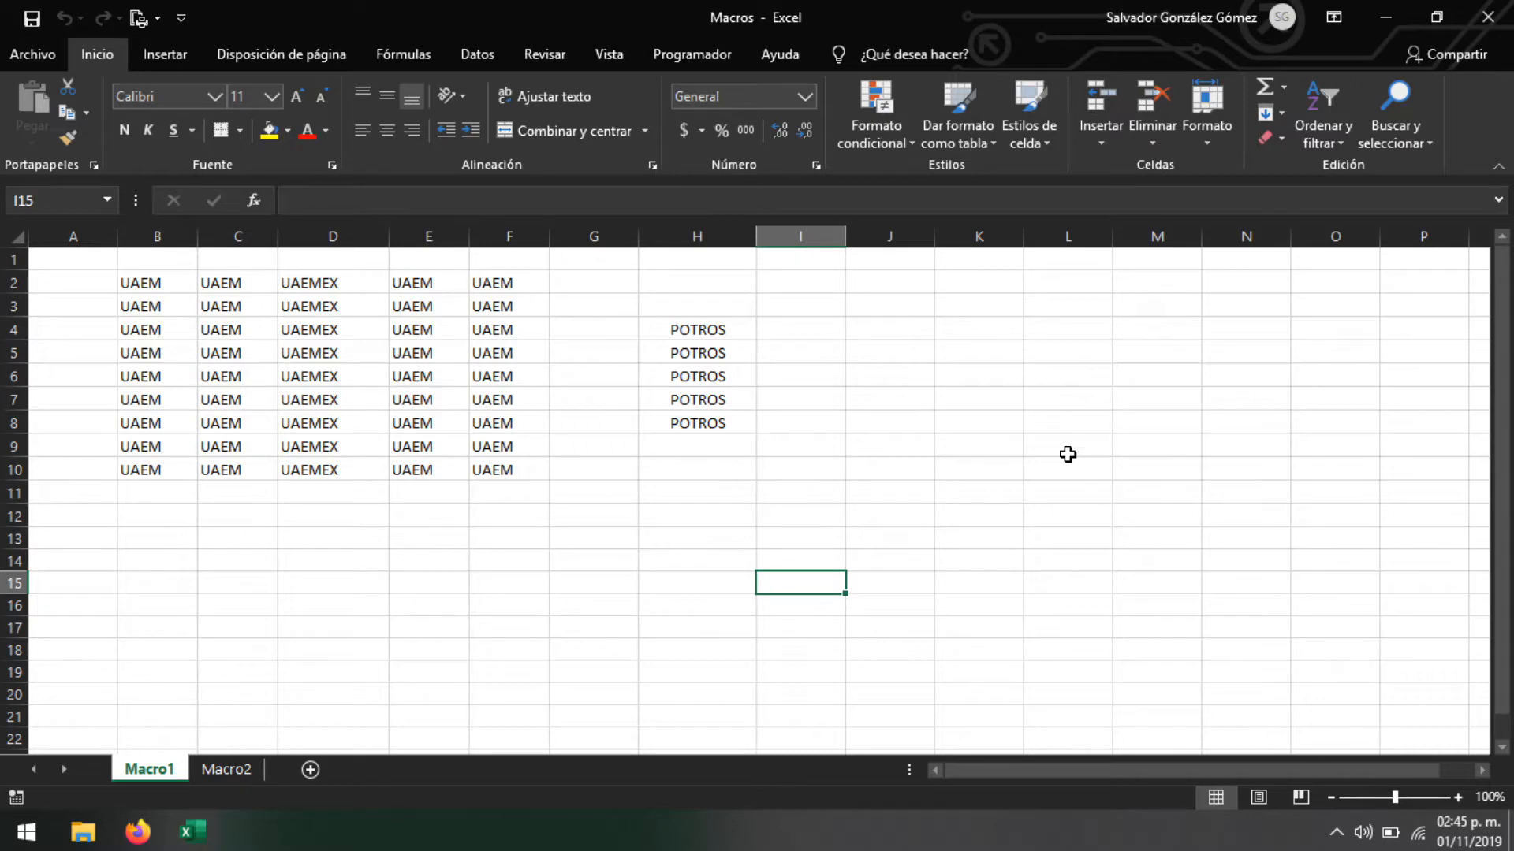
drag(1157, 715, 73, 260)
click(511, 402)
drag(817, 587, 230, 297)
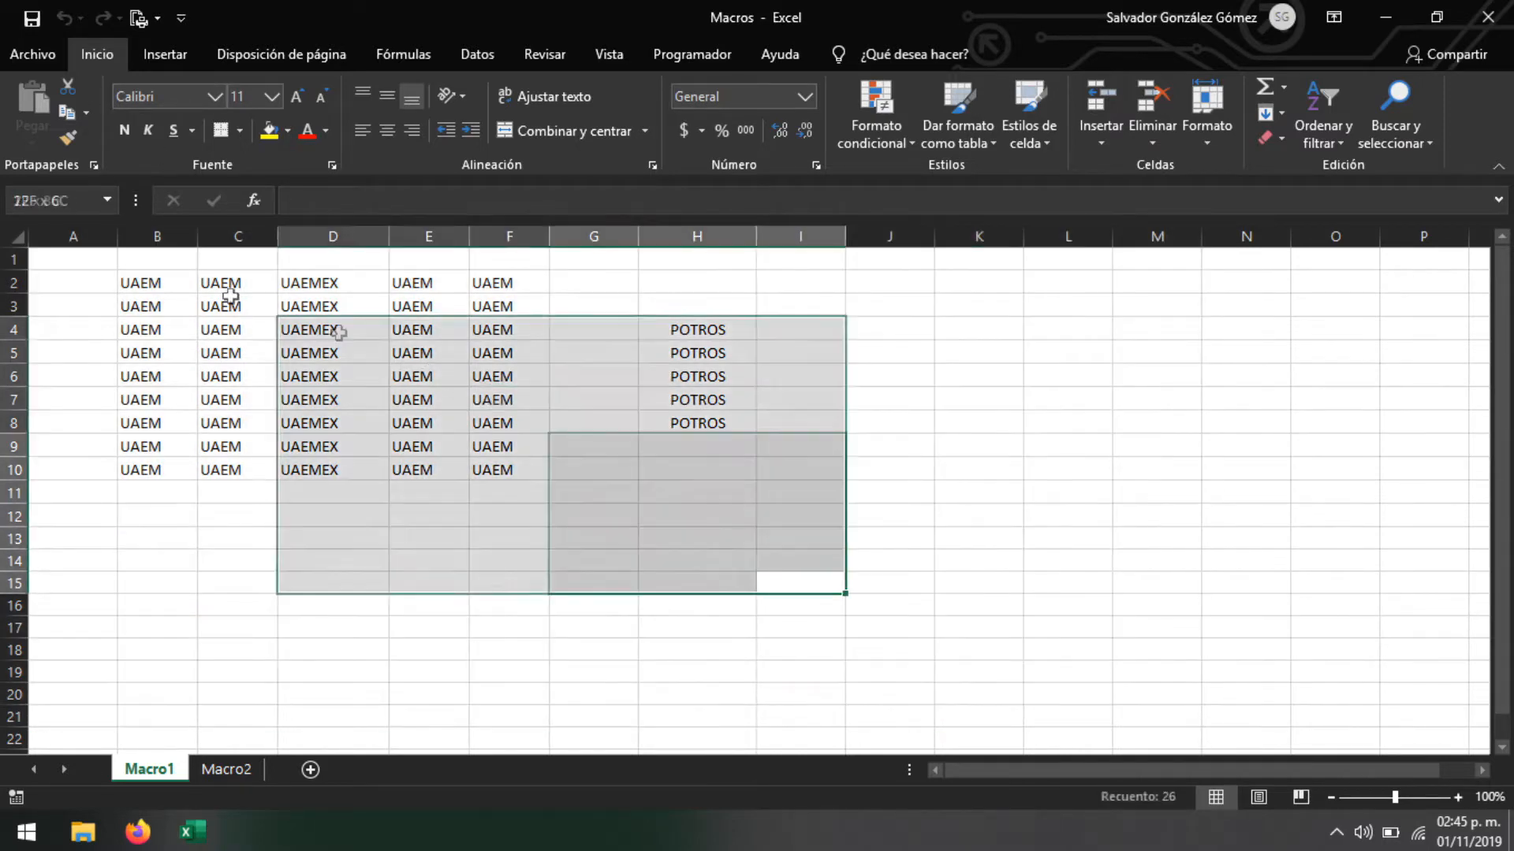
drag(339, 332, 172, 279)
click(867, 588)
drag(796, 470, 196, 252)
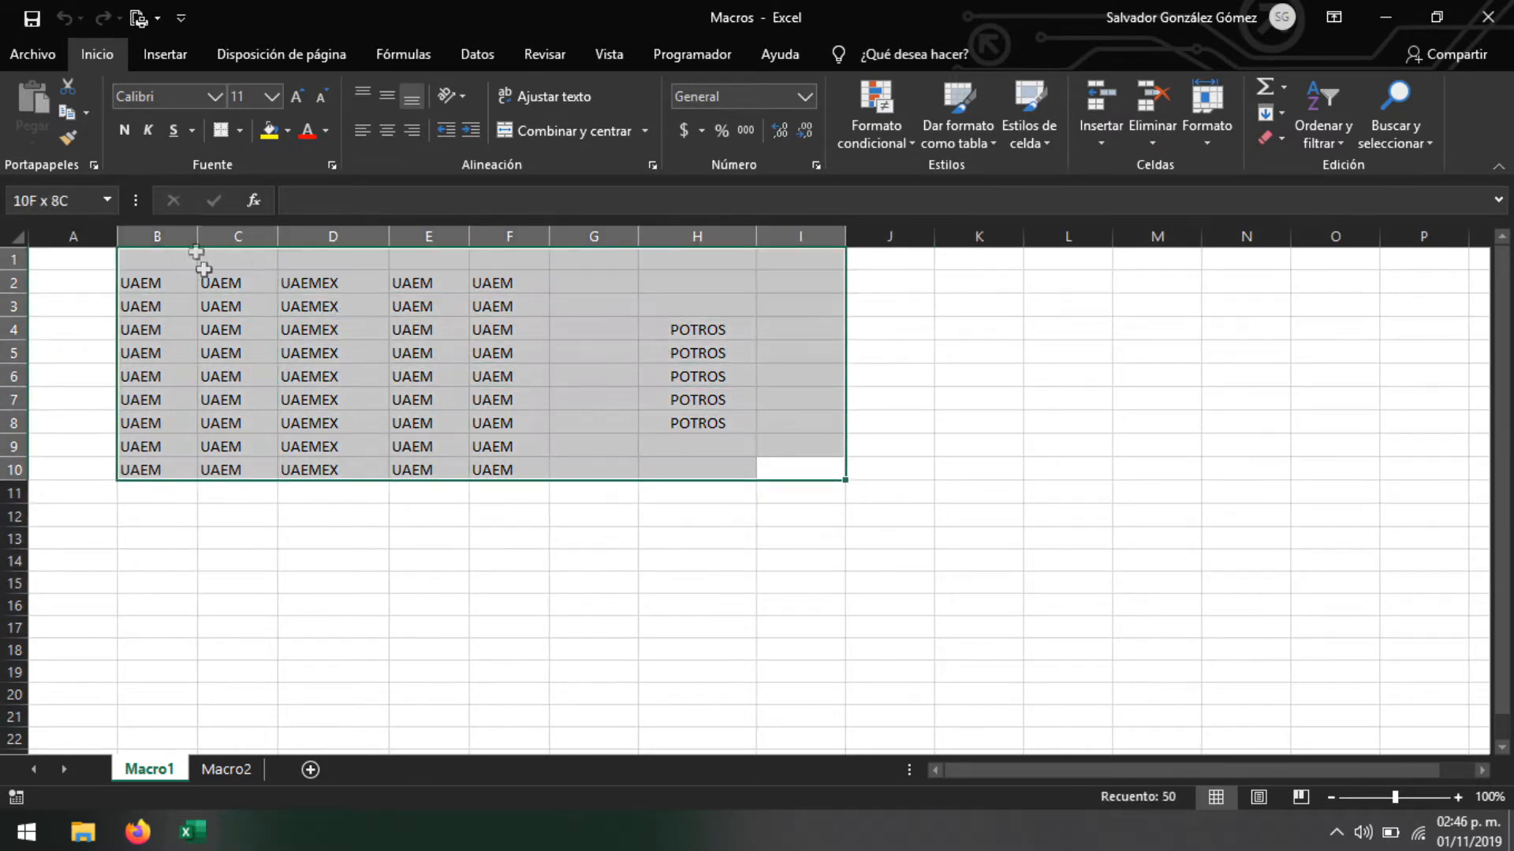
click(509, 517)
drag(957, 735, 211, 300)
click(595, 470)
drag(794, 587, 233, 327)
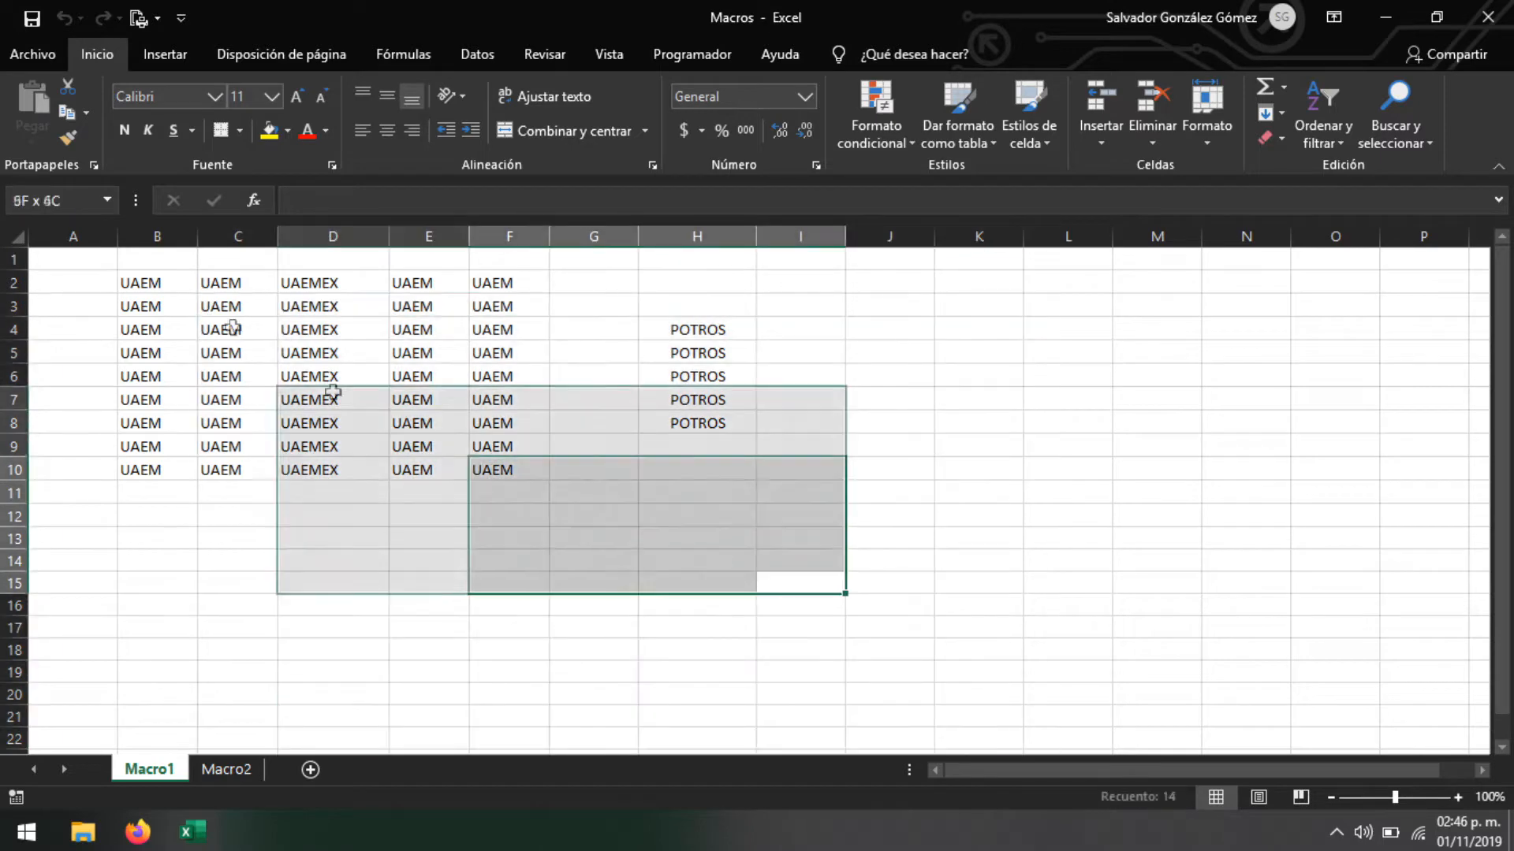
drag(333, 392, 426, 394)
click(733, 566)
drag(797, 578, 233, 286)
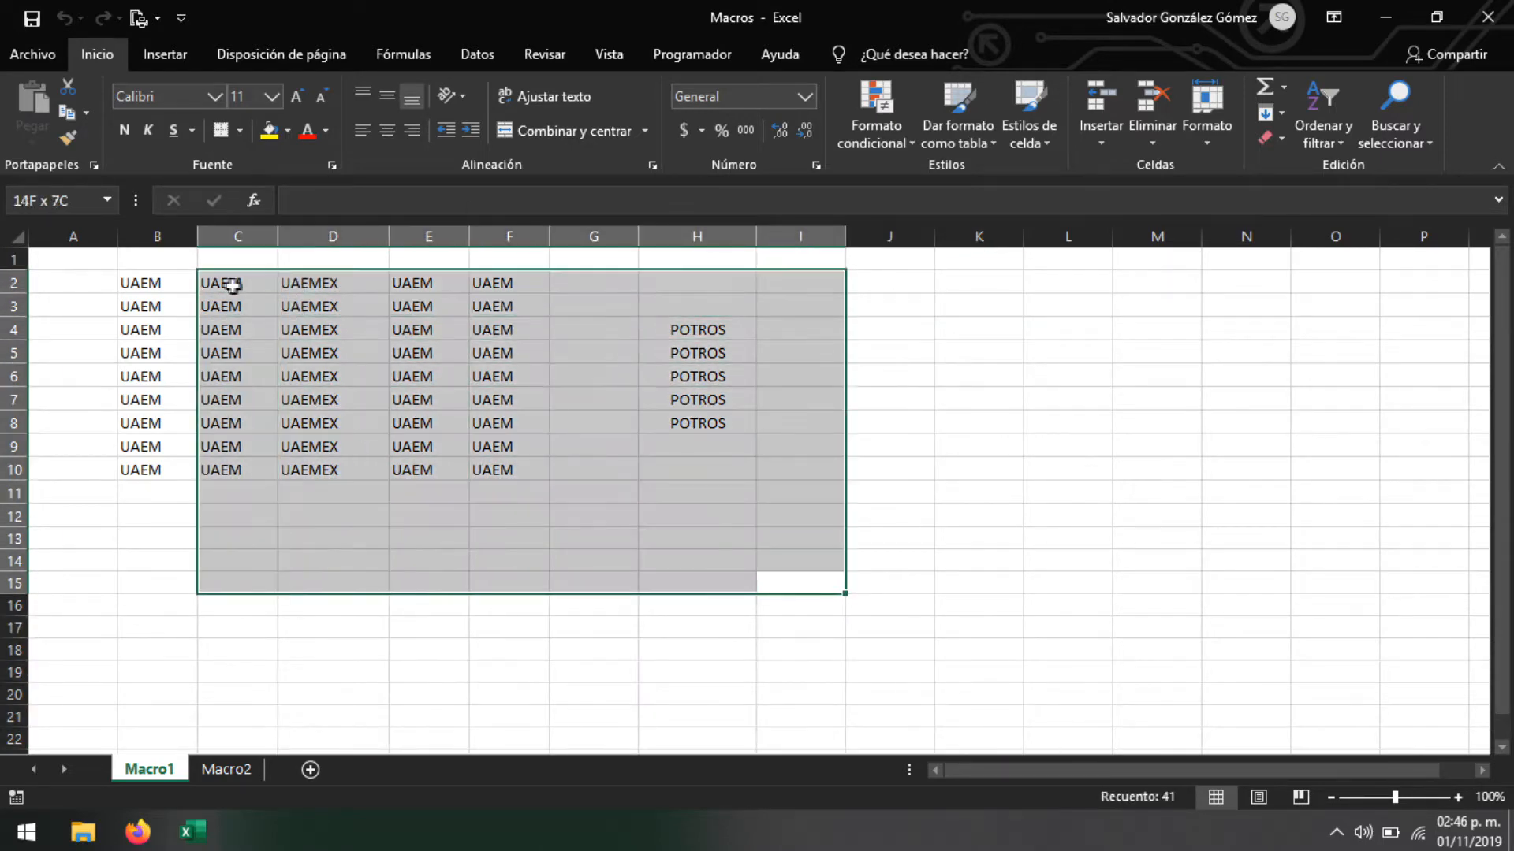
click(953, 518)
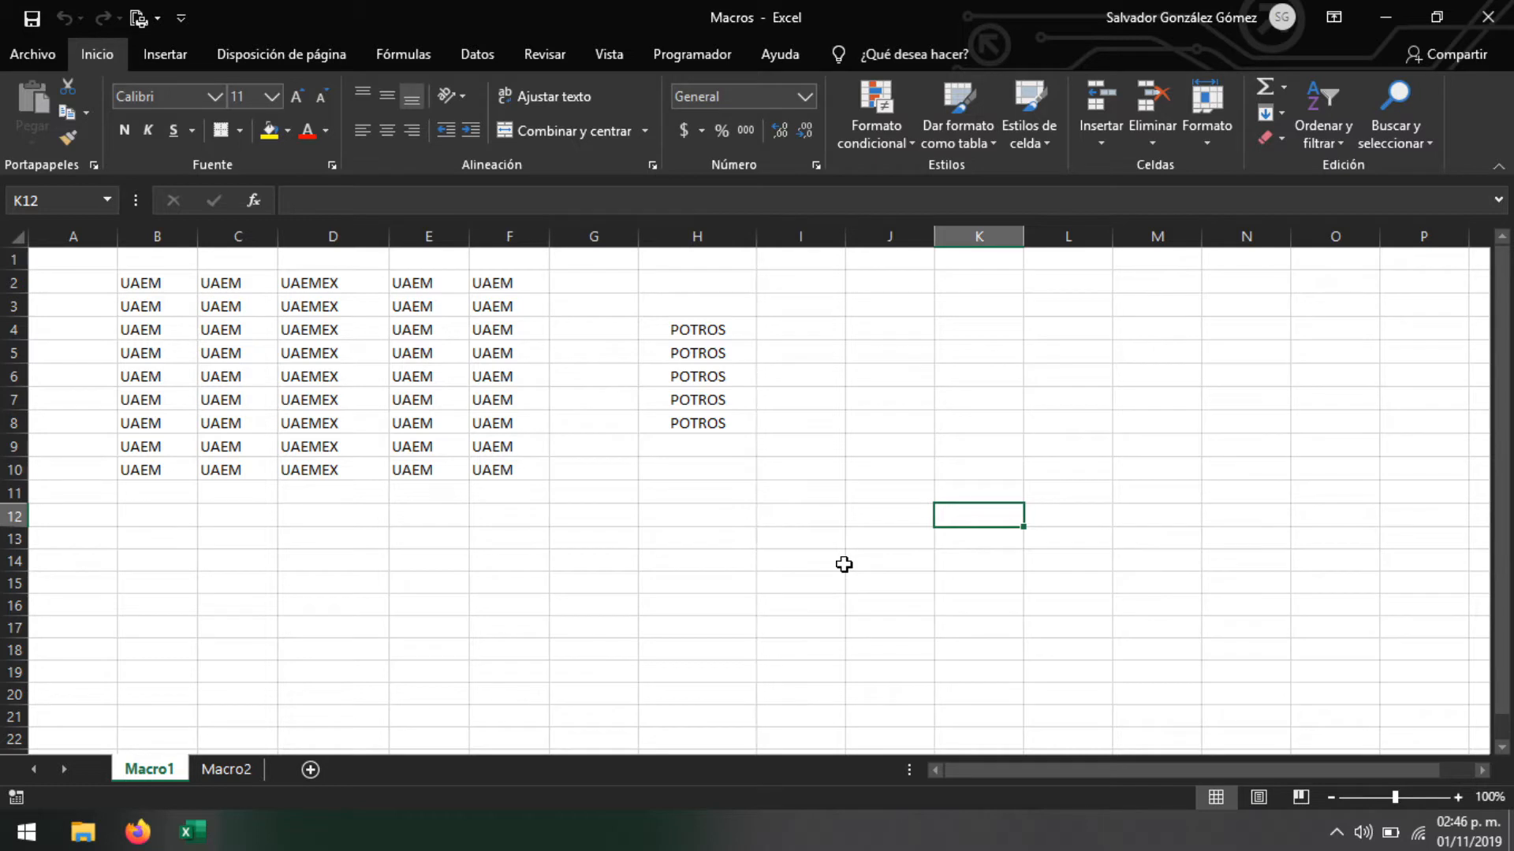
Check in the ribbon customization options that the Programador main tab is enabled, and accept the options
click(674, 55)
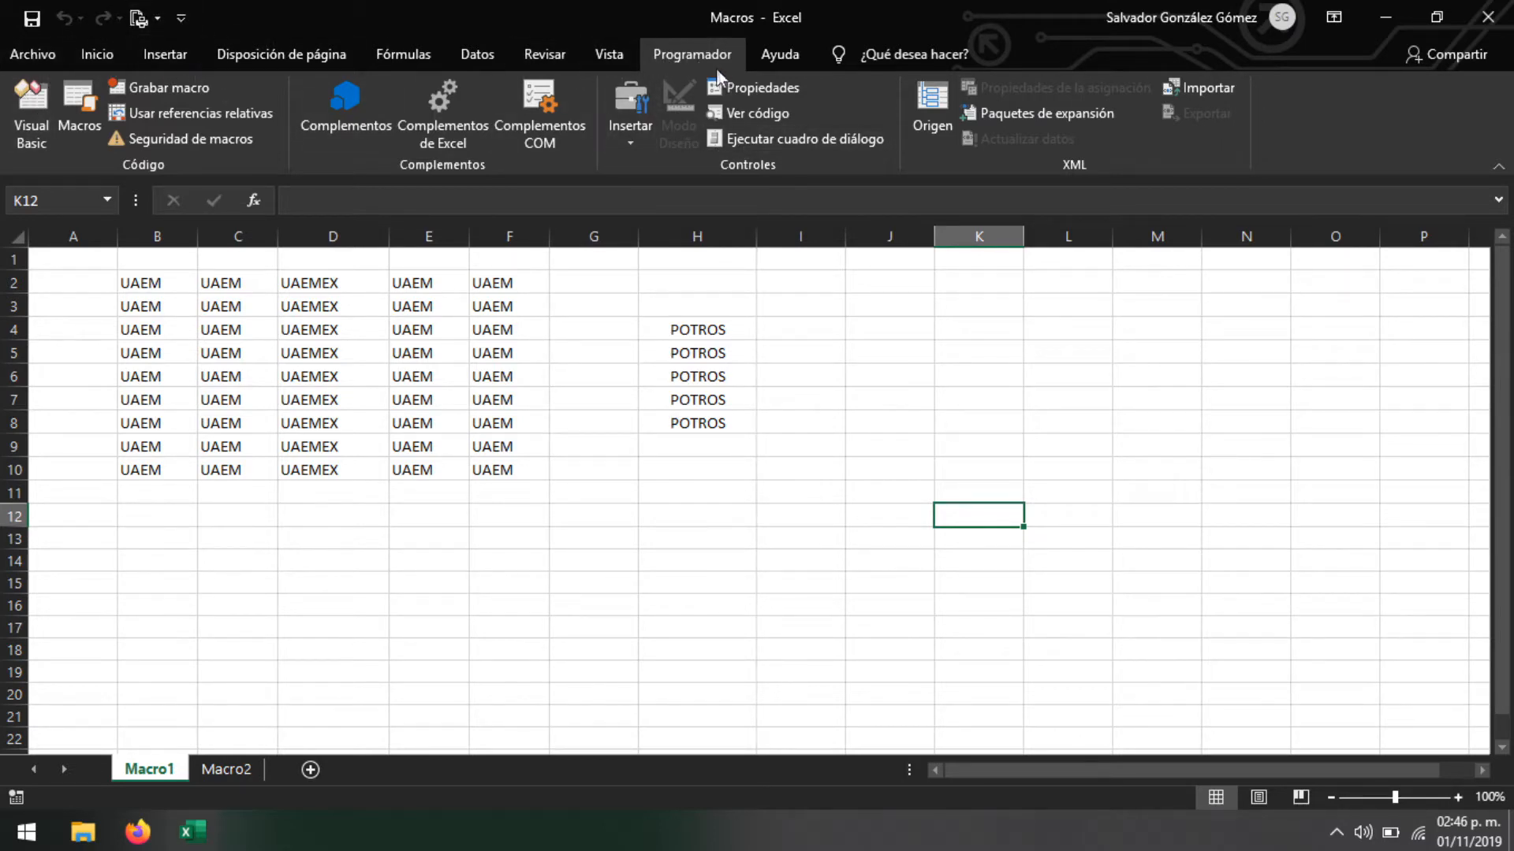
scroll(701, 68, up, 1)
scroll(698, 68, down, 1)
click(32, 53)
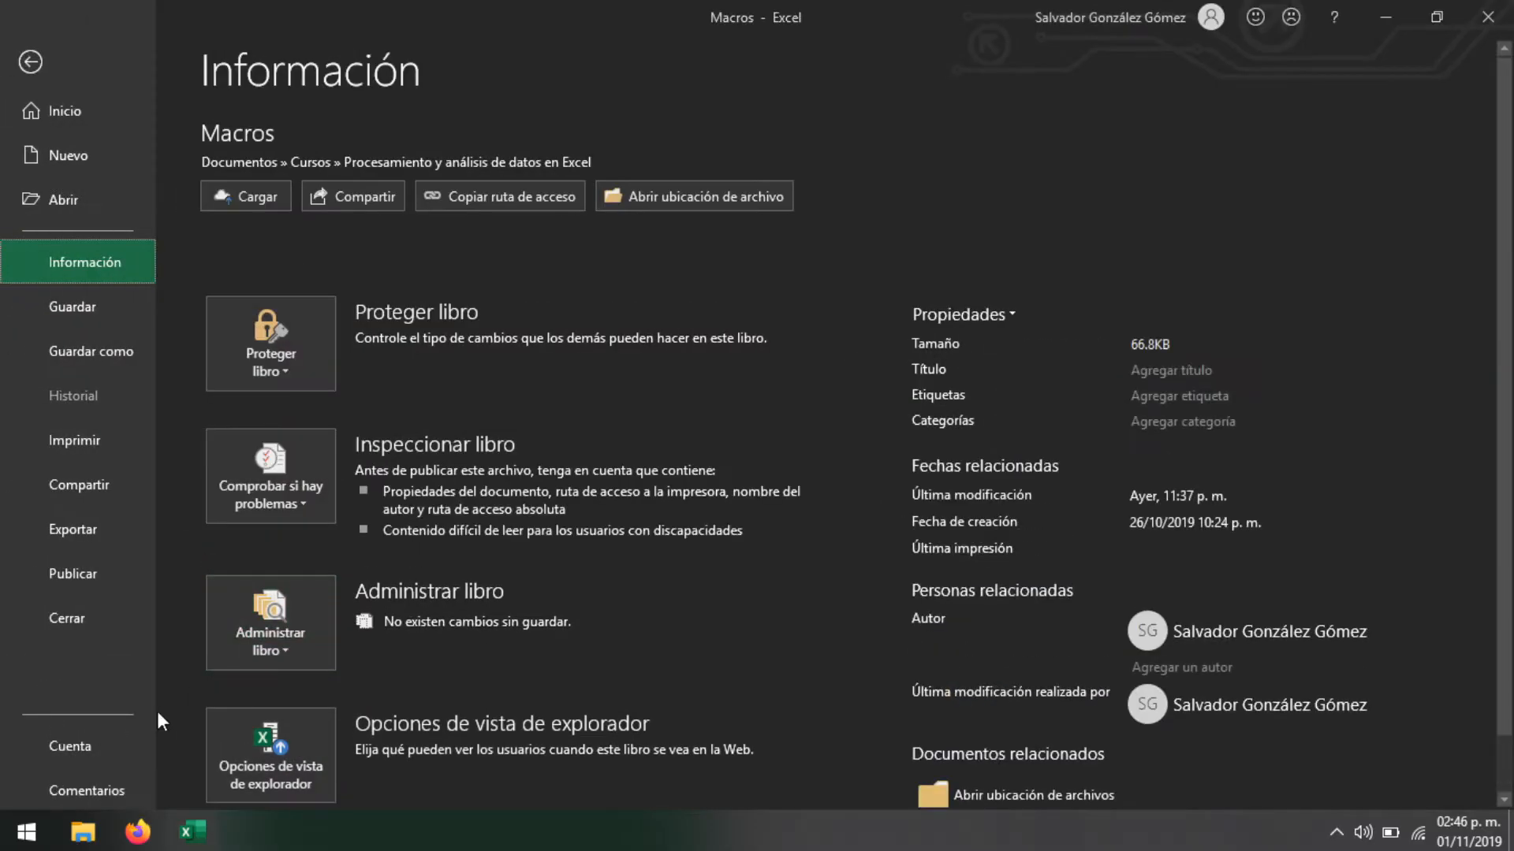
scroll(158, 721, down, 1)
scroll(77, 768, down, 1)
click(77, 768)
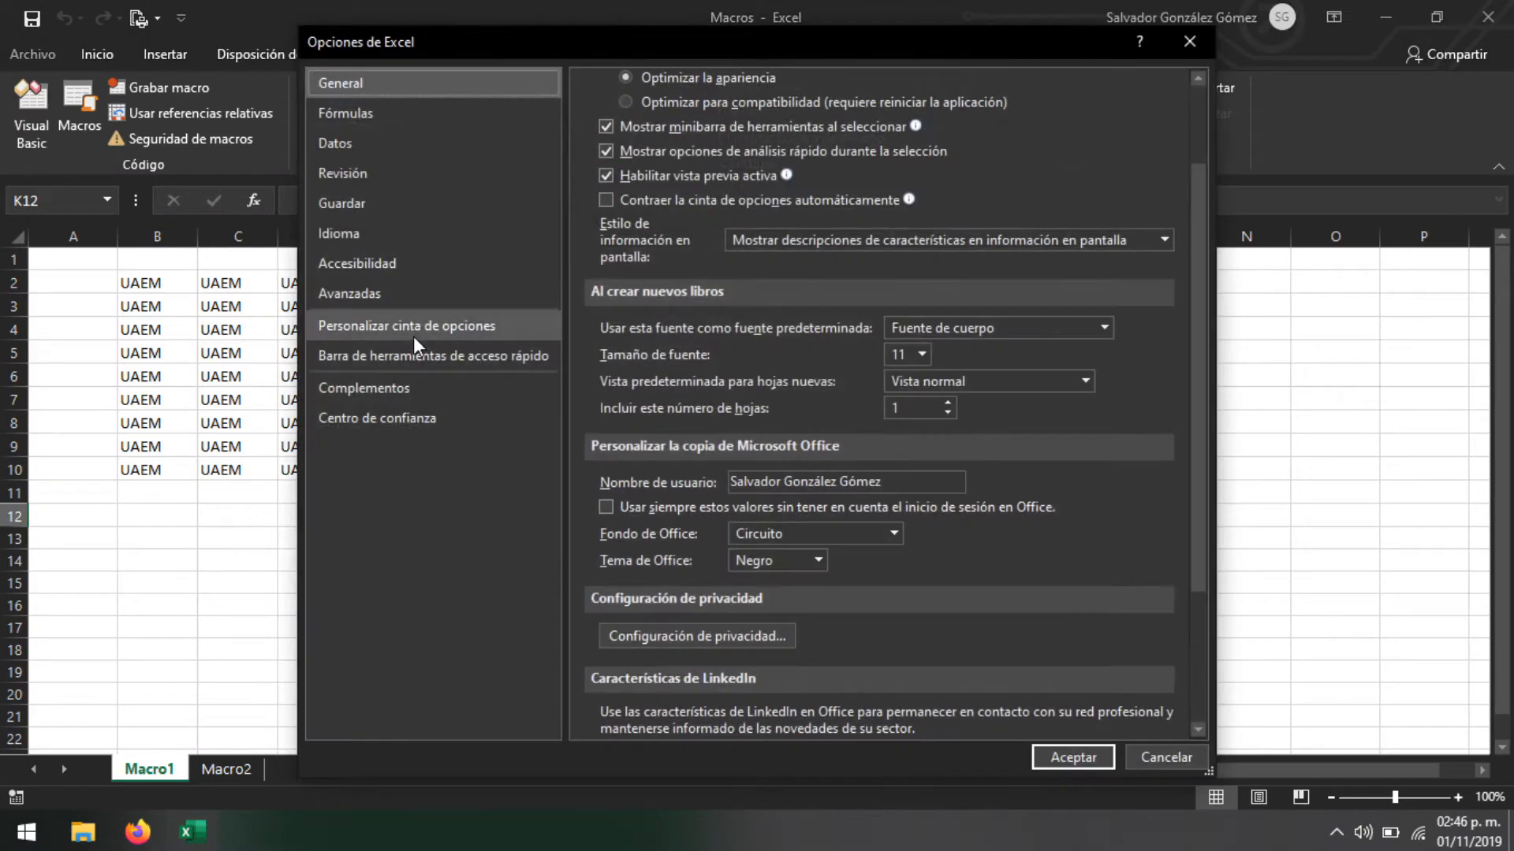
click(414, 331)
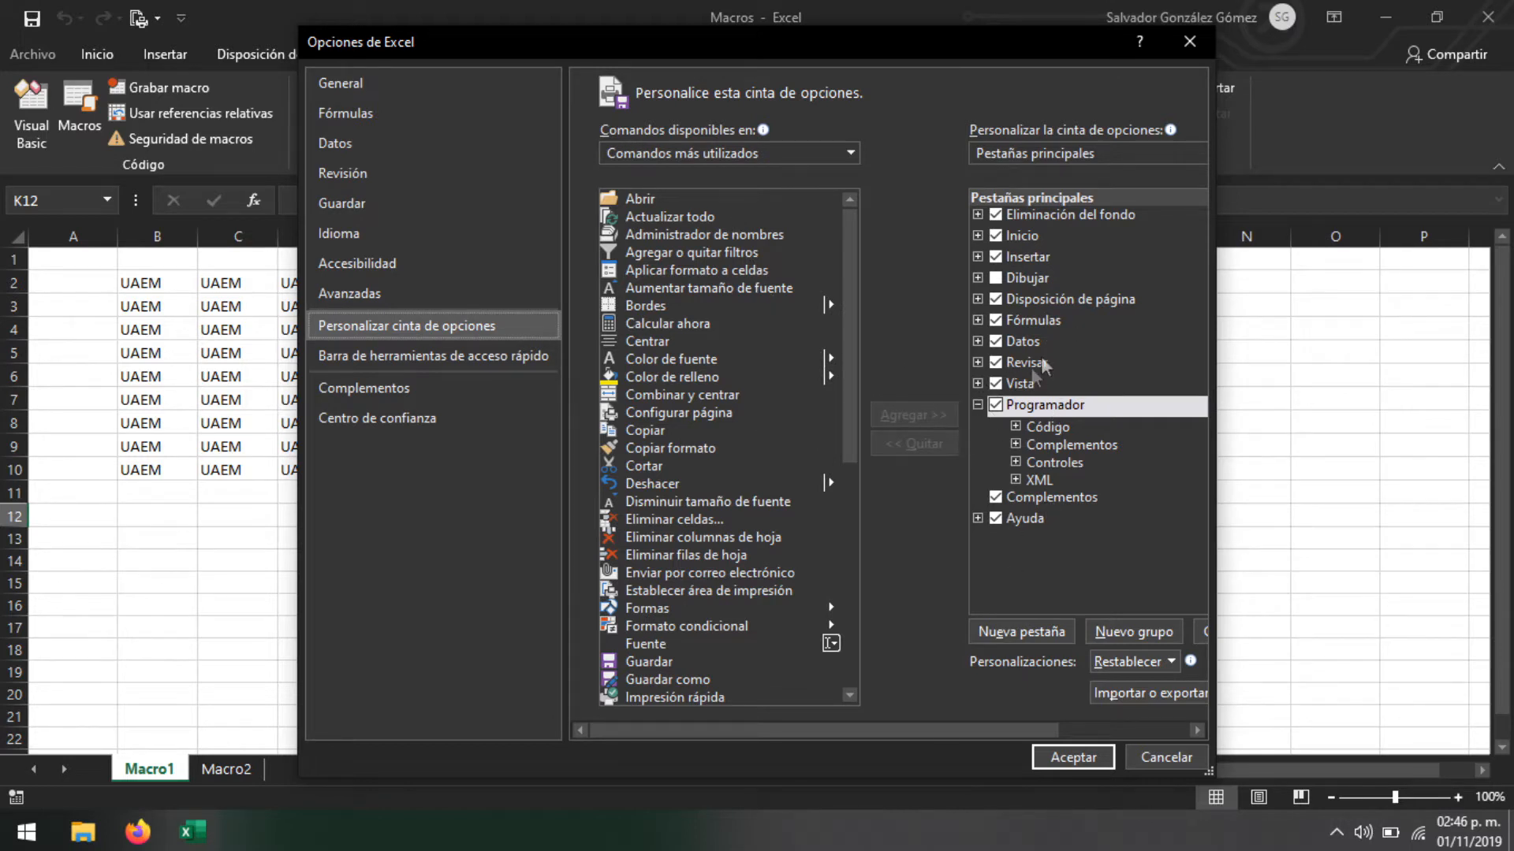
click(997, 405)
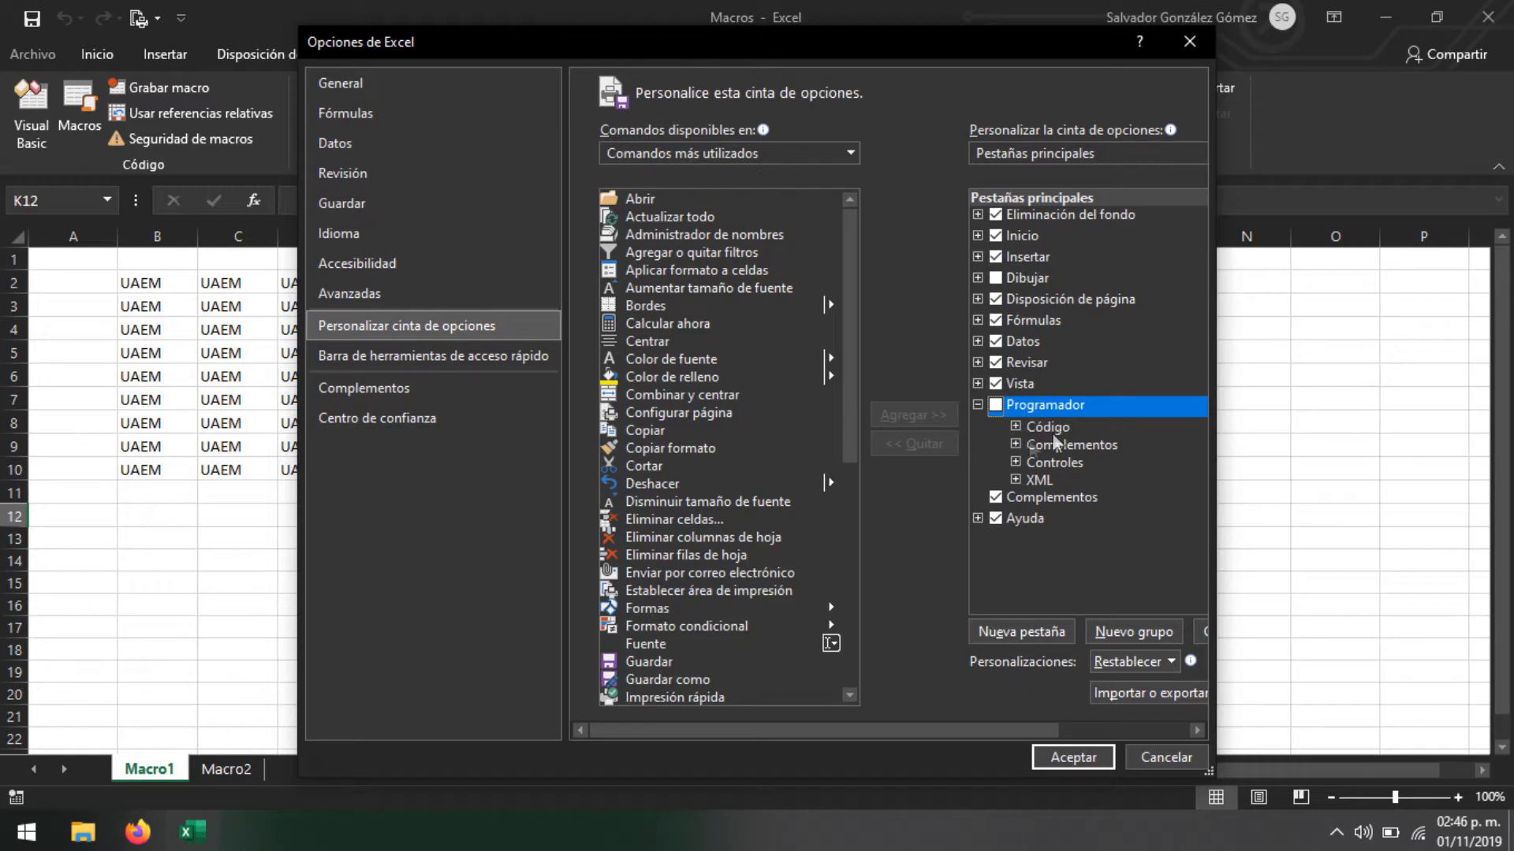
click(978, 405)
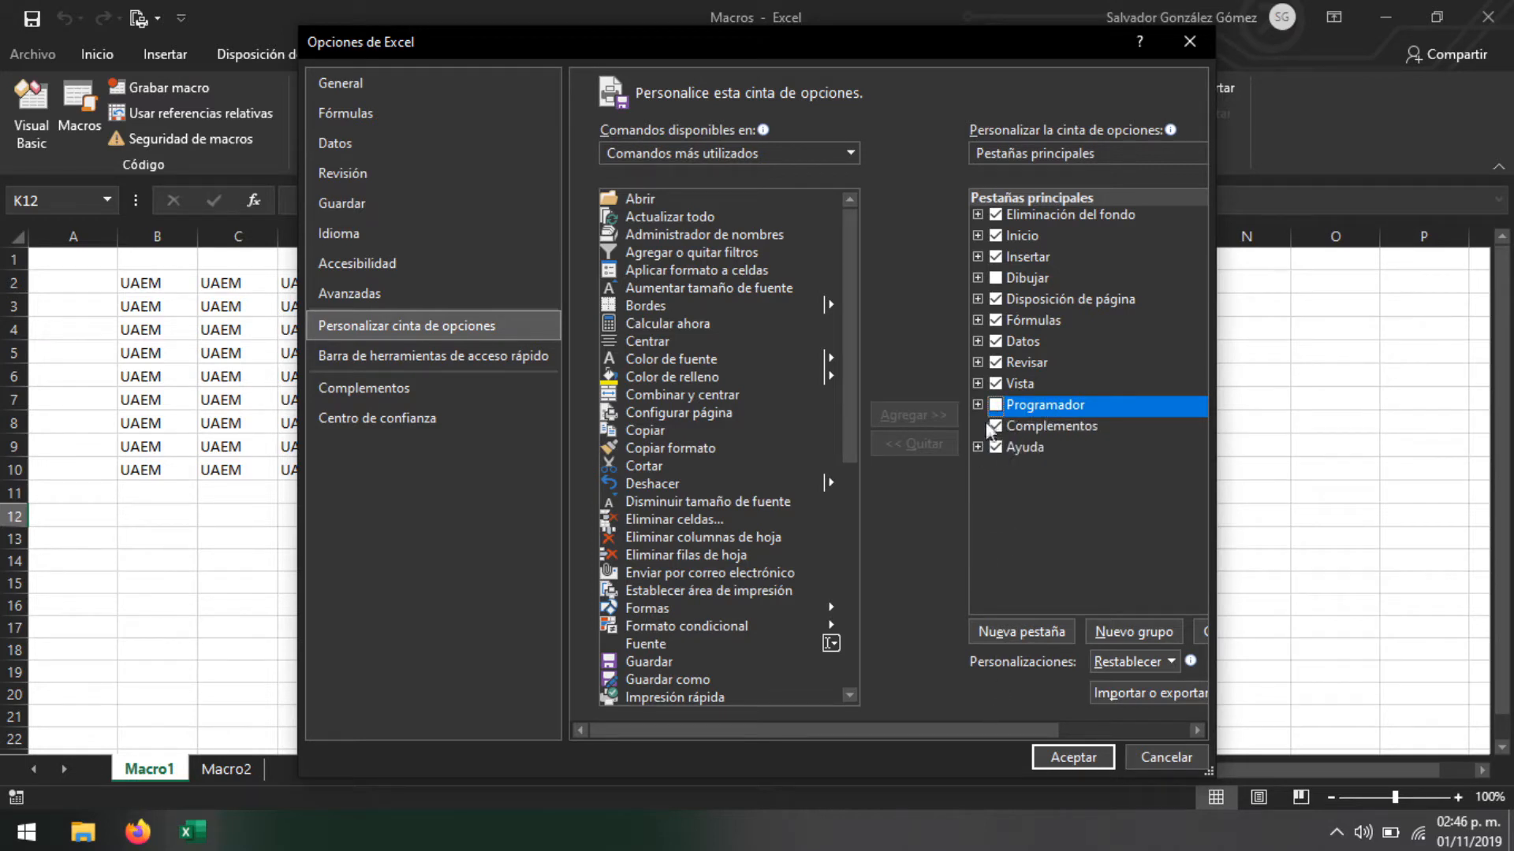
click(977, 405)
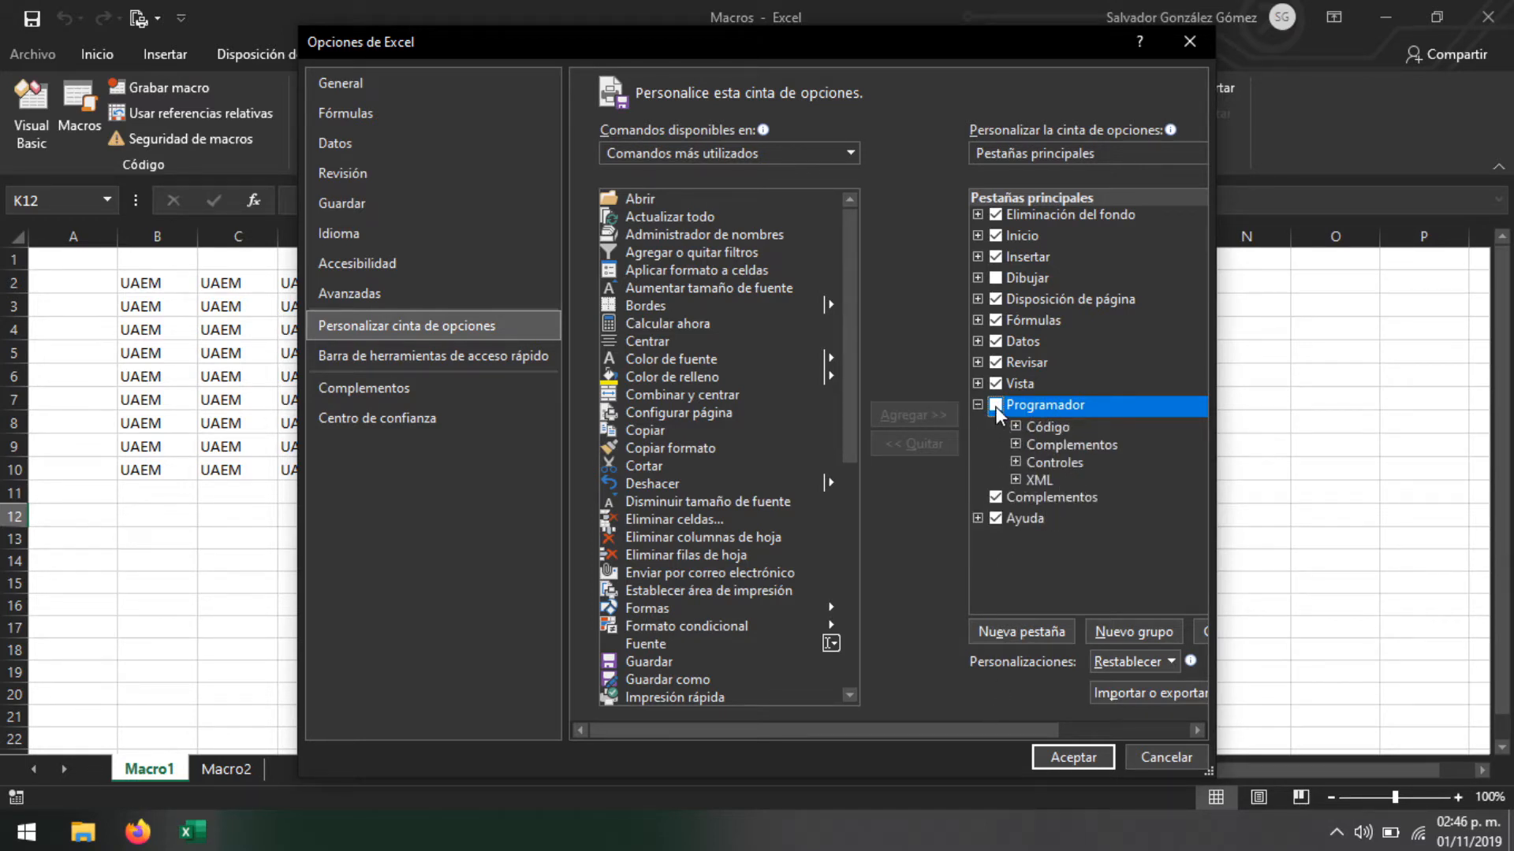
click(1072, 758)
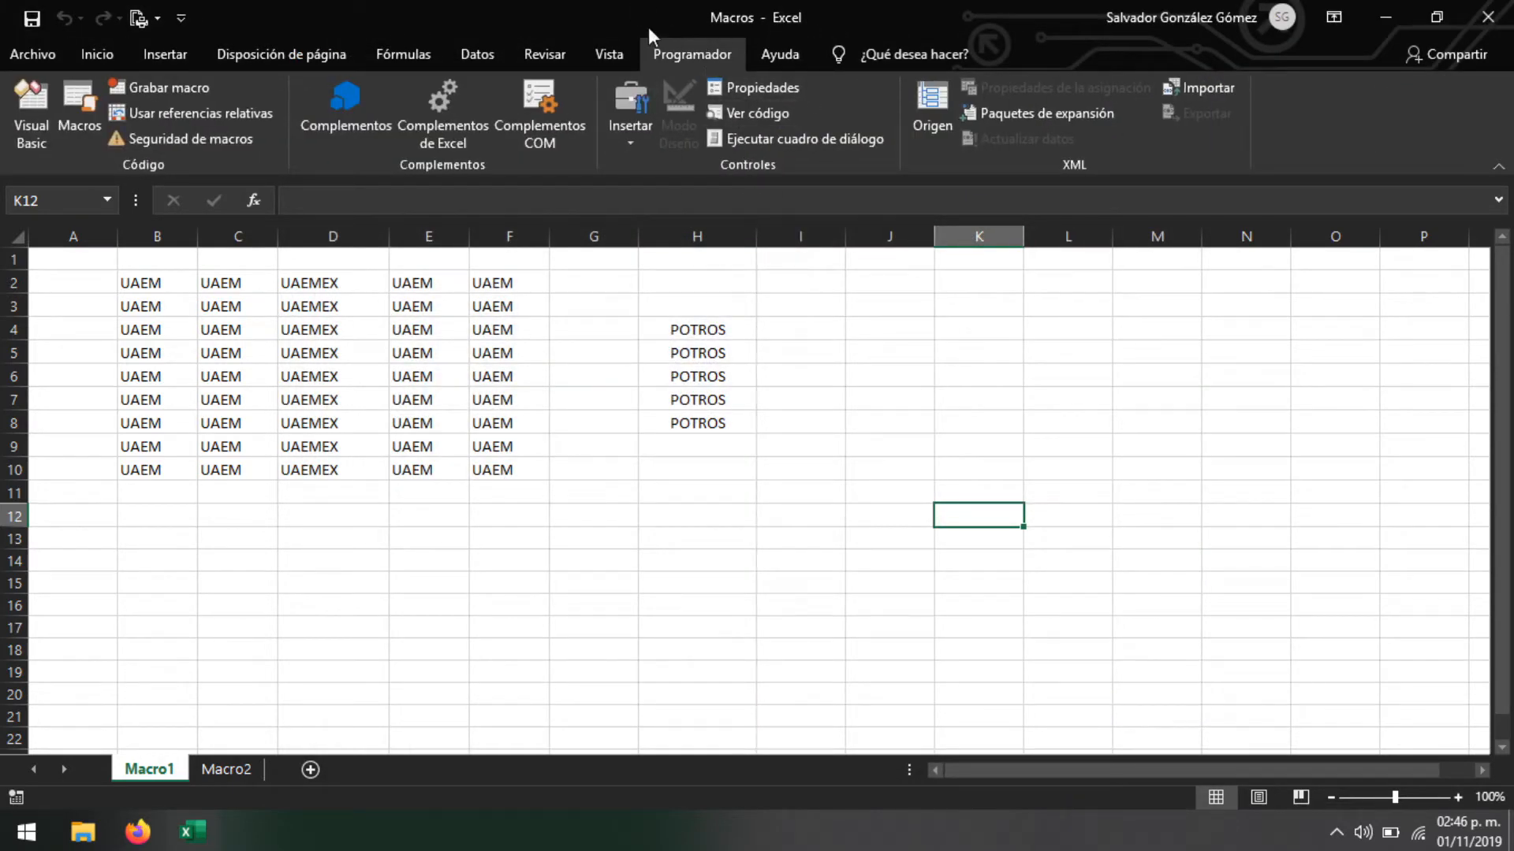
Display the form and ActiveX controls available for insertion, and close the list without adding one
click(496, 512)
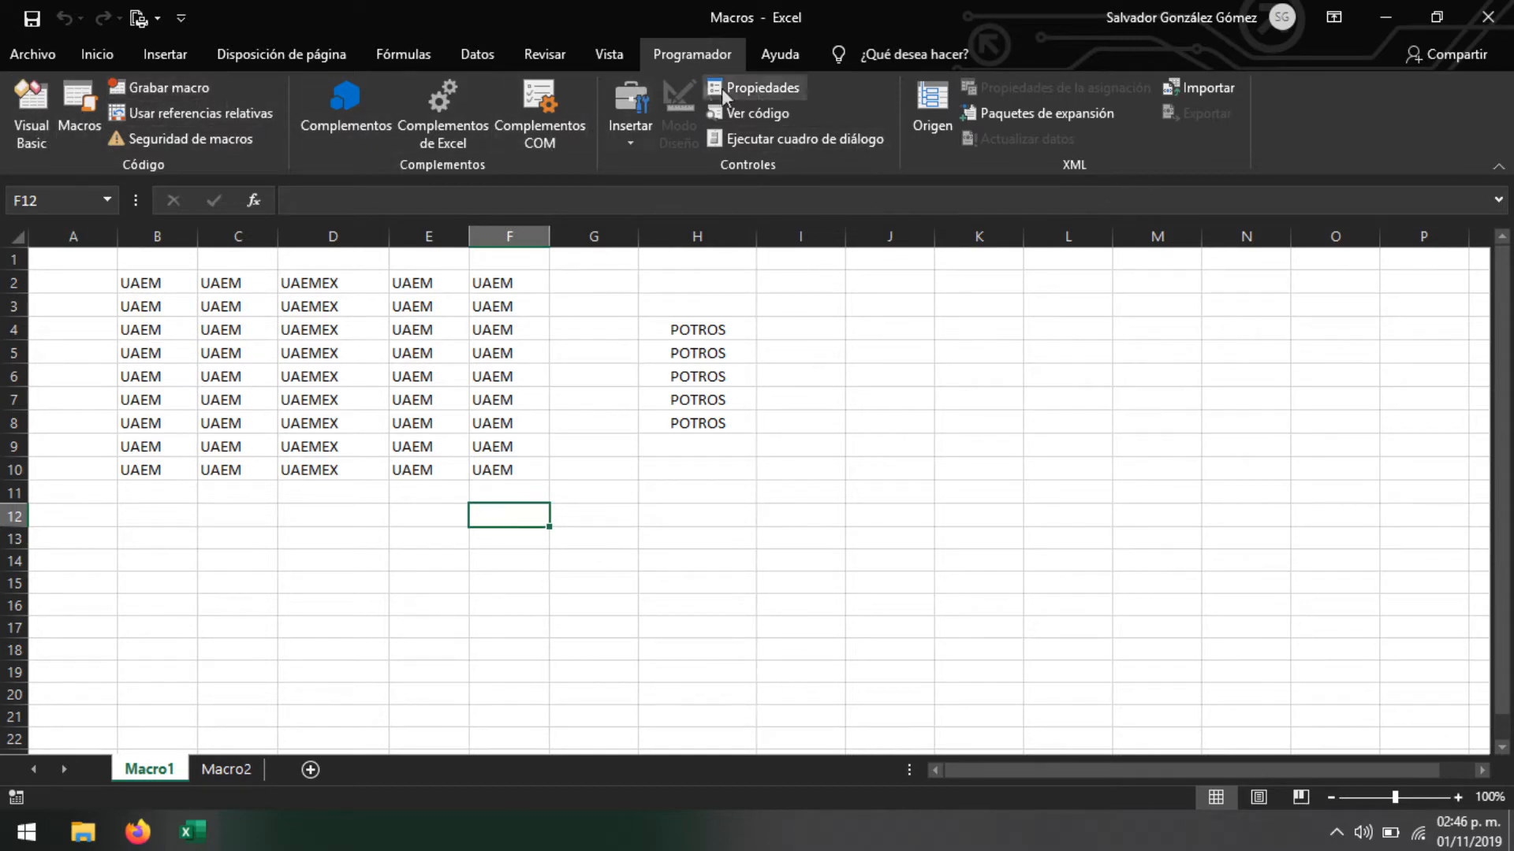
drag(875, 694, 232, 254)
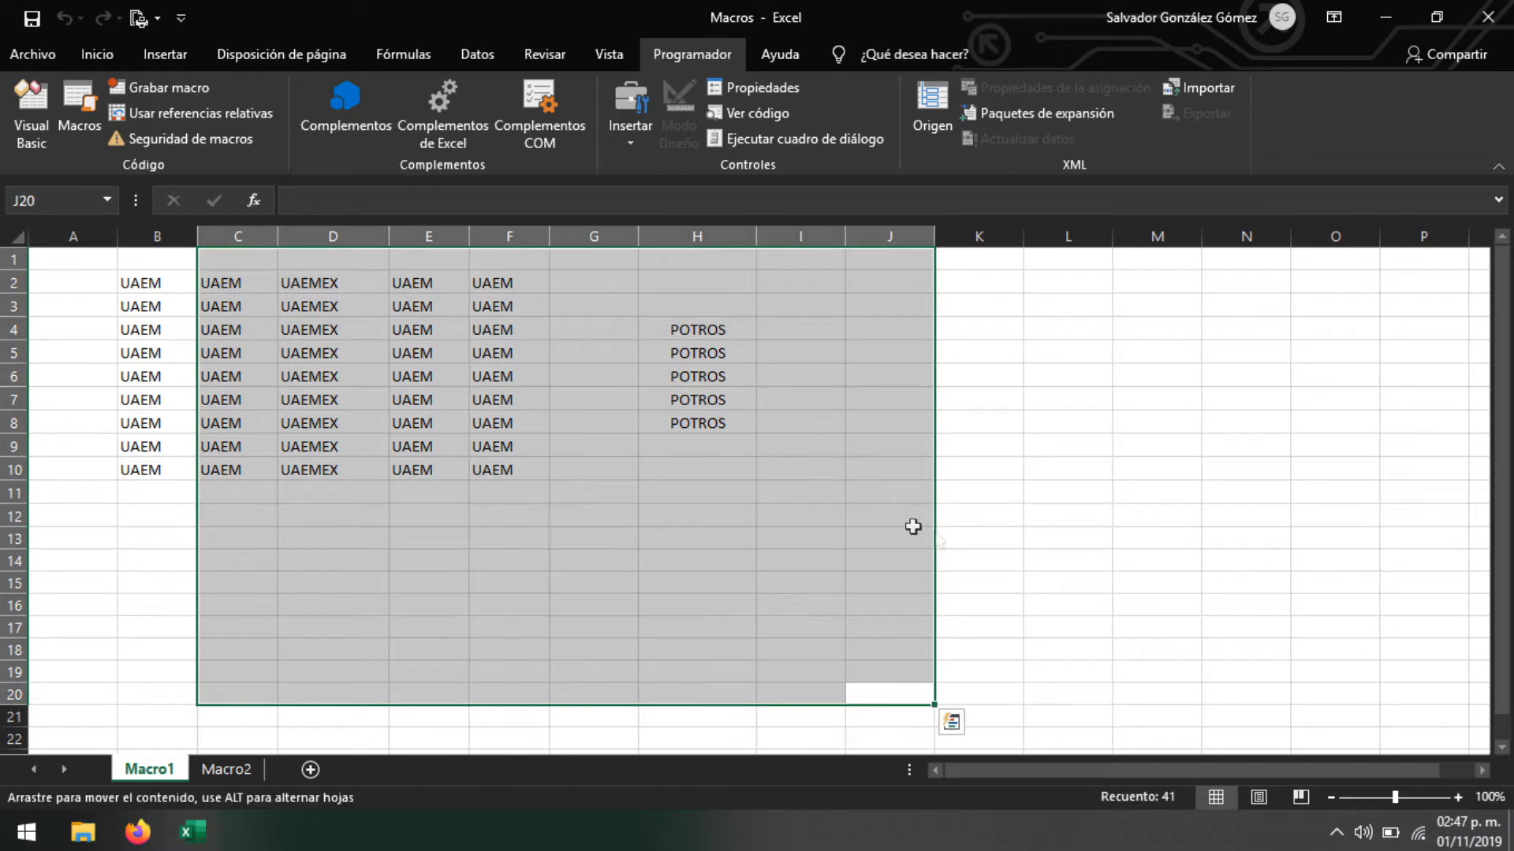
click(157, 353)
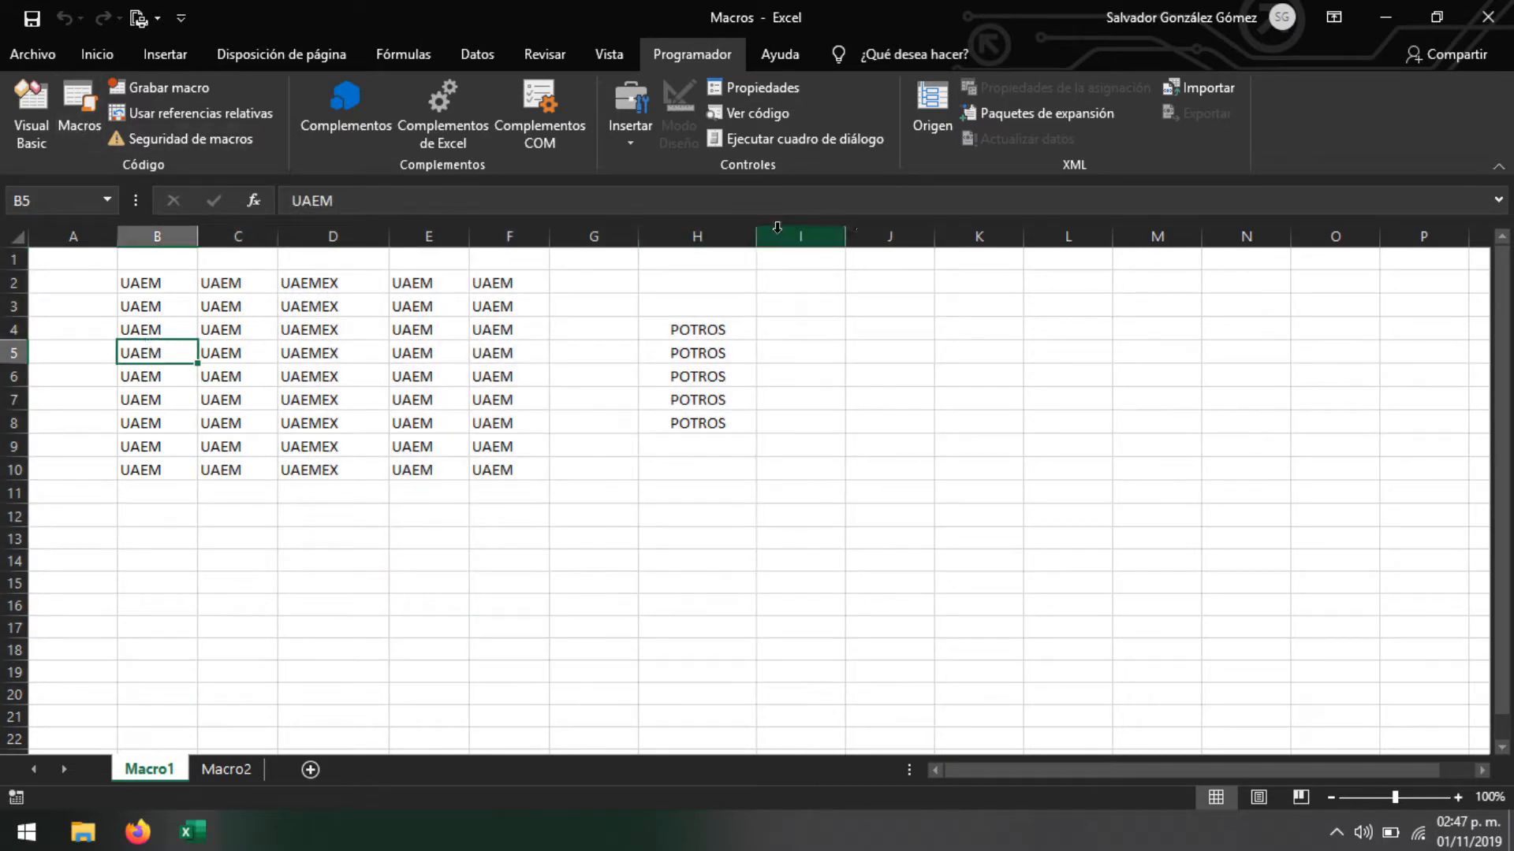
click(630, 109)
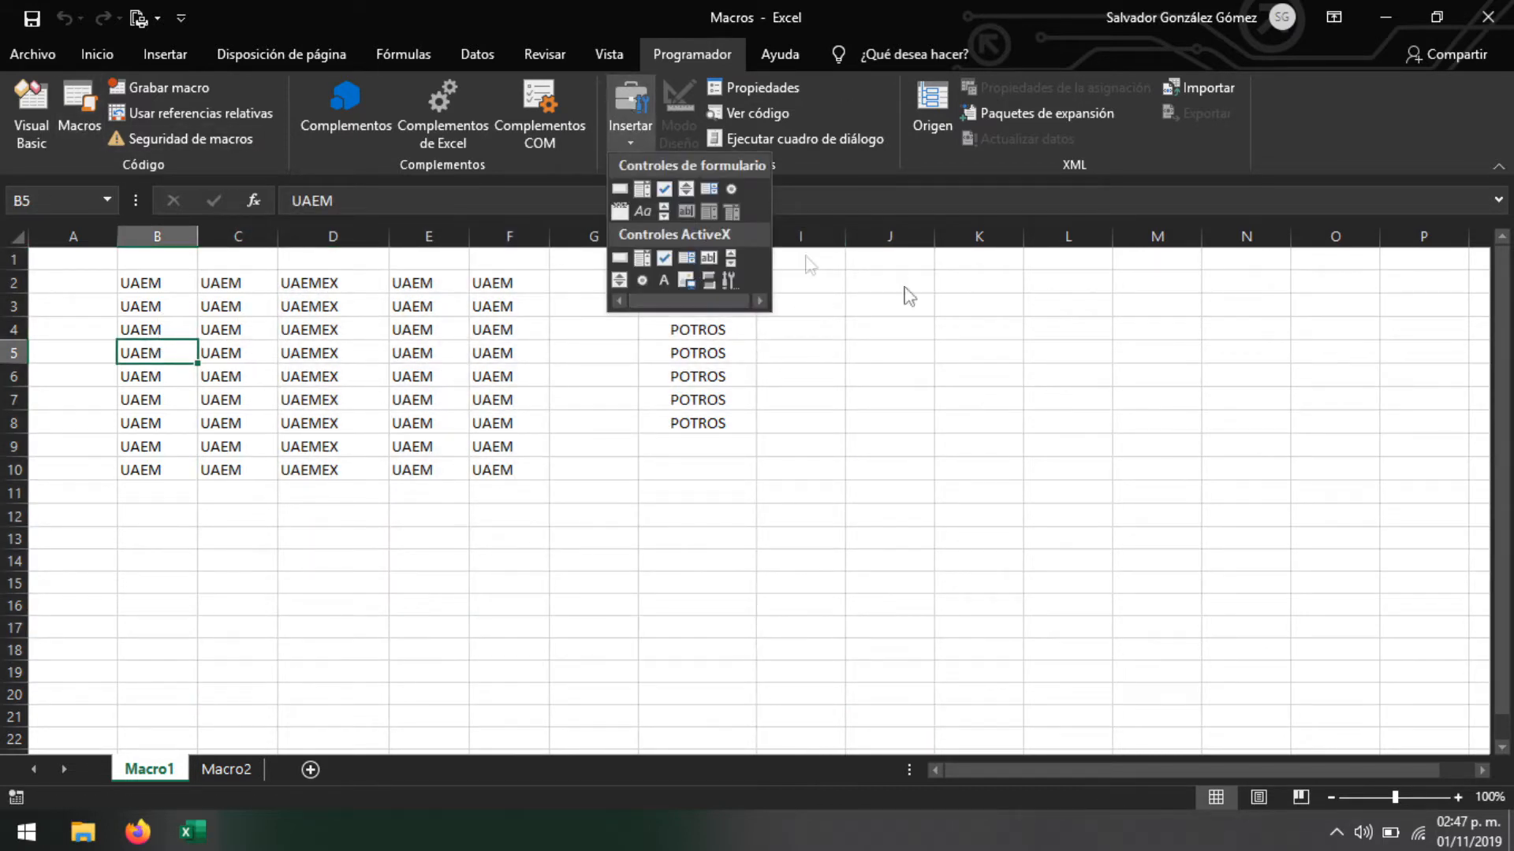
click(1000, 385)
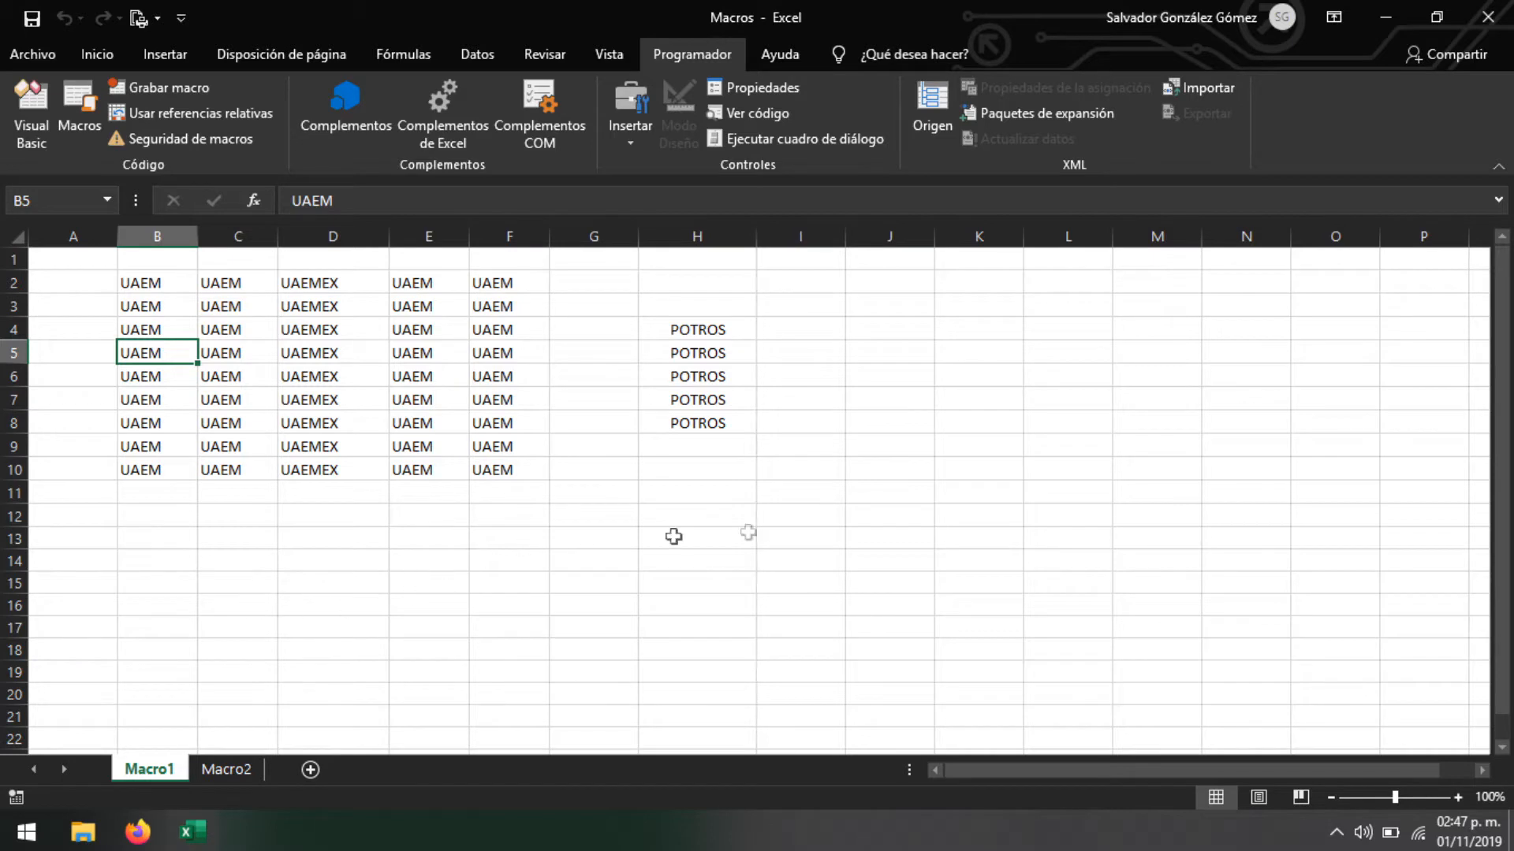
drag(835, 396, 892, 500)
click(797, 692)
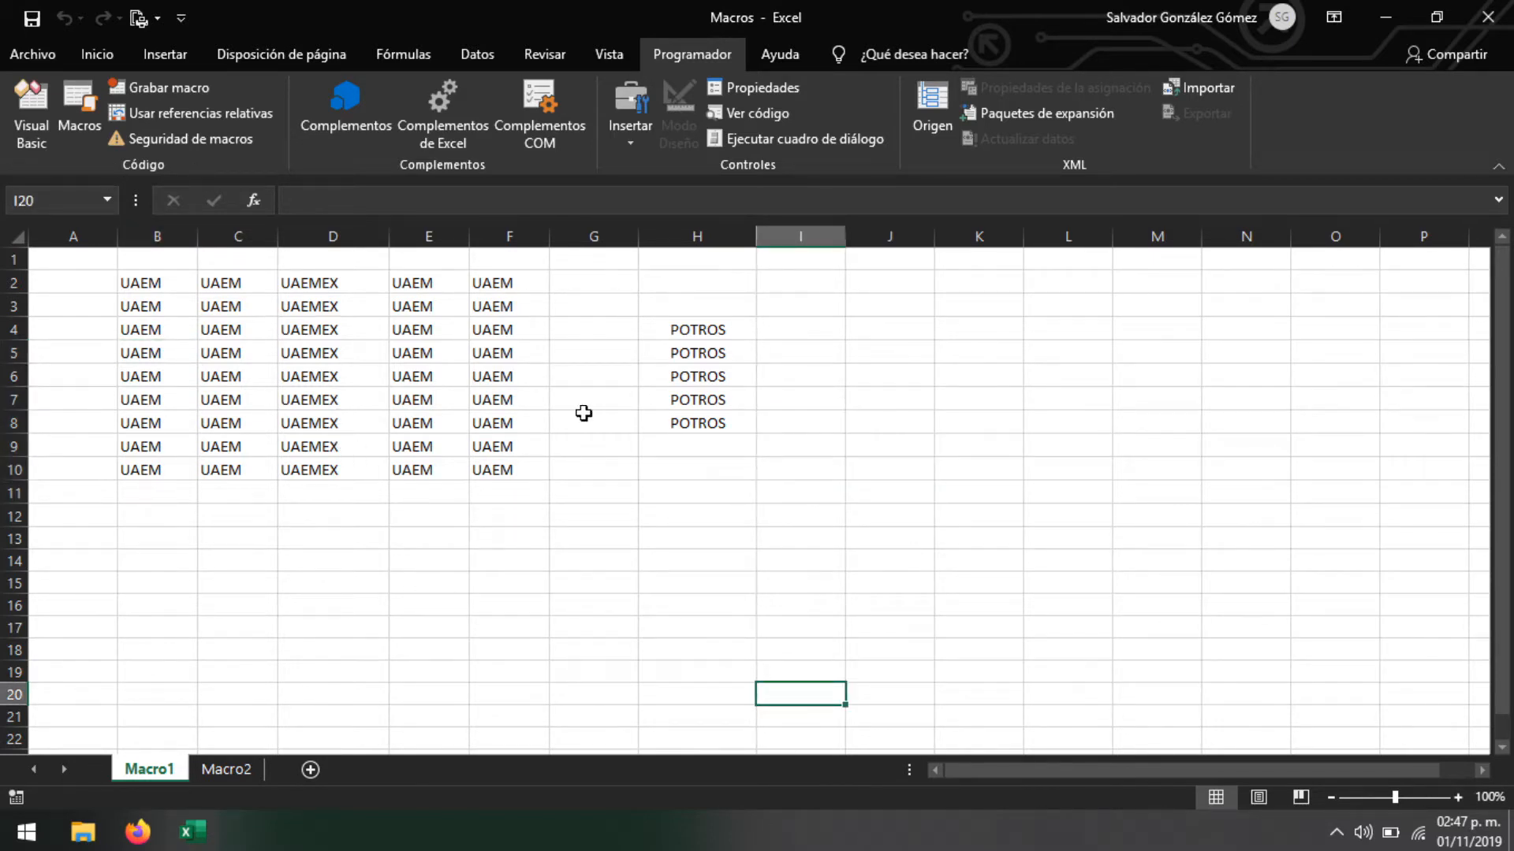
drag(868, 597, 244, 264)
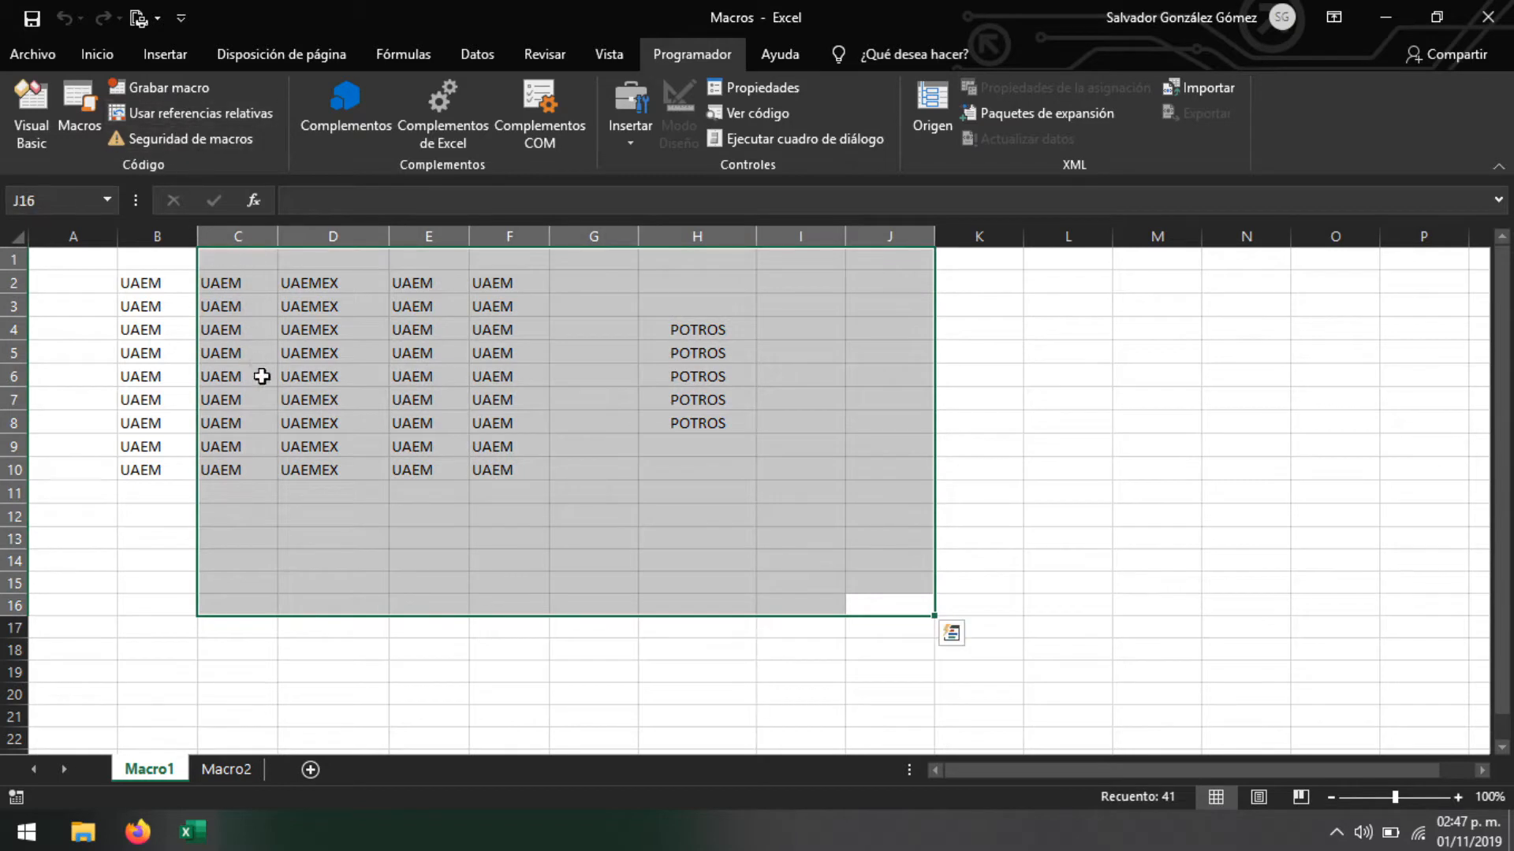
click(262, 376)
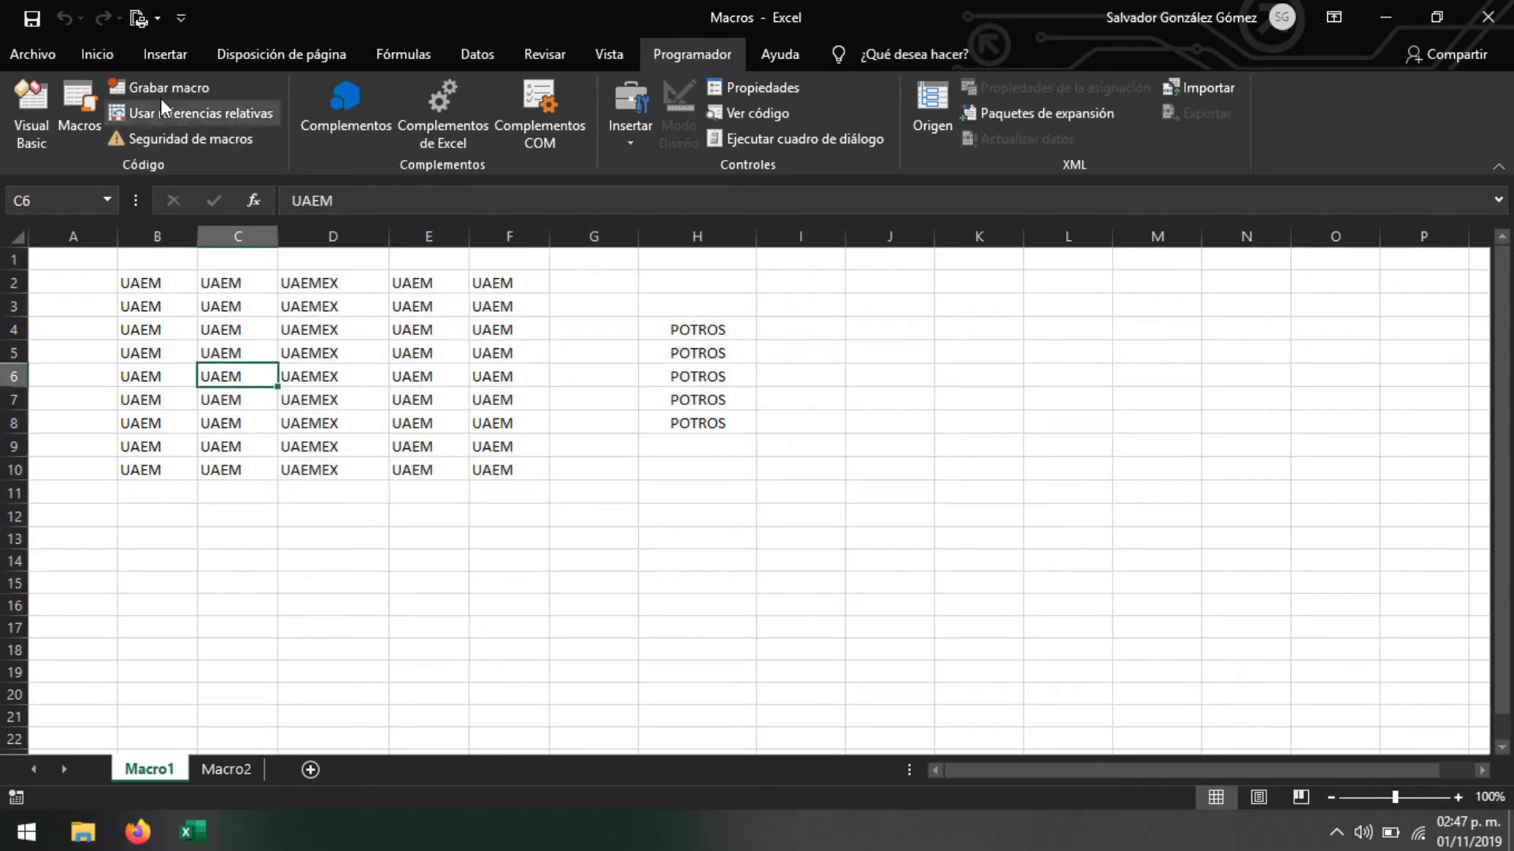
click(781, 464)
click(332, 354)
click(172, 328)
click(771, 397)
click(943, 540)
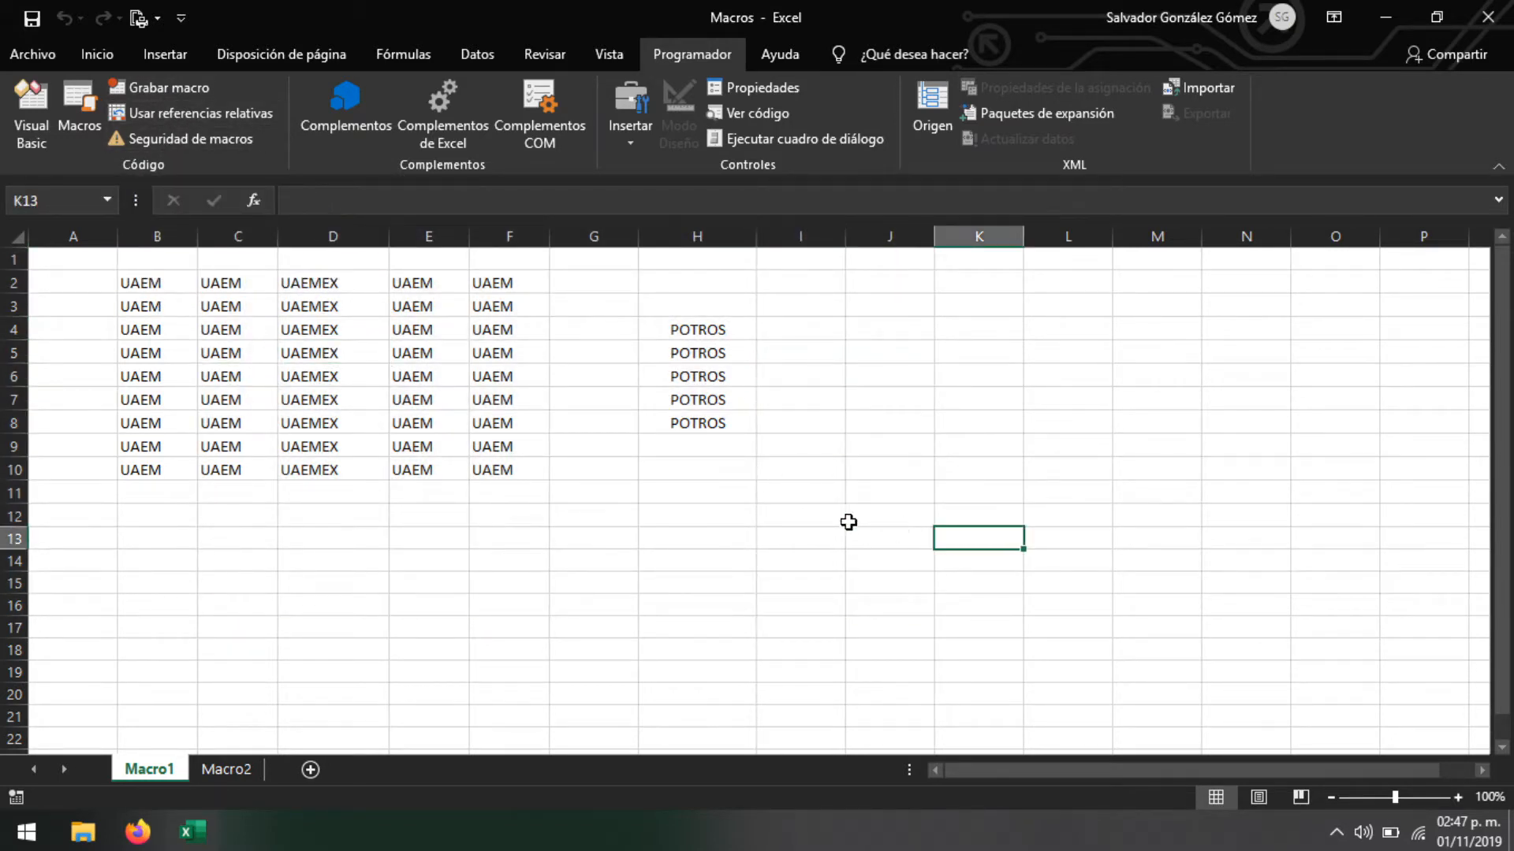
drag(437, 470, 504, 470)
click(922, 418)
drag(844, 511, 311, 287)
click(461, 418)
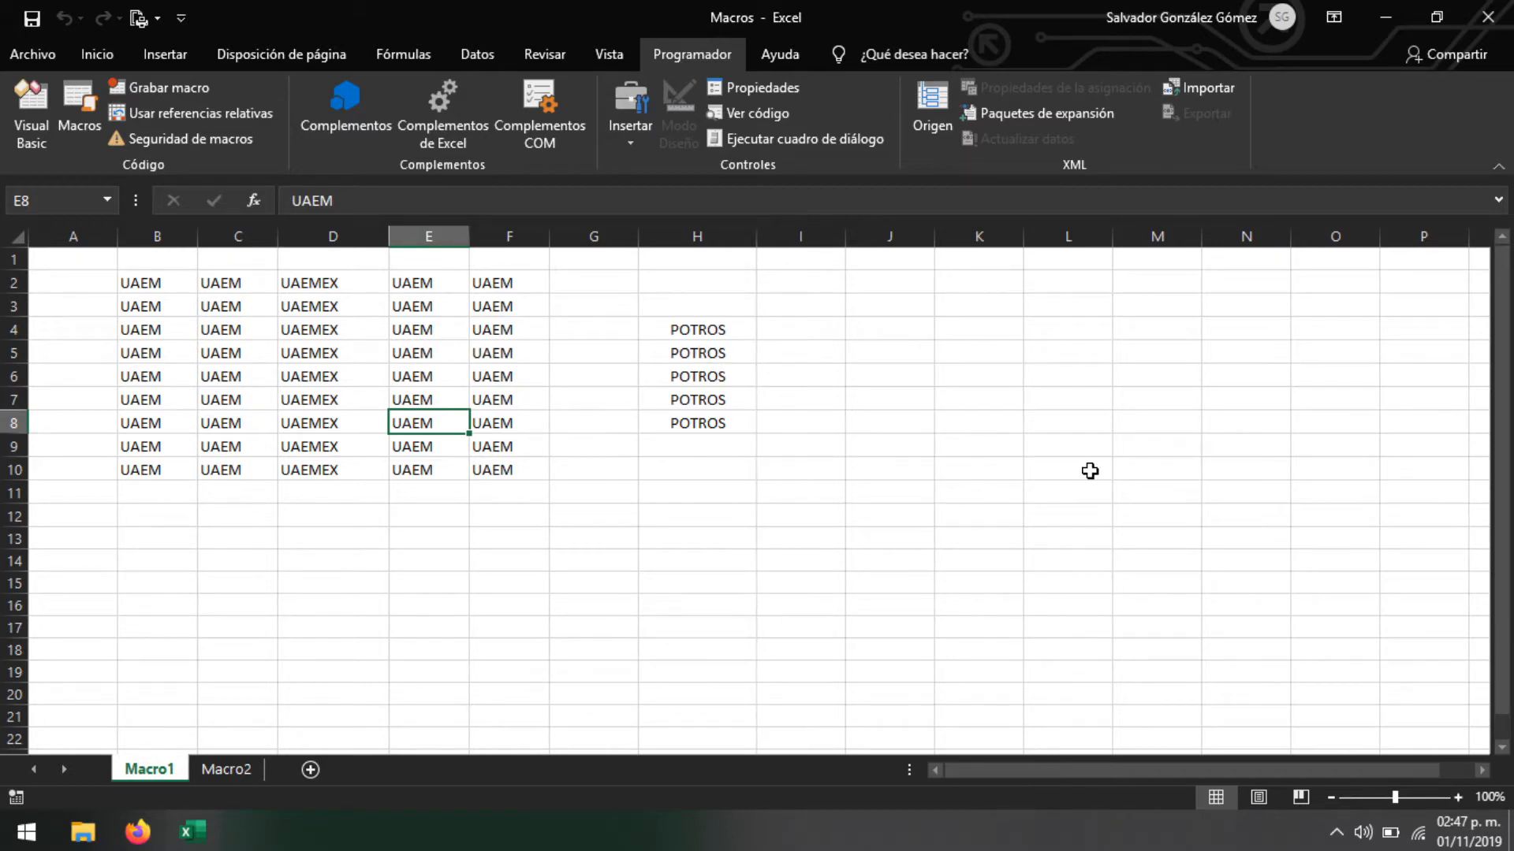
drag(828, 603, 75, 261)
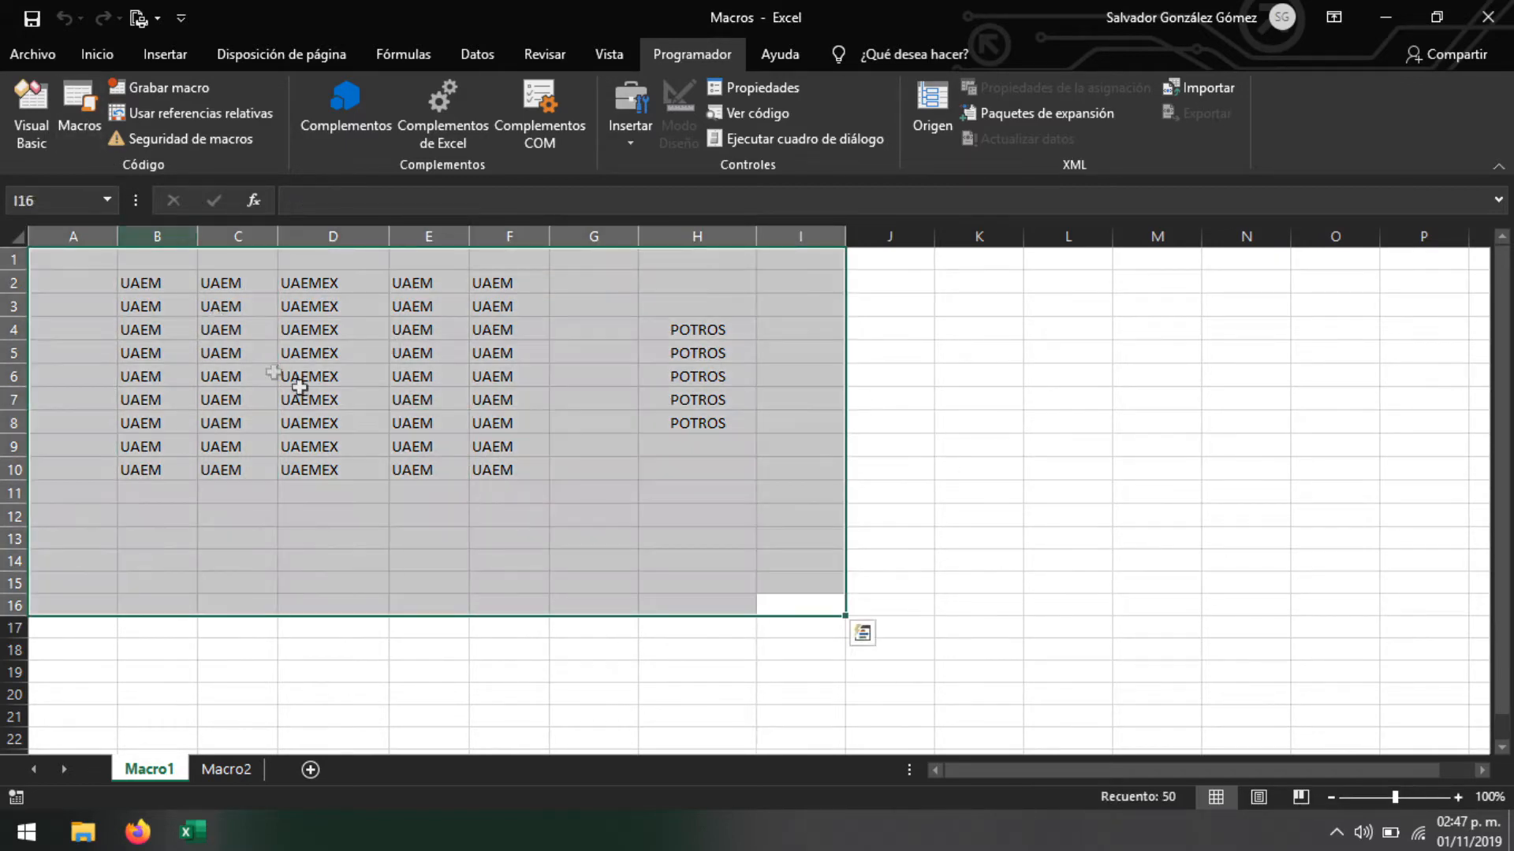
click(306, 395)
drag(1056, 698, 979, 628)
drag(514, 470, 512, 447)
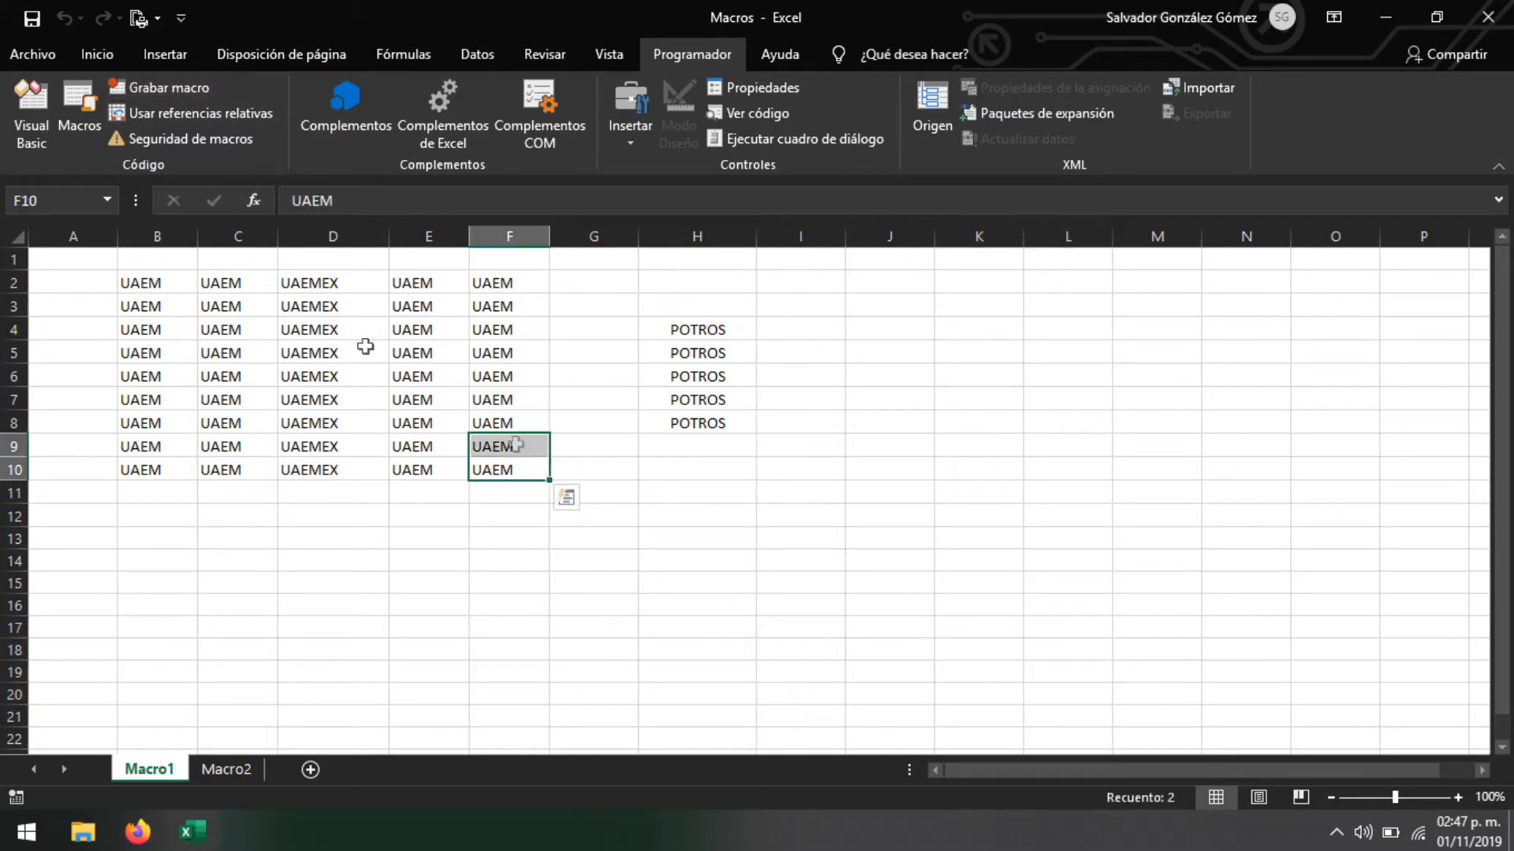
click(117, 57)
click(654, 58)
click(608, 375)
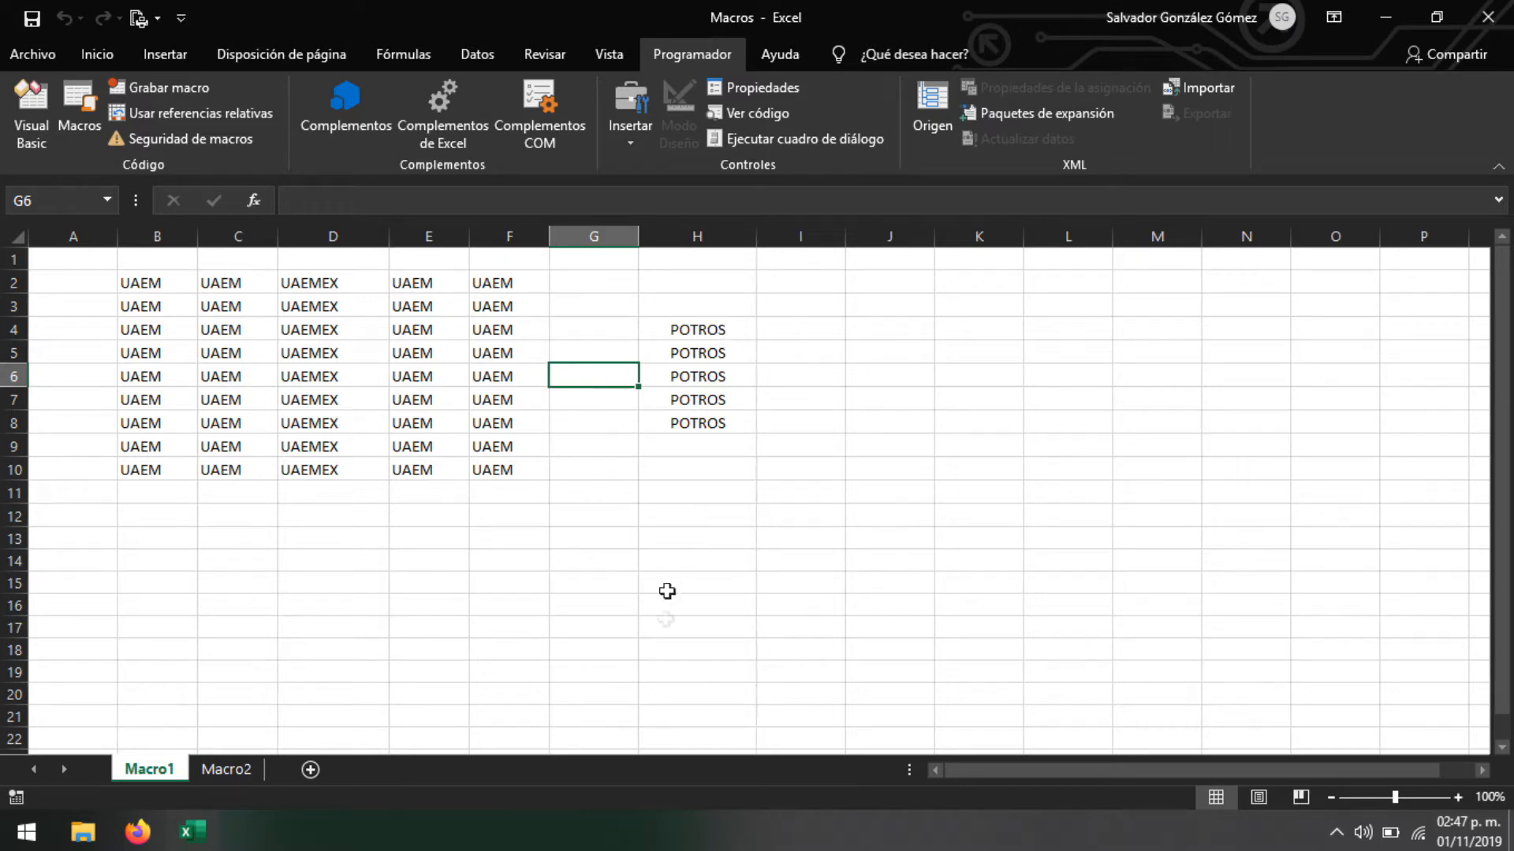
View the order and sales table on the Macro2 sheet and return to the Macro1 sheet
click(225, 769)
click(499, 454)
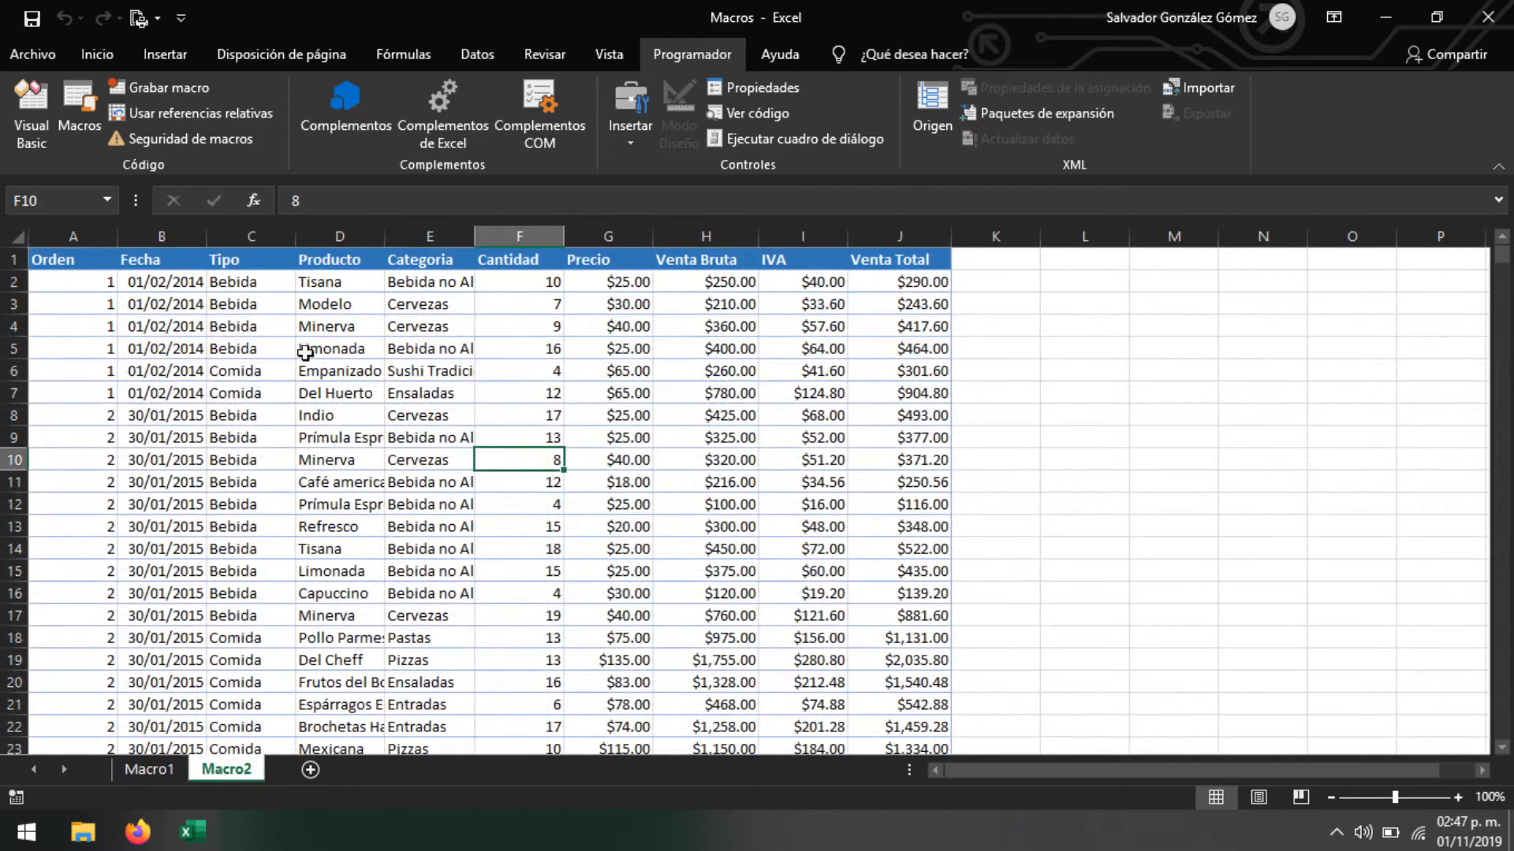
click(304, 349)
click(152, 769)
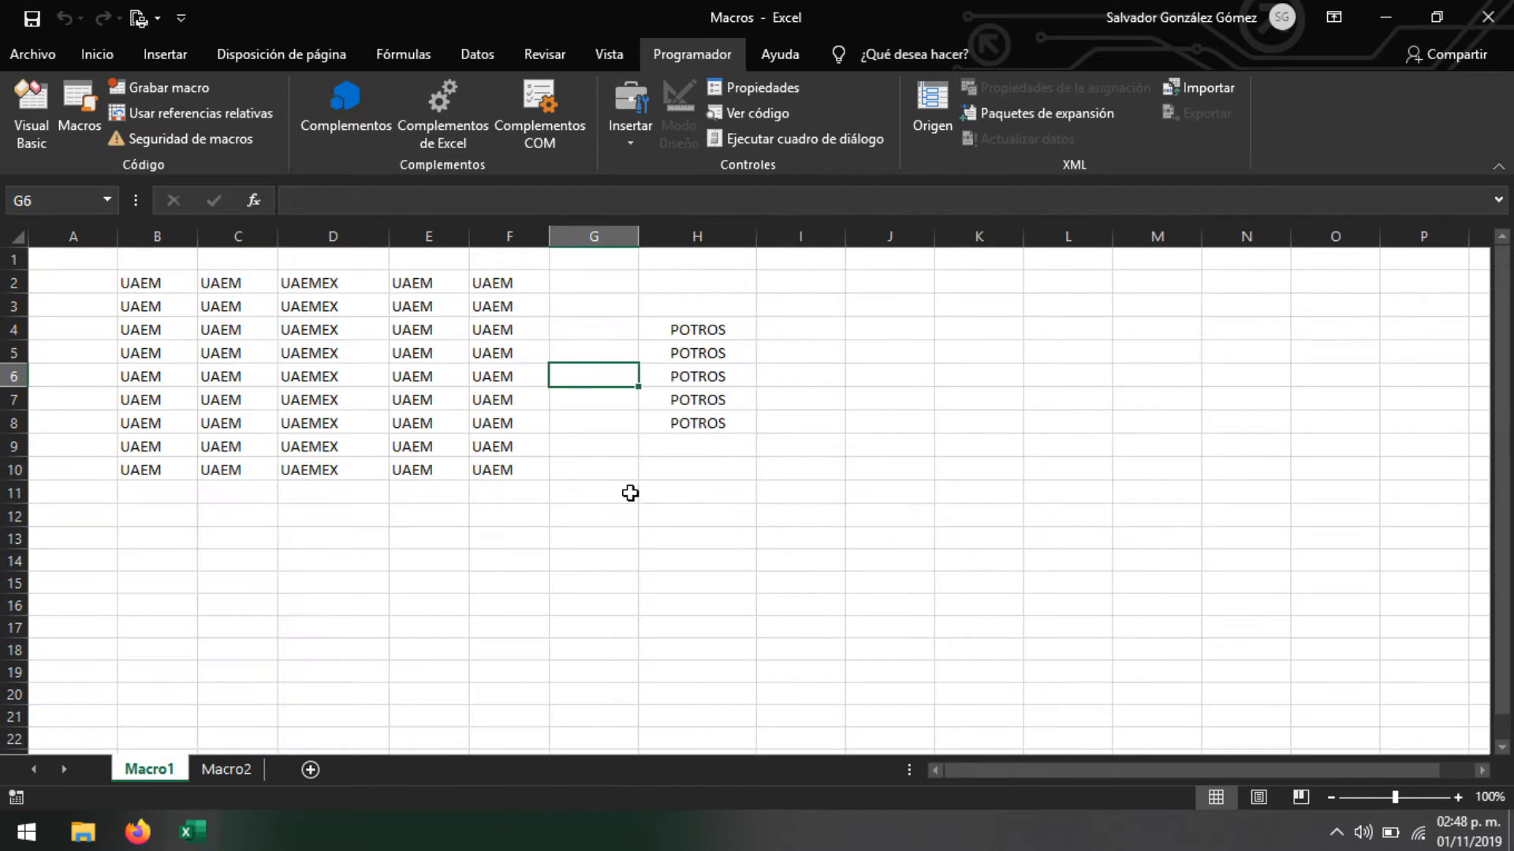
drag(912, 568, 727, 462)
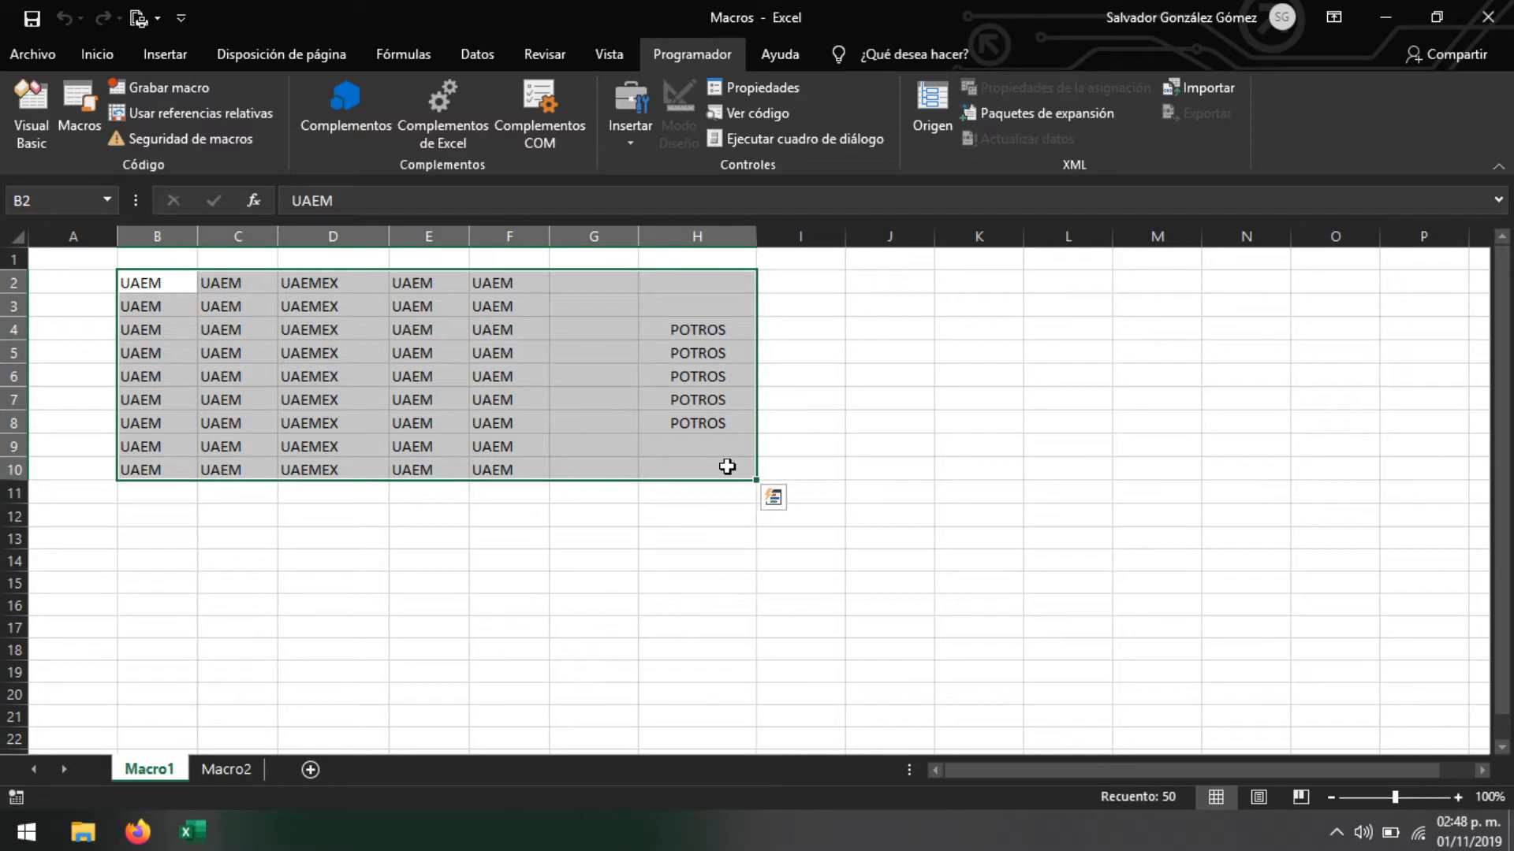
click(682, 382)
click(677, 238)
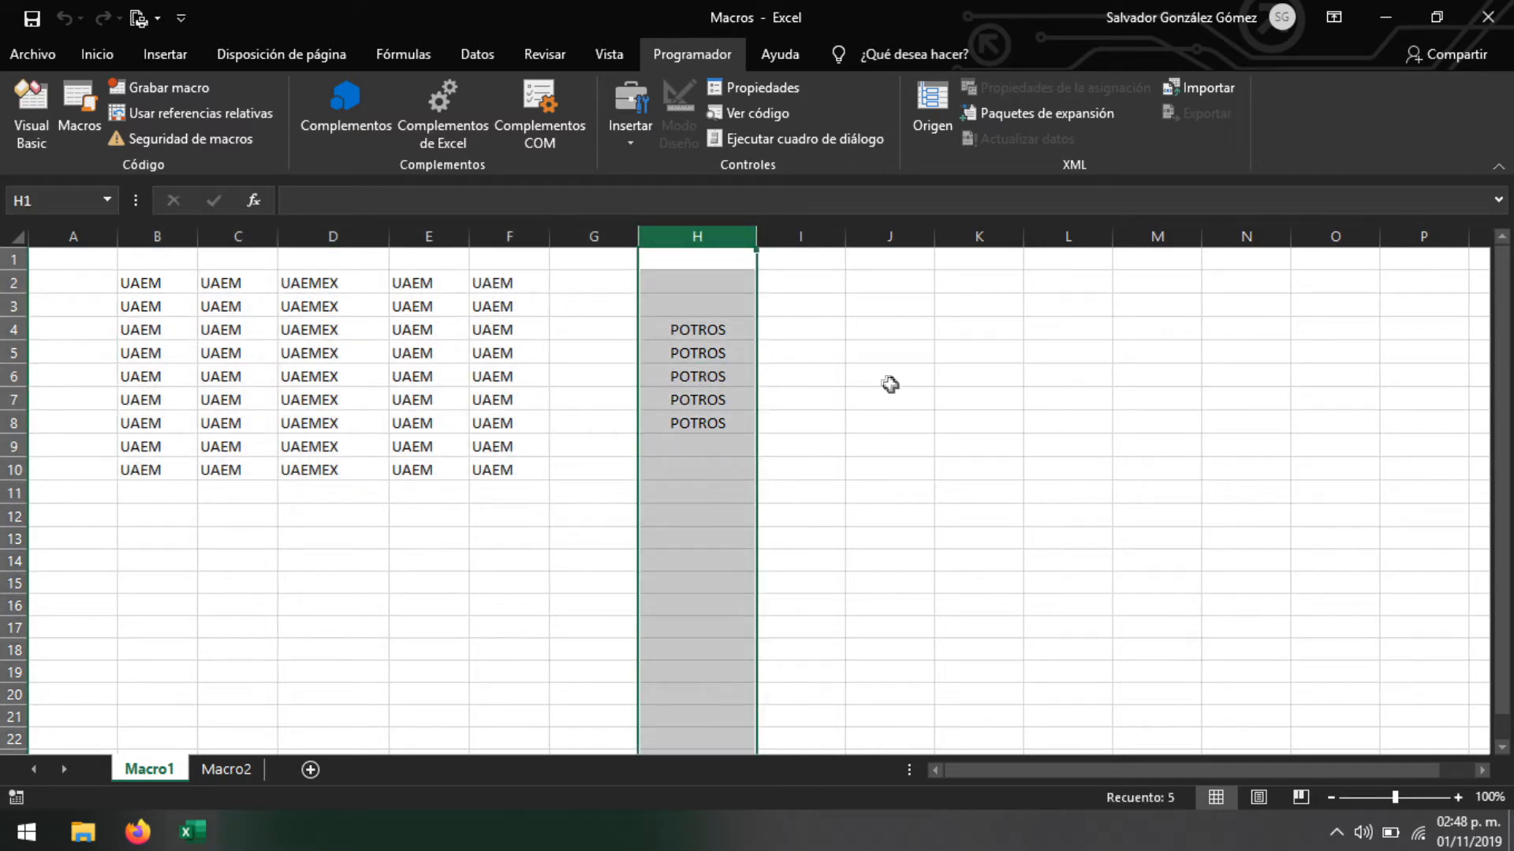
click(238, 303)
mouse_move(185, 285)
mouse_down()
mouse_move(592, 344)
mouse_move(673, 428)
mouse_move(678, 465)
mouse_move(594, 450)
mouse_move(157, 282)
mouse_up()
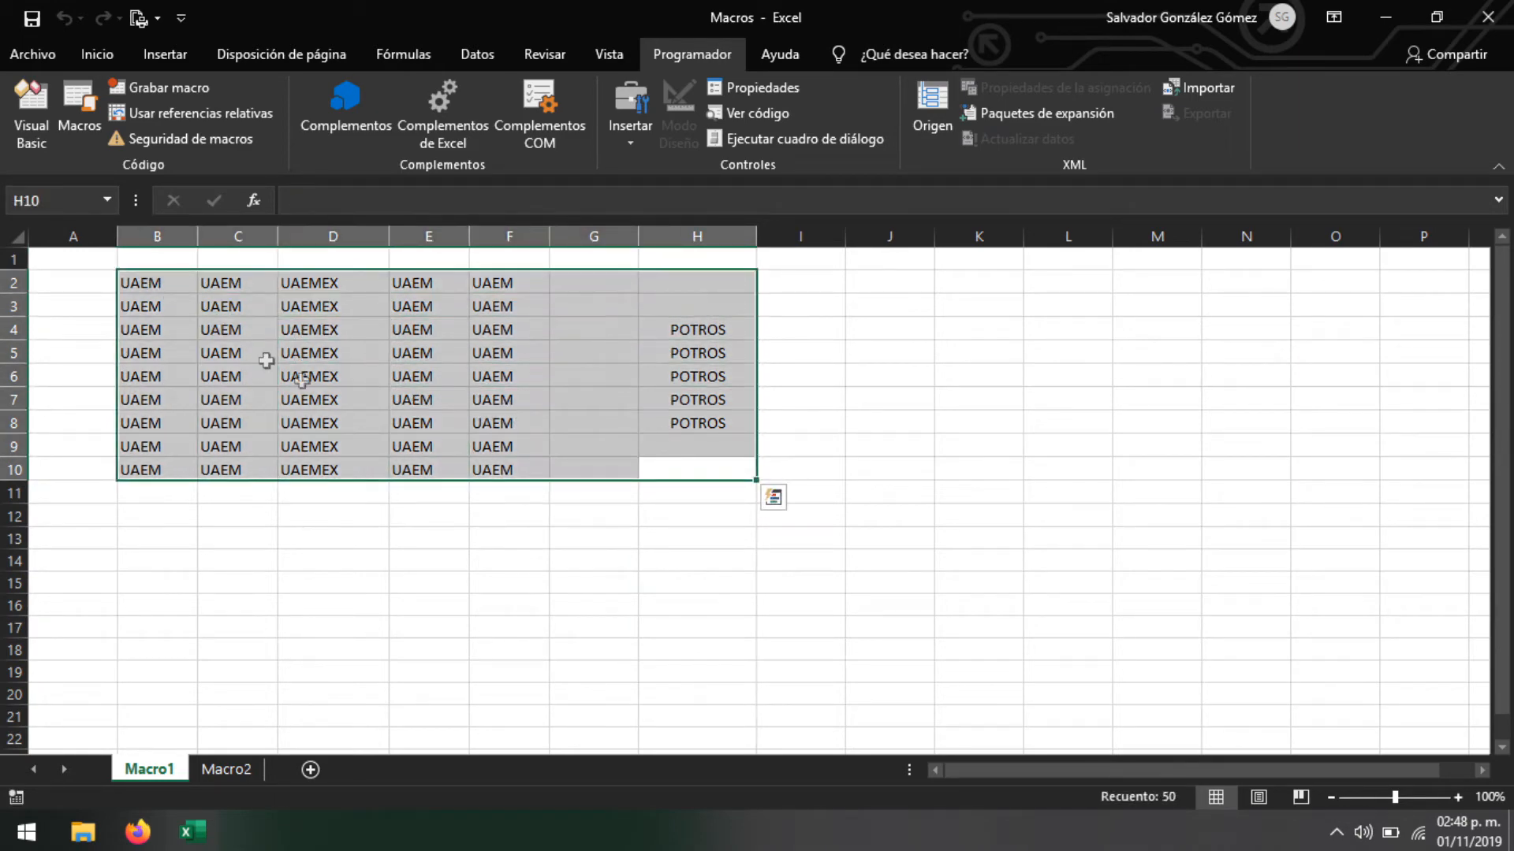
click(310, 396)
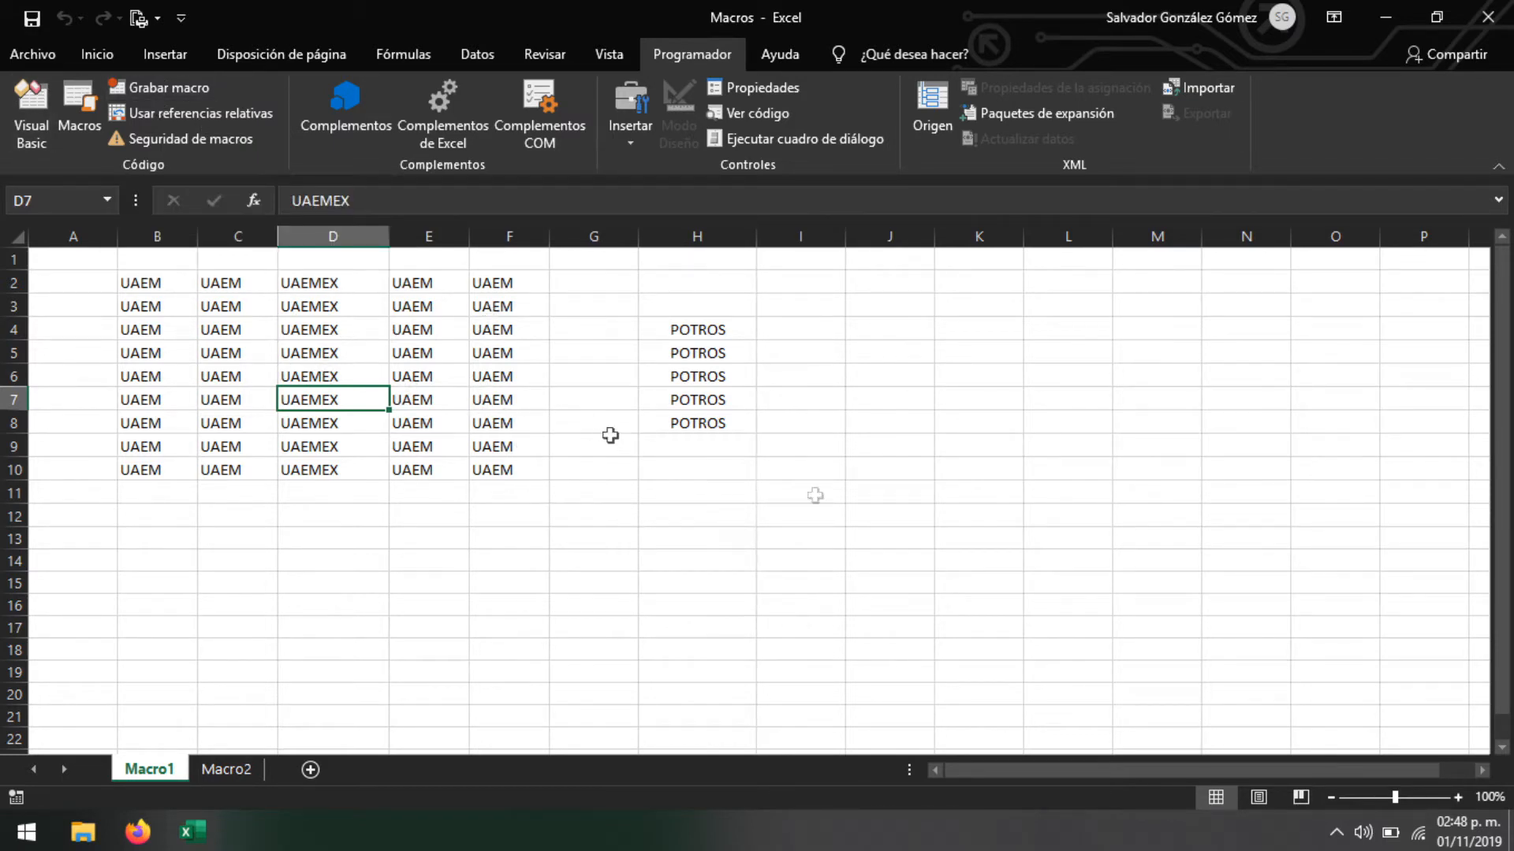
drag(152, 279, 224, 290)
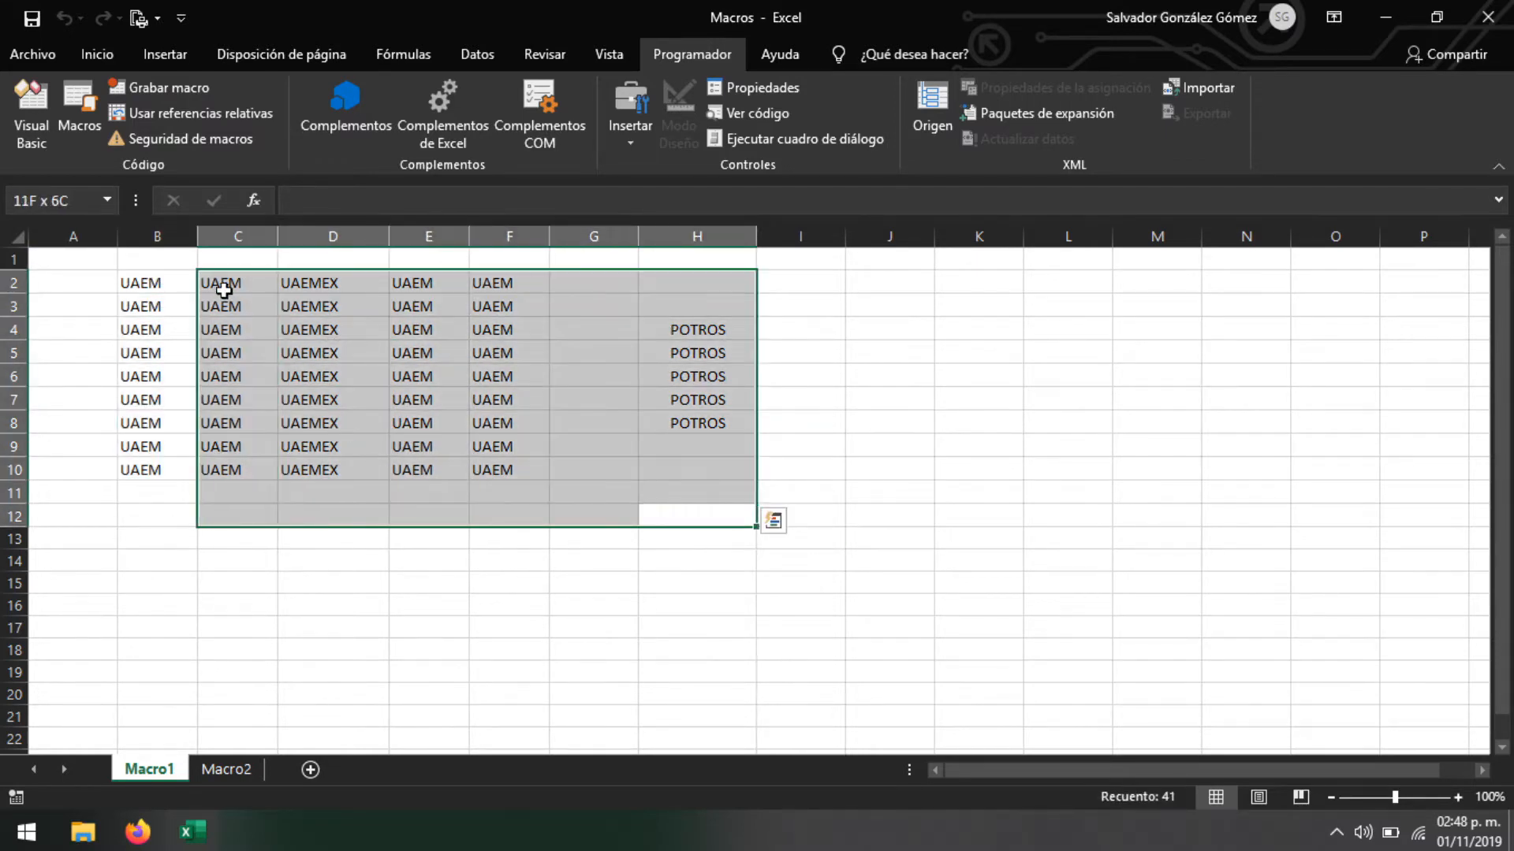
drag(654, 487, 509, 423)
drag(165, 262, 751, 509)
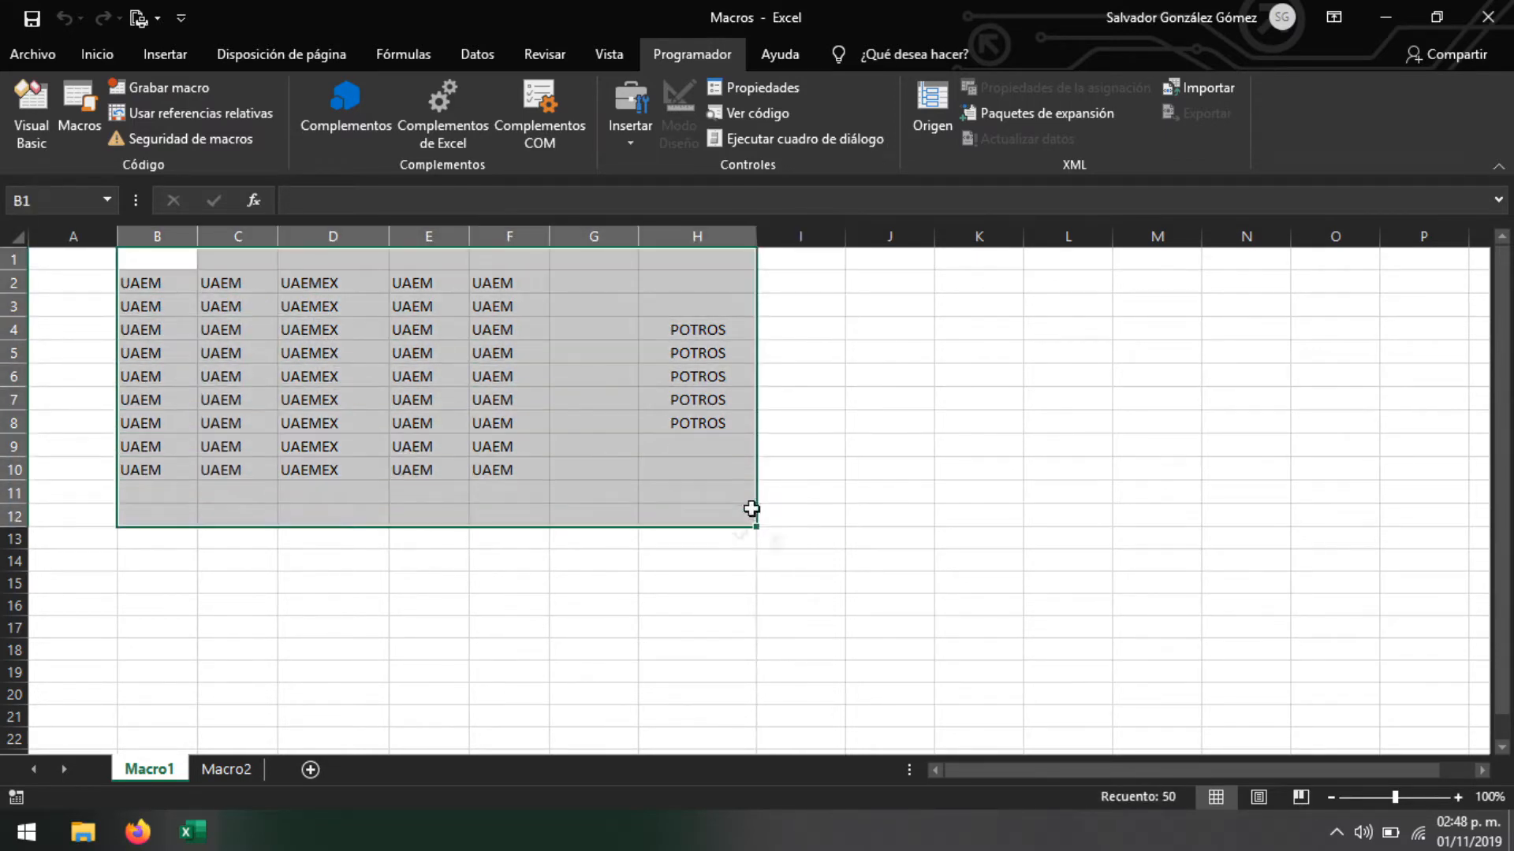
click(698, 560)
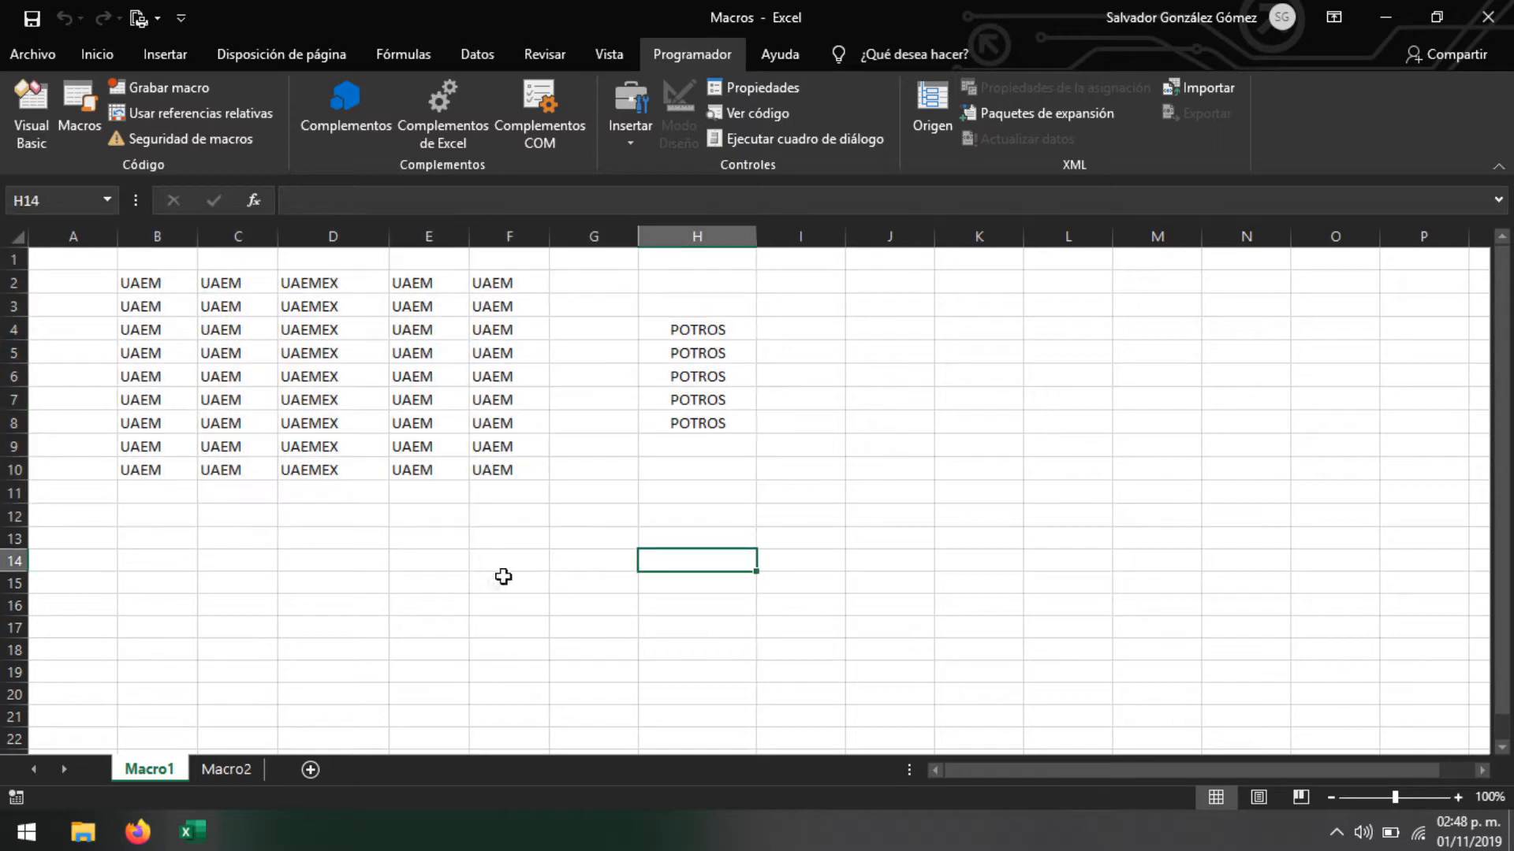
Start recording a macro named MiPrimerMacro, stored in Este libro, with the description "Esta es mi primer macro"
click(159, 89)
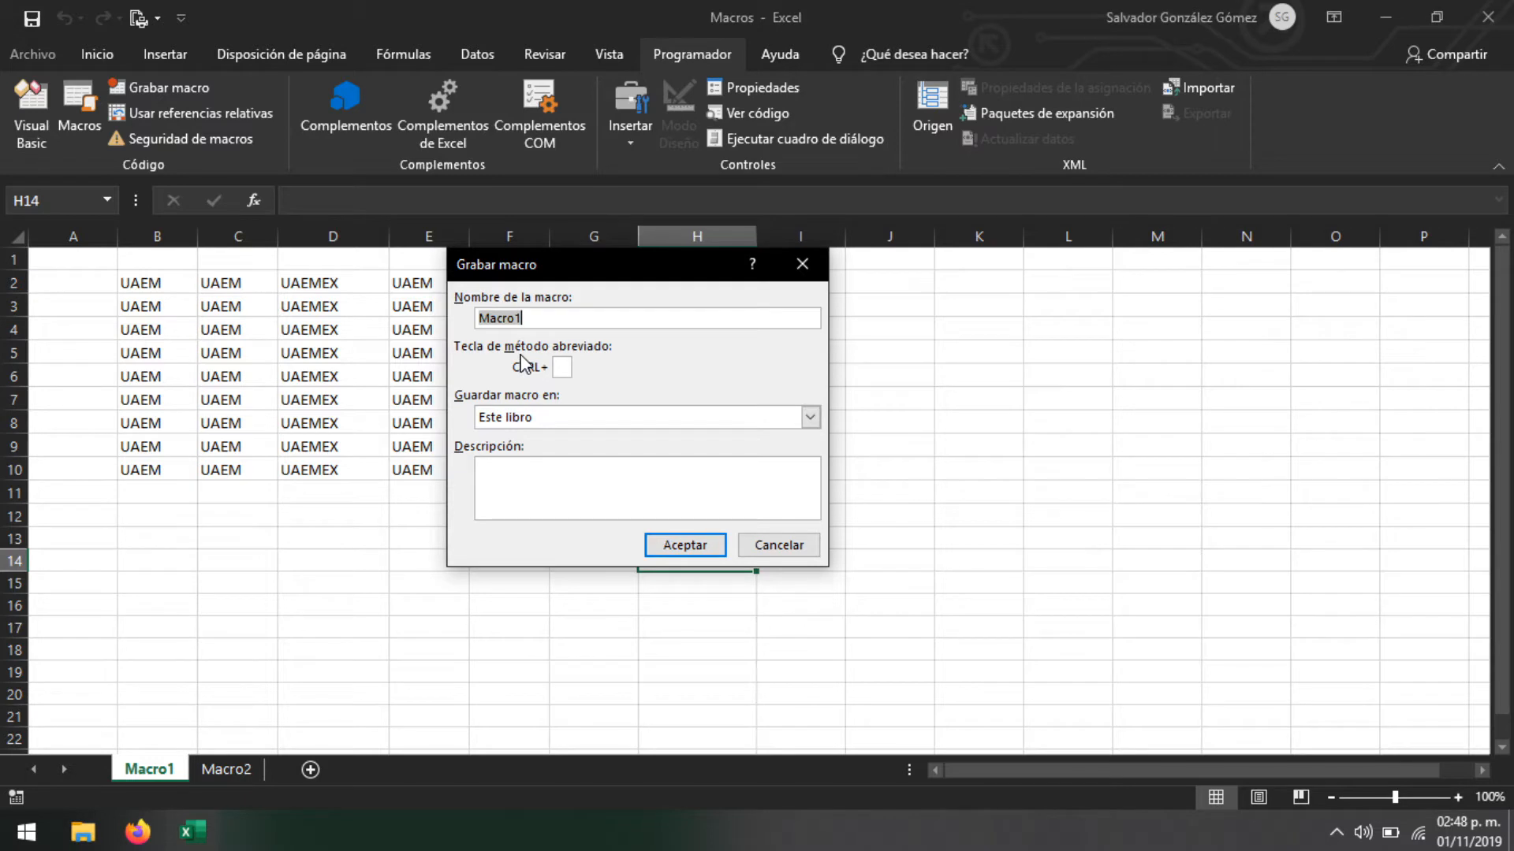
text(MiPrimer)
click(584, 487)
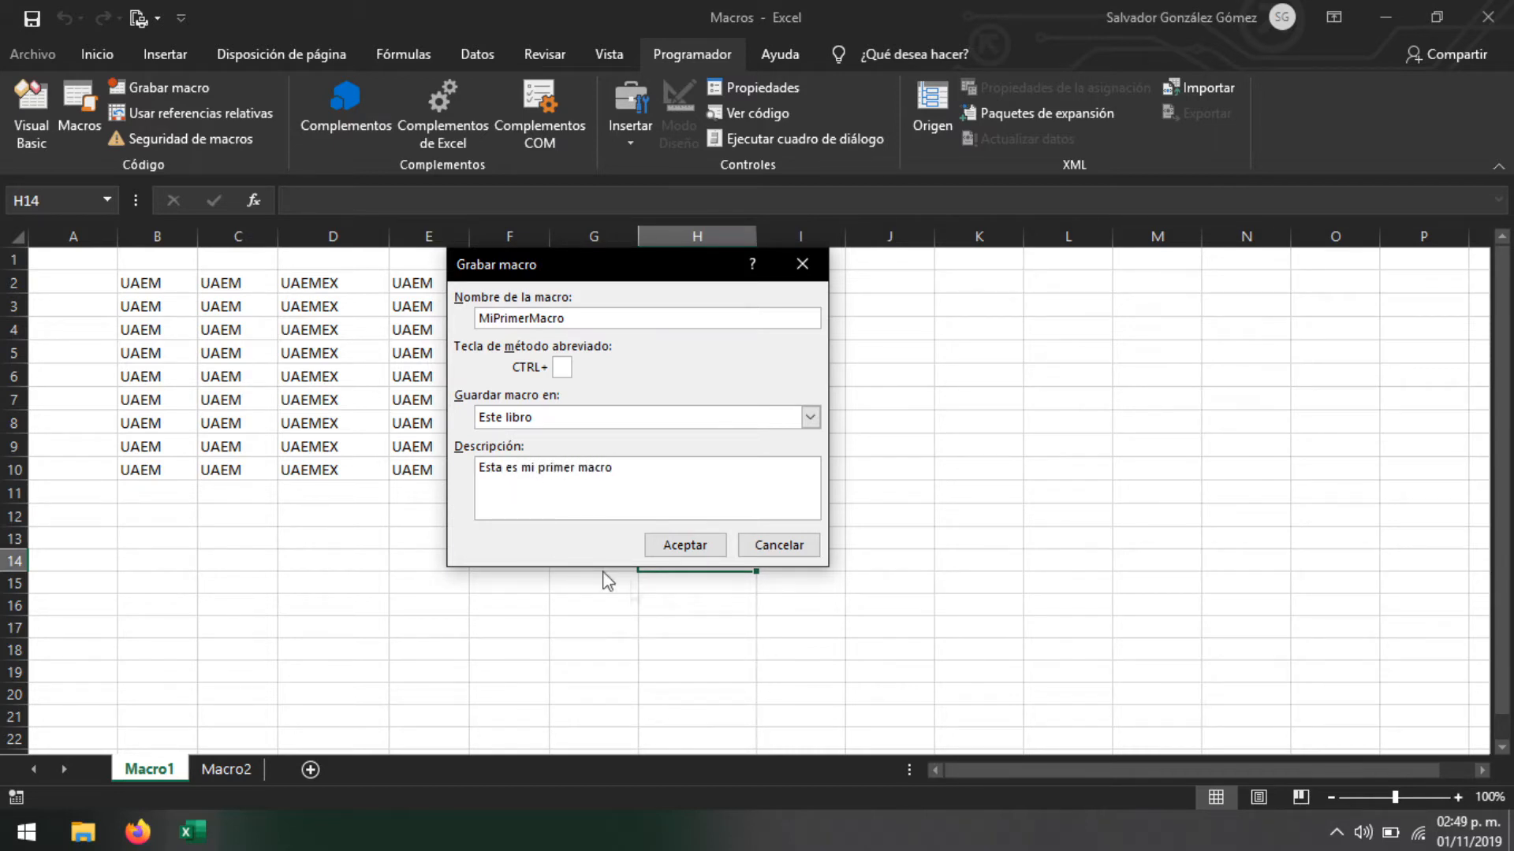
click(688, 552)
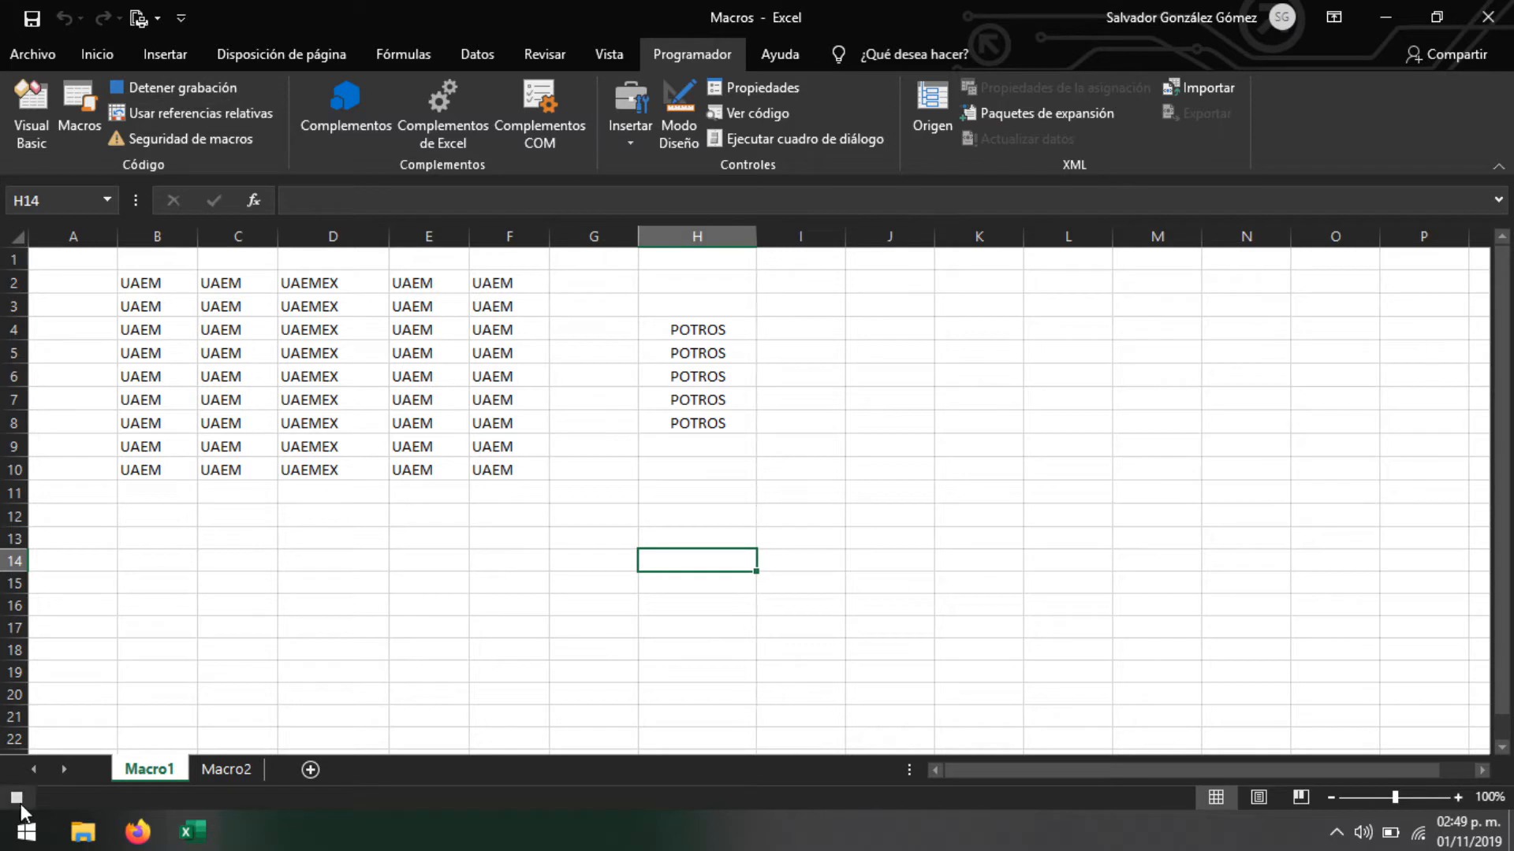
click(143, 285)
click(615, 670)
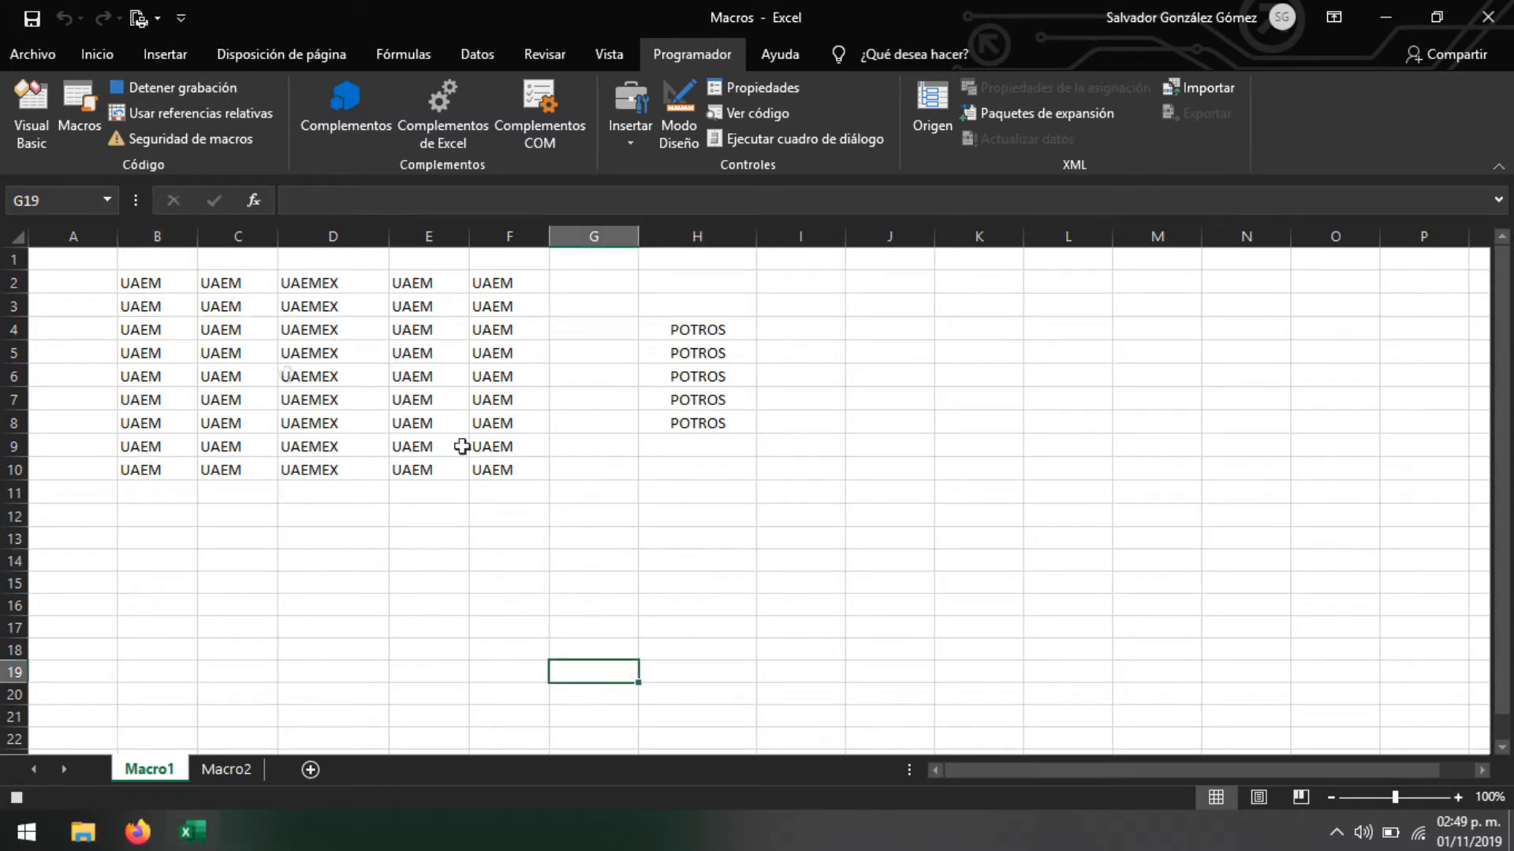
click(693, 494)
click(267, 532)
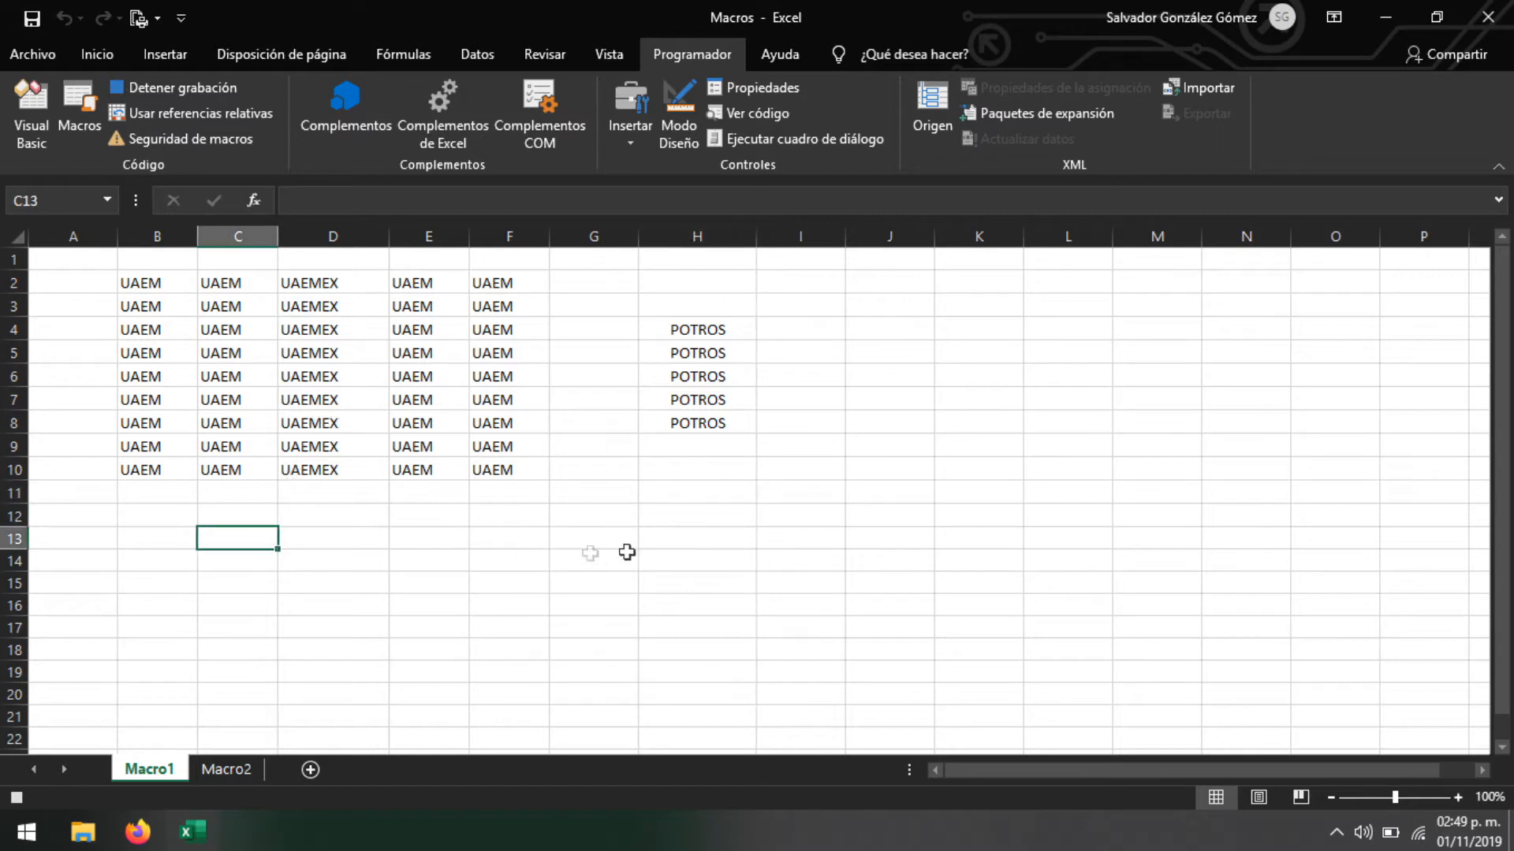
click(717, 540)
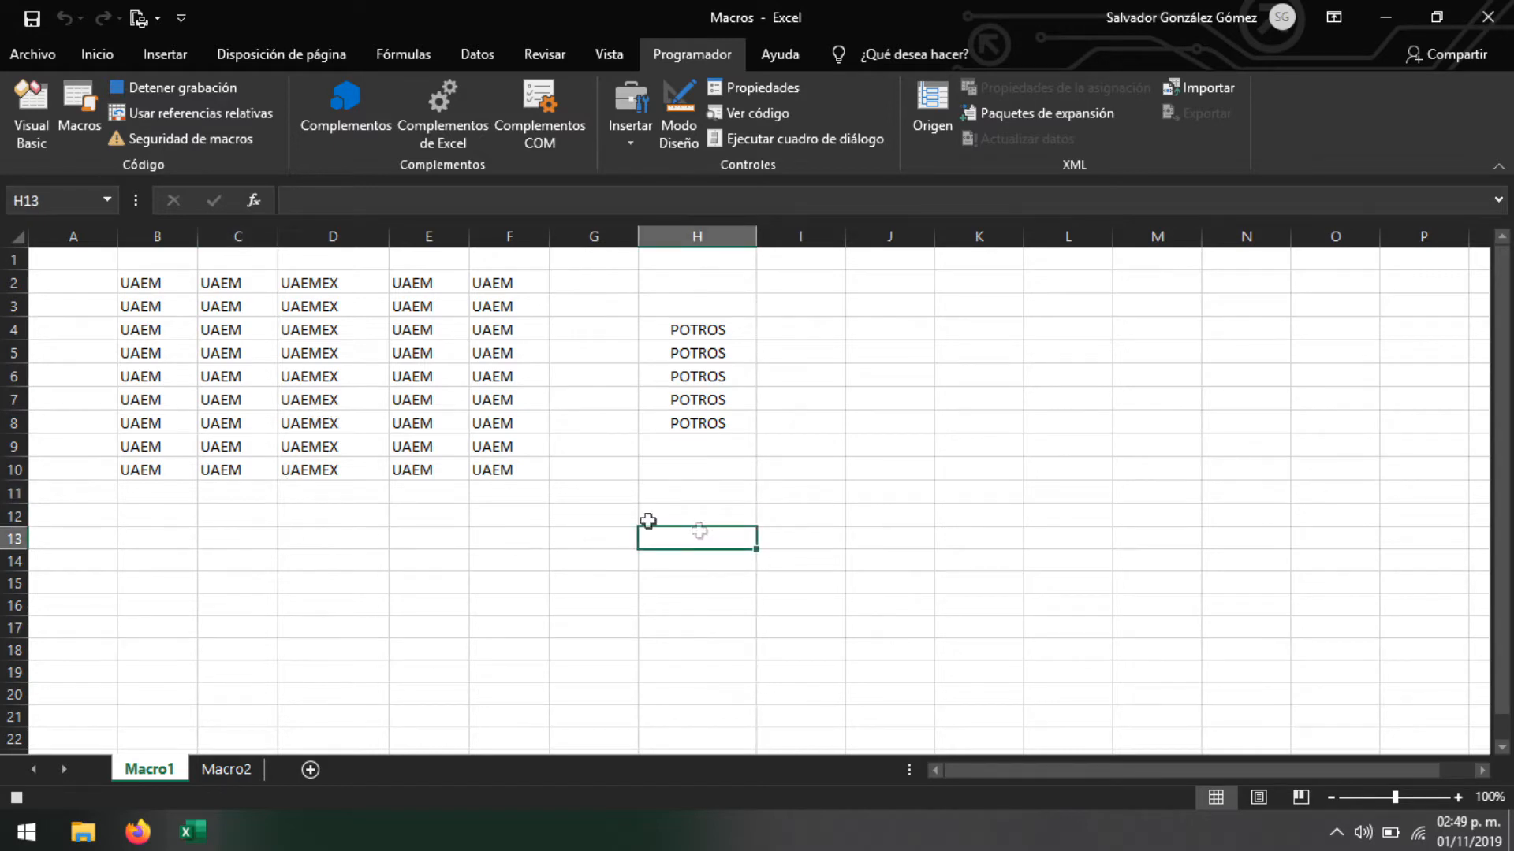
Set the font of the entire Macro1 sheet to Verdana, size 16
click(97, 53)
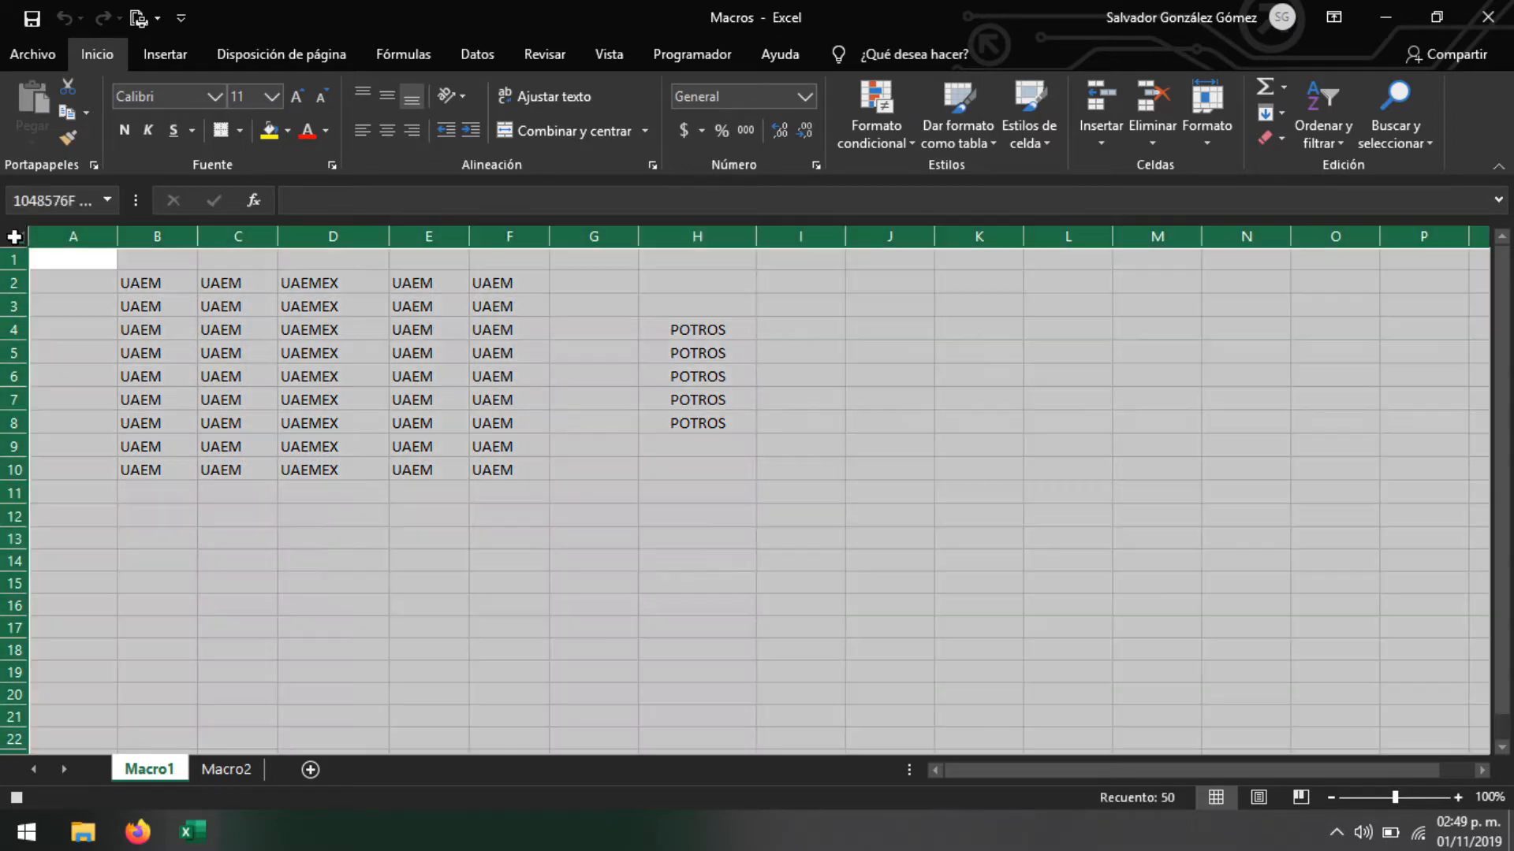
click(16, 236)
click(178, 100)
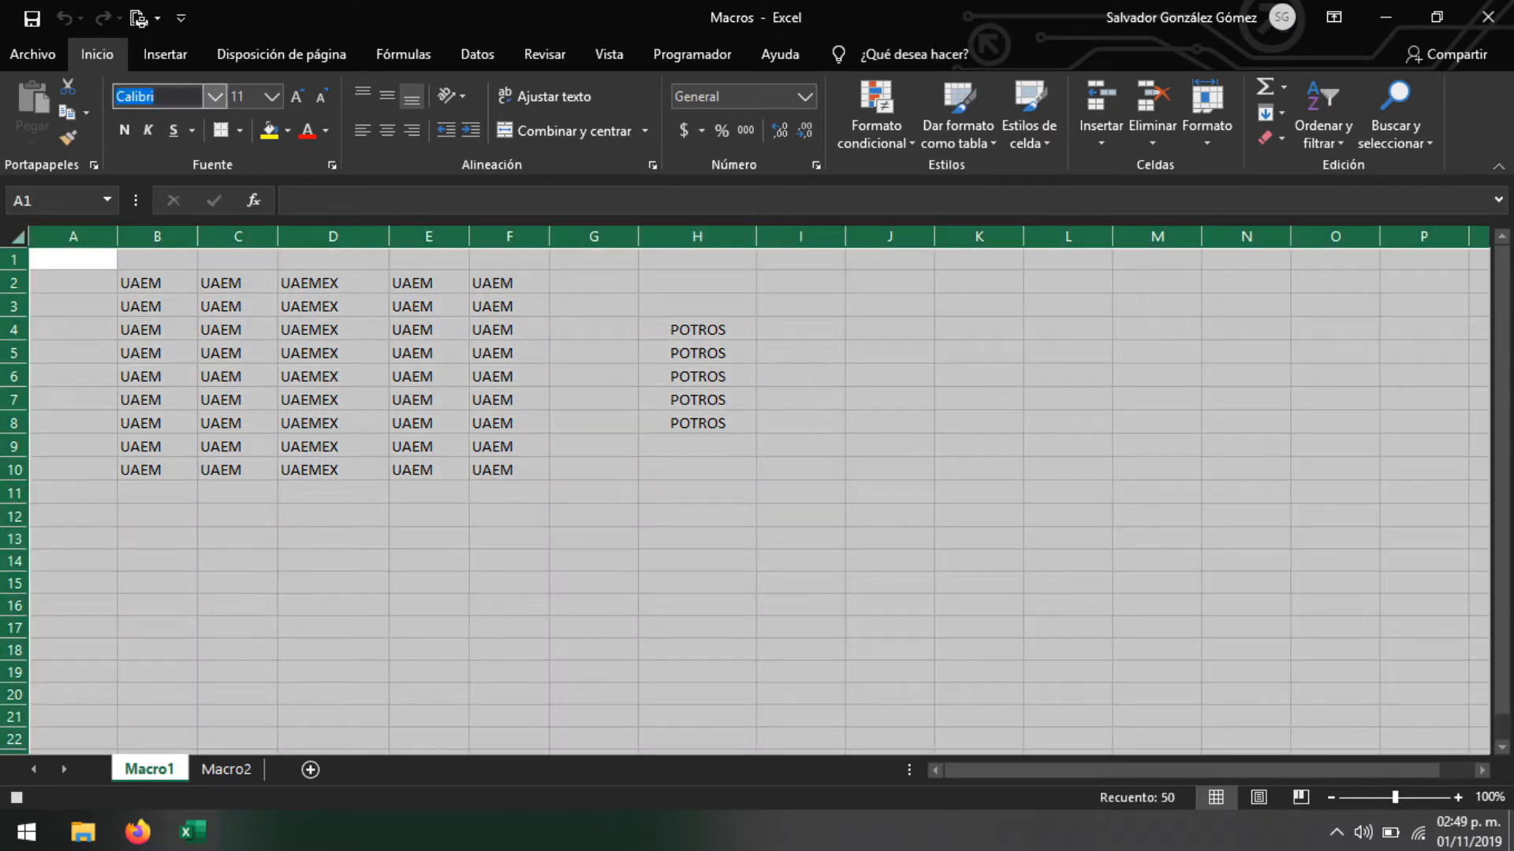
text(Verdana)
key(Tab)
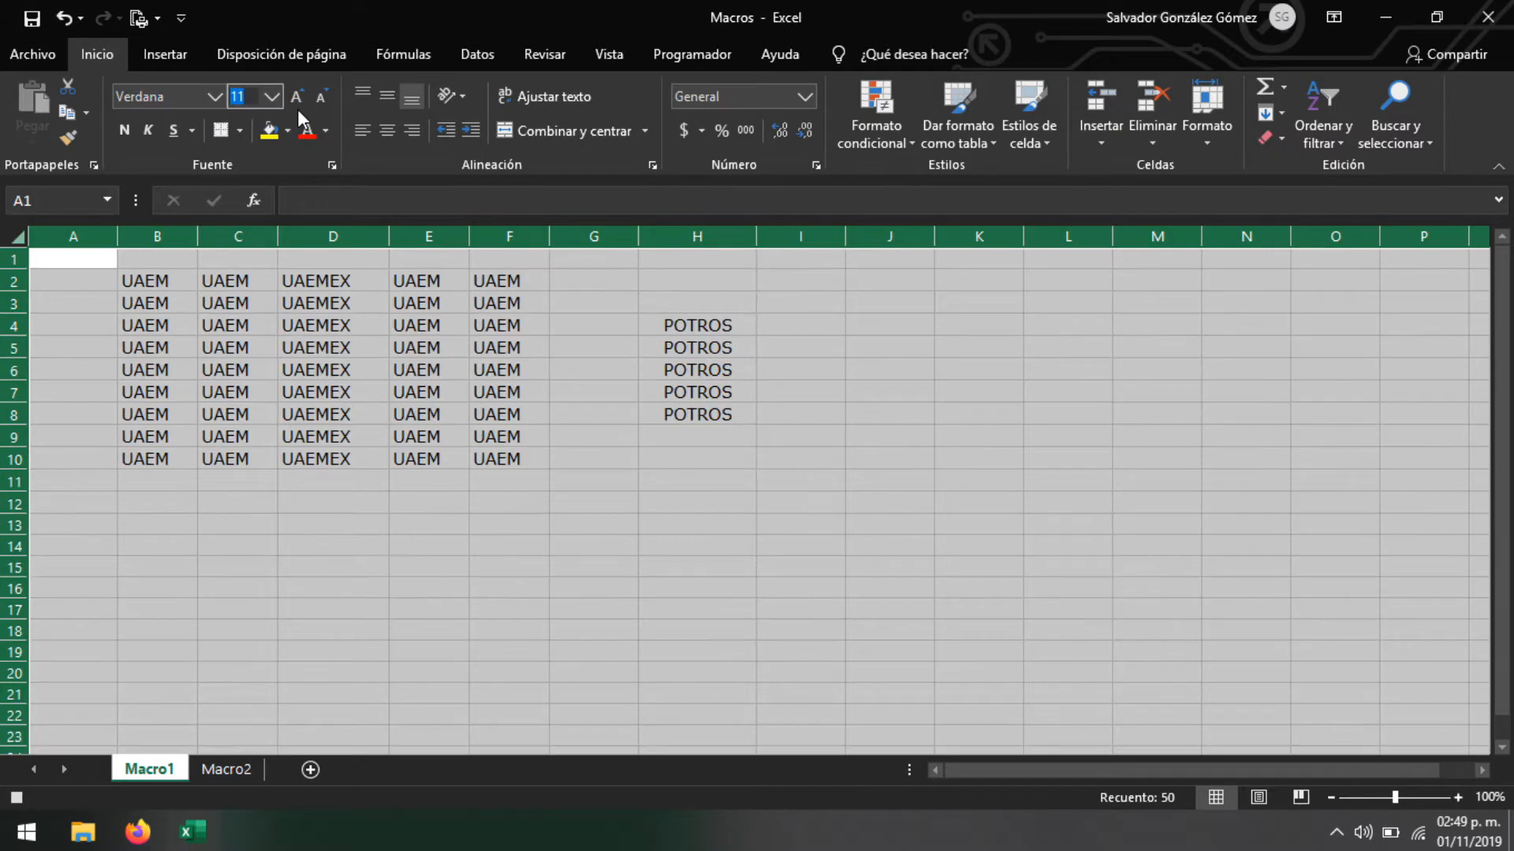
click(271, 96)
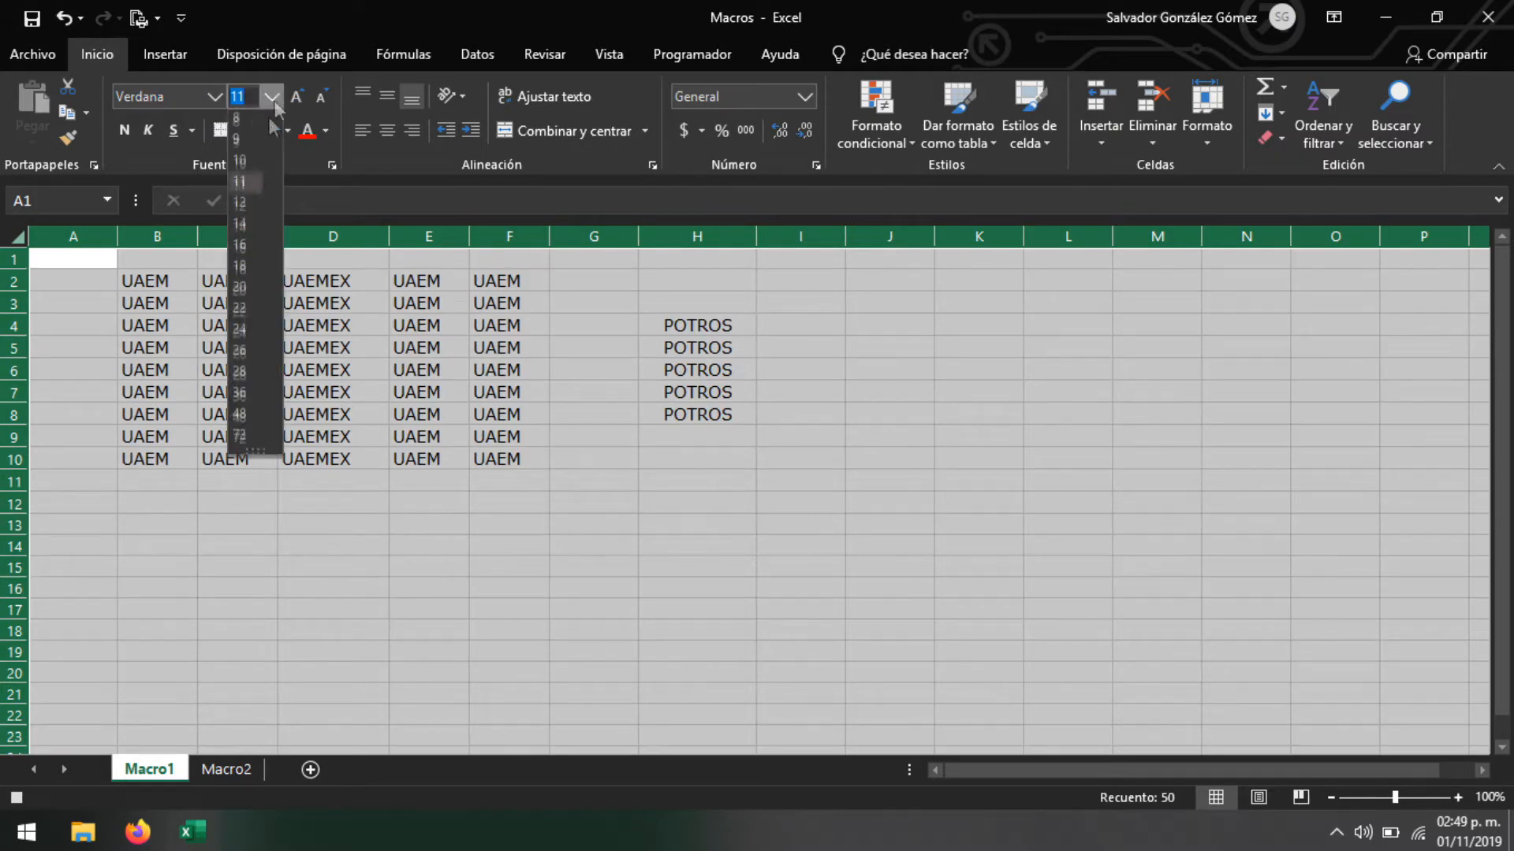
click(242, 251)
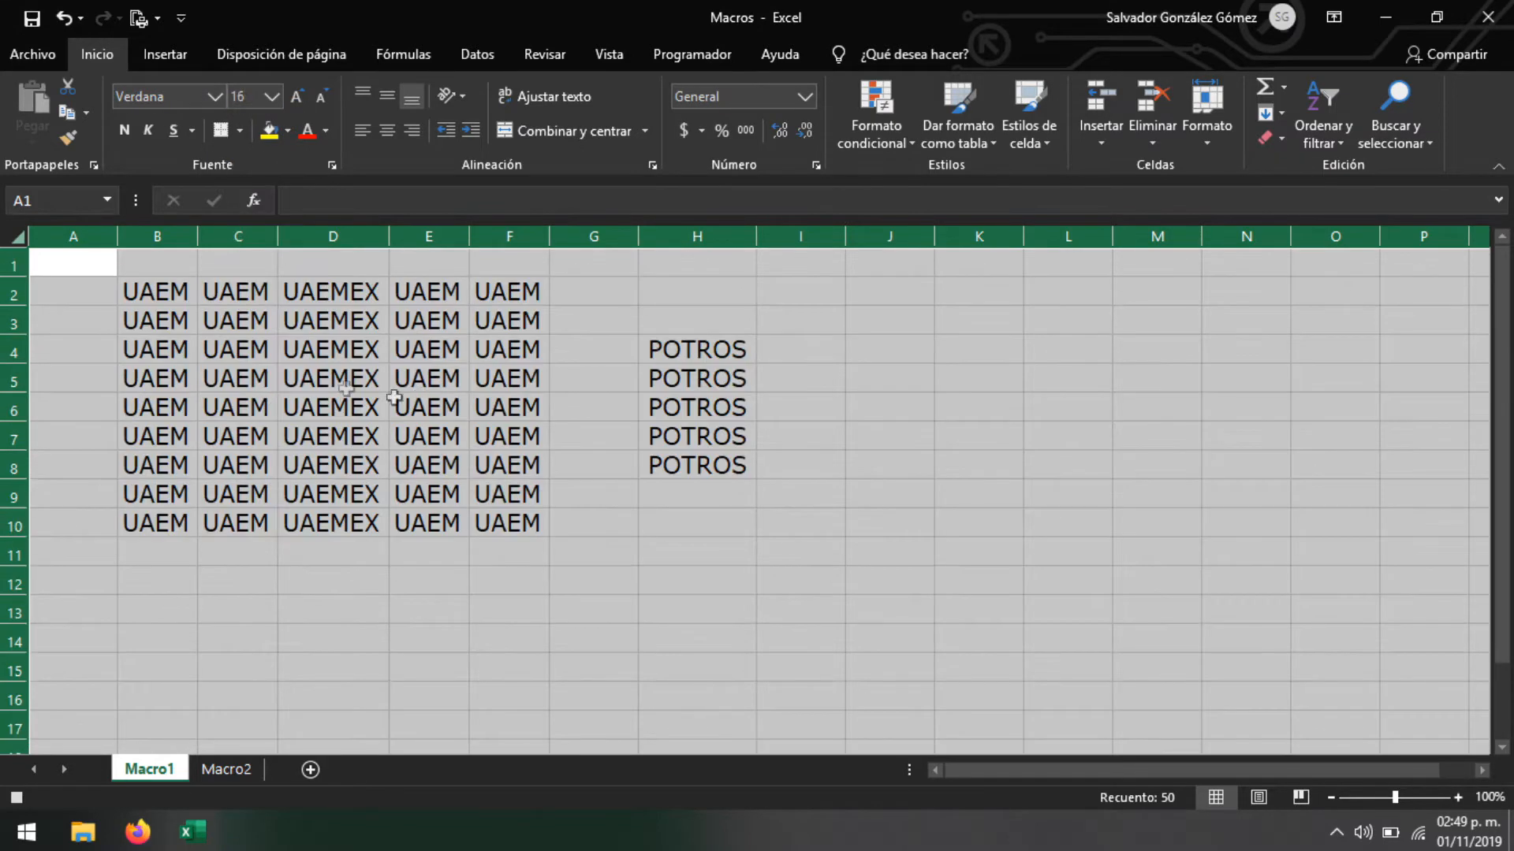
Autofit the widths of columns B through H to the enlarged text
click(180, 235)
drag(180, 235, 714, 292)
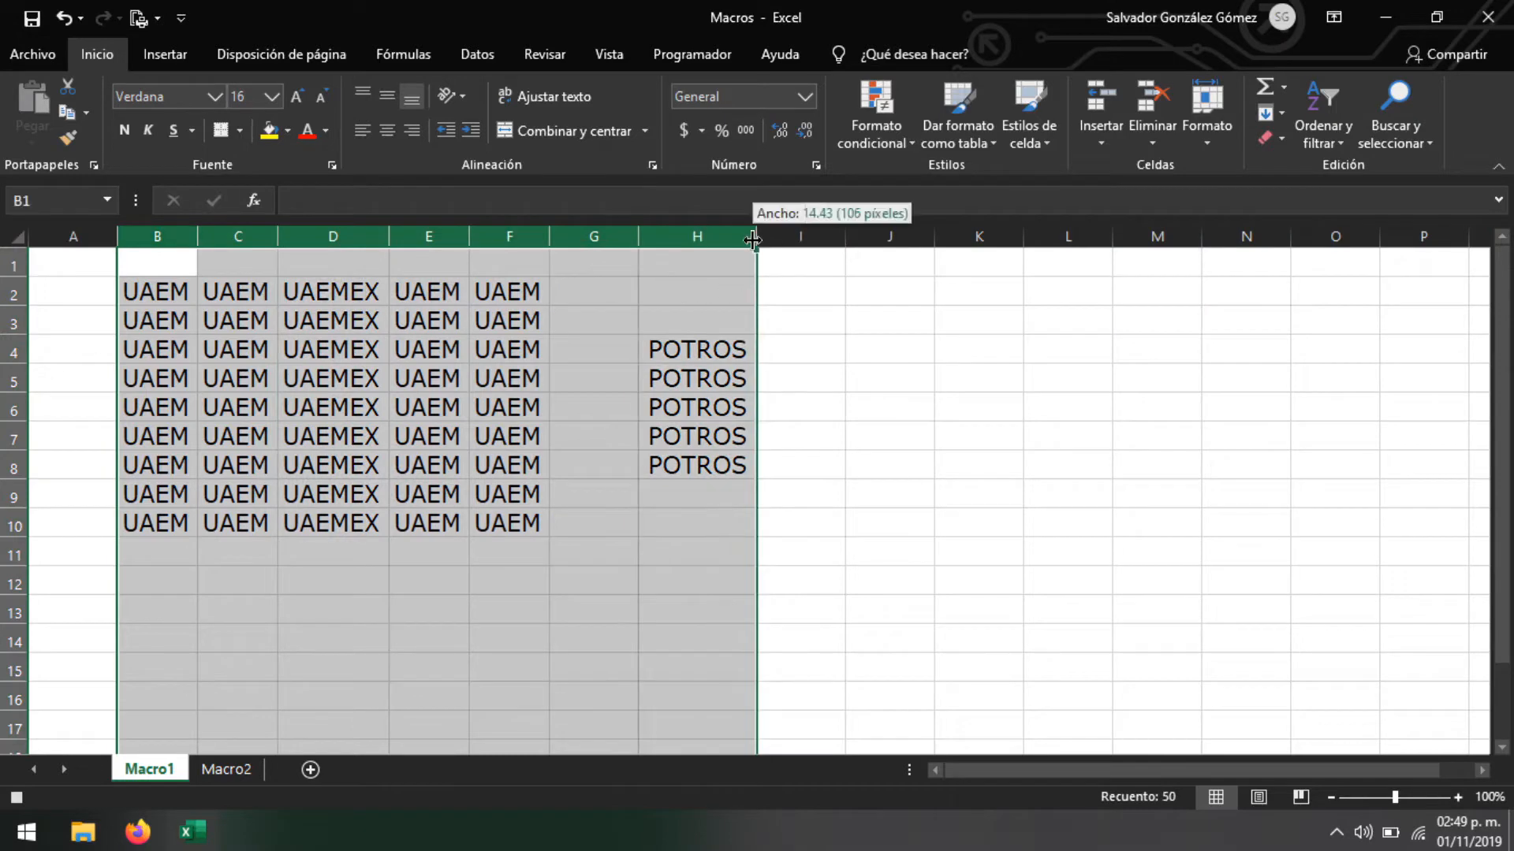
double_click(754, 237)
click(449, 405)
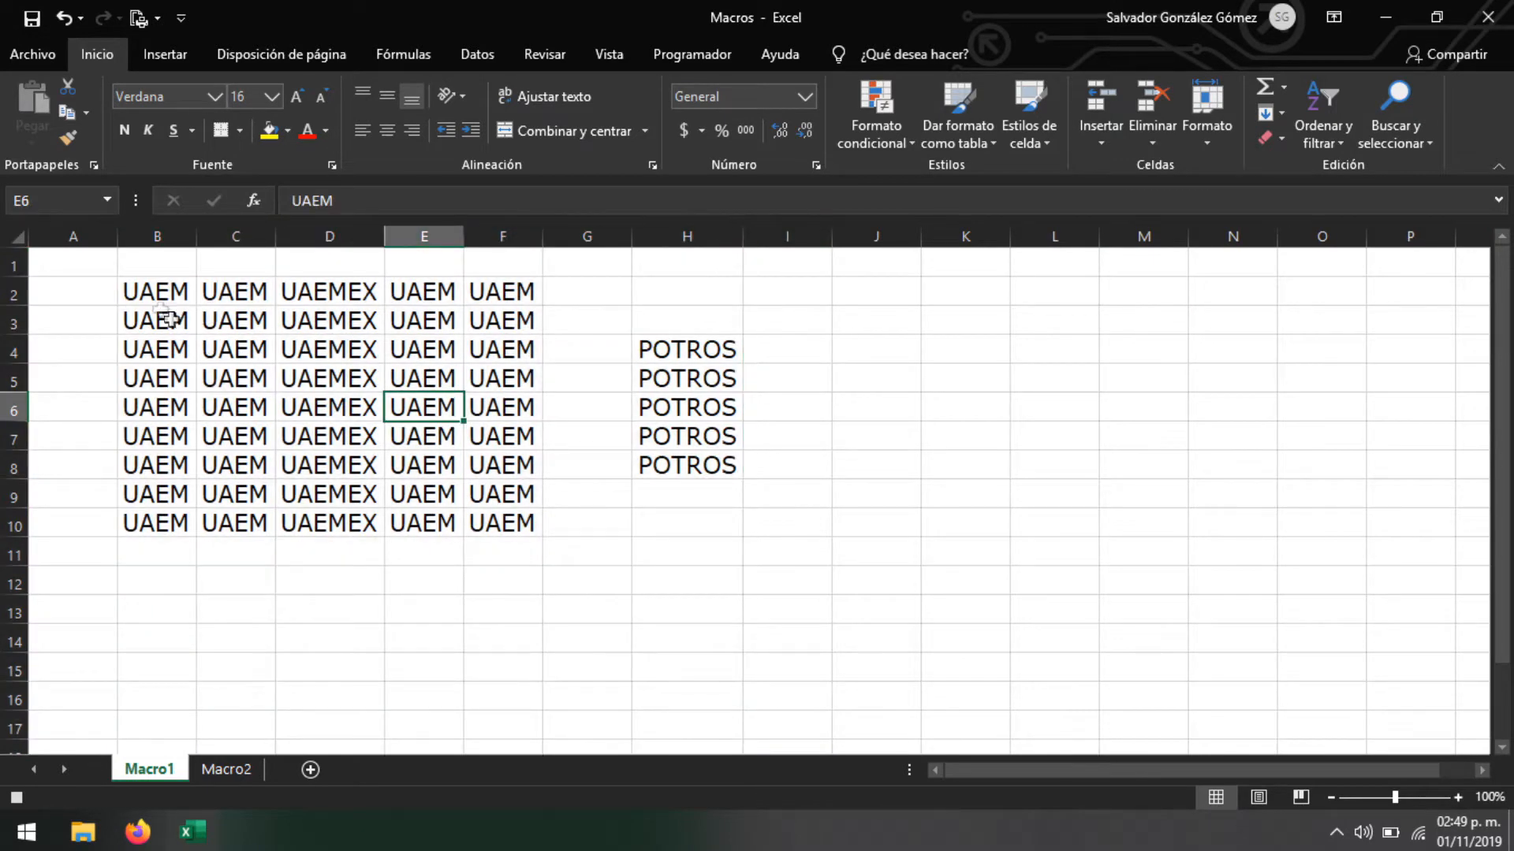
Fill the UAEM block in cells B2:F10 with a light gold theme color
drag(142, 292, 496, 524)
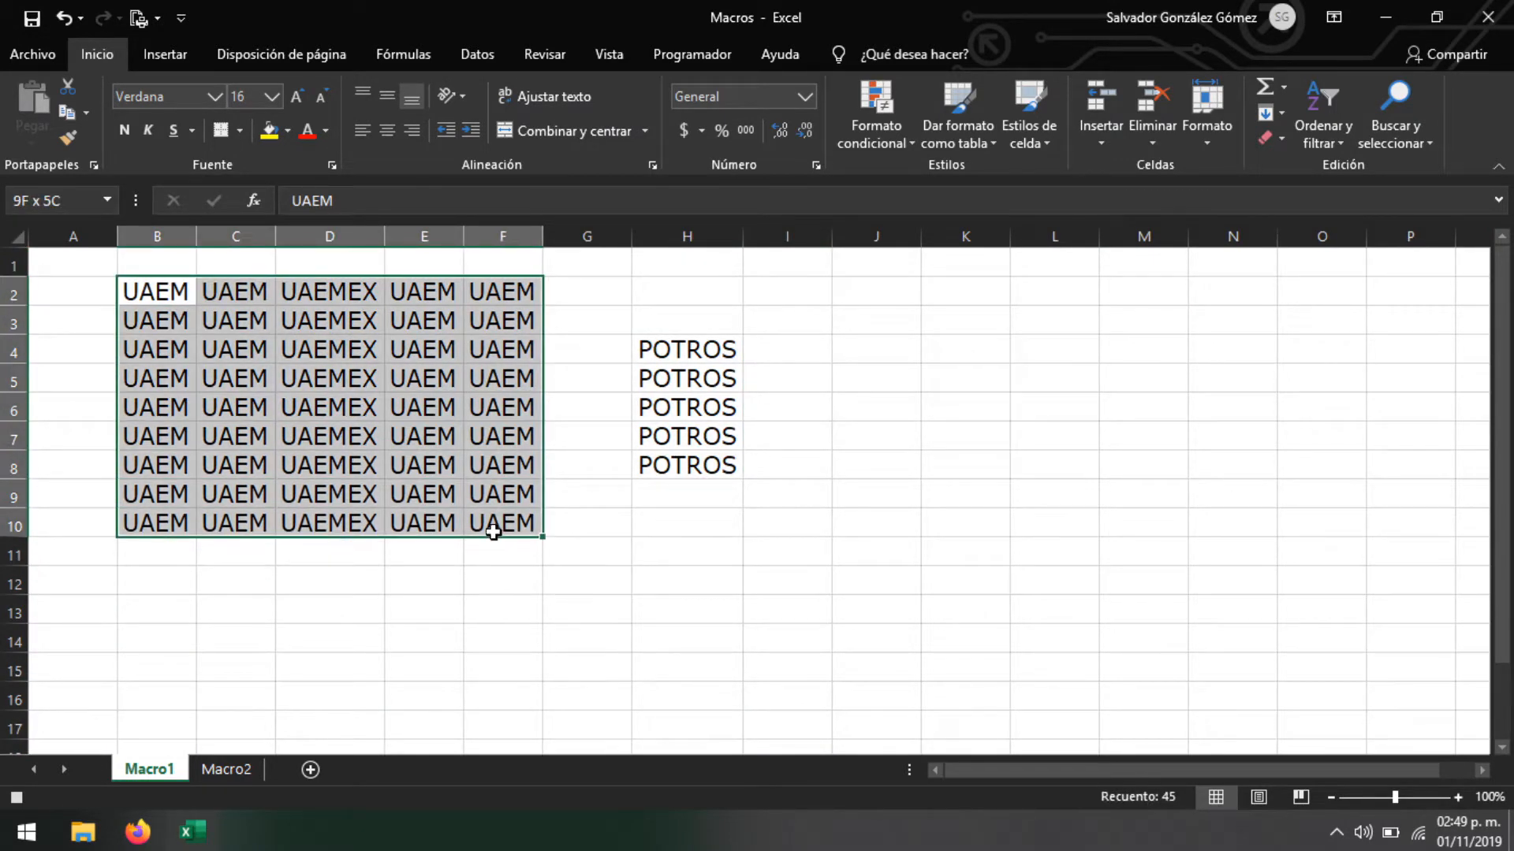
click(289, 131)
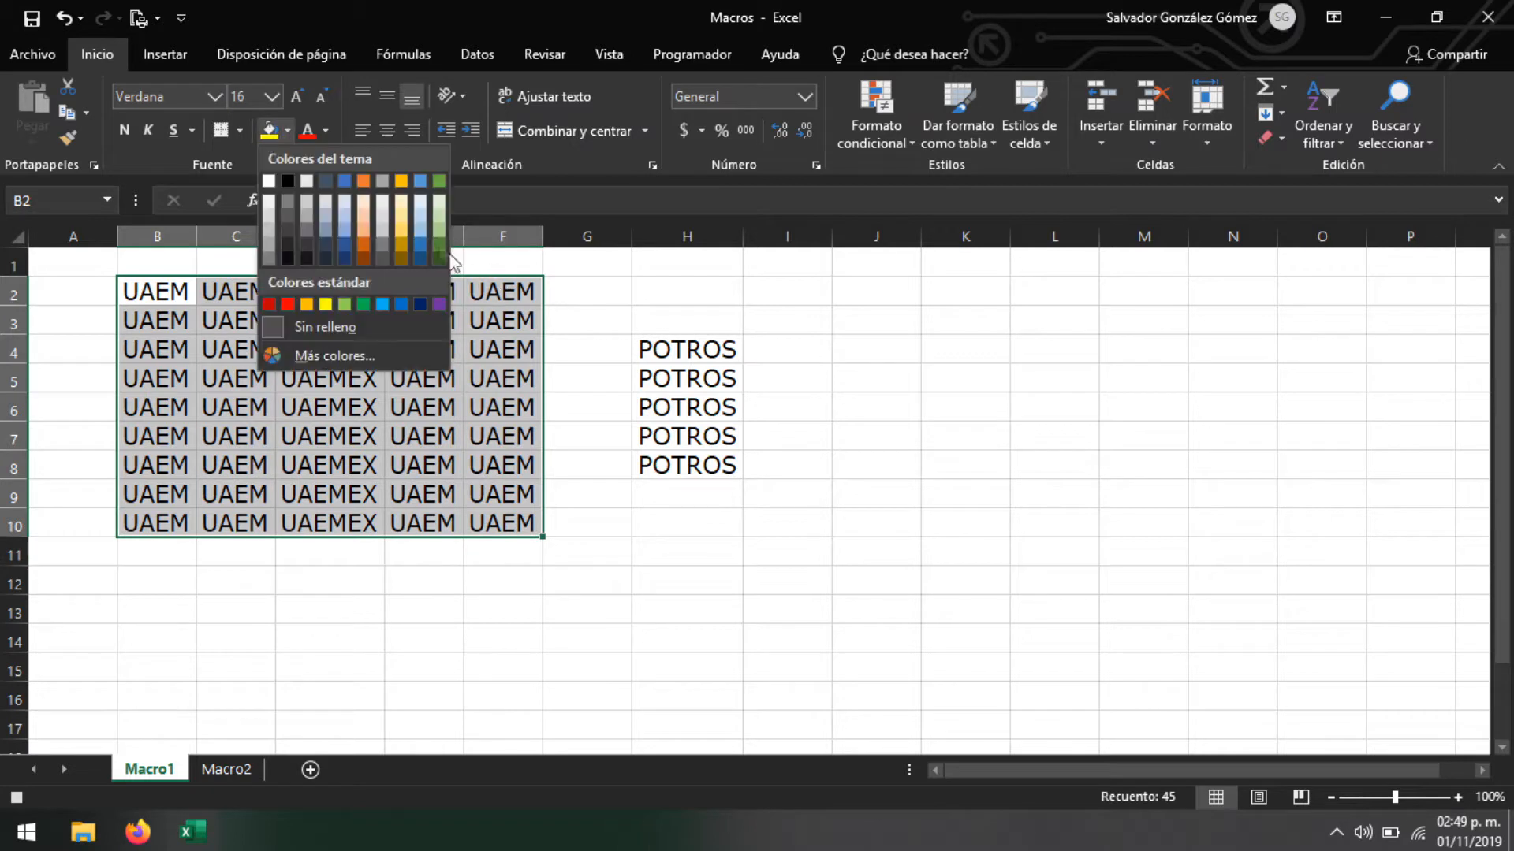
click(402, 214)
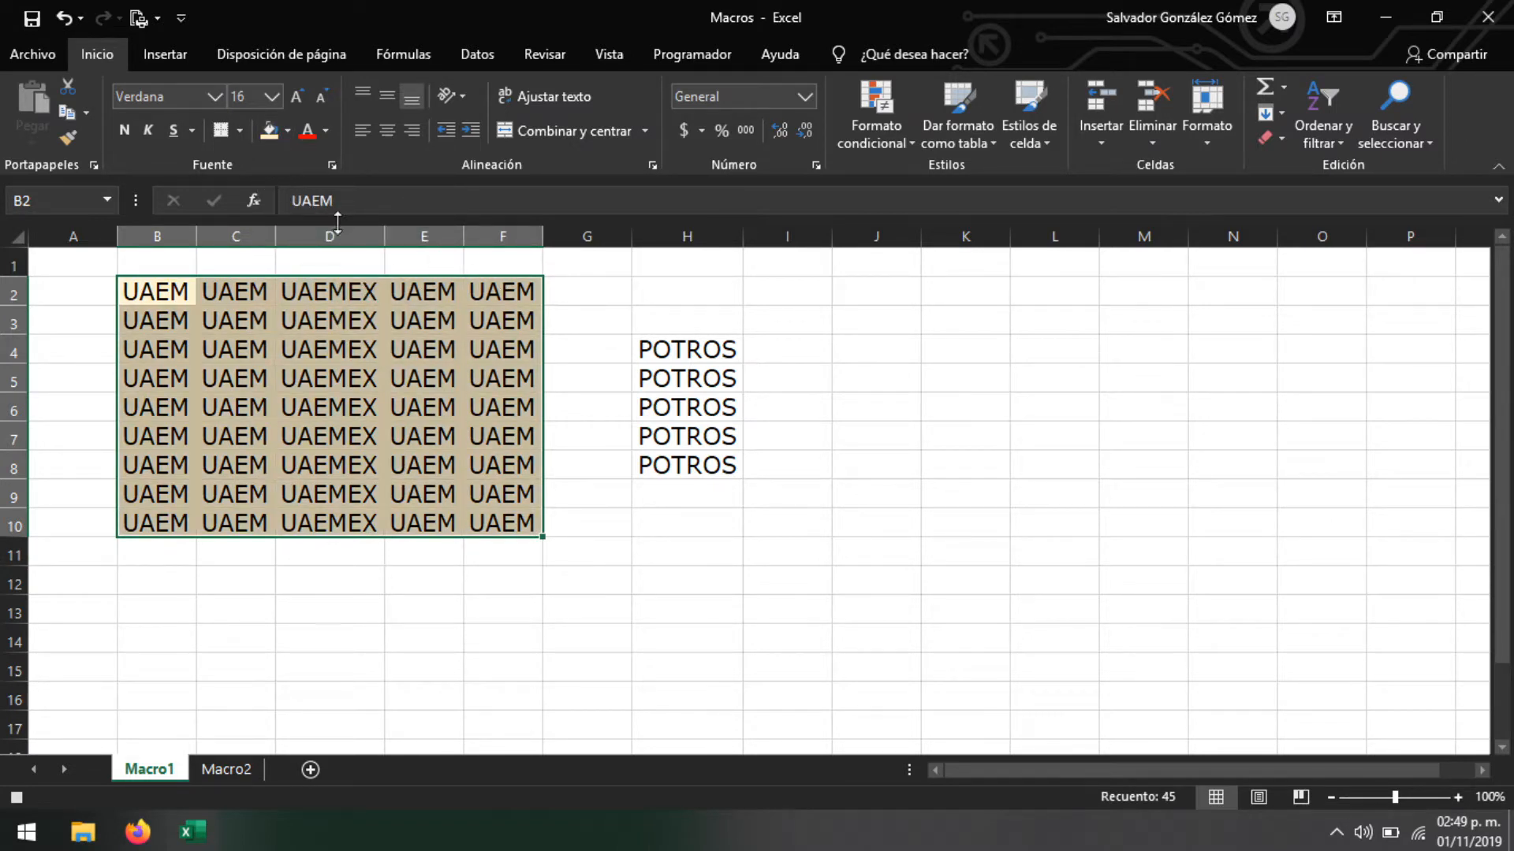
Fill the POTROS cells H4:H8 with a light green theme color
drag(667, 348, 697, 467)
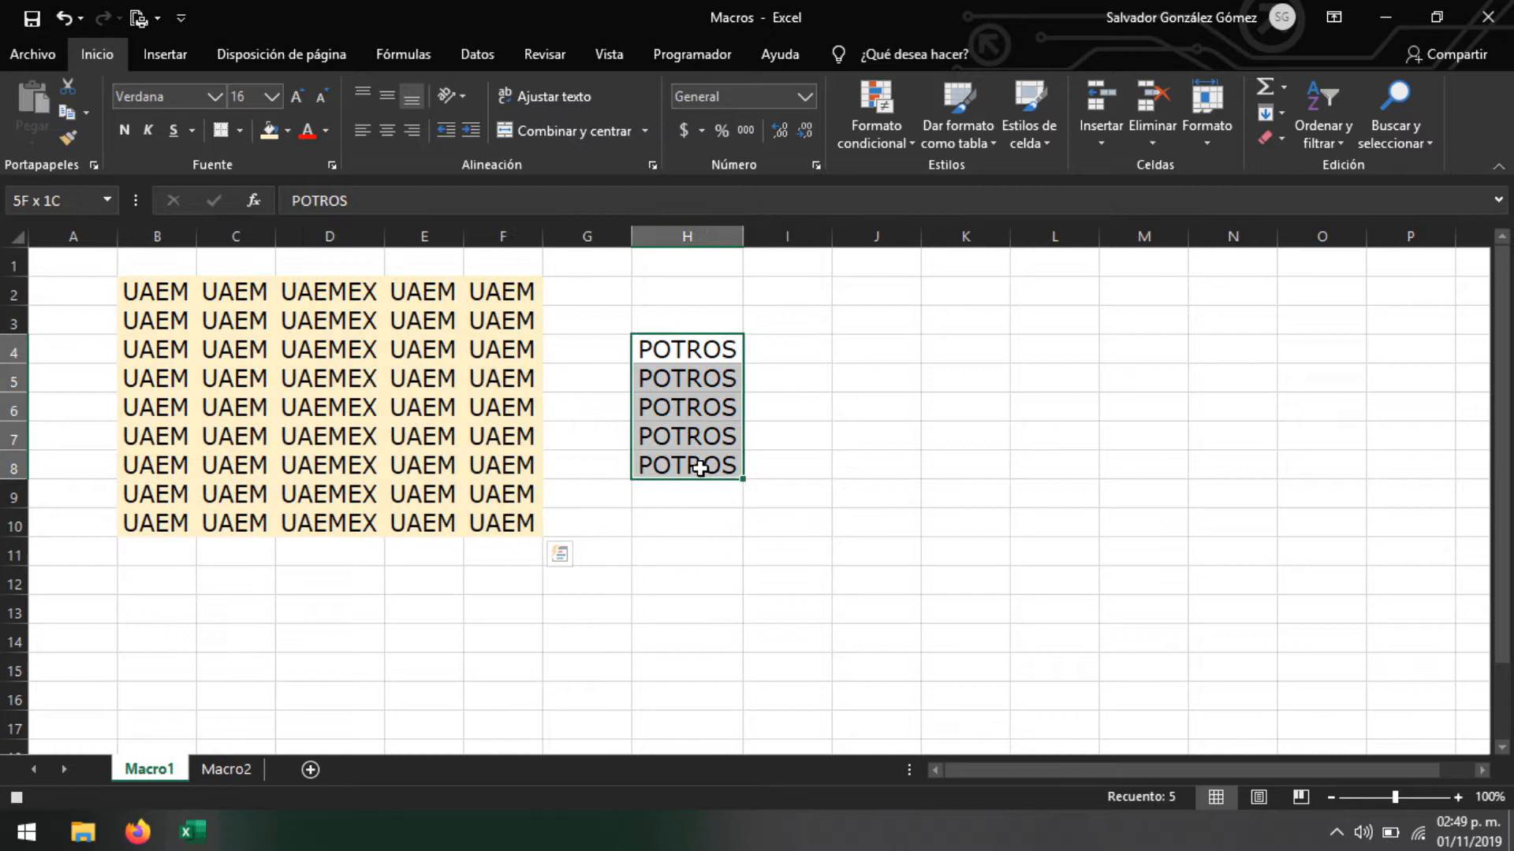
click(289, 131)
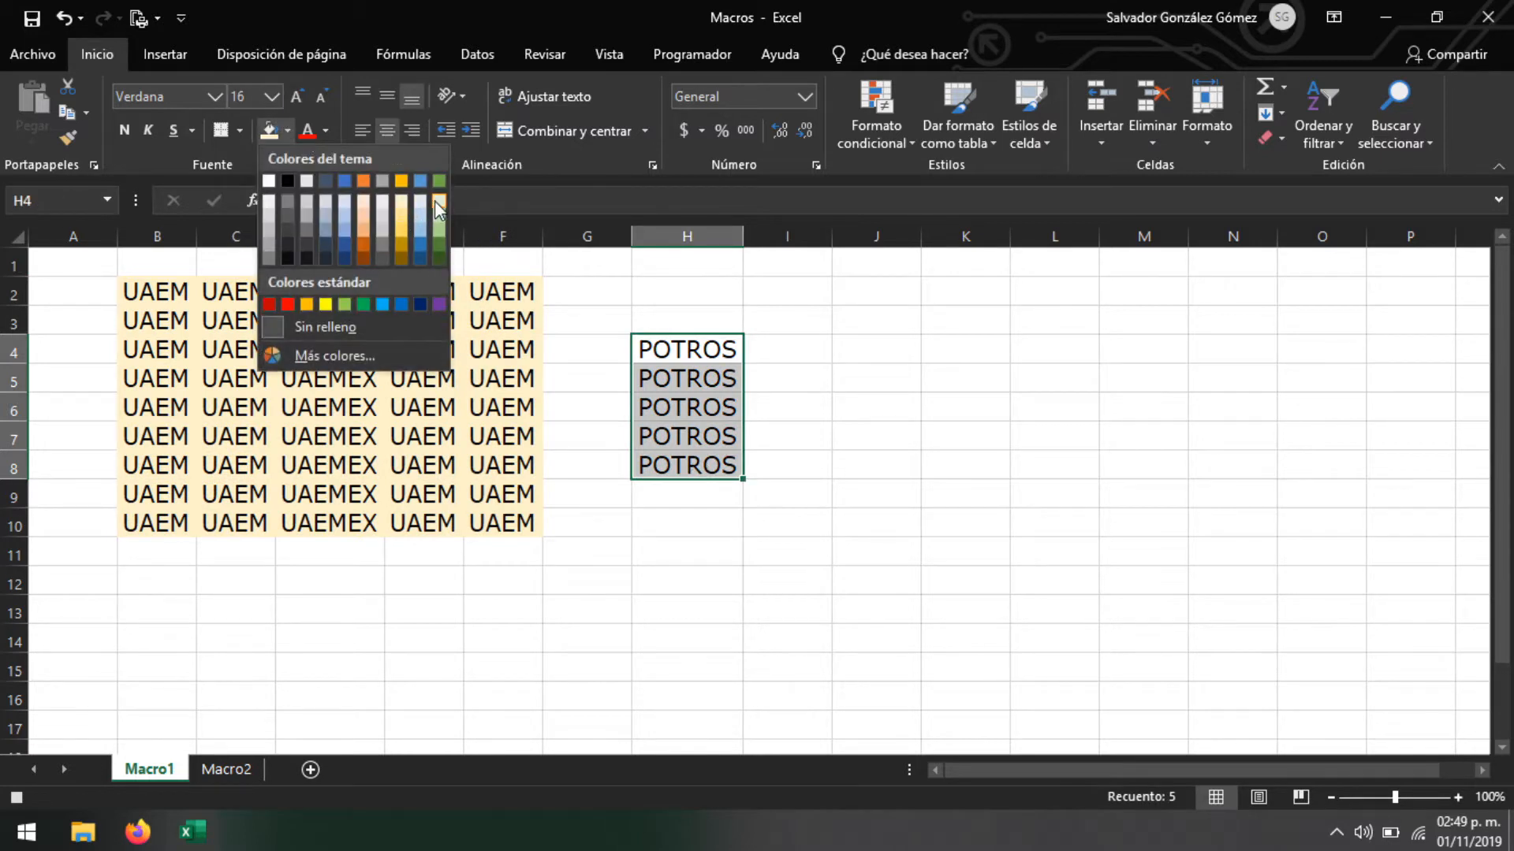
click(439, 210)
click(793, 525)
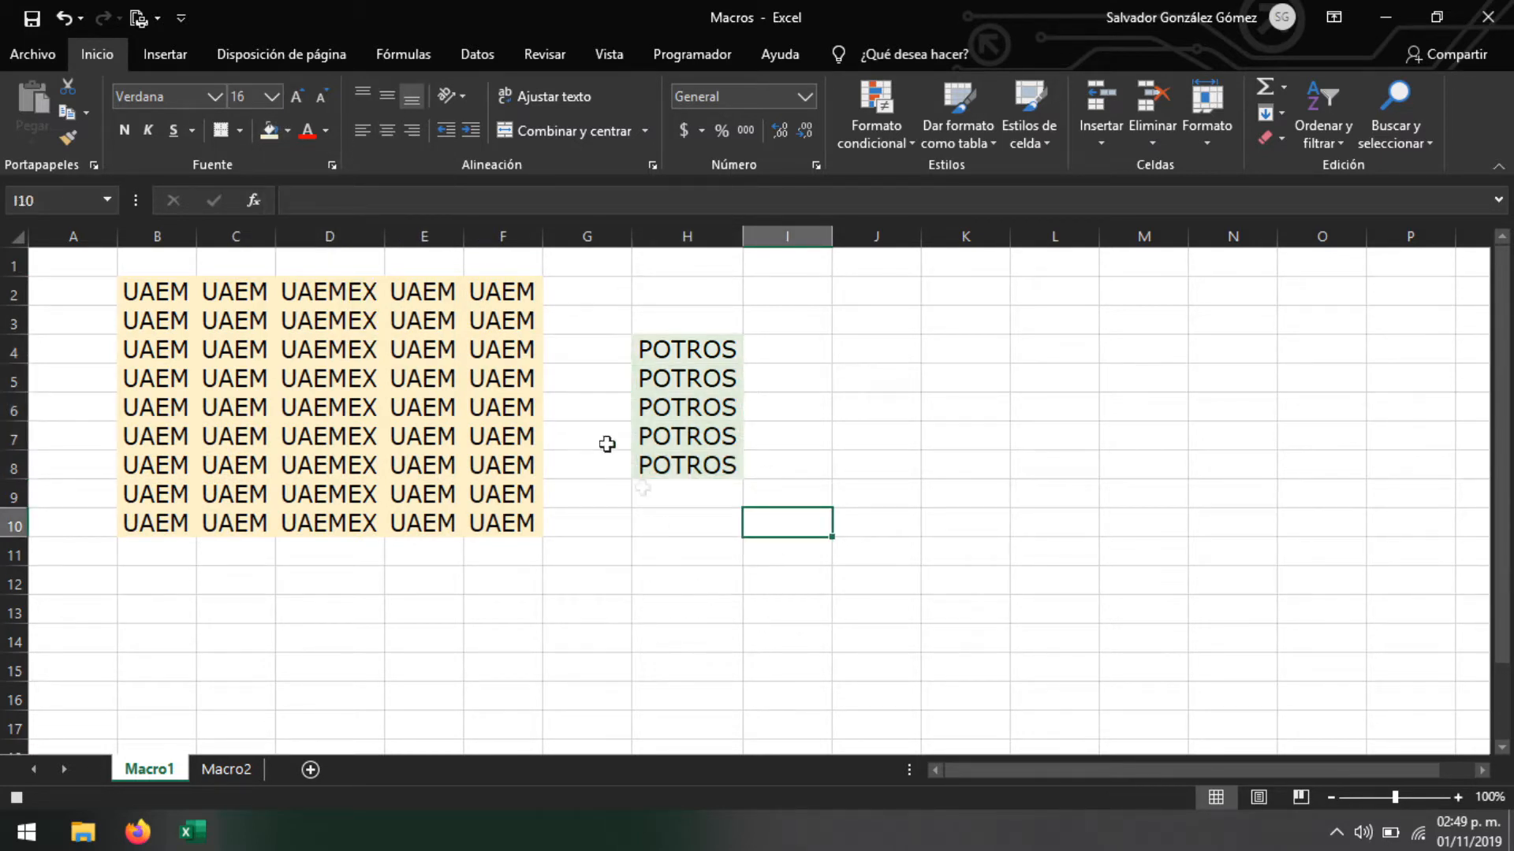
Make the UAEM block B2:F10 bold and the POTROS cells H4:H8 italic
drag(173, 295, 489, 524)
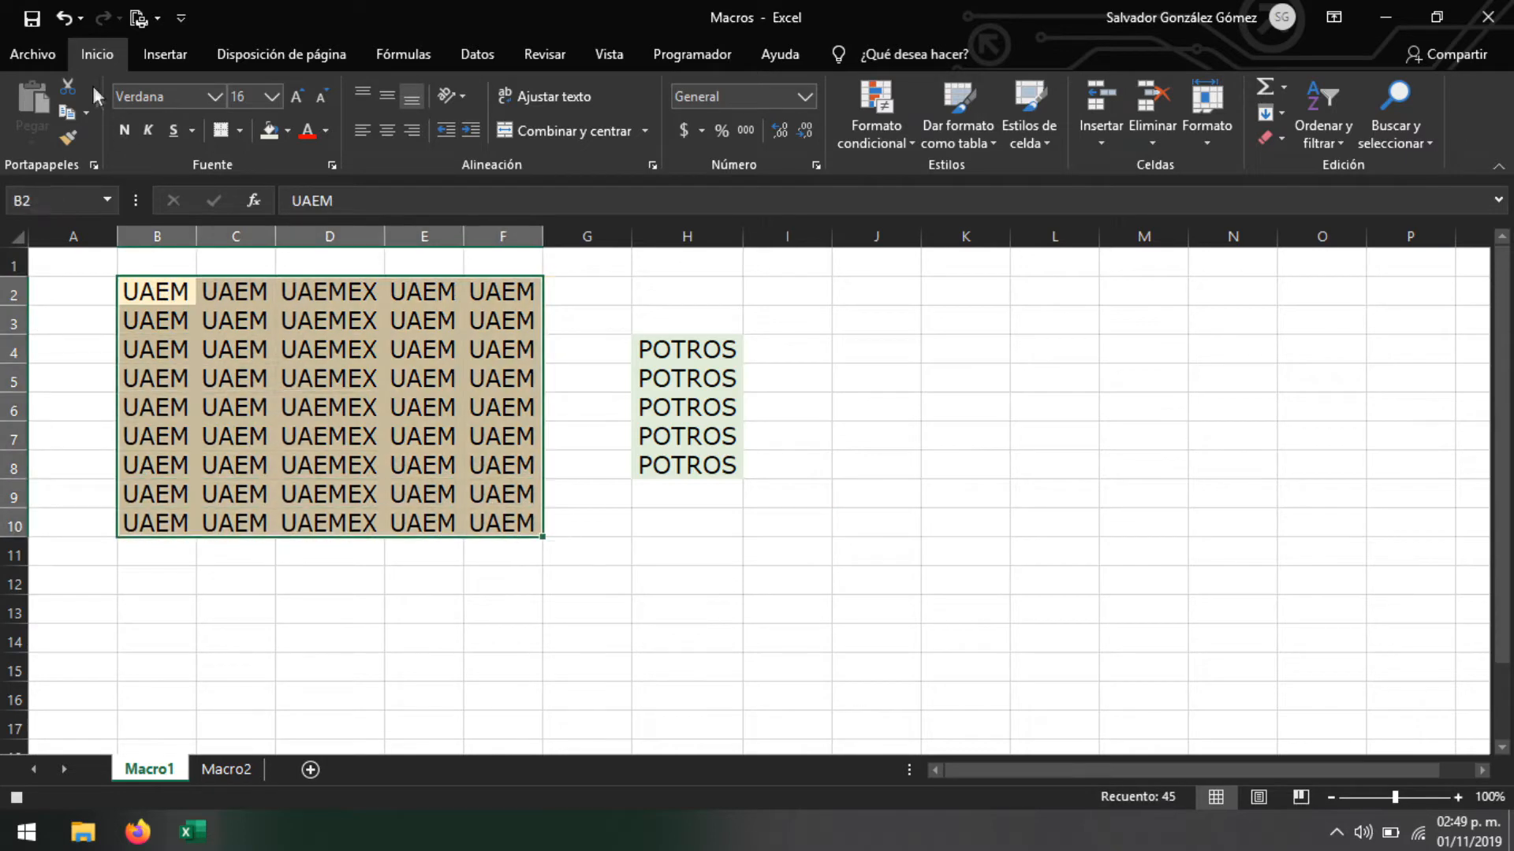
click(124, 131)
drag(690, 351, 693, 466)
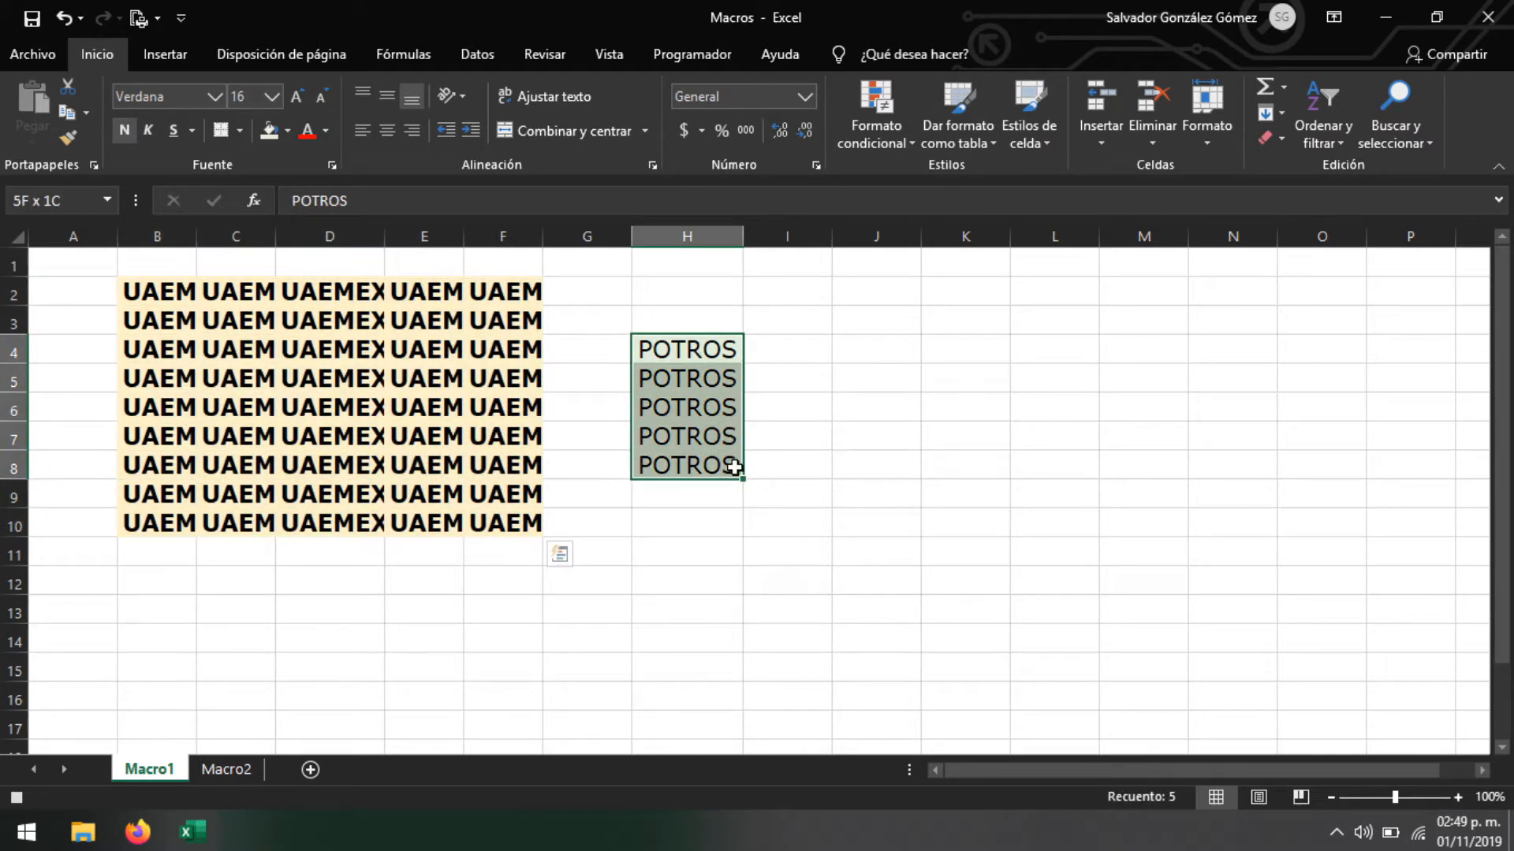
click(148, 131)
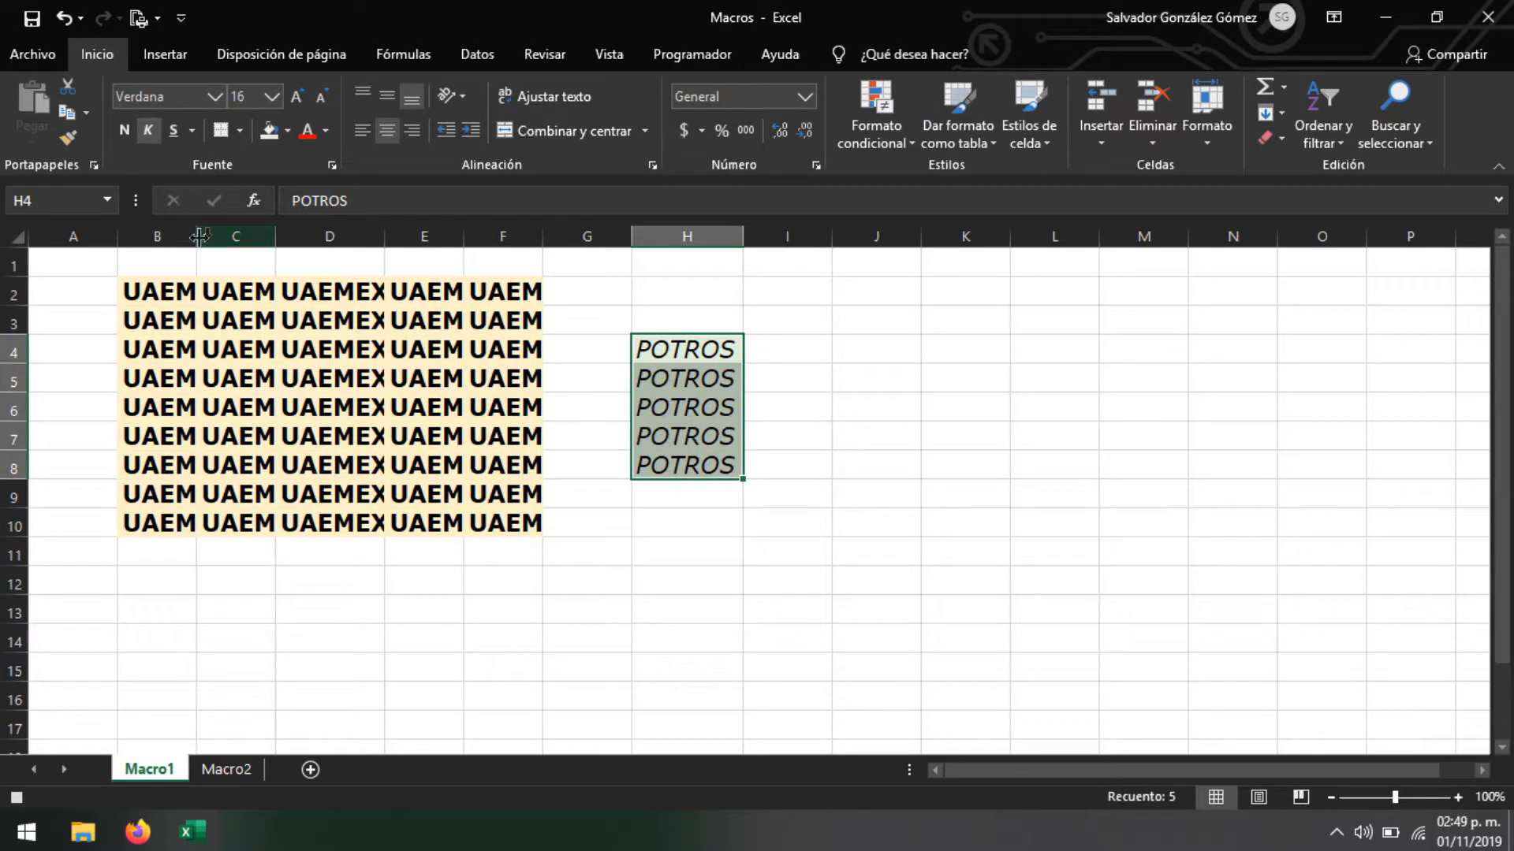
Autofit columns B through H again so the bold and italic text fits
drag(154, 236, 709, 236)
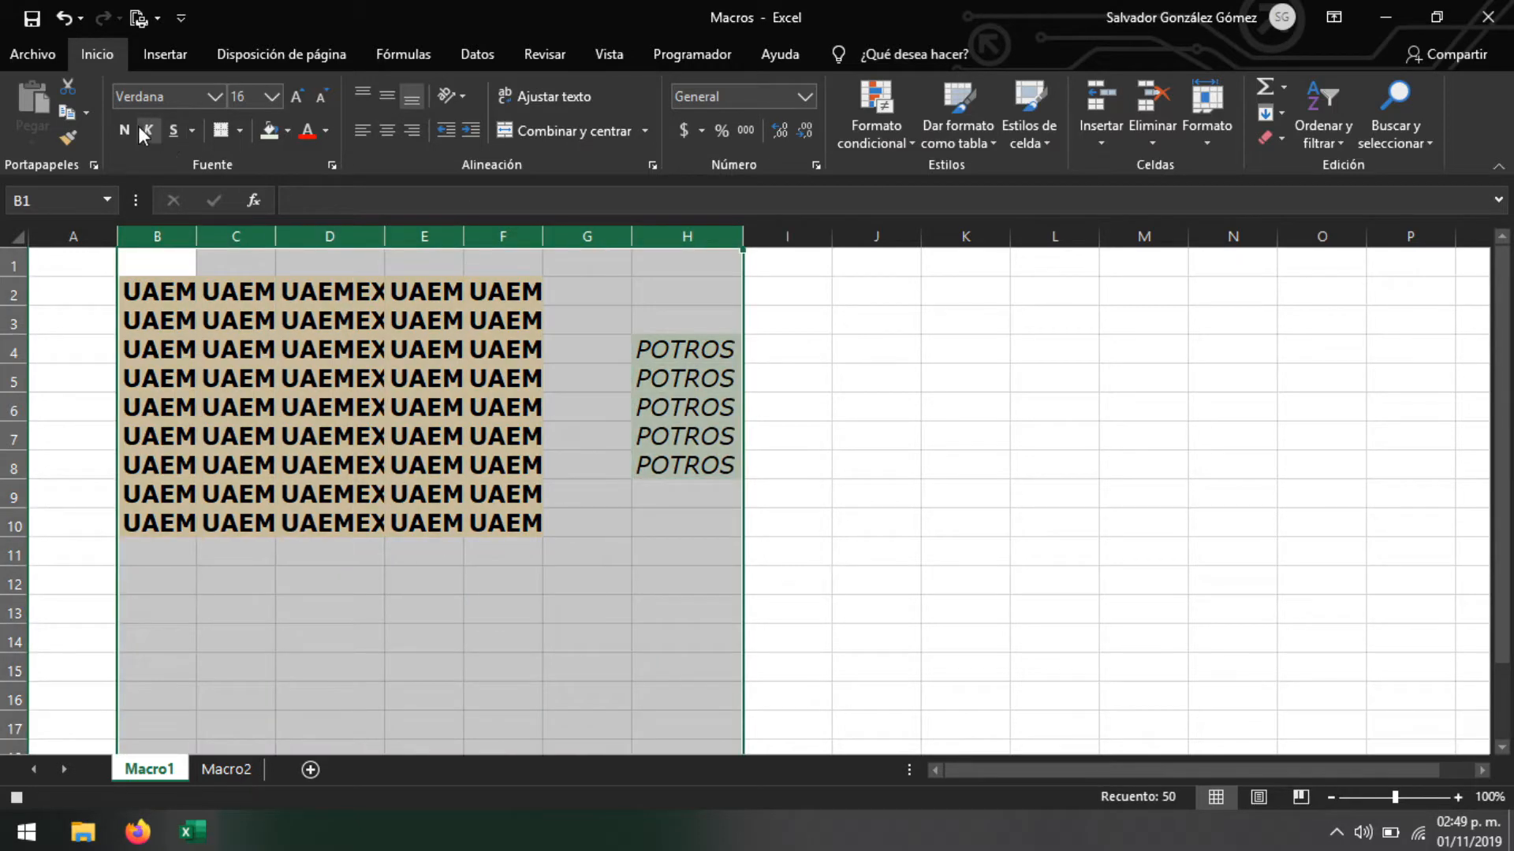
double_click(745, 243)
click(623, 405)
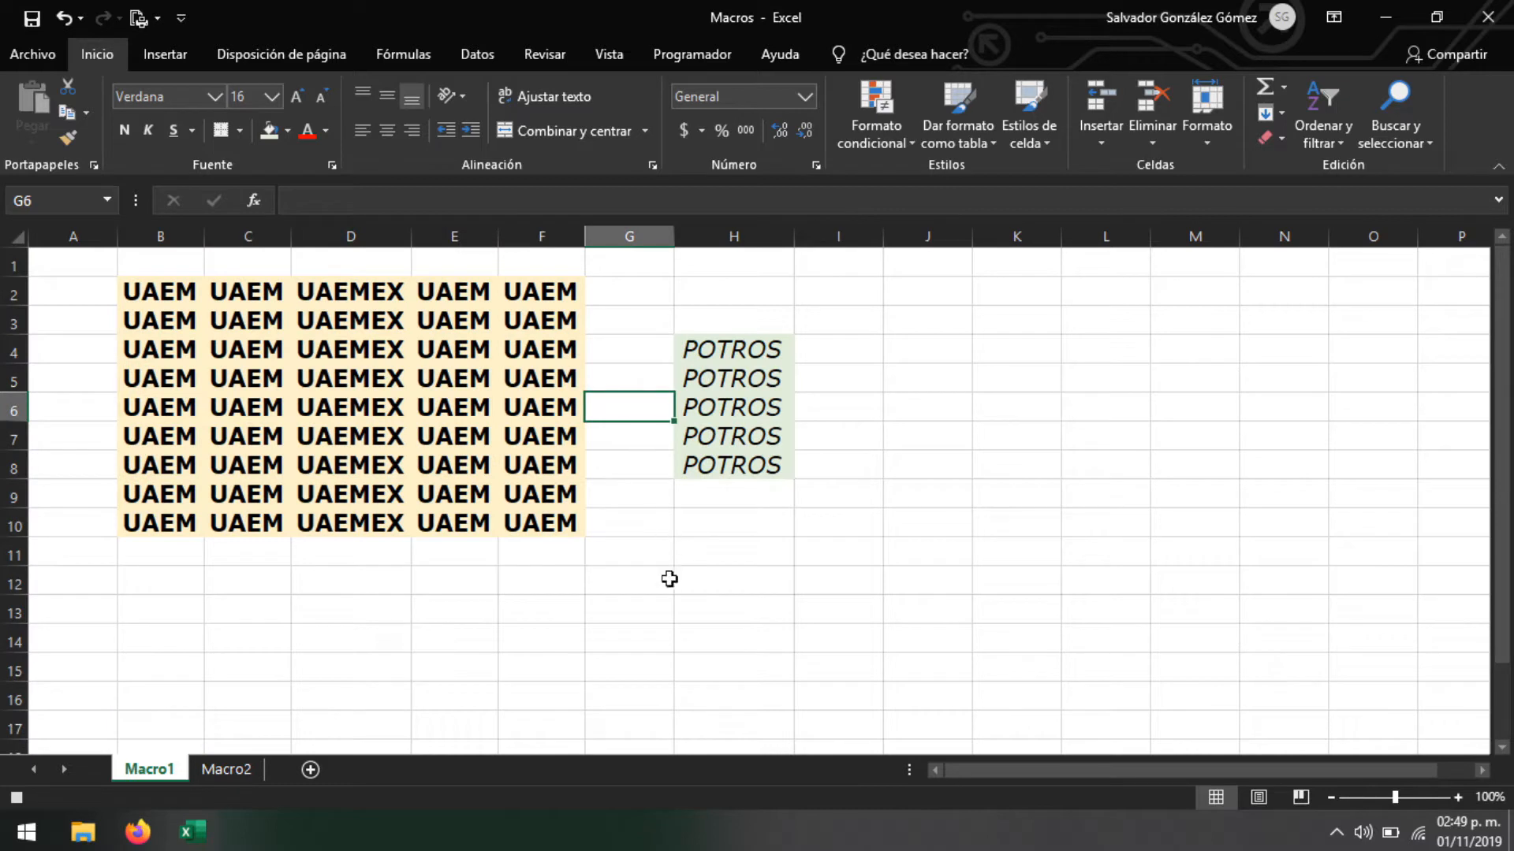
Merge and center cells B12:G12 below the UAEM block
drag(170, 579, 651, 592)
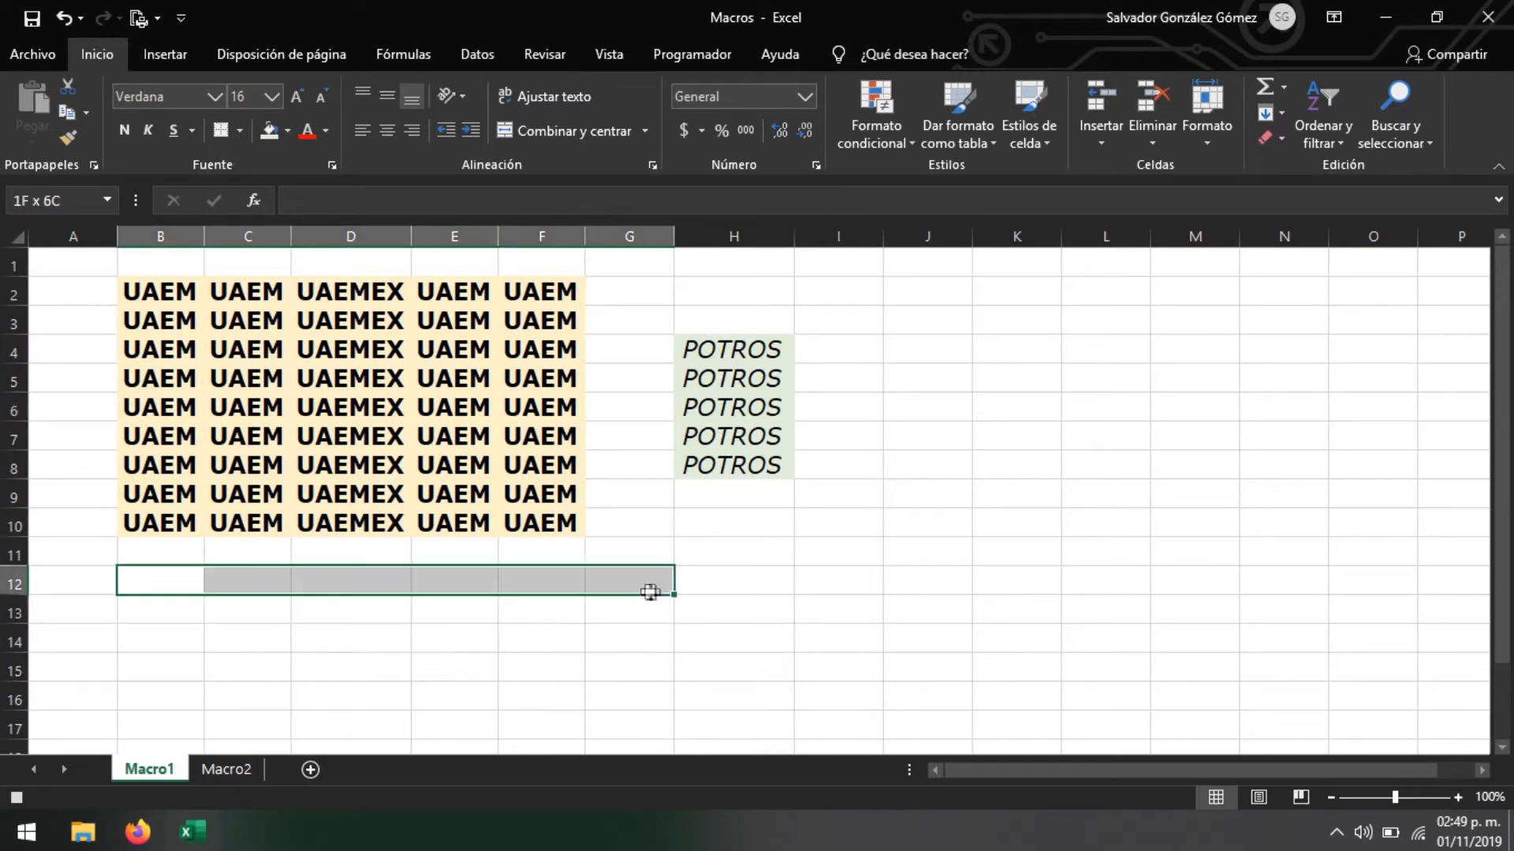
click(67, 279)
drag(154, 580, 596, 573)
click(564, 131)
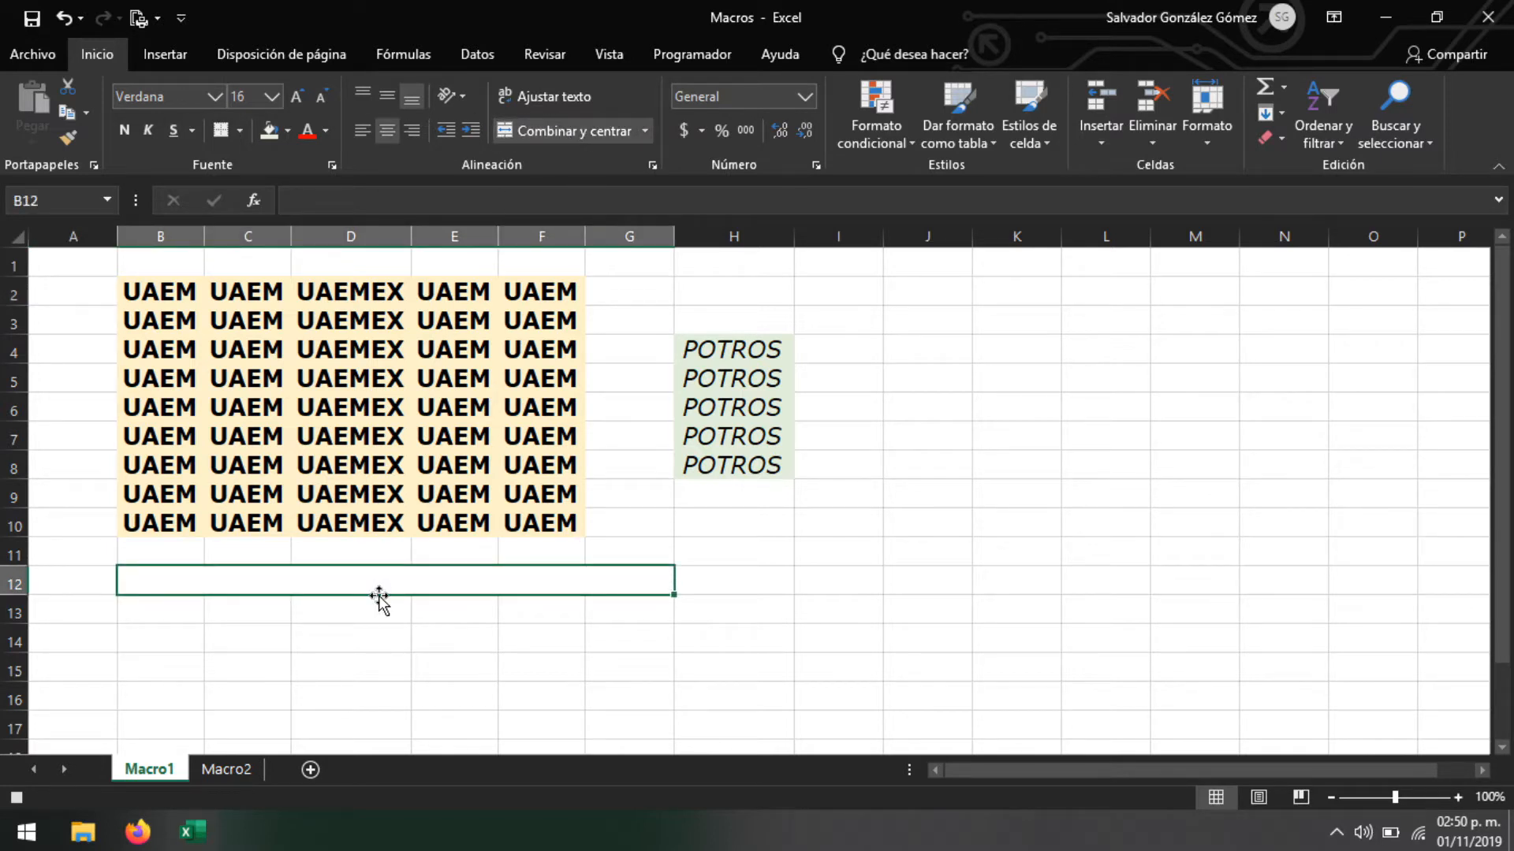
Enter the text "MI PRIMER MACRO" in the merged cell B12
text(mip)
key(BackSpace)
key(BackSpace)
key(BackSpace)
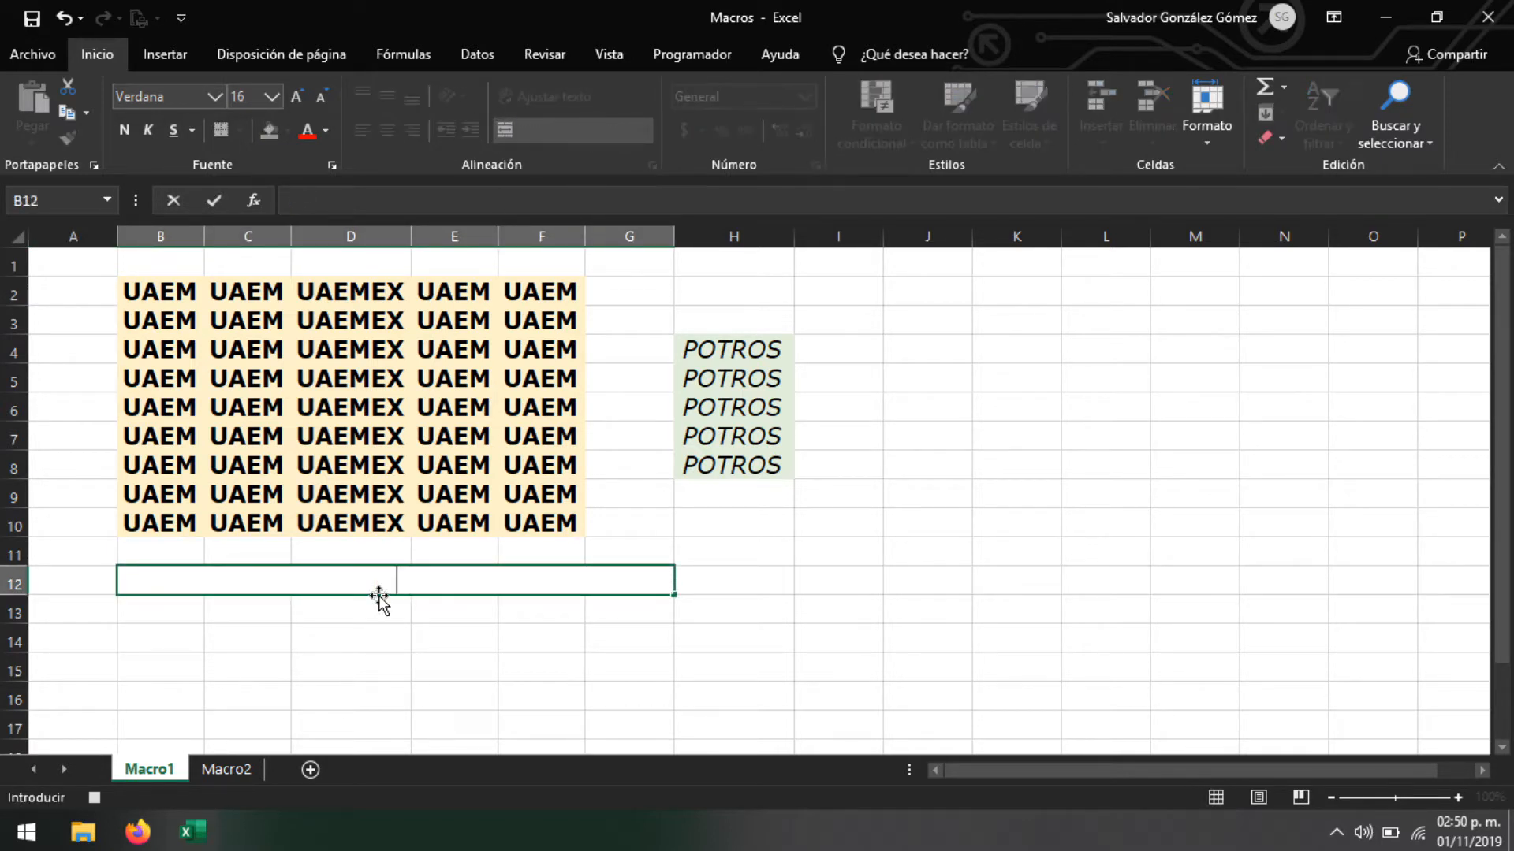
text(MI PRIEMR MA)
key(BackSpace)
key(BackSpace)
key(BackSpace)
key(BackSpace)
key(BackSpace)
key(BackSpace)
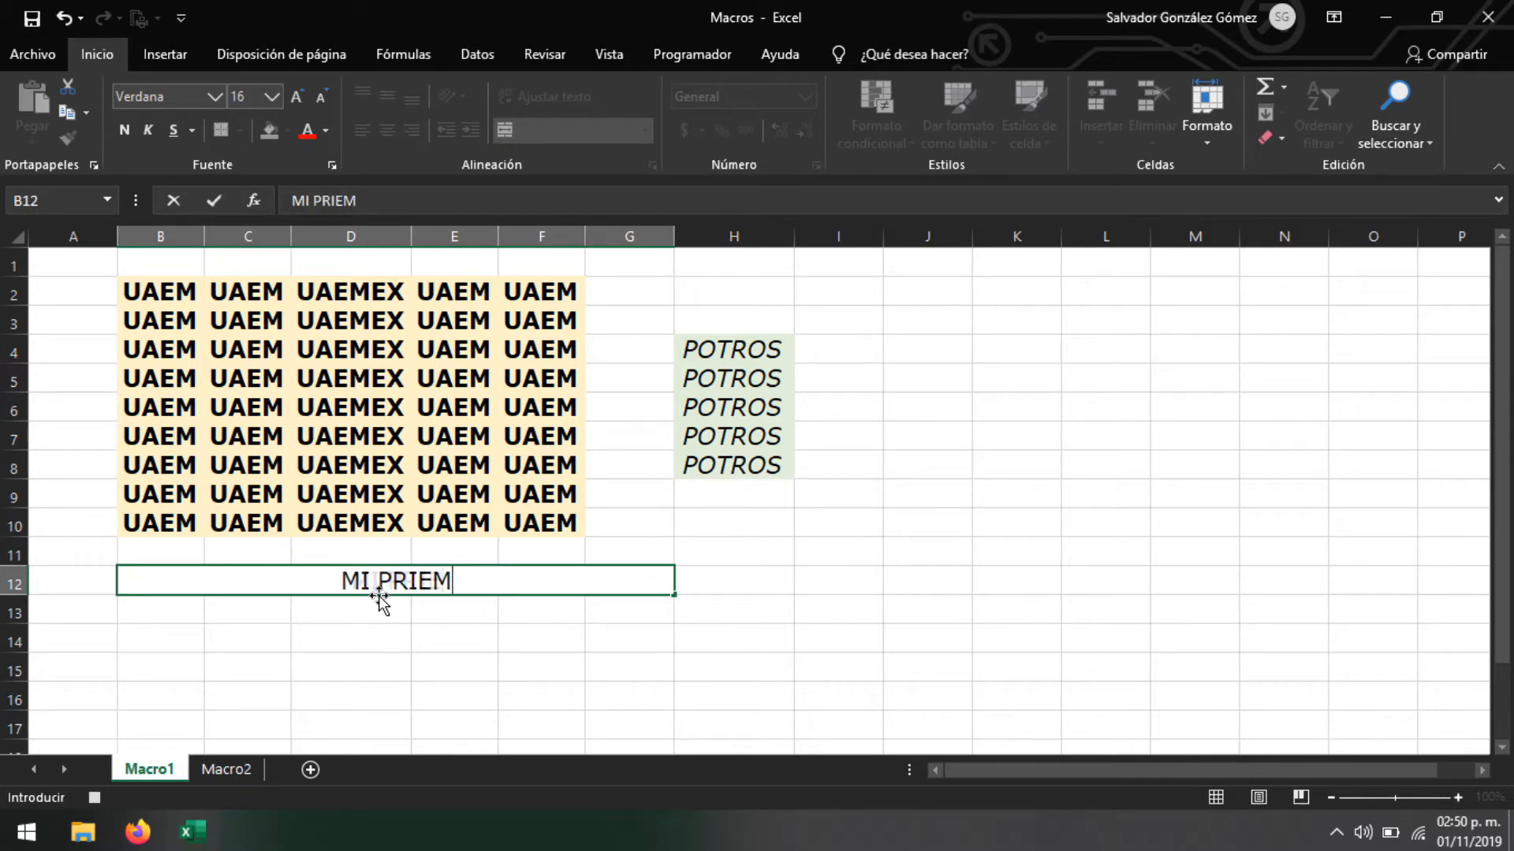
text(MER MACRO)
key(Return)
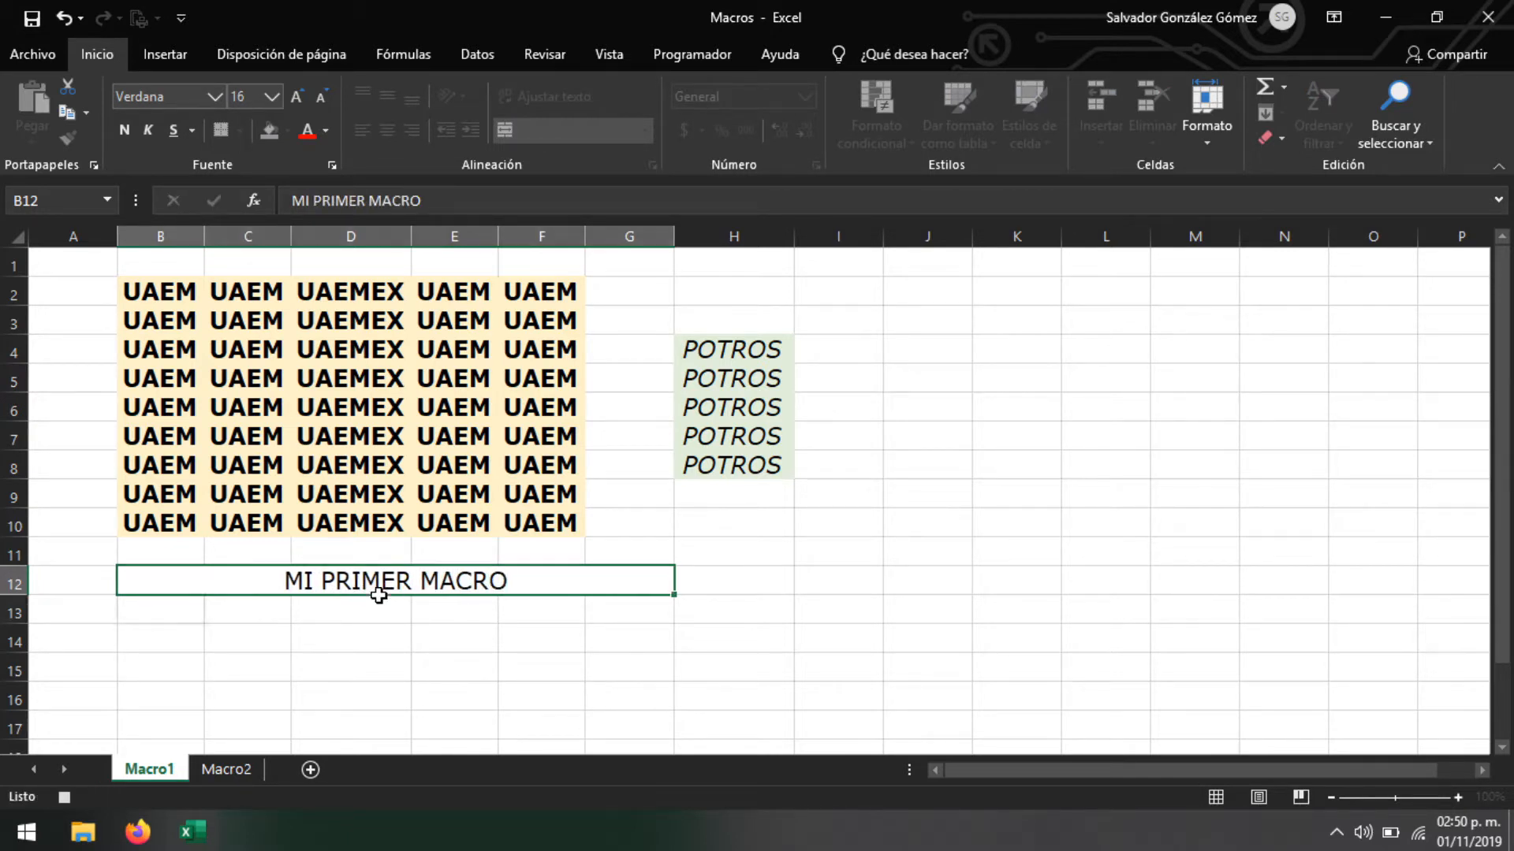
Give the merged MI PRIMER MACRO cell a standard yellow fill and red font color
click(378, 599)
click(376, 582)
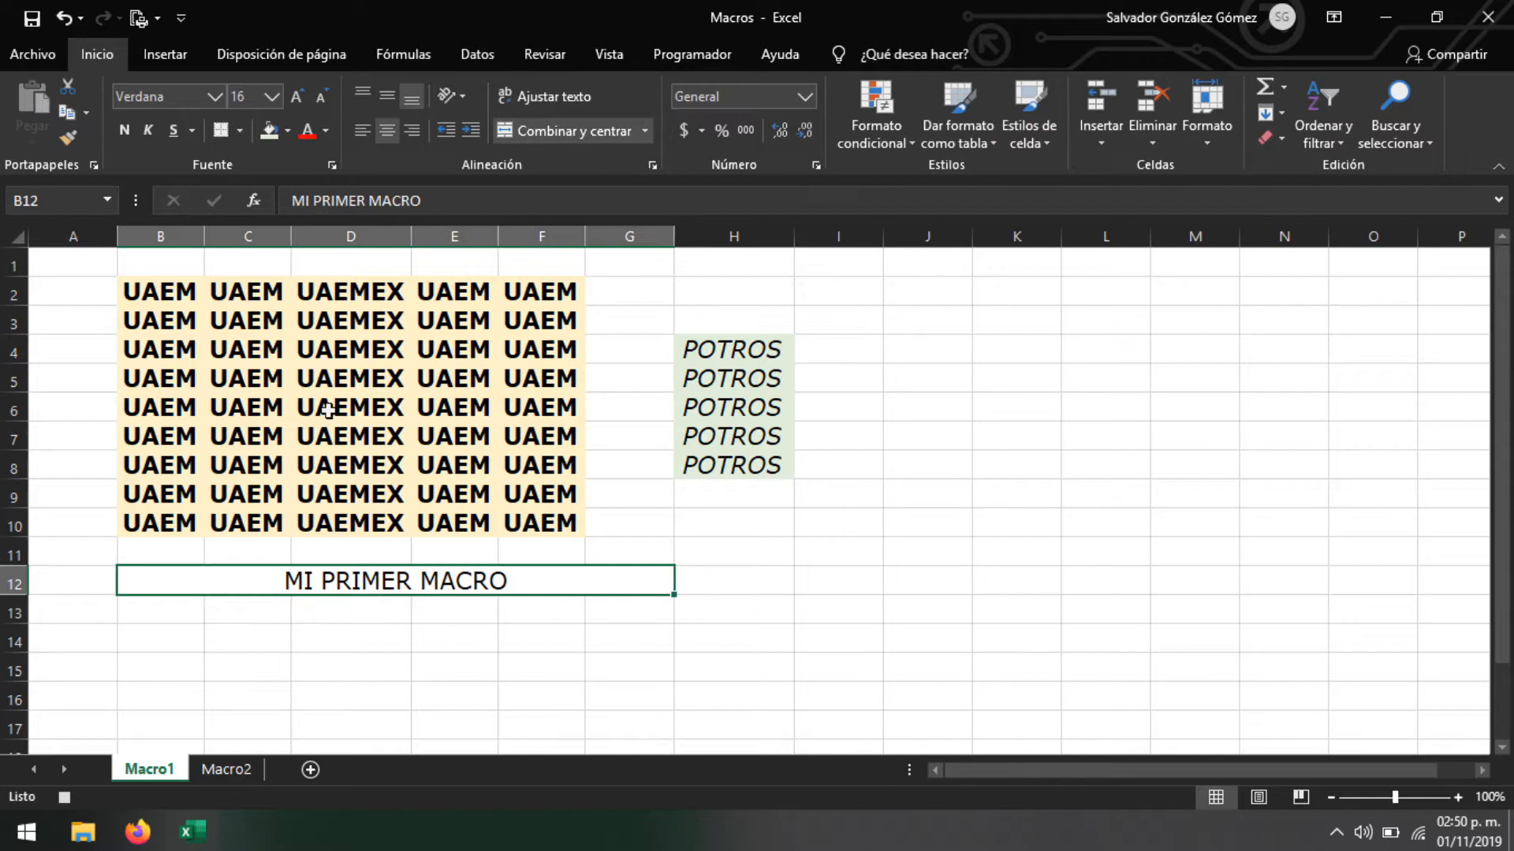
click(289, 131)
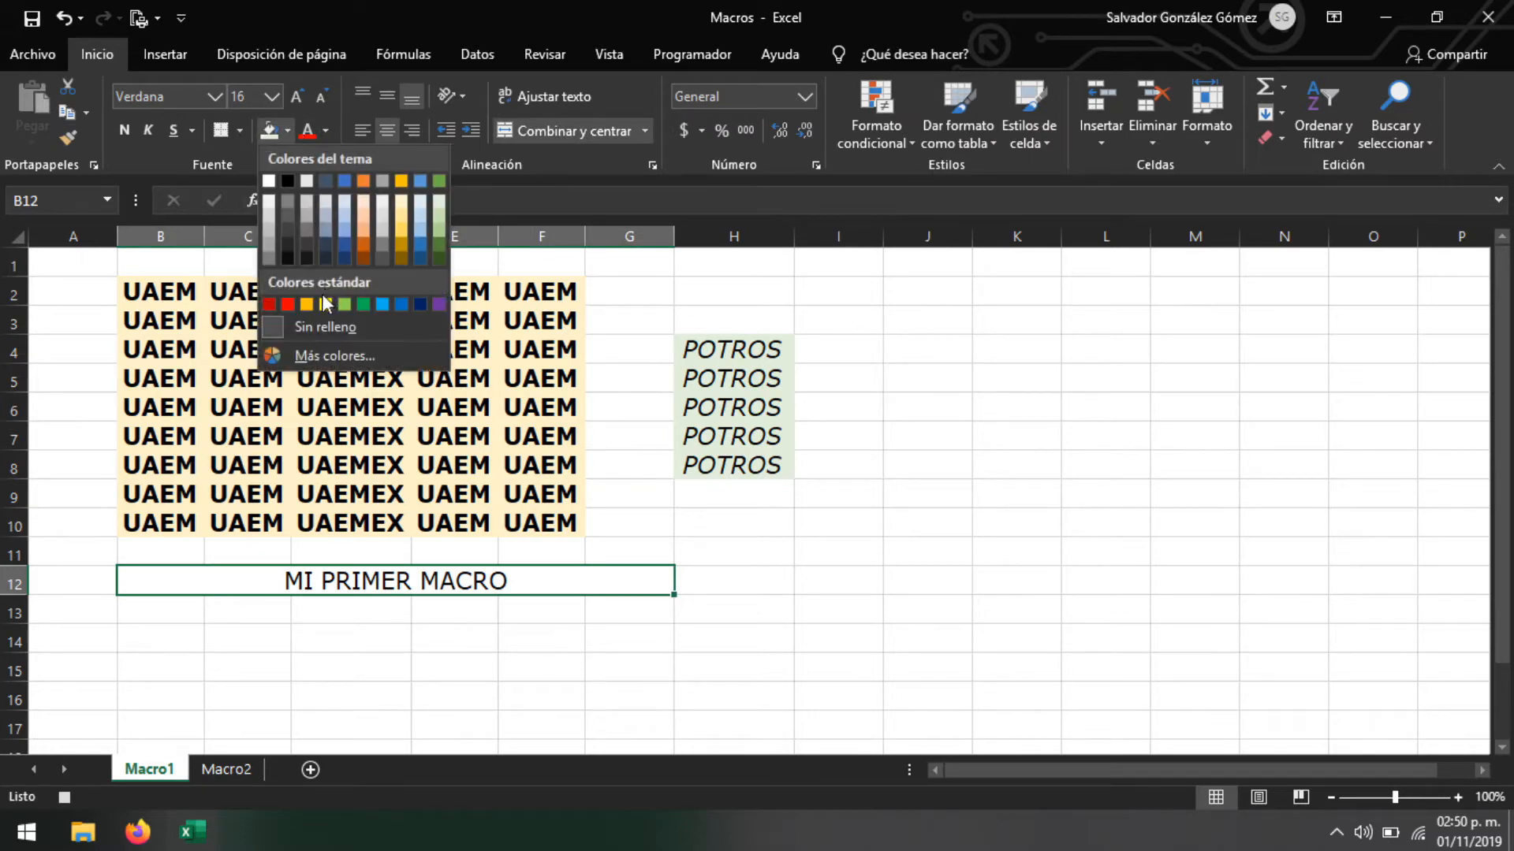
click(325, 305)
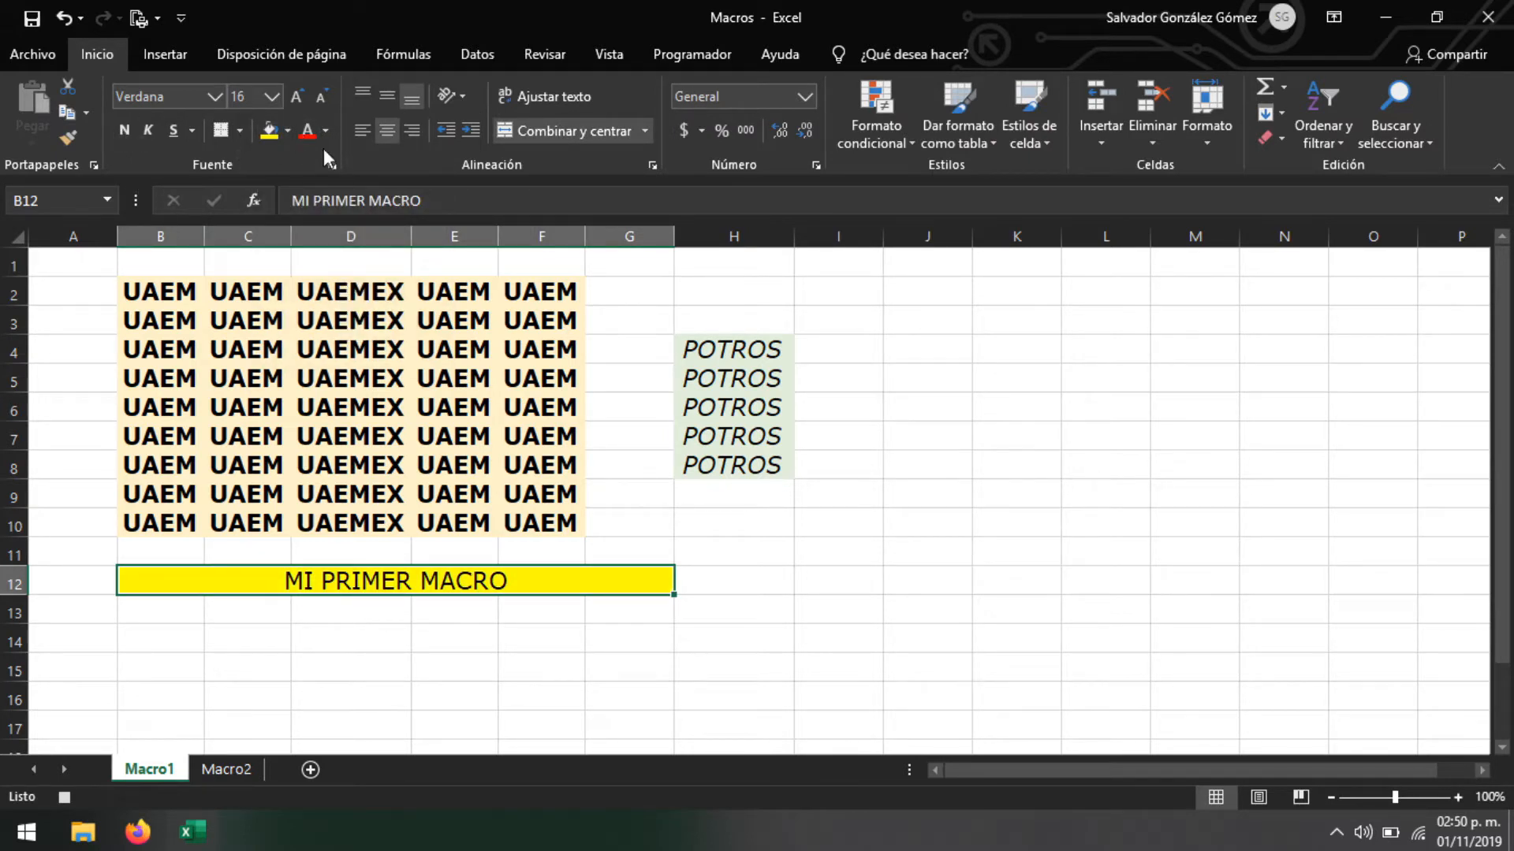
click(307, 130)
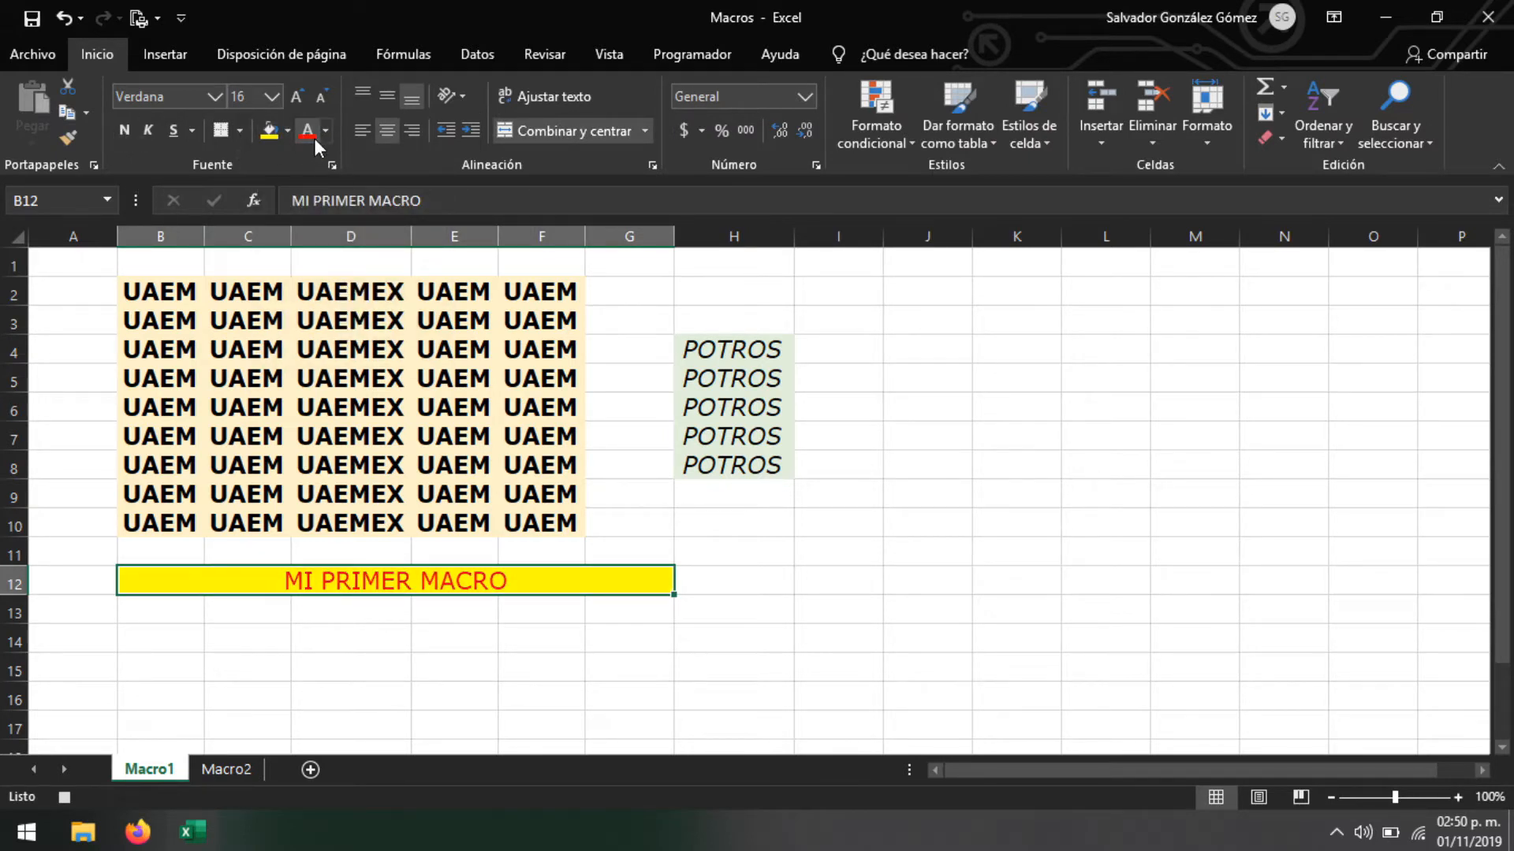
click(776, 578)
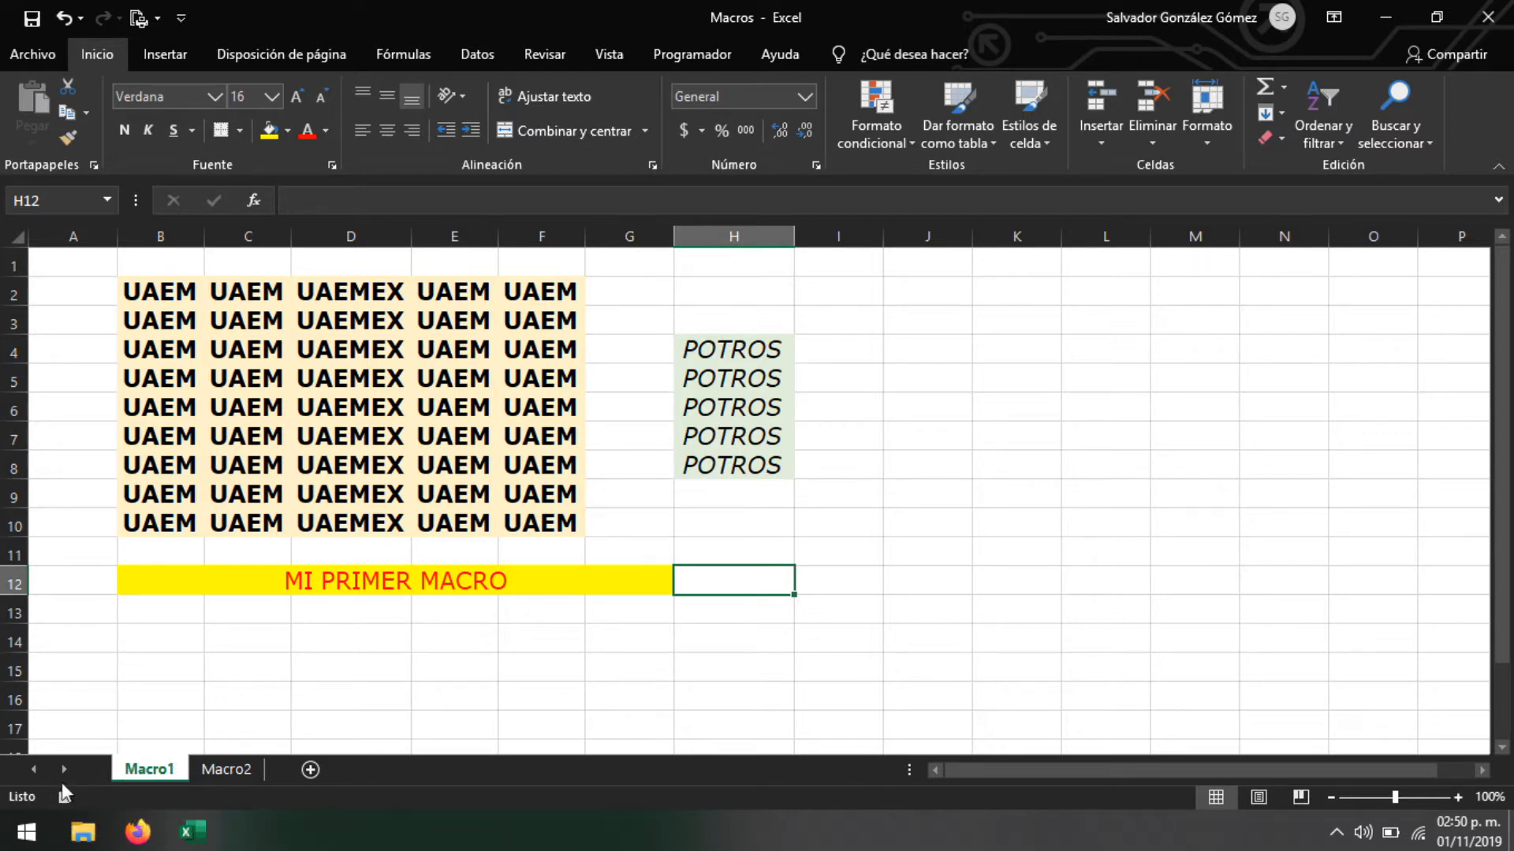
Stop recording the MiPrimerMacro macro and select an empty cell beside the POTROS column
click(689, 62)
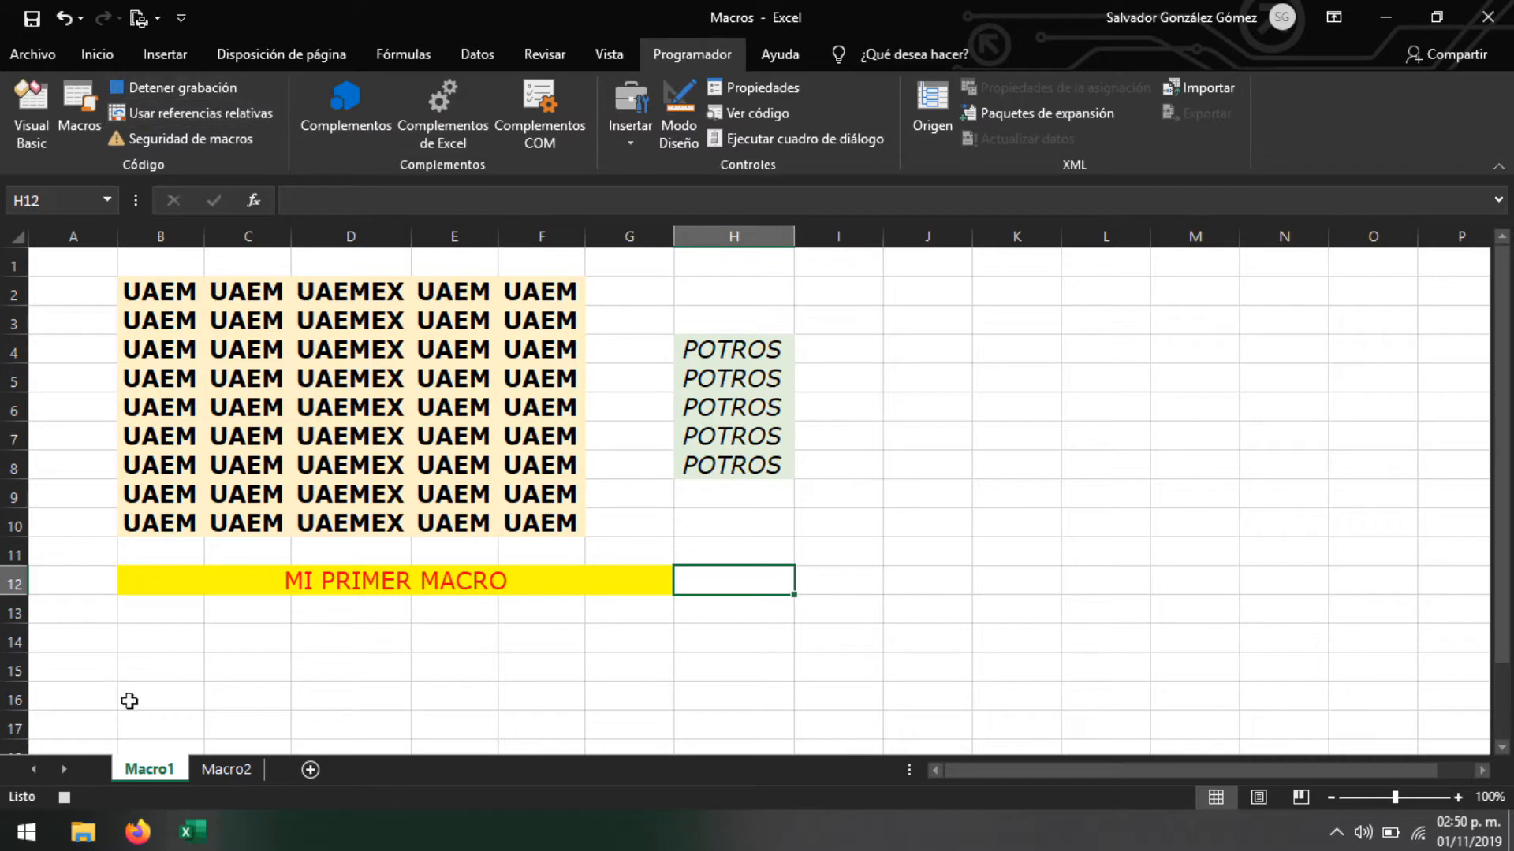
click(64, 798)
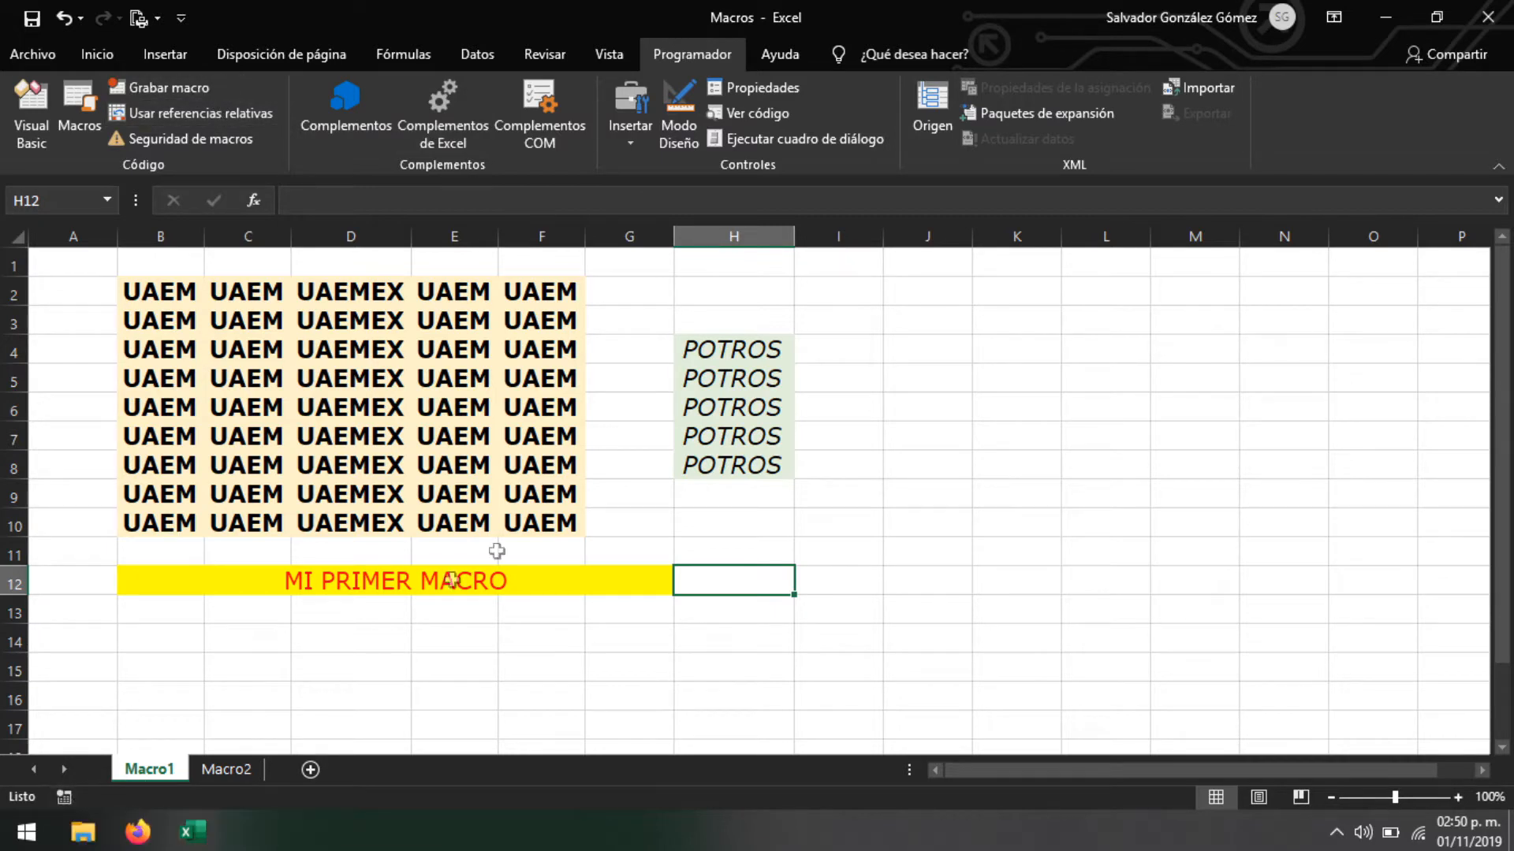
click(918, 370)
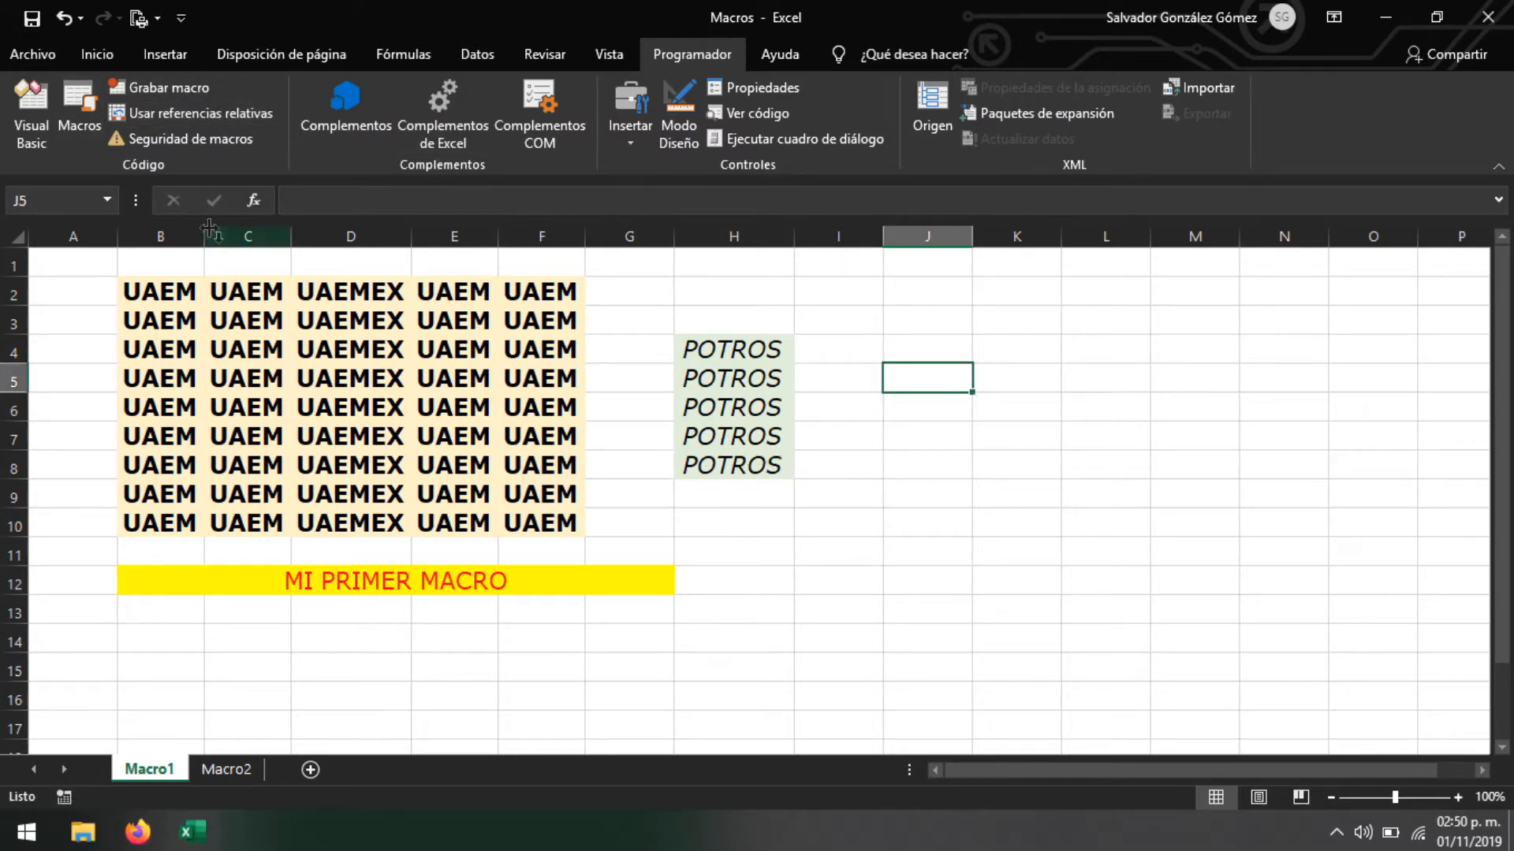
View the list of recorded macros with the sheet data kept uncovered, and close the list without running anything
click(77, 95)
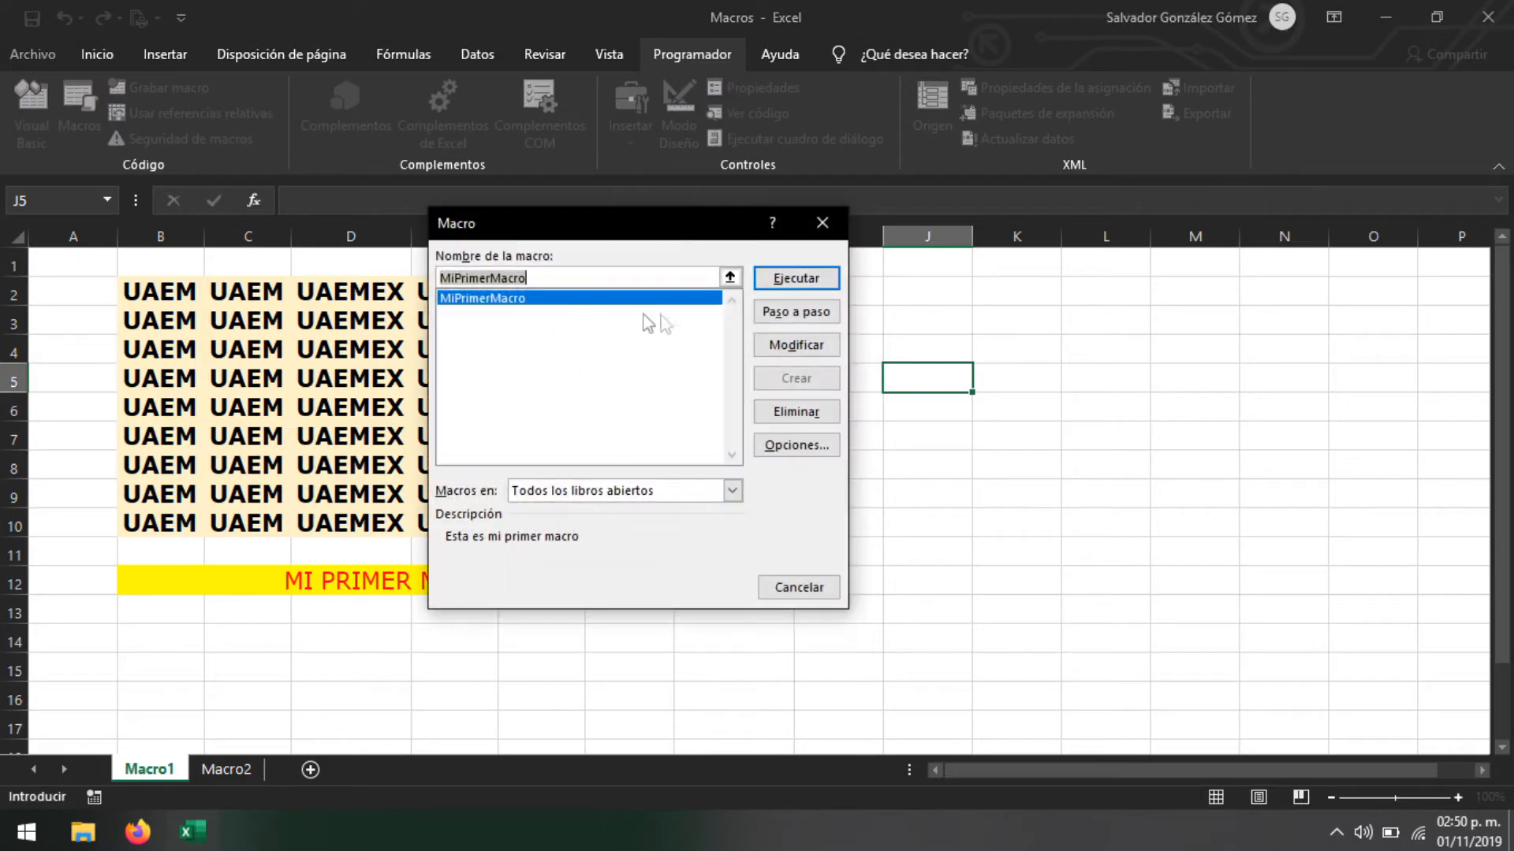
drag(616, 231, 799, 269)
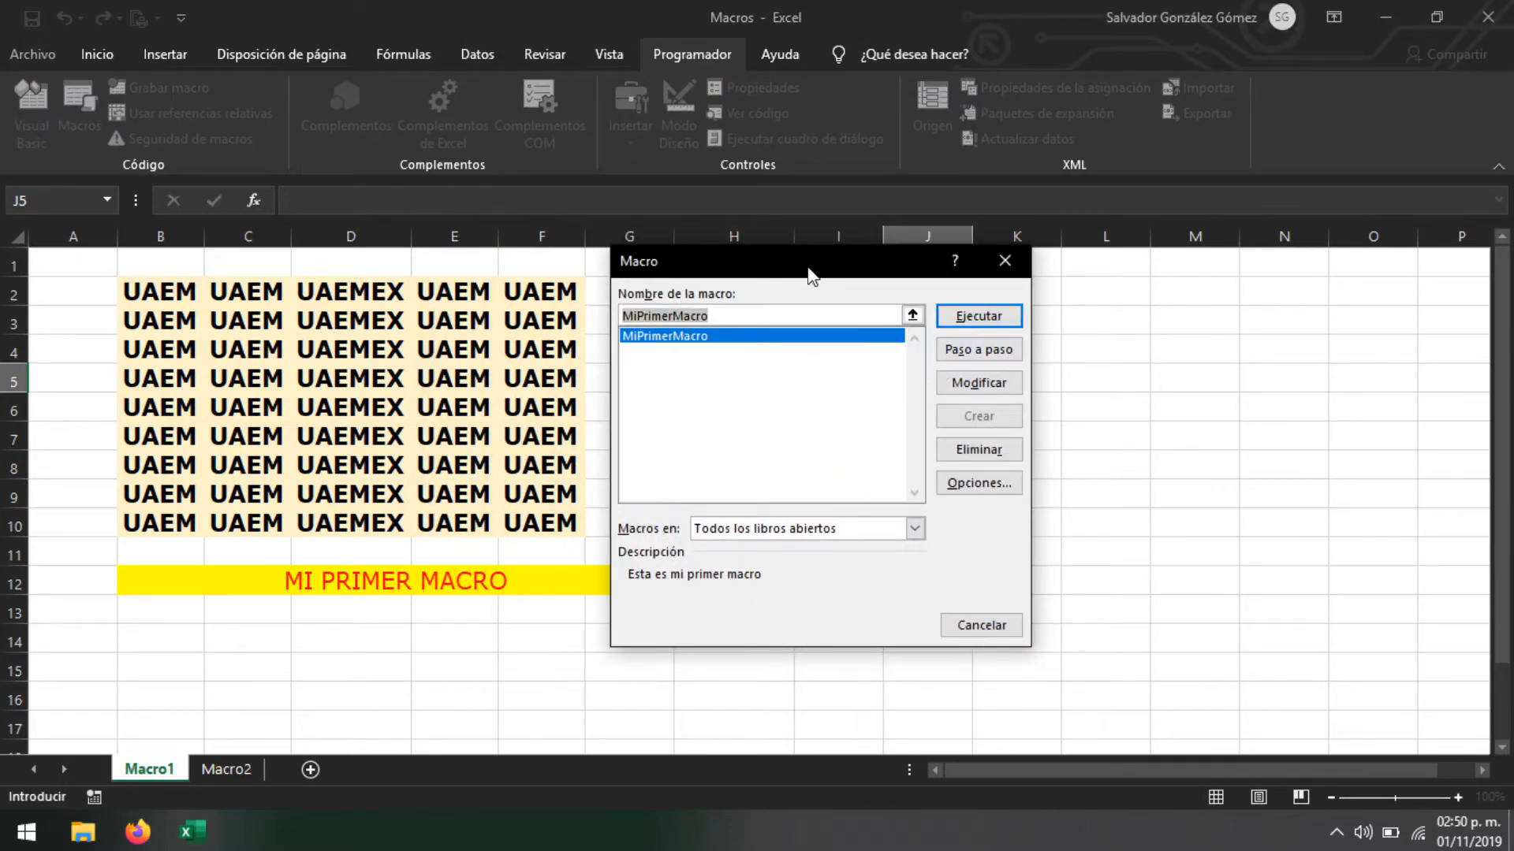
drag(811, 270, 1132, 320)
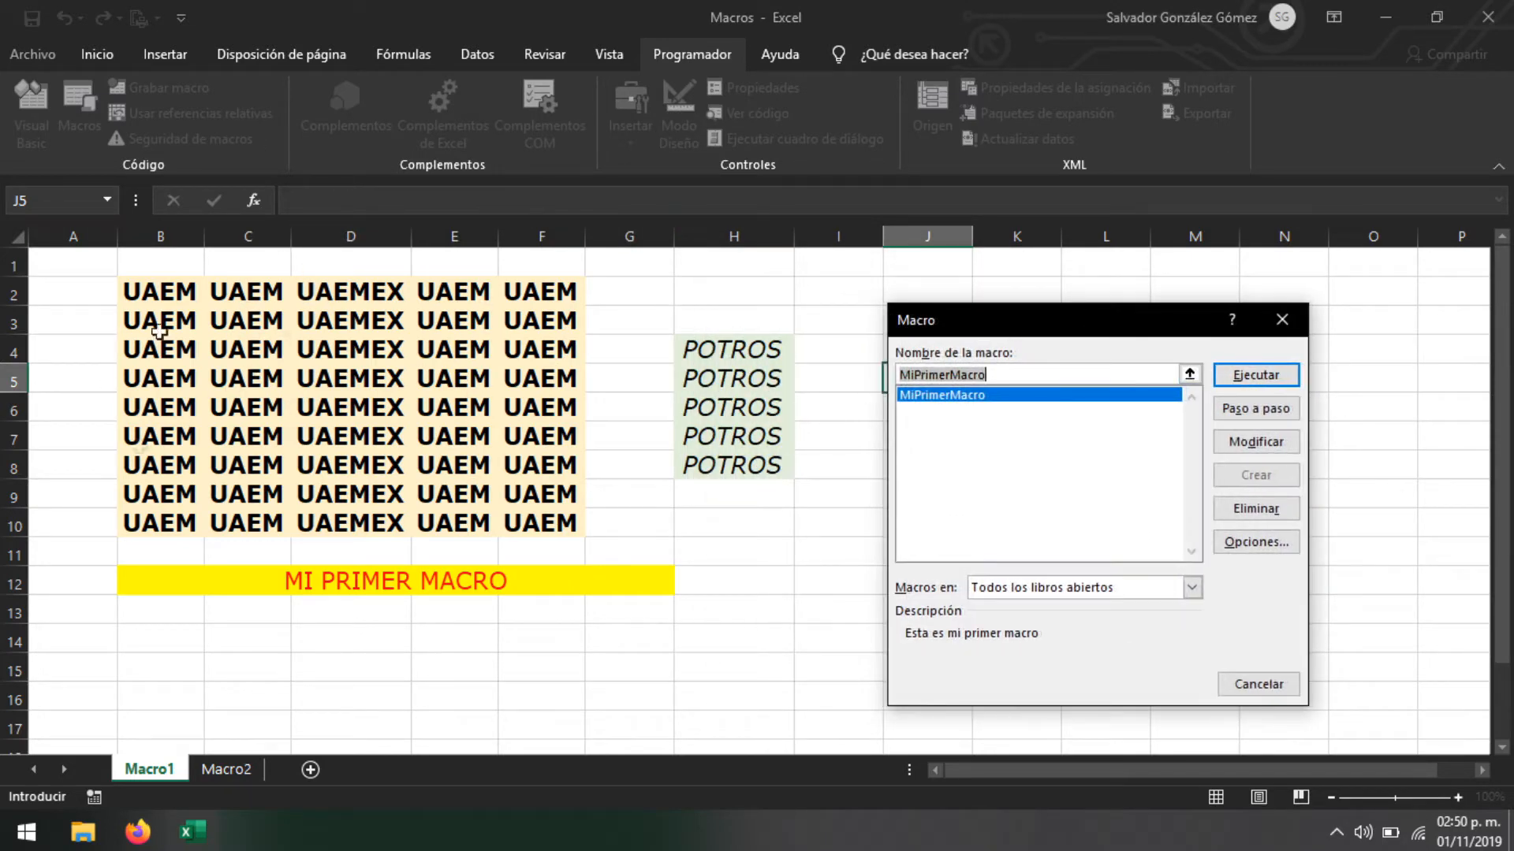
click(1284, 319)
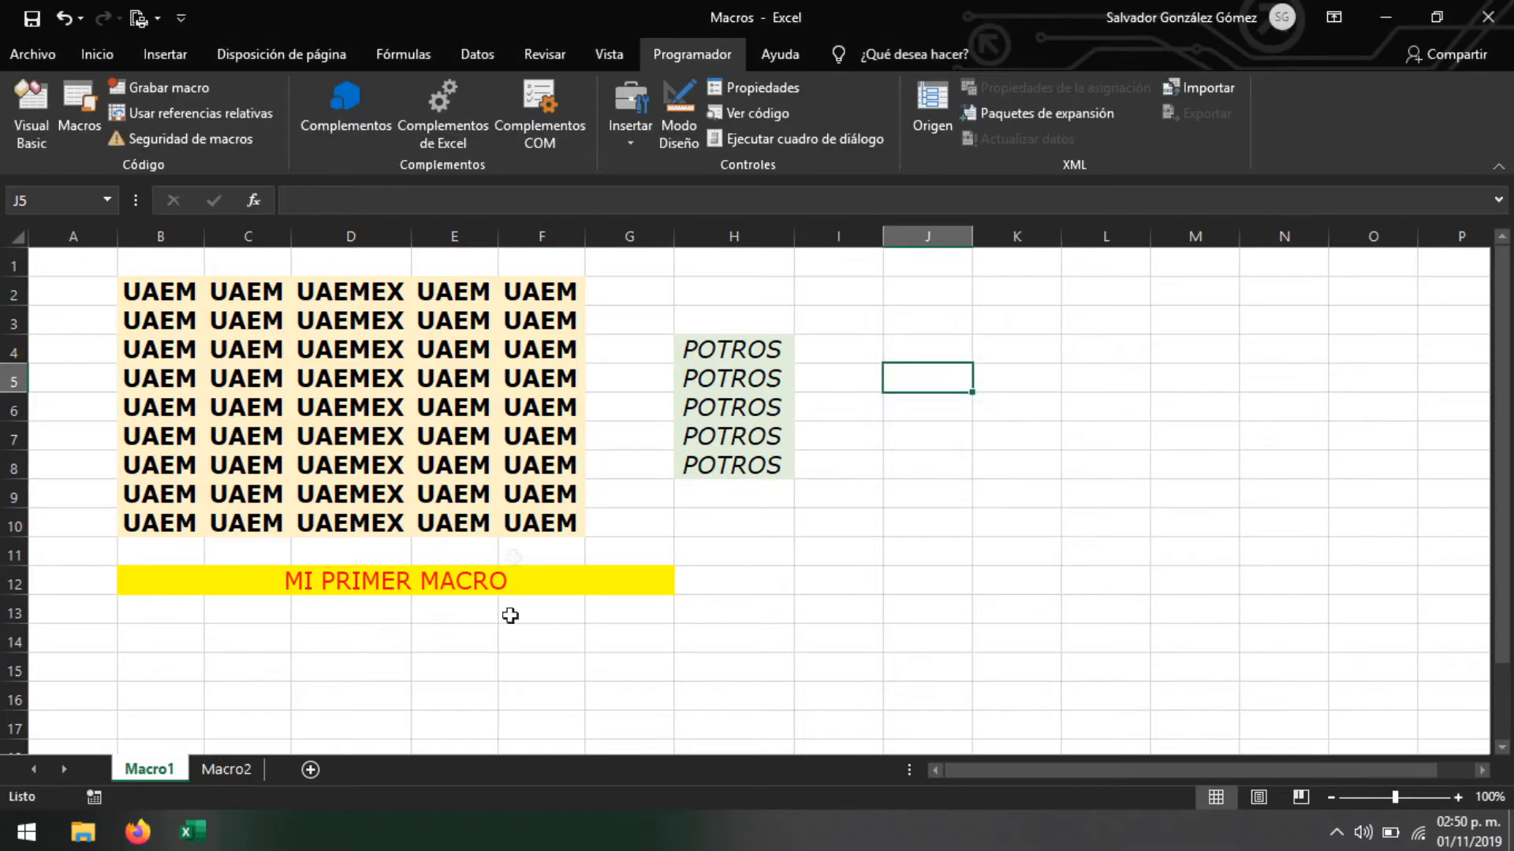
Undo all the recorded formatting and title changes on the Macro1 sheet in one go
drag(906, 688, 17, 235)
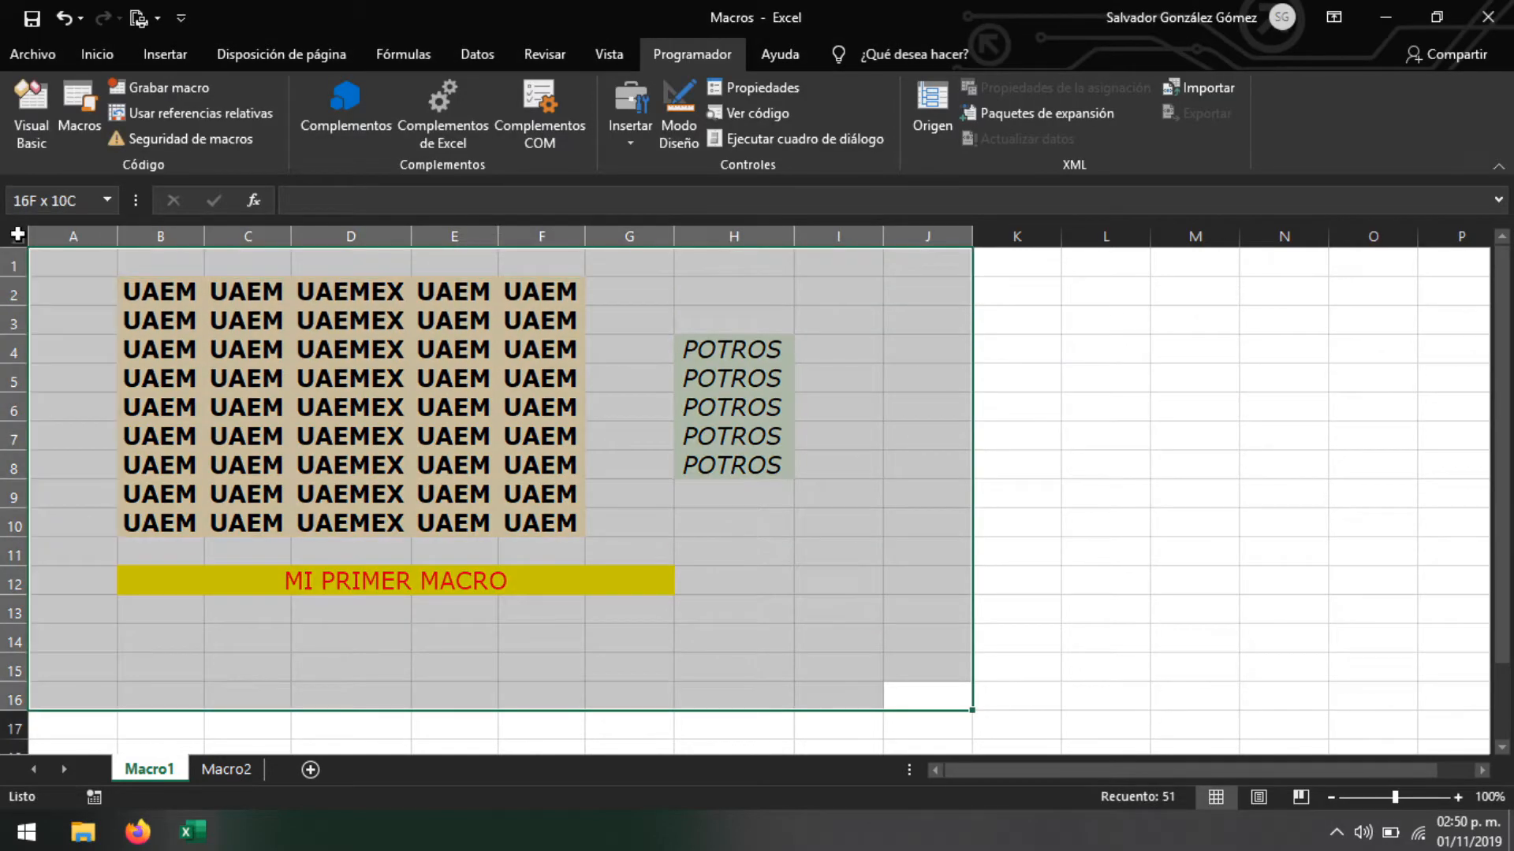
click(81, 20)
click(102, 229)
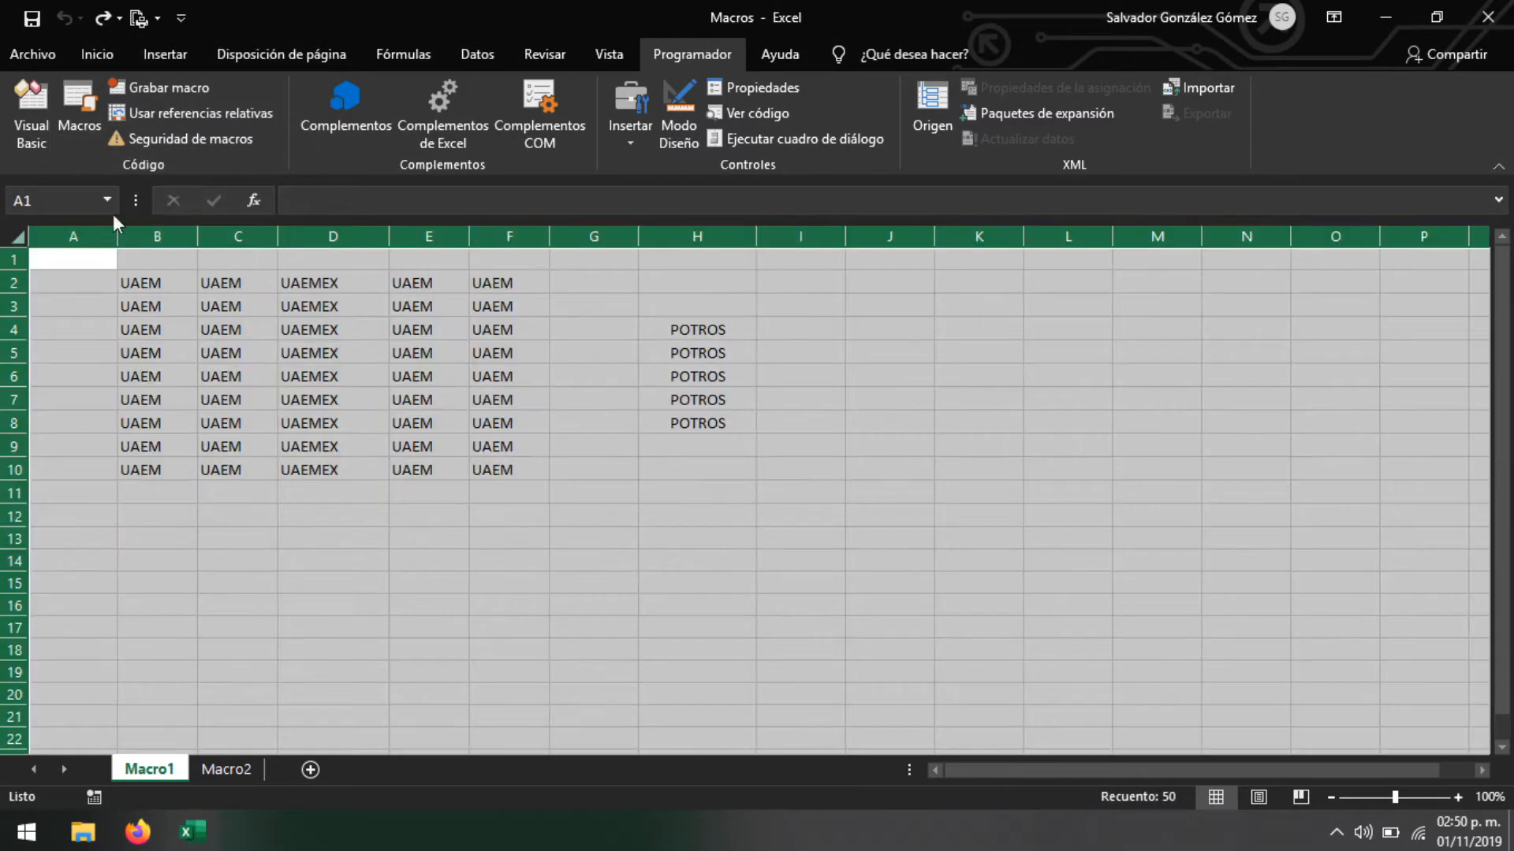
click(494, 466)
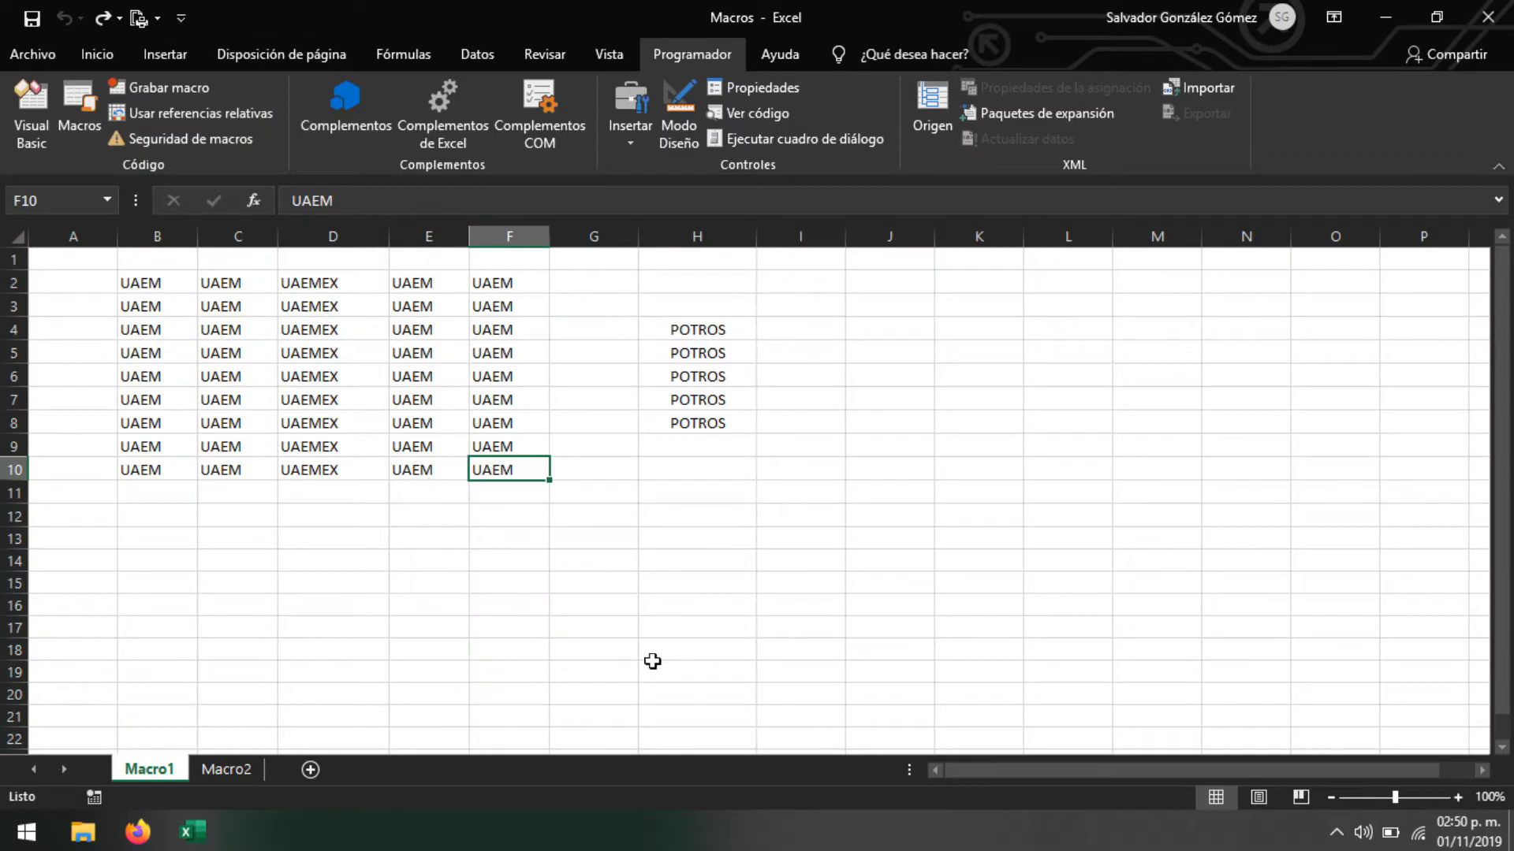
drag(889, 693, 142, 281)
click(889, 585)
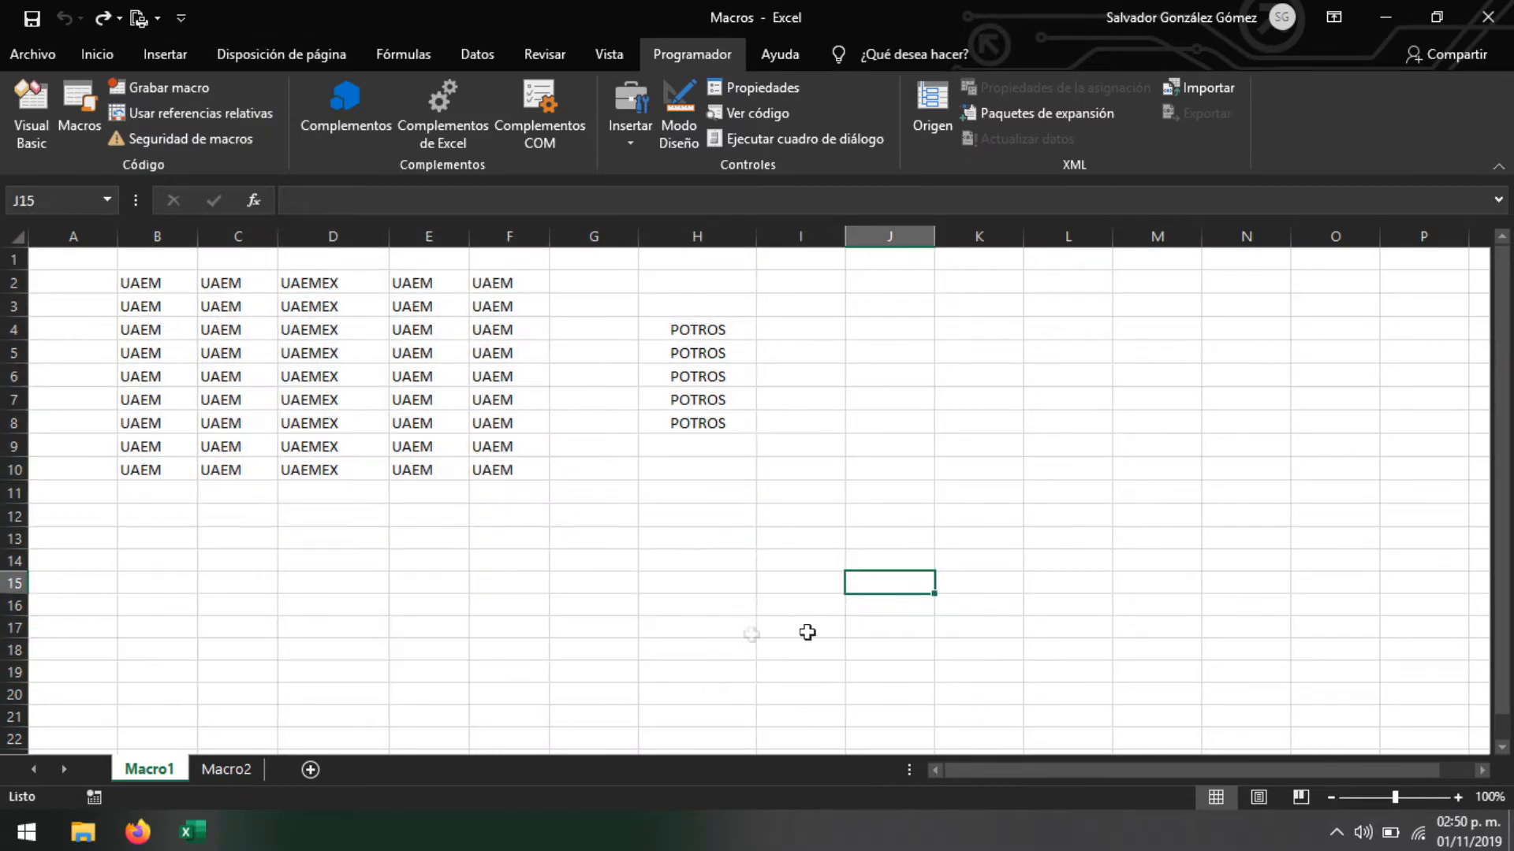
drag(977, 631, 205, 240)
click(697, 560)
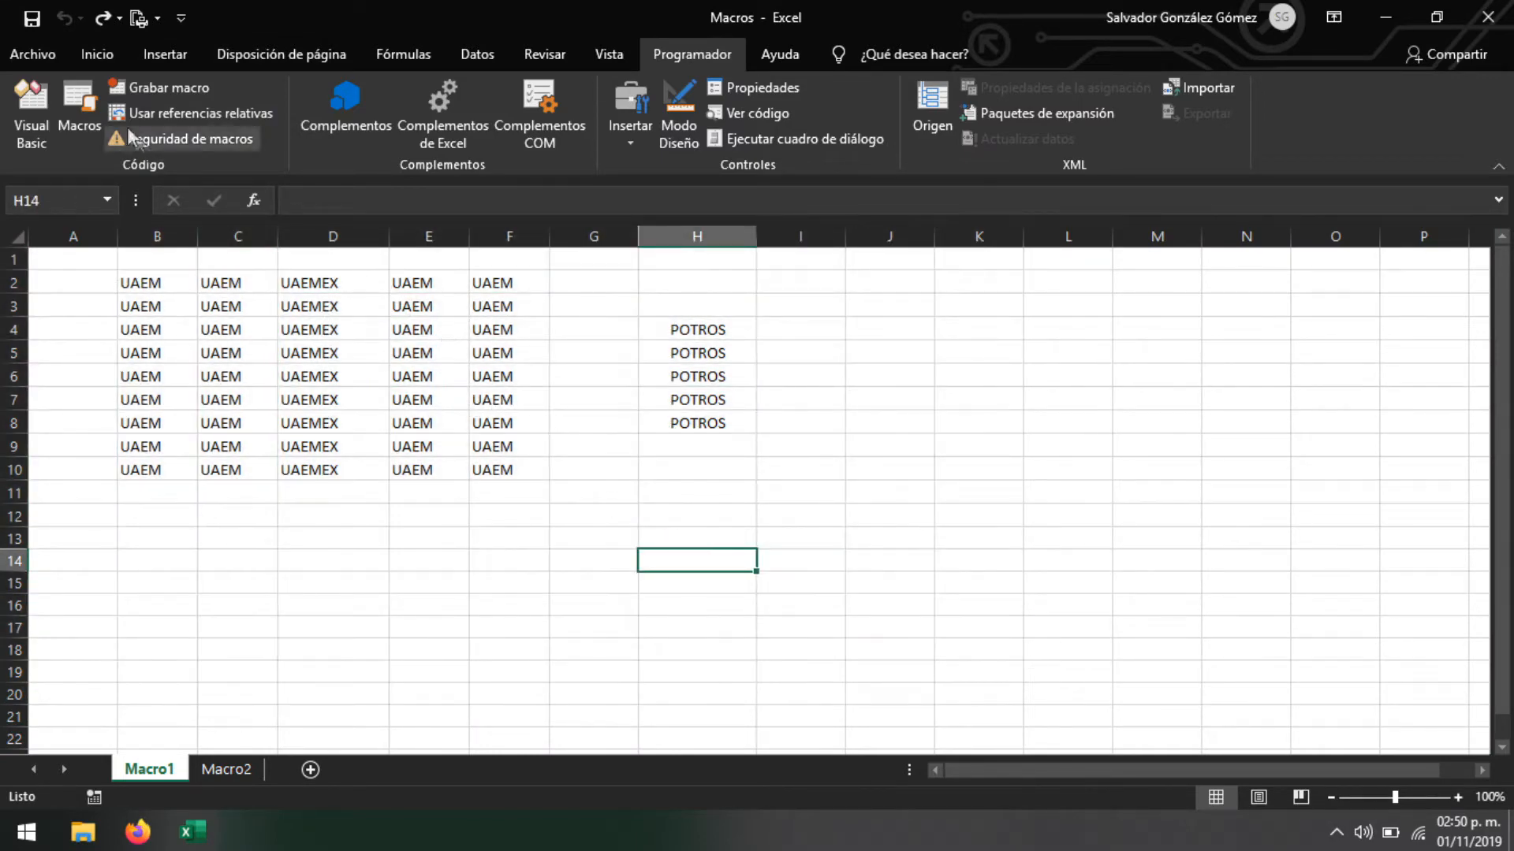
Run the MiPrimerMacro macro on the plain Macro1 sheet data
click(91, 114)
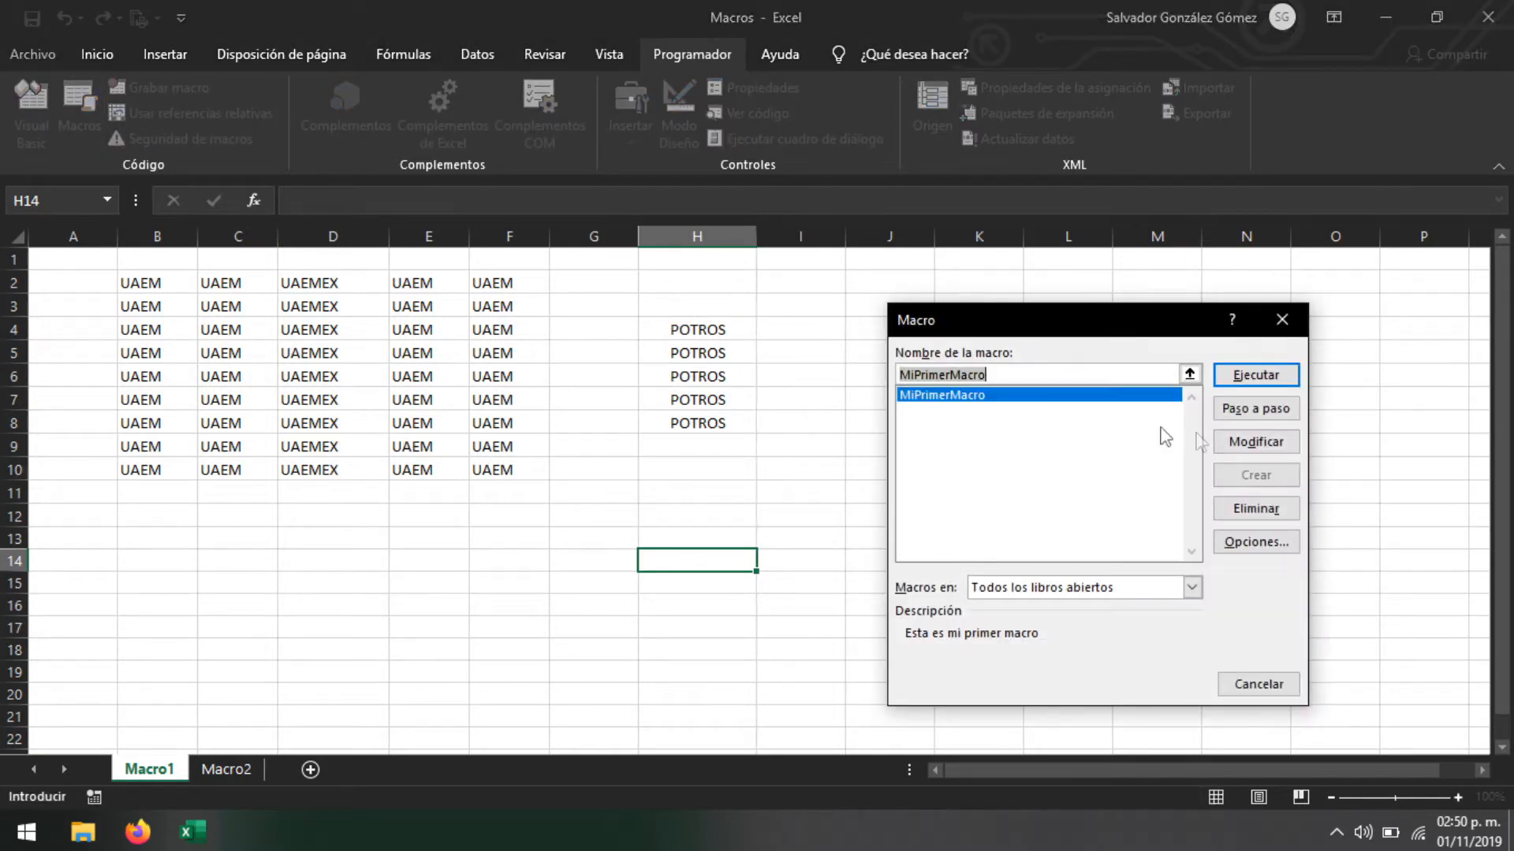
click(952, 400)
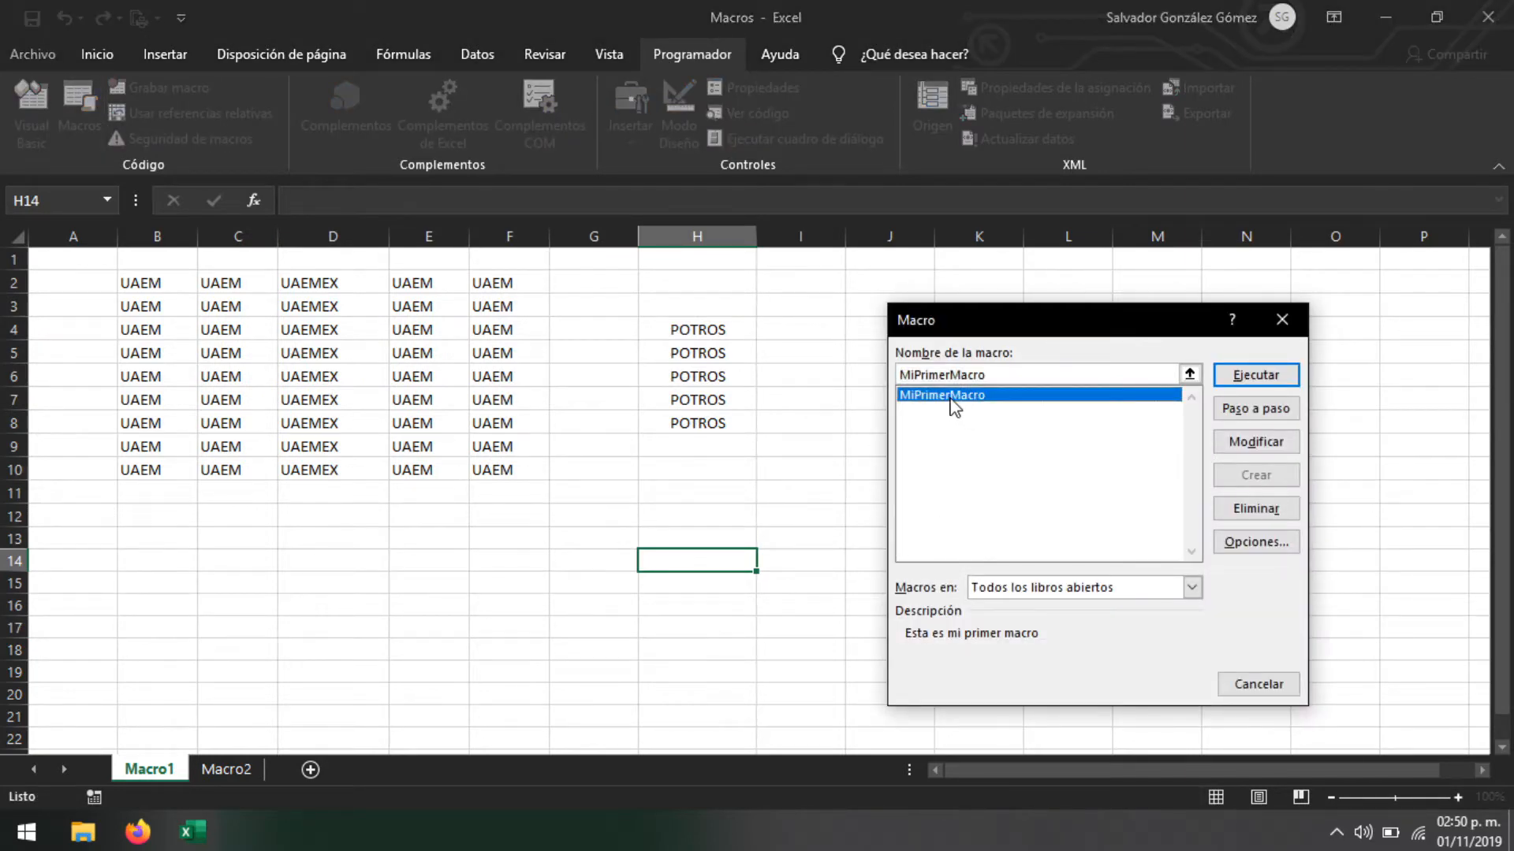
click(1270, 381)
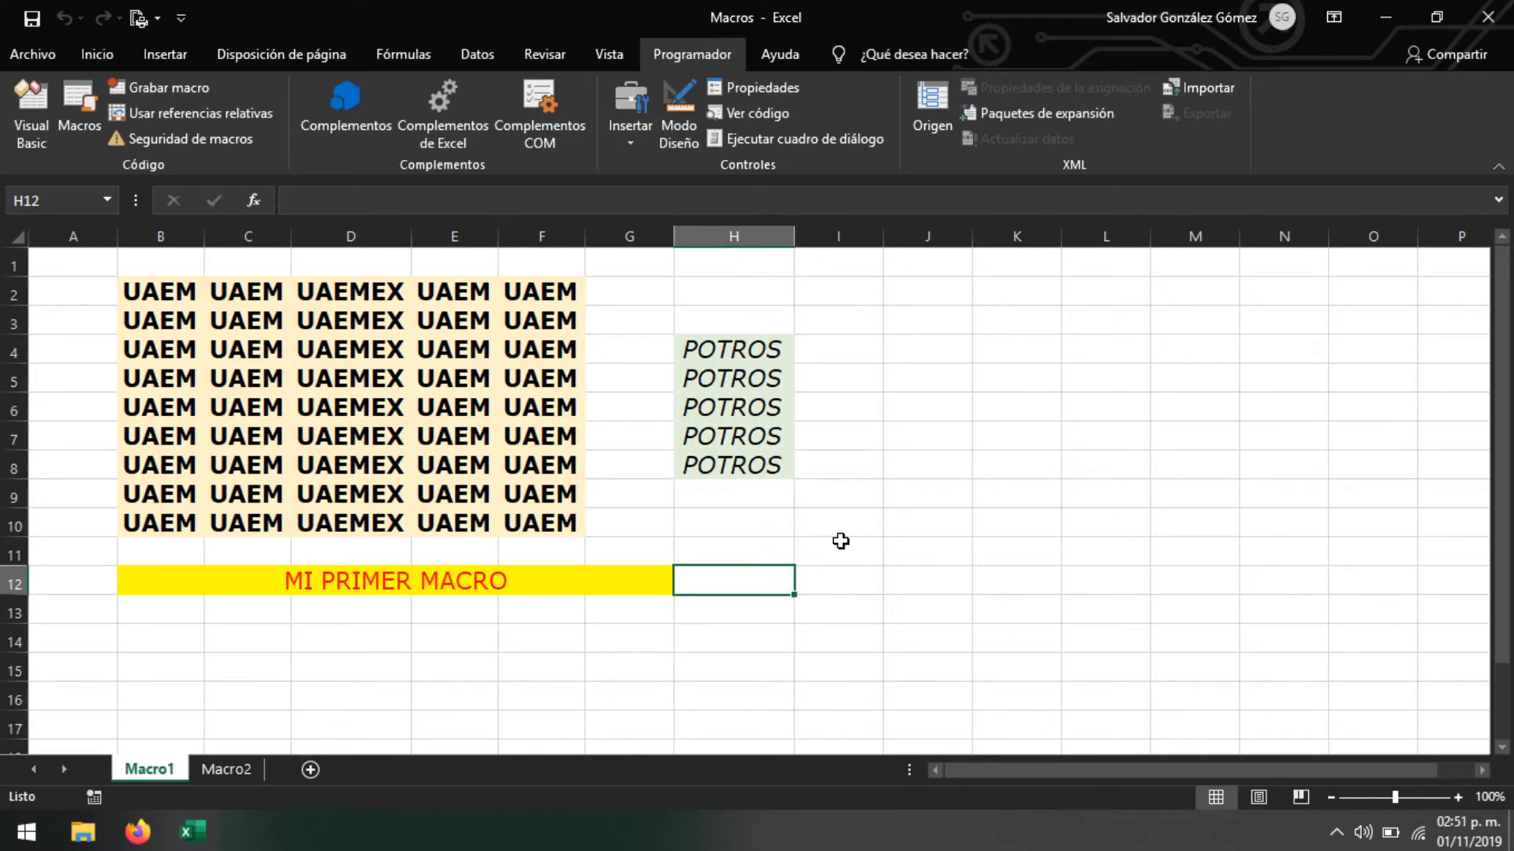
click(927, 591)
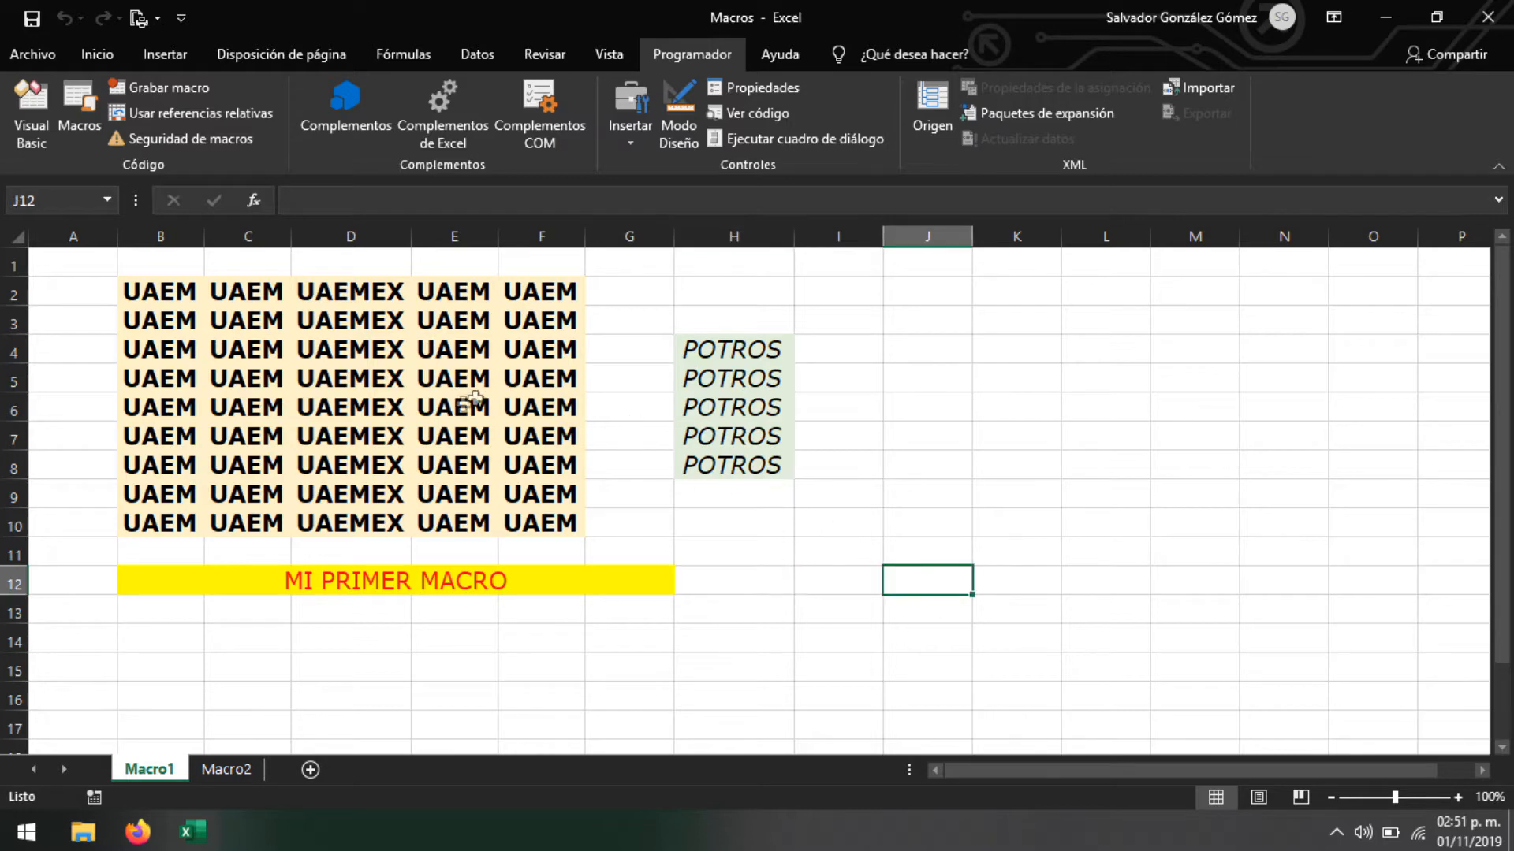
Examine the formatting and title that the macro applied to the Macro1 sheet, and check whether its run can be undone
drag(875, 672, 187, 320)
click(825, 439)
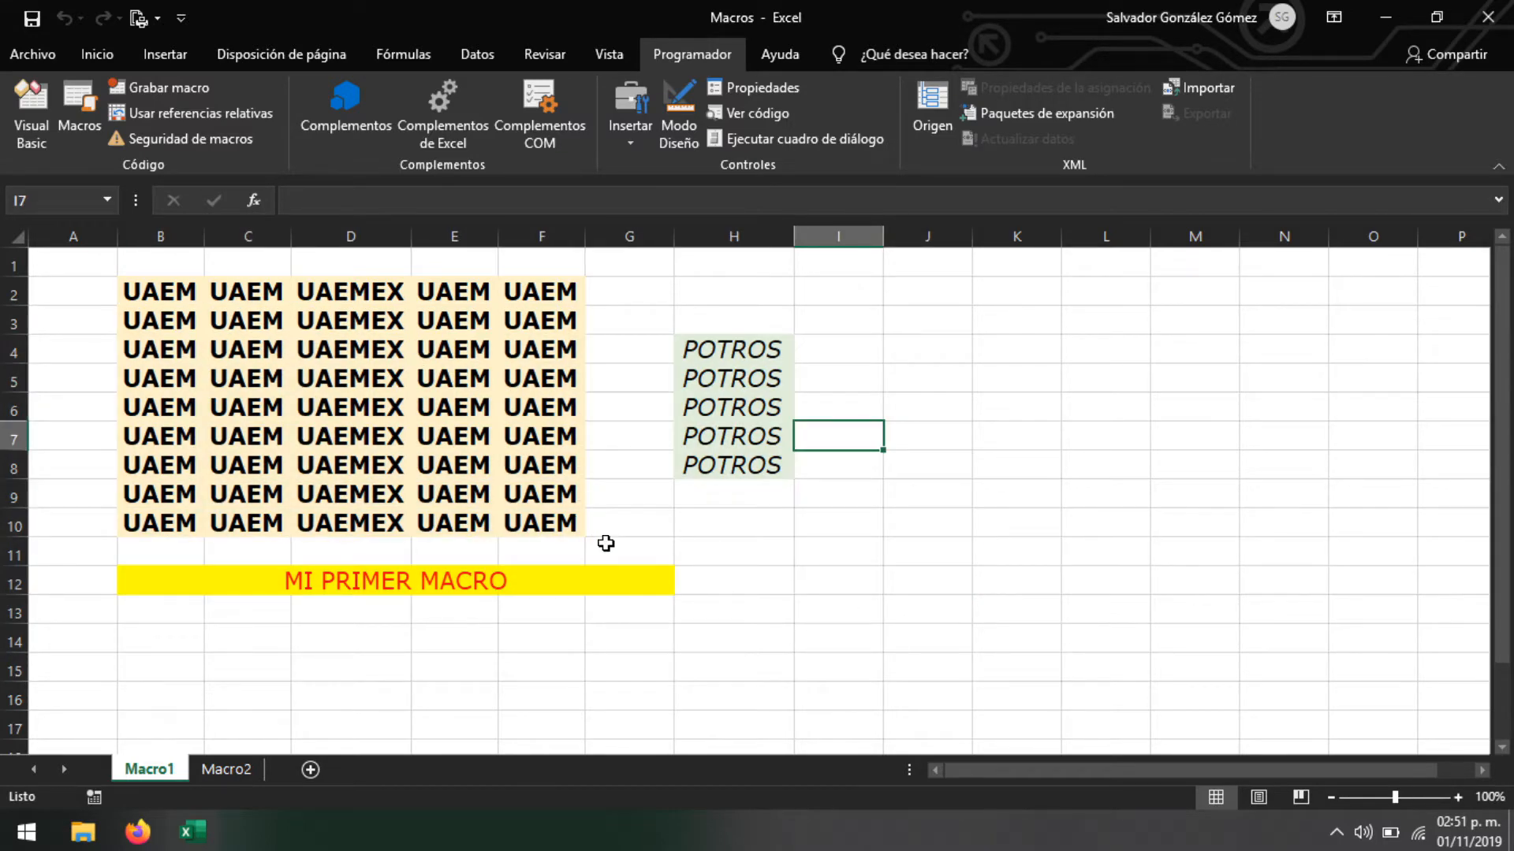
click(582, 543)
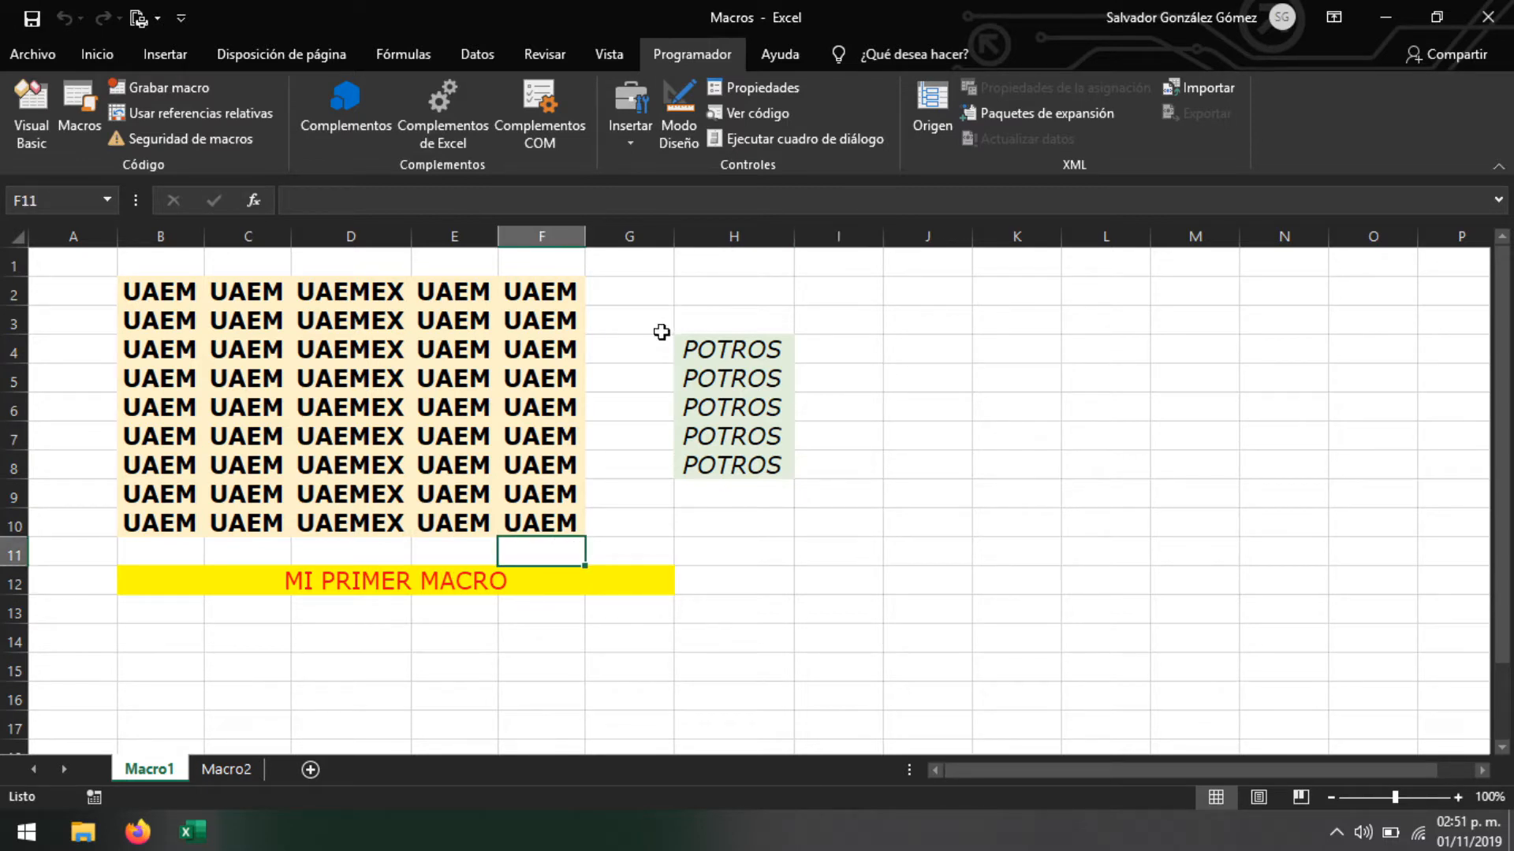
drag(828, 660, 162, 409)
click(1116, 635)
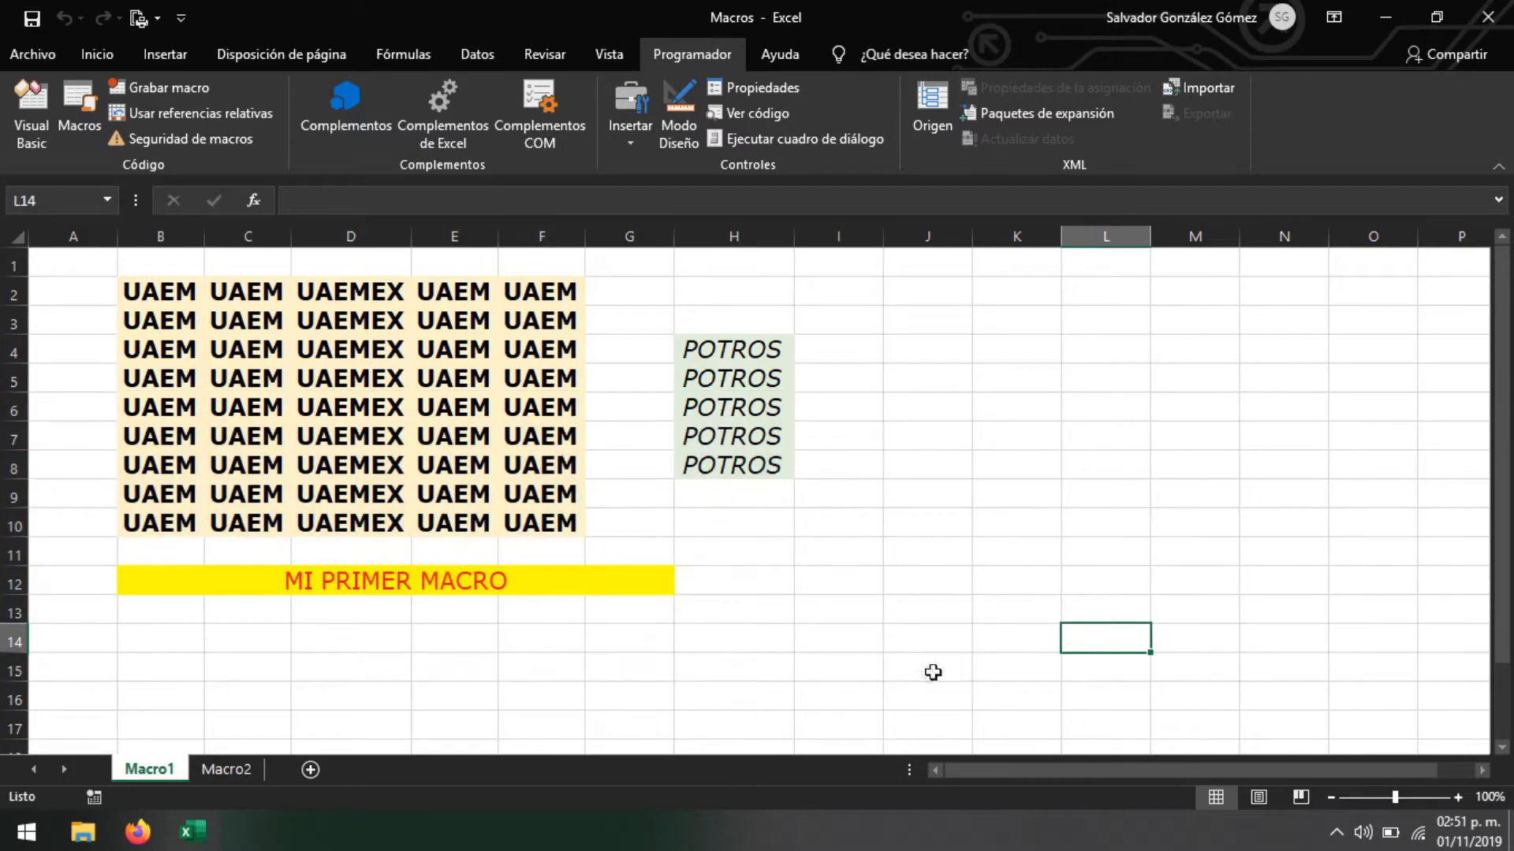
drag(926, 688, 162, 321)
click(483, 465)
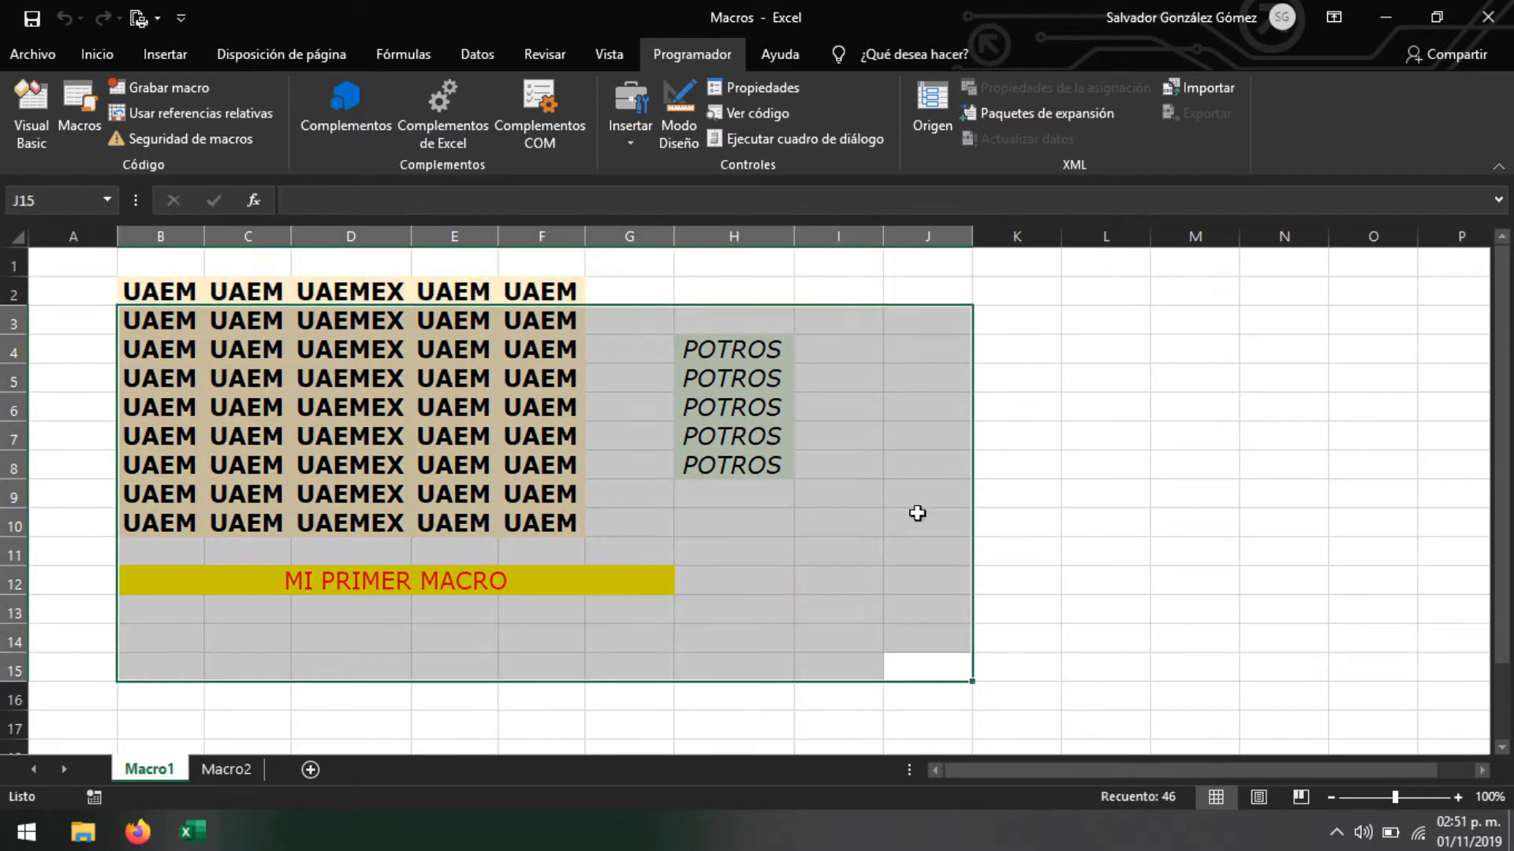
drag(983, 550, 958, 554)
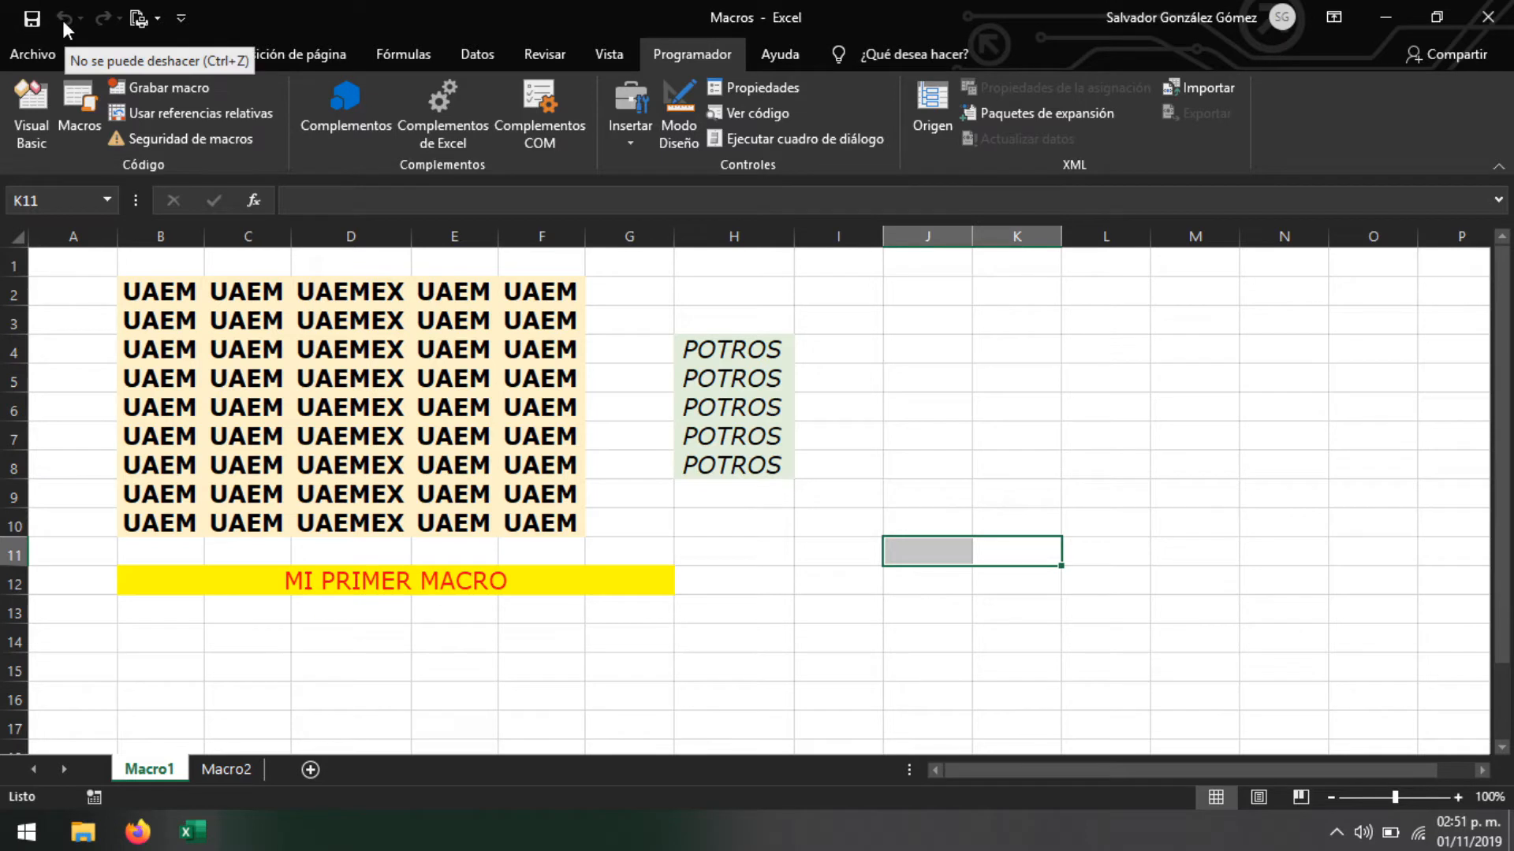
click(671, 413)
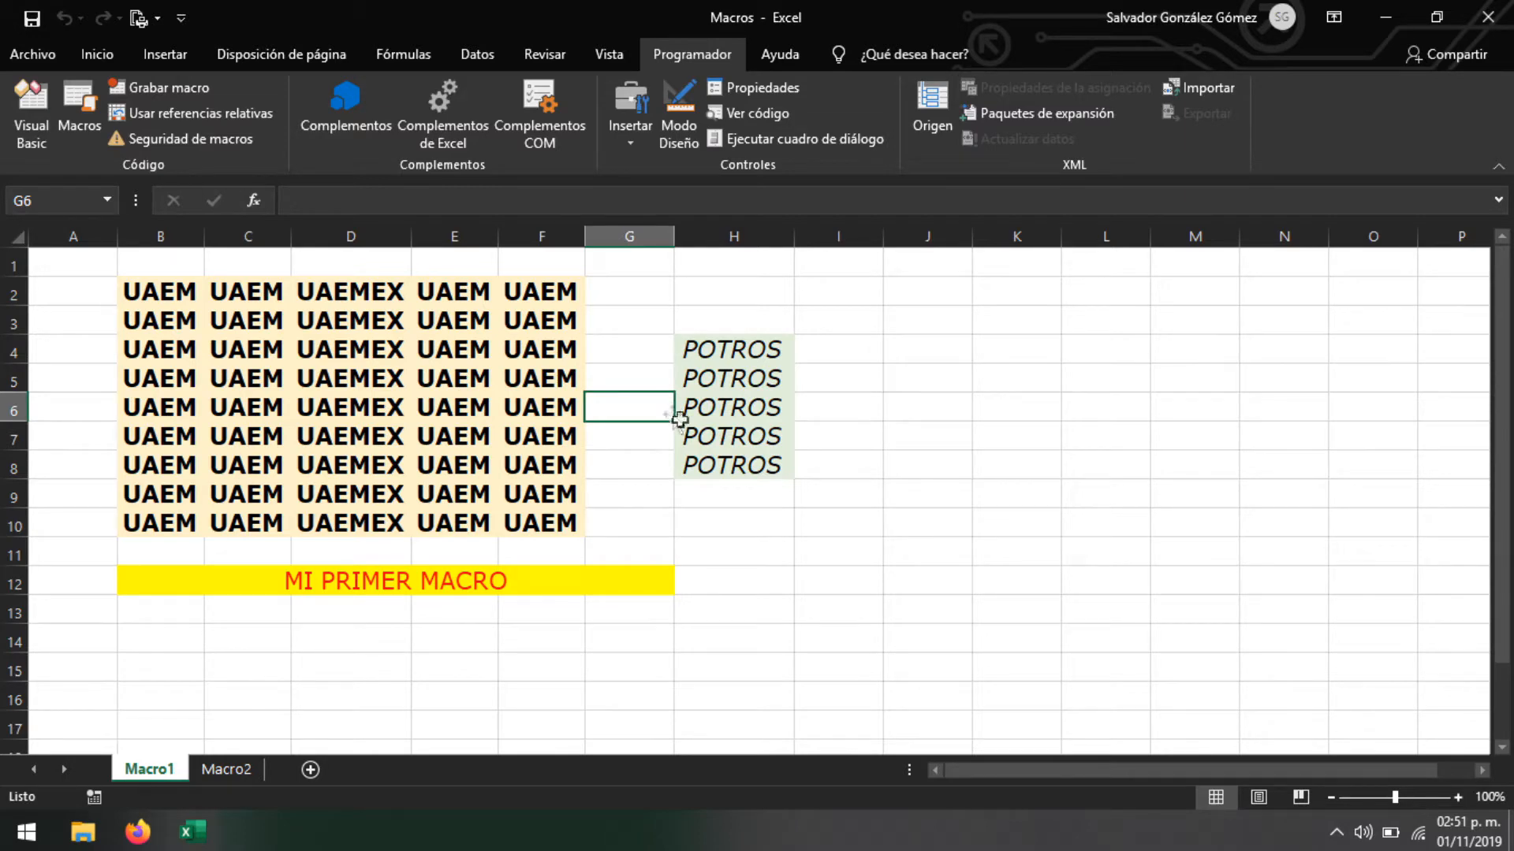
drag(888, 608, 265, 313)
click(265, 313)
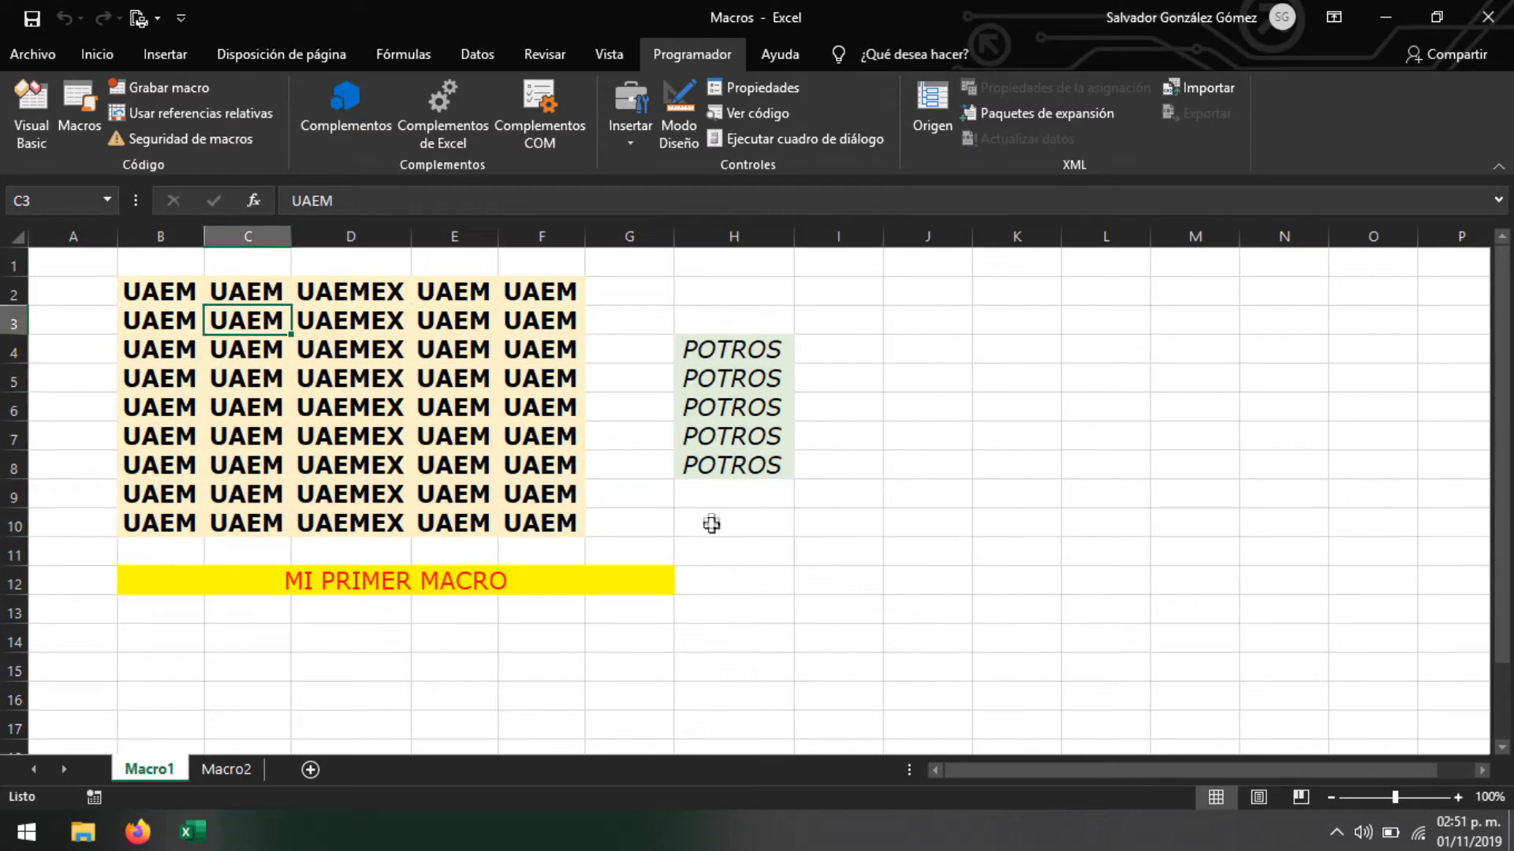
click(761, 582)
Remove the fill color from cells B2:J14 and set their font color to black
drag(927, 638, 162, 291)
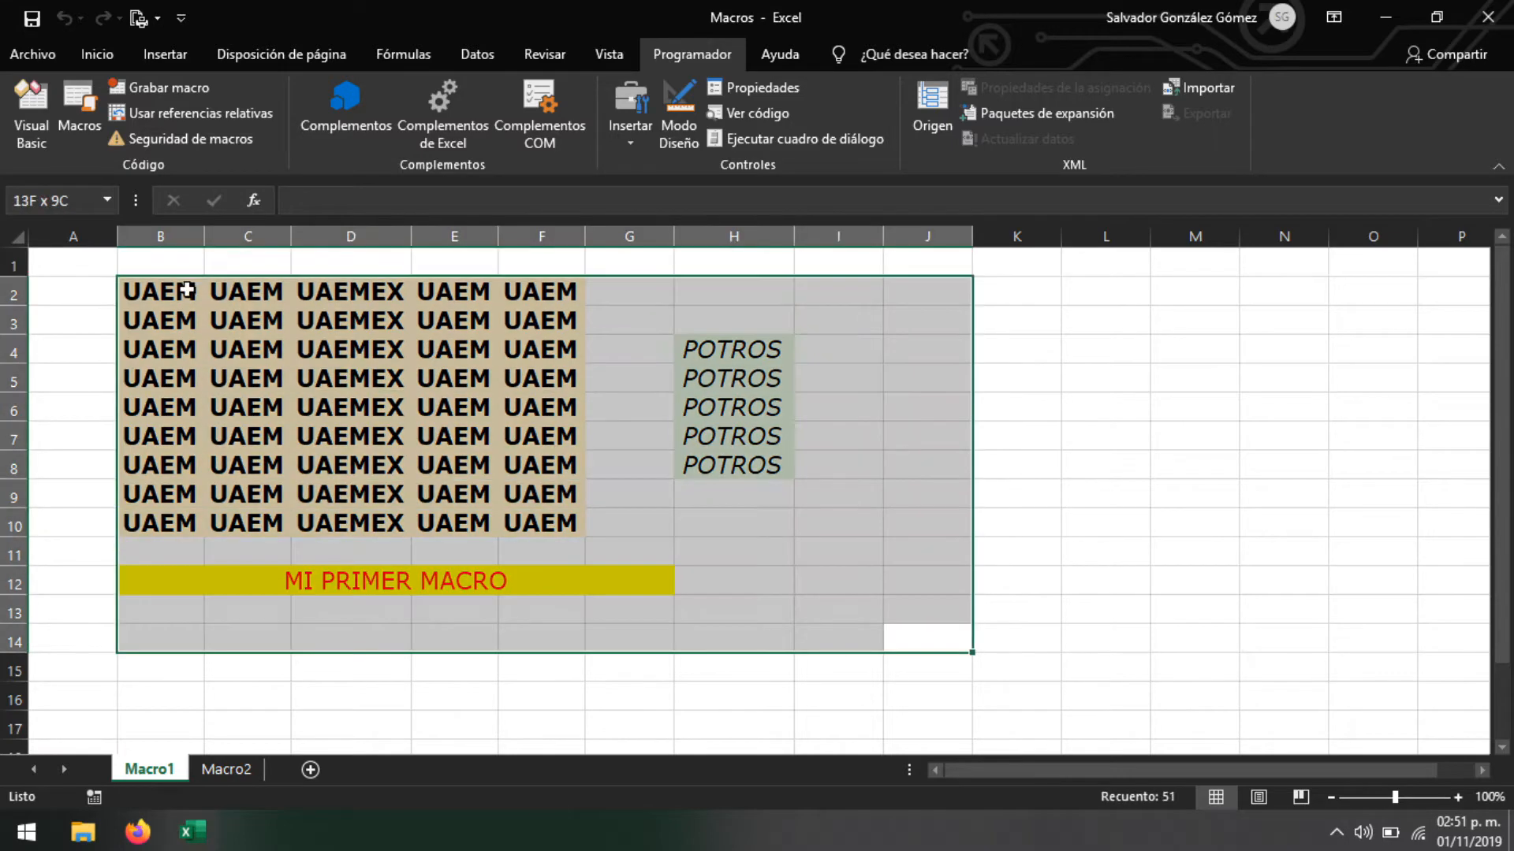
click(97, 53)
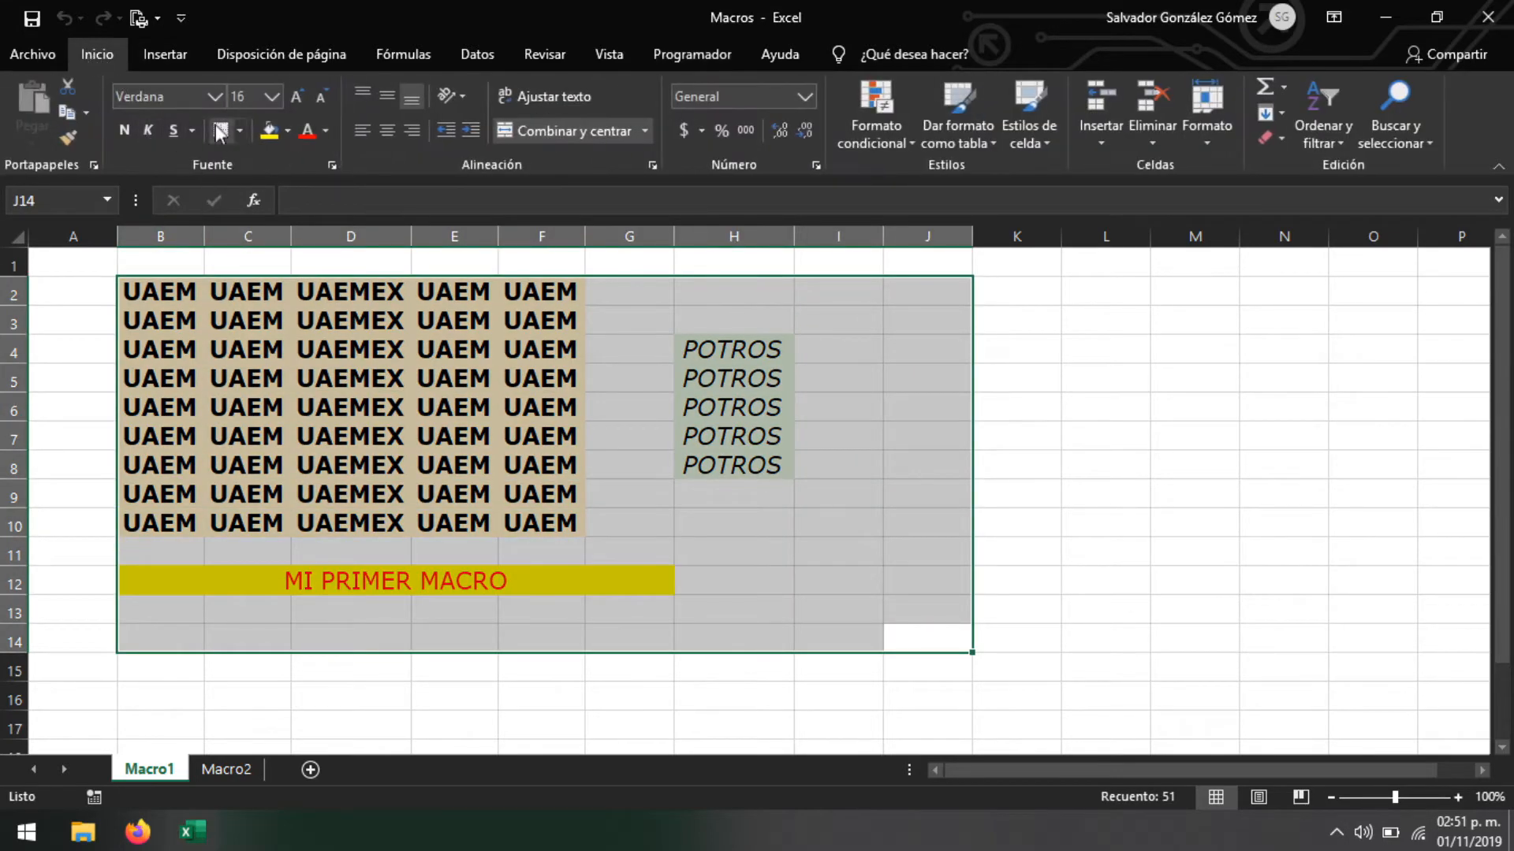
click(242, 130)
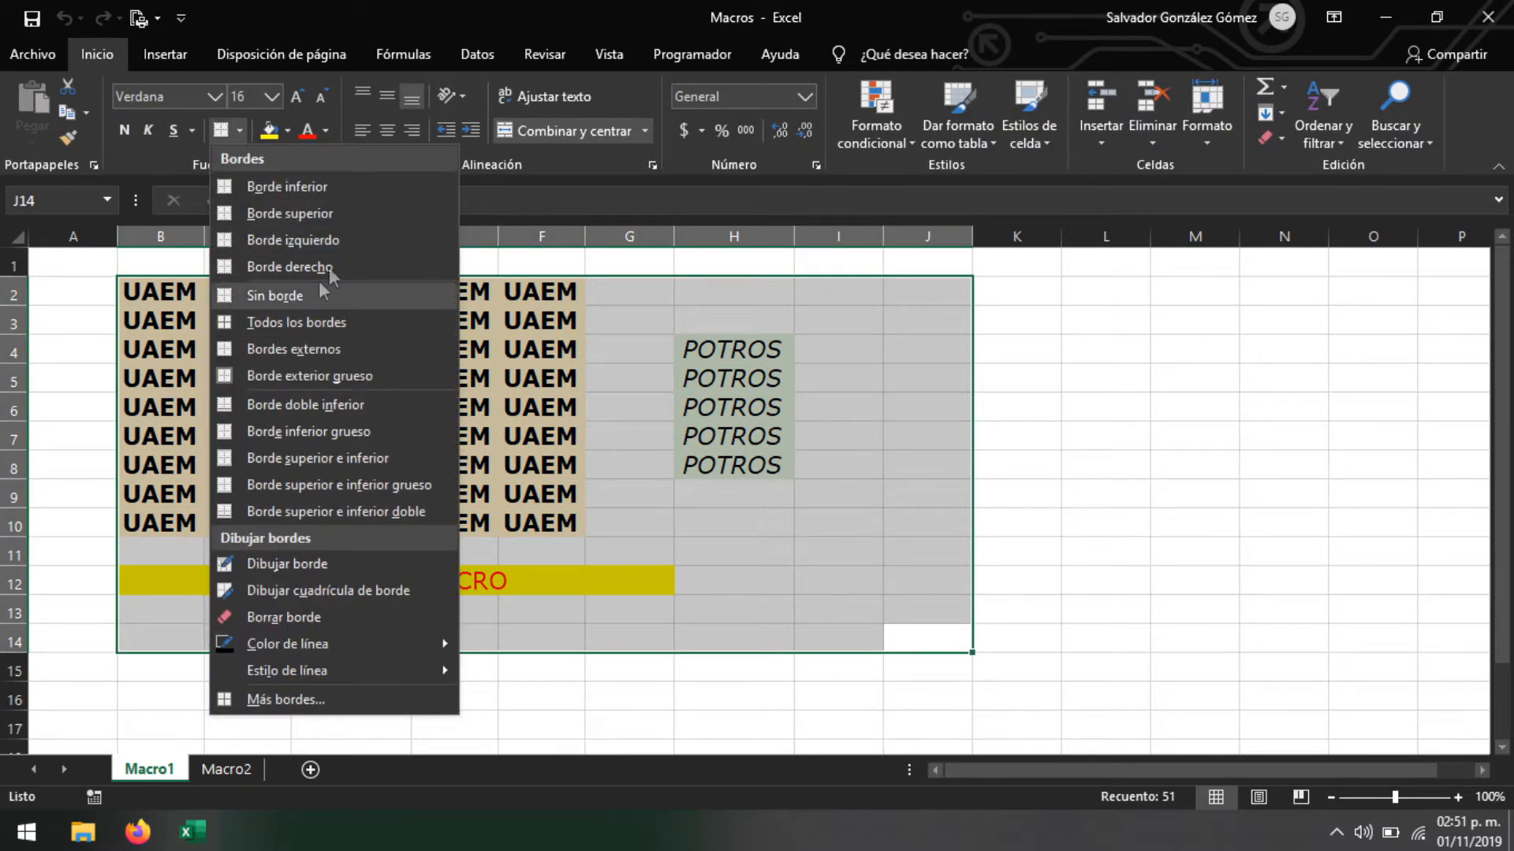
click(365, 132)
click(287, 131)
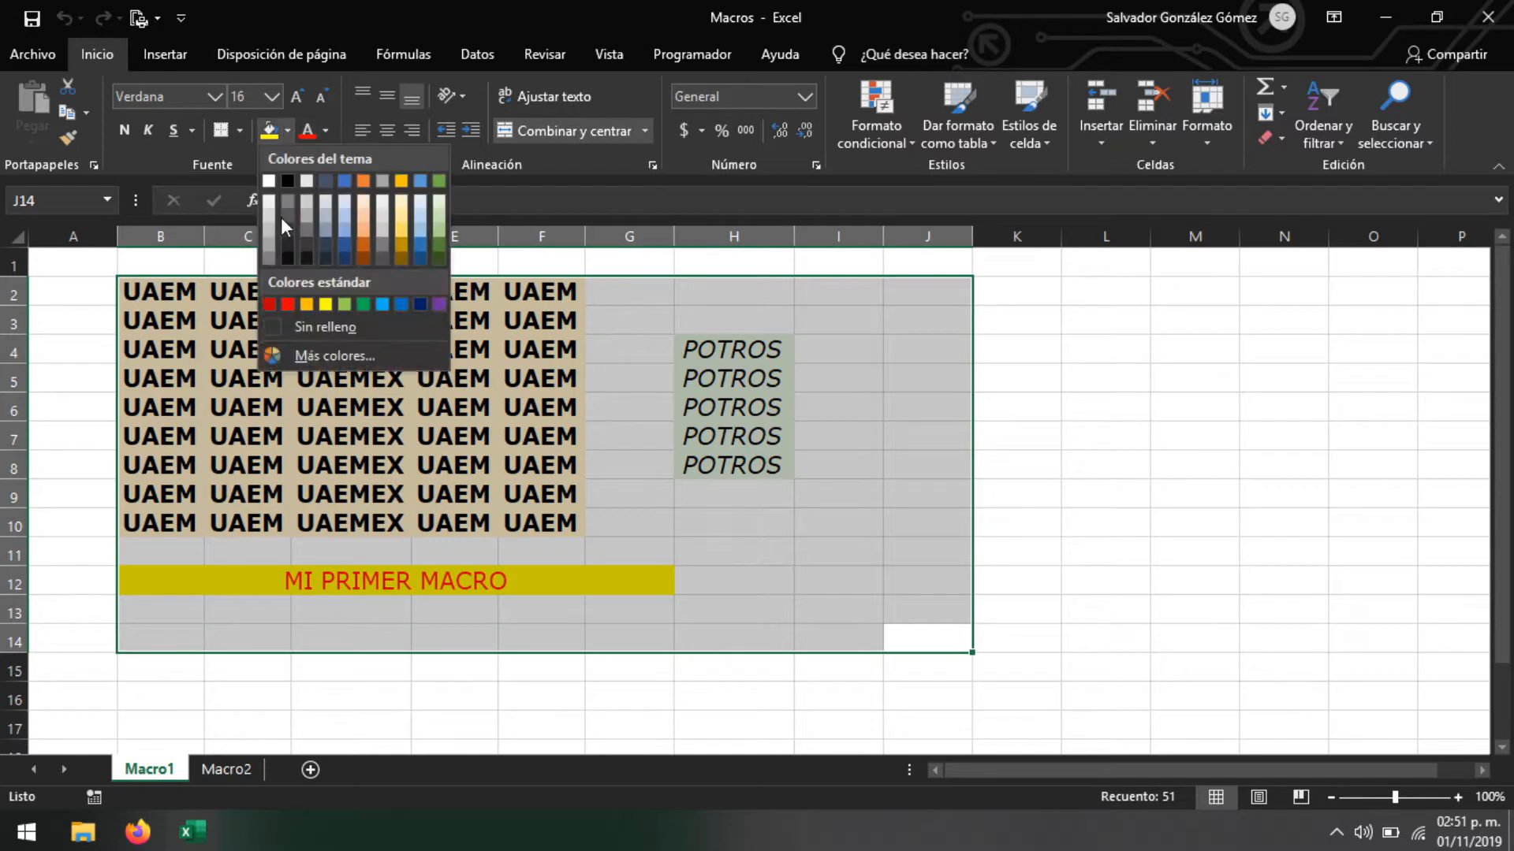
click(328, 326)
click(326, 131)
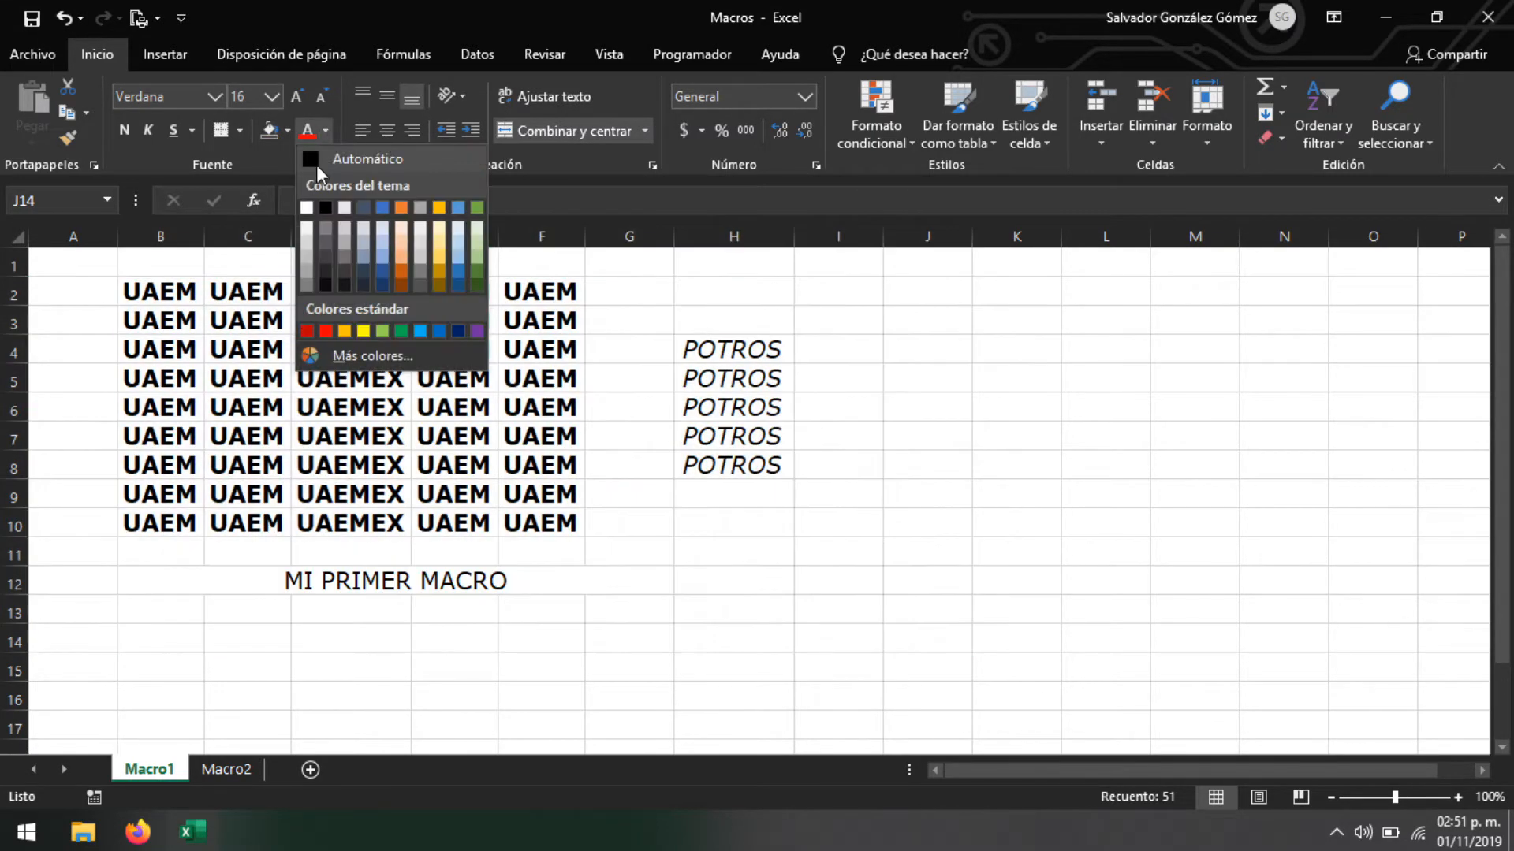
click(323, 207)
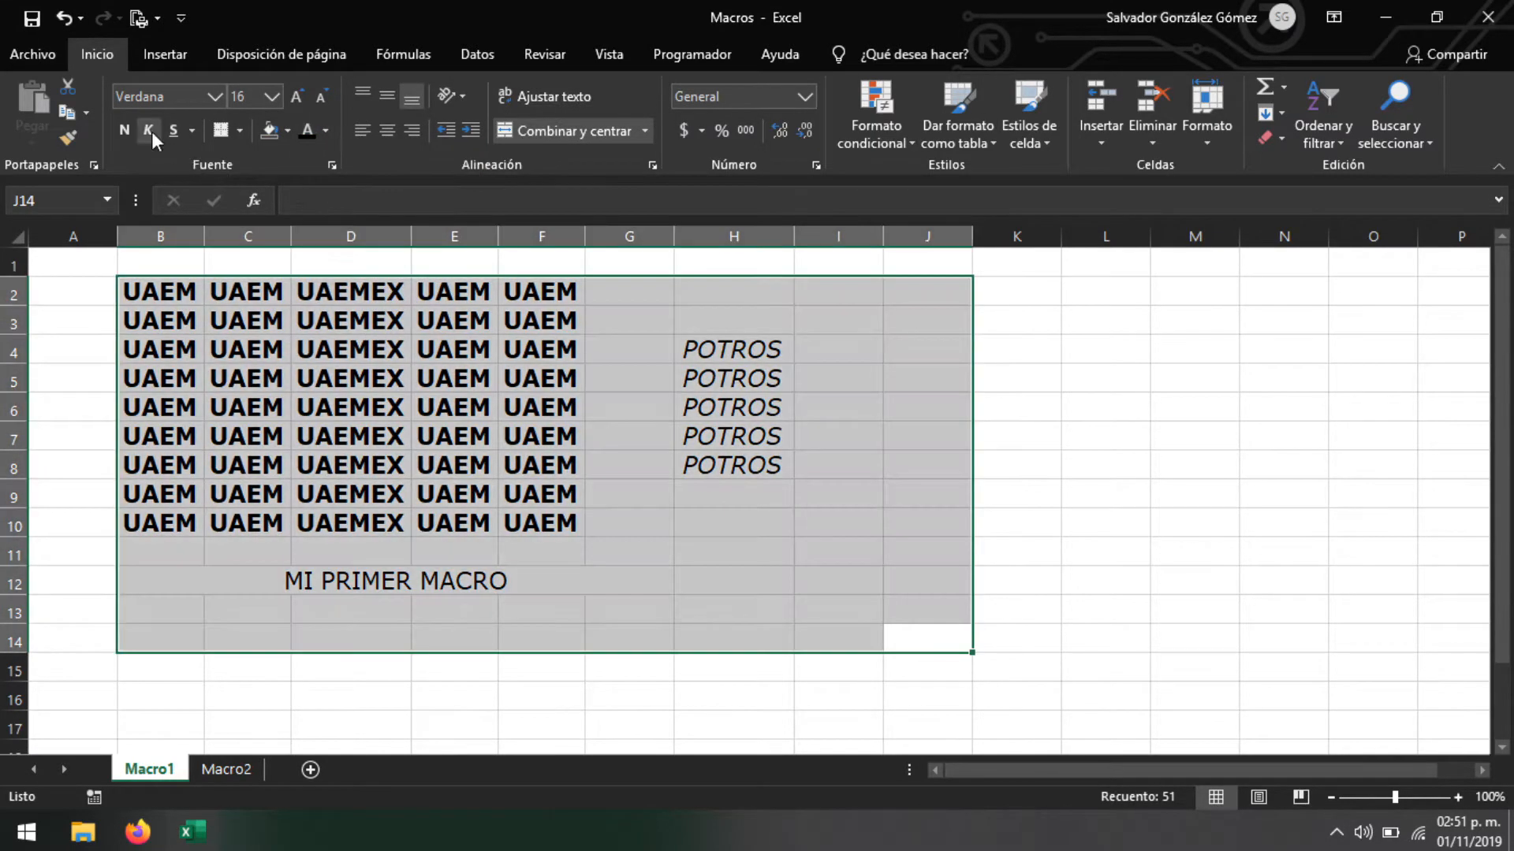
Remove the italic and bold styles from the text in cells B2:J14
click(149, 131)
click(149, 130)
click(126, 131)
click(126, 131)
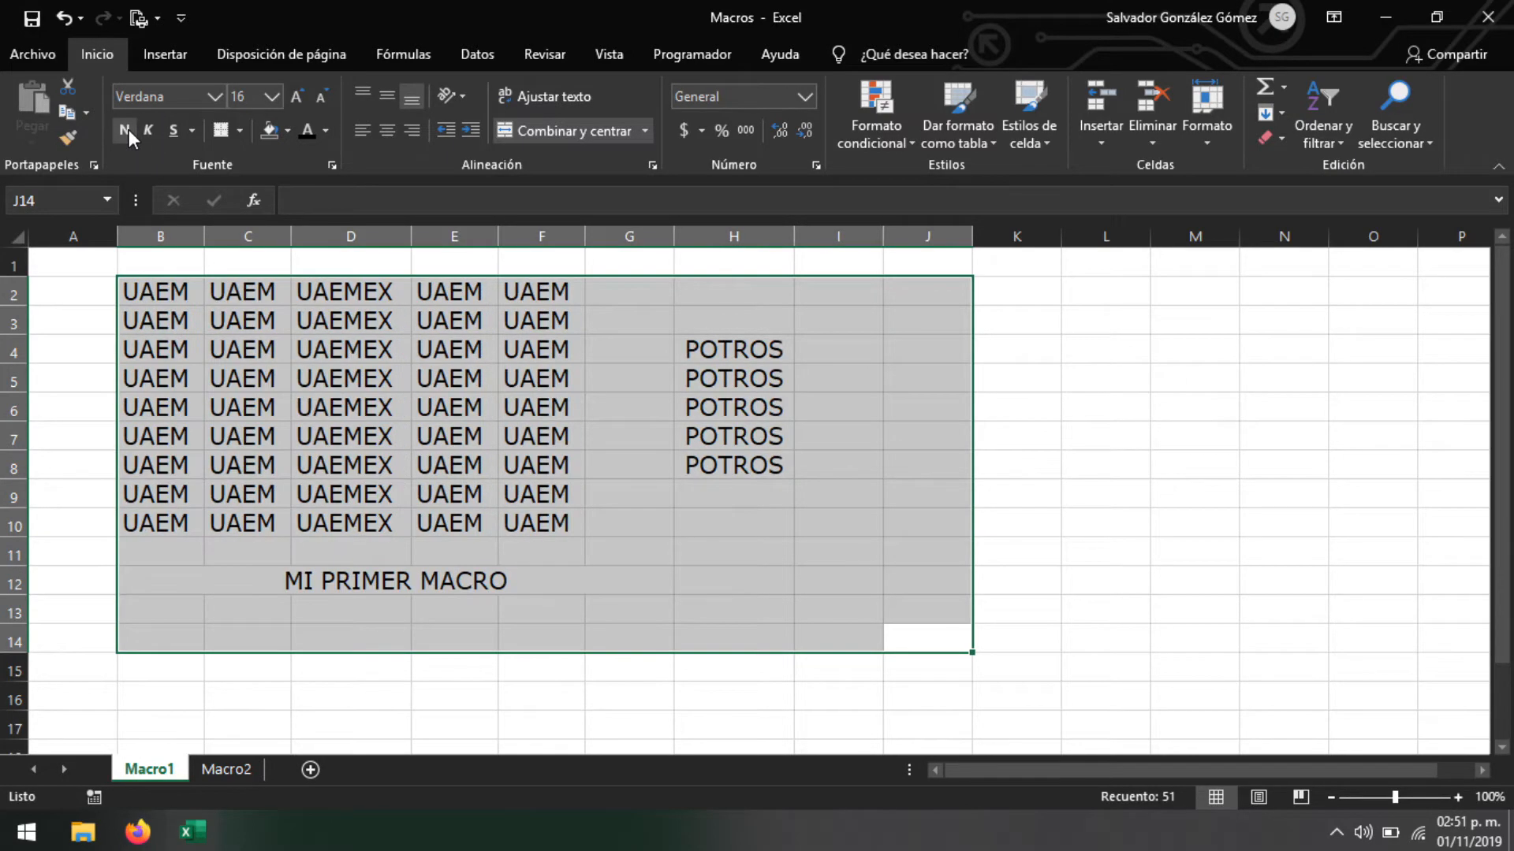
click(248, 494)
Set the font of the entire Macro1 sheet to Calibri at size 11
click(20, 237)
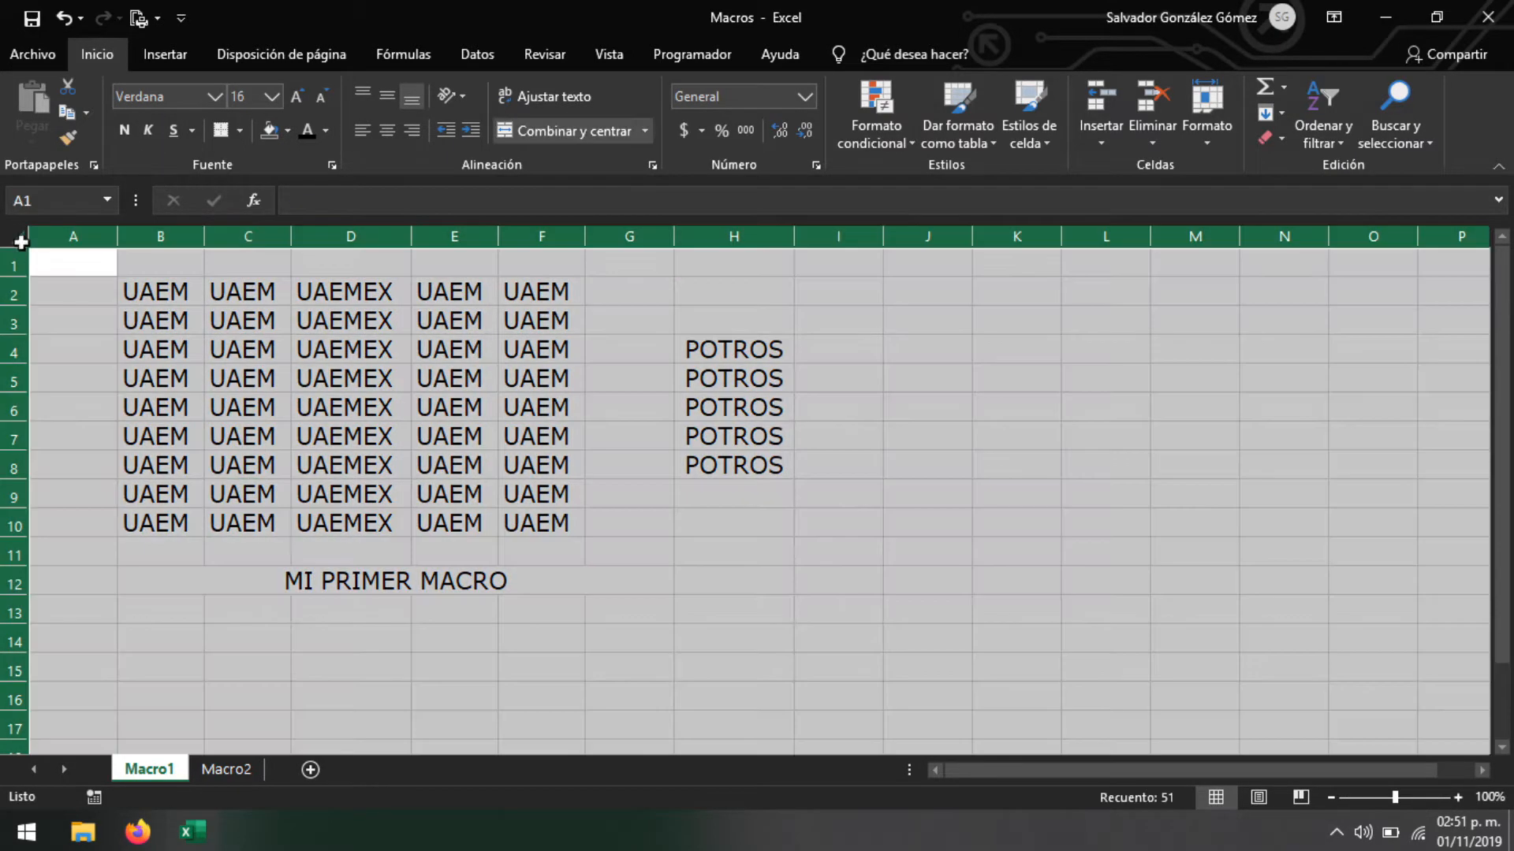
click(209, 93)
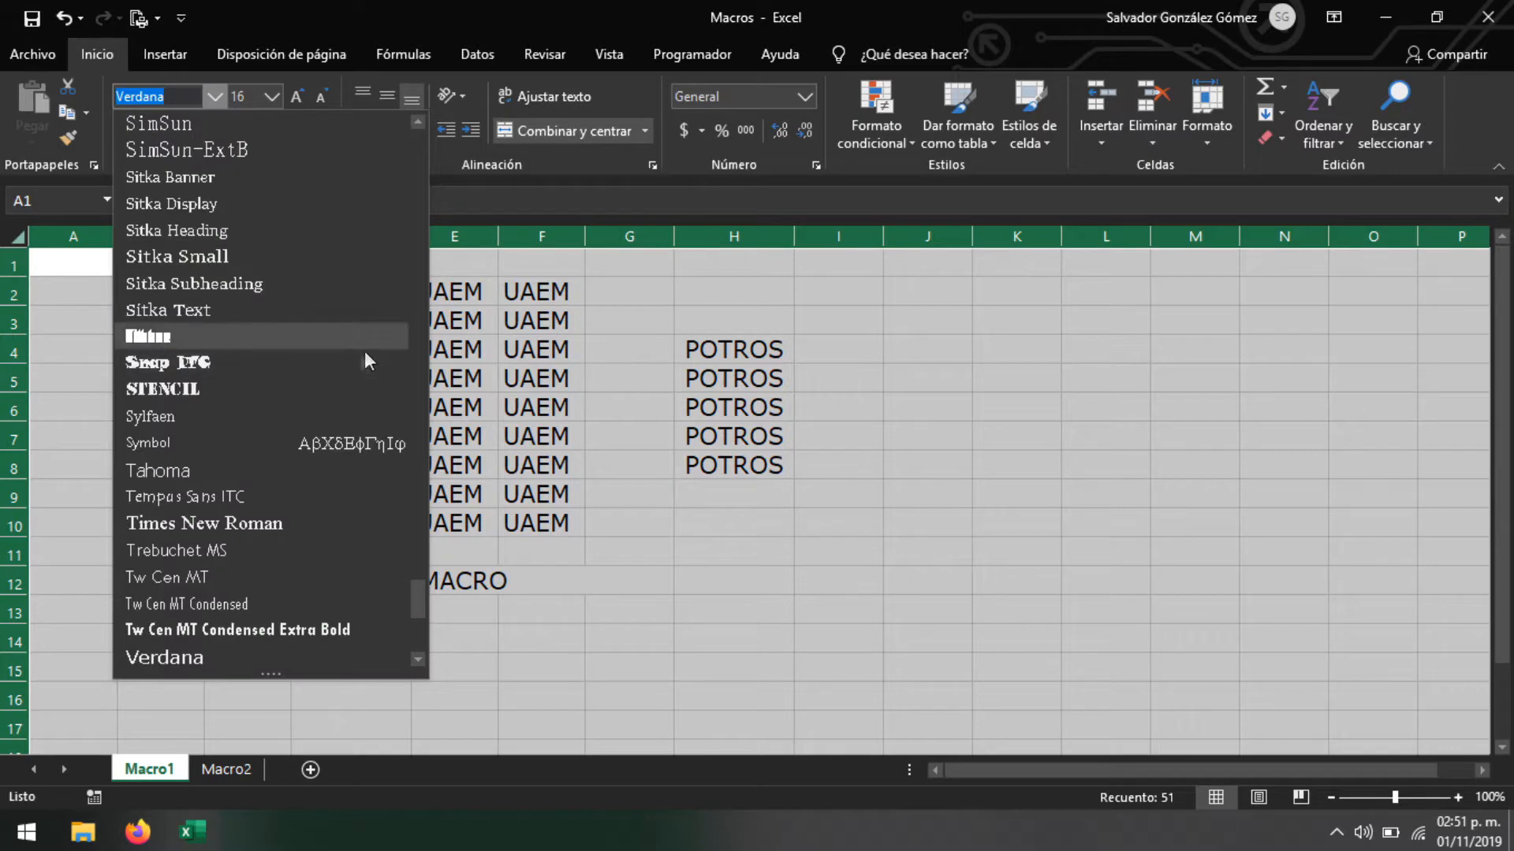
scroll(364, 351, up, 6)
scroll(412, 521, up, 5)
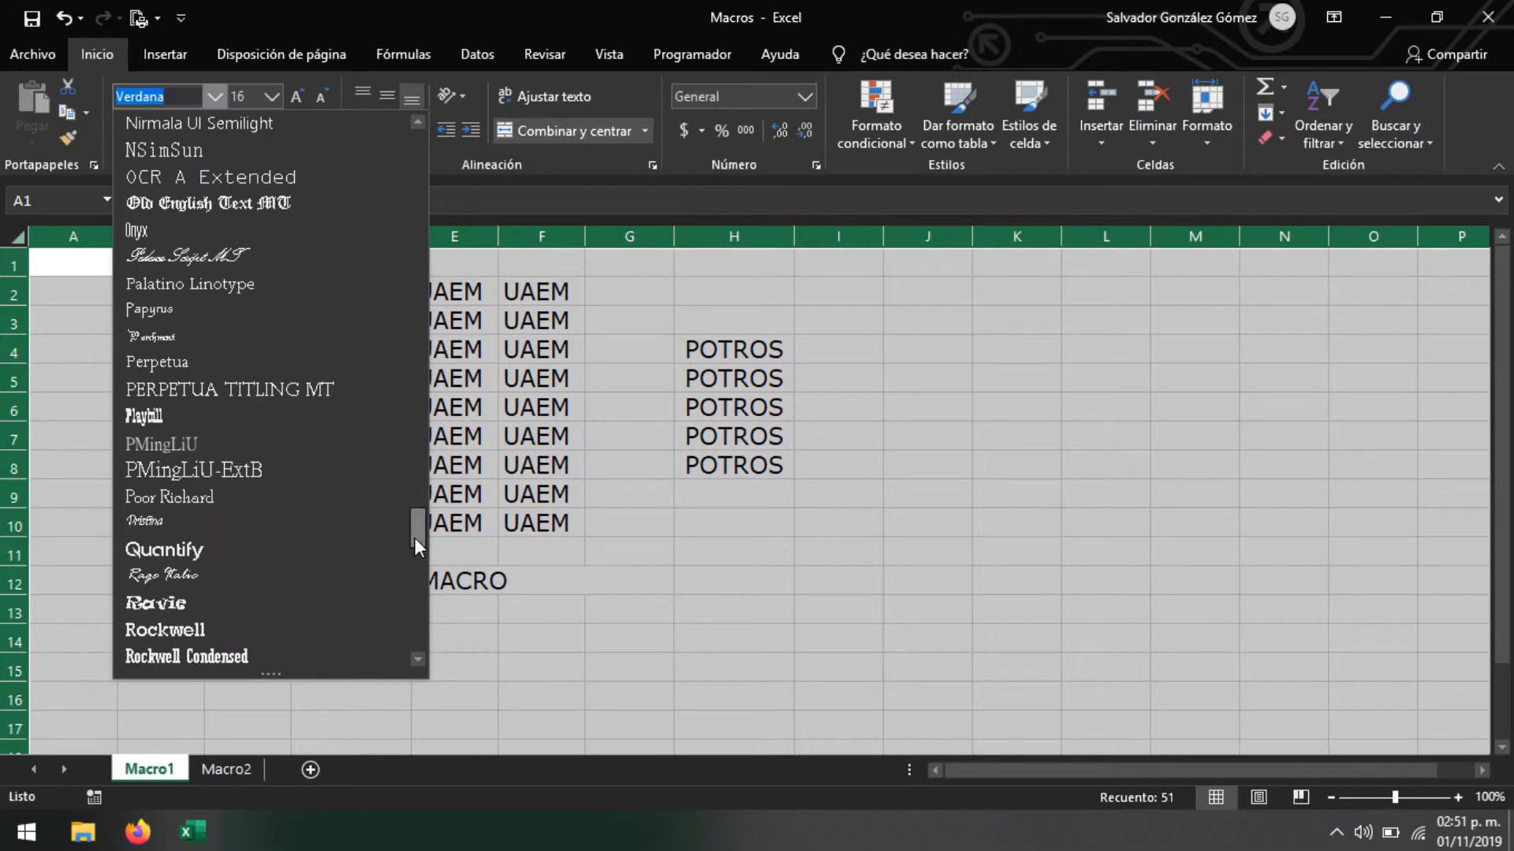
drag(414, 538, 413, 142)
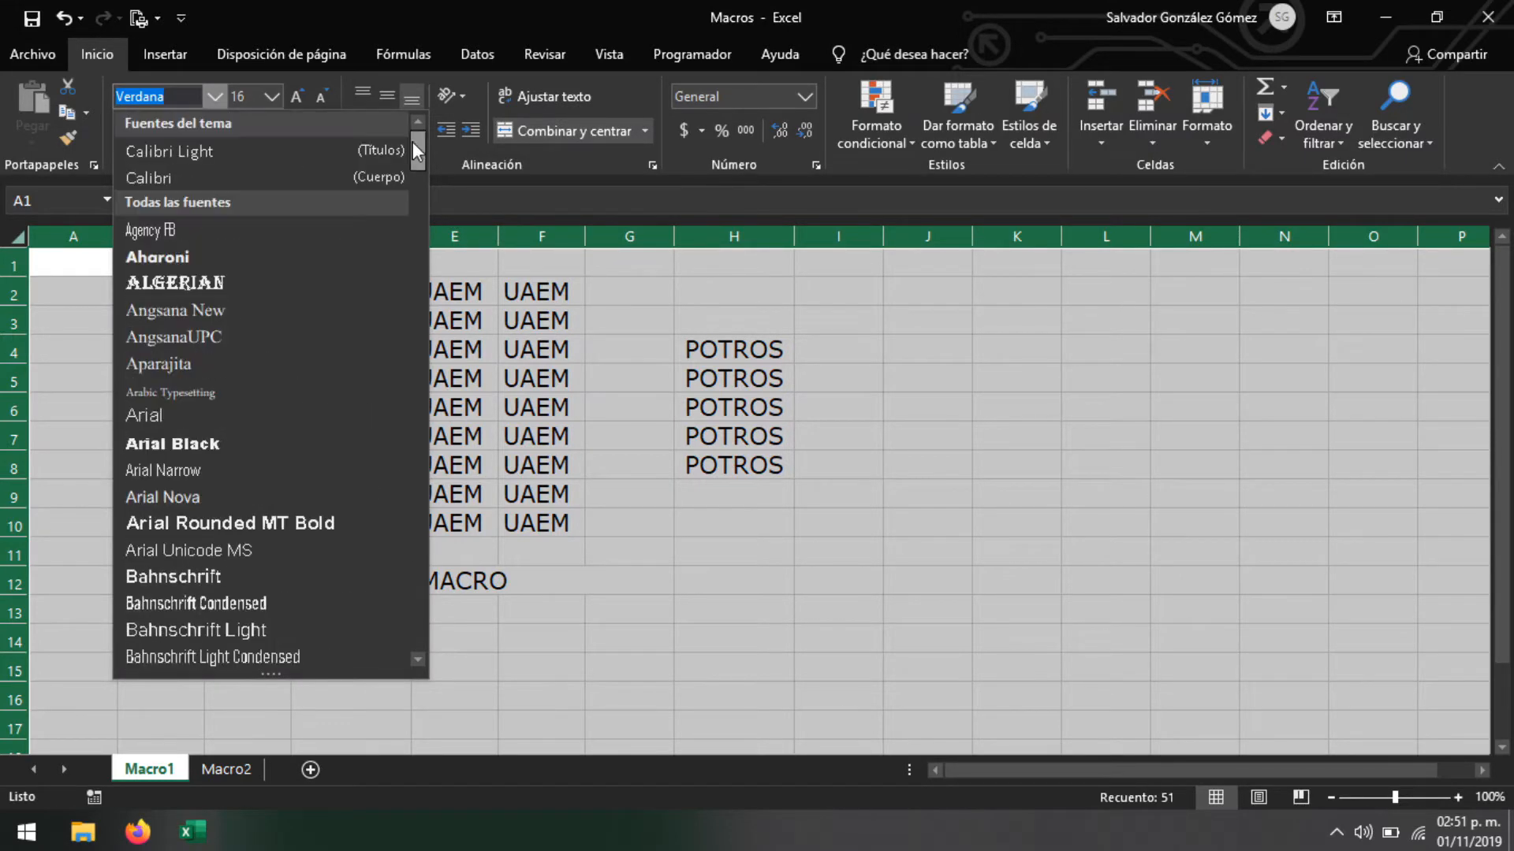
click(366, 172)
click(273, 95)
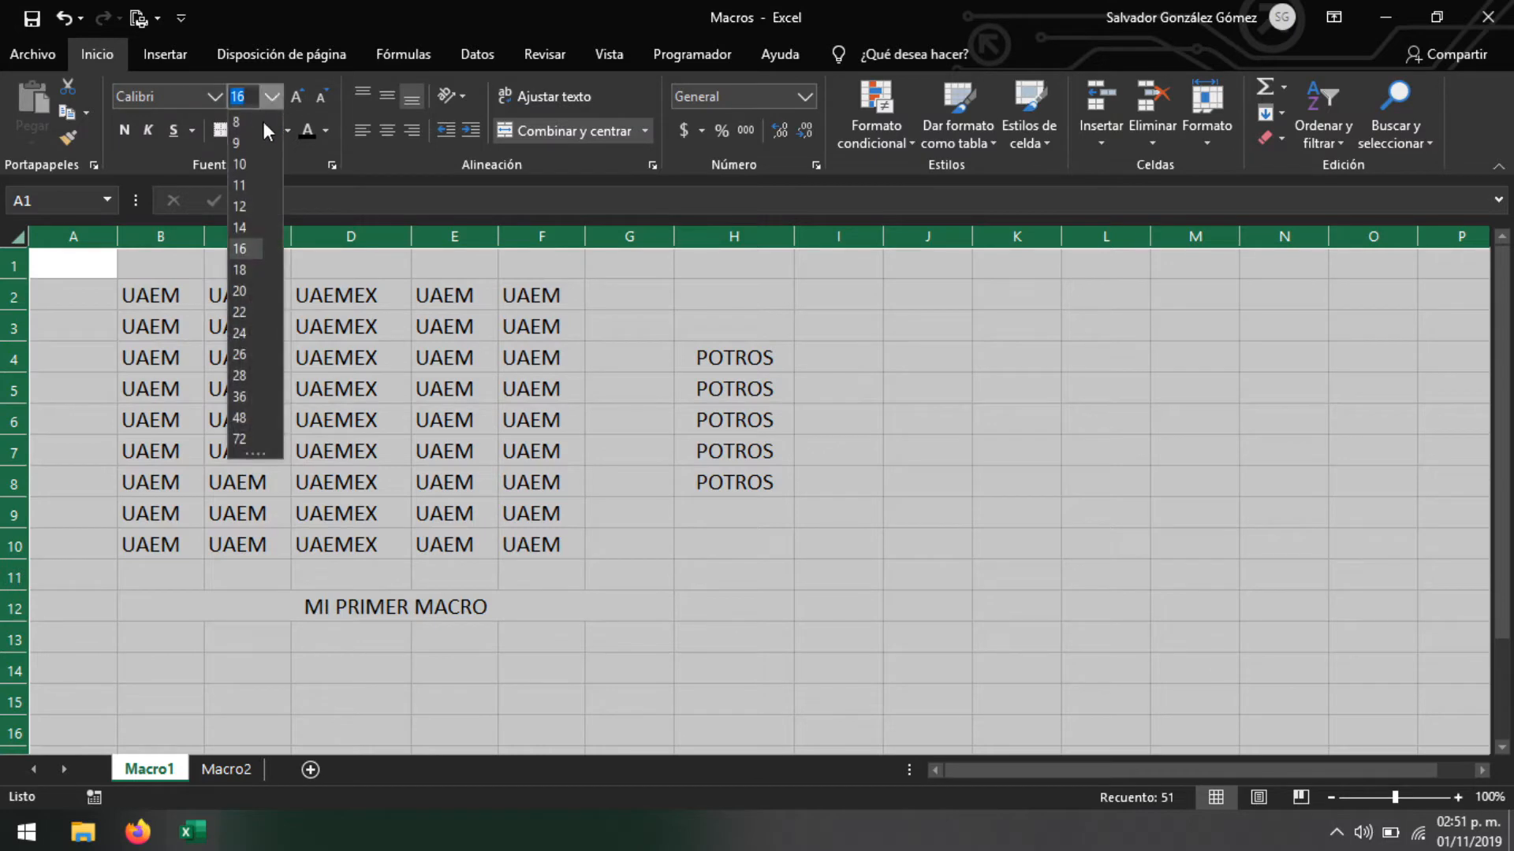
click(241, 186)
click(351, 436)
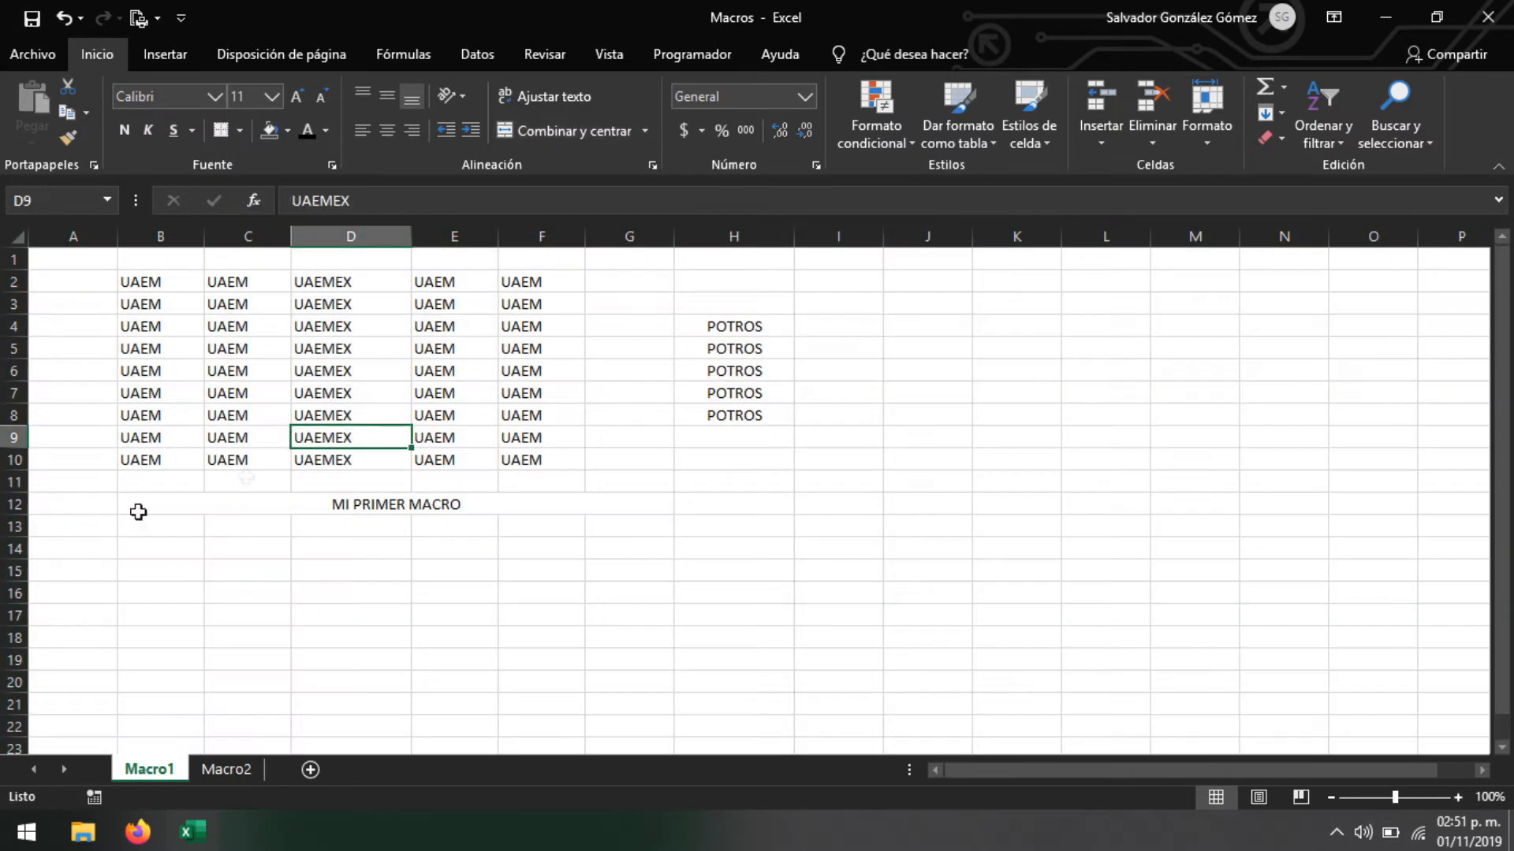
Delete the MI PRIMER MACRO title from row 12
drag(11, 494, 11, 492)
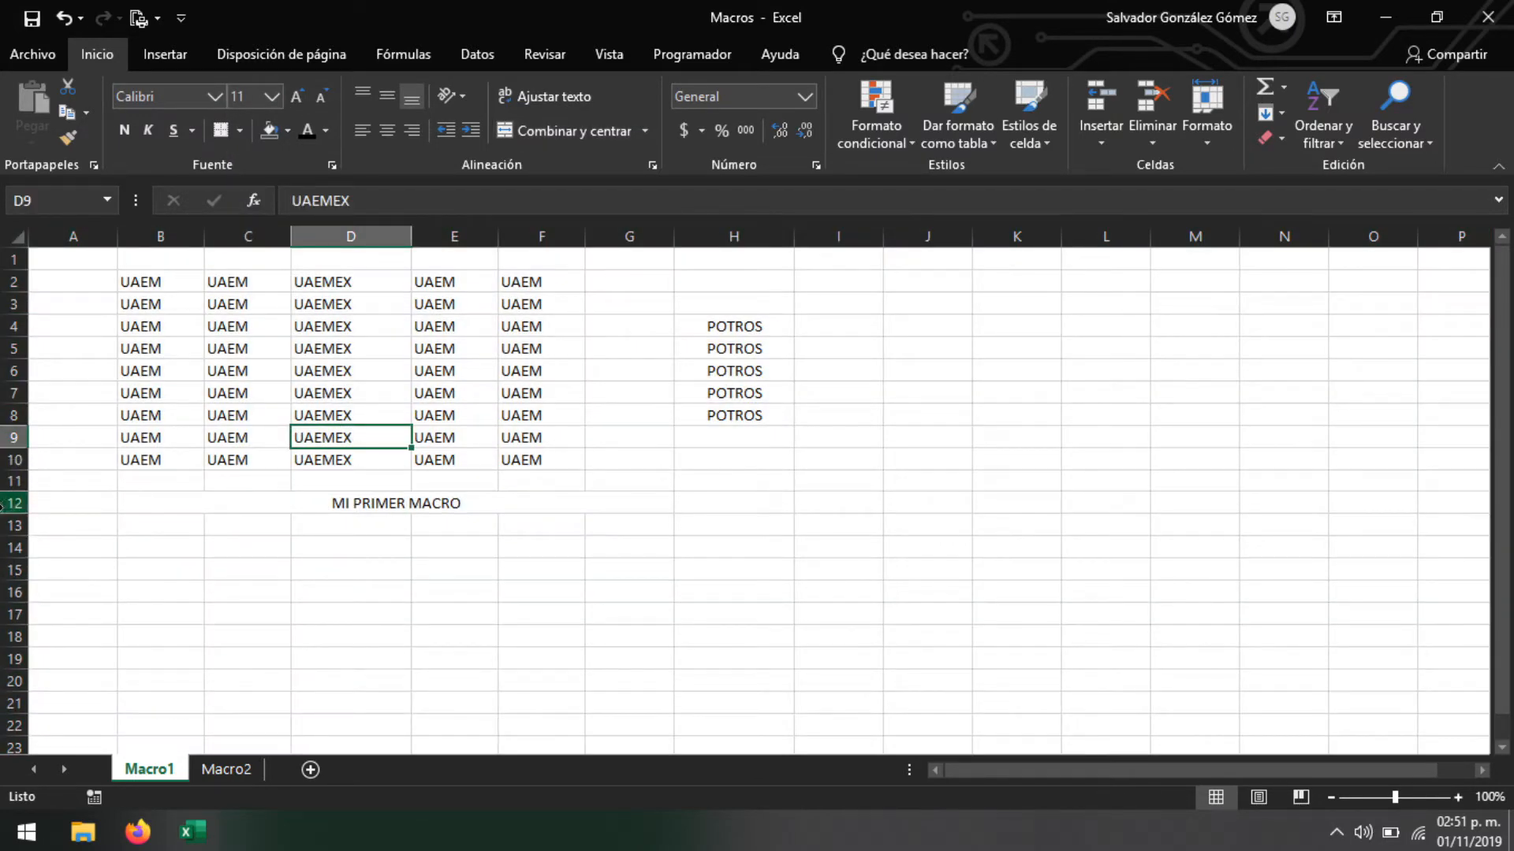
click(4, 505)
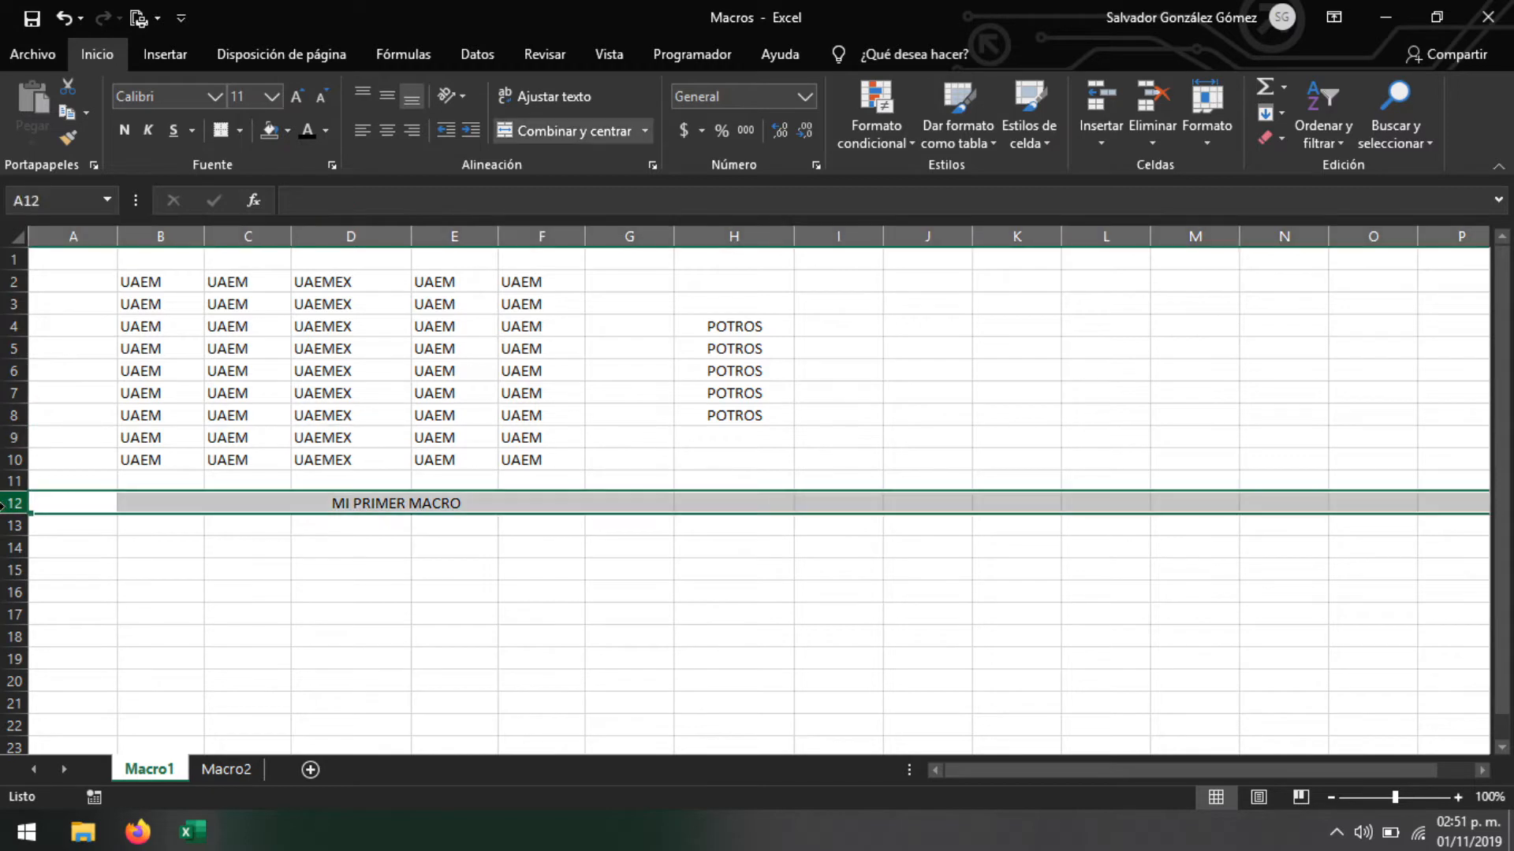
click(599, 463)
Check the list of available macros and close it without running any
click(689, 59)
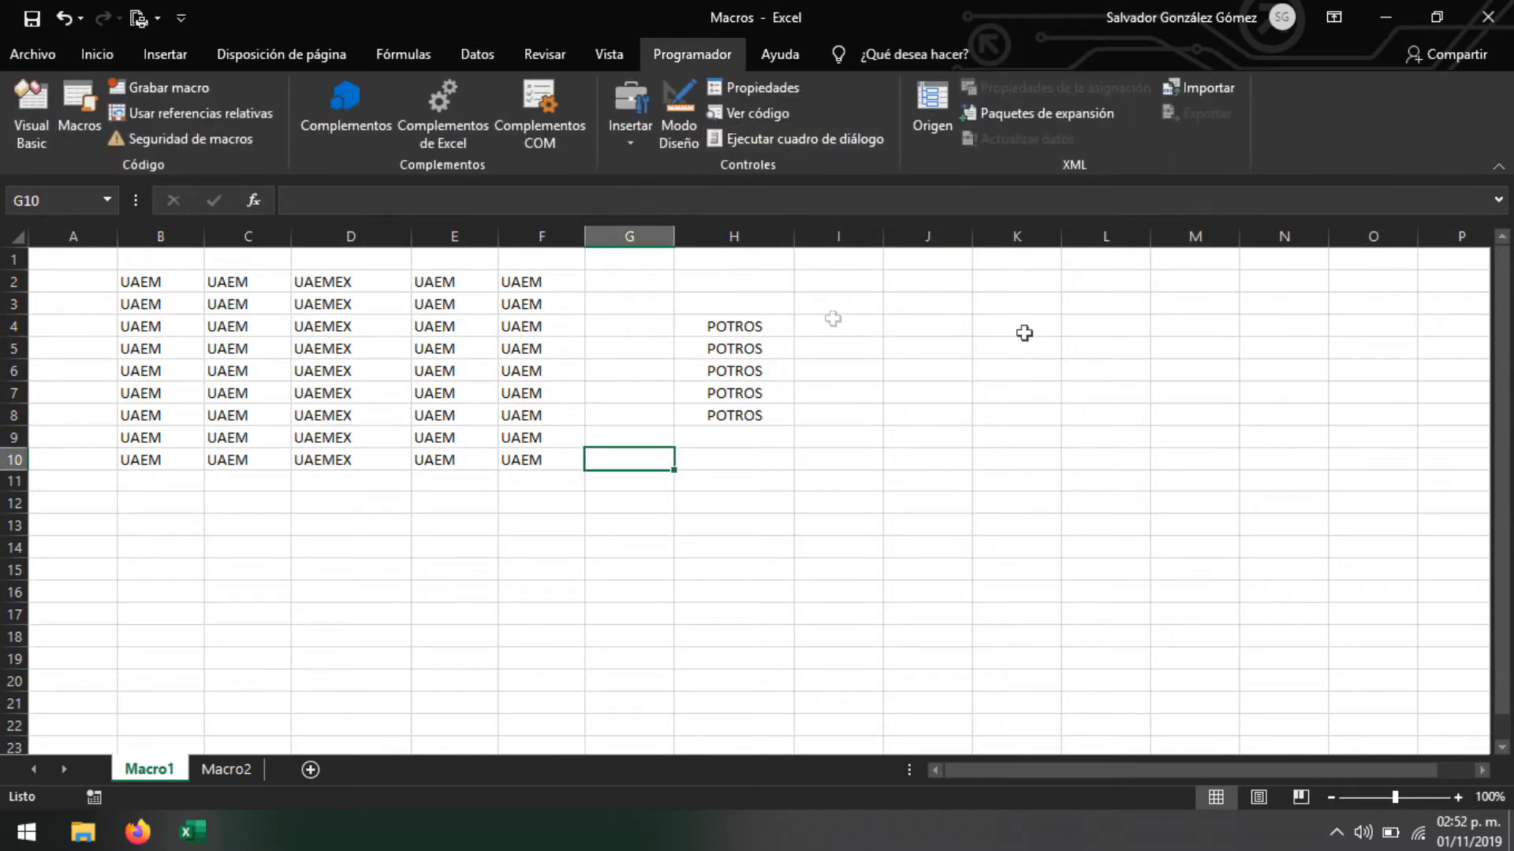
drag(838, 304, 1157, 480)
click(1155, 555)
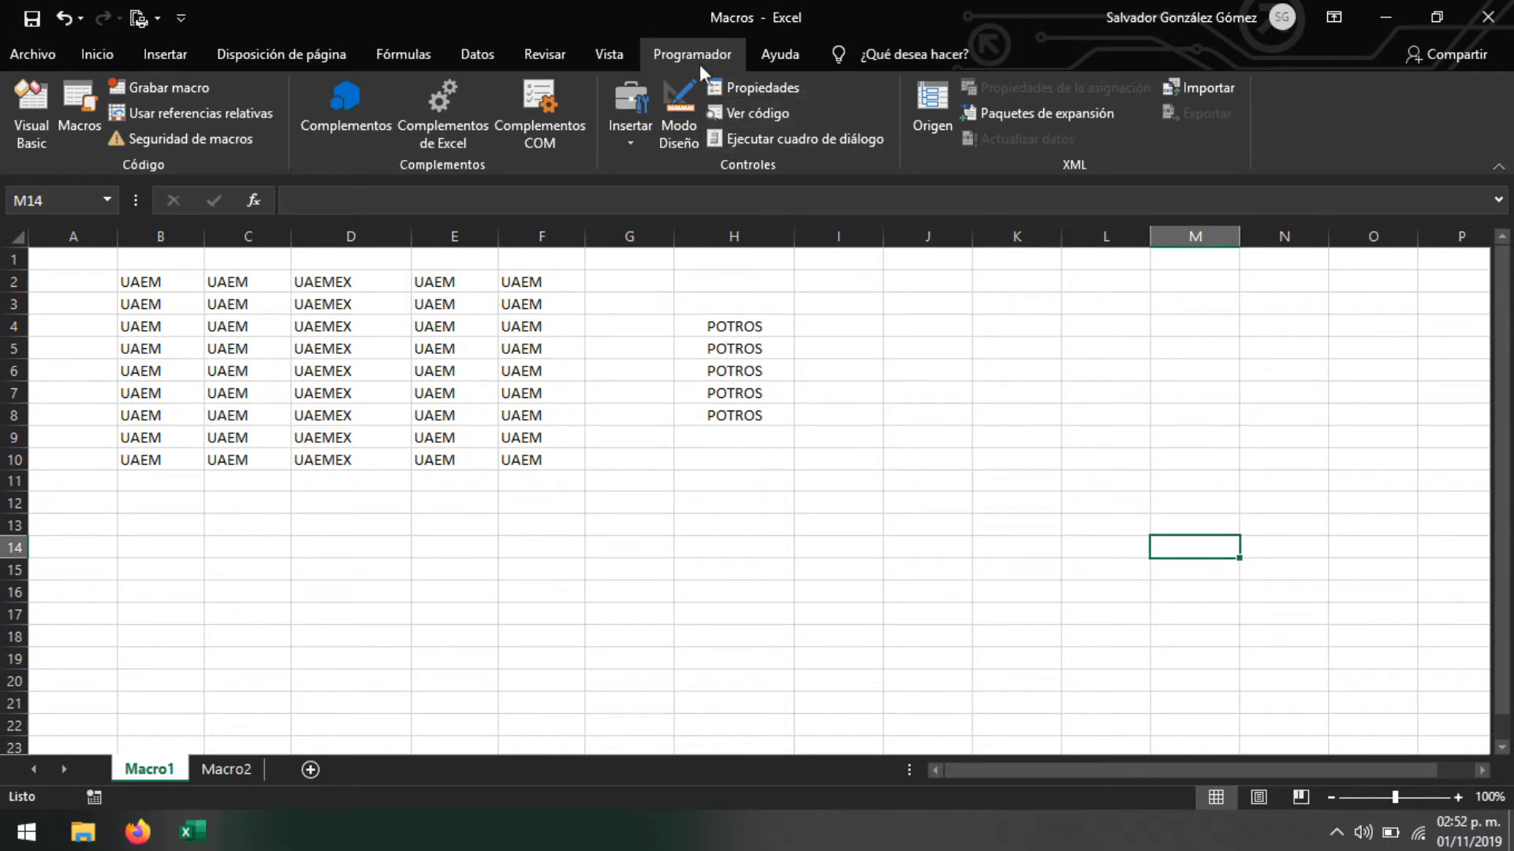
click(78, 111)
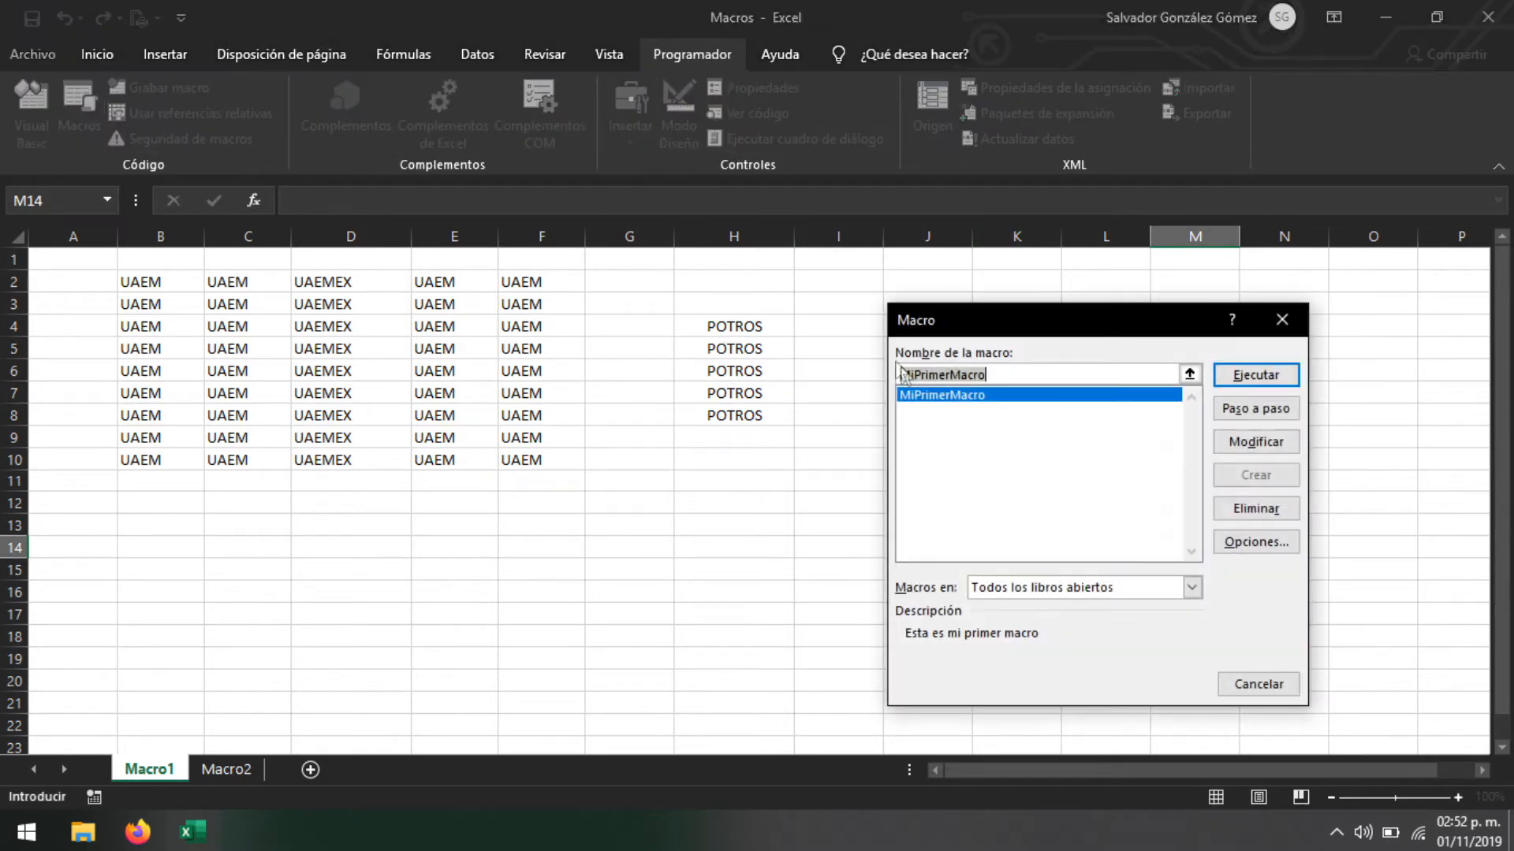
click(1282, 320)
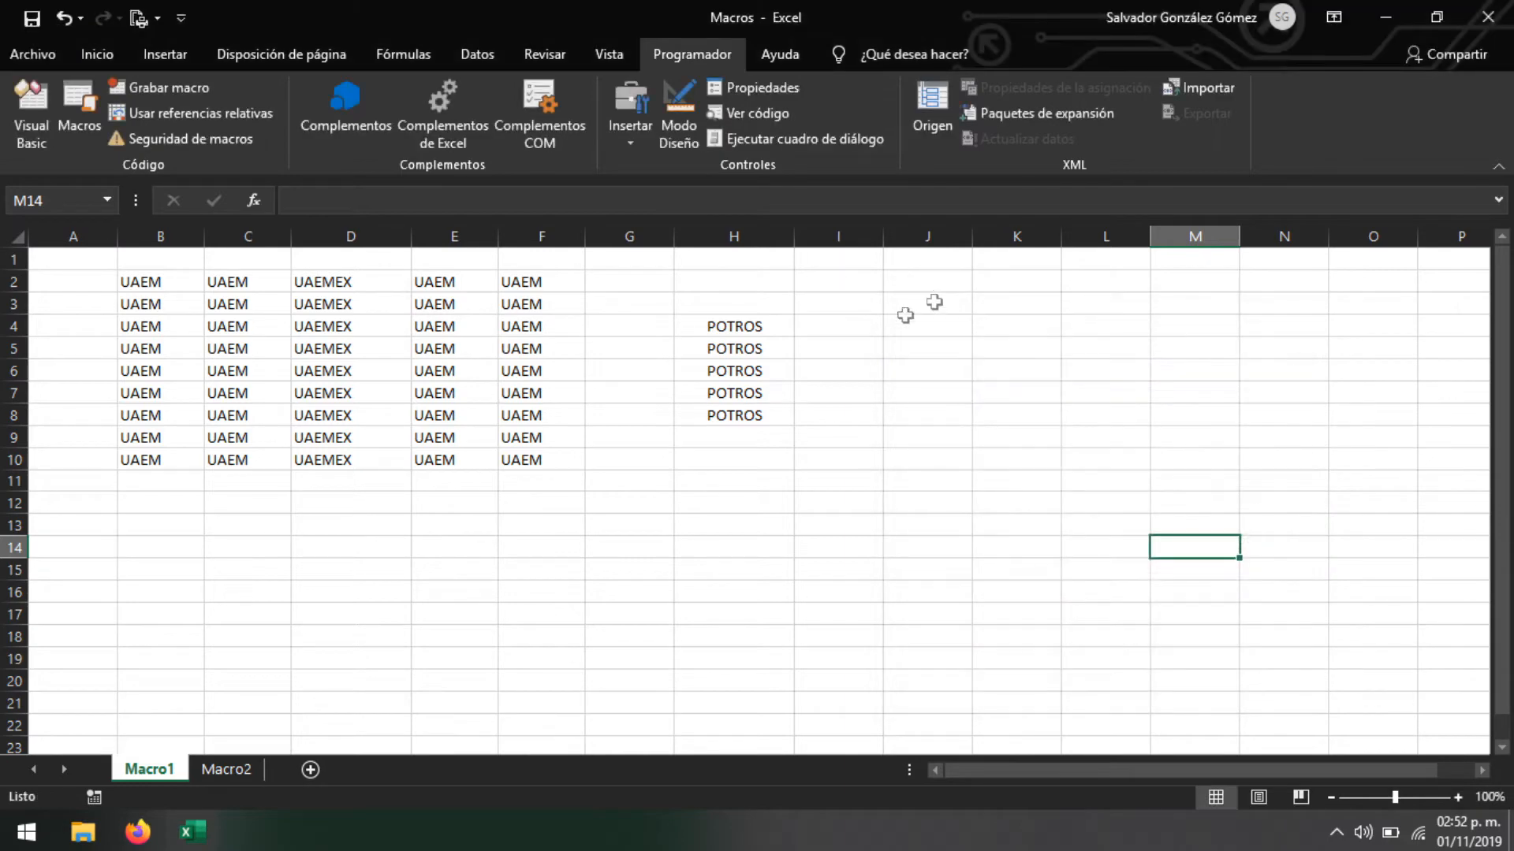
Draw a form control button about 4.66 cm wide and 1.77 cm high over cells I3:K6, beside the POTROS column
click(630, 138)
click(633, 11)
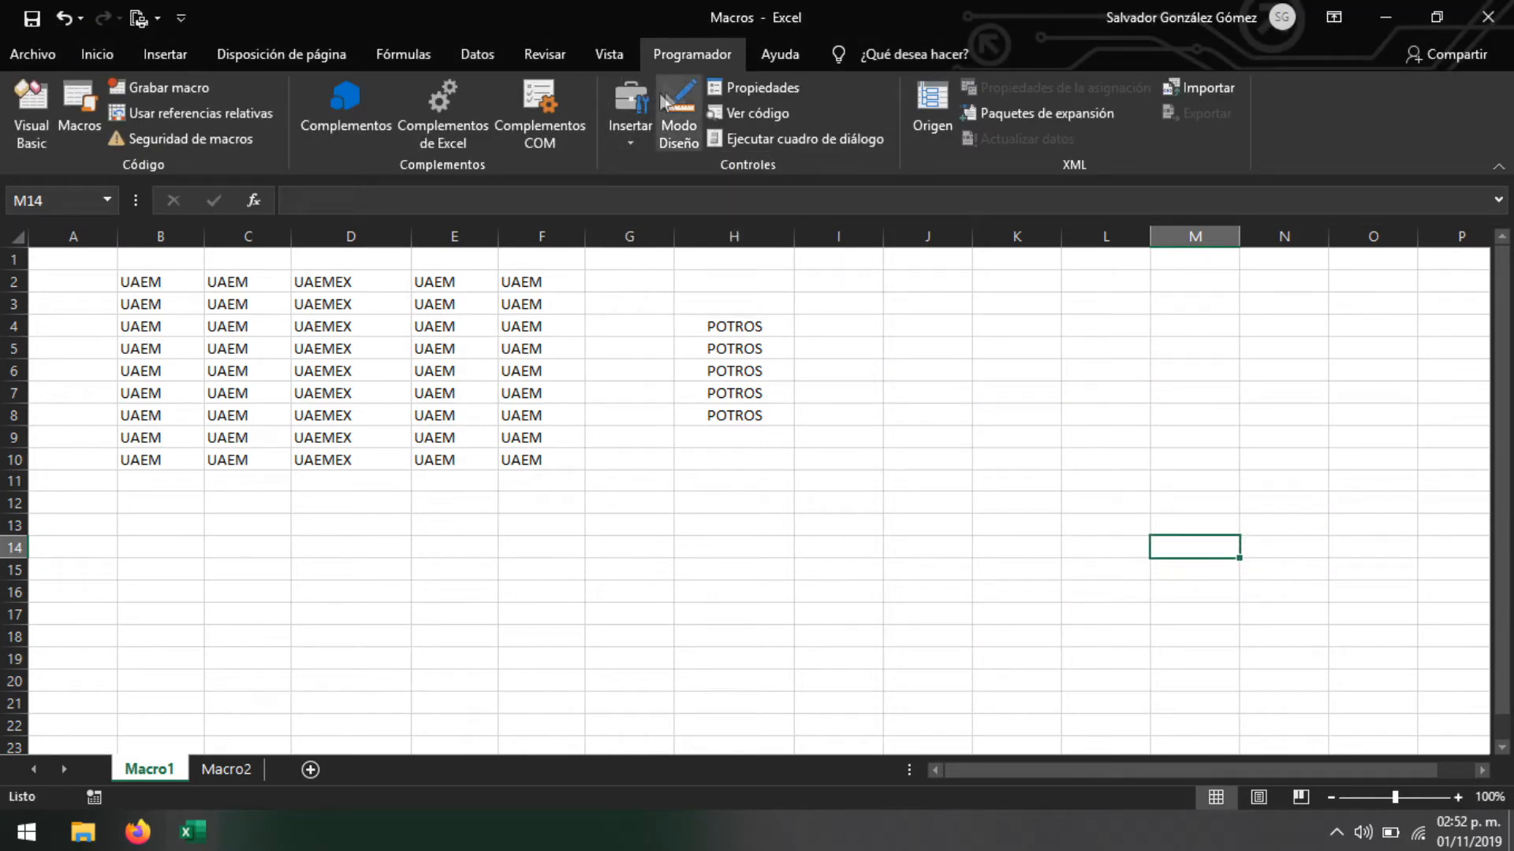
click(637, 134)
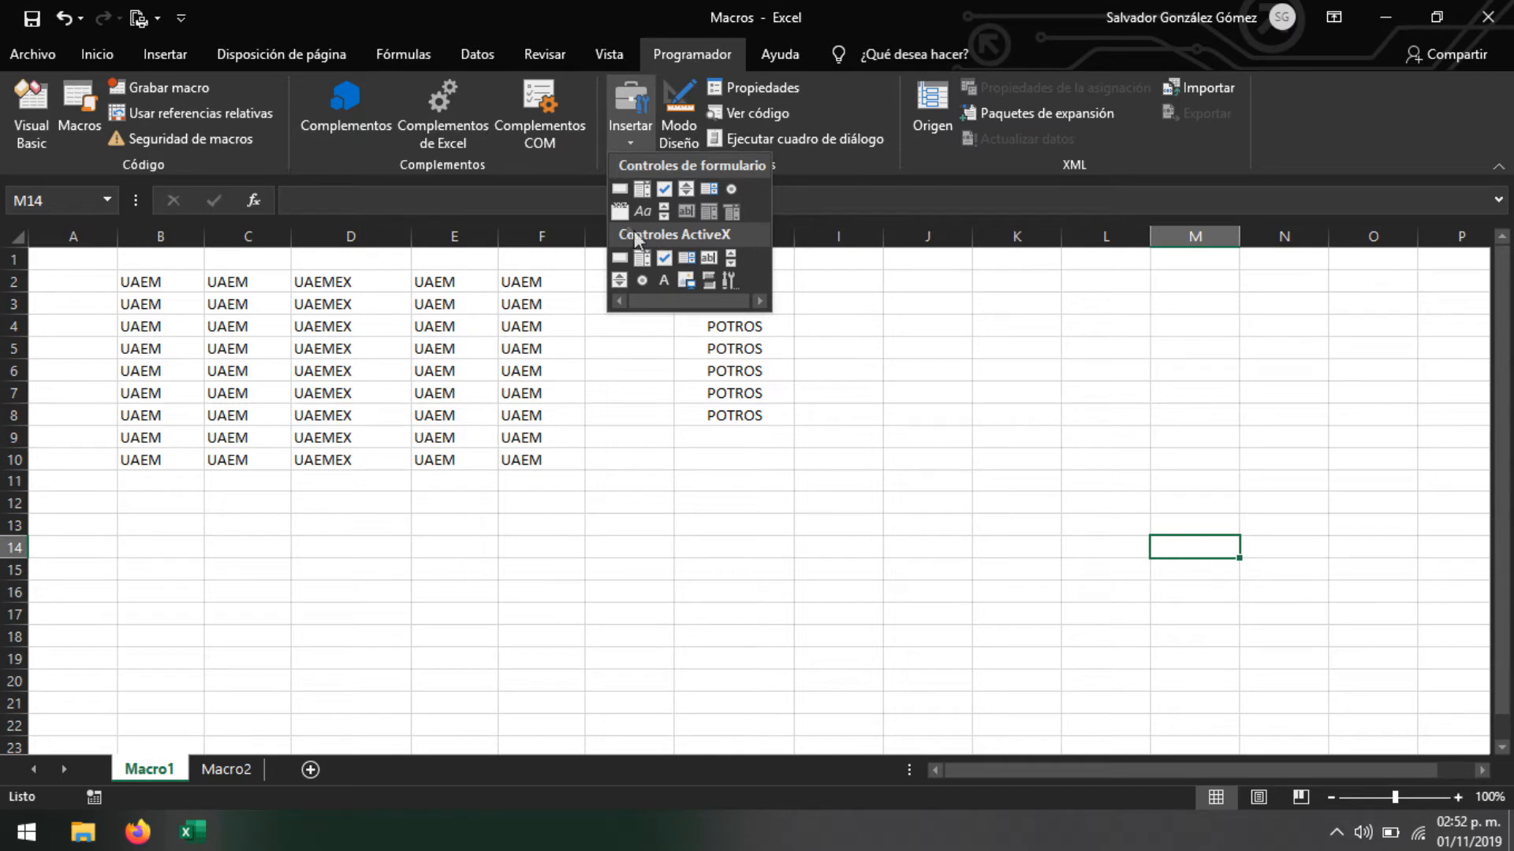
click(620, 192)
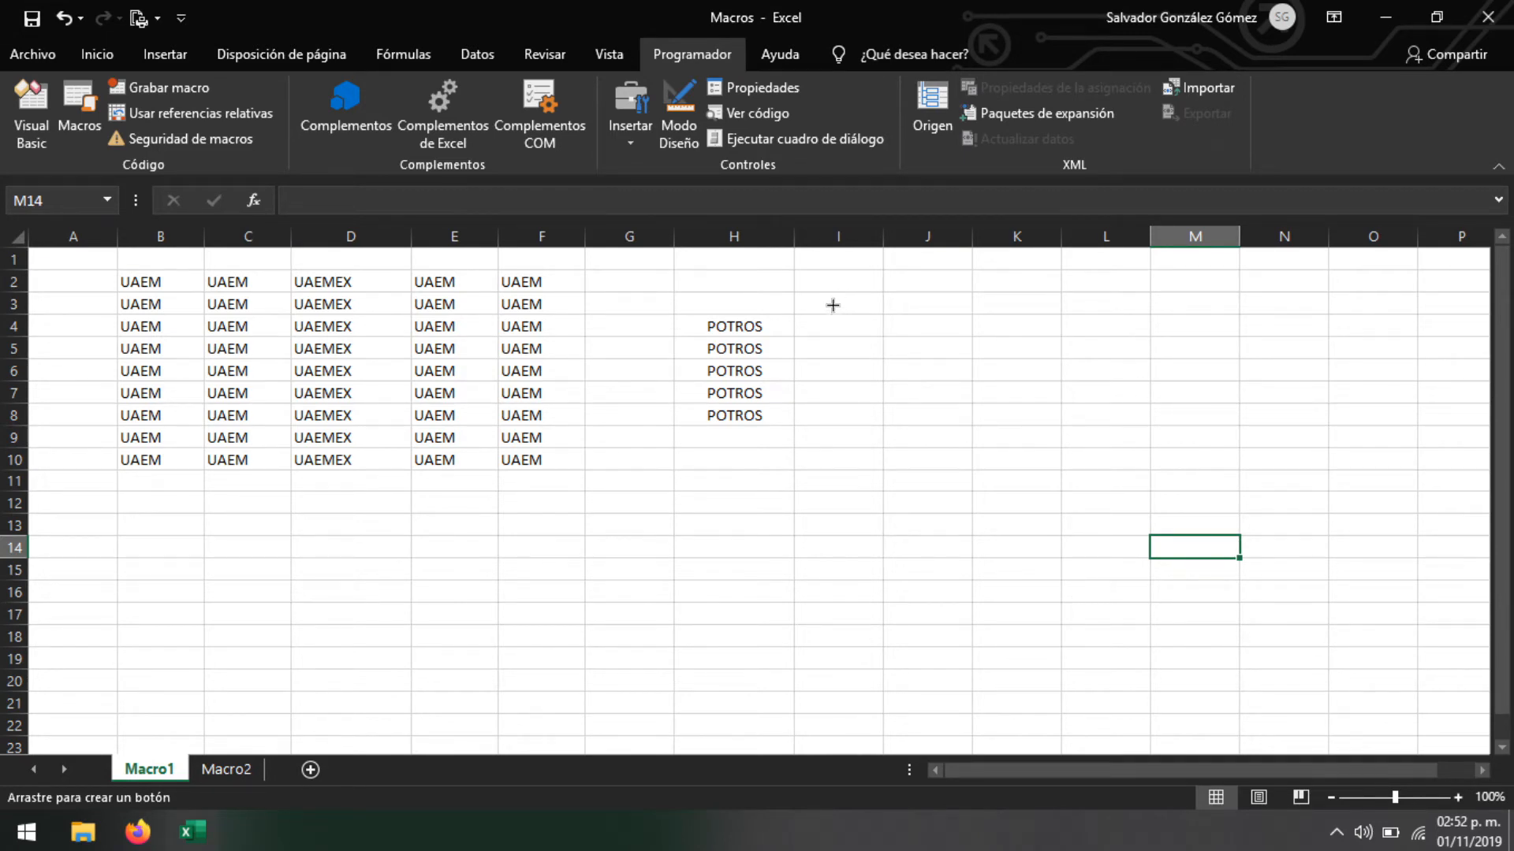
mouse_move(832, 305)
mouse_down()
mouse_move(939, 371)
mouse_move(1033, 334)
mouse_move(980, 422)
mouse_move(951, 274)
mouse_move(1016, 441)
mouse_move(1210, 410)
mouse_up()
drag(1166, 460, 1029, 380)
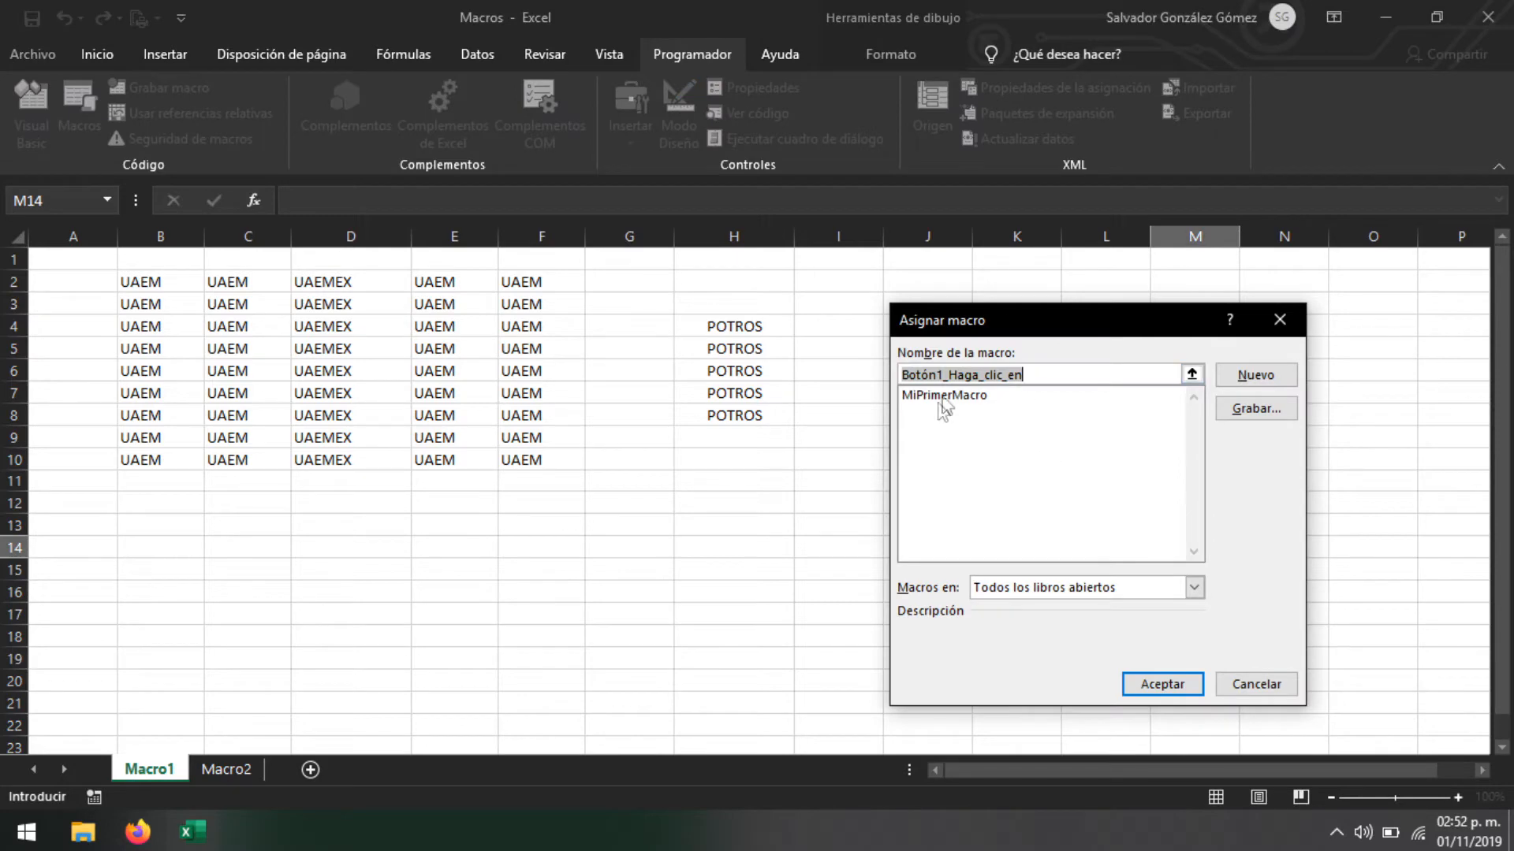
Assign the MiPrimerMacro macro to the new button
drag(1040, 331, 593, 296)
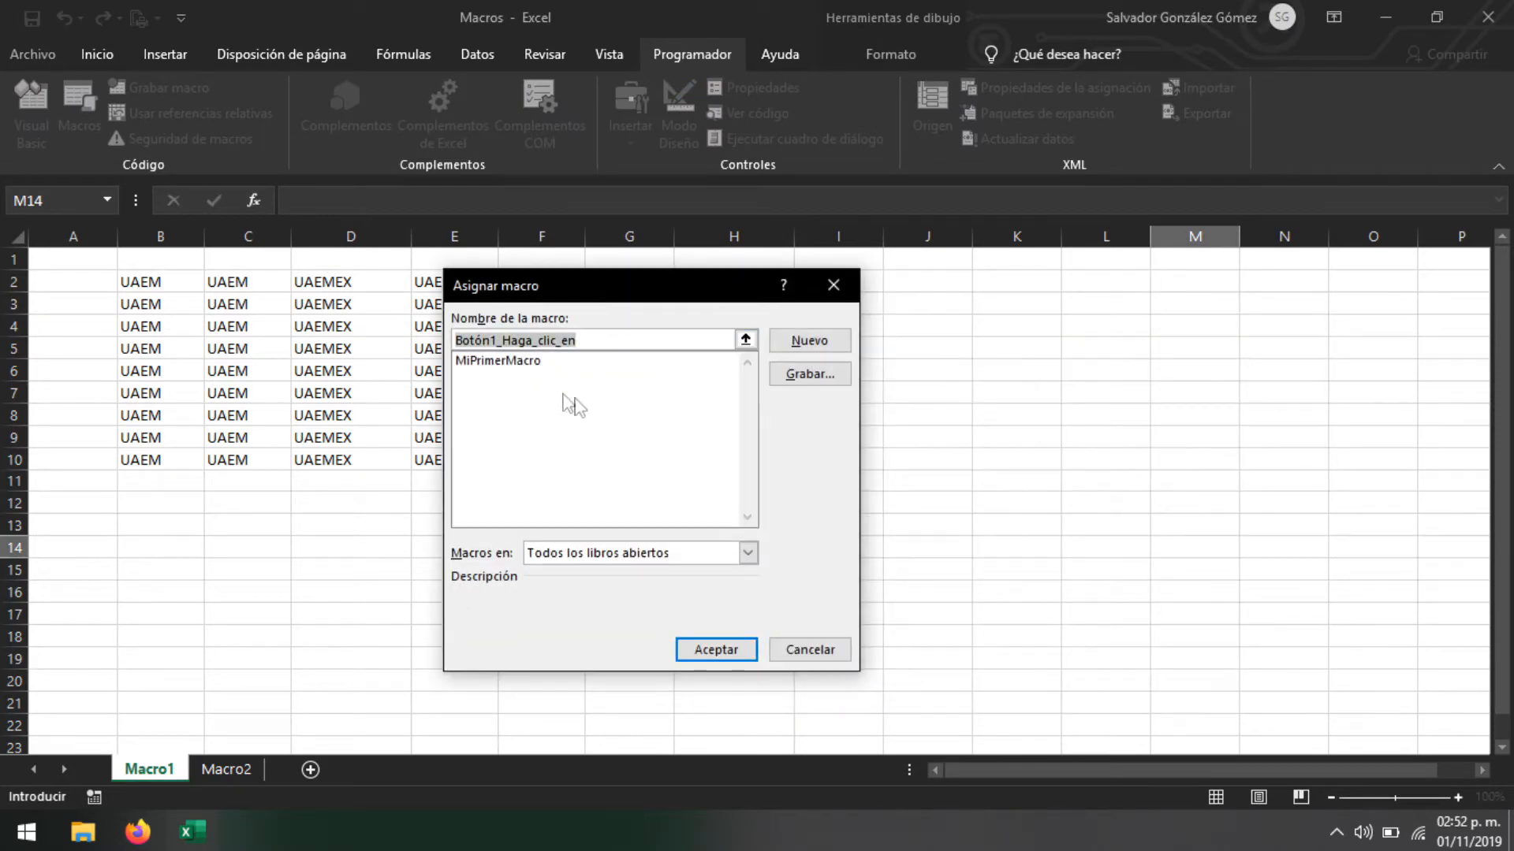
click(502, 364)
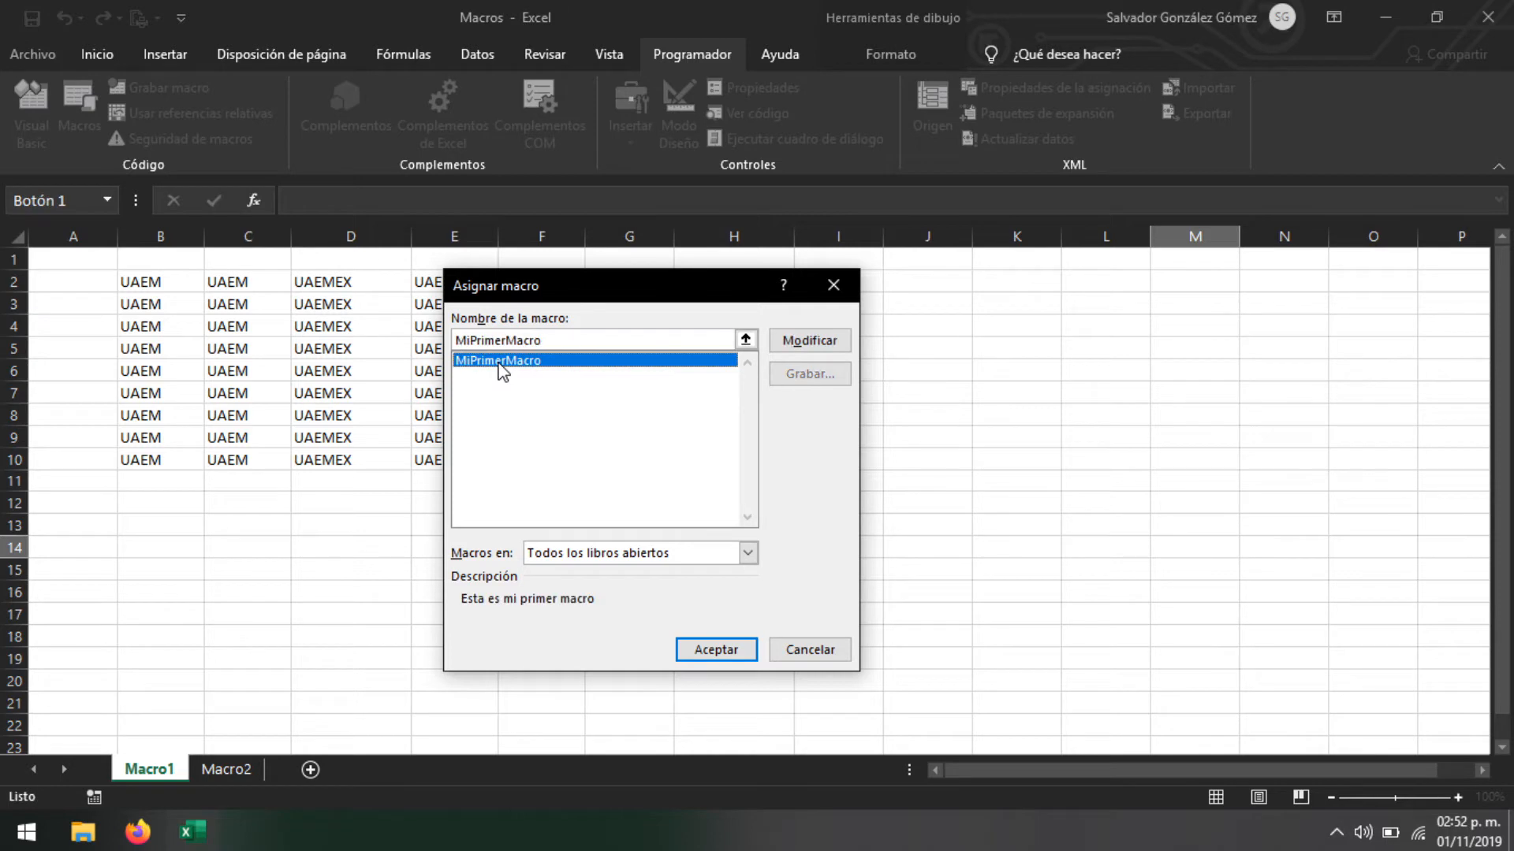
click(716, 651)
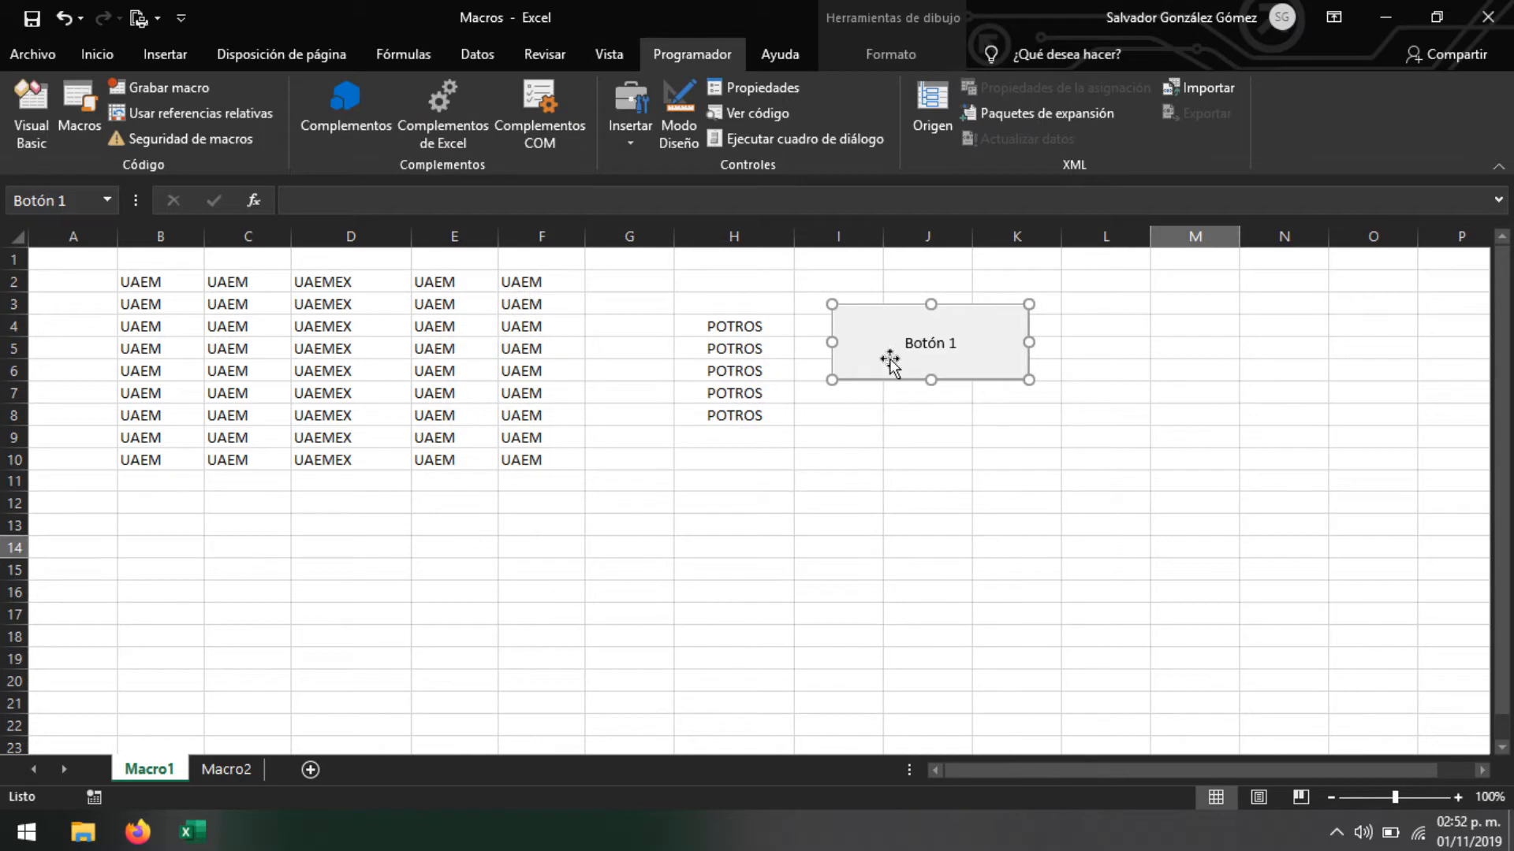
Replace the button's label with MI PRIMER MACRO
click(957, 344)
click(956, 344)
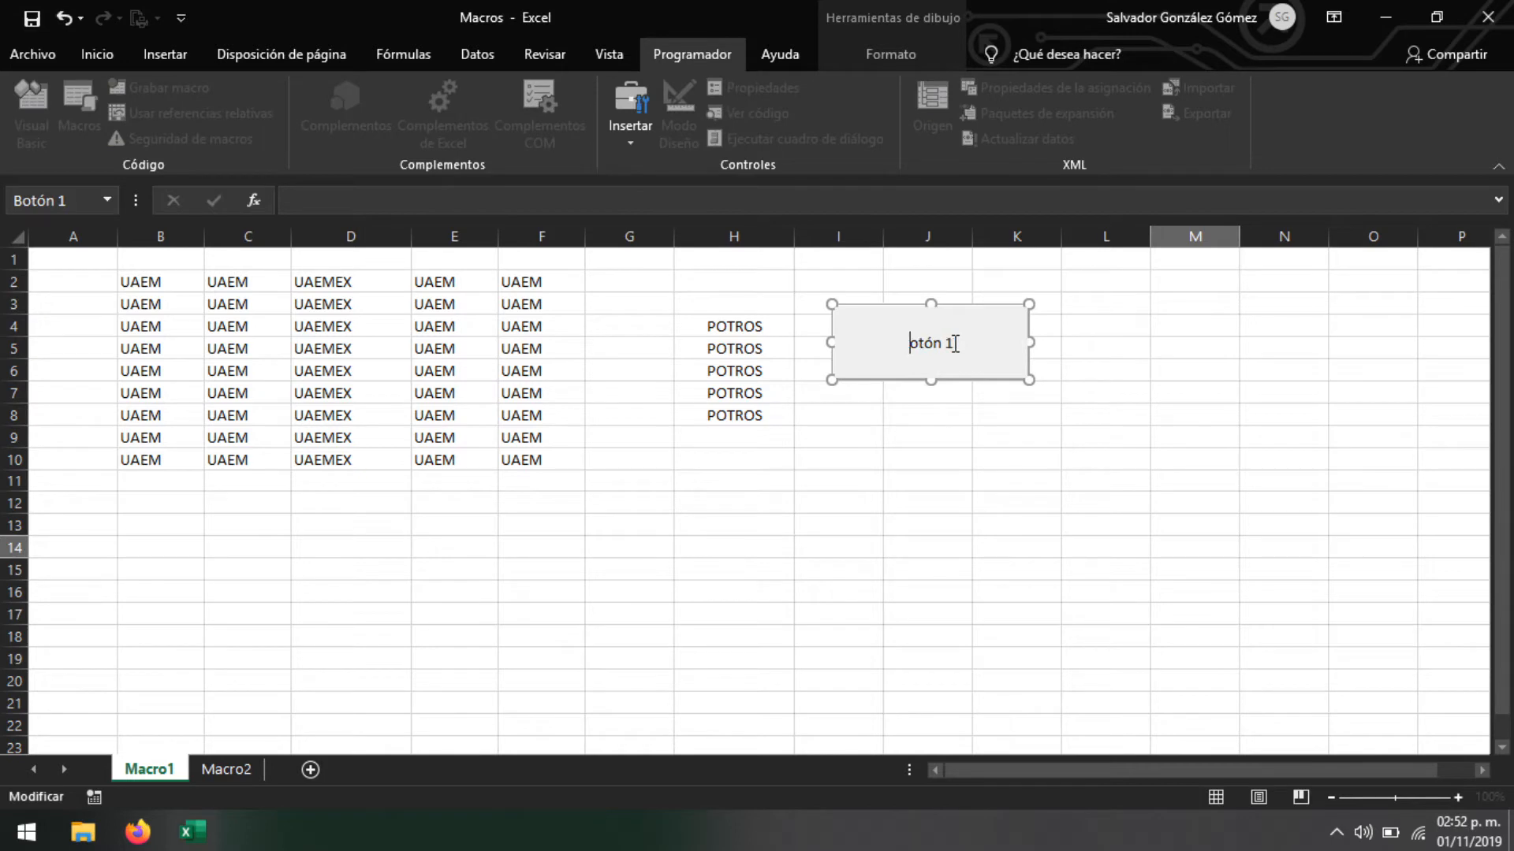
key(ctrl+a)
key(BackSpace)
text(MI PRIMER MACRO)
click(1091, 444)
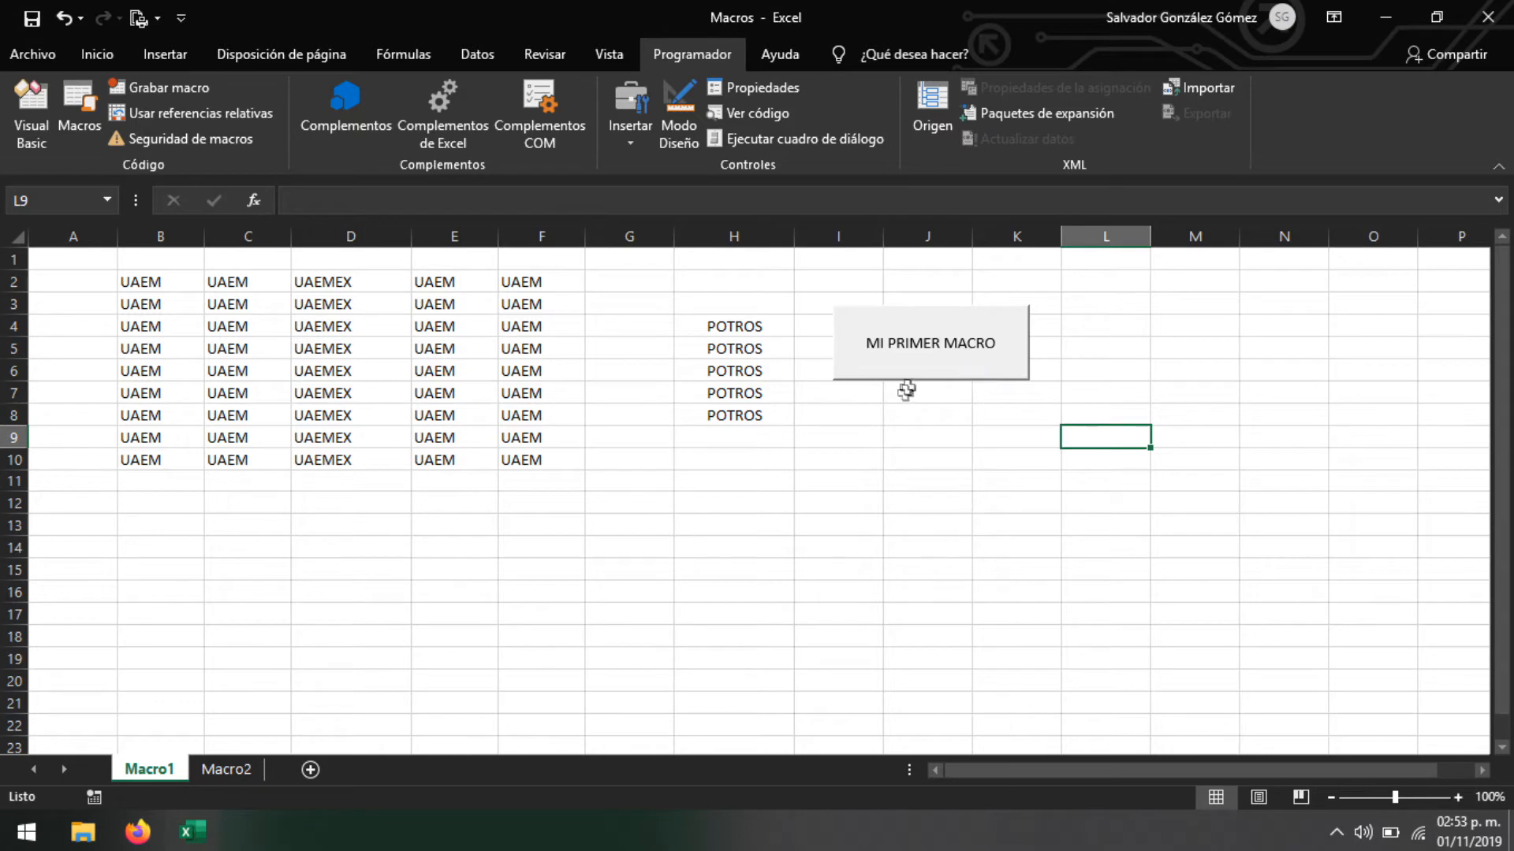
Examine the button's formatting options and check which macro is assigned to it
right_click(1004, 362)
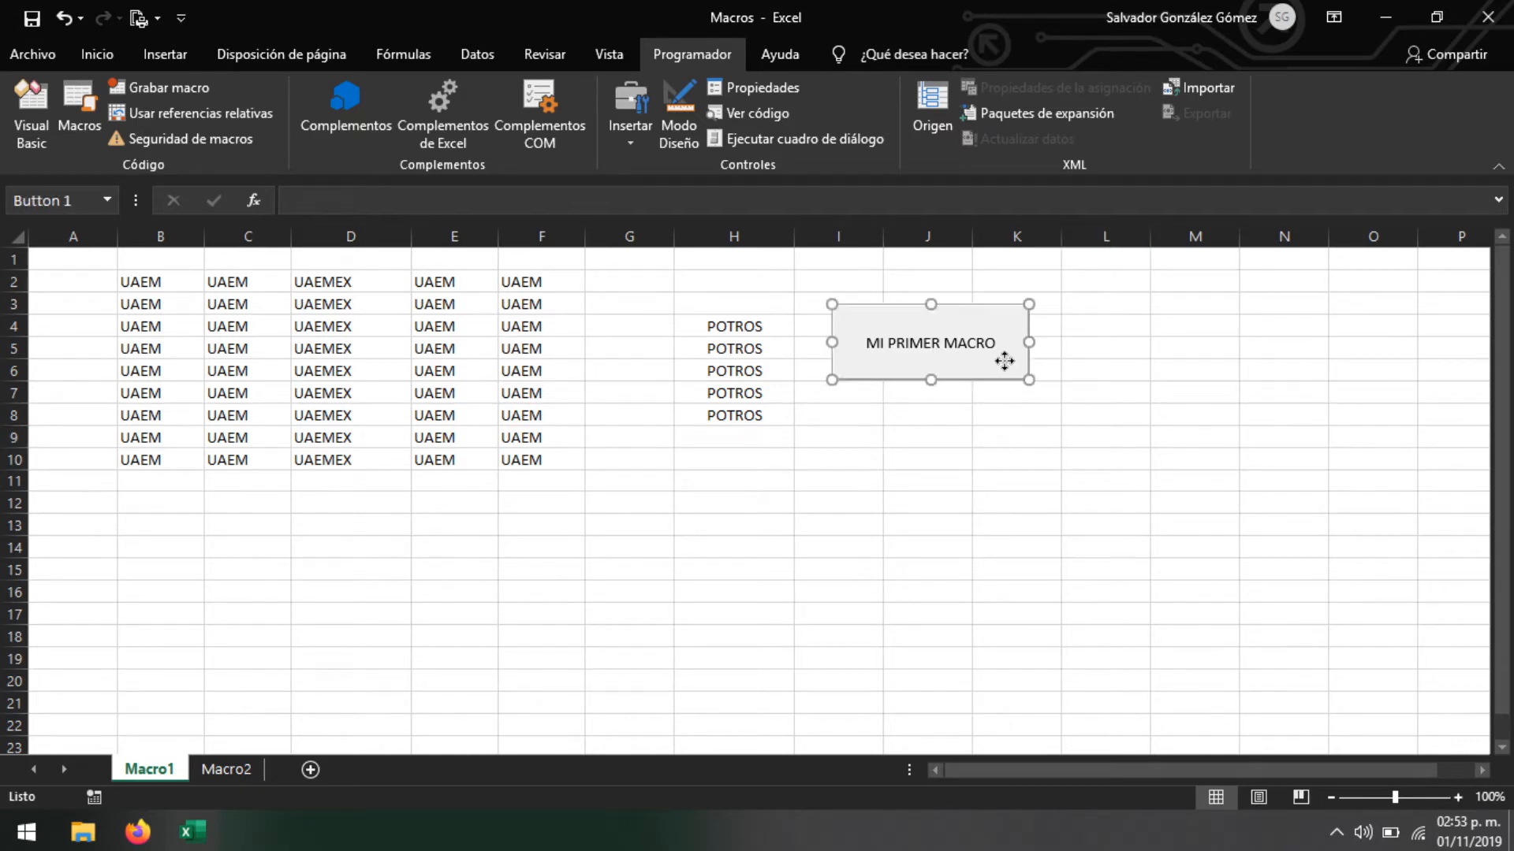
click(994, 4)
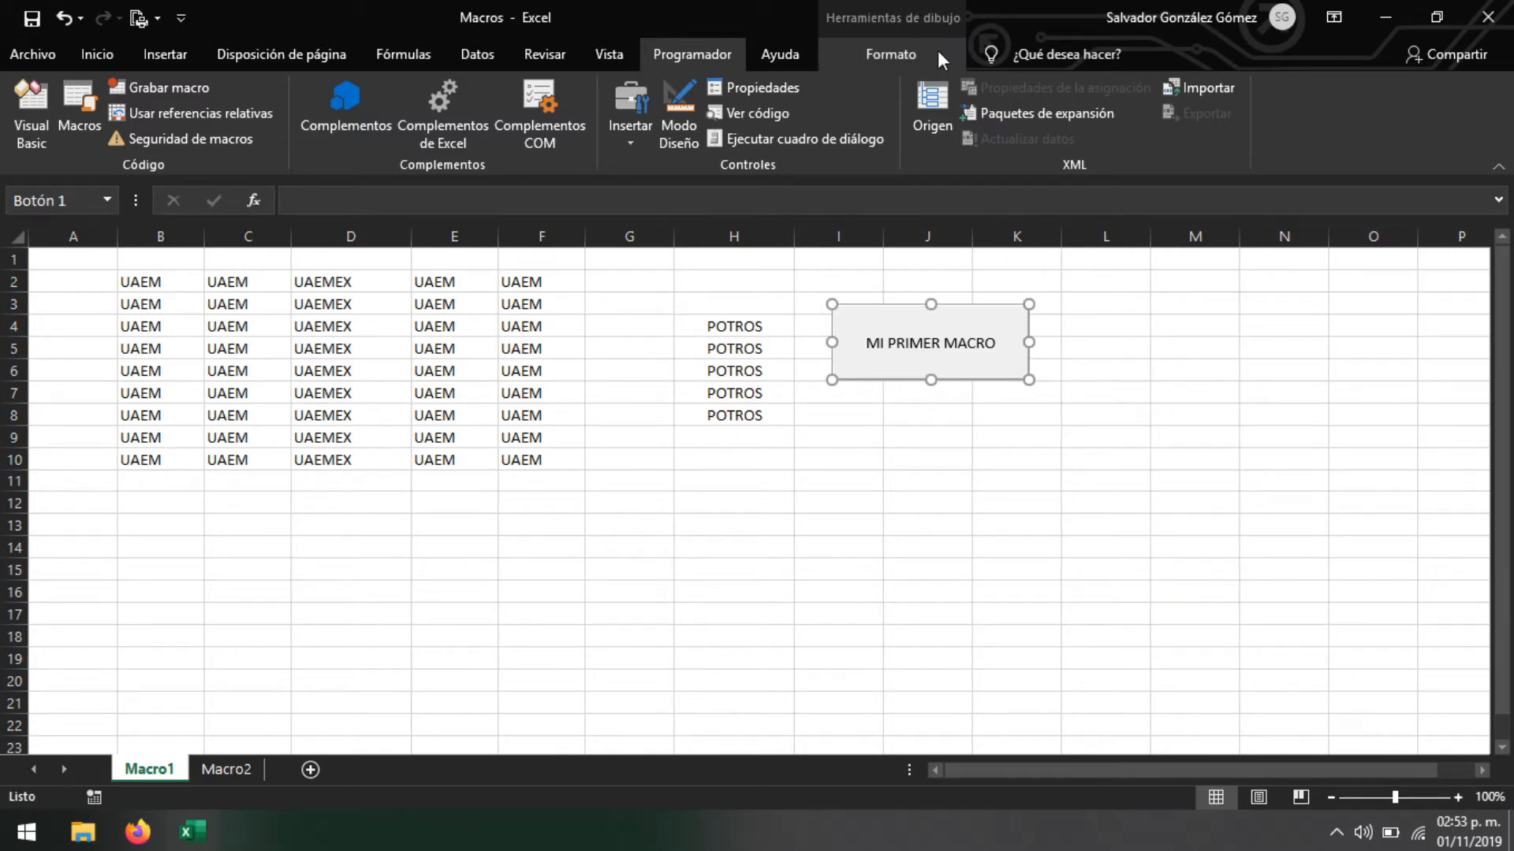
click(938, 51)
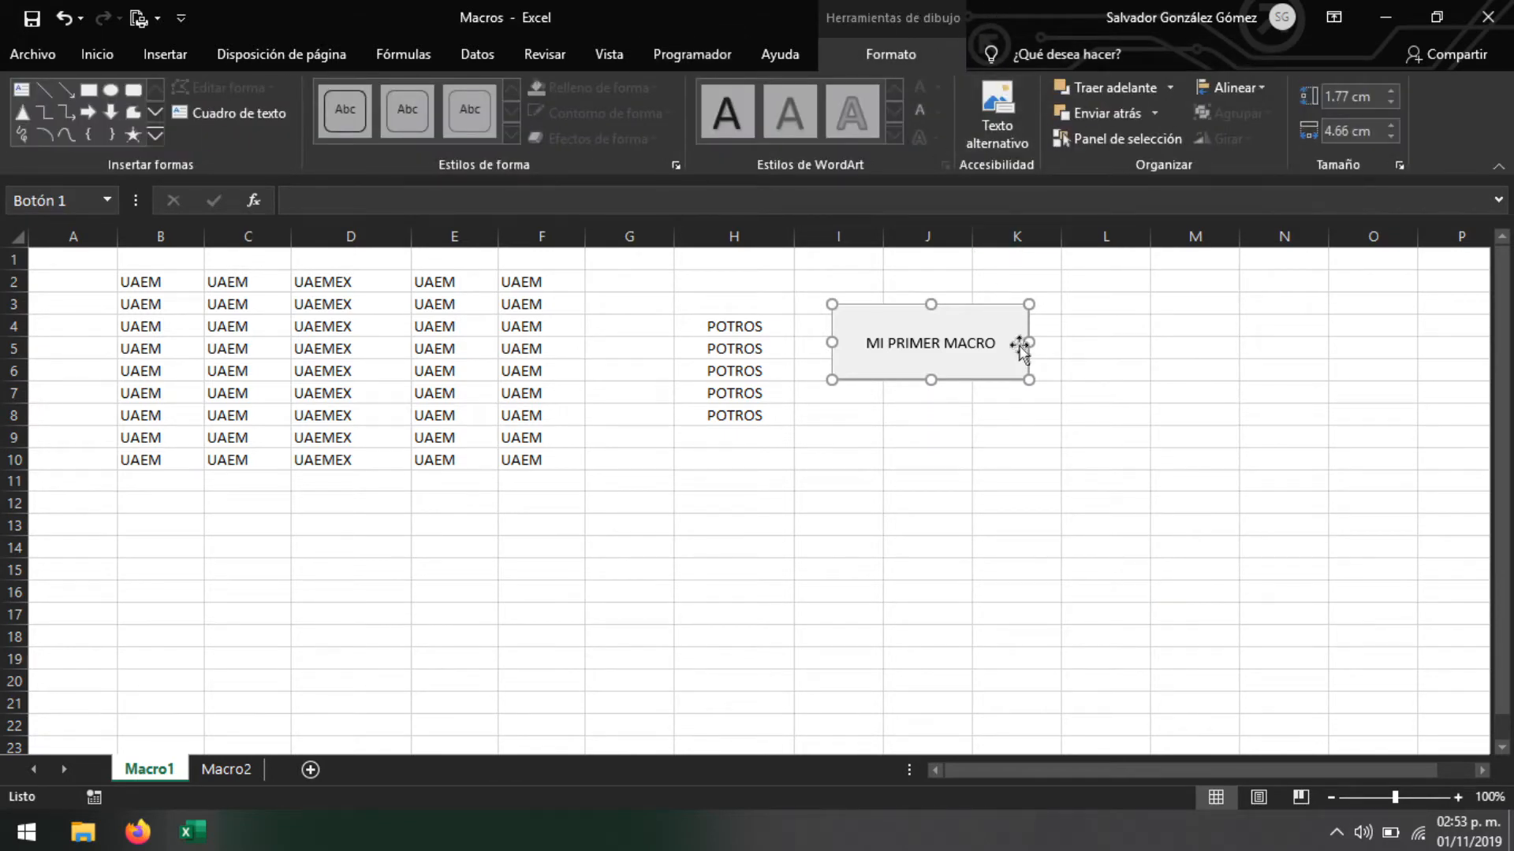
right_click(1001, 319)
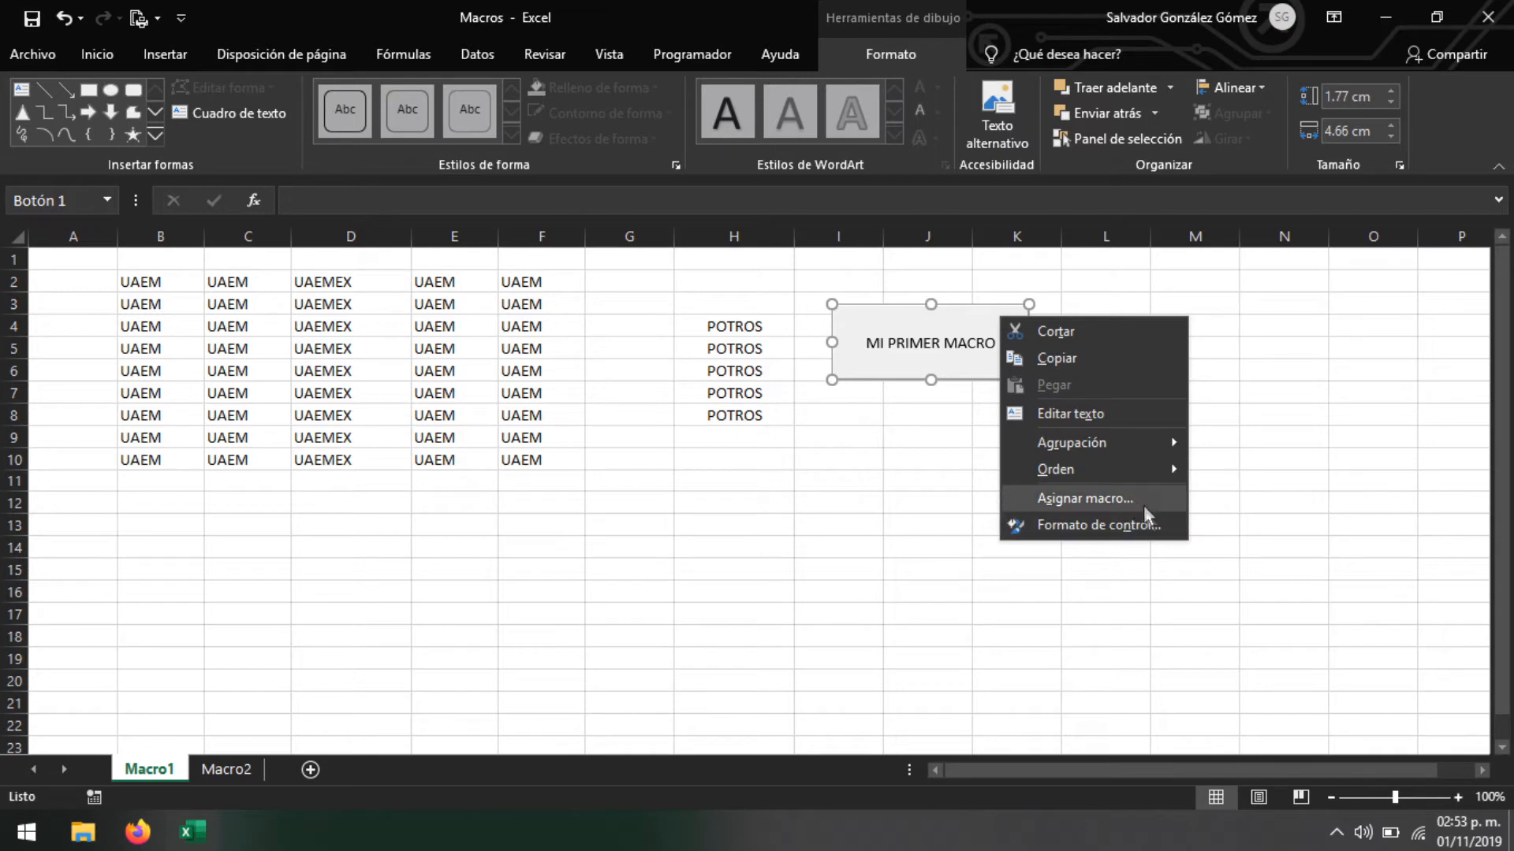
click(1091, 504)
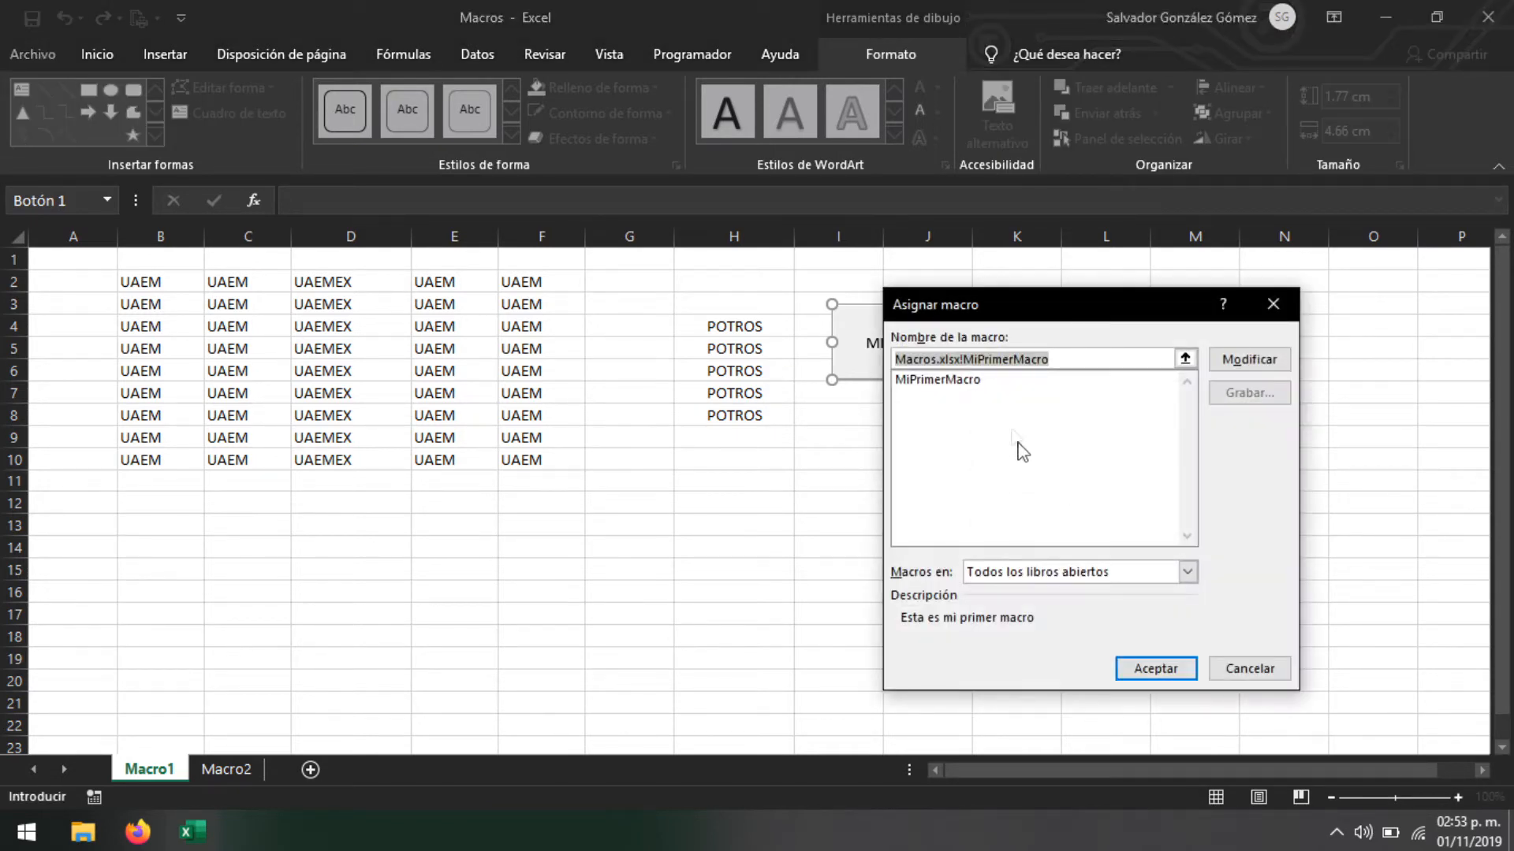
click(1273, 304)
click(946, 451)
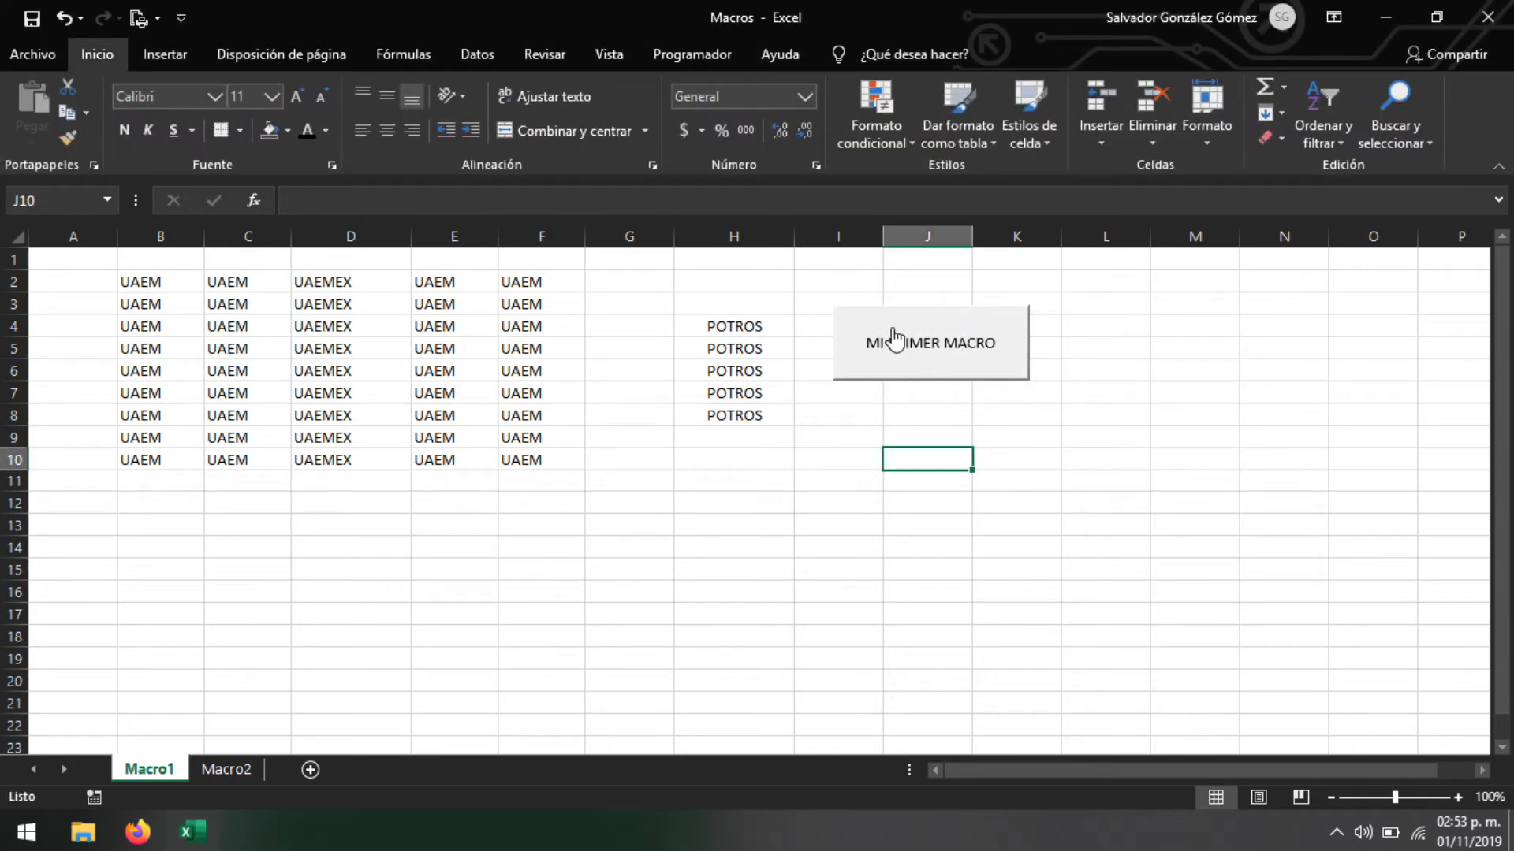
Move the MI PRIMER MACRO button slightly up and toward the POTROS column, over cells I2:K5
right_click(961, 375)
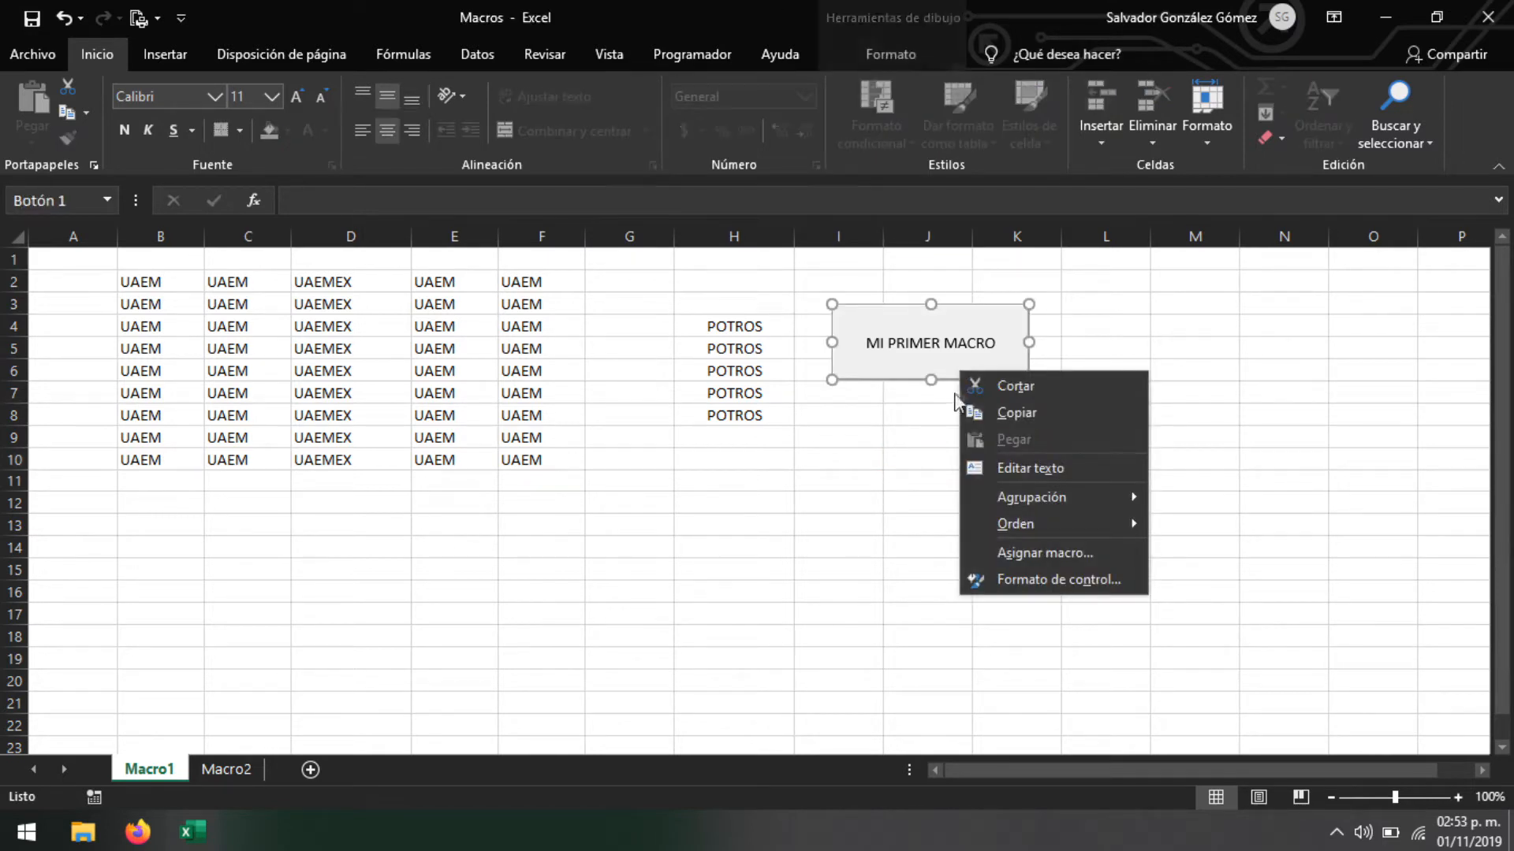
click(894, 307)
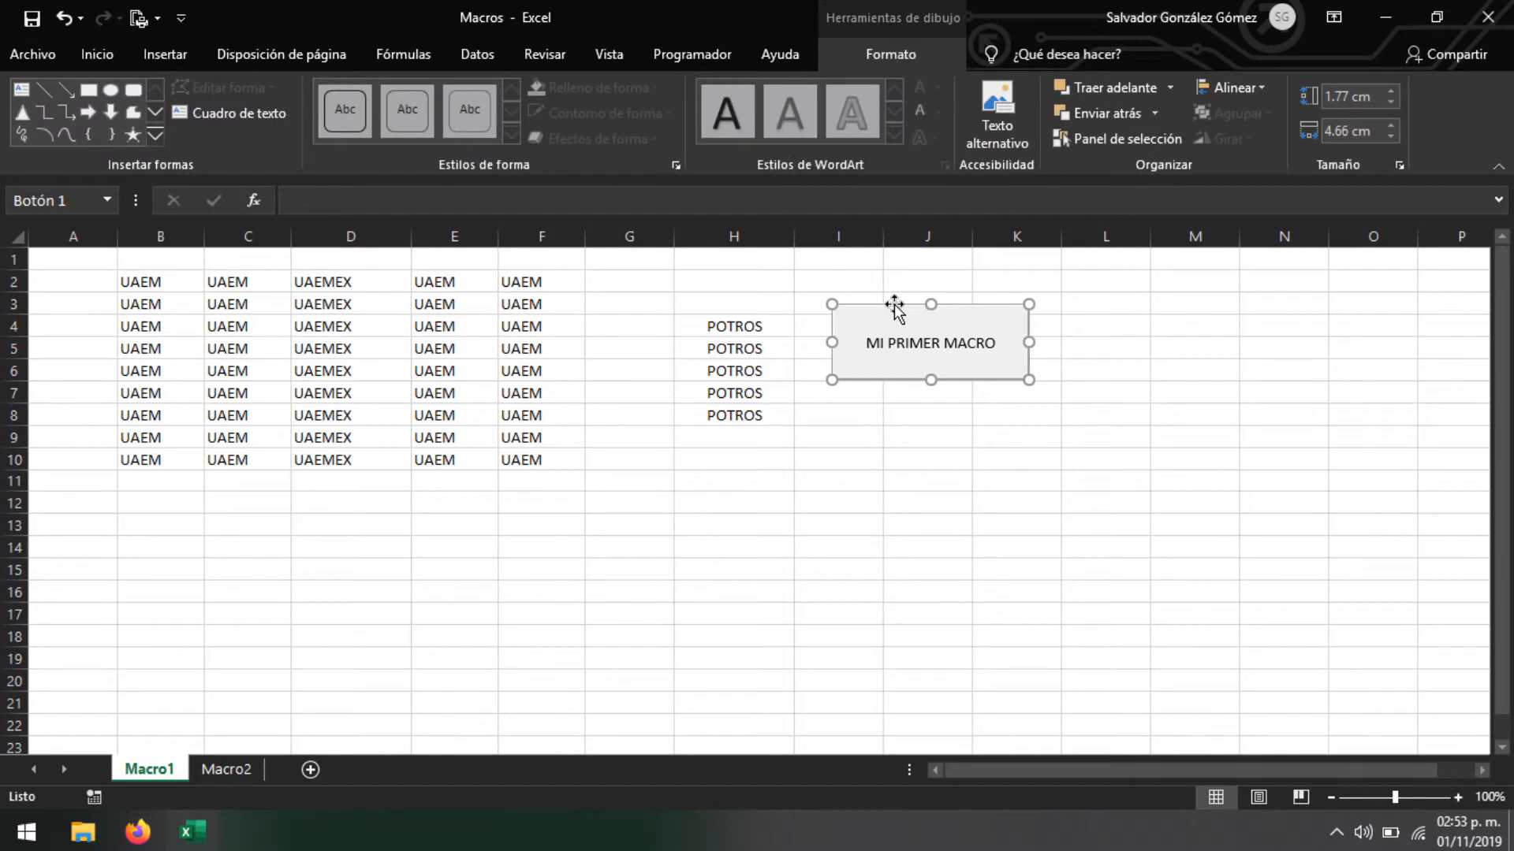
drag(894, 307, 875, 274)
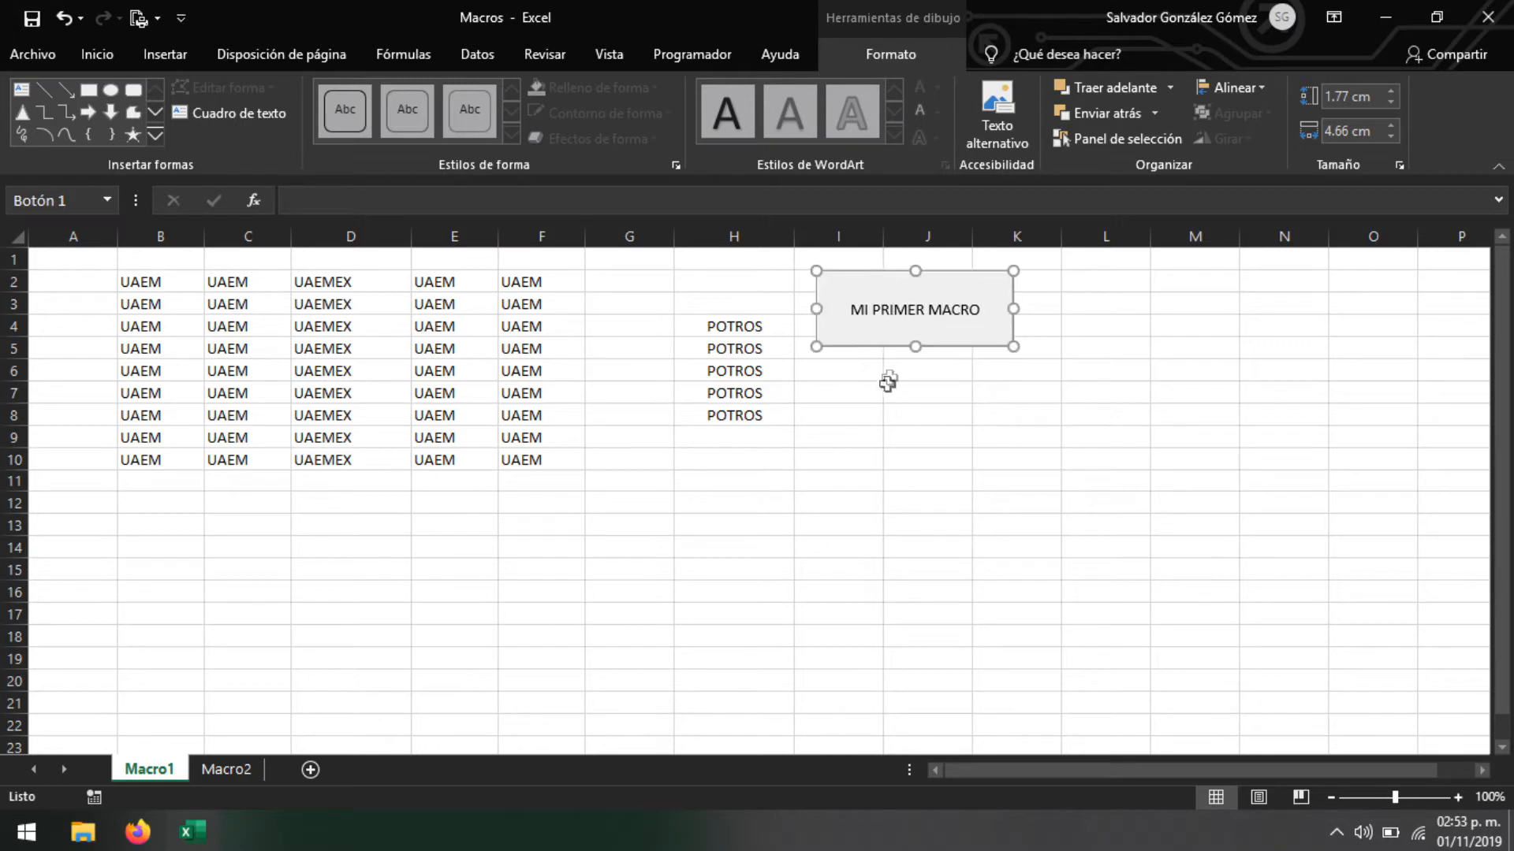
click(1076, 478)
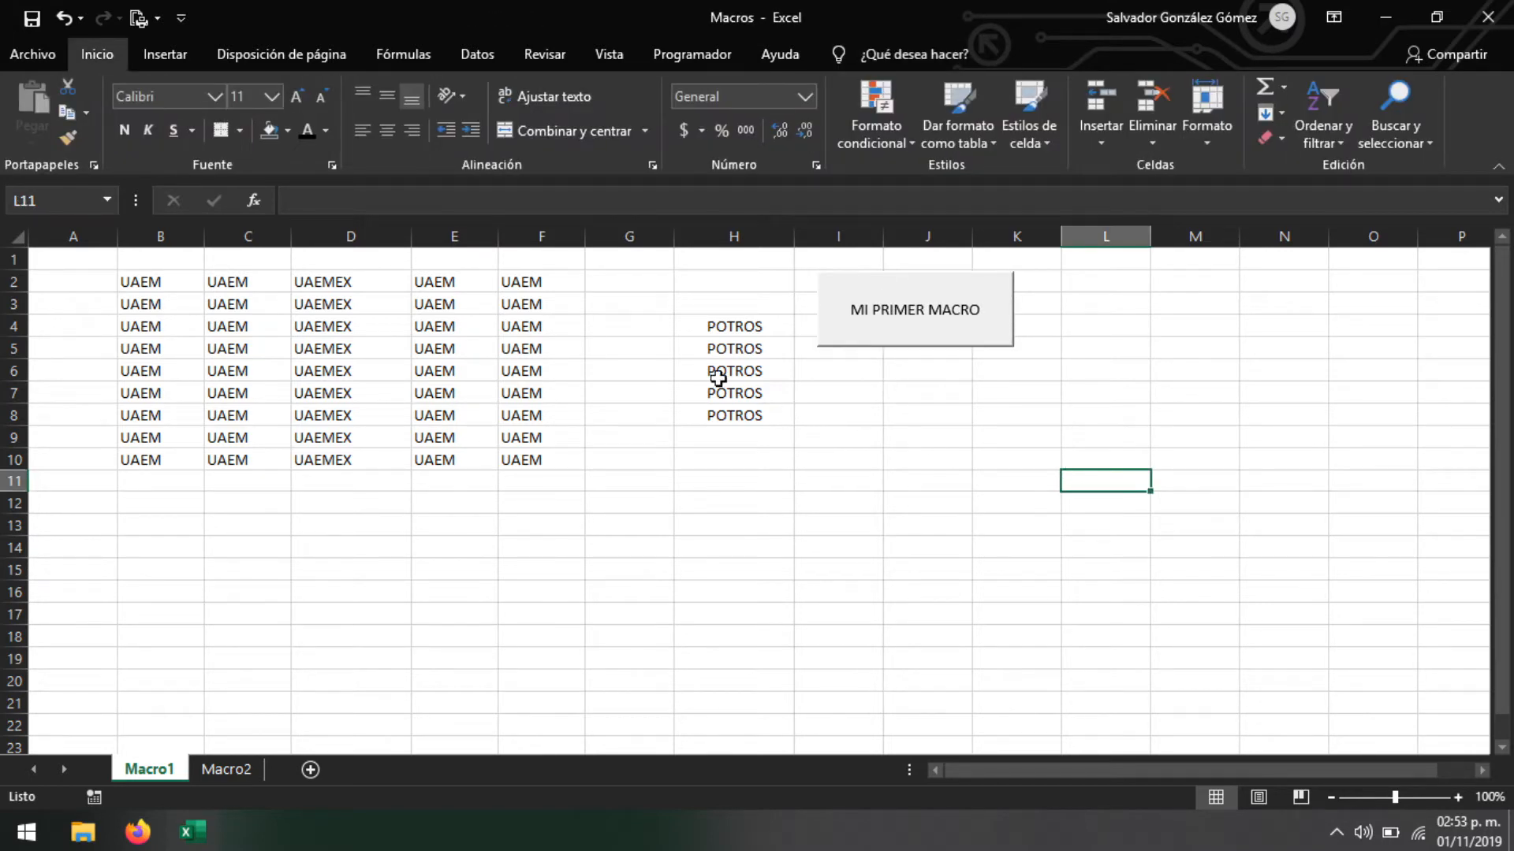
Run the macro on the plain Macro1 data with the MI PRIMER MACRO button
click(919, 342)
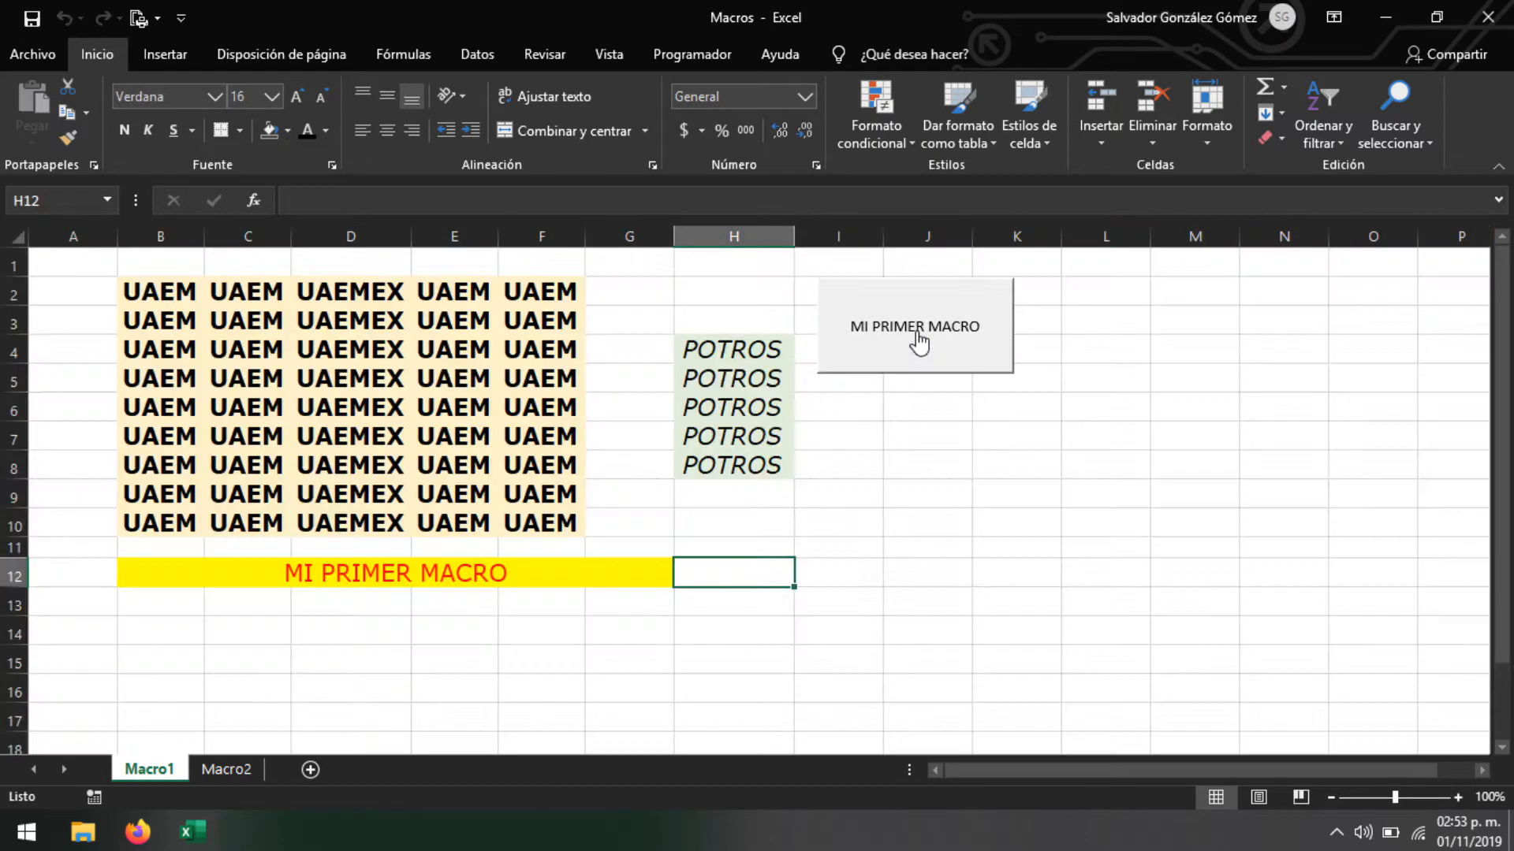
click(897, 550)
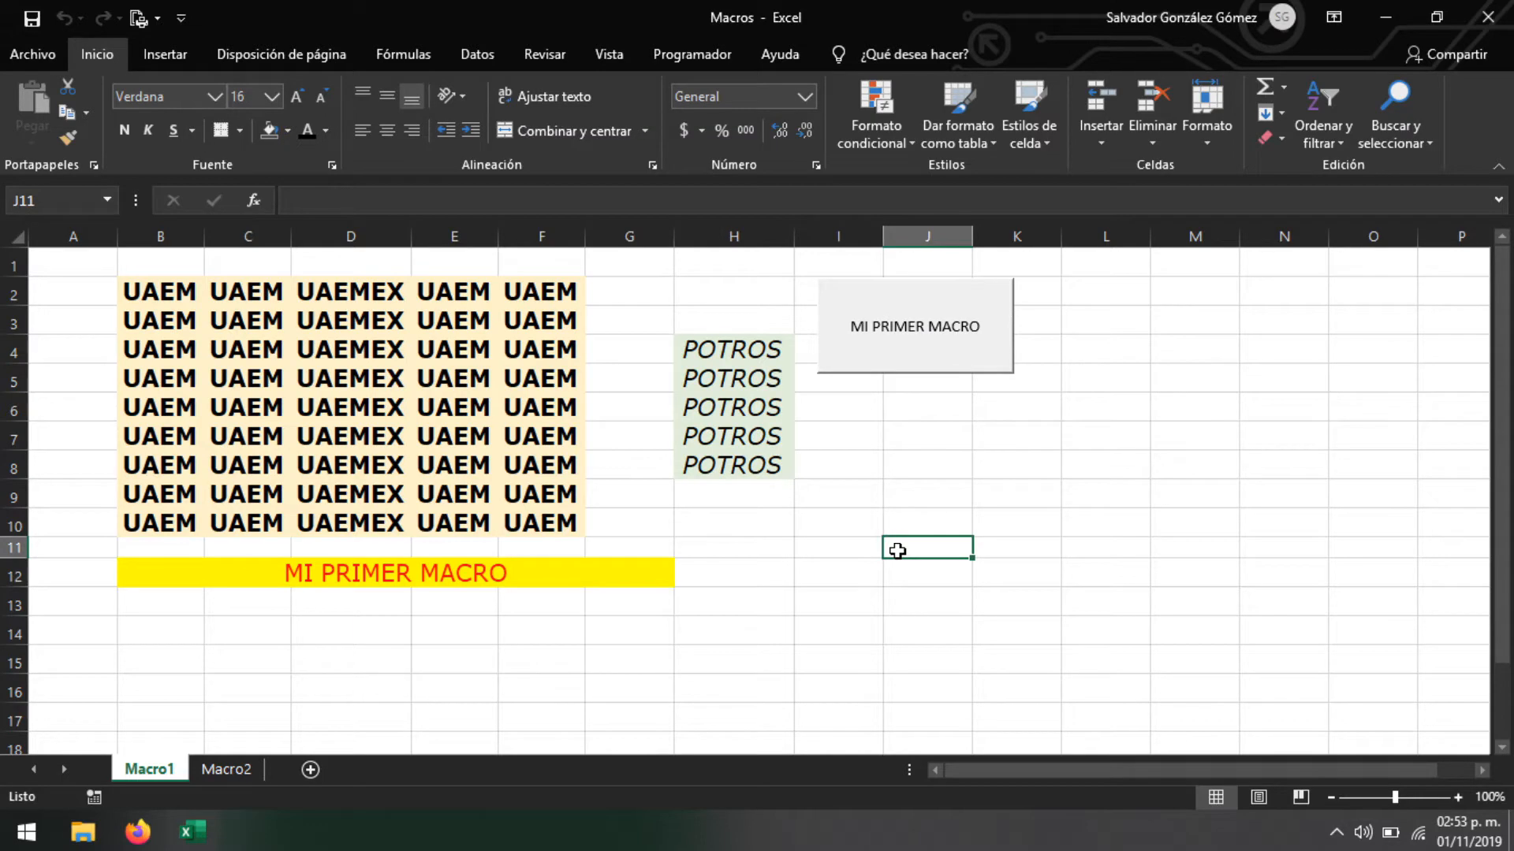
drag(777, 653, 75, 264)
click(659, 488)
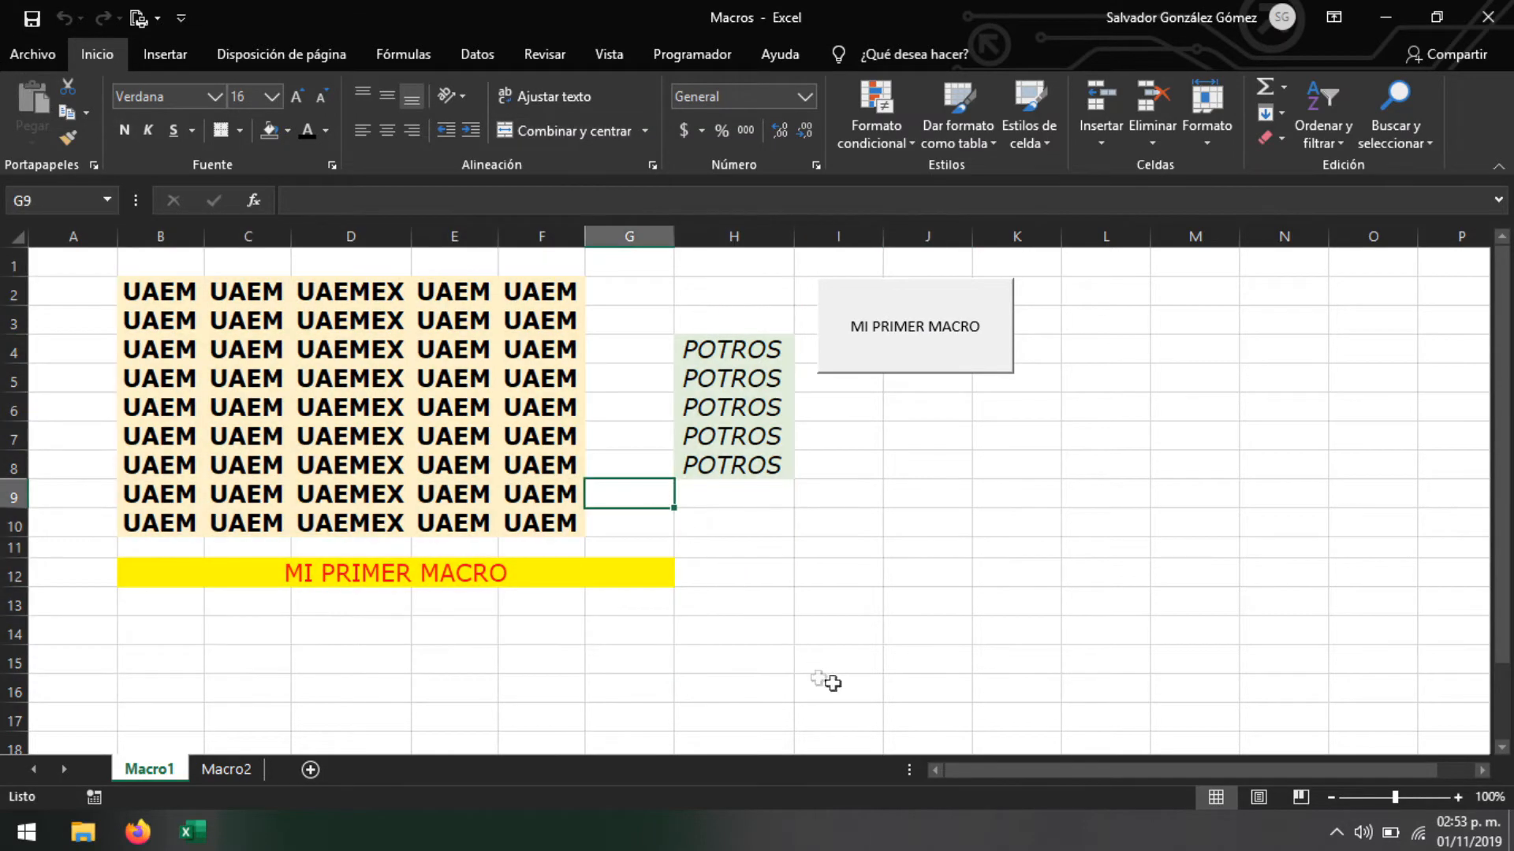
drag(830, 685, 75, 264)
click(521, 409)
drag(773, 633, 175, 185)
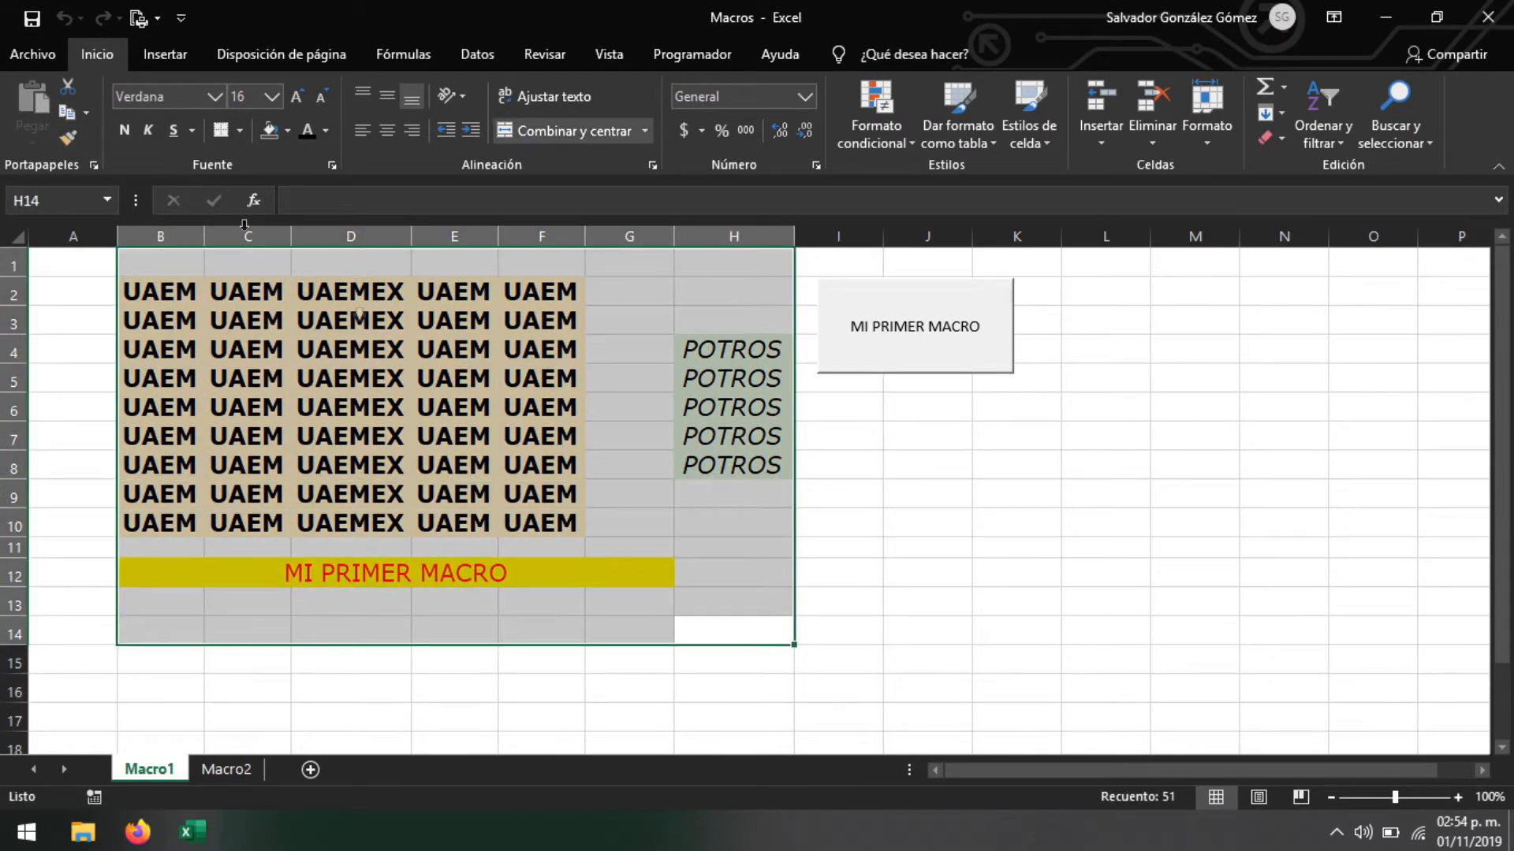
drag(791, 607, 704, 607)
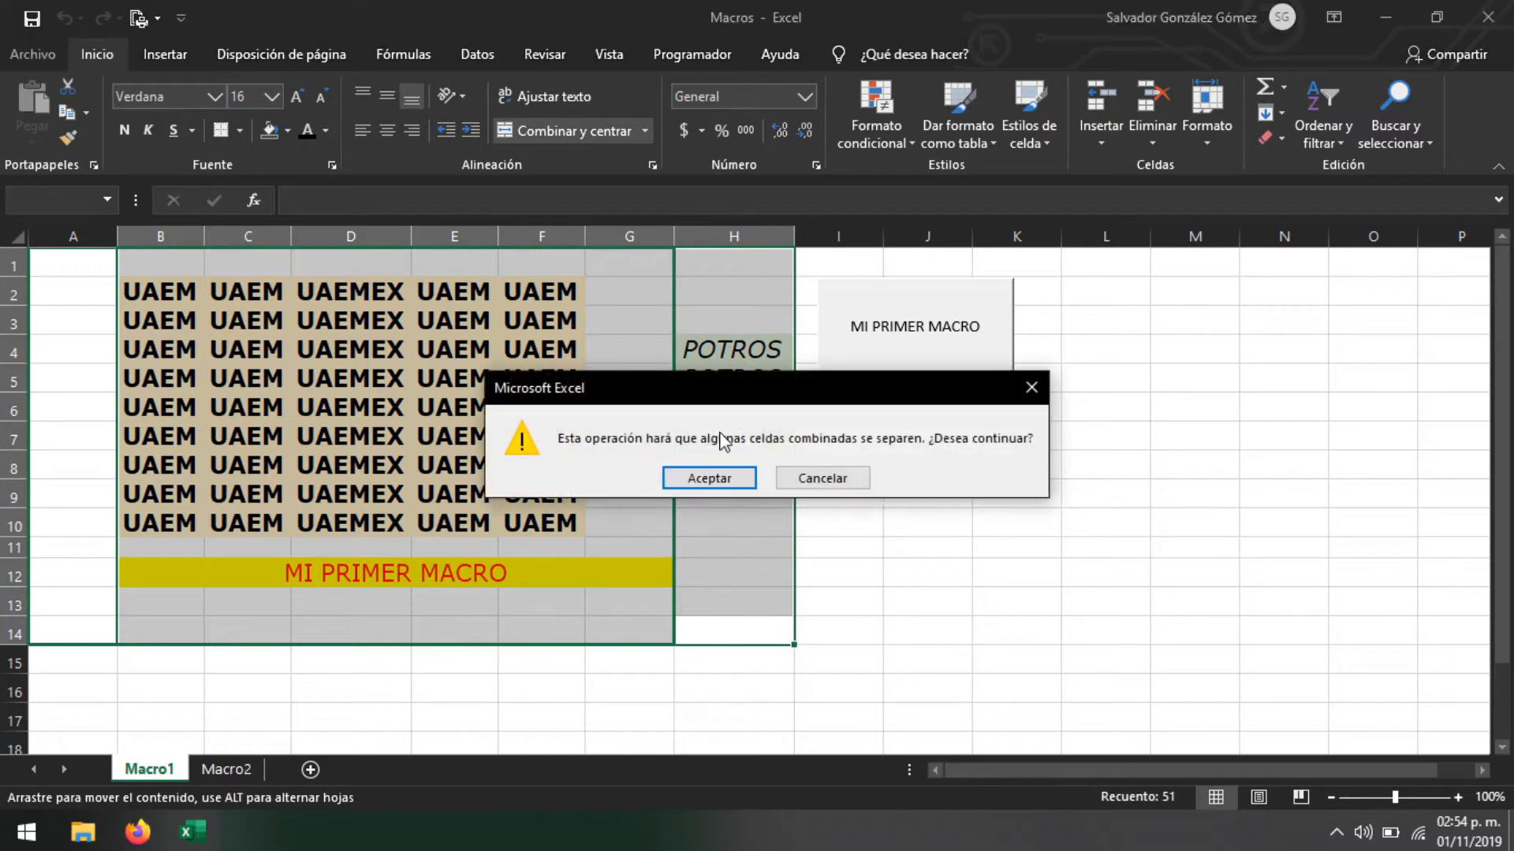
click(812, 492)
click(683, 497)
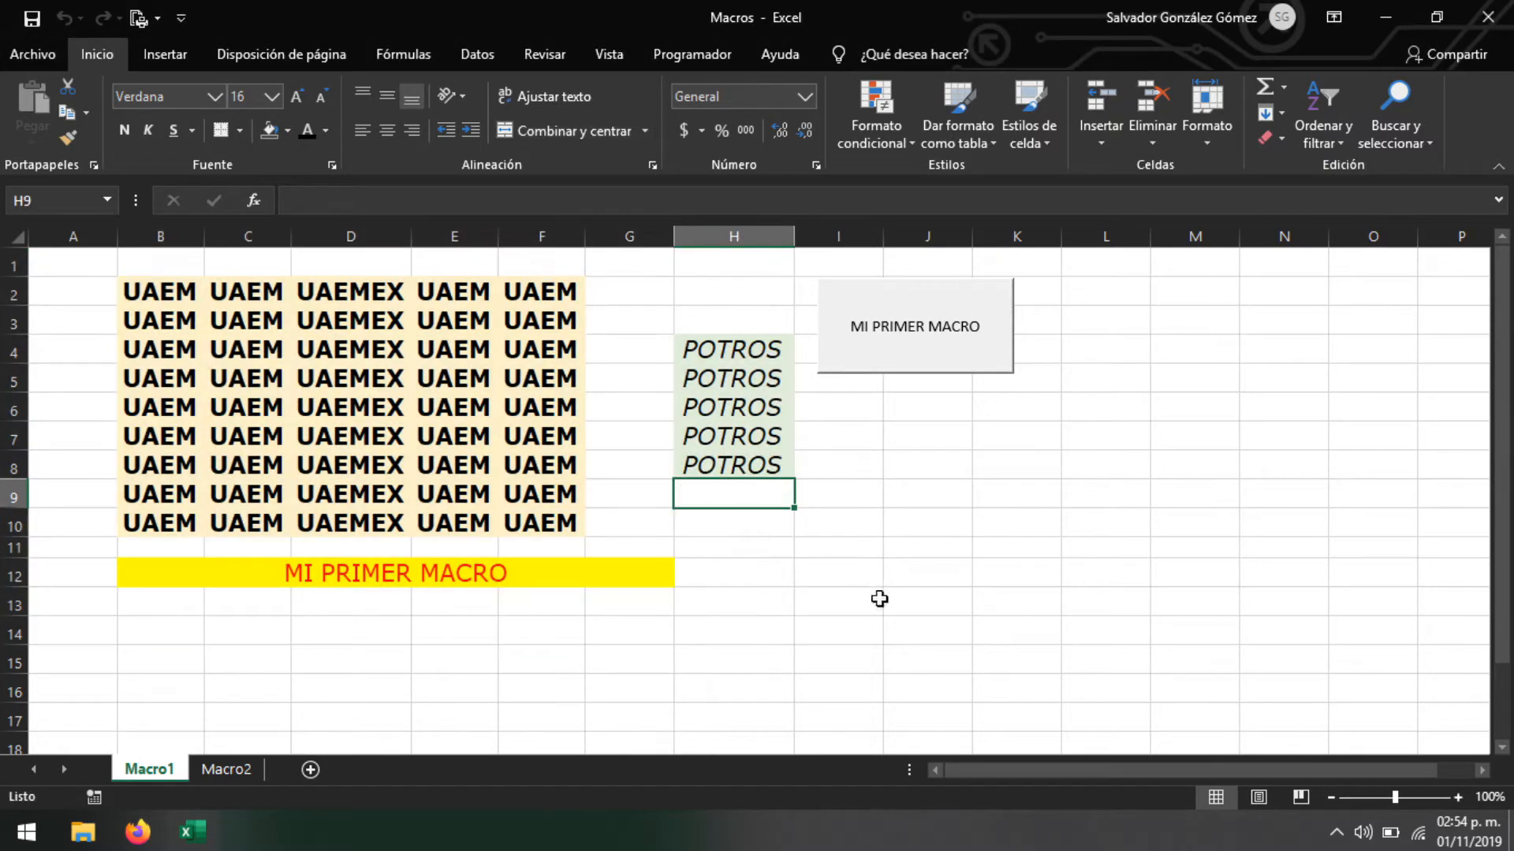
Compare the sales table on the Macro2 sheet, including its Venta Total column, with the formatted data on the Macro1 sheet
click(237, 770)
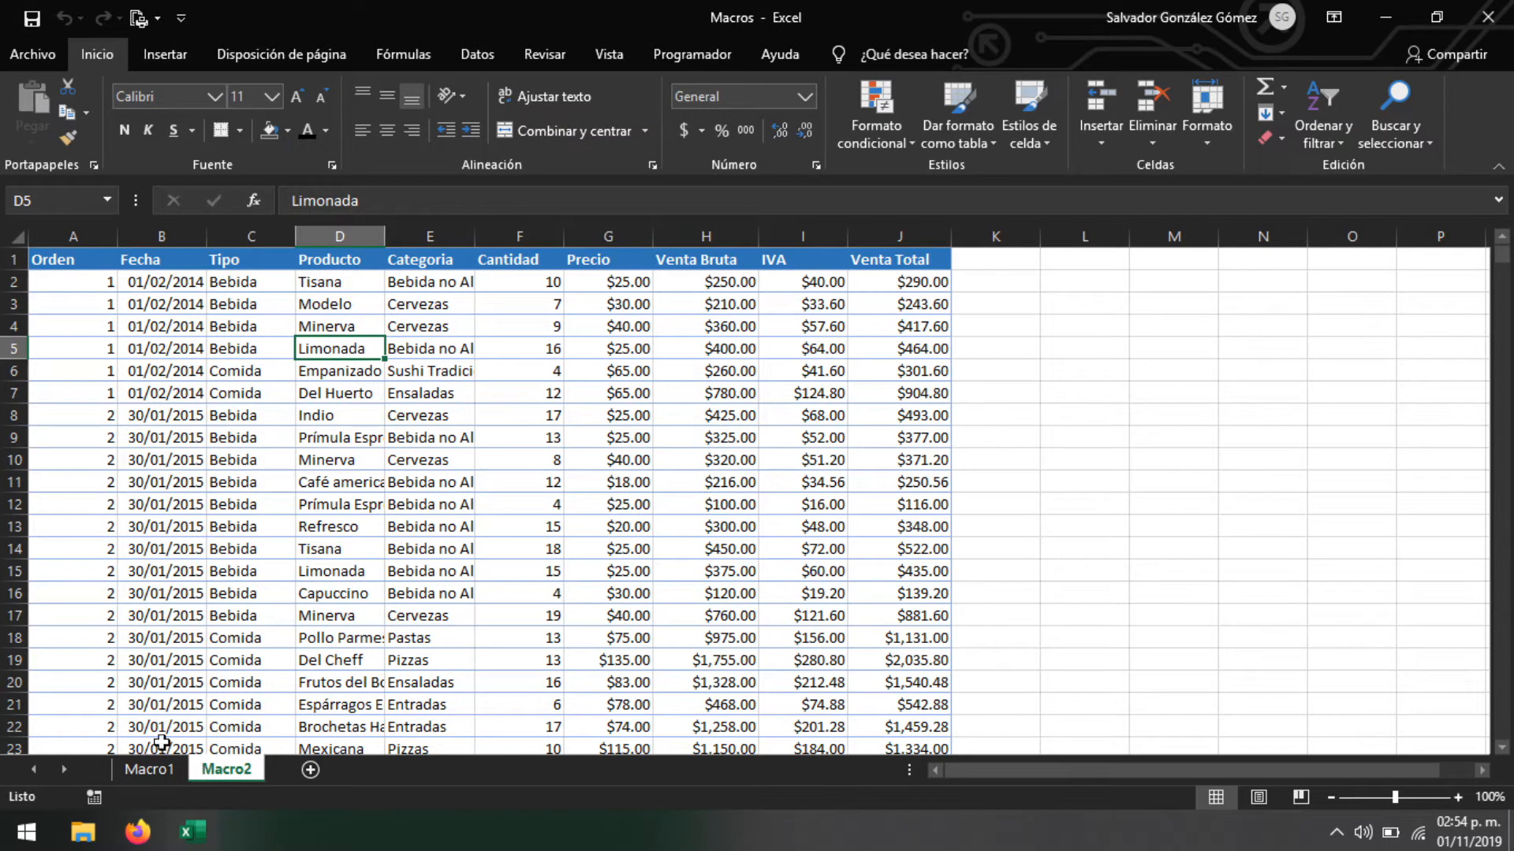
click(149, 769)
click(226, 769)
drag(885, 281, 887, 704)
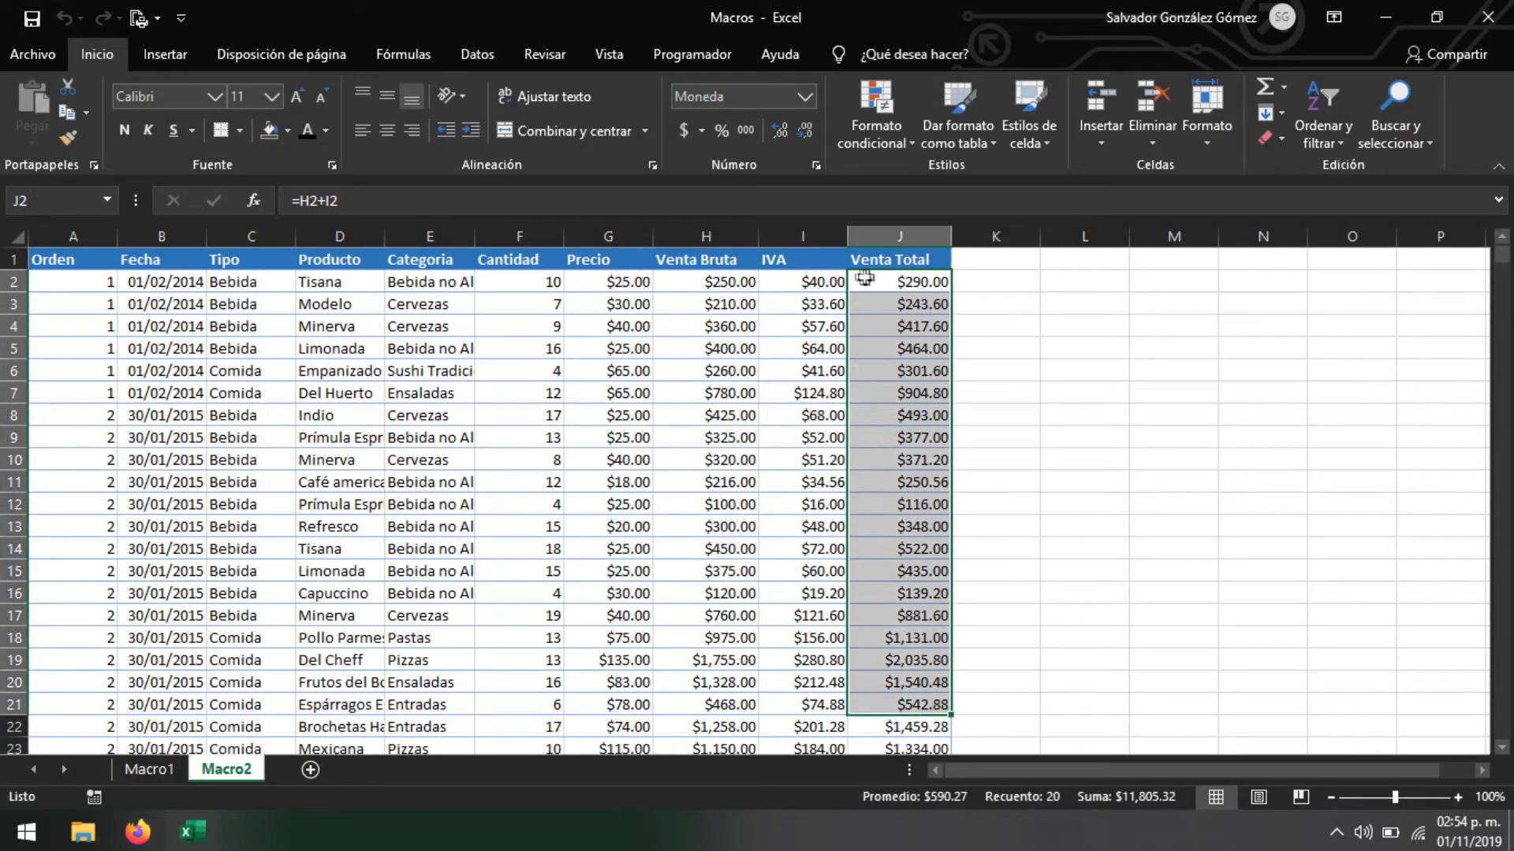
drag(868, 282, 898, 615)
click(627, 416)
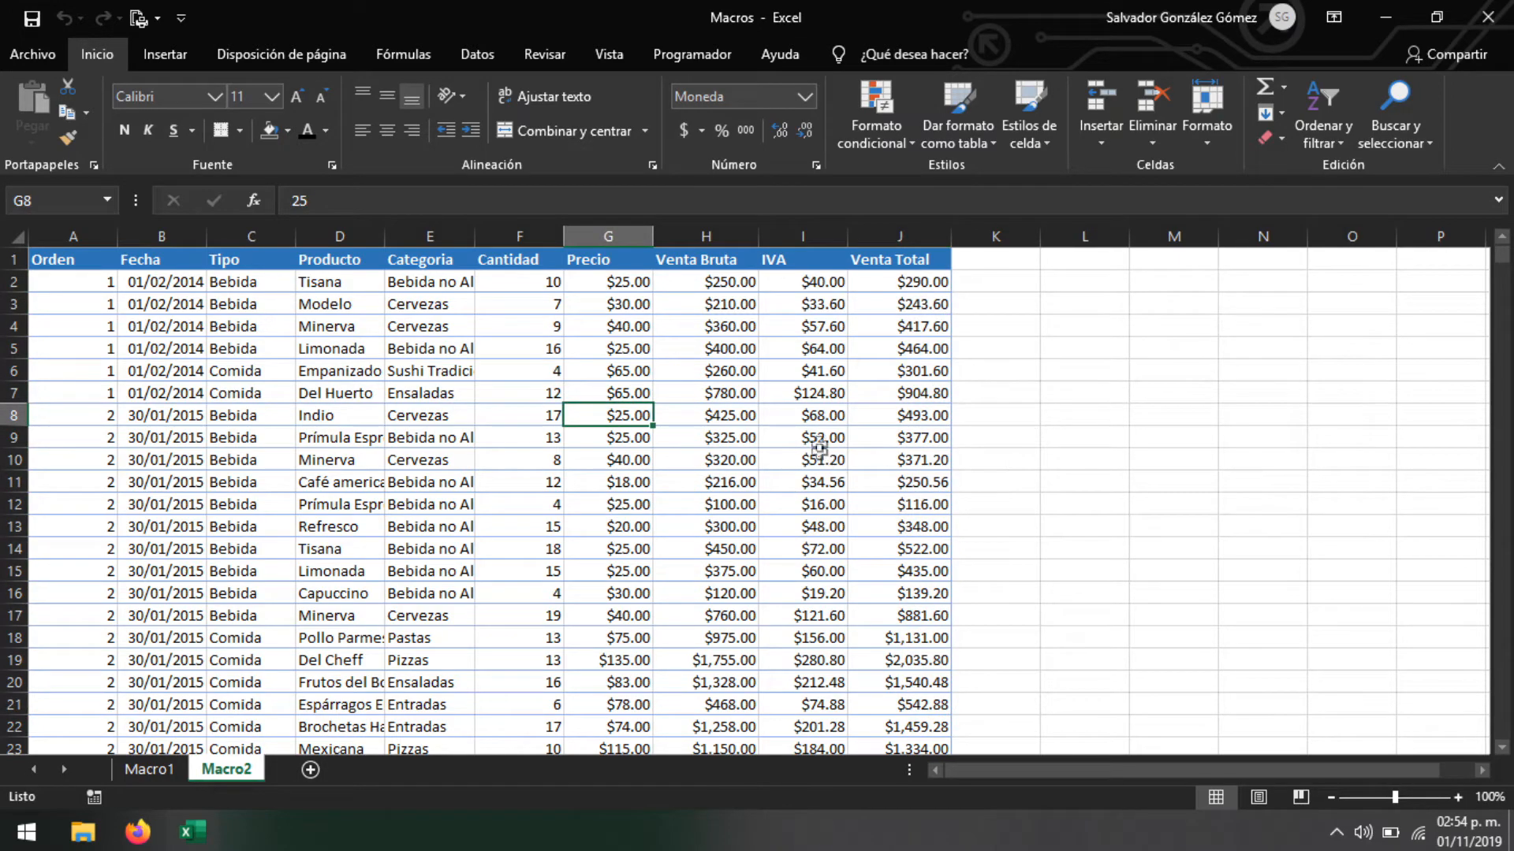
click(149, 770)
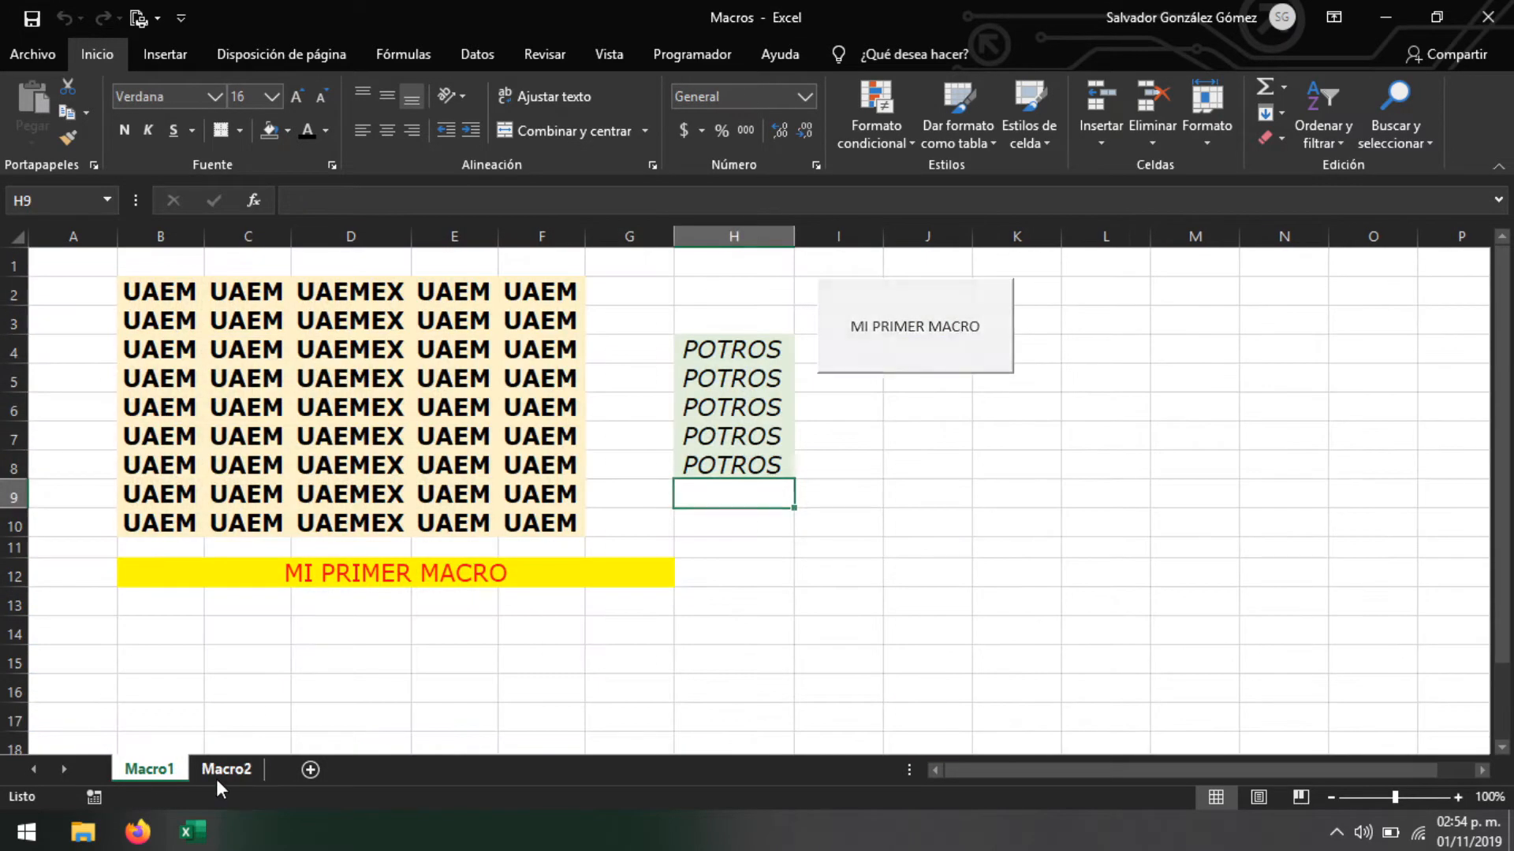
click(220, 772)
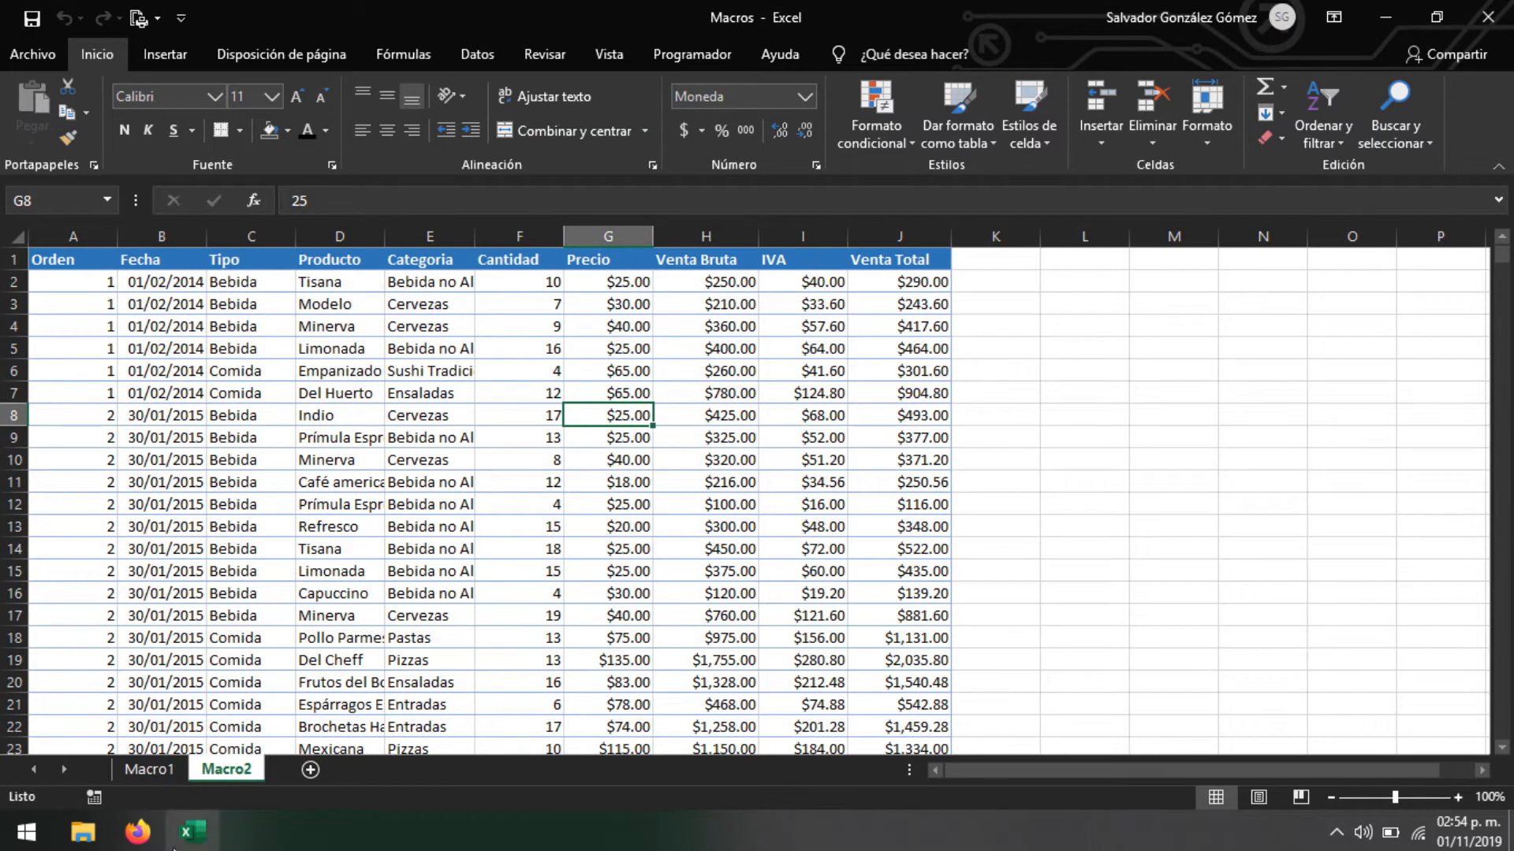
click(158, 771)
click(211, 769)
click(171, 770)
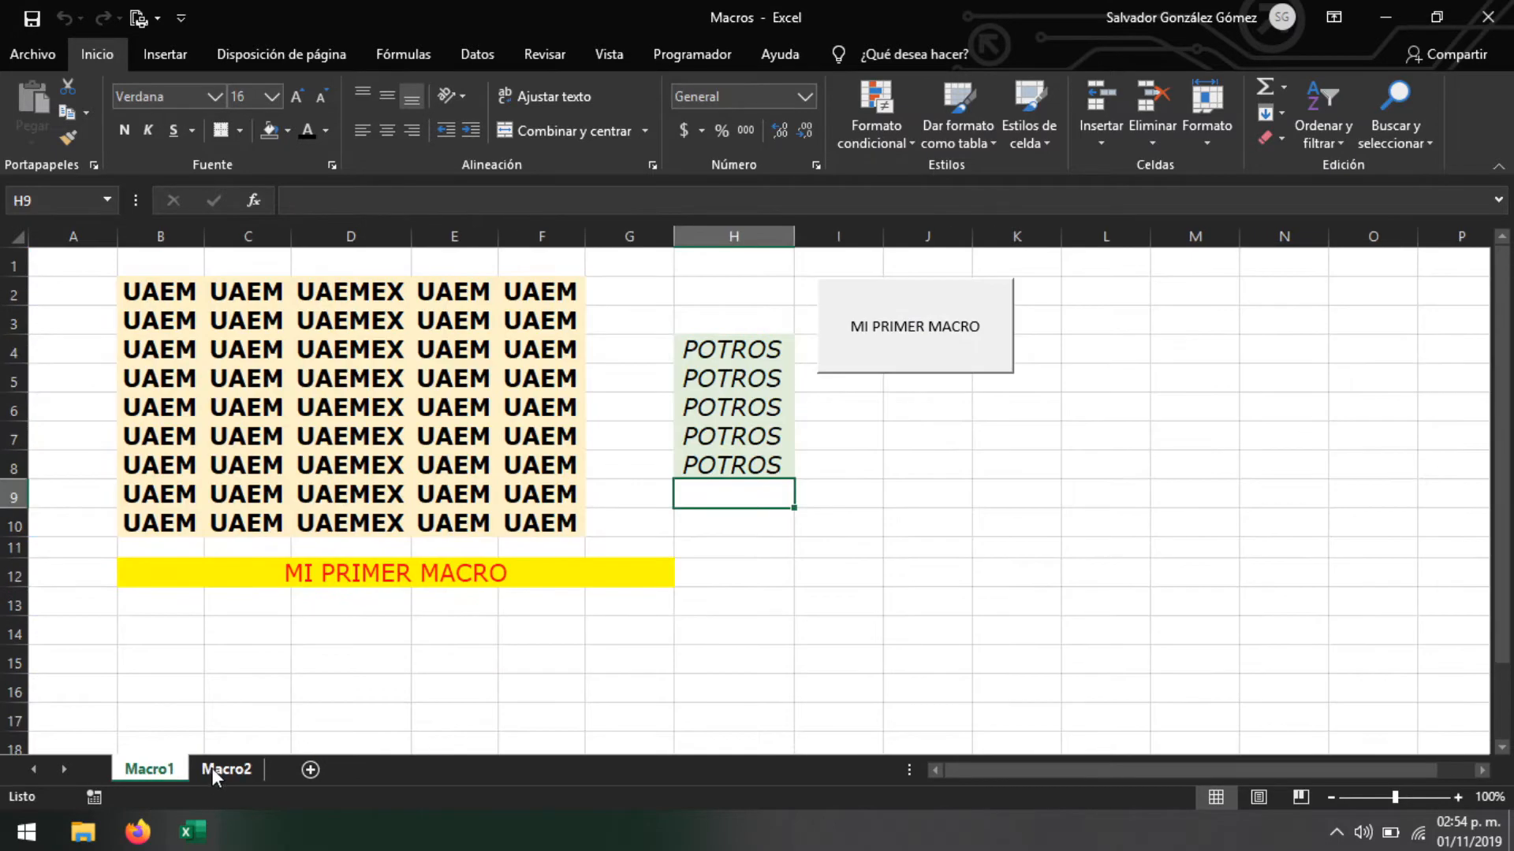
click(216, 771)
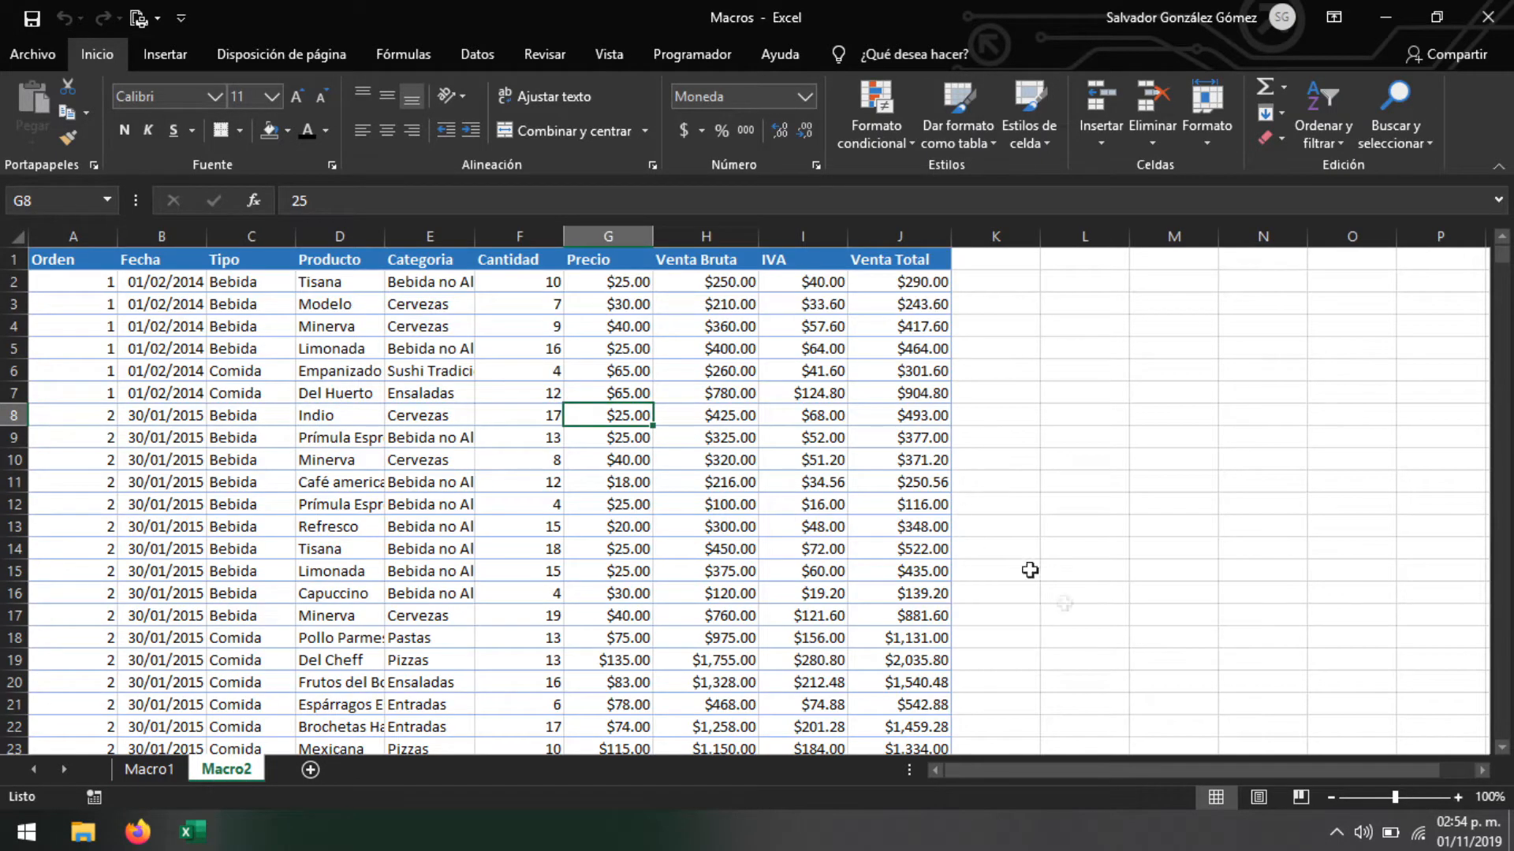
click(150, 770)
click(827, 493)
click(385, 327)
drag(999, 634, 946, 605)
click(741, 439)
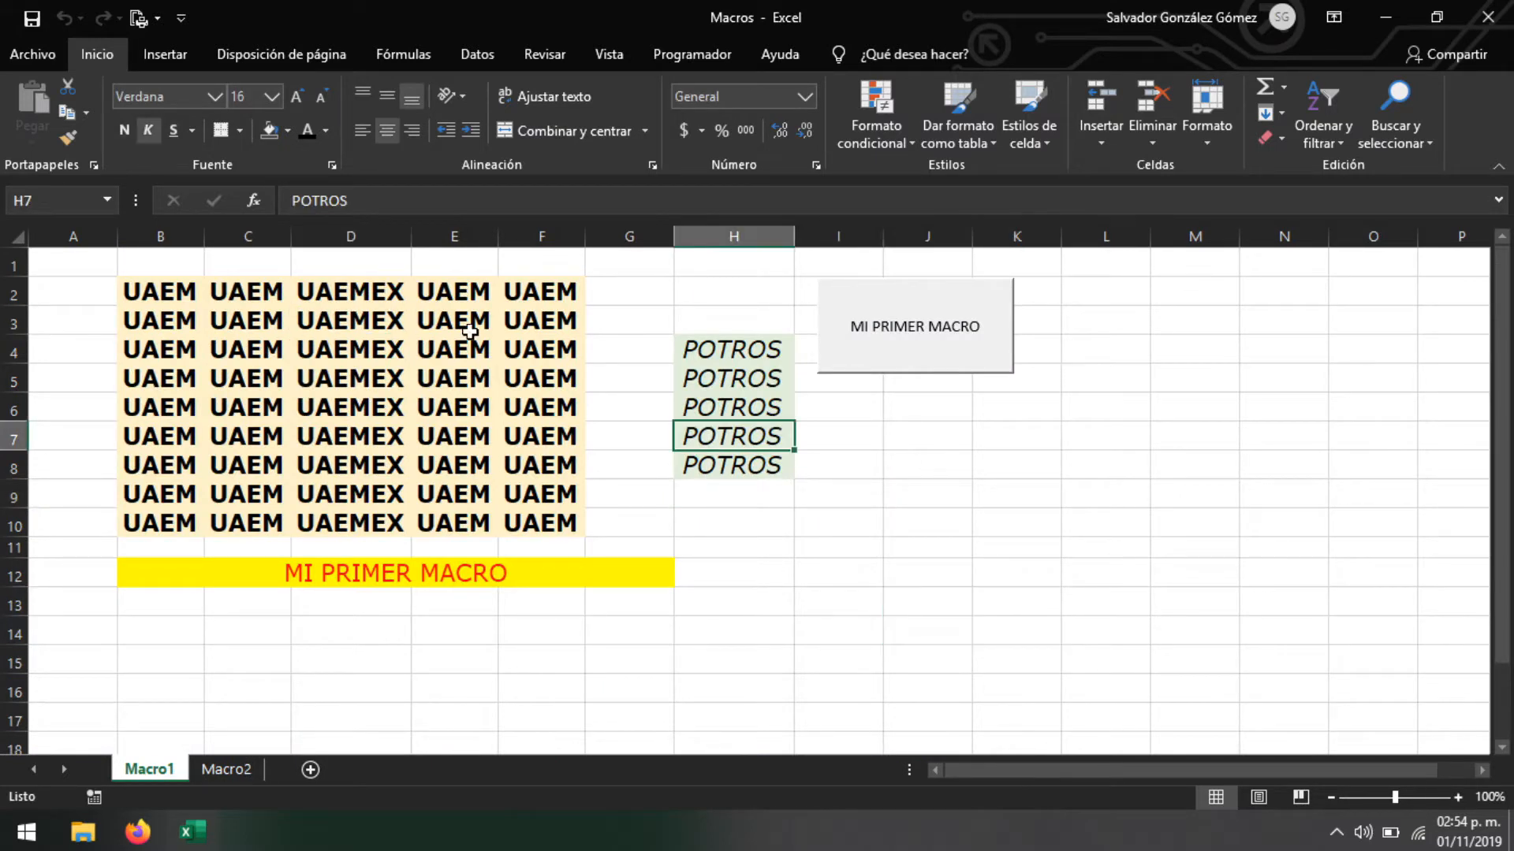
click(355, 293)
click(729, 528)
click(315, 295)
click(769, 526)
click(351, 379)
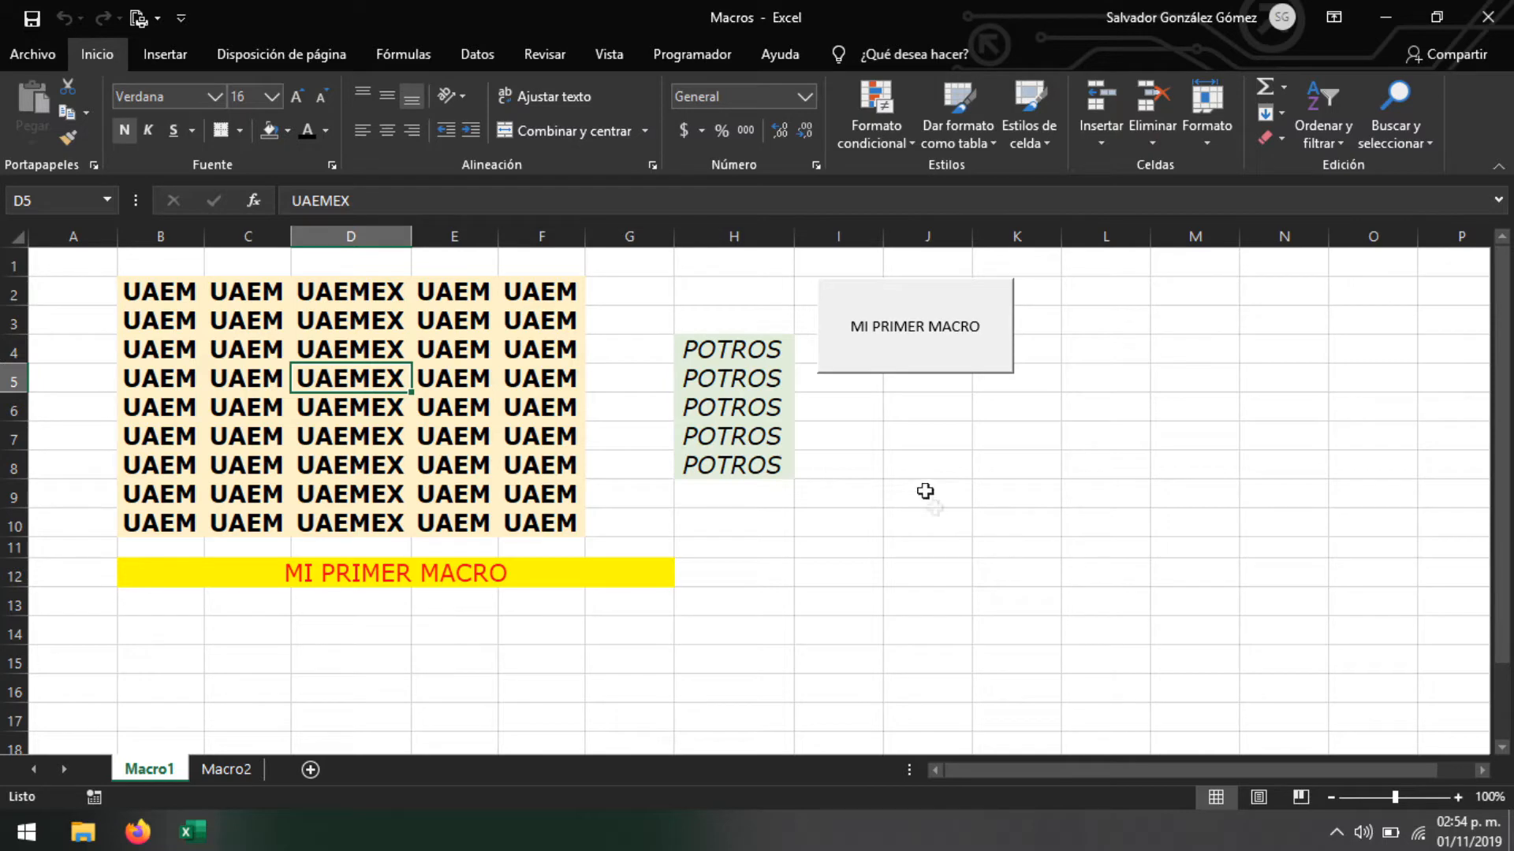
click(758, 499)
click(685, 318)
drag(1021, 614, 276, 317)
click(934, 565)
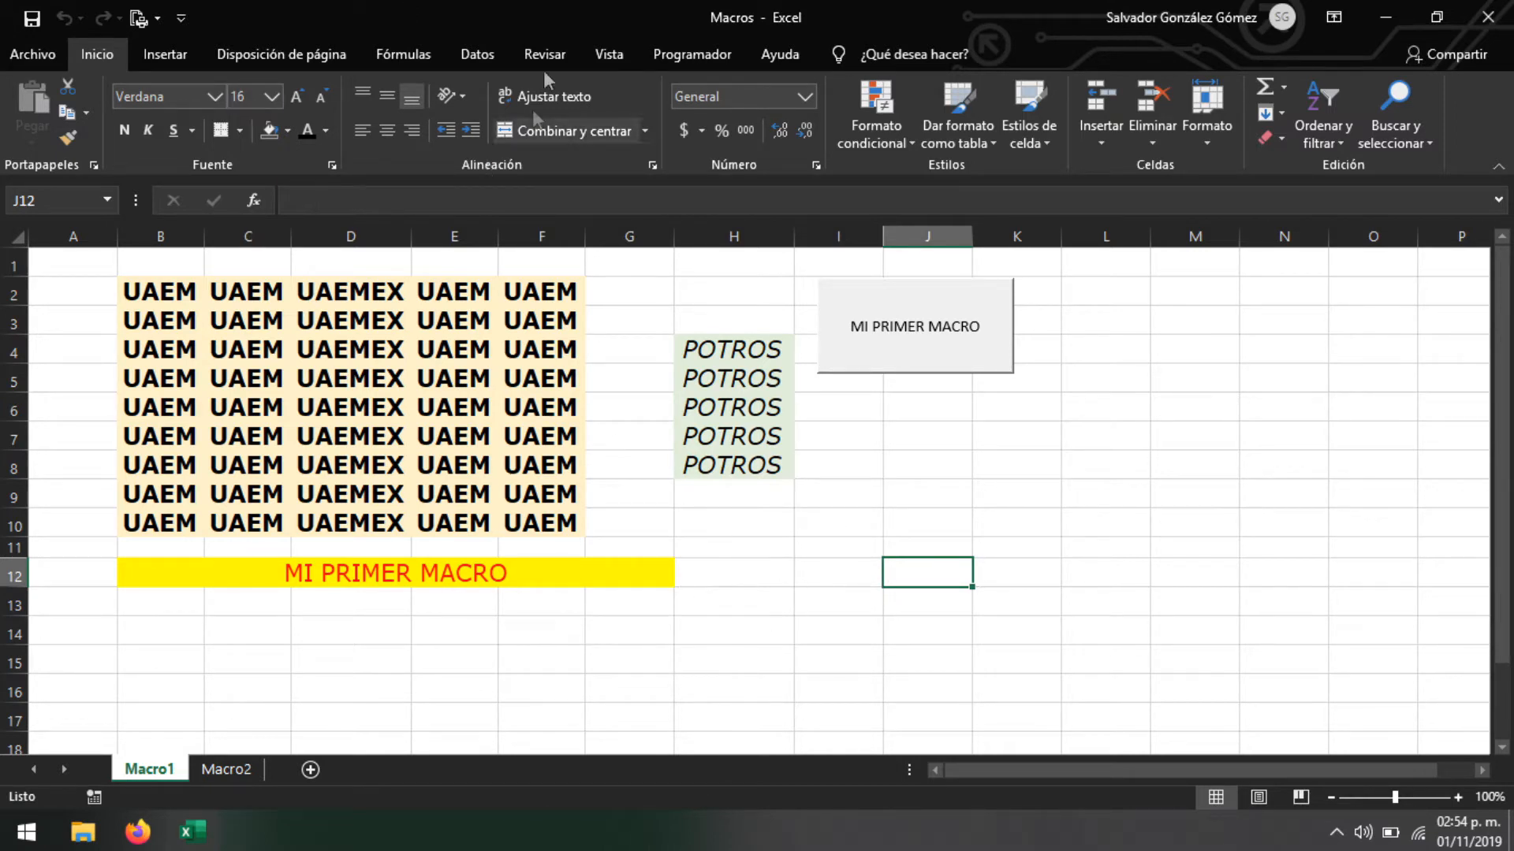
Check the list of macros stored in all open workbooks, then close it without running any
click(692, 57)
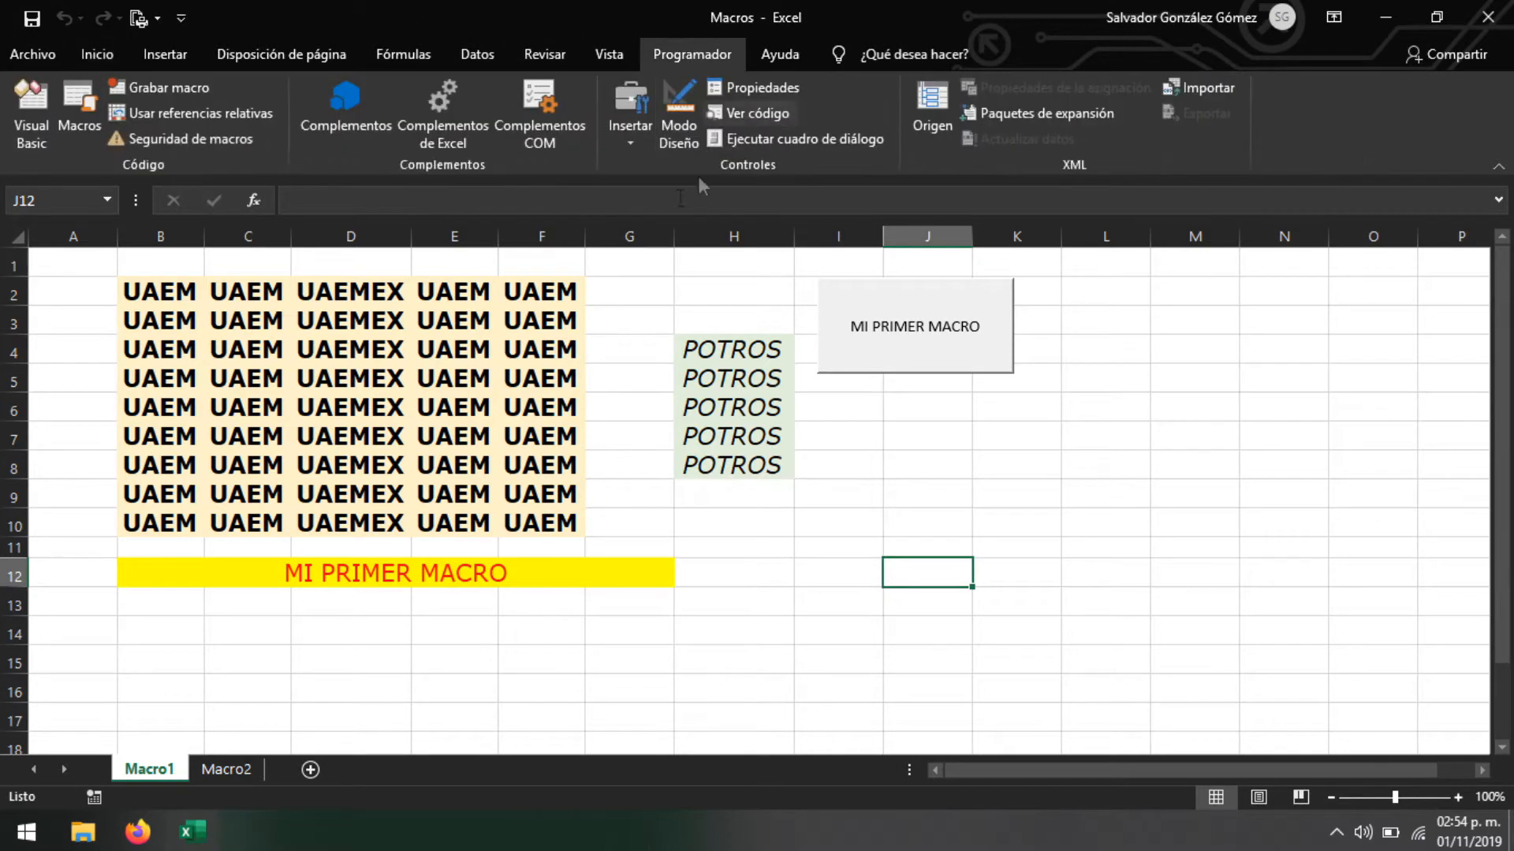
click(79, 110)
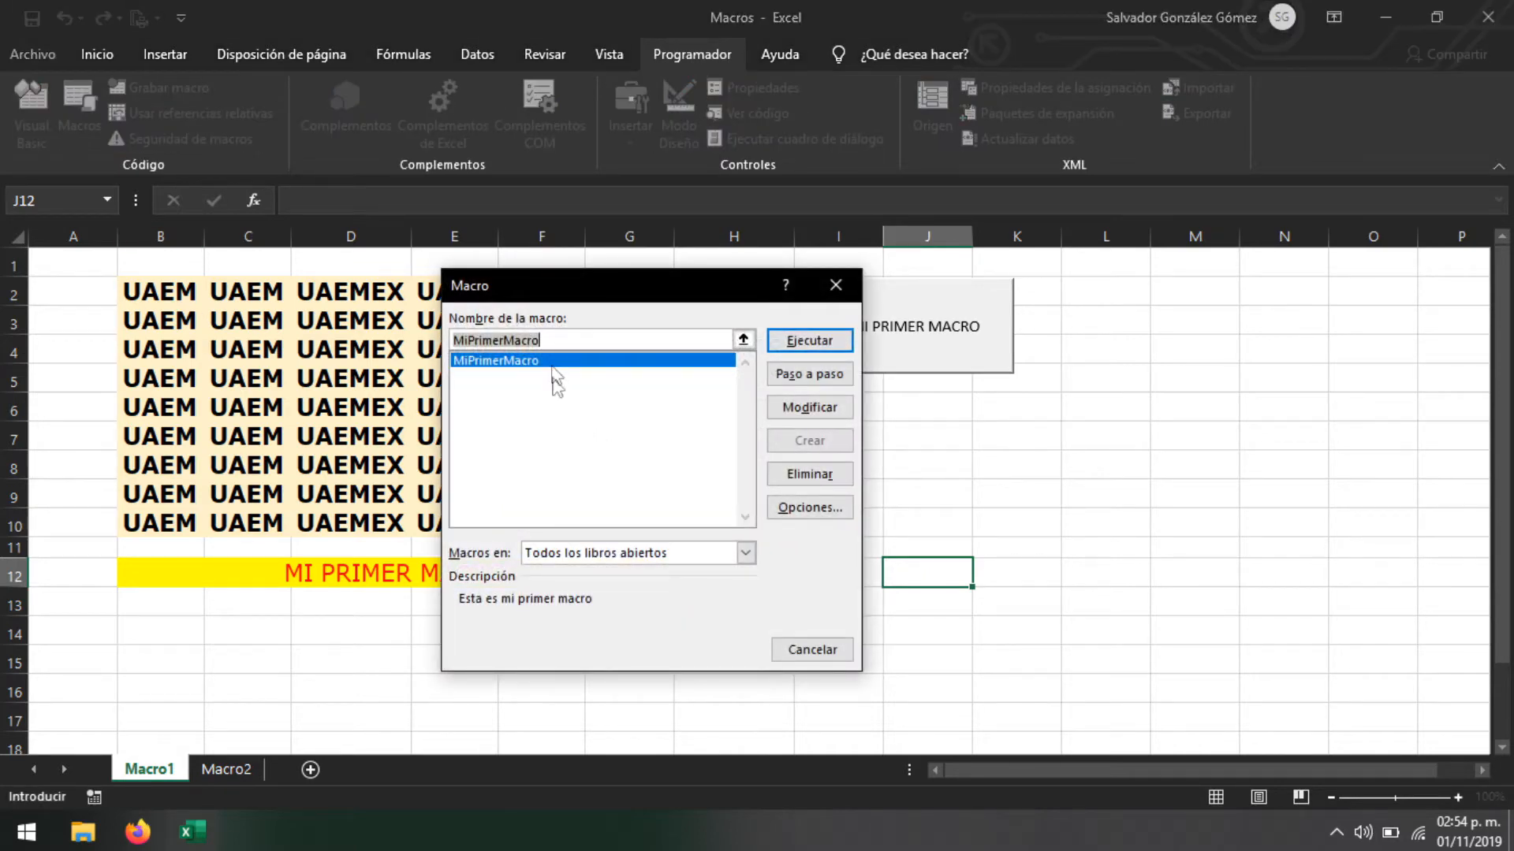
click(836, 285)
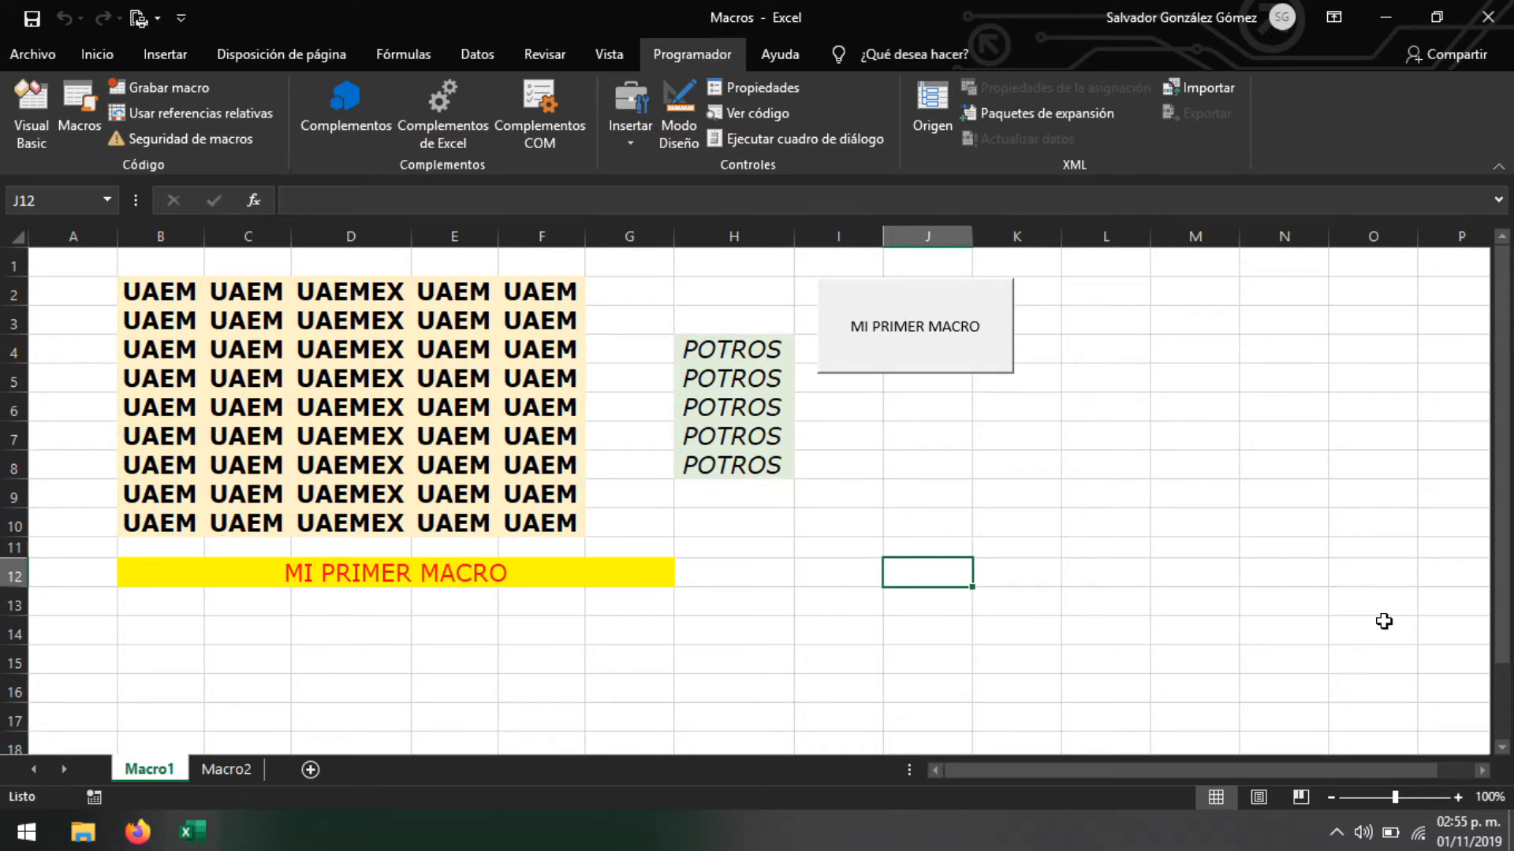
click(86, 105)
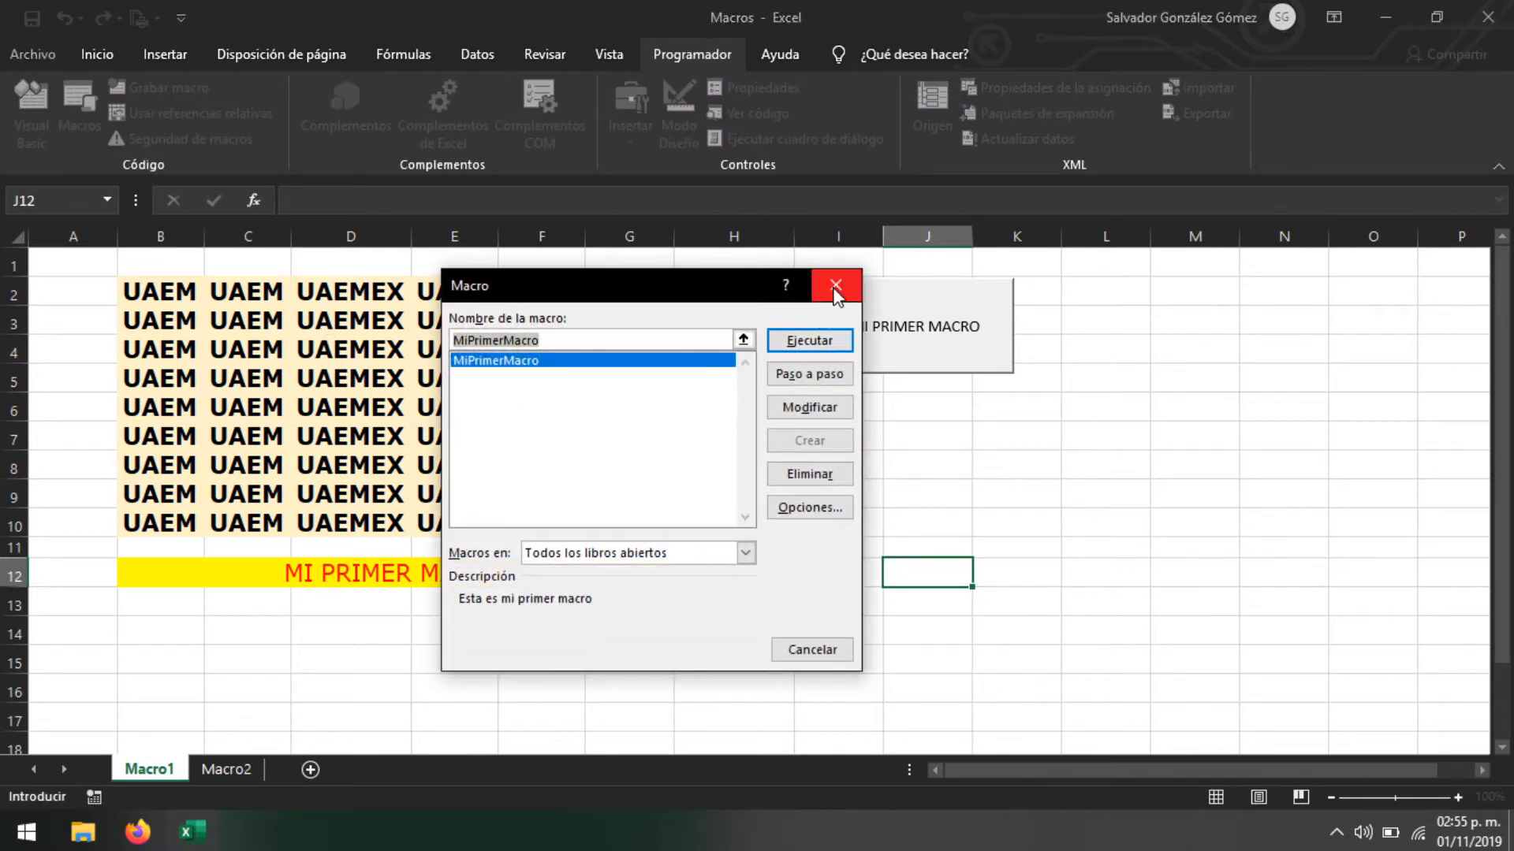
click(838, 287)
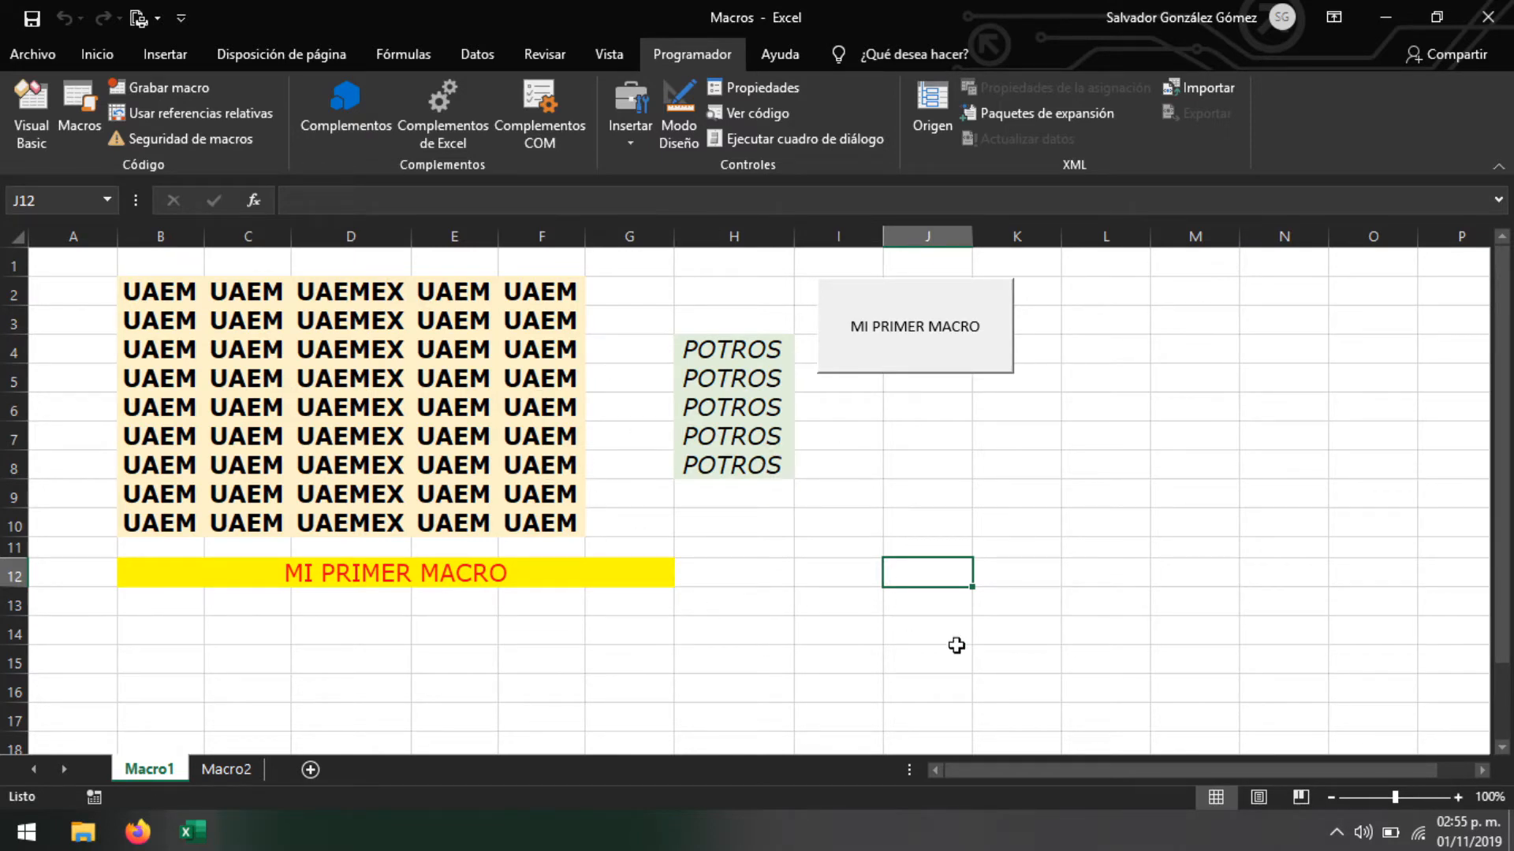
drag(962, 653, 79, 264)
click(812, 577)
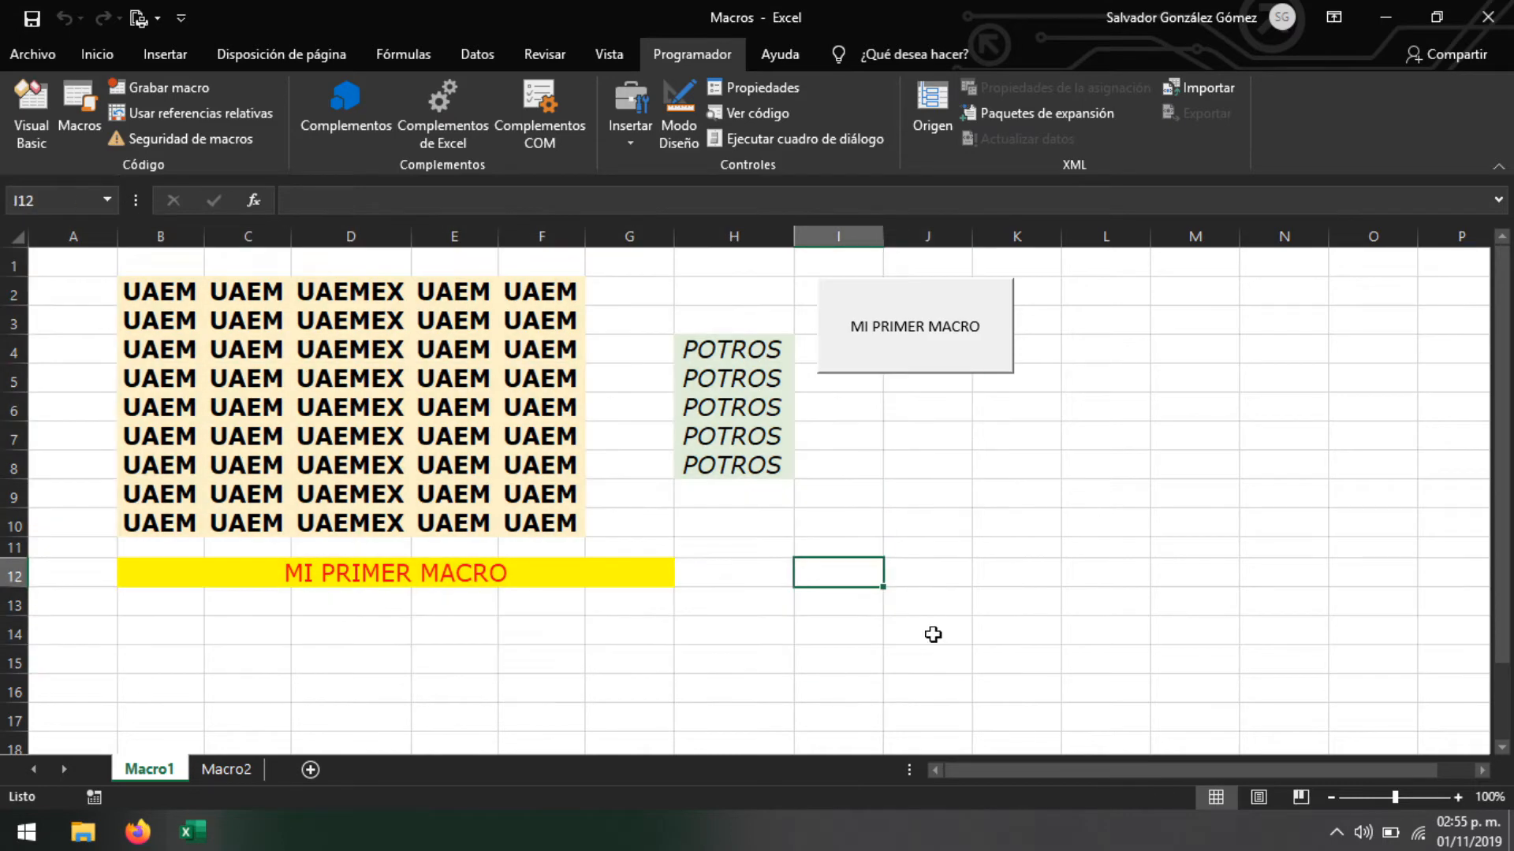
click(241, 773)
click(183, 773)
click(392, 367)
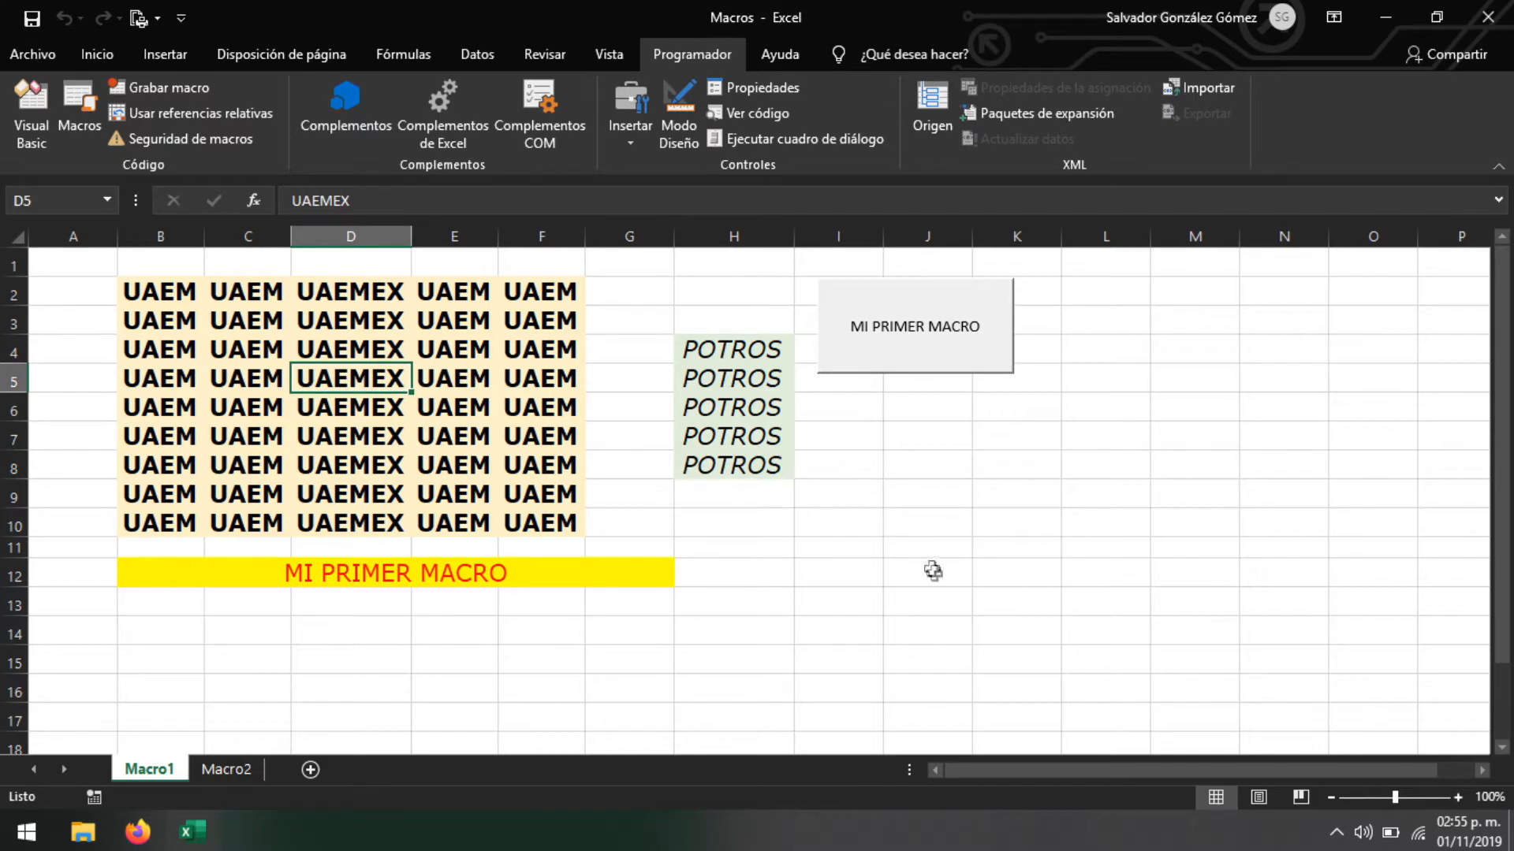
drag(936, 577, 337, 263)
click(568, 473)
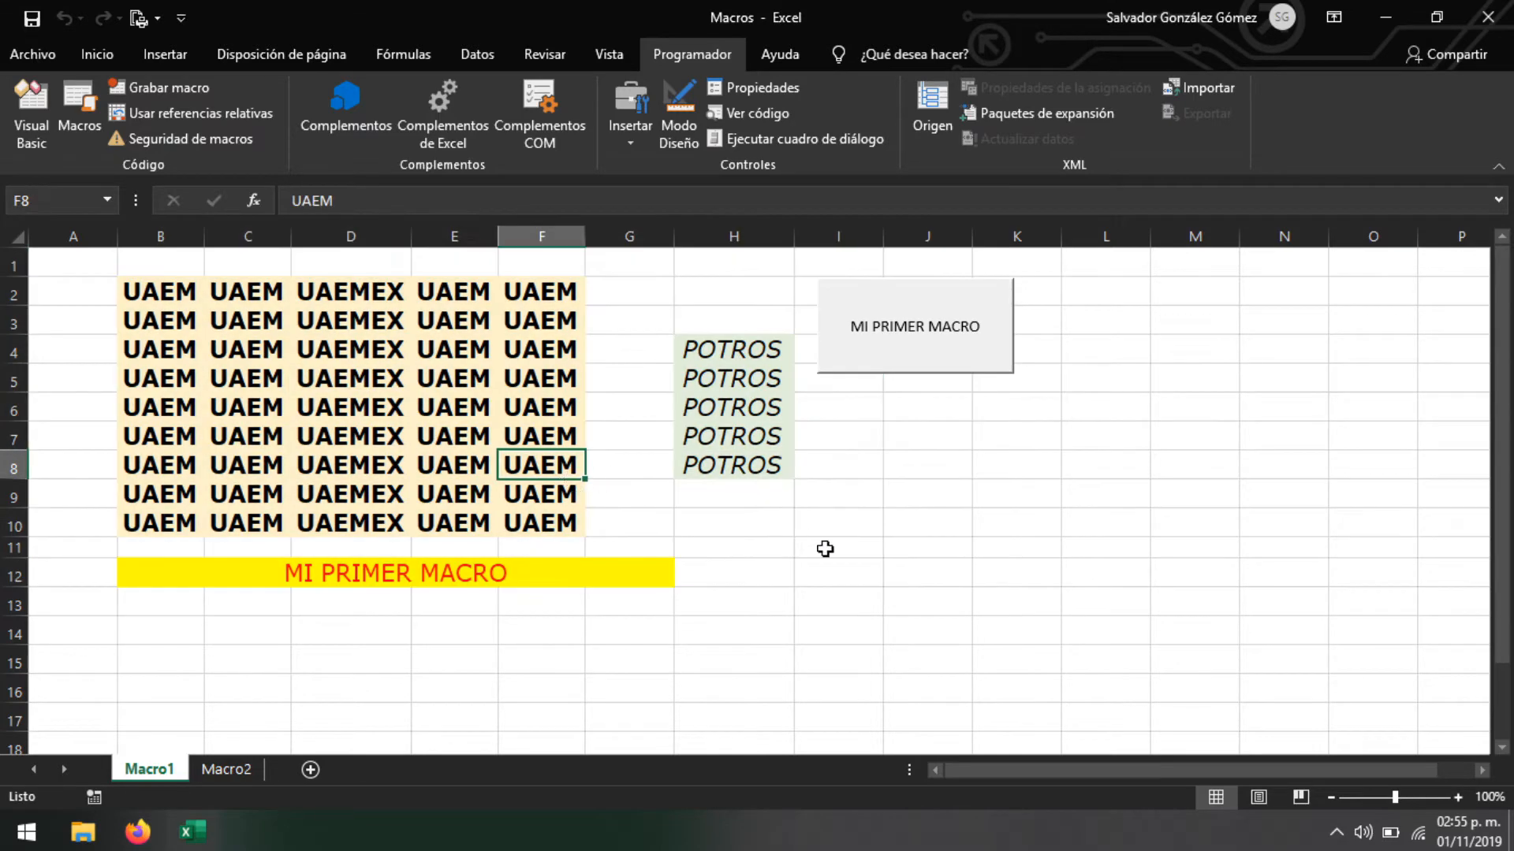
key(F12)
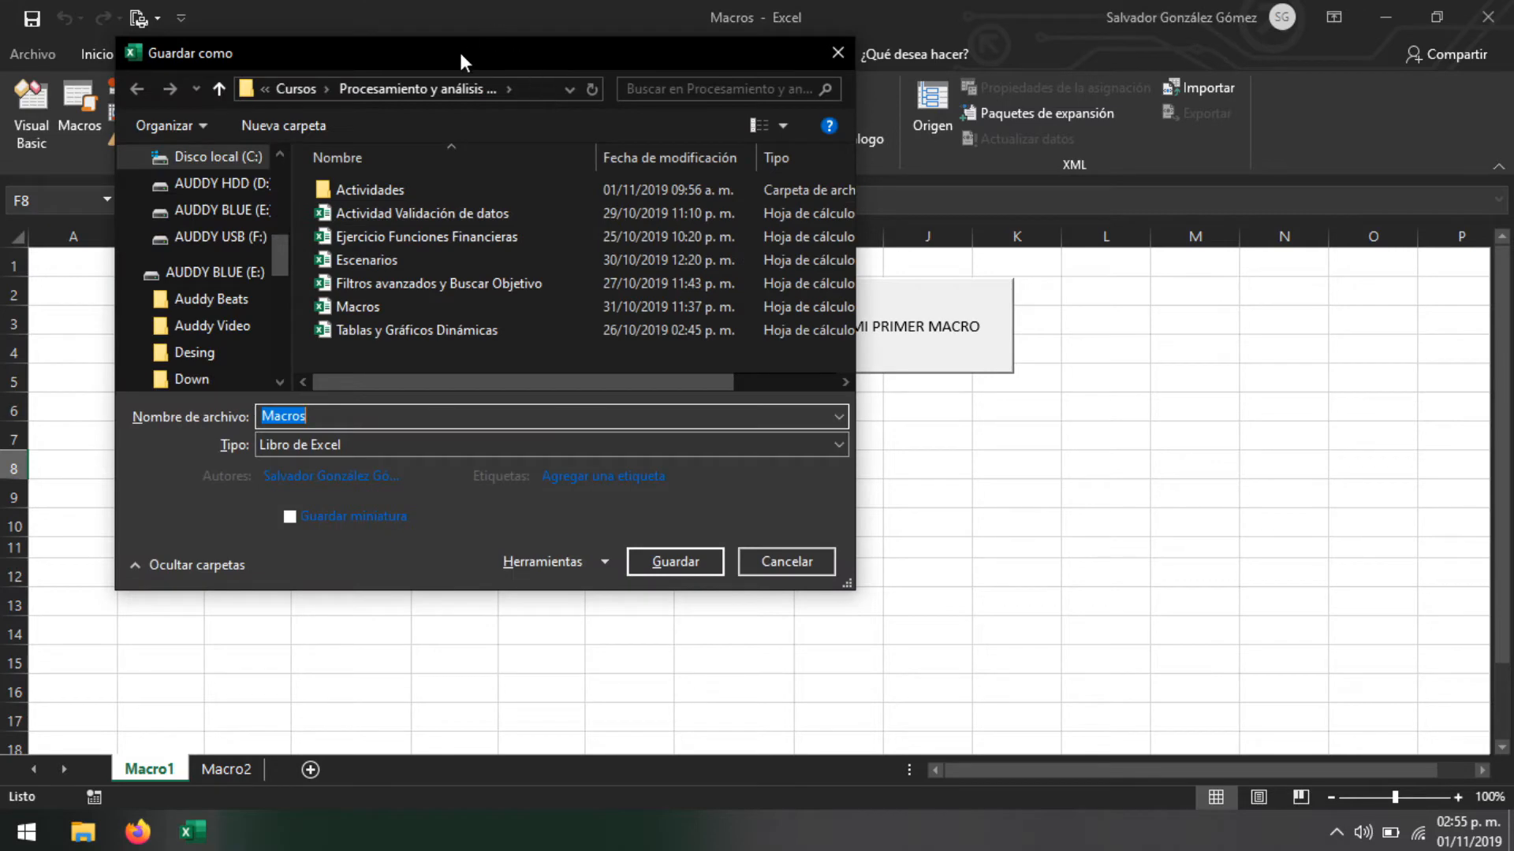
click(562, 495)
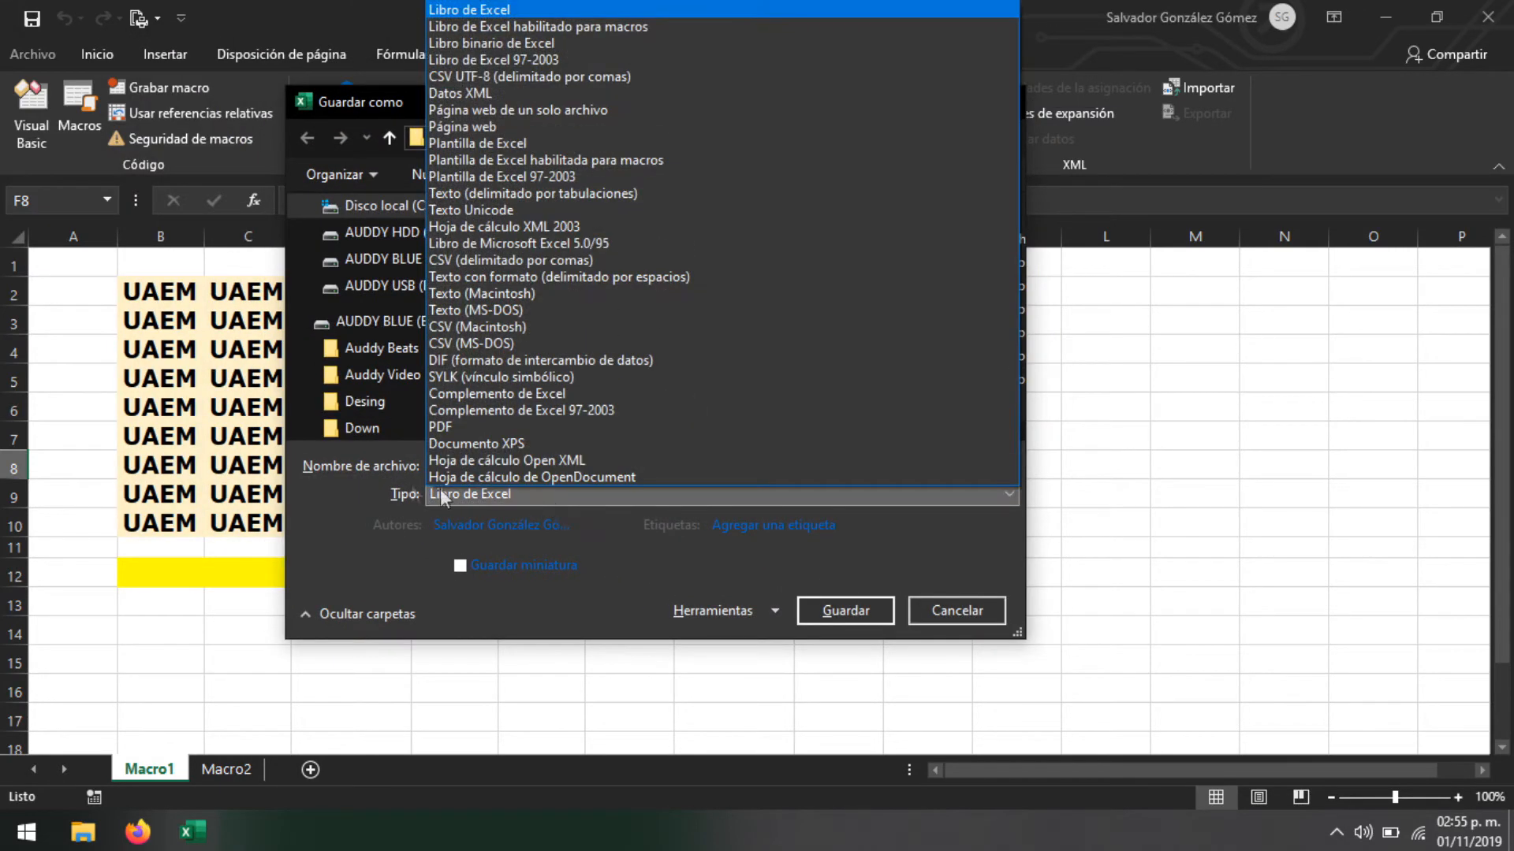
click(465, 494)
click(489, 495)
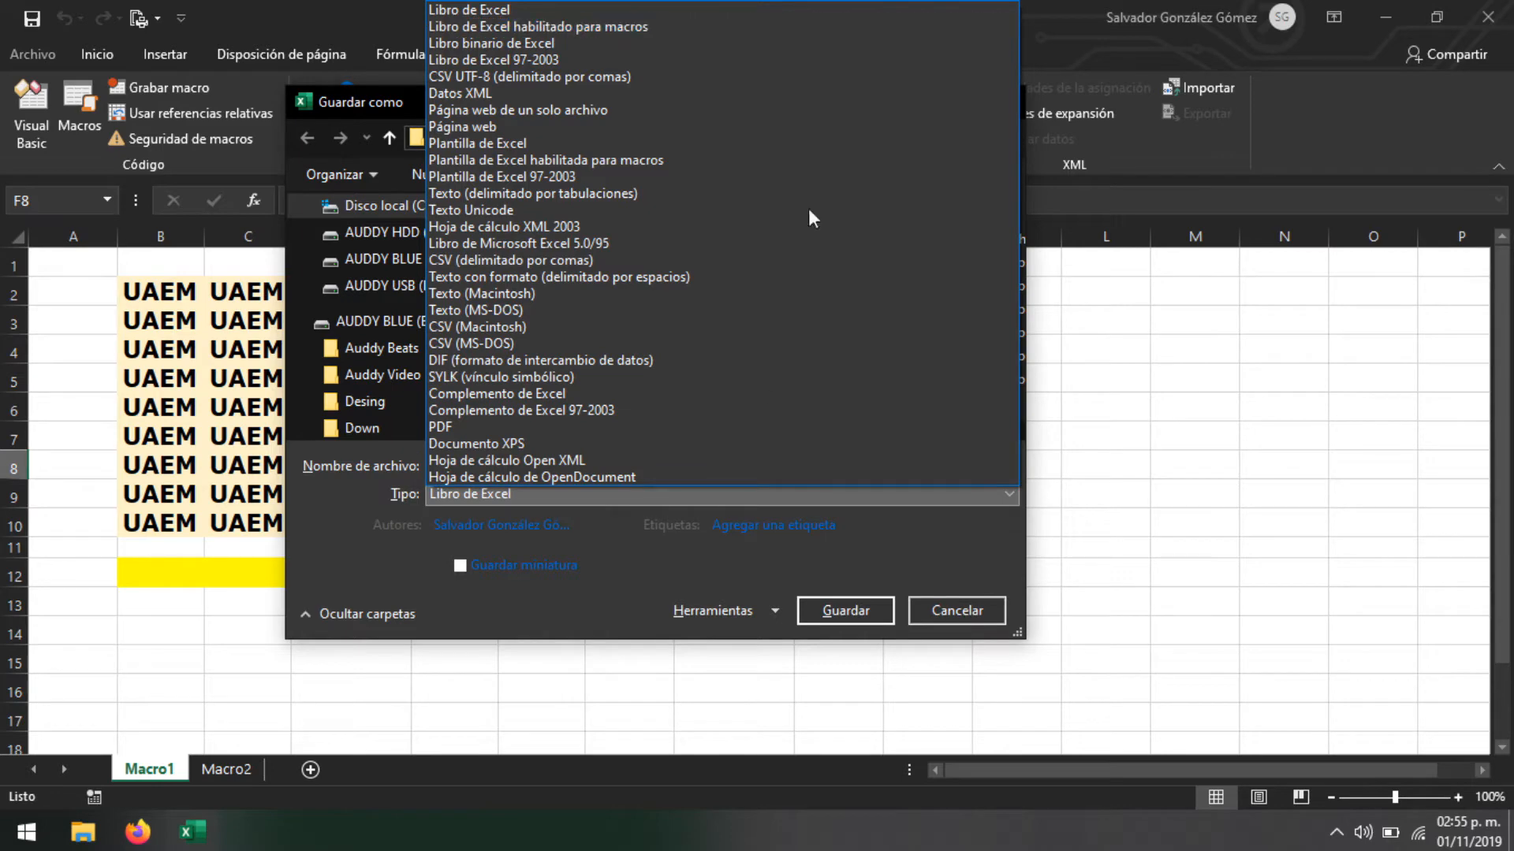
click(684, 549)
click(958, 612)
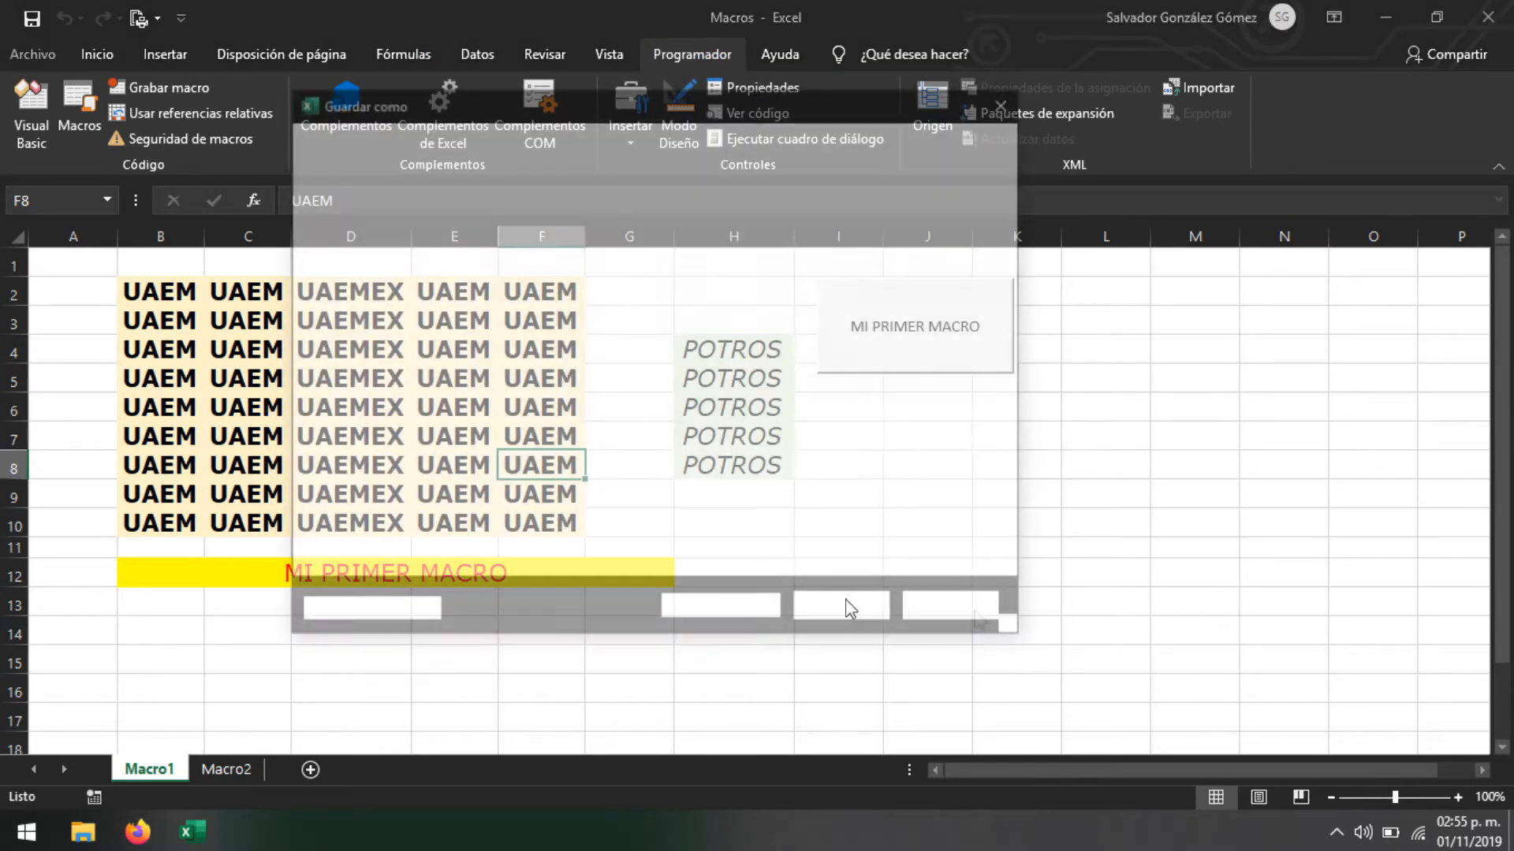
Save the workbook to Escritorio as Mis primeras macros with the file type Libro de Excel habilitado para macros
click(446, 494)
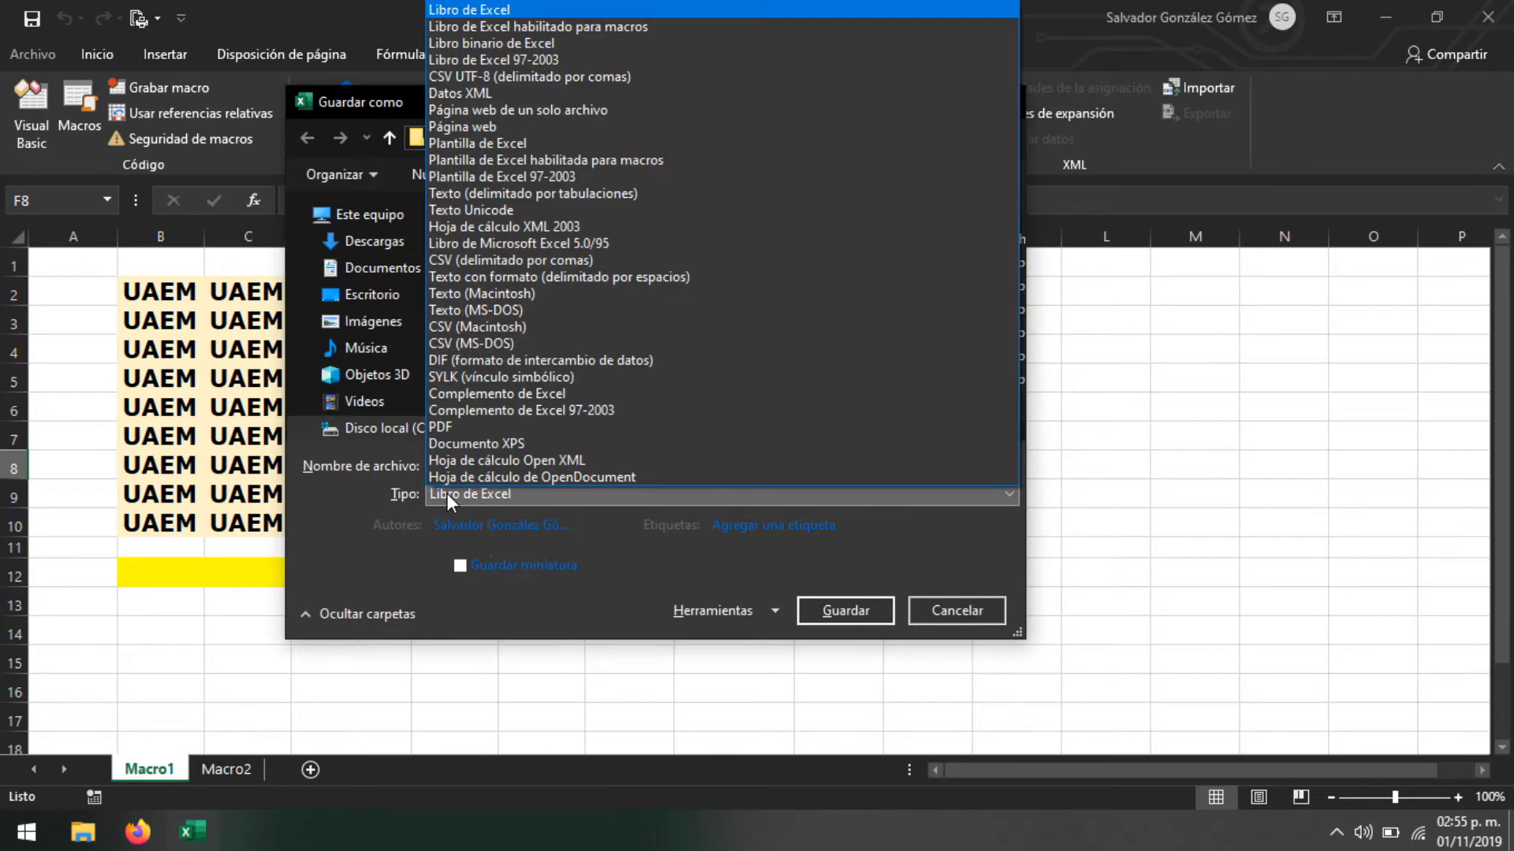
click(579, 26)
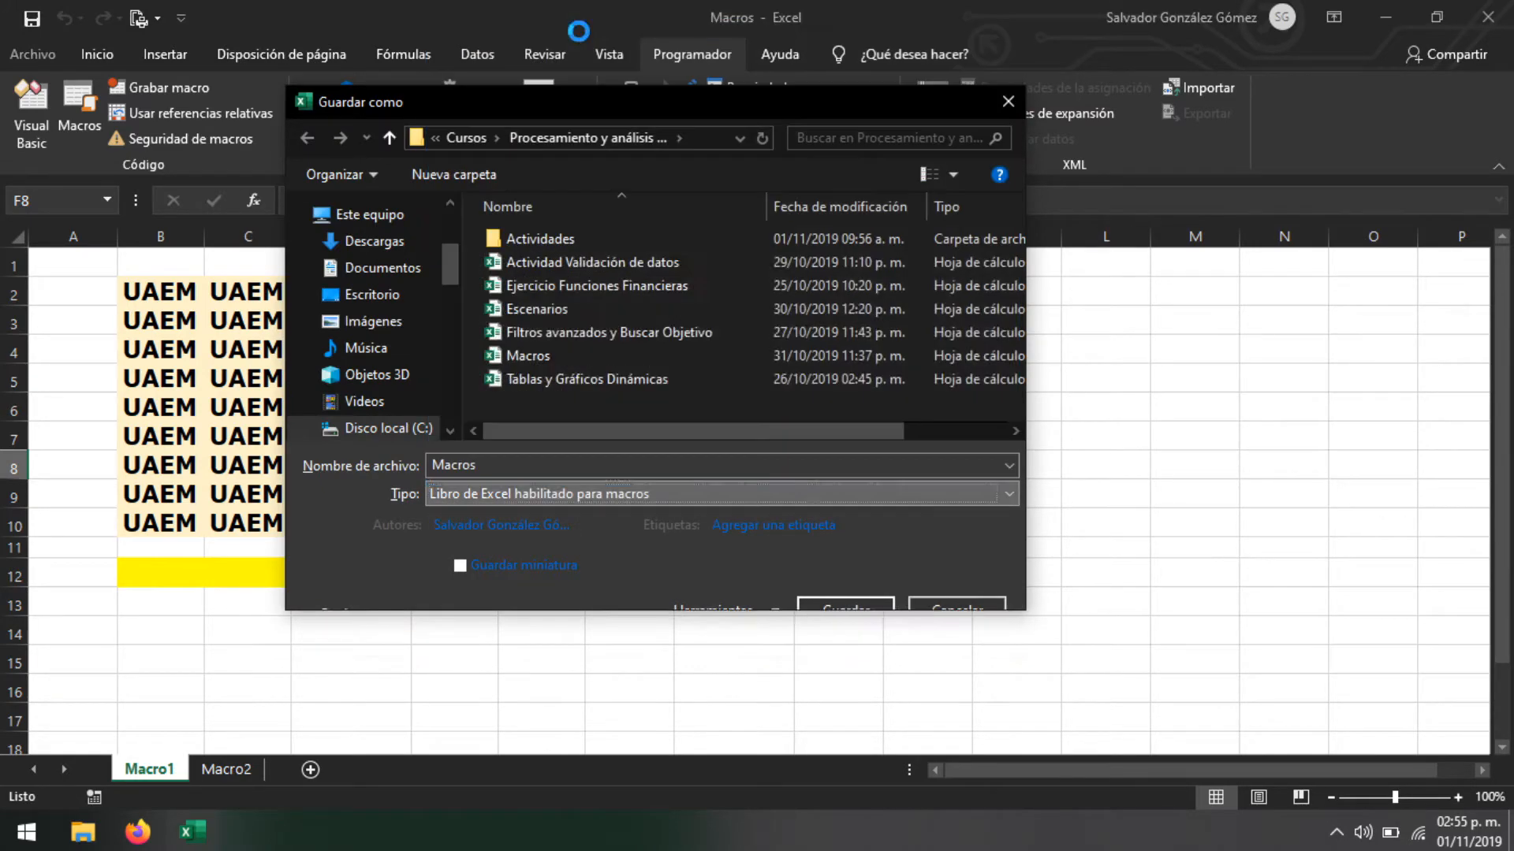
click(379, 295)
click(492, 465)
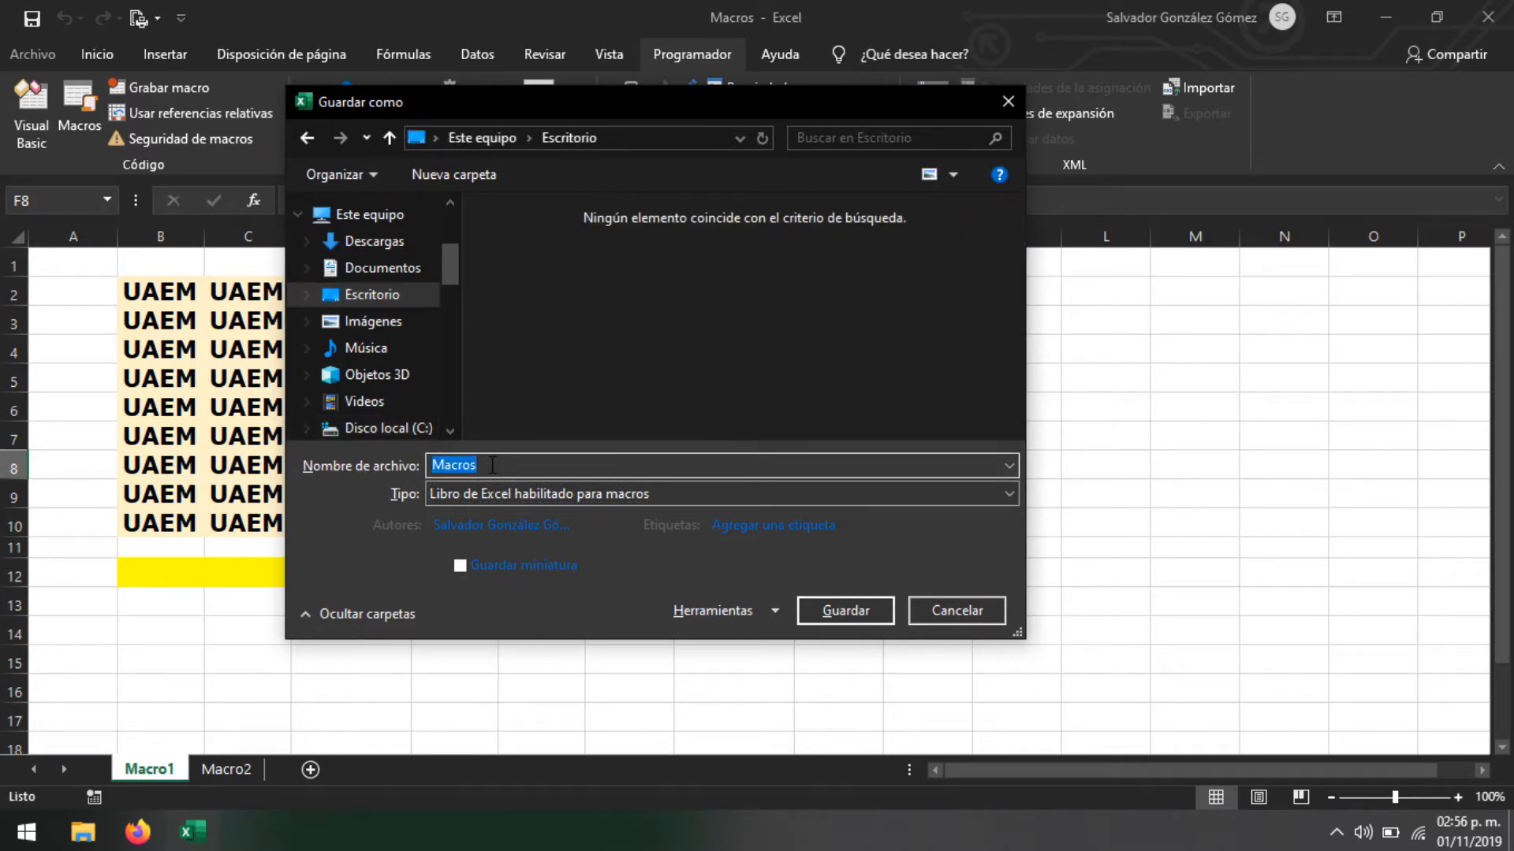
text(mlS)
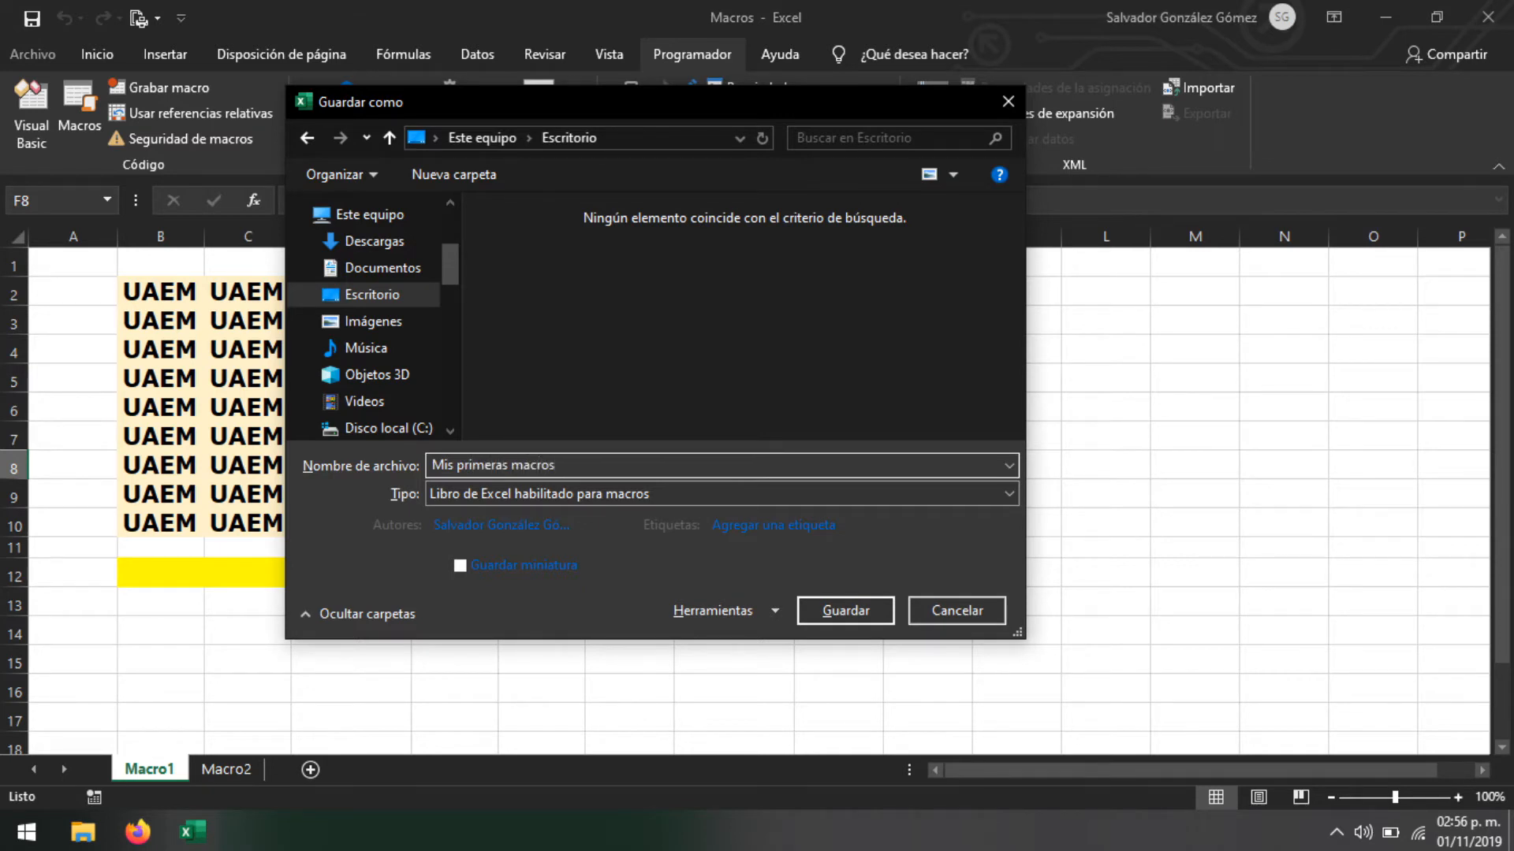
click(856, 610)
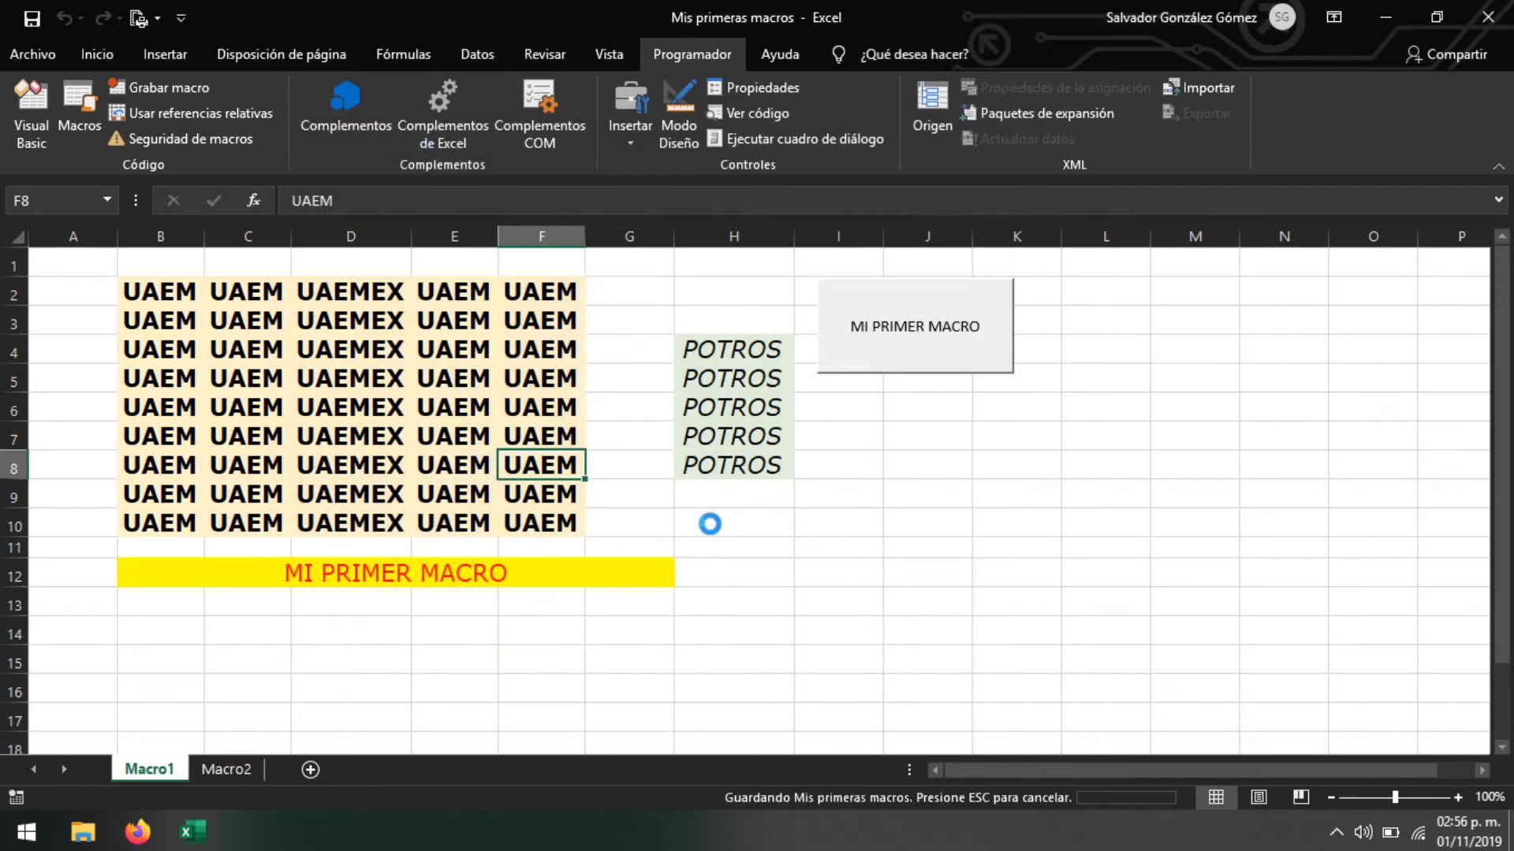
Close the workbook and switch to the Procesamiento y análisis de datos en Excel folder in File Explorer
key(Right)
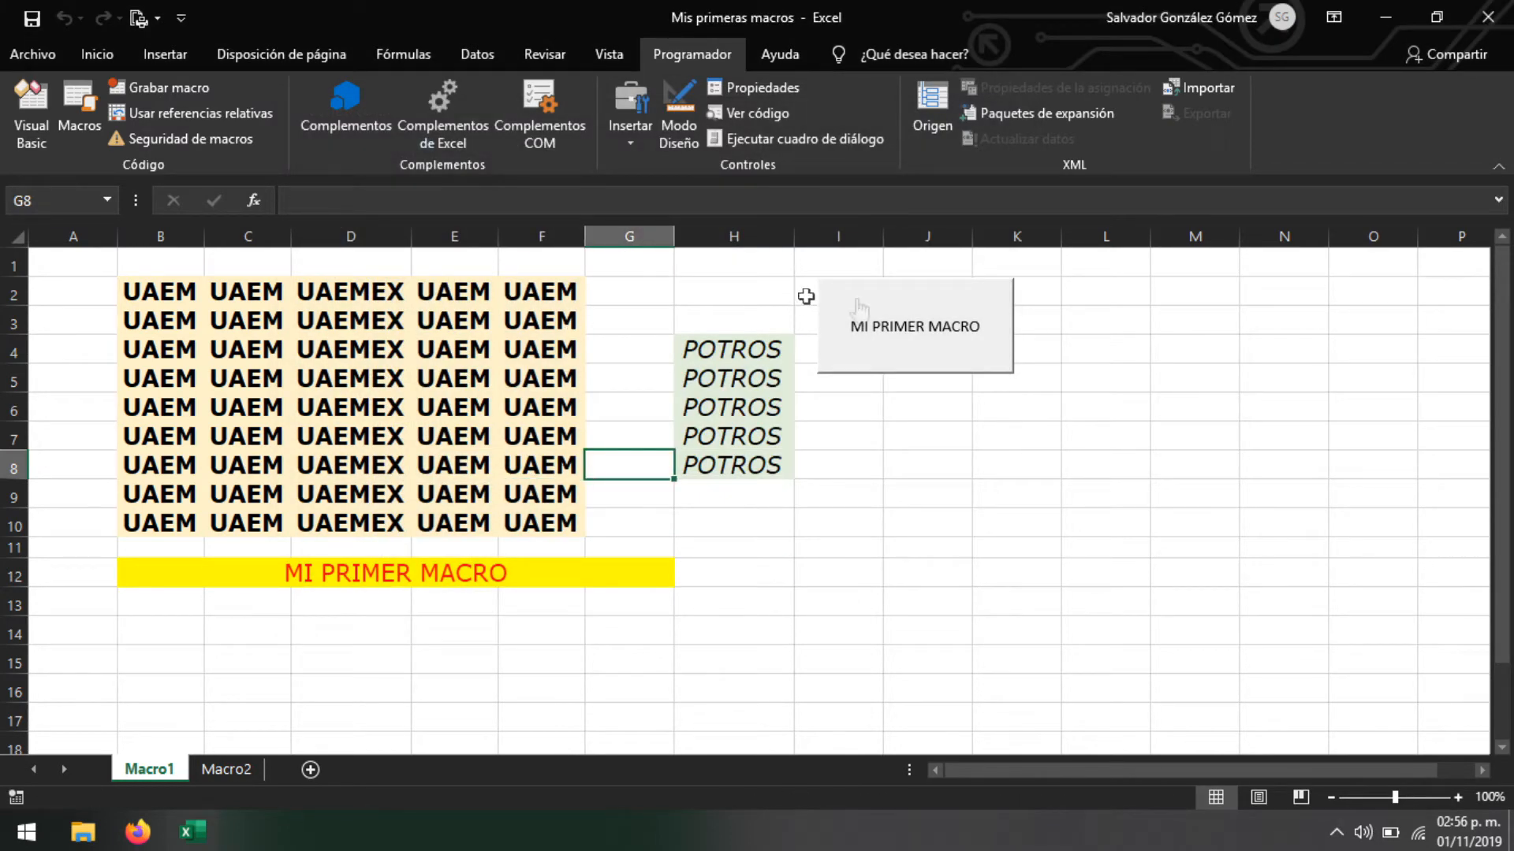
click(1506, 11)
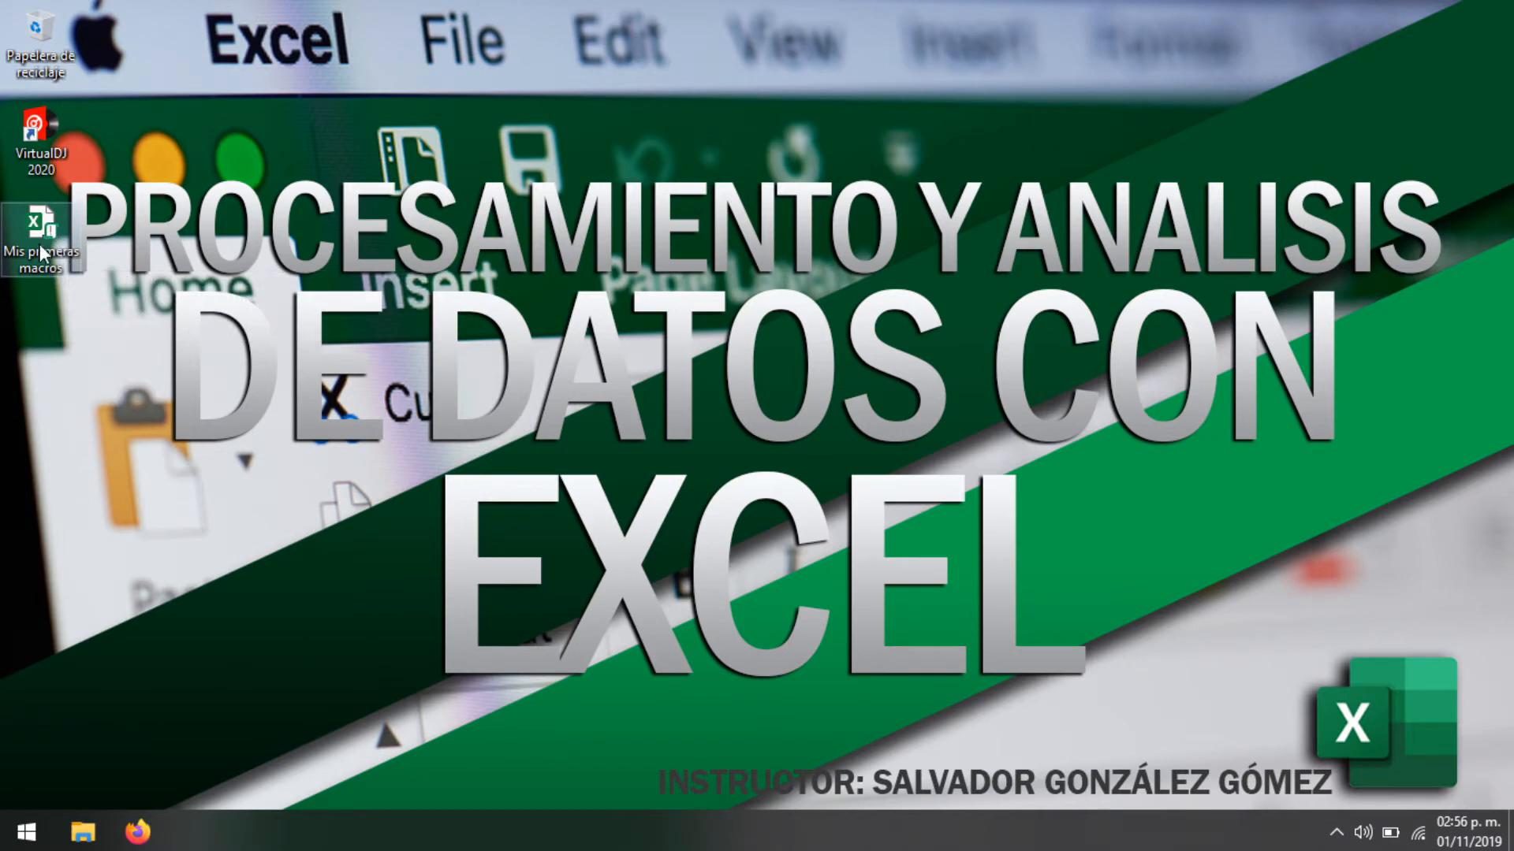
mouse_move(83, 832)
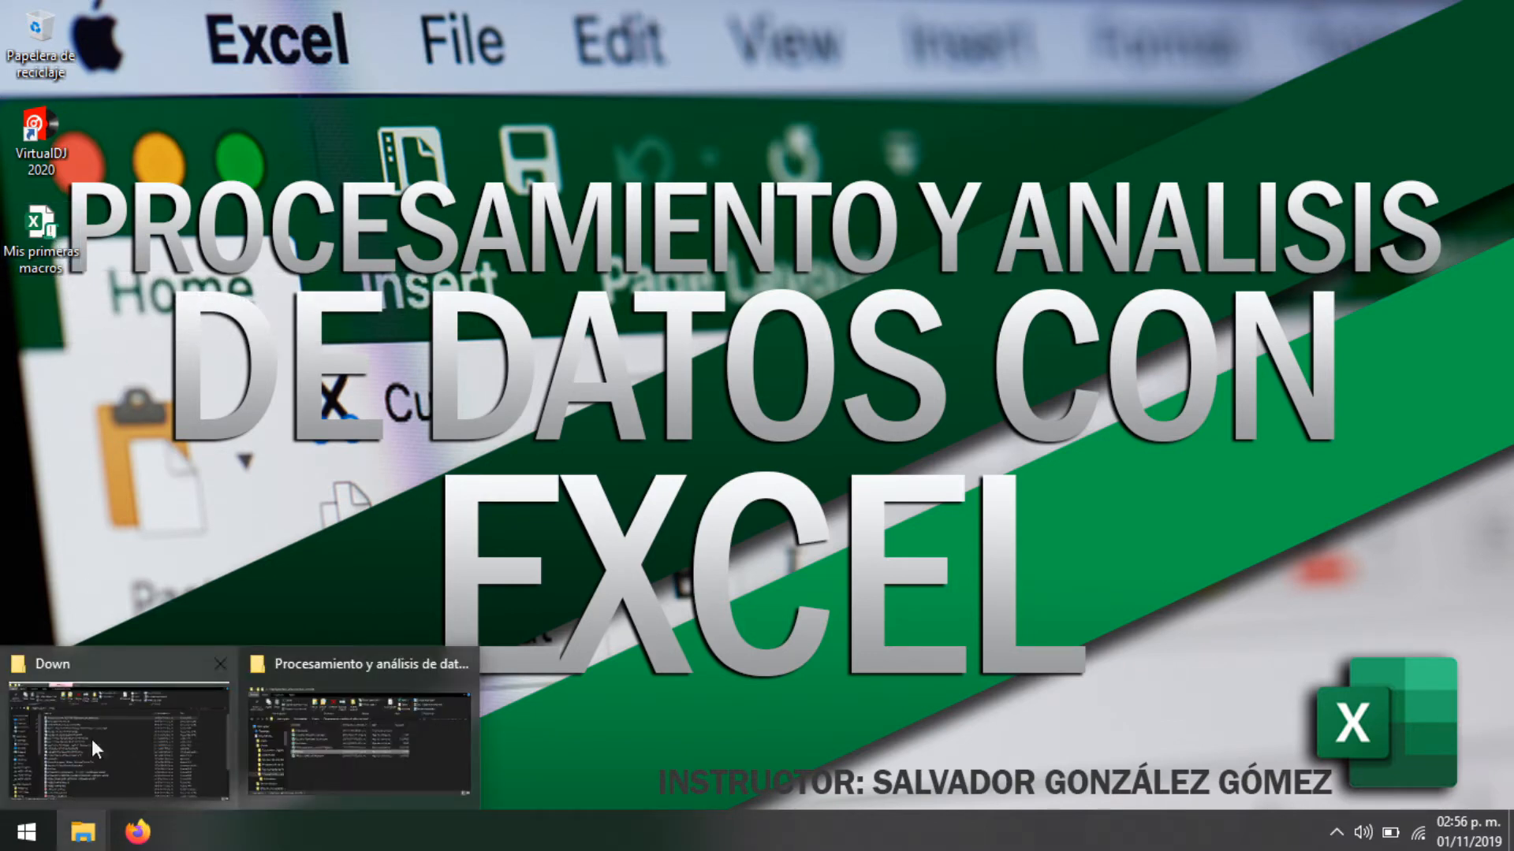
click(359, 764)
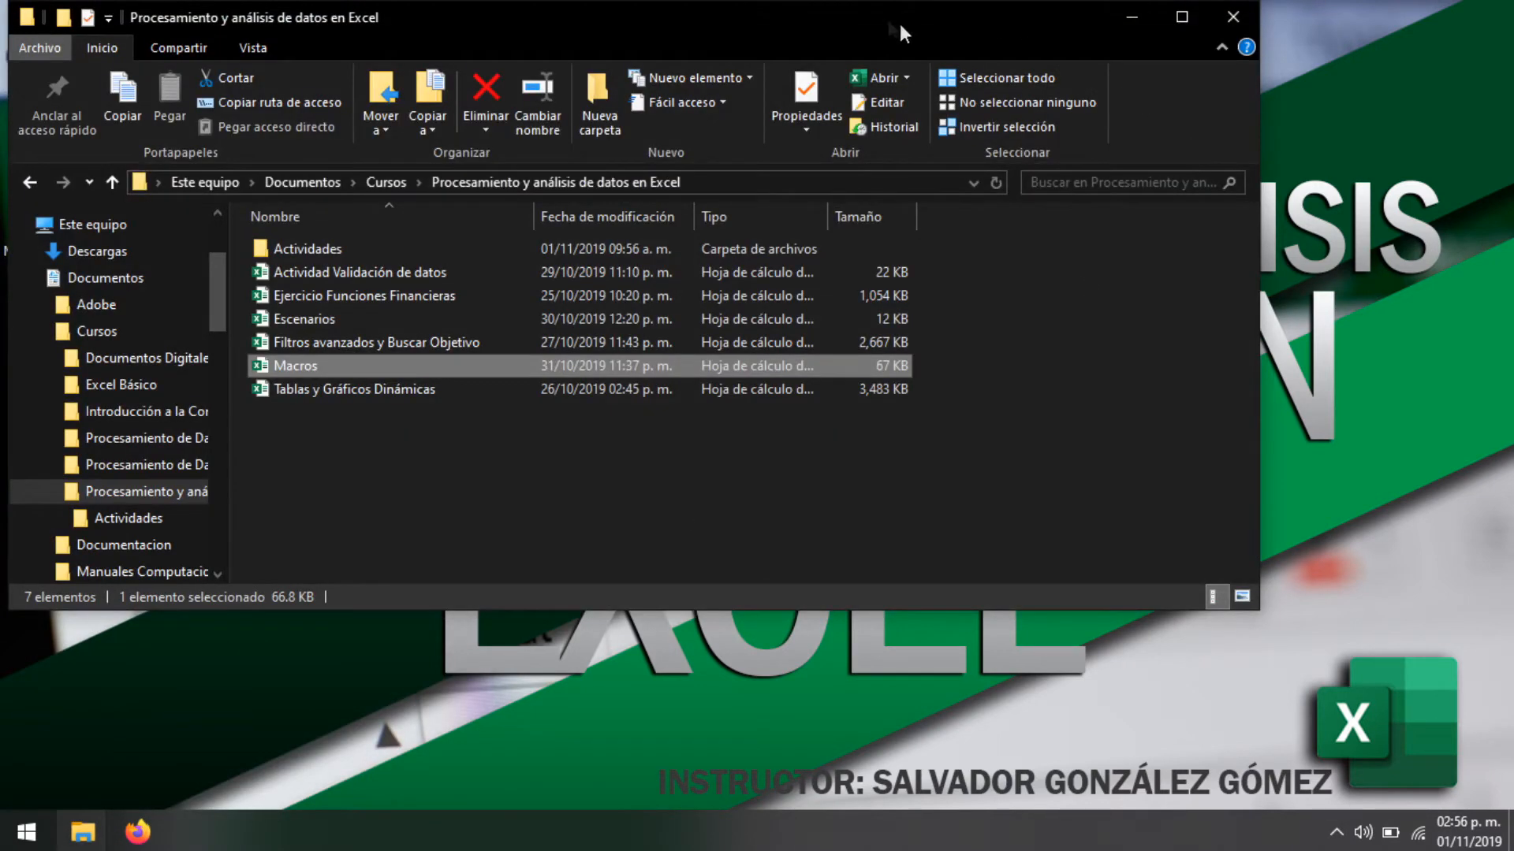
Clear the File Explorer window off the desktop and locate the saved Mis primeras macros file there
drag(901, 24, 1311, 77)
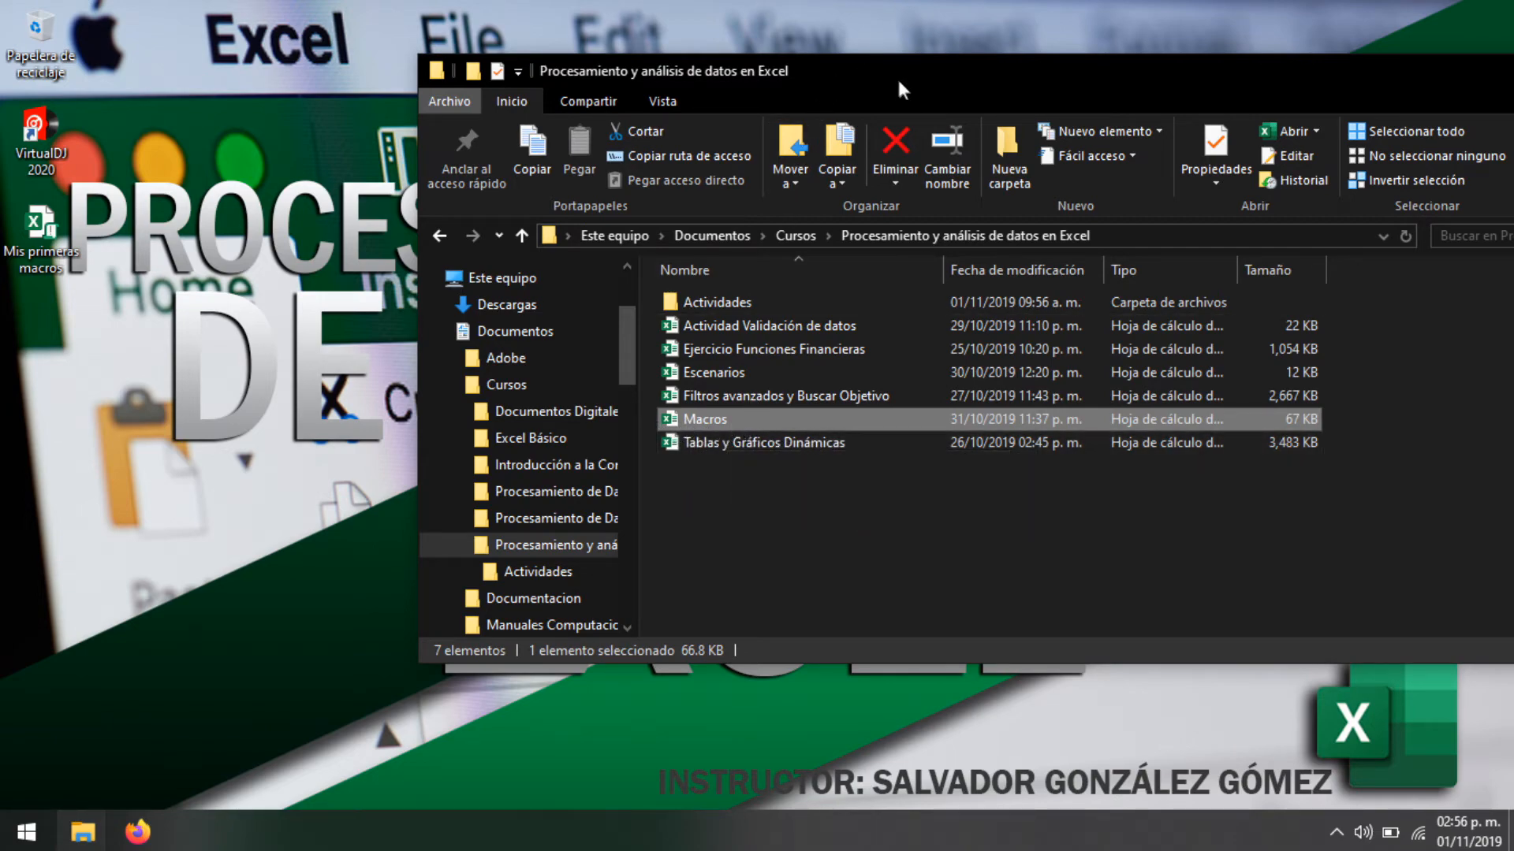
drag(896, 78, 573, 33)
click(1218, 40)
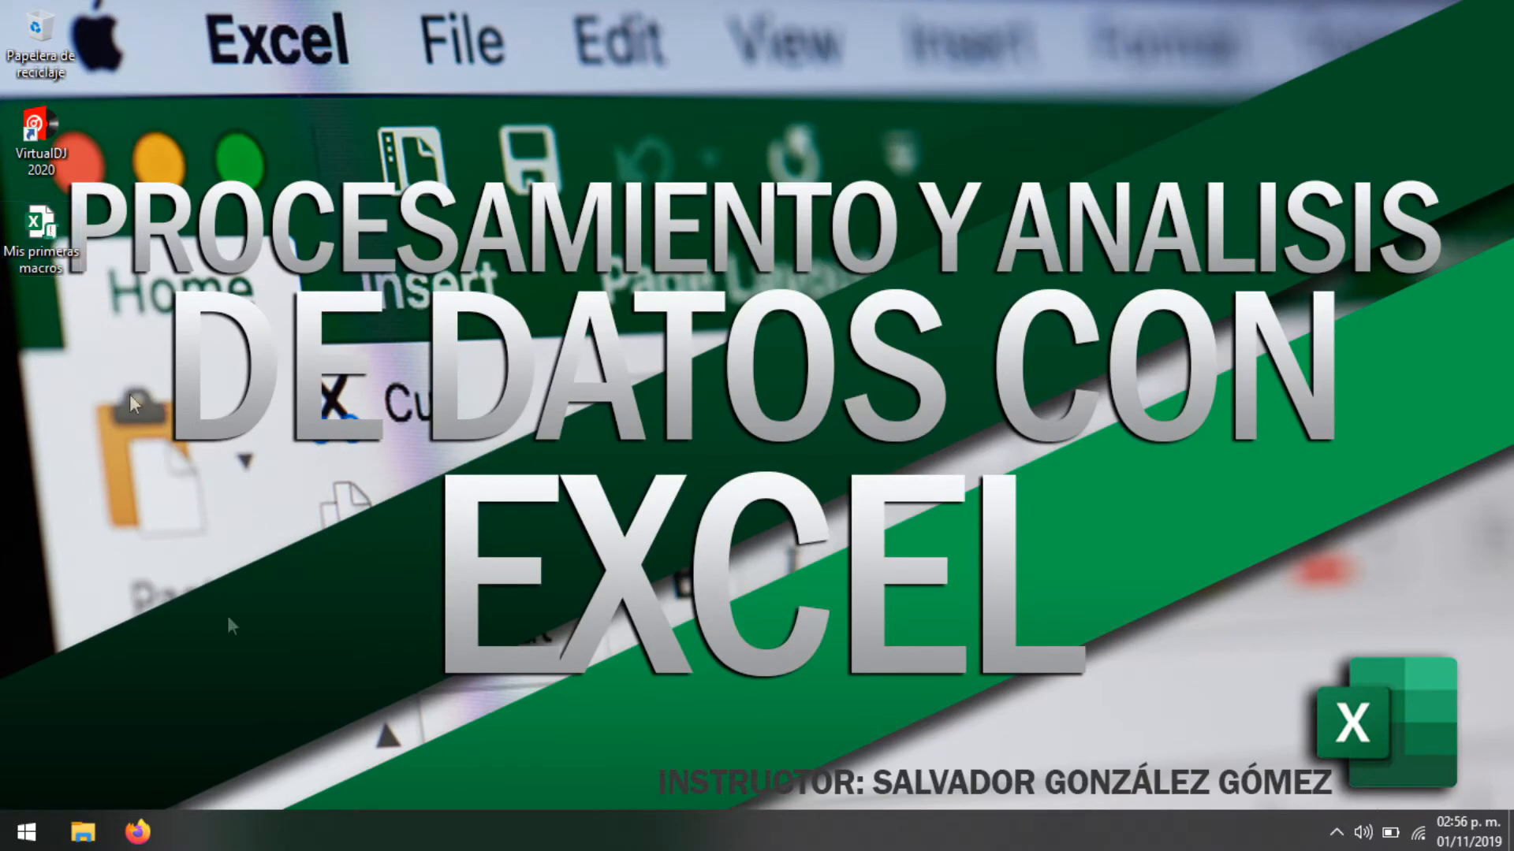
click(71, 264)
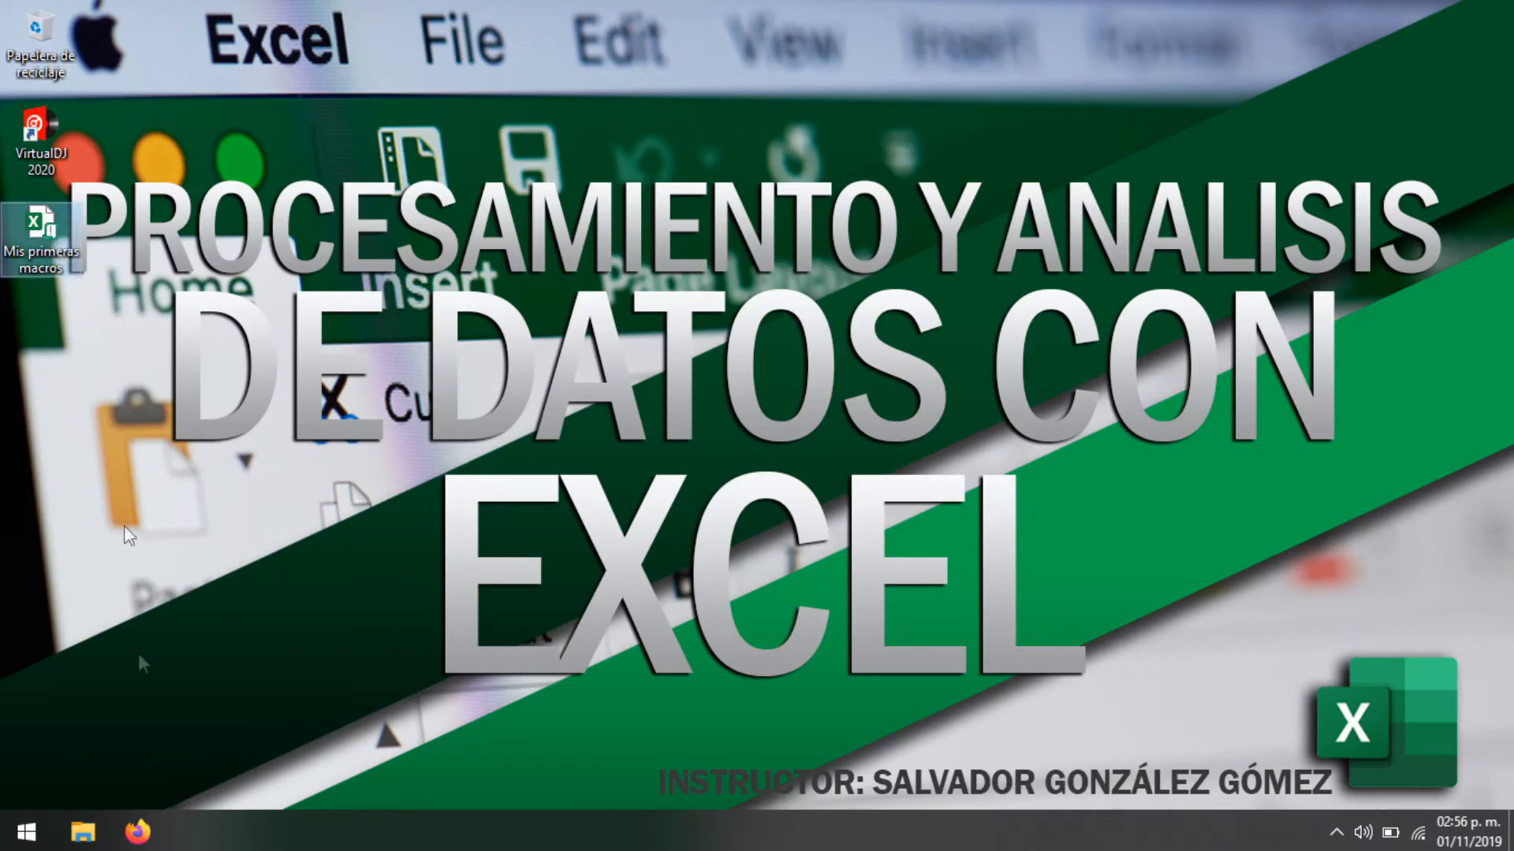
Start Excel with a blank workbook and check the list of macros in all open workbooks
click(26, 831)
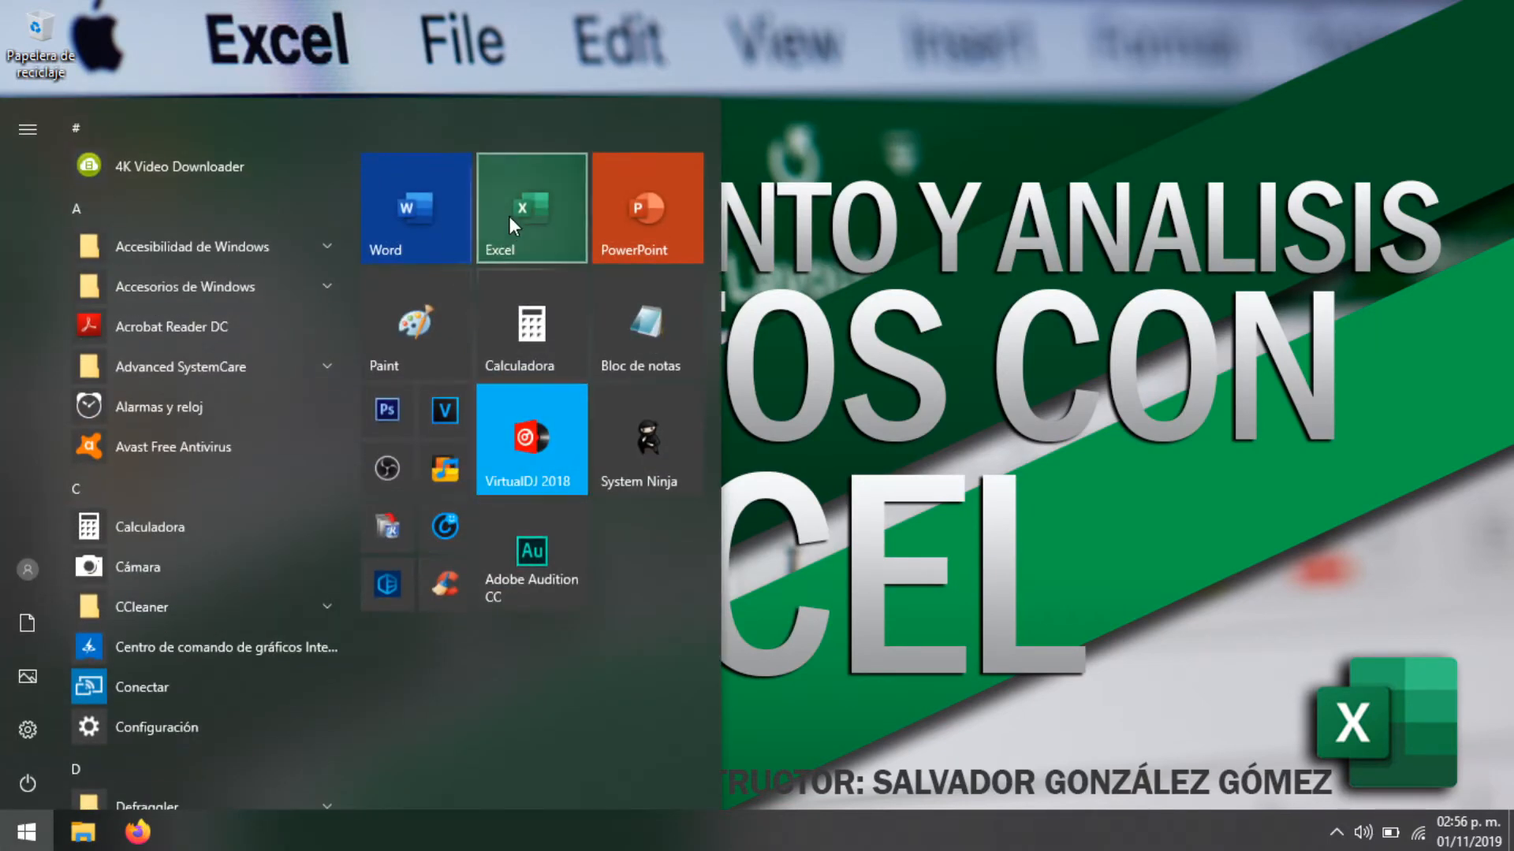
click(508, 216)
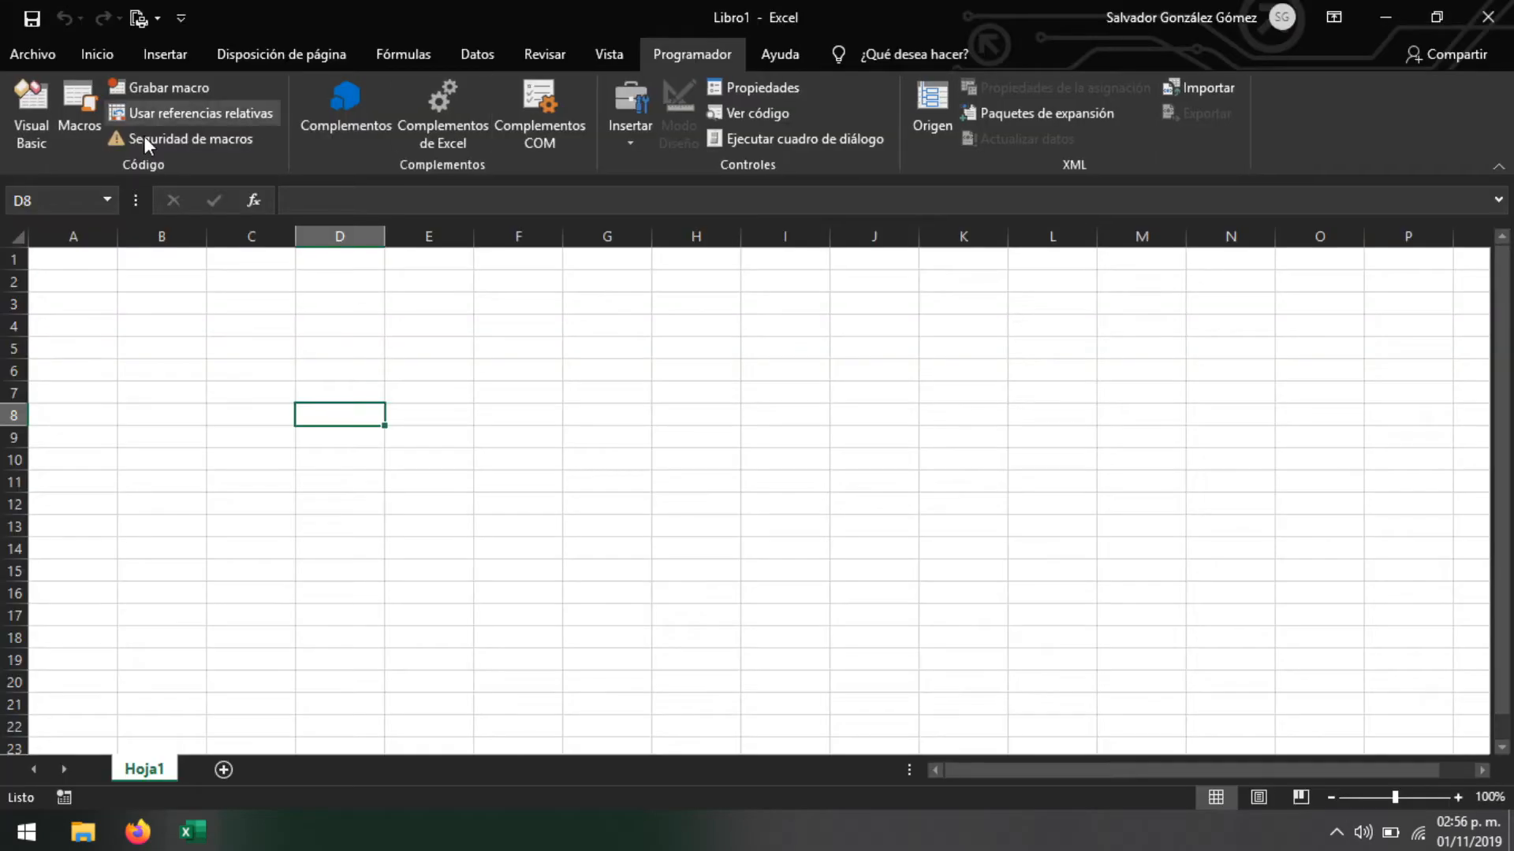
key(alt+F8)
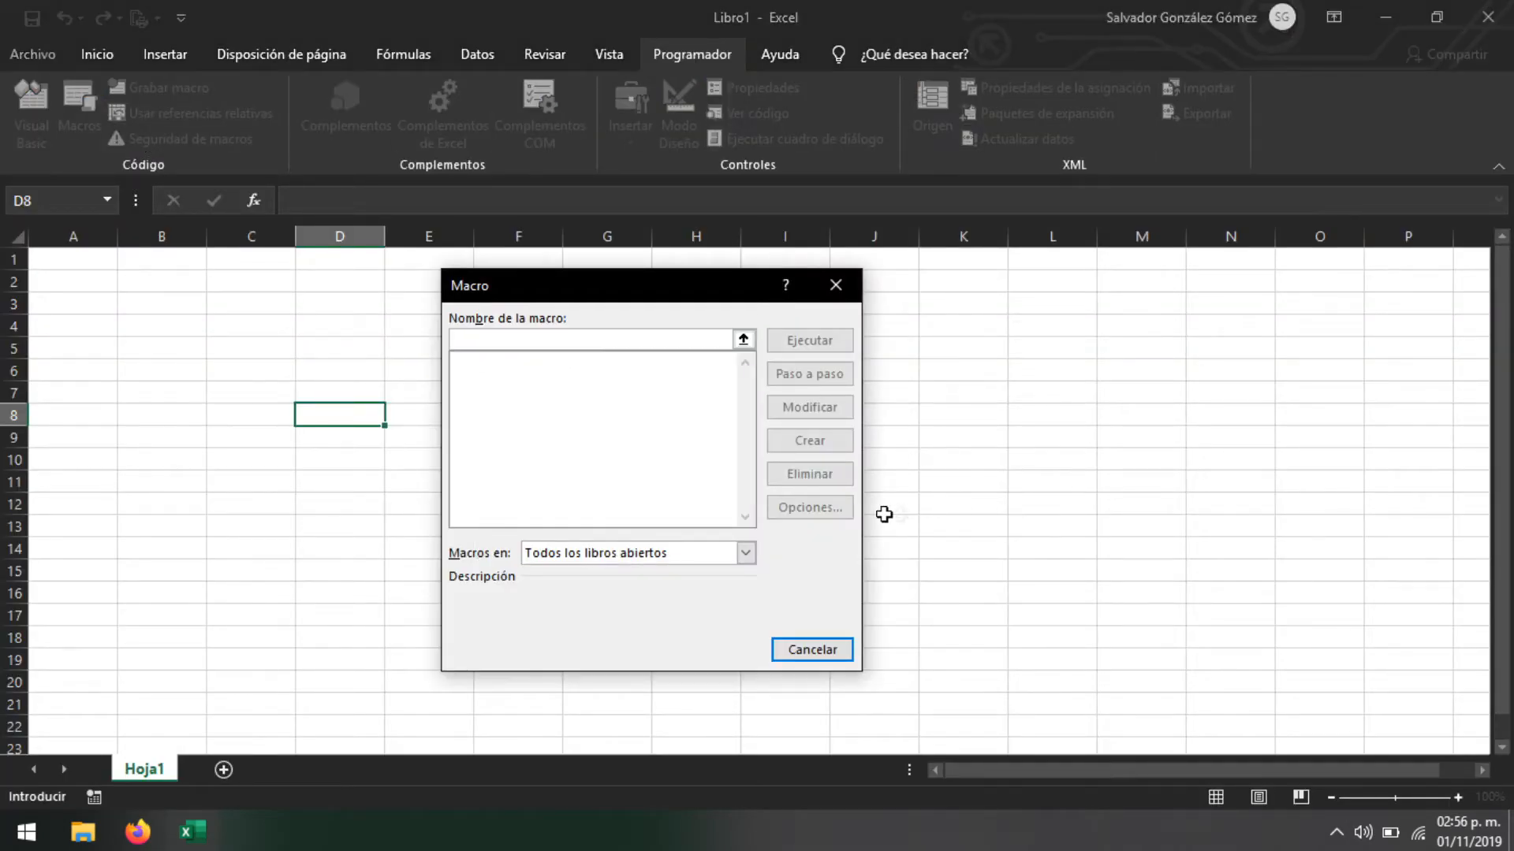
click(836, 286)
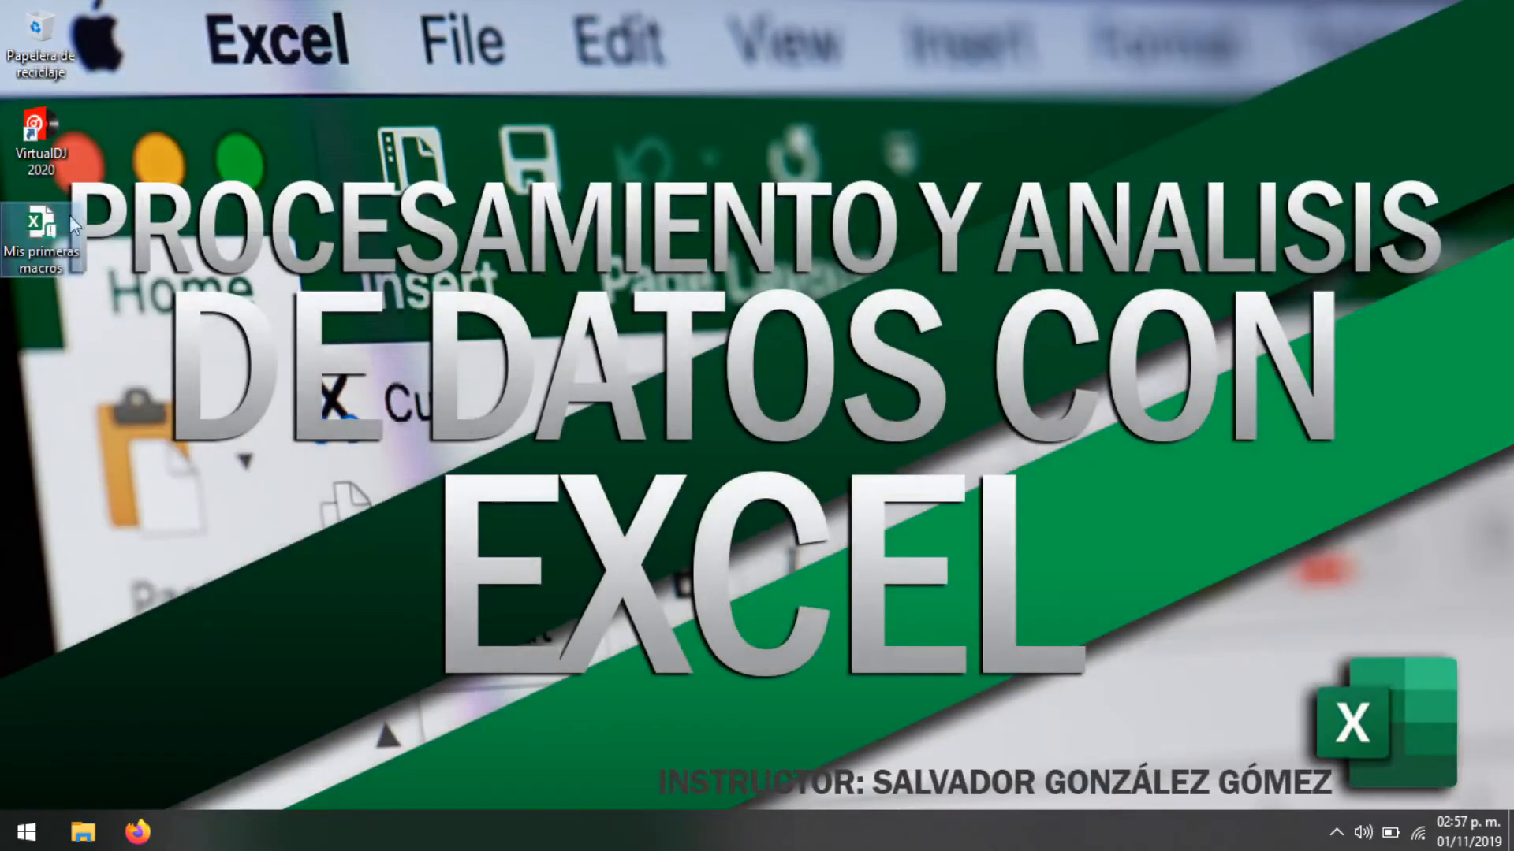
Open Mis primeras macros from the desktop and bring the blank workbook Libro1 to the front
double_click(43, 232)
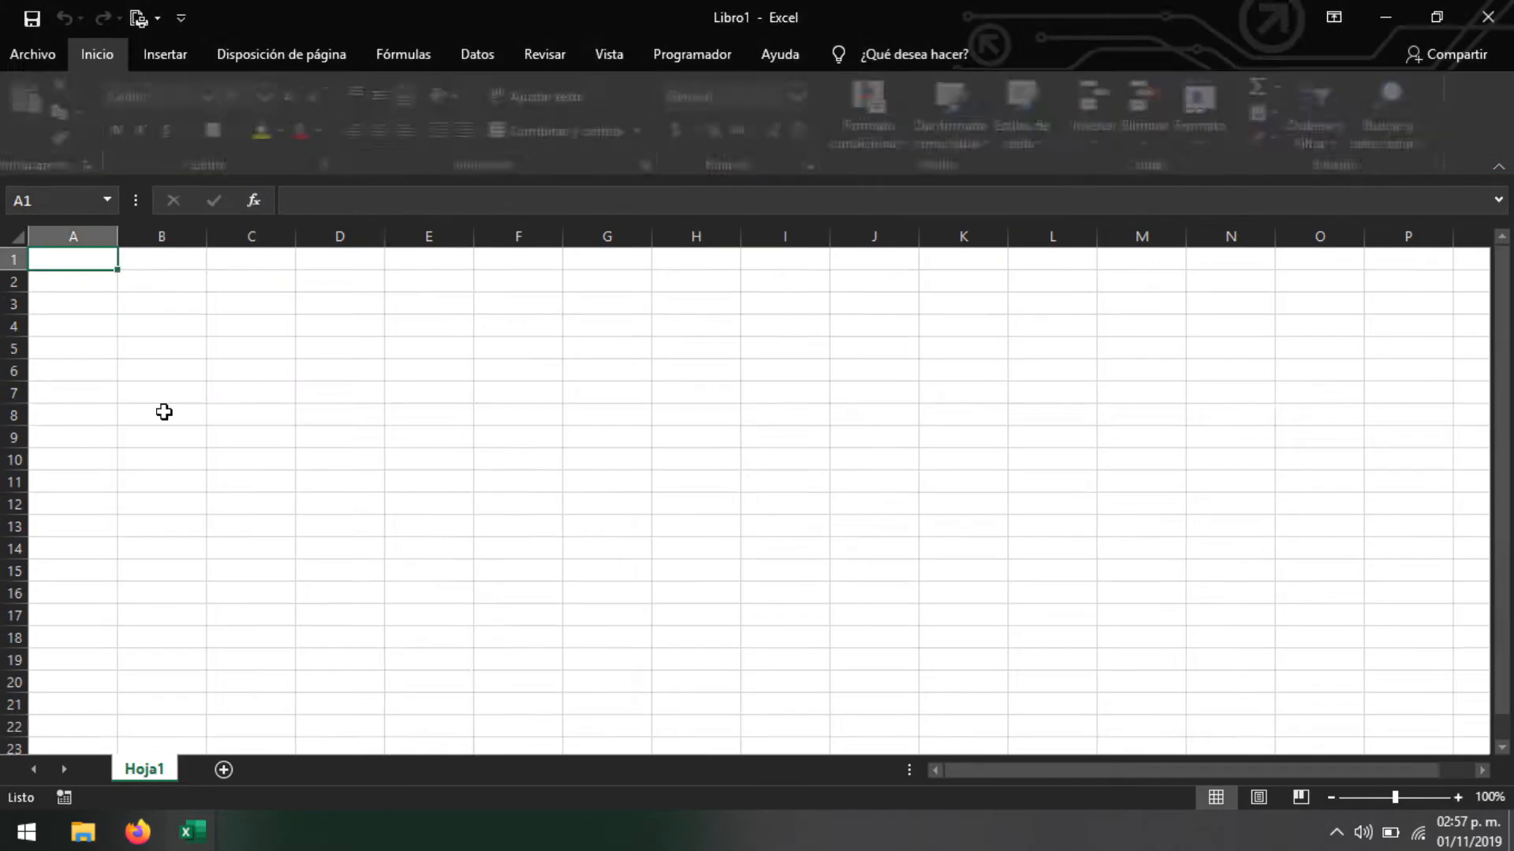
click(339, 367)
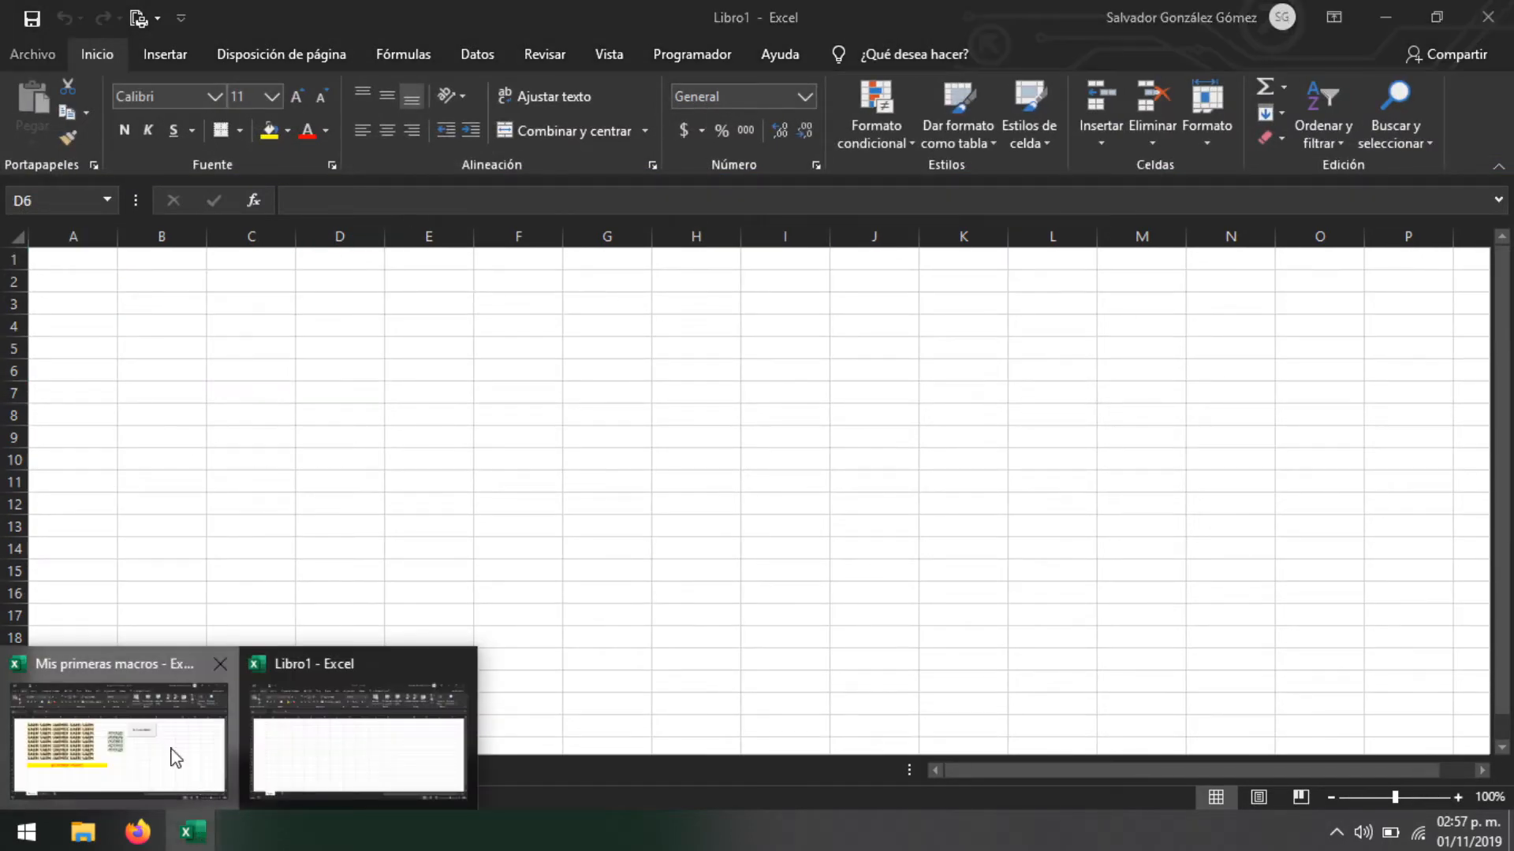
click(175, 347)
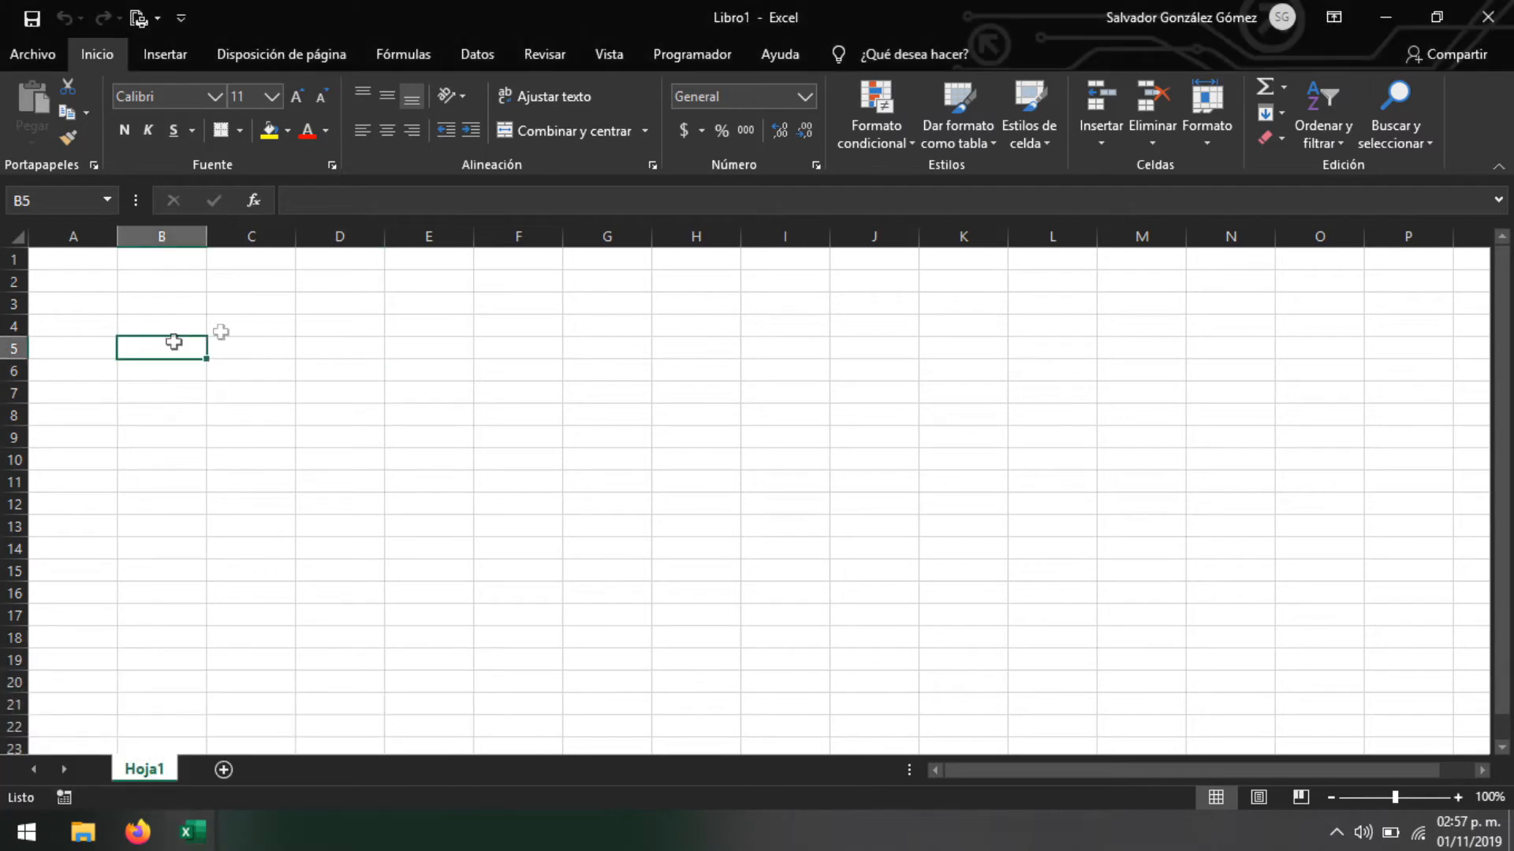
Check from Libro1 which macros are available in all open workbooks, without running any
click(703, 52)
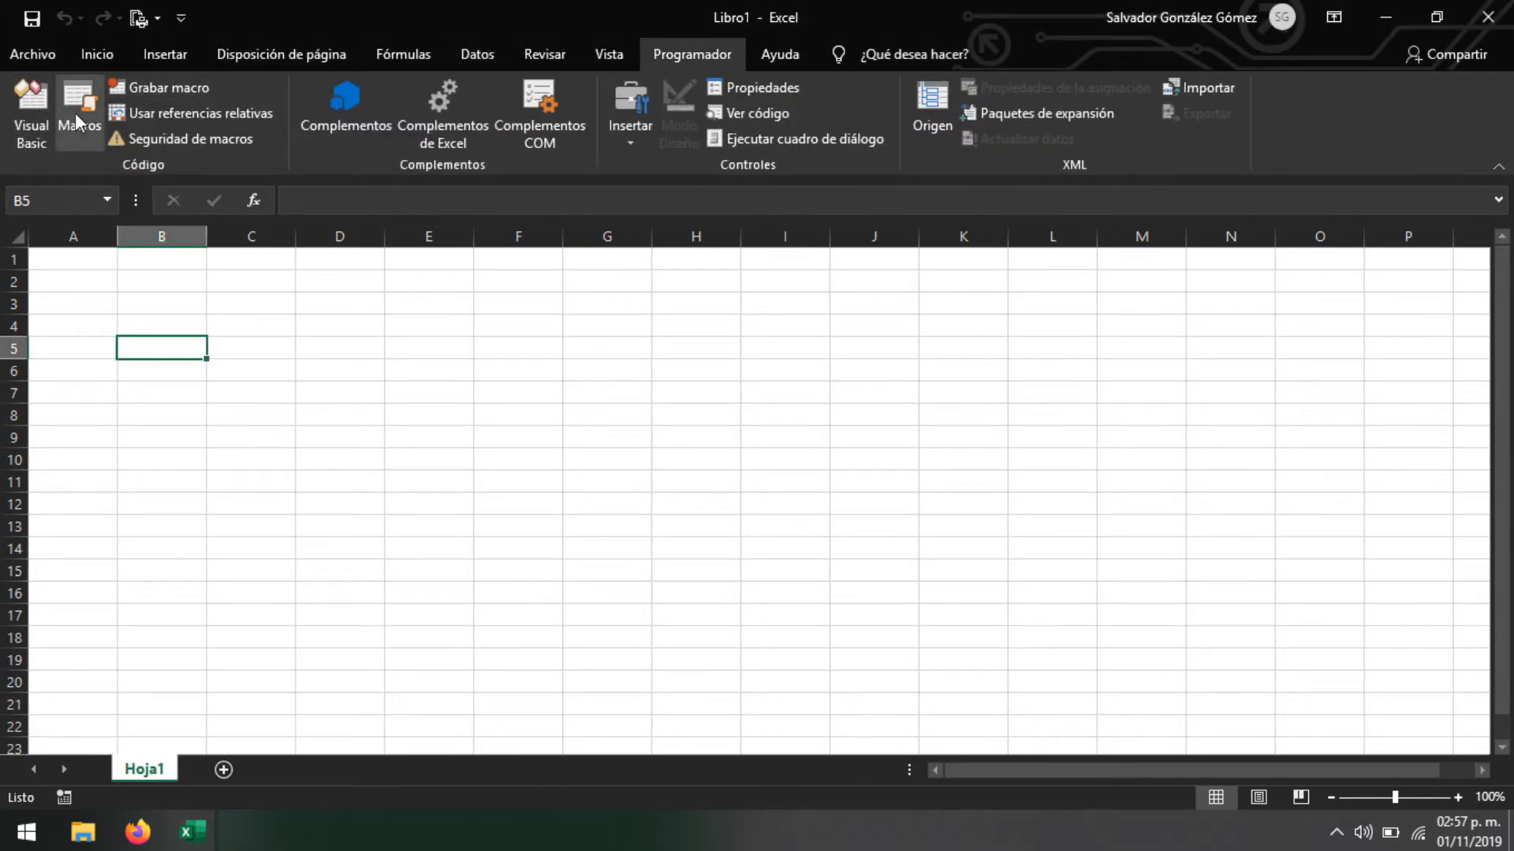
click(78, 106)
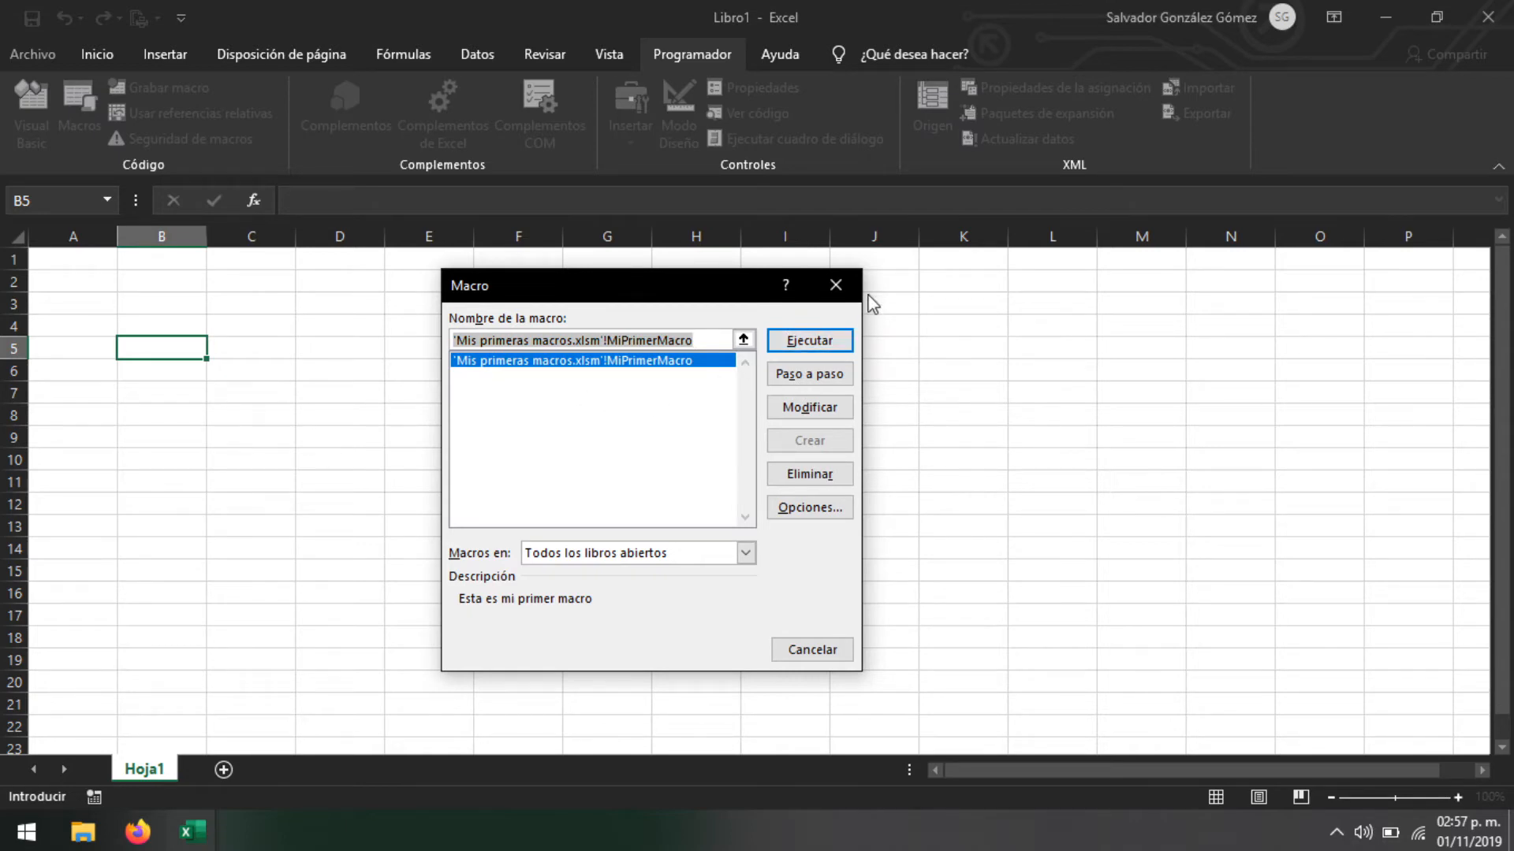
click(810, 340)
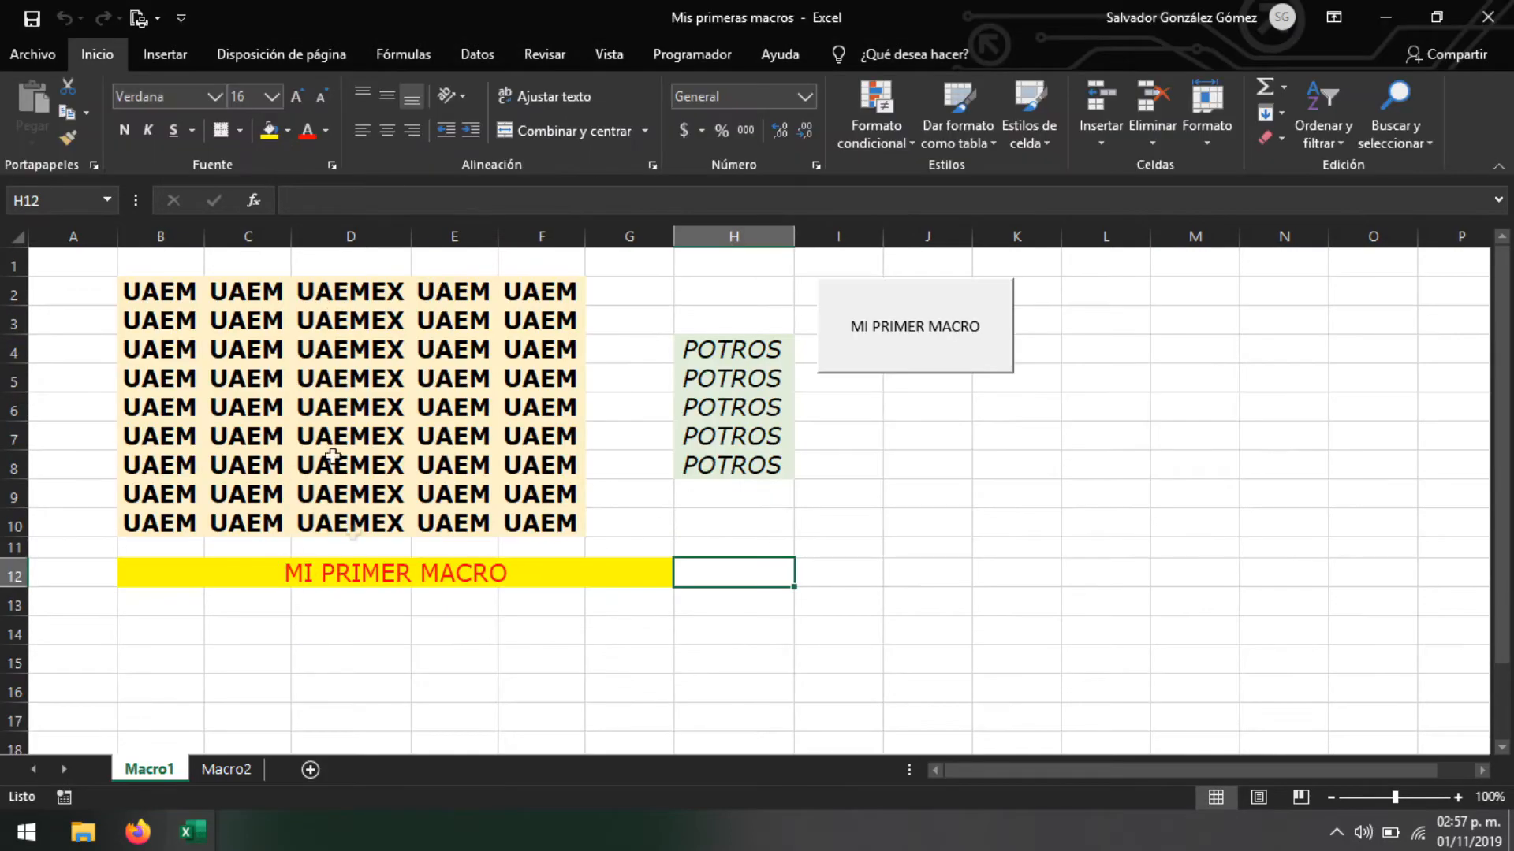
Review the formatted cells of the Macro1 sheet in Mis primeras macros
click(969, 693)
drag(877, 655, 165, 293)
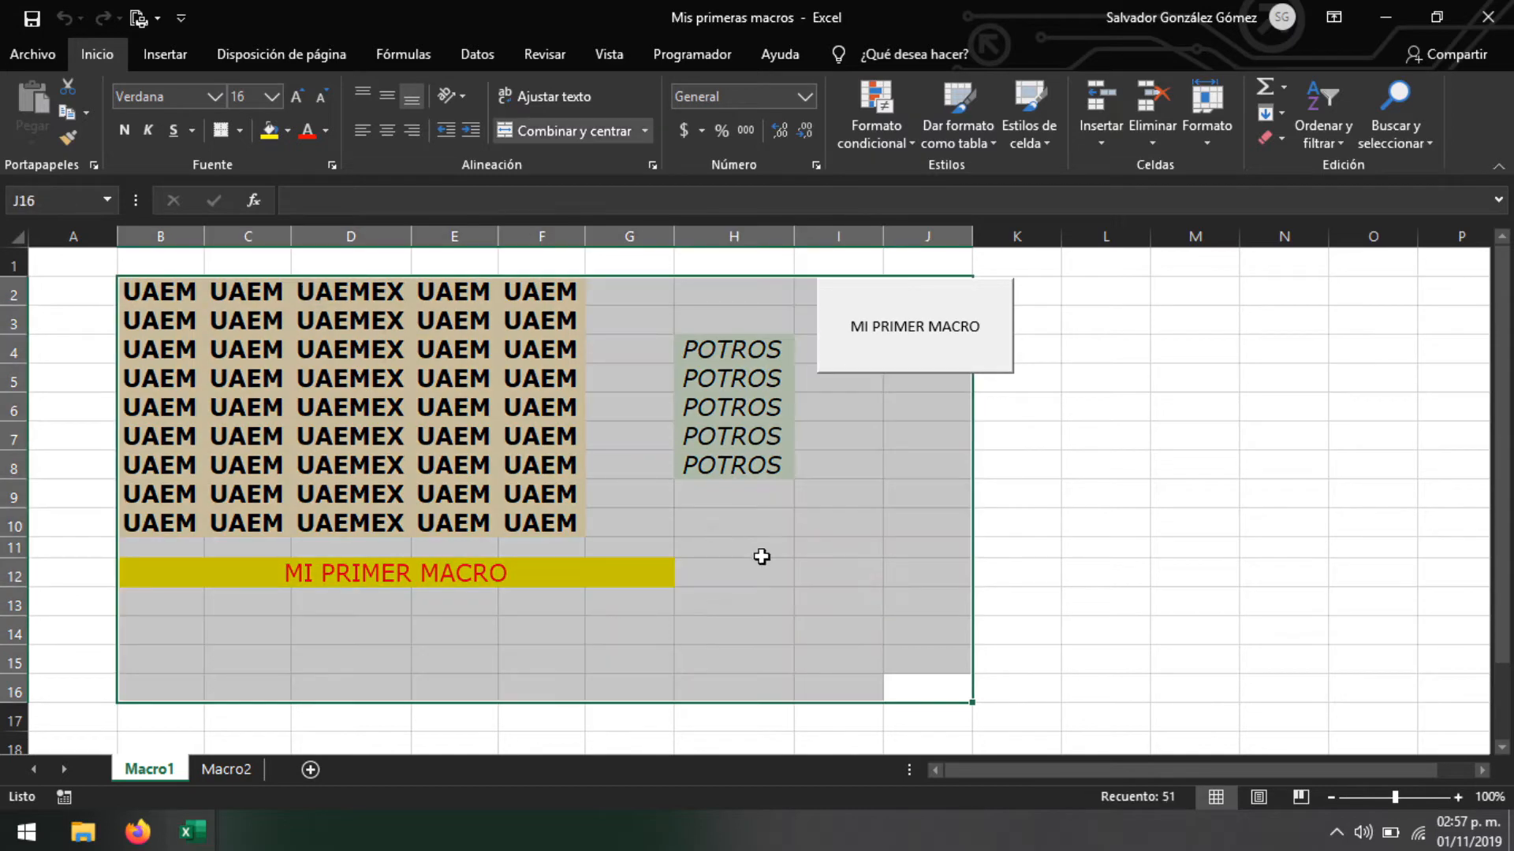
click(763, 552)
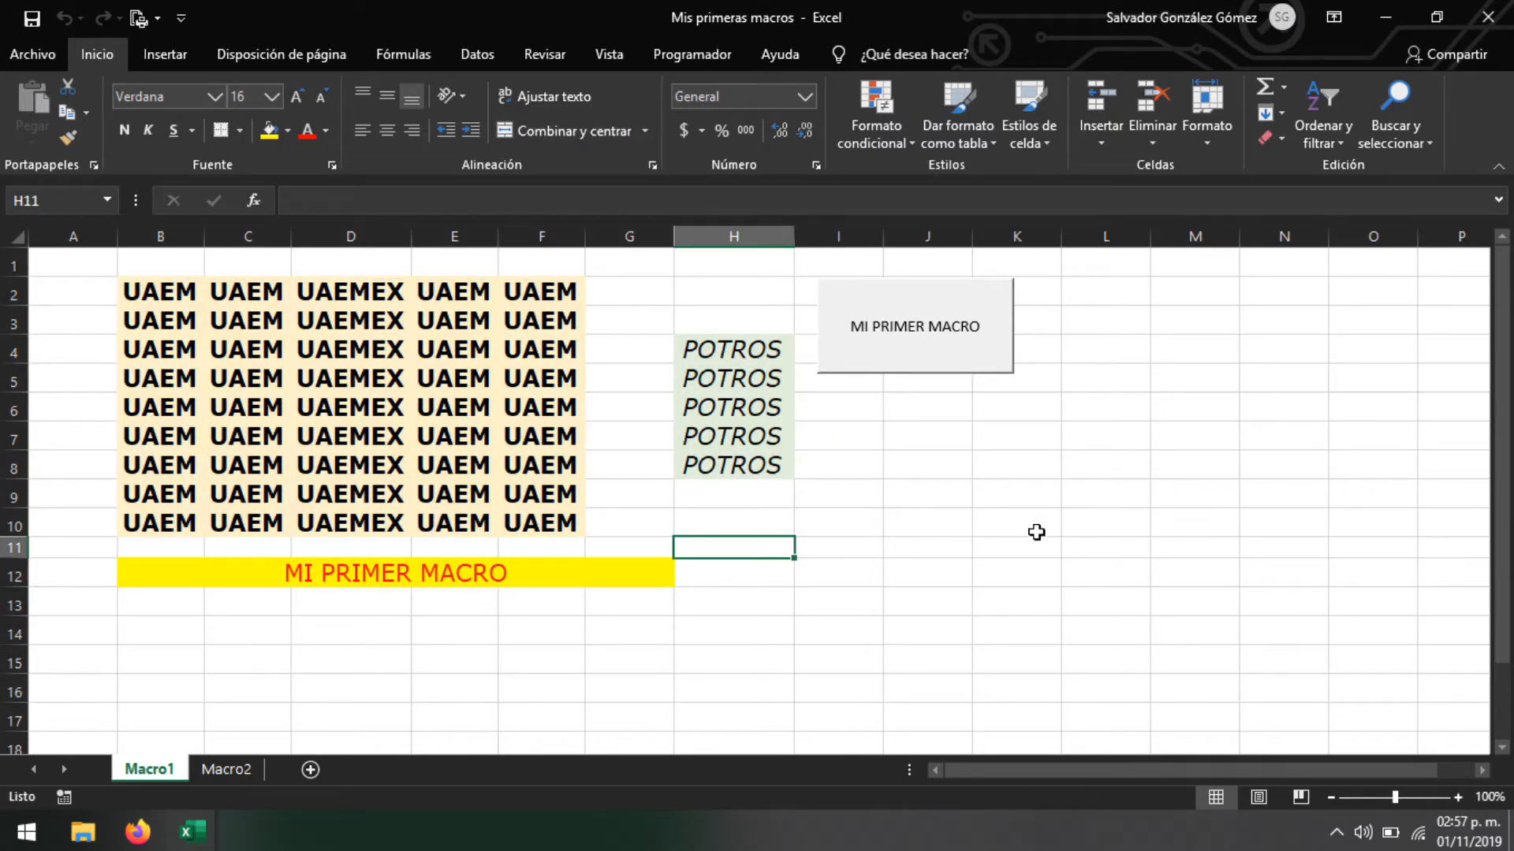
Switch to Libro1 and examine the empty cell area starting at B2 that corresponds to the macro's formatting
mouse_move(192, 832)
click(359, 725)
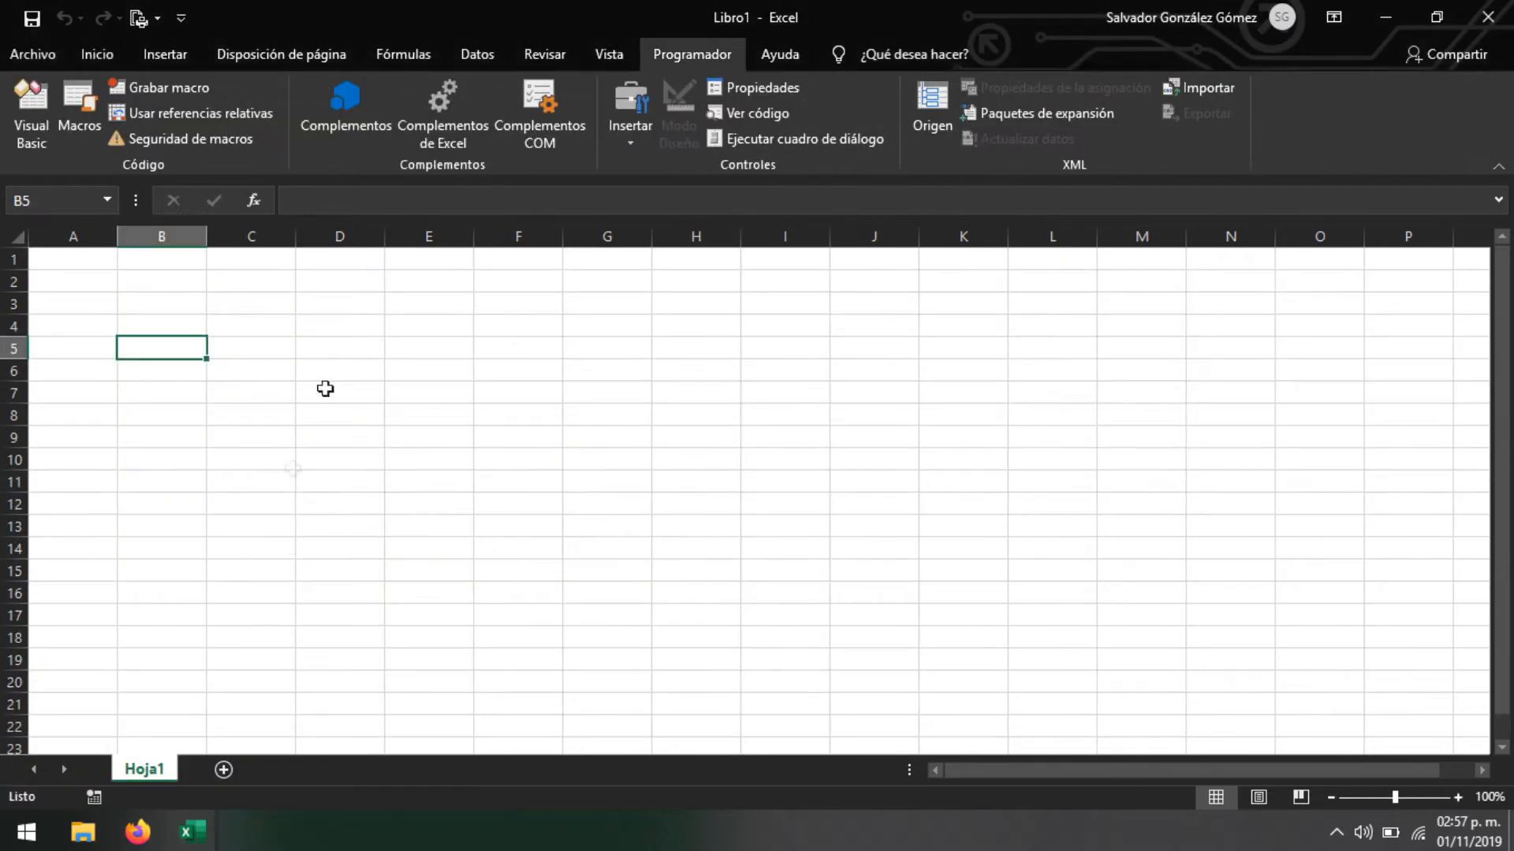
drag(158, 283, 670, 603)
click(675, 614)
drag(170, 279, 968, 741)
click(452, 618)
drag(148, 278, 688, 540)
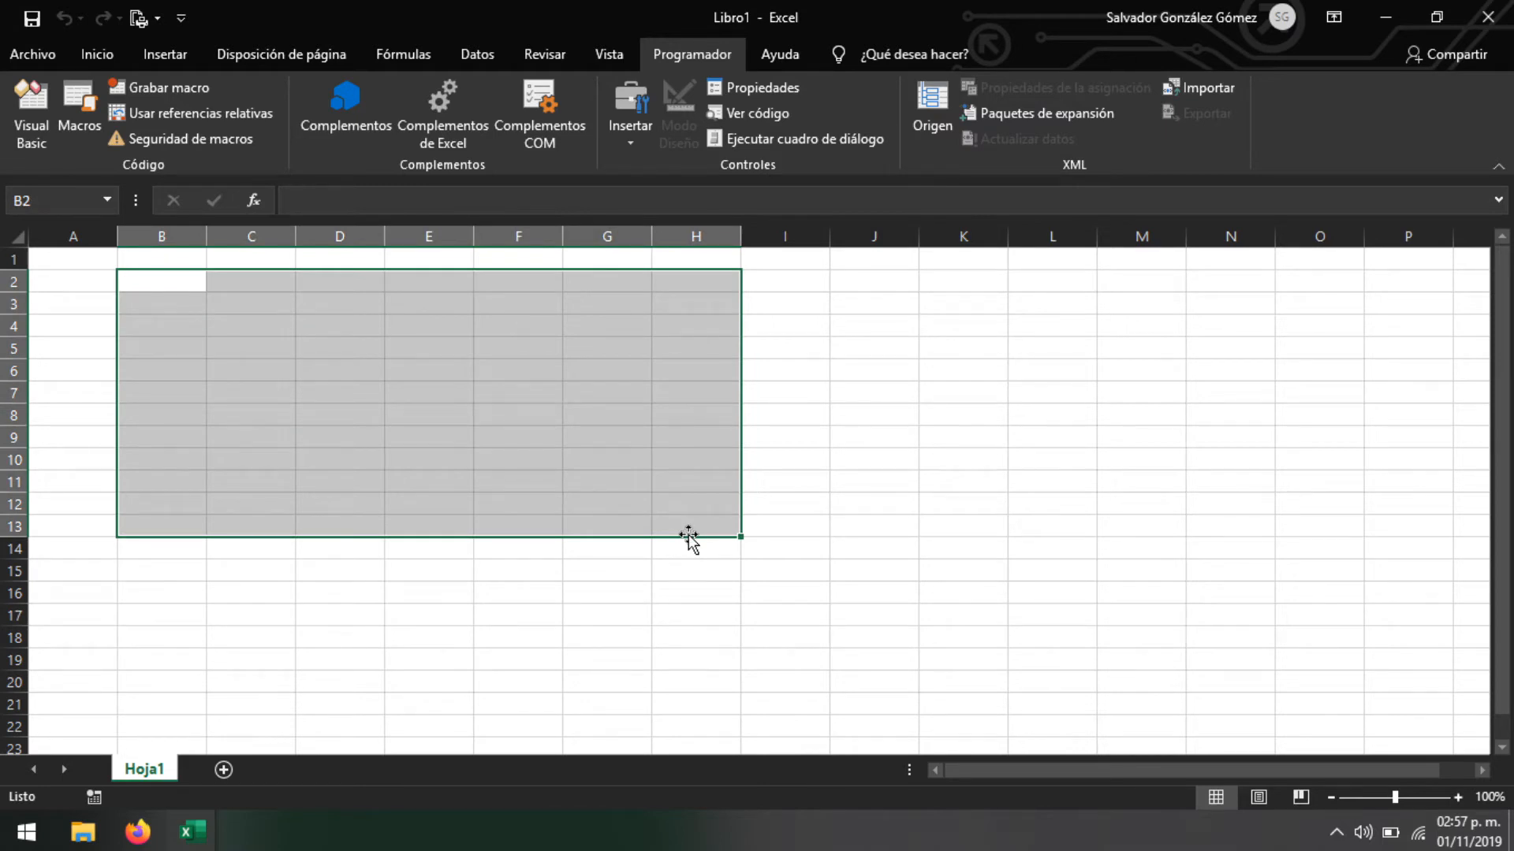
drag(156, 274, 847, 627)
click(567, 578)
drag(136, 277, 705, 552)
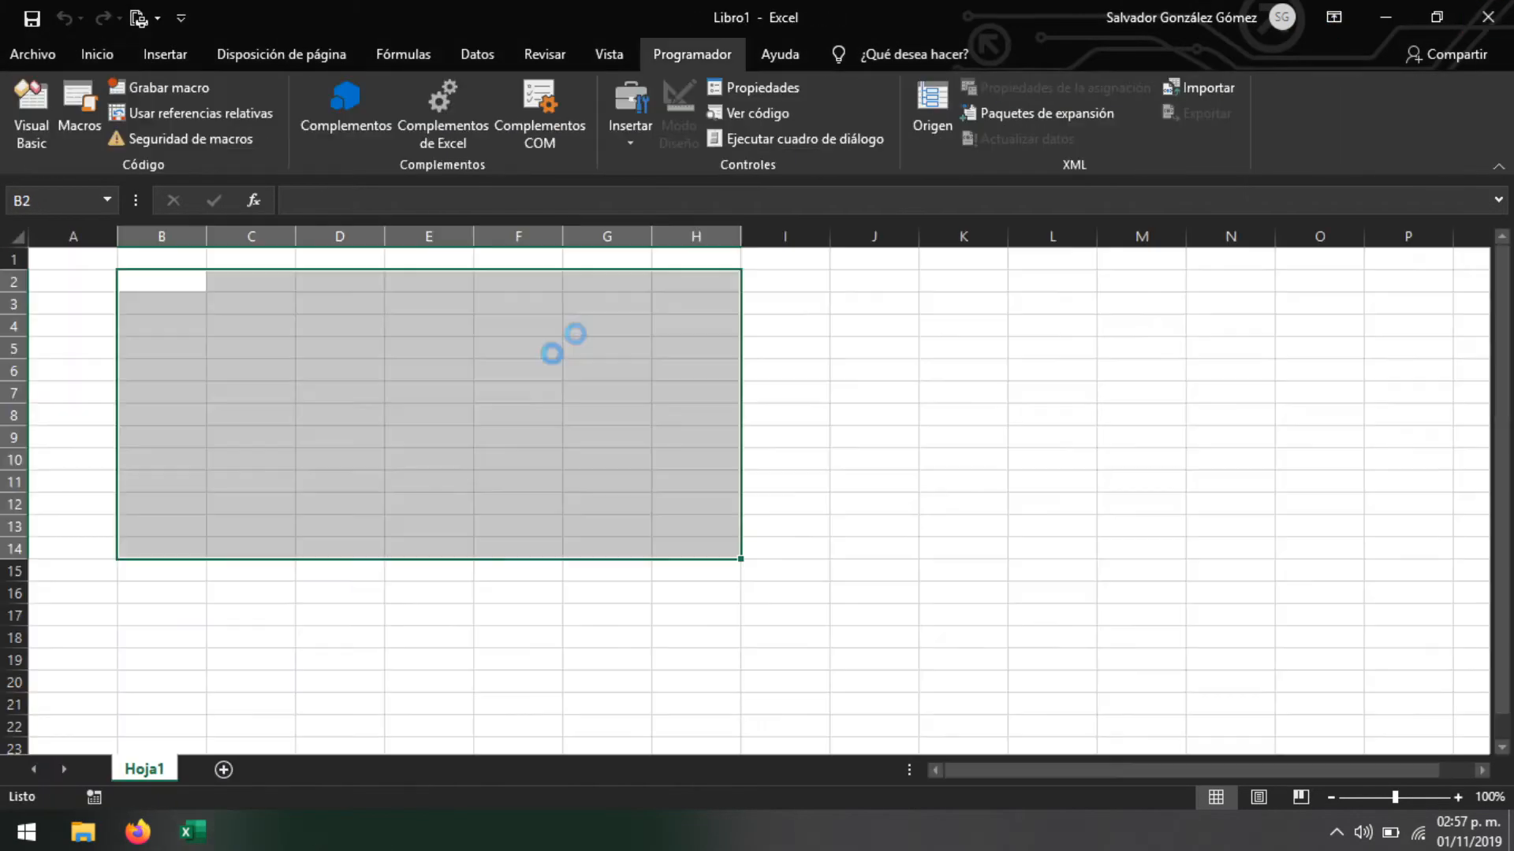
Recheck the macro list in Libro1 with Mis primeras macros closed
click(331, 378)
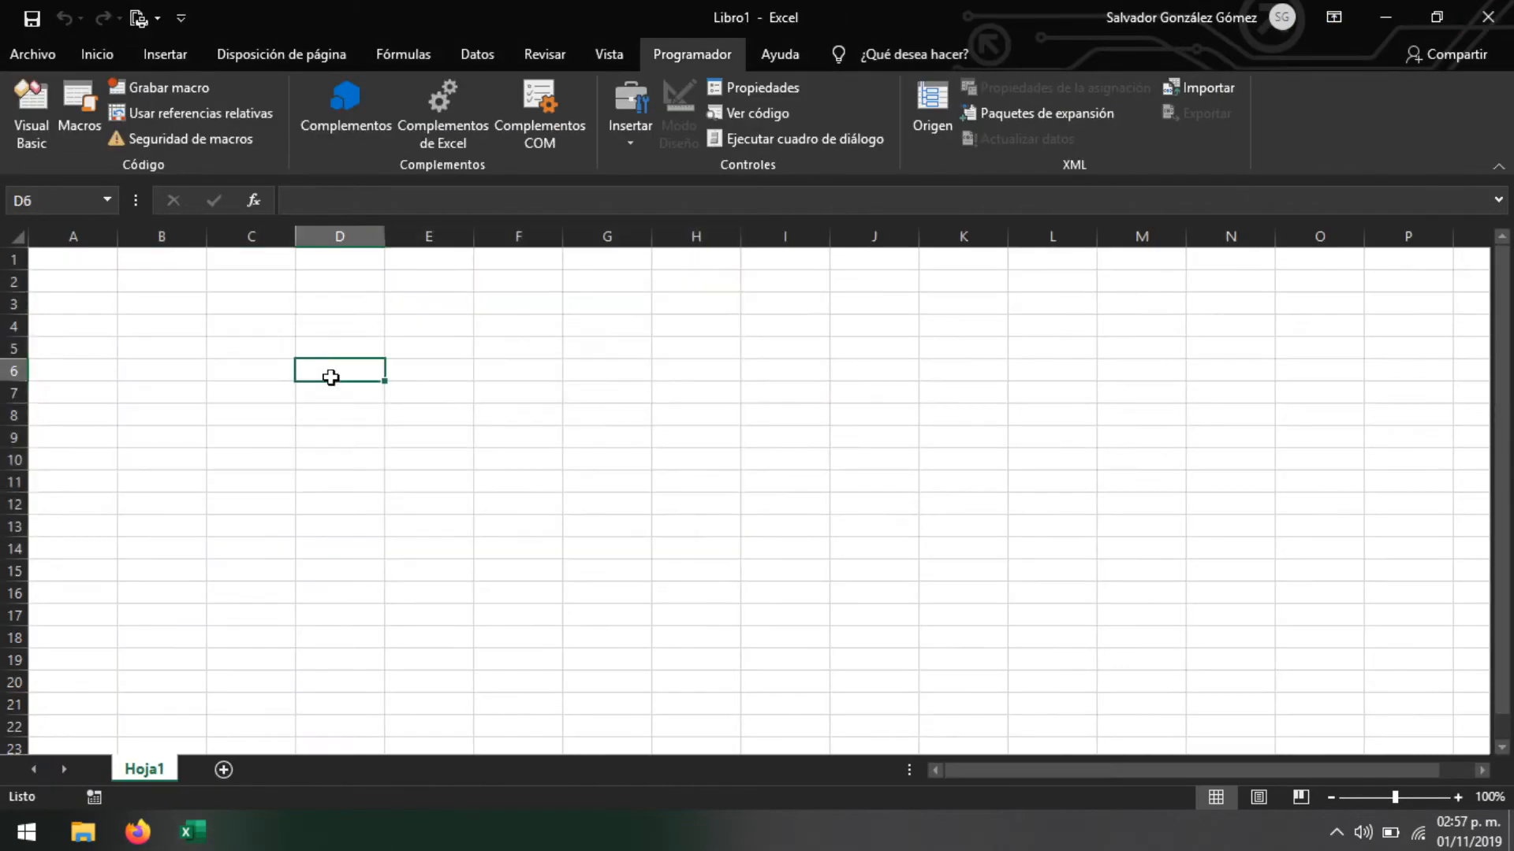
click(79, 118)
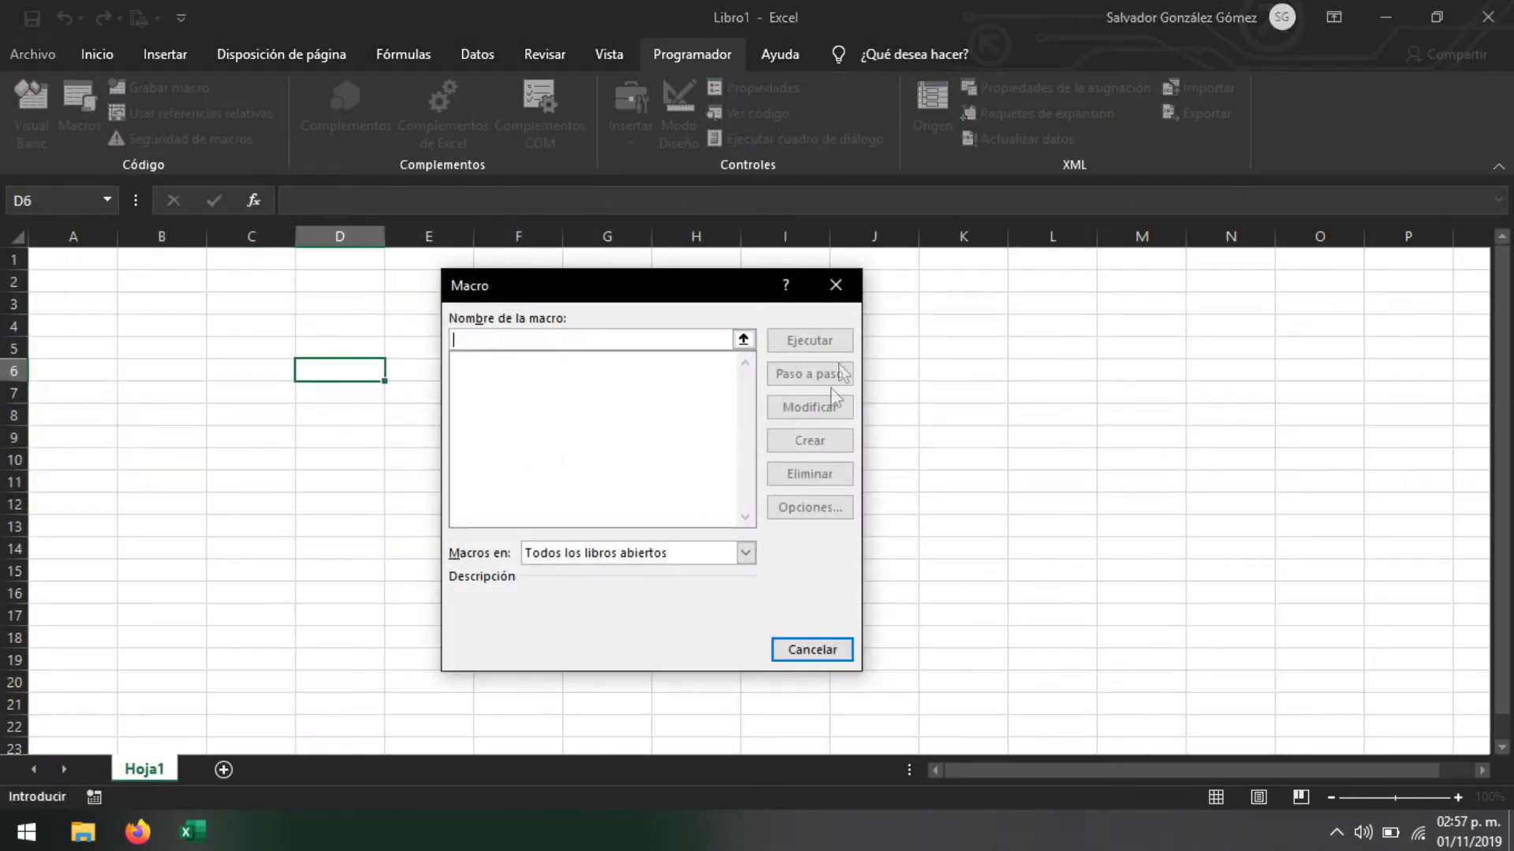
click(836, 285)
Return to the desktop and reopen the Mis primeras macros workbook while Libro1 stays open
click(190, 832)
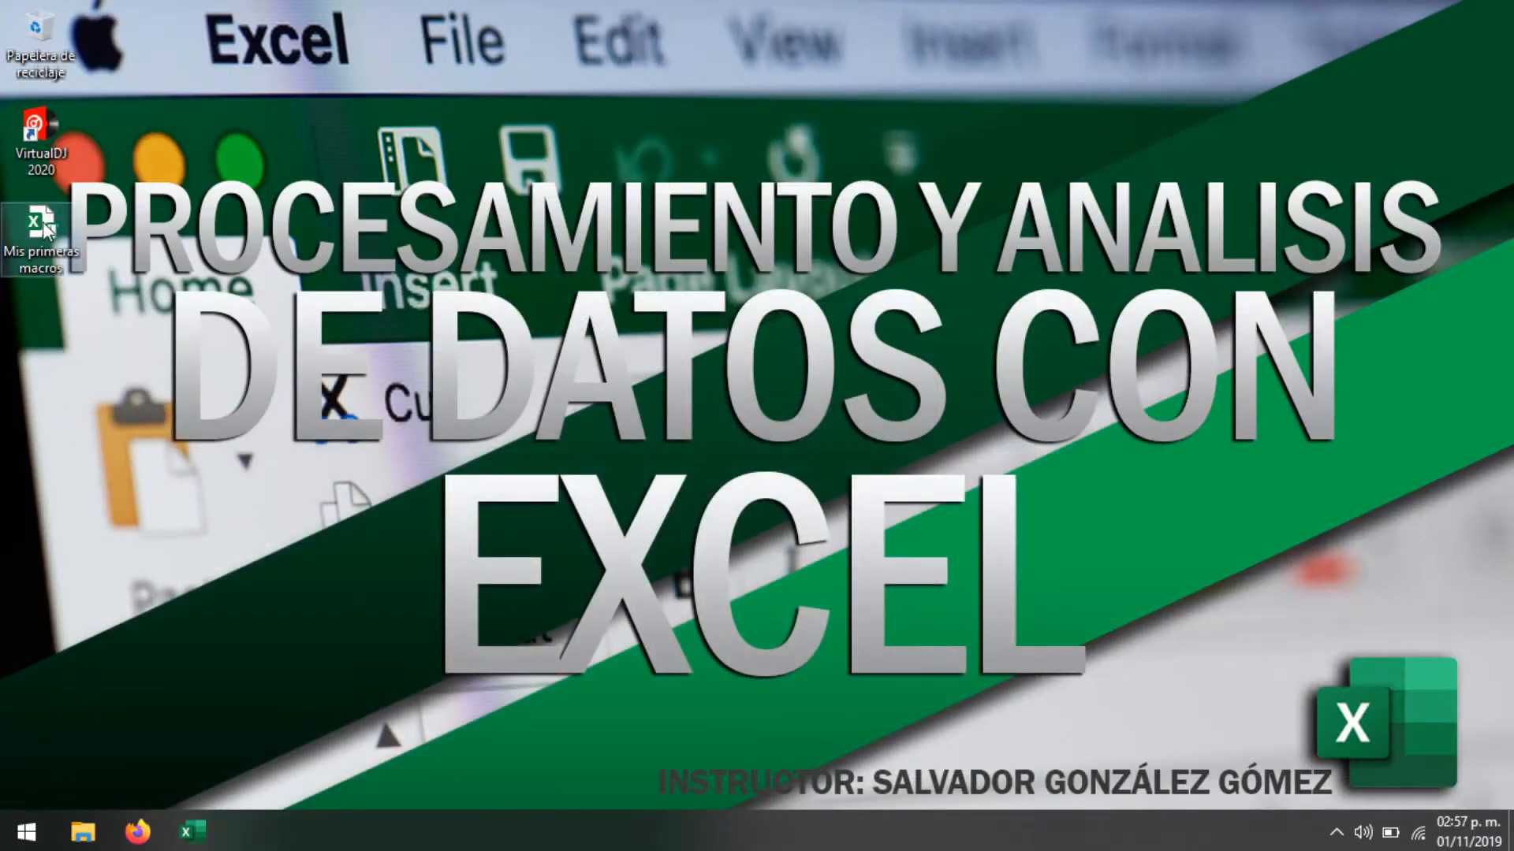
click(462, 715)
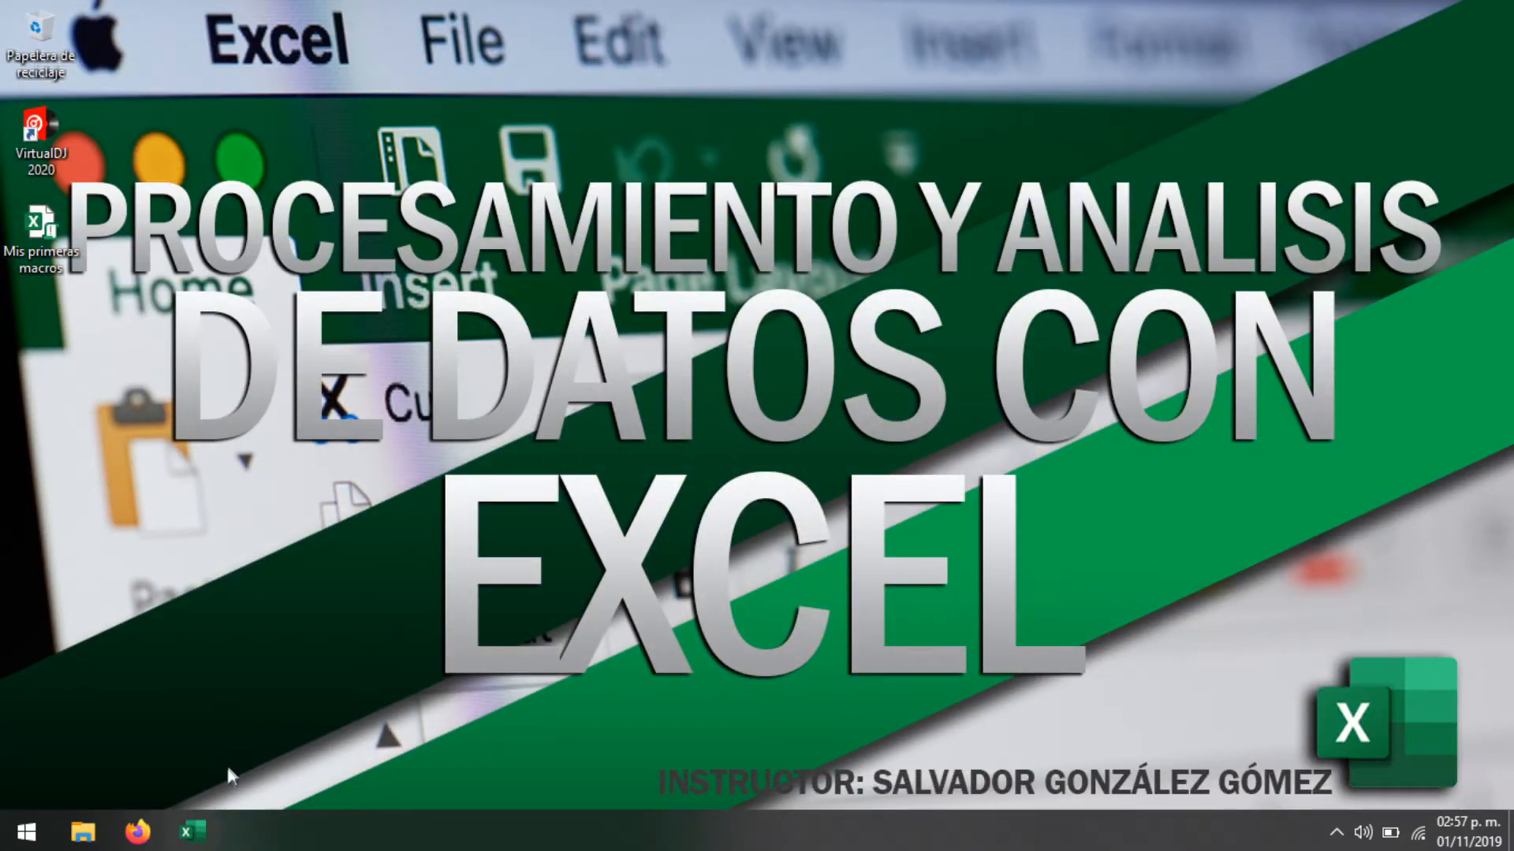
double_click(36, 232)
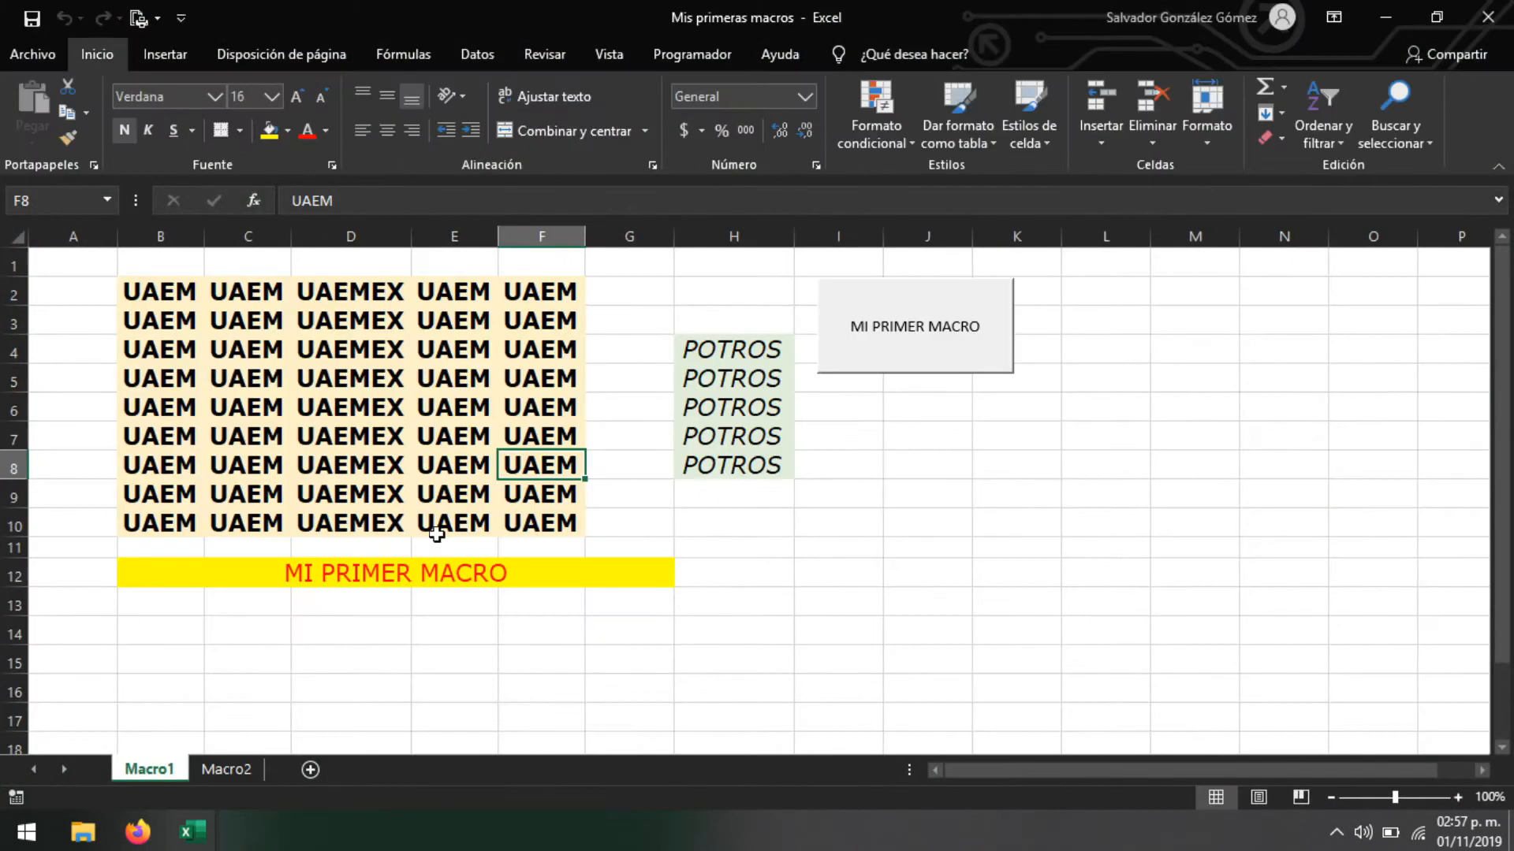
Run MiPrimerMacro from Mis primeras macros.xlsm in the blank sheet of Libro1
mouse_move(192, 832)
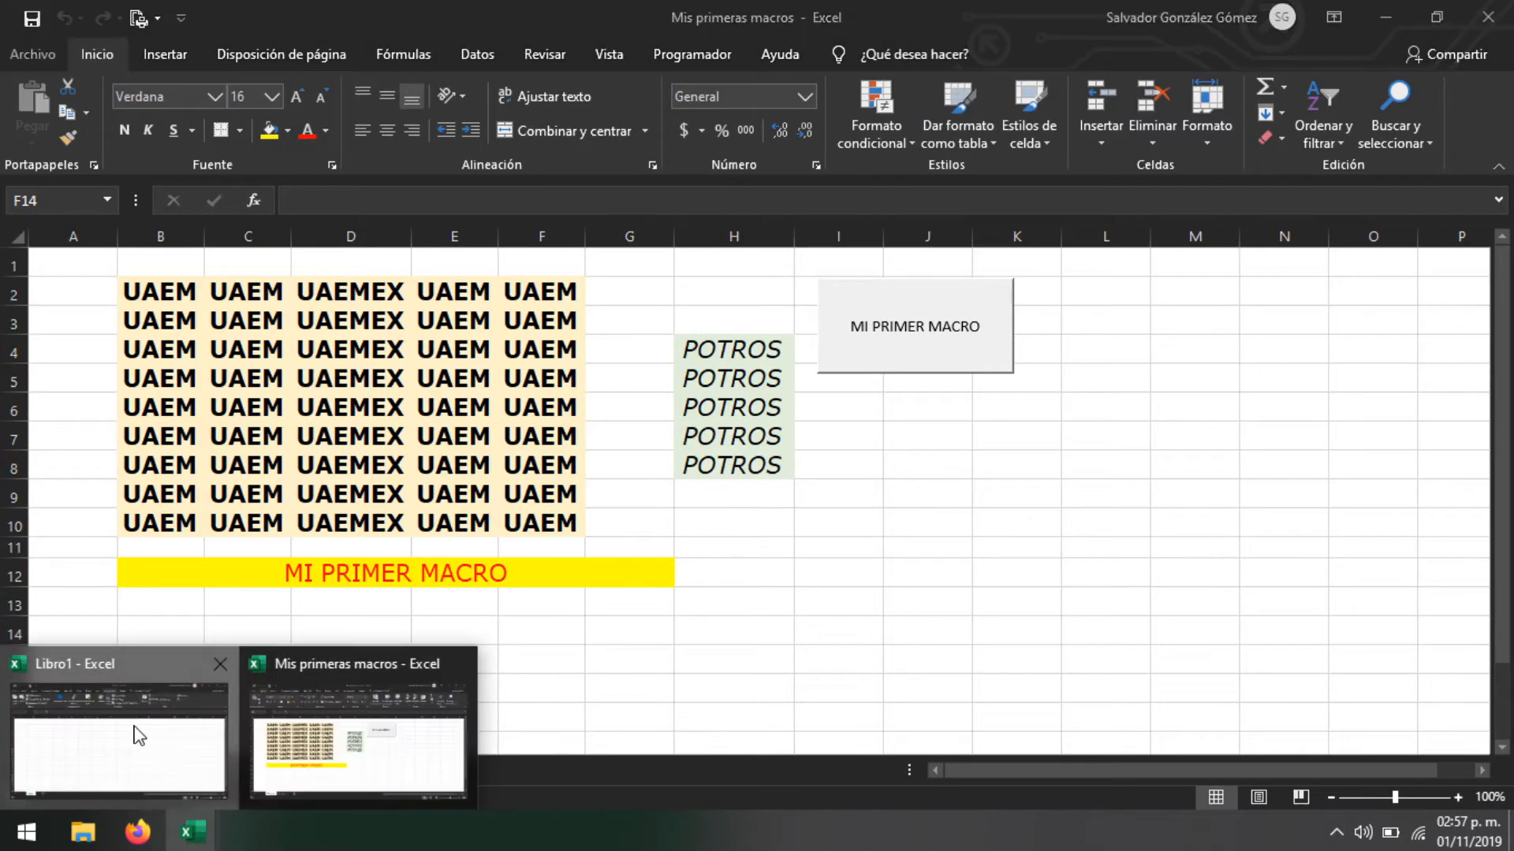
click(136, 729)
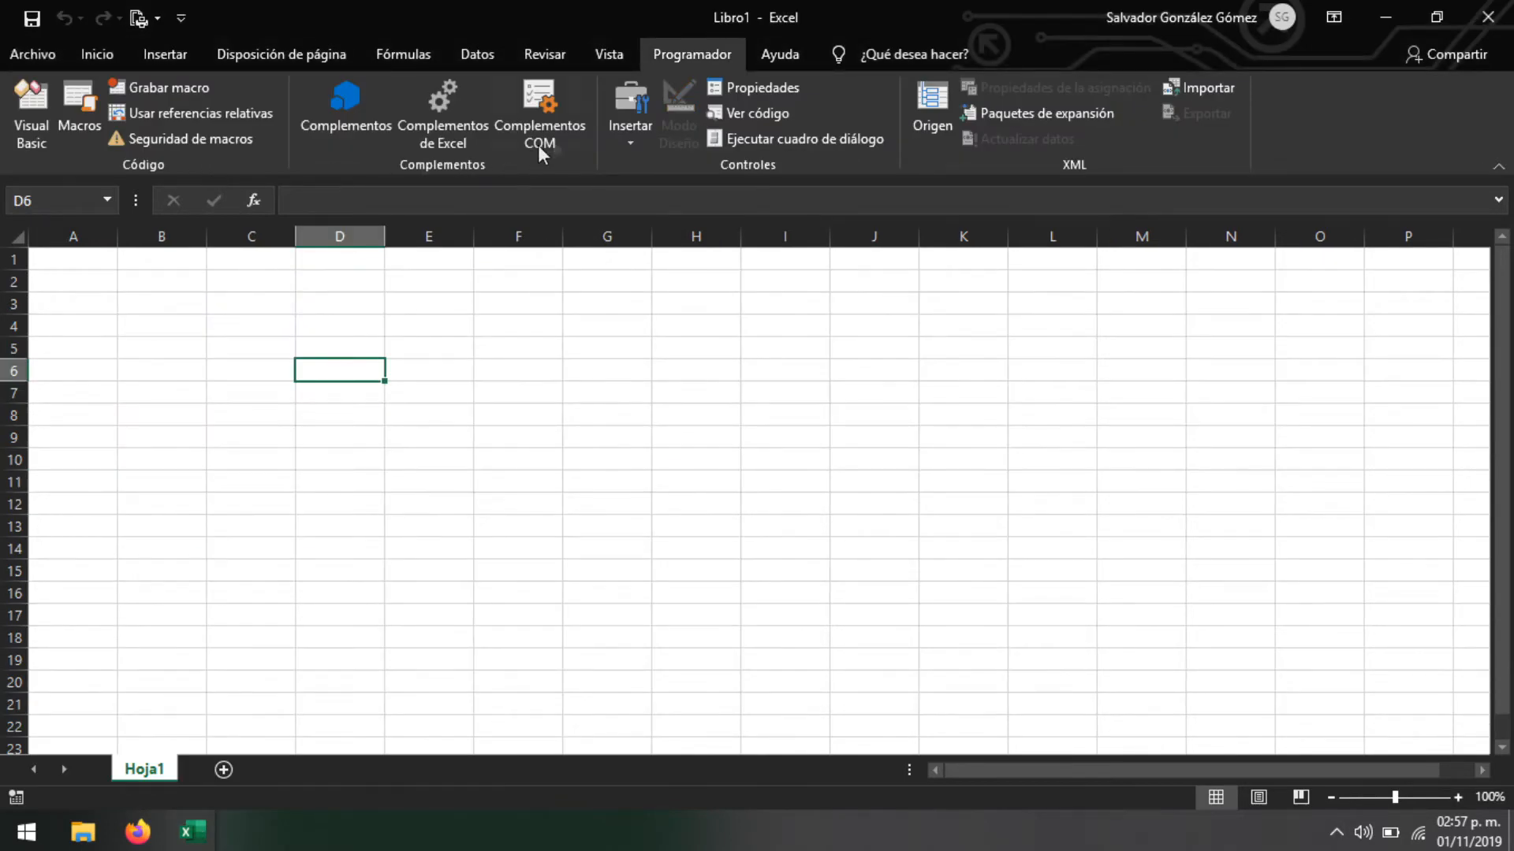
click(79, 110)
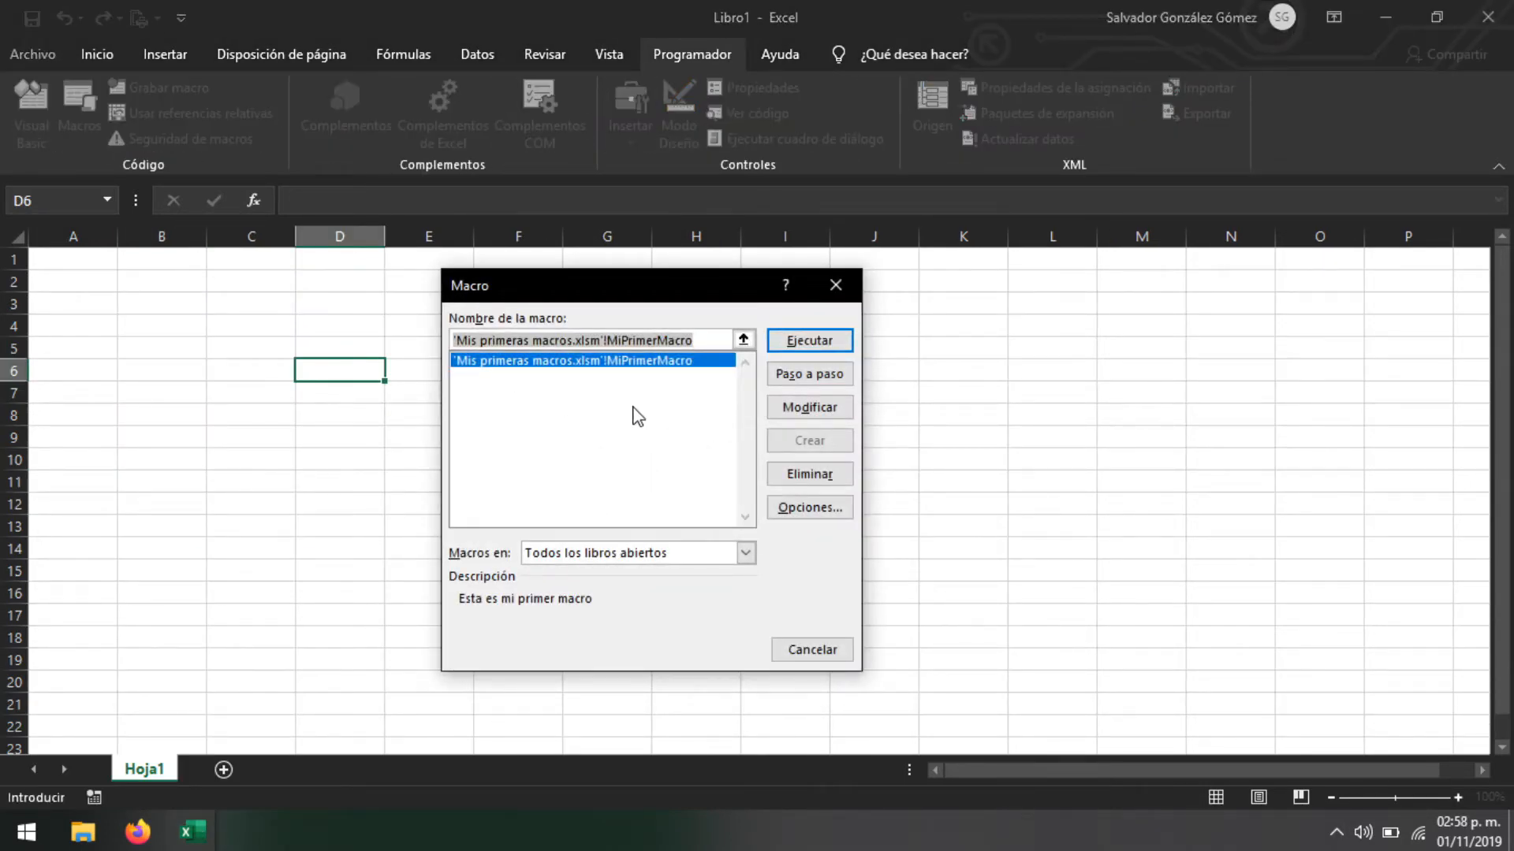
click(820, 347)
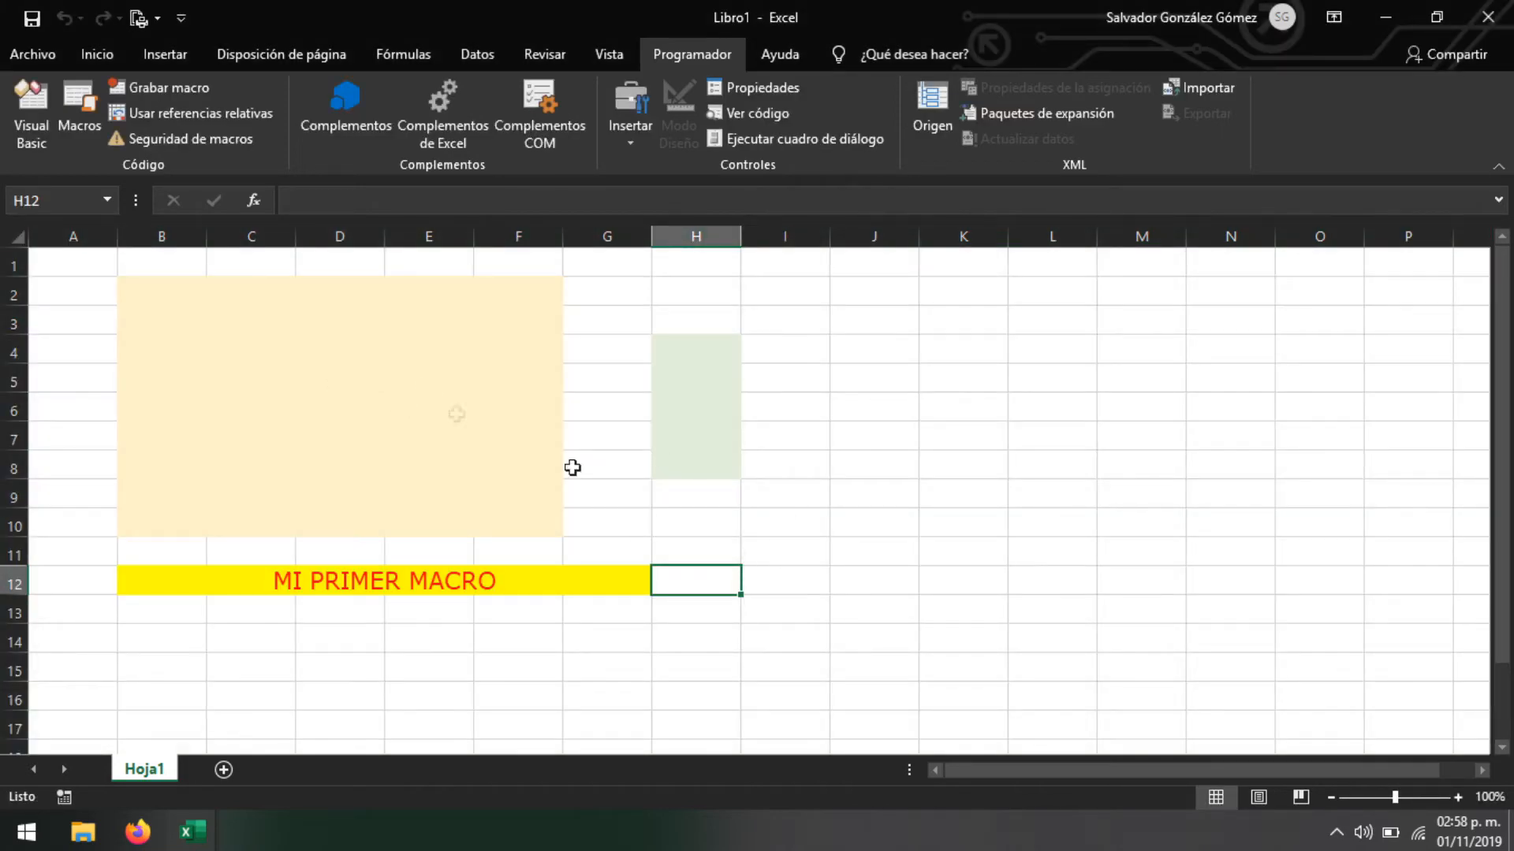
Examine the fills and the MI PRIMER MACRO heading that the macro applied in Libro1
click(261, 350)
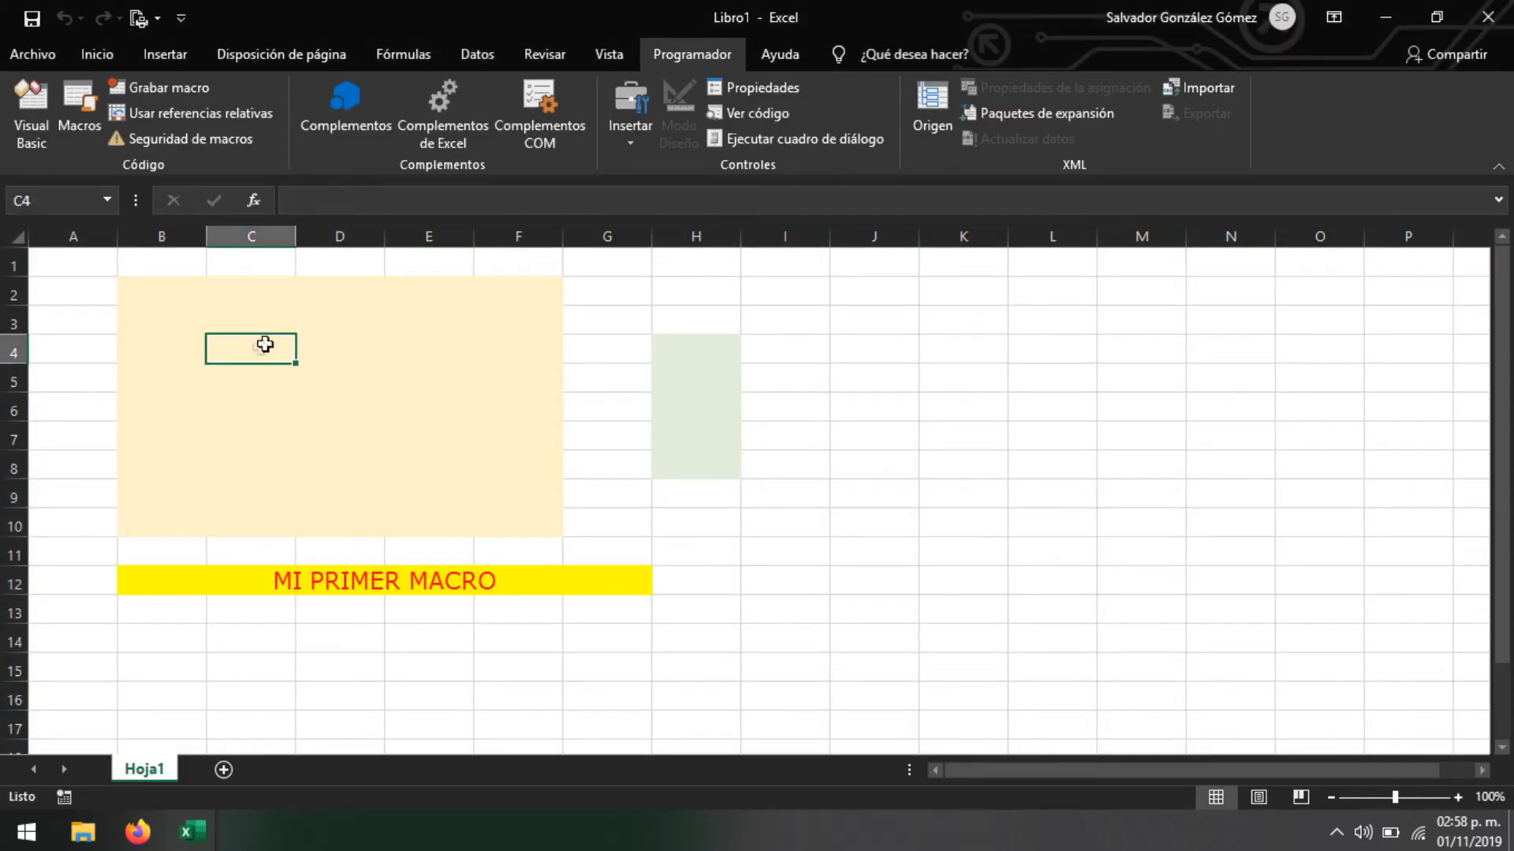
drag(193, 293, 623, 527)
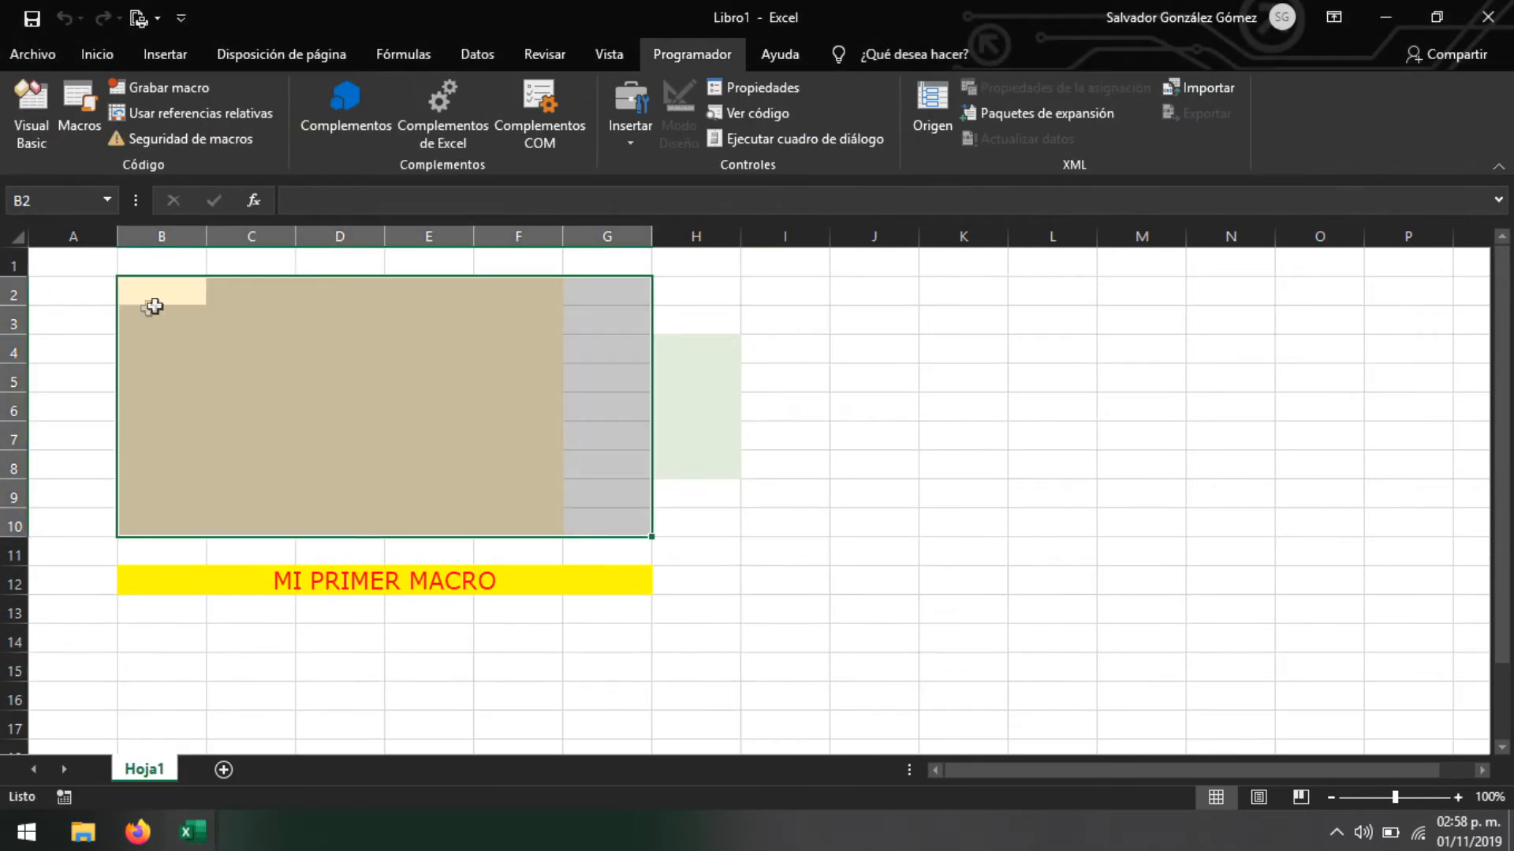
click(494, 558)
drag(724, 695, 157, 327)
click(794, 556)
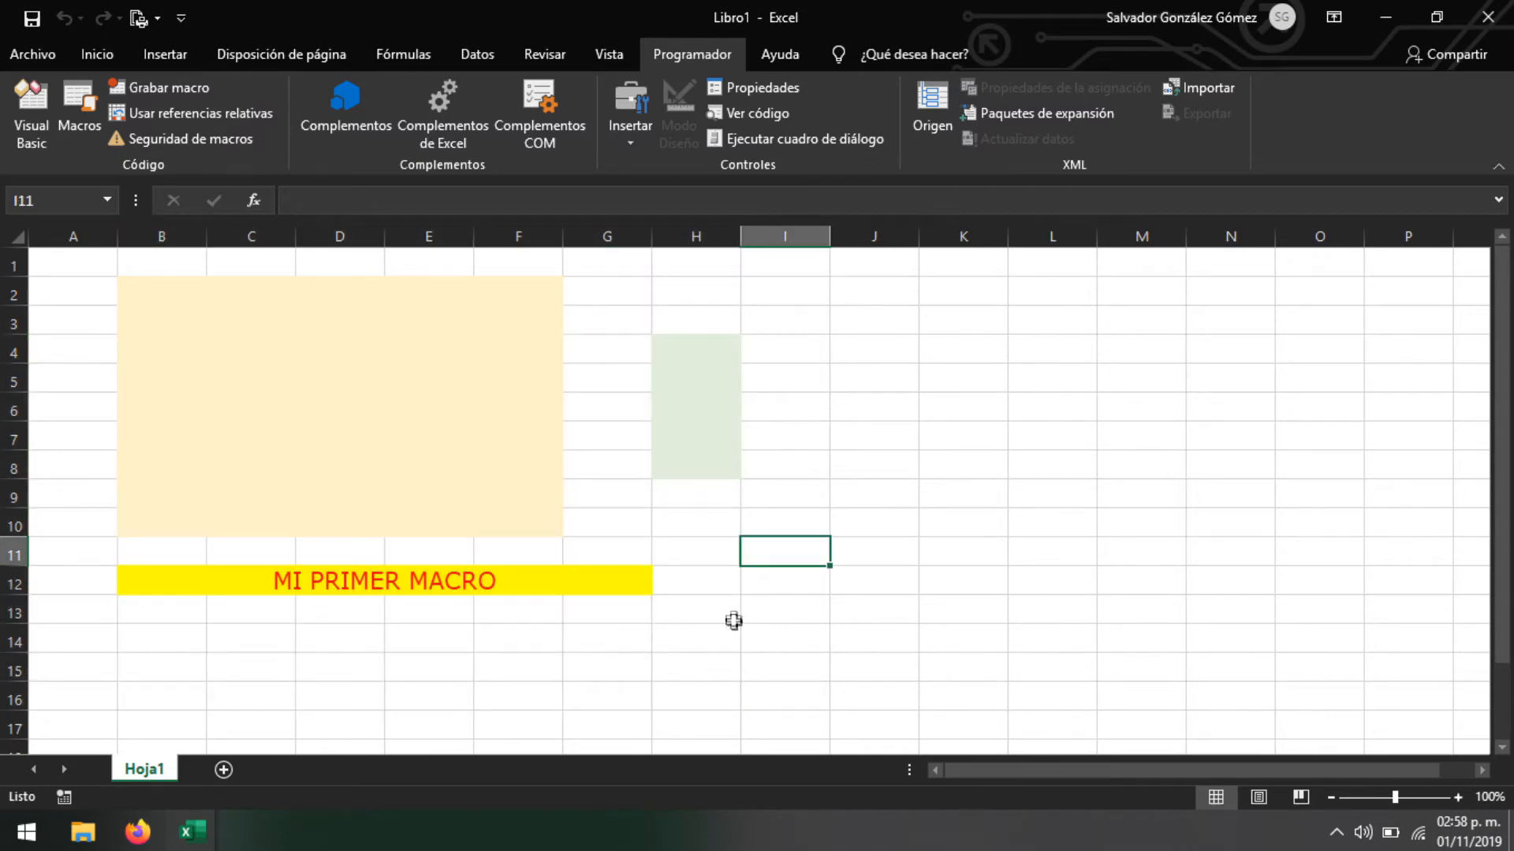
drag(733, 618, 231, 286)
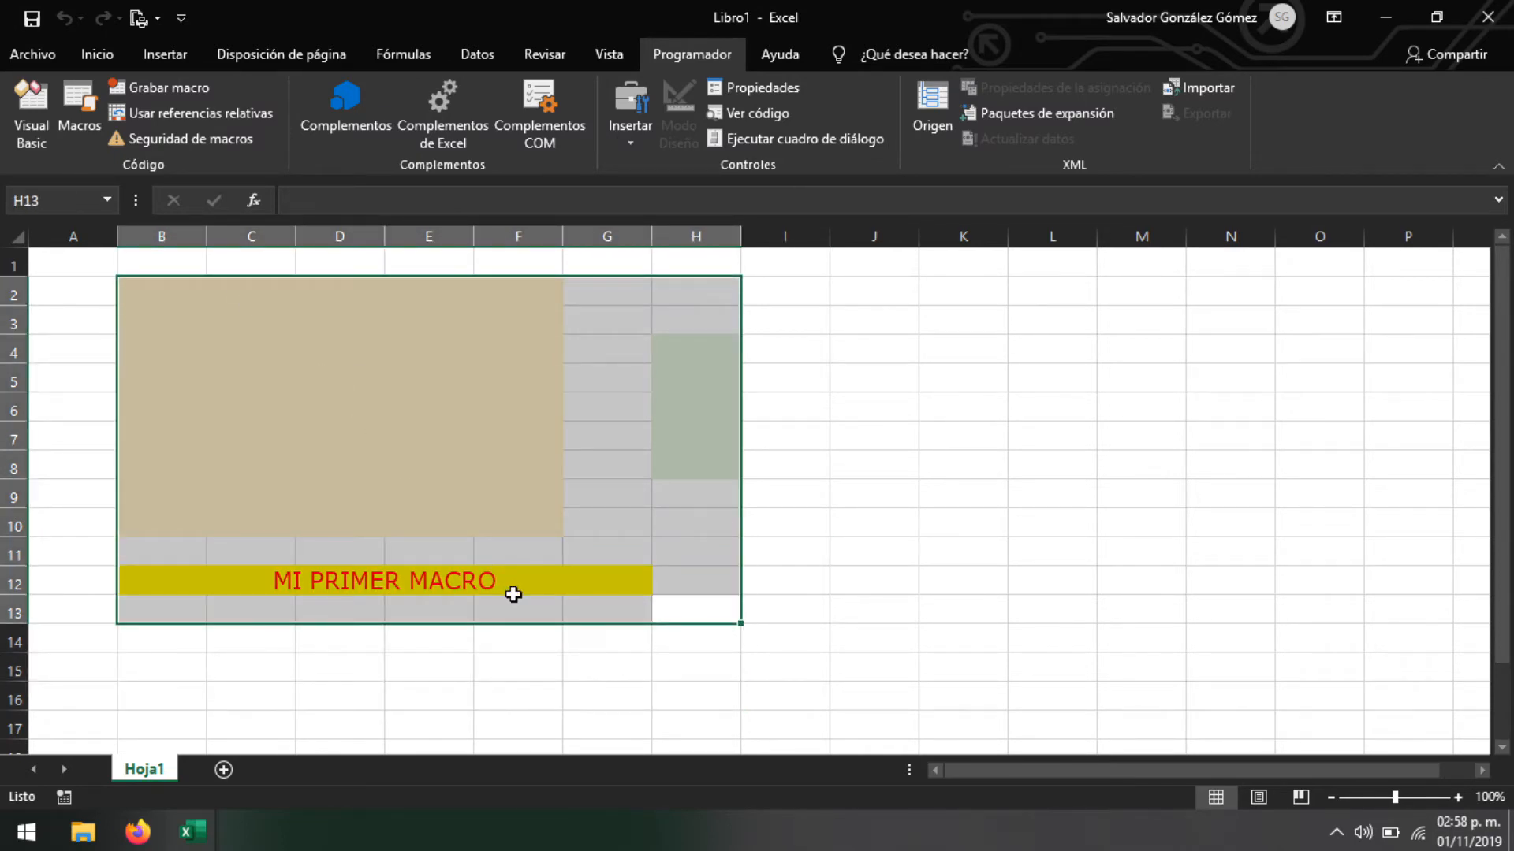
click(712, 696)
drag(719, 608, 640, 559)
click(250, 310)
click(718, 619)
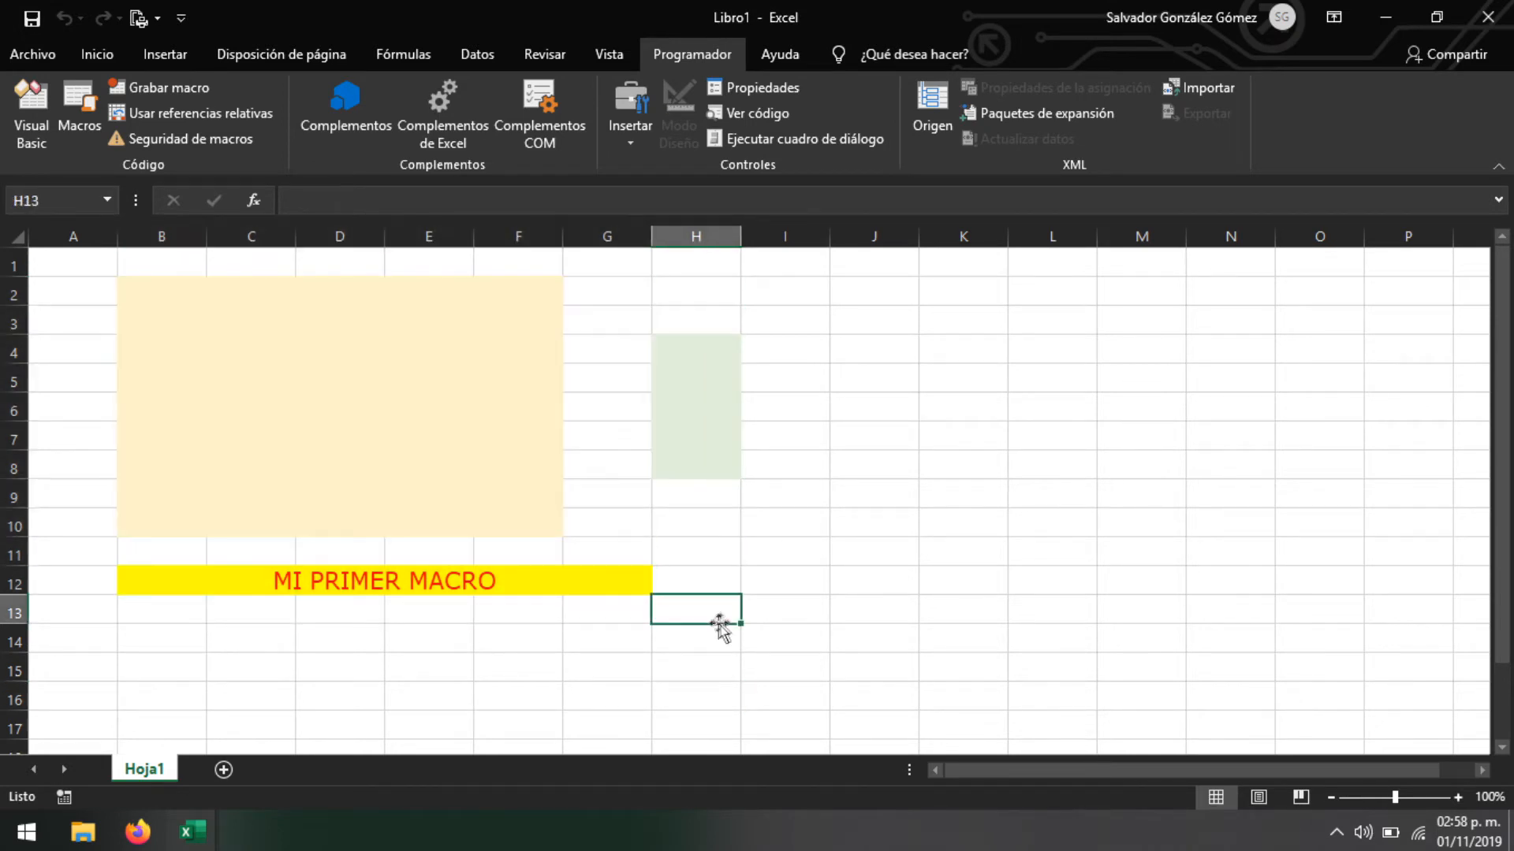
Close Libro1 without saving its changes and reopen the Mis primeras macros workbook
click(1488, 16)
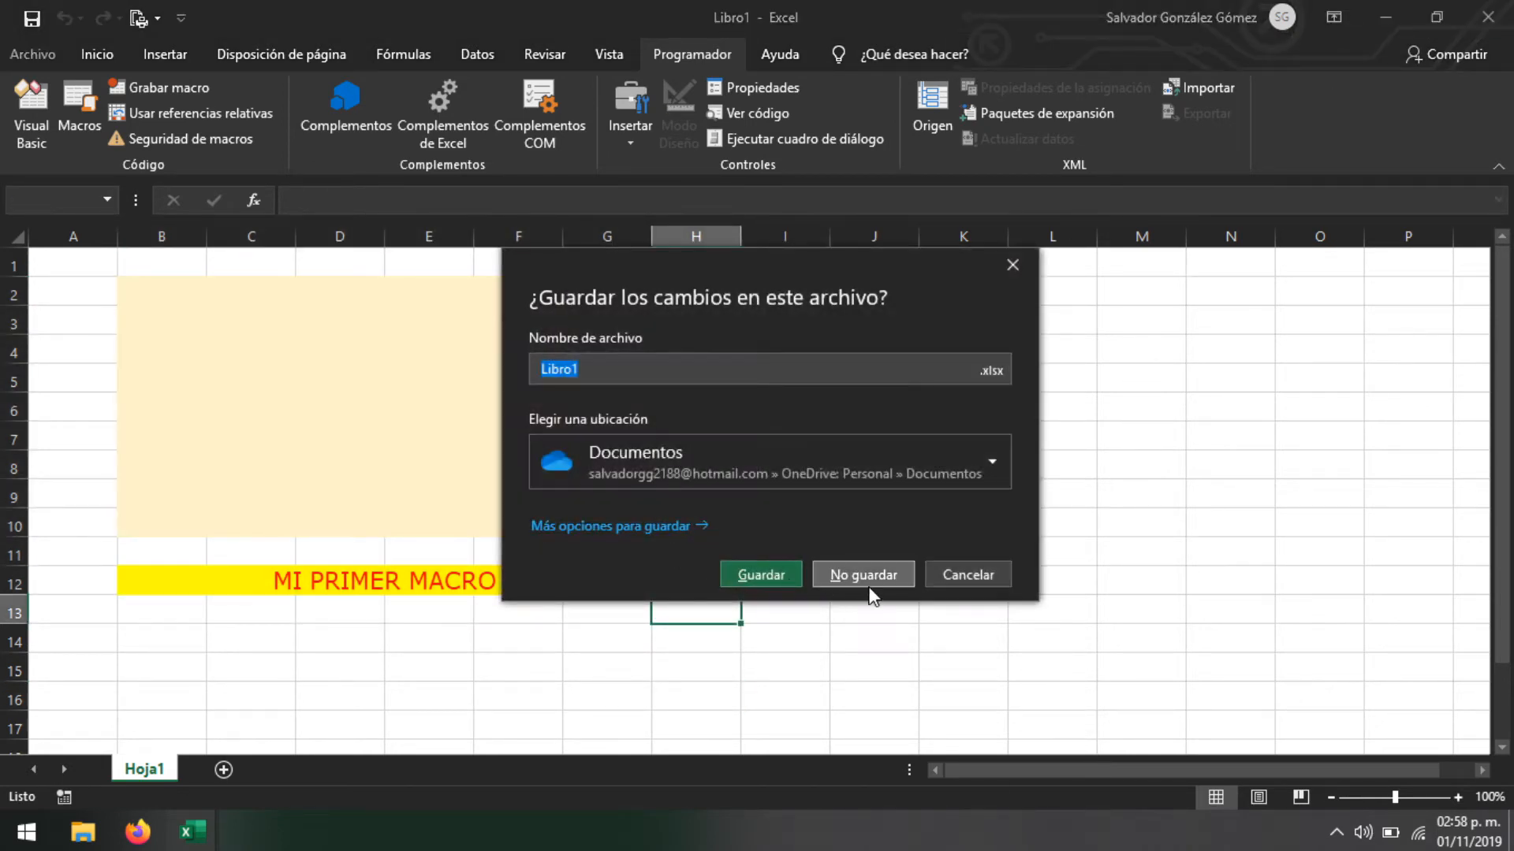
click(866, 578)
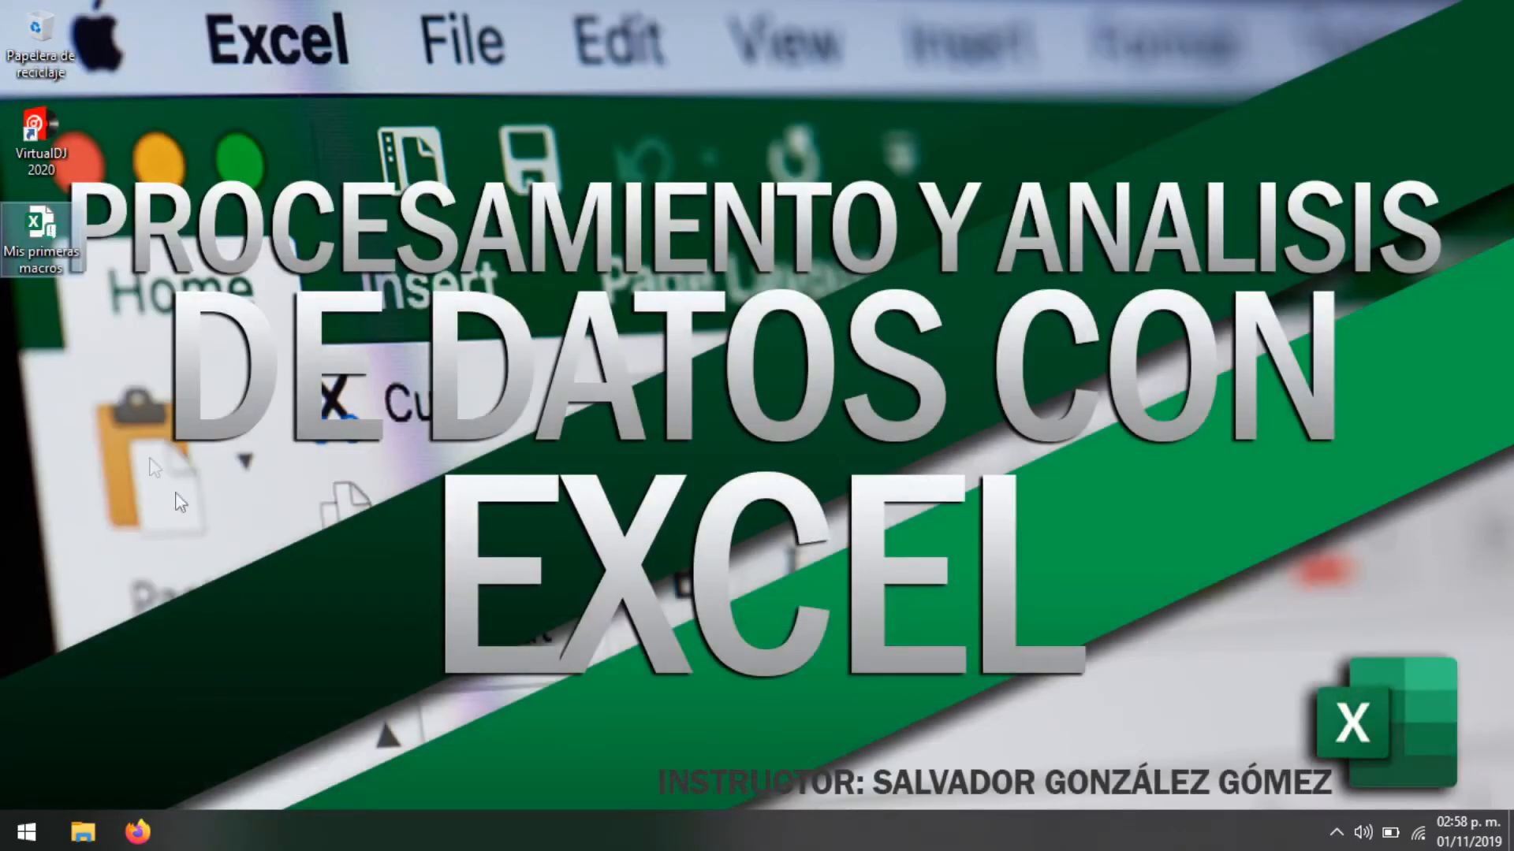
key(super)
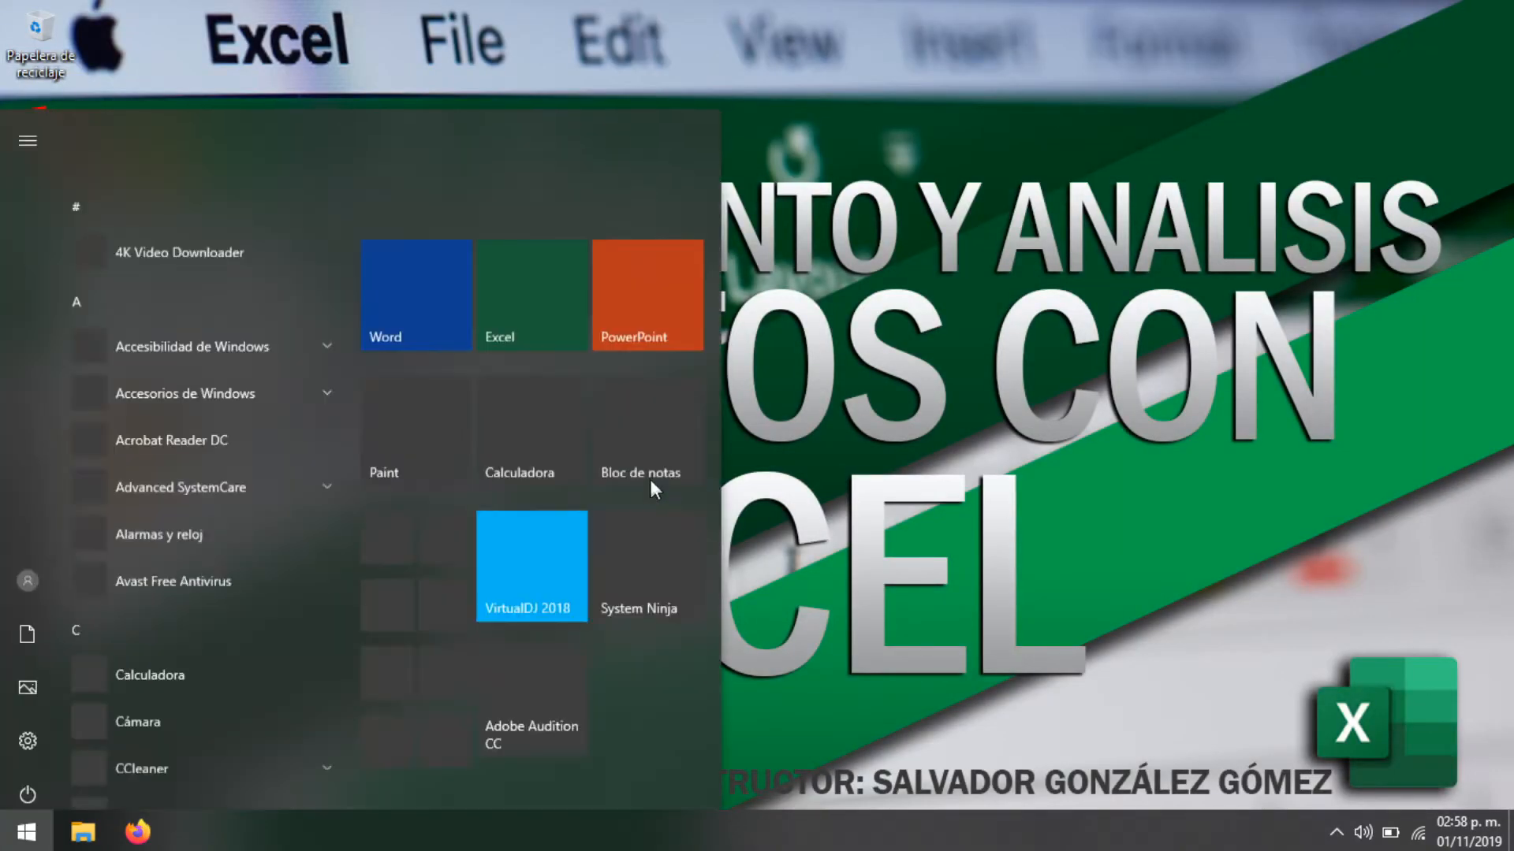
key(super)
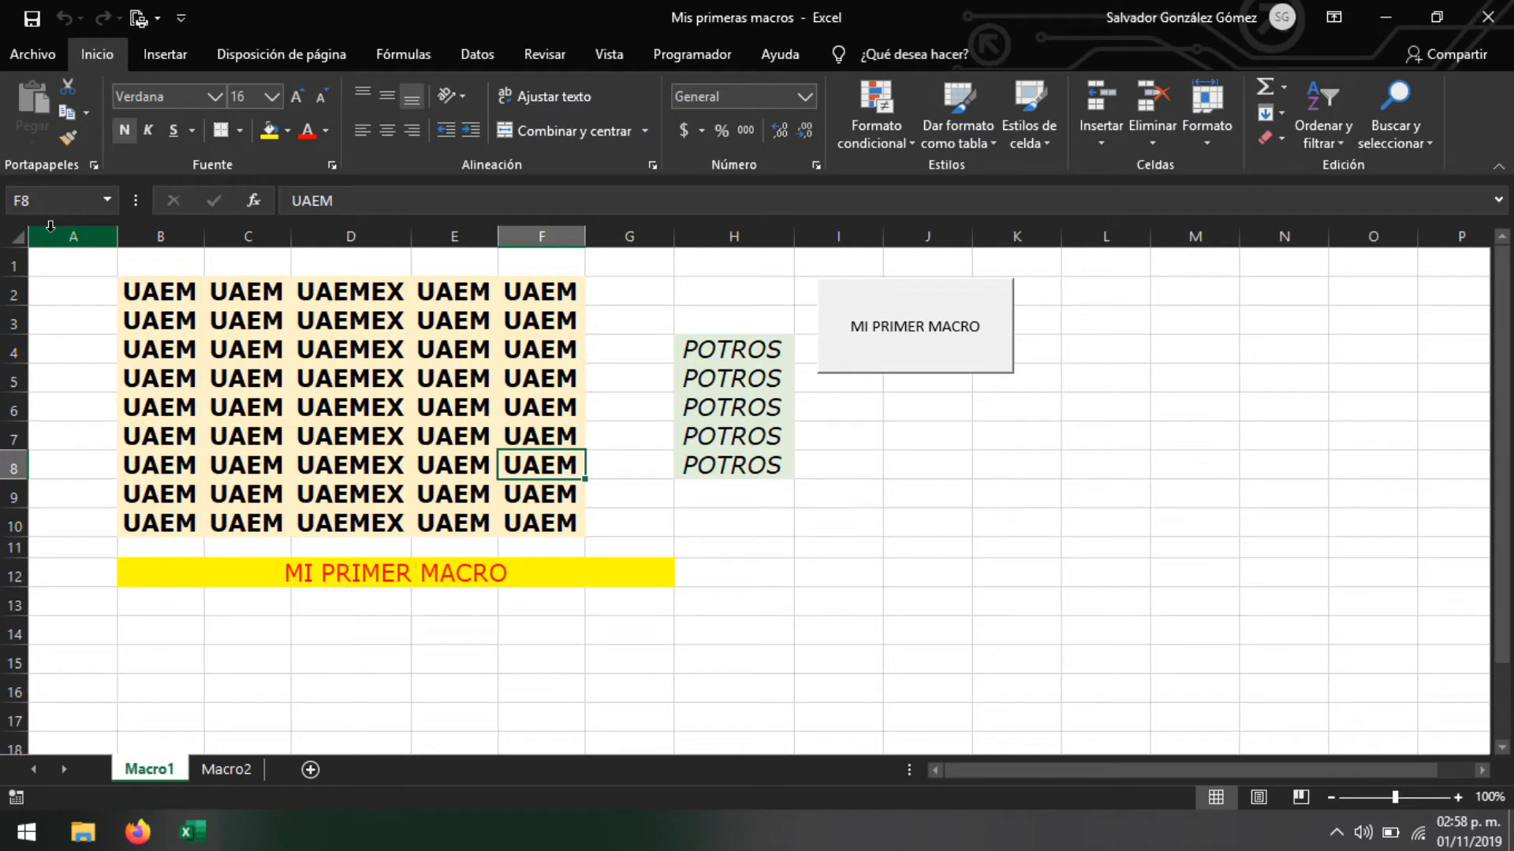
Review the Libro de Excel habilitado para macros file type in the Save As options for Mis primeras macros, leaving without saving
click(607, 59)
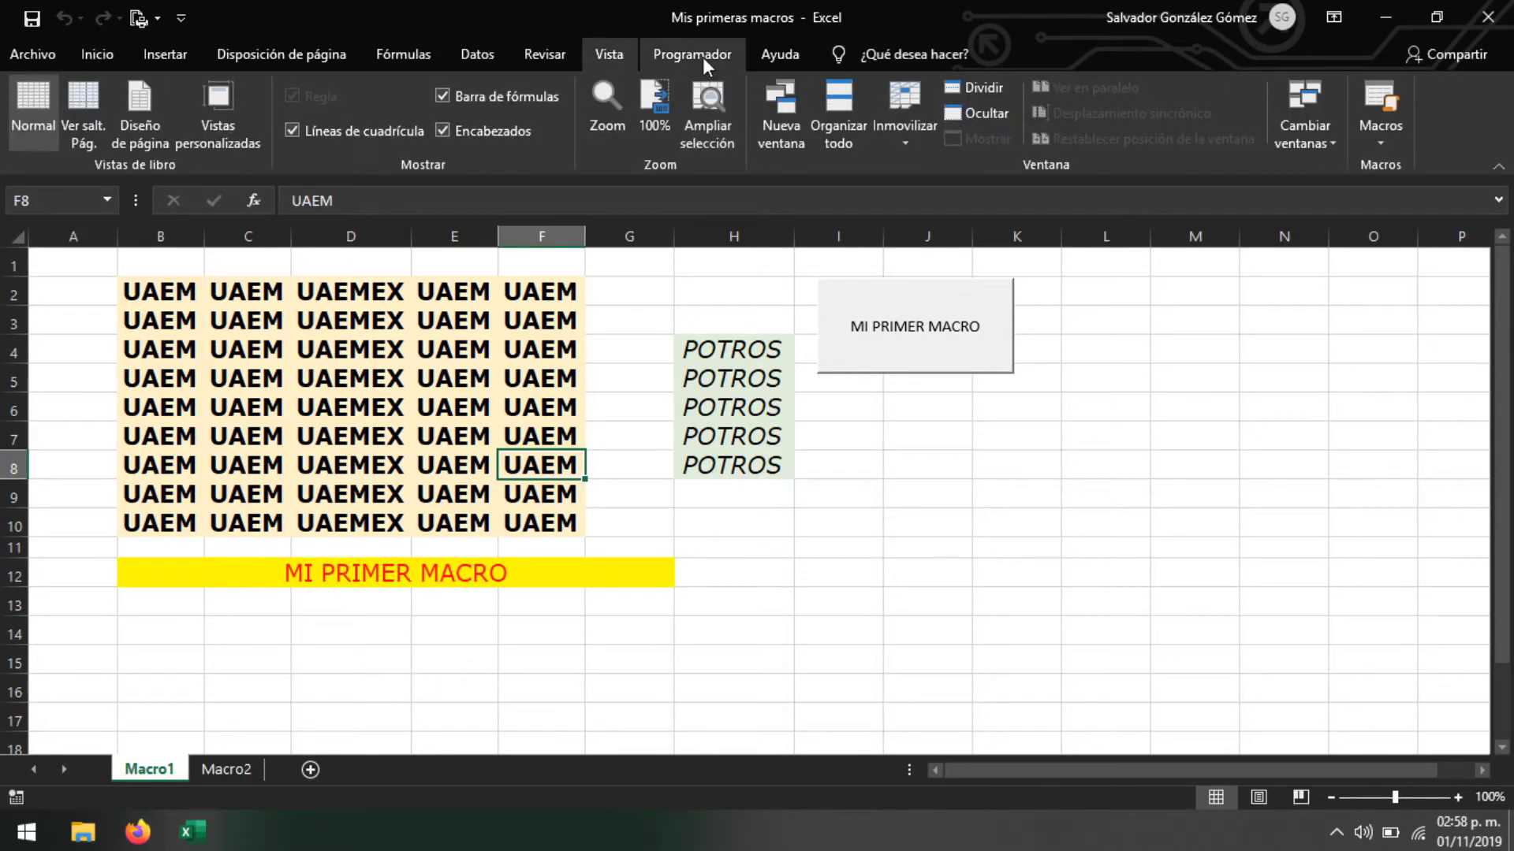
click(703, 57)
click(752, 459)
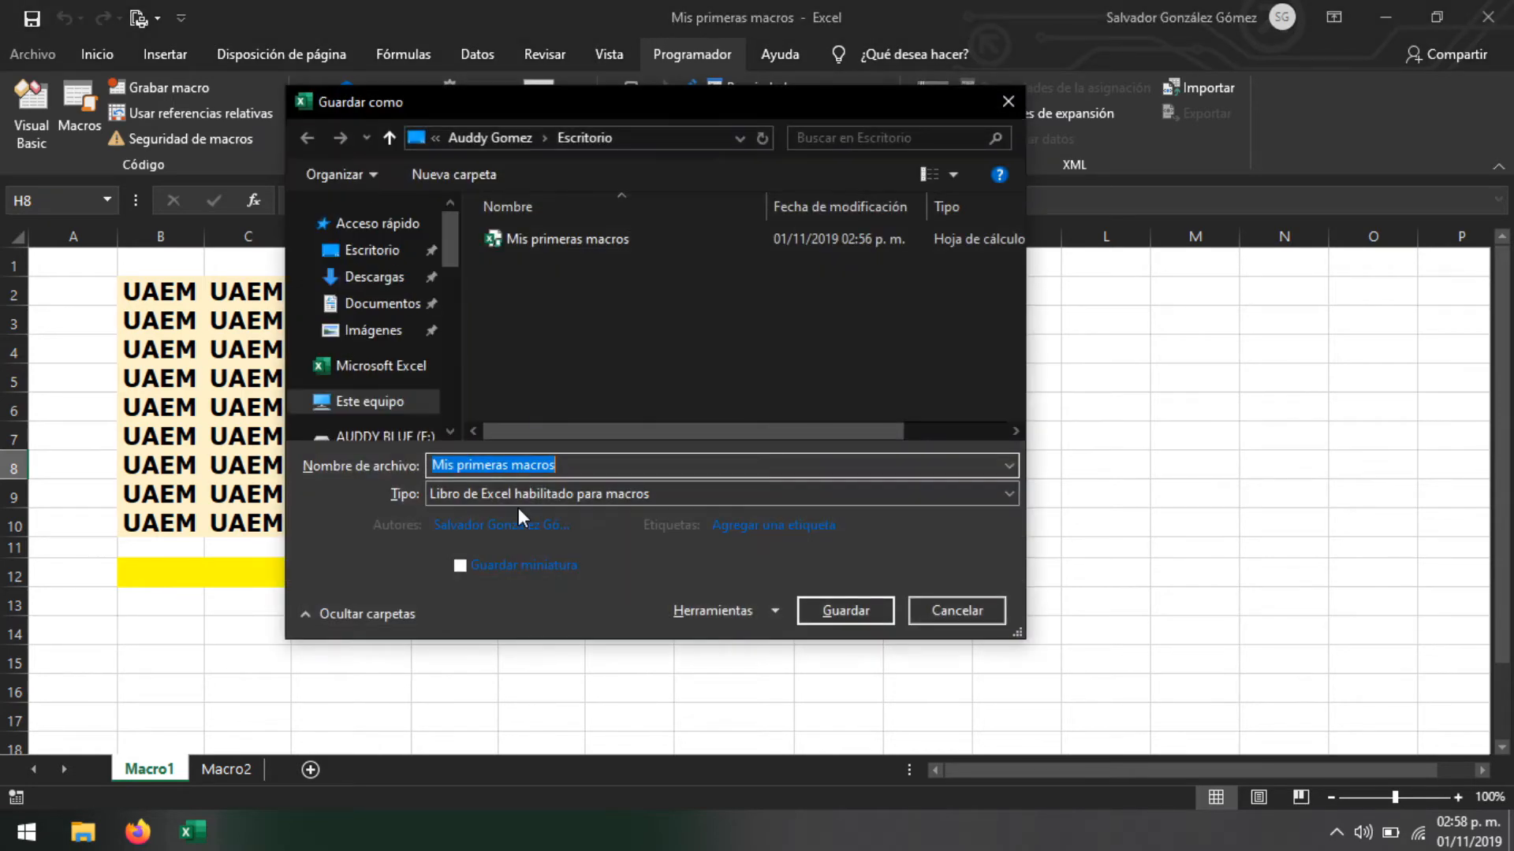
click(555, 497)
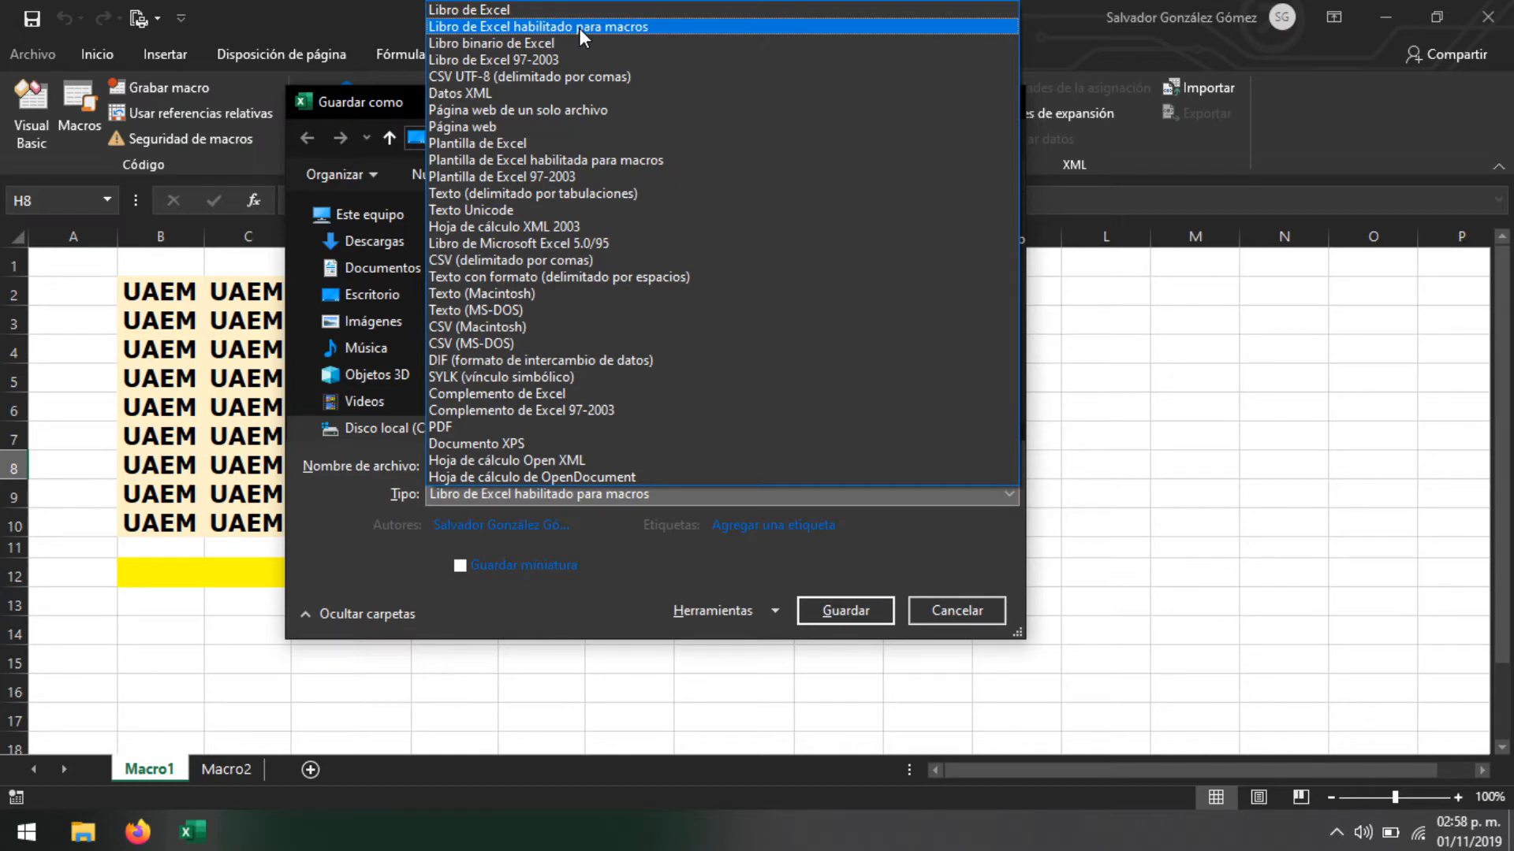
click(952, 620)
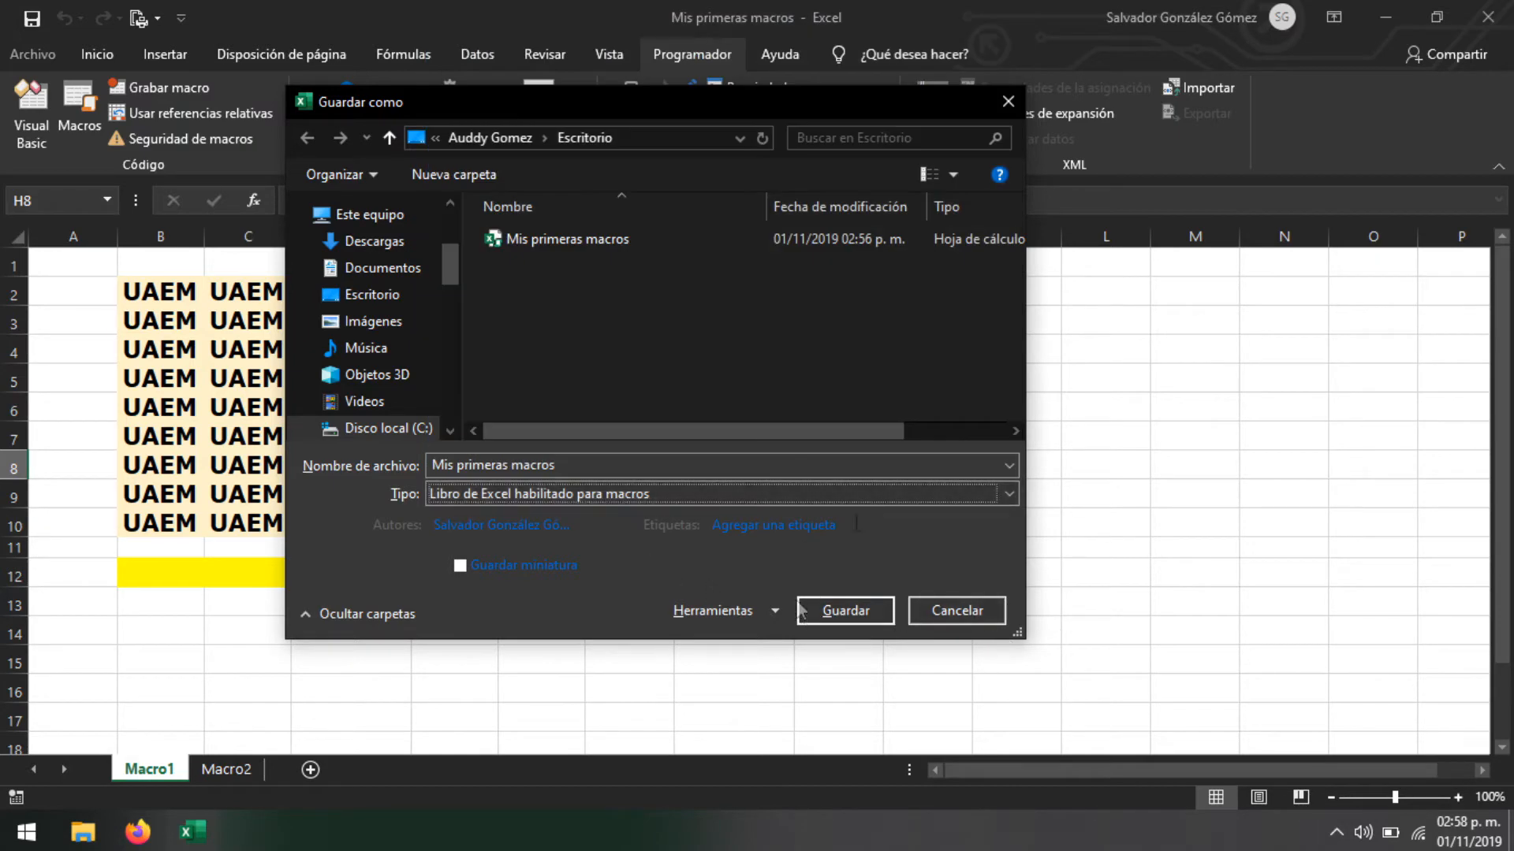
click(971, 609)
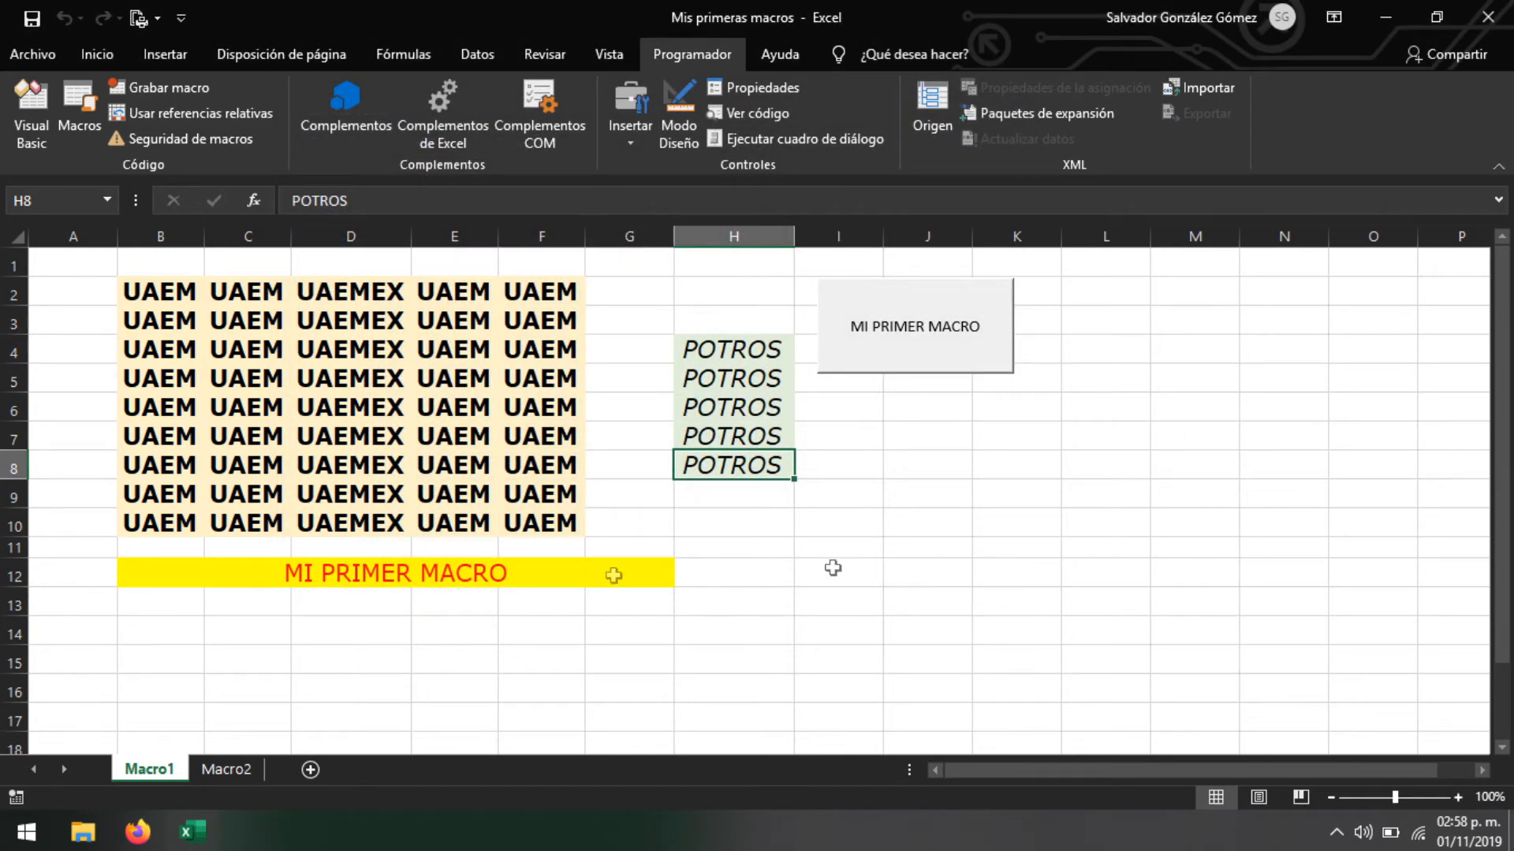
Open the Macro2 sheet and examine its sales records and columns, from Orden to Venta Total
click(96, 53)
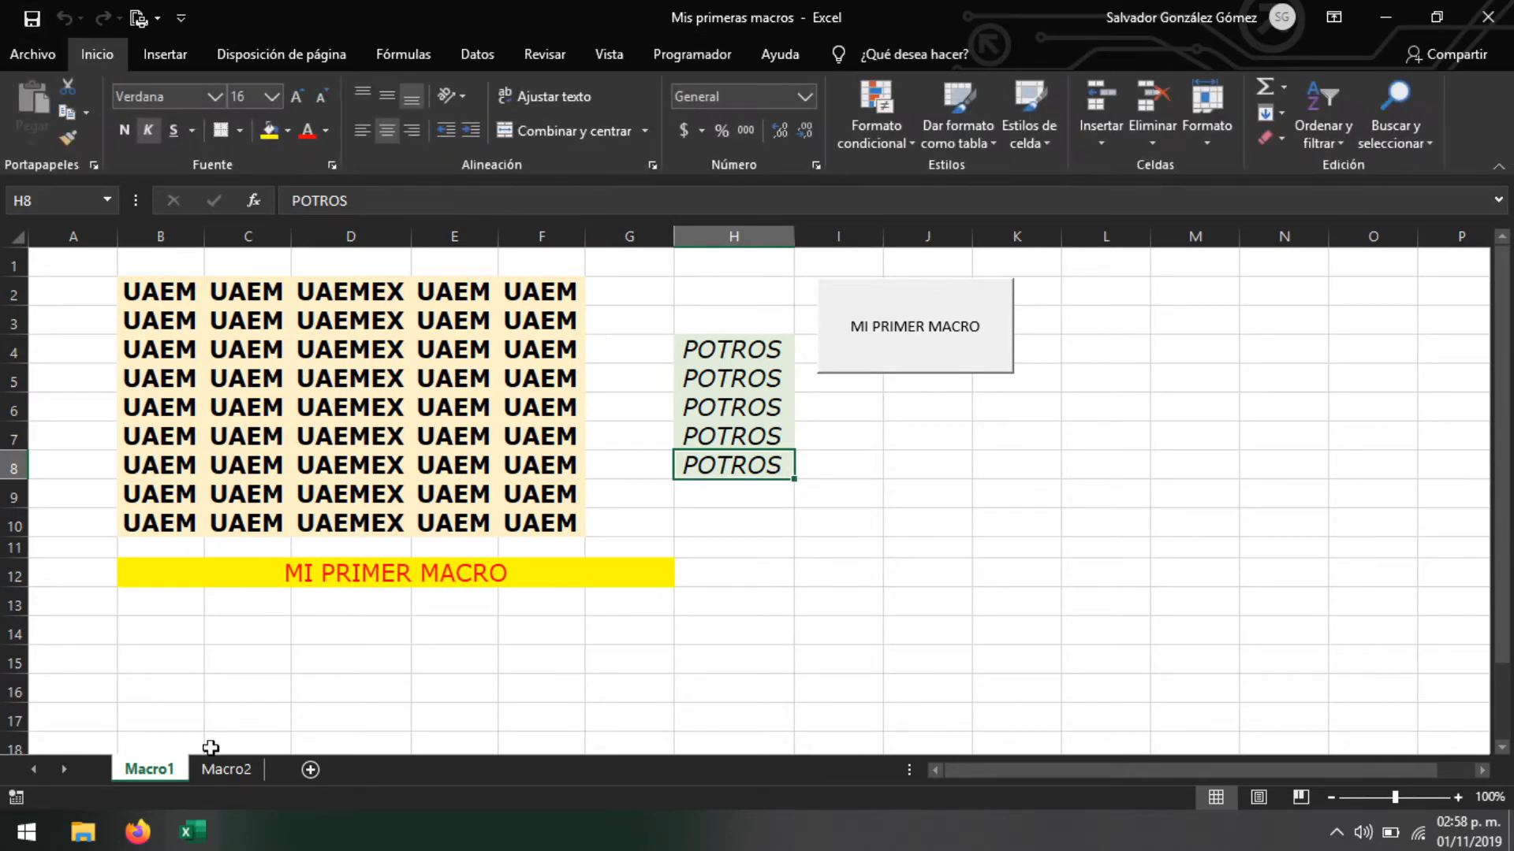
click(223, 769)
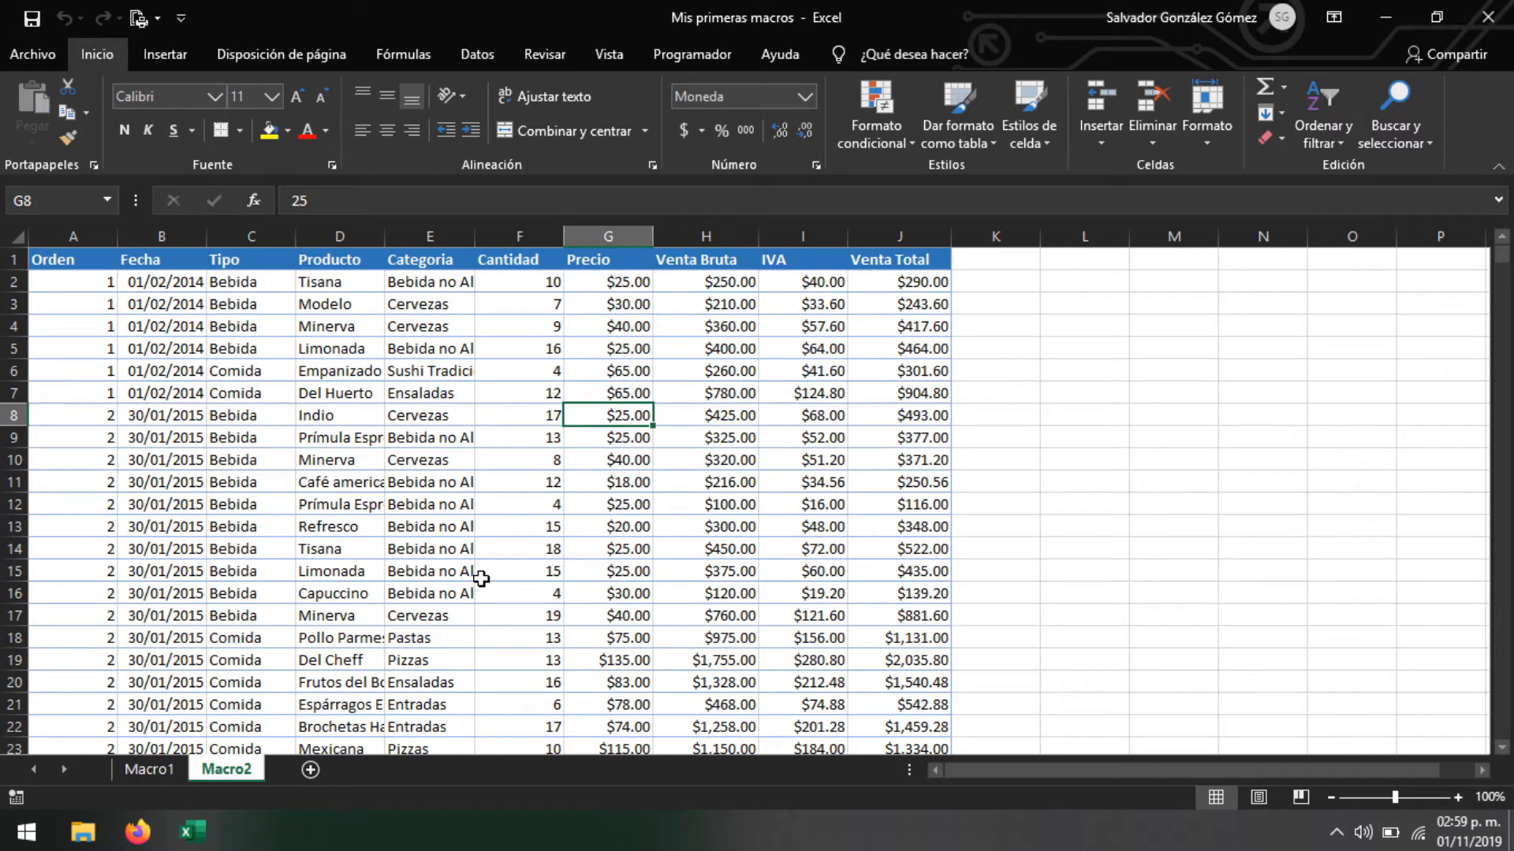
click(284, 415)
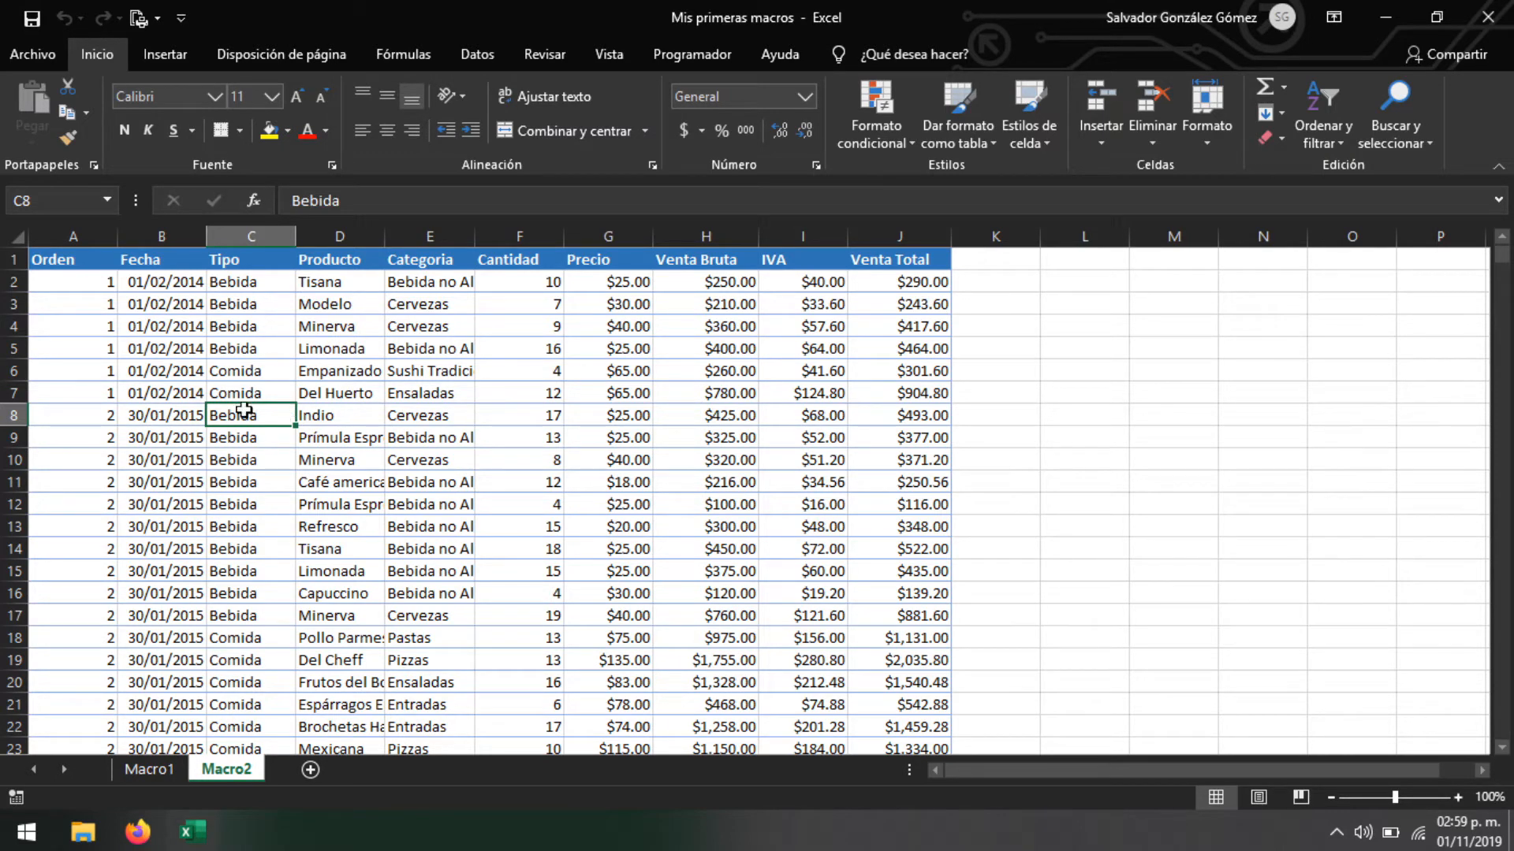
drag(253, 345, 548, 593)
click(640, 576)
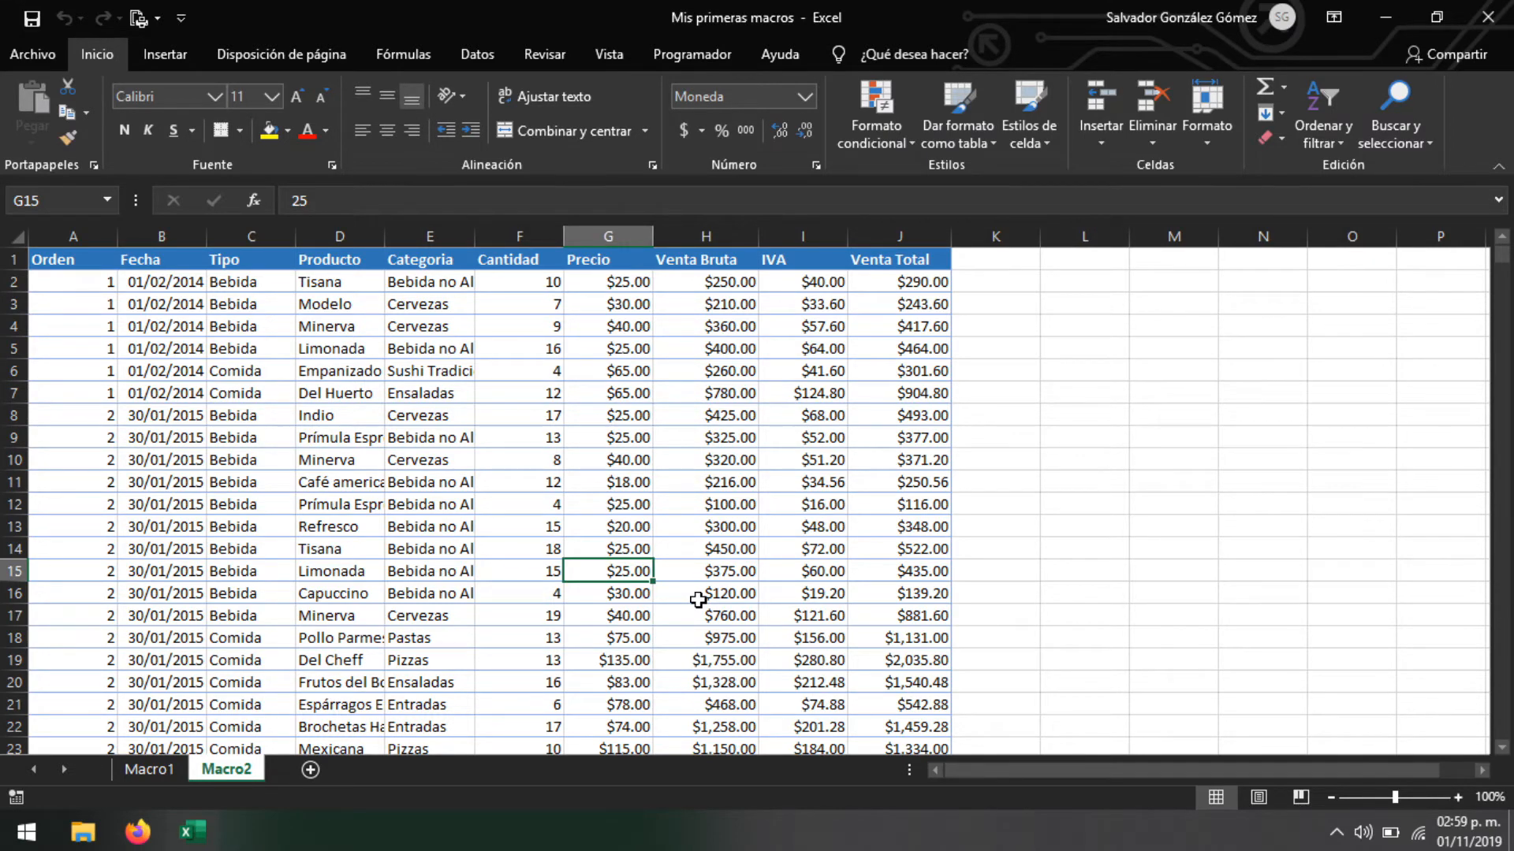
click(409, 349)
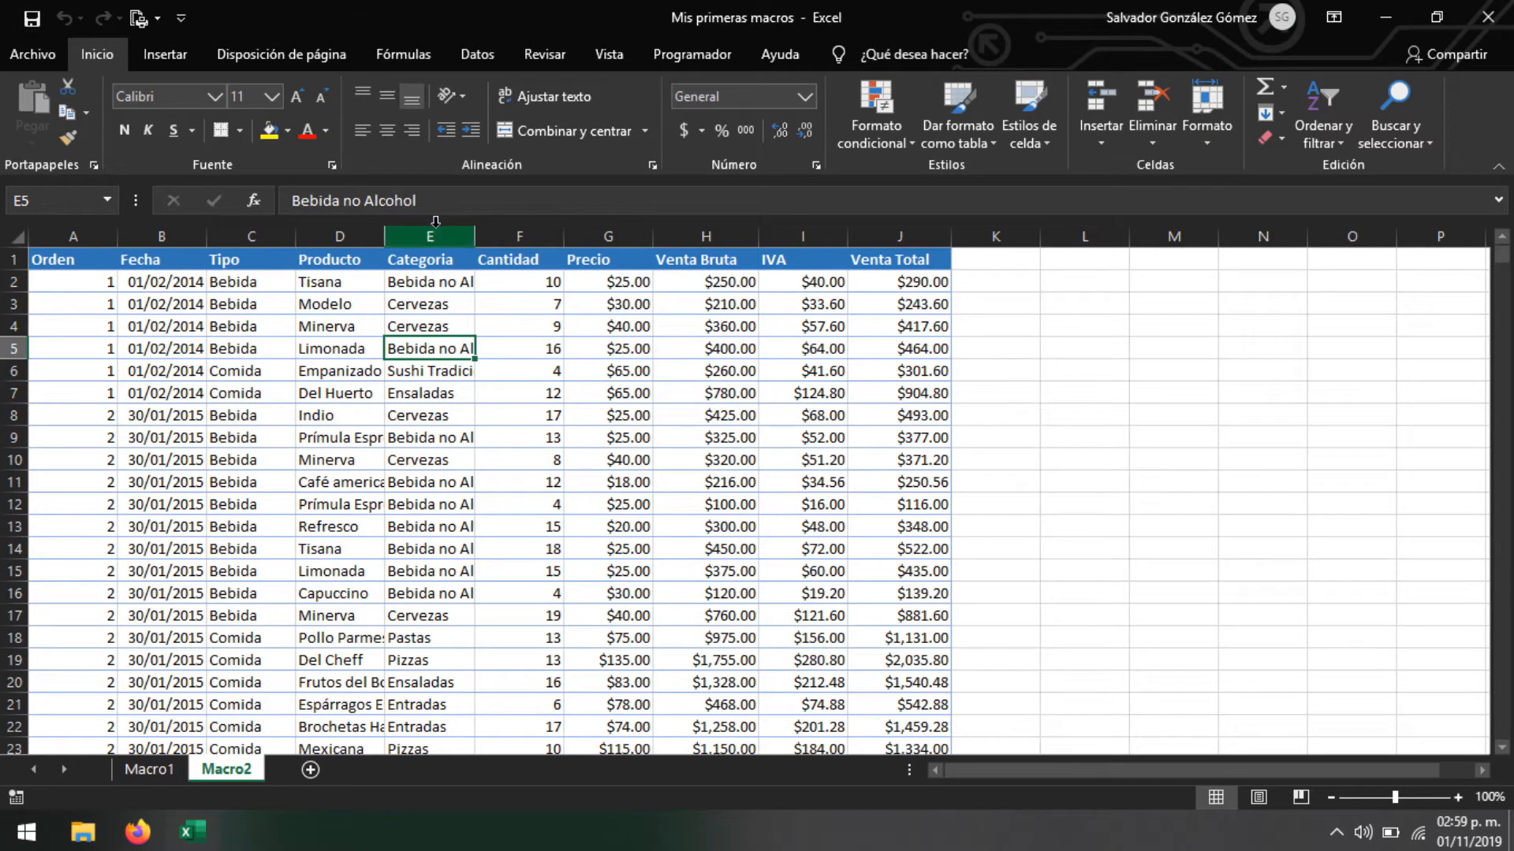
click(437, 232)
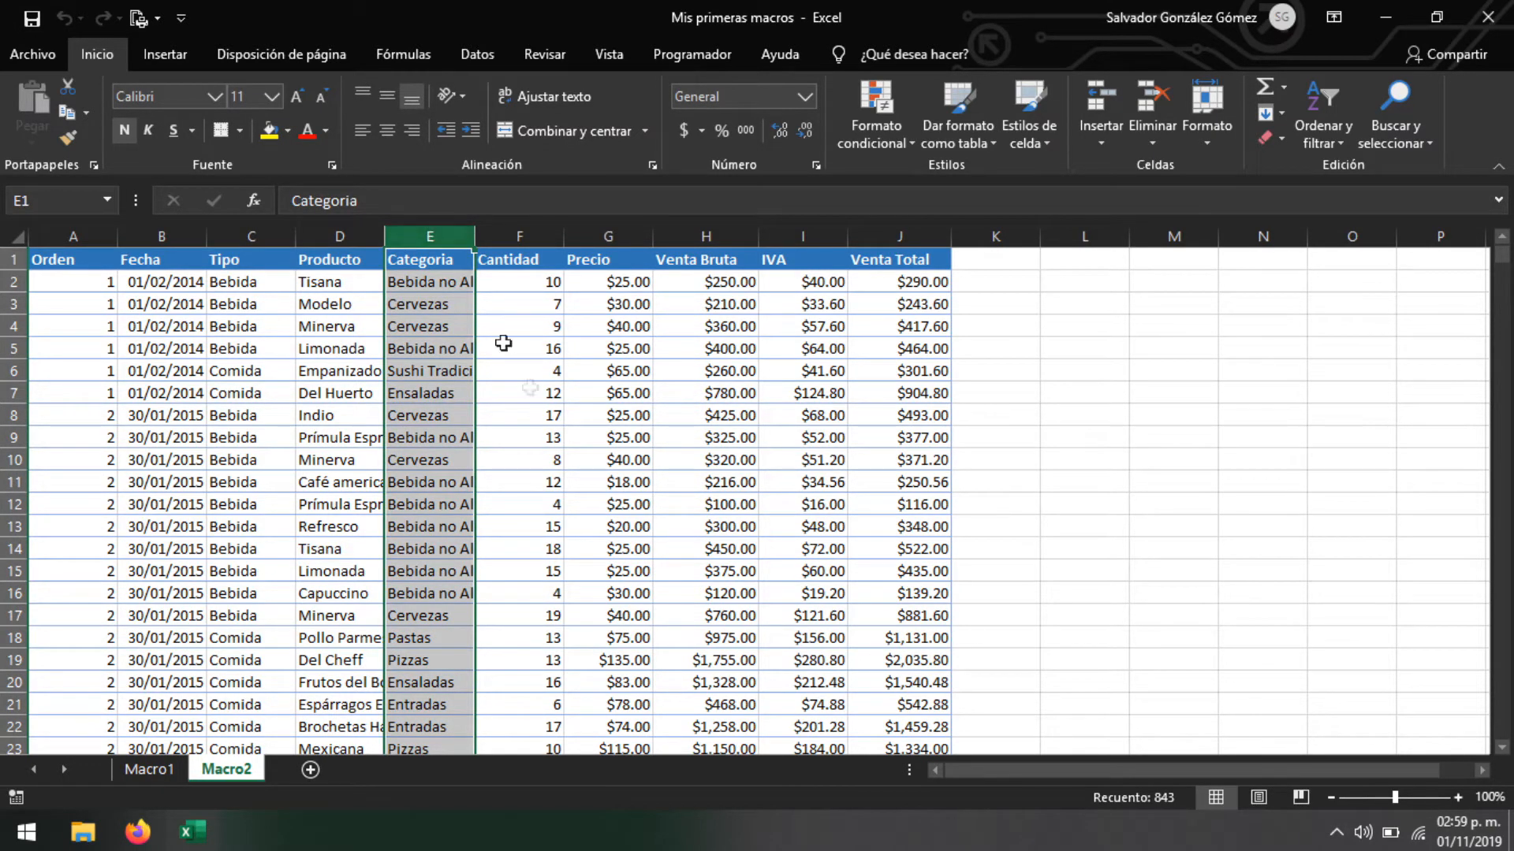
click(533, 436)
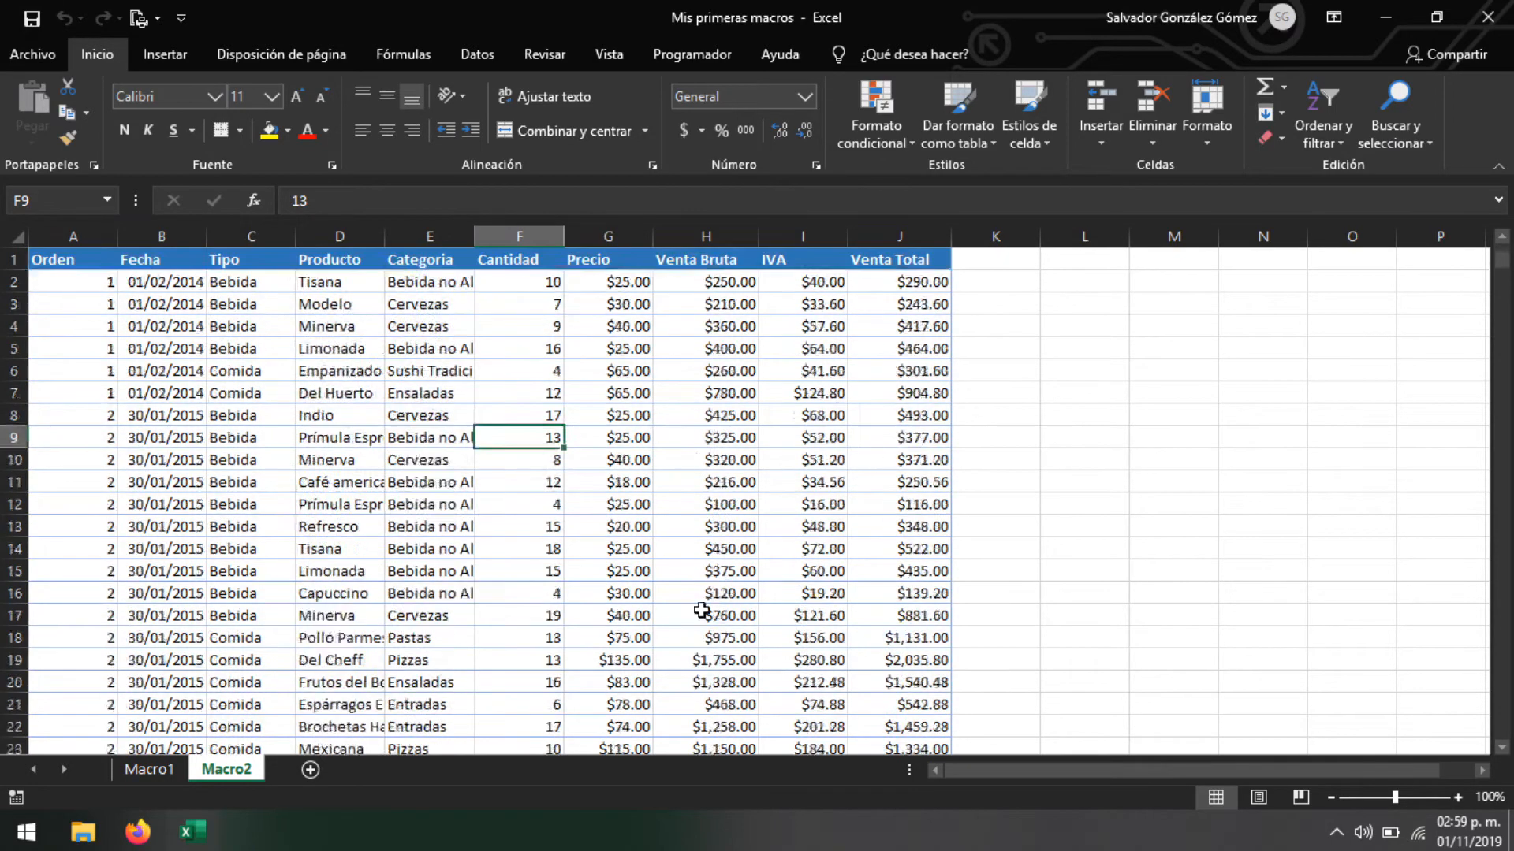
Examine the last records of the Macro2 data and the empty rows directly below them
drag(1502, 256, 1505, 733)
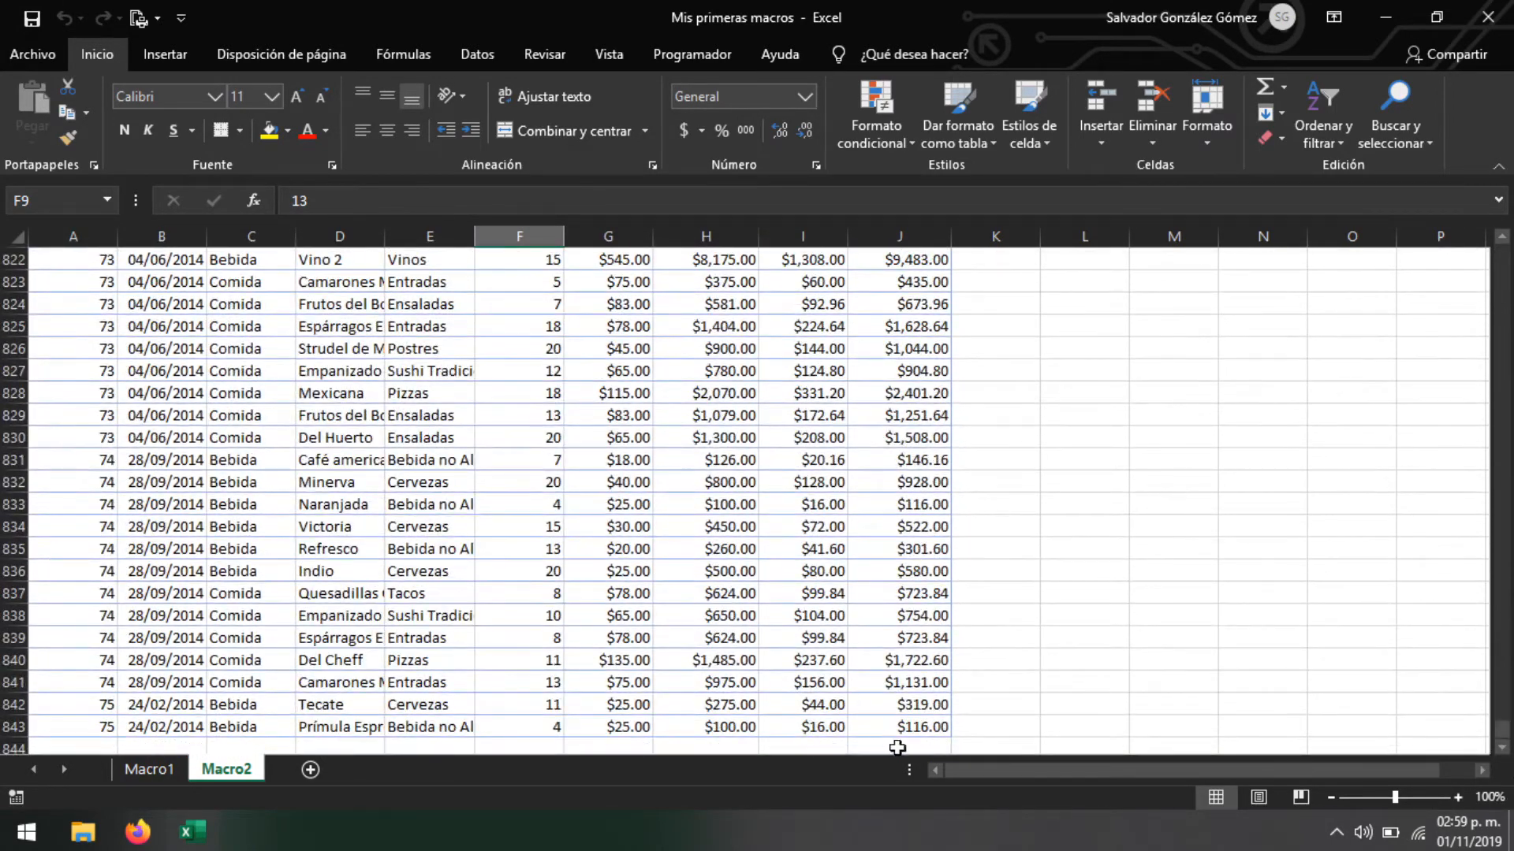
click(897, 747)
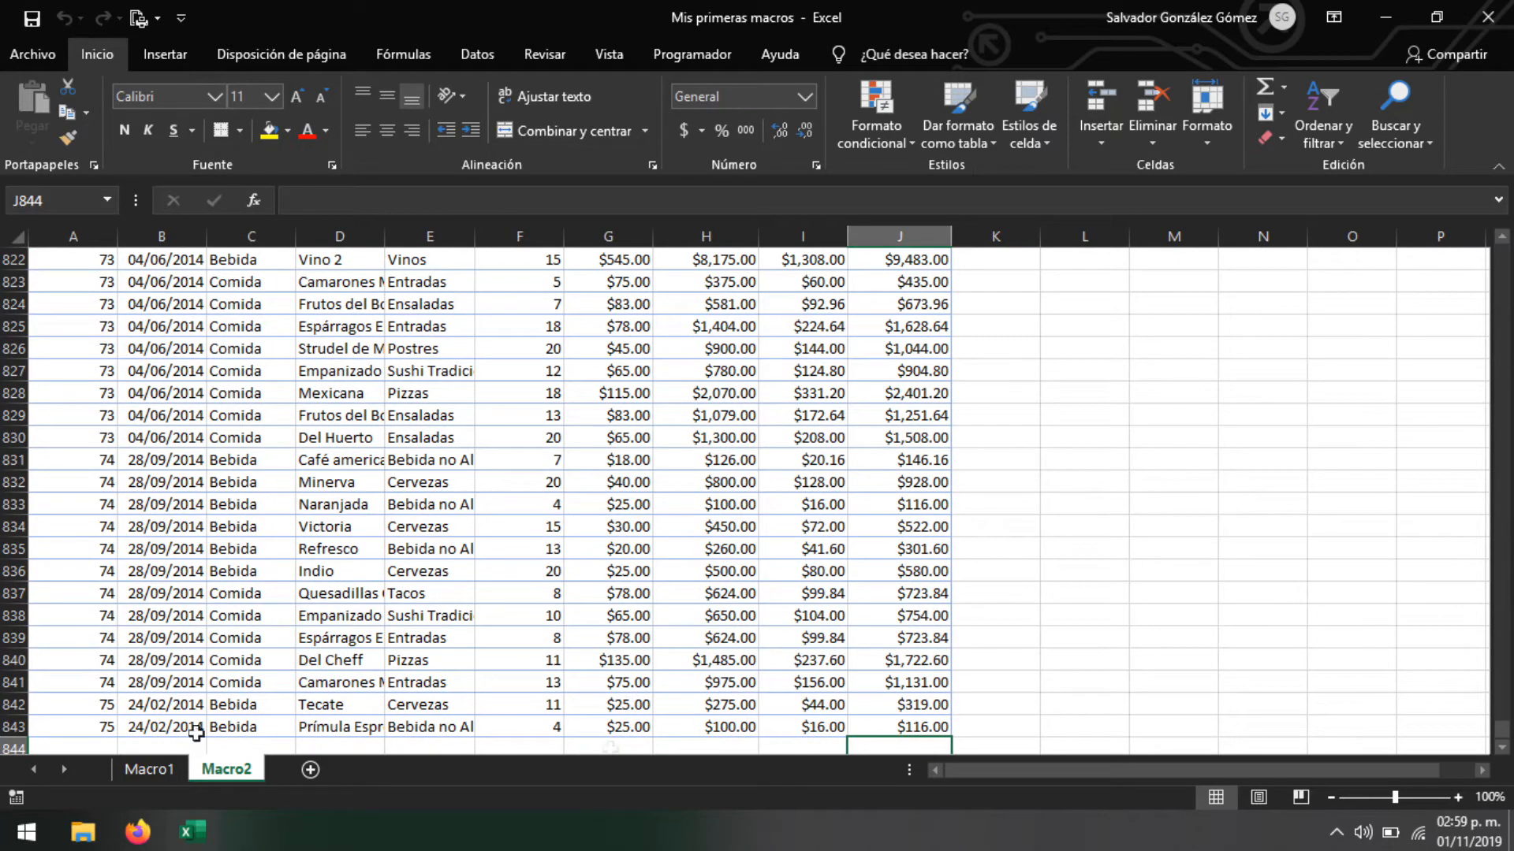
drag(10, 726, 12, 482)
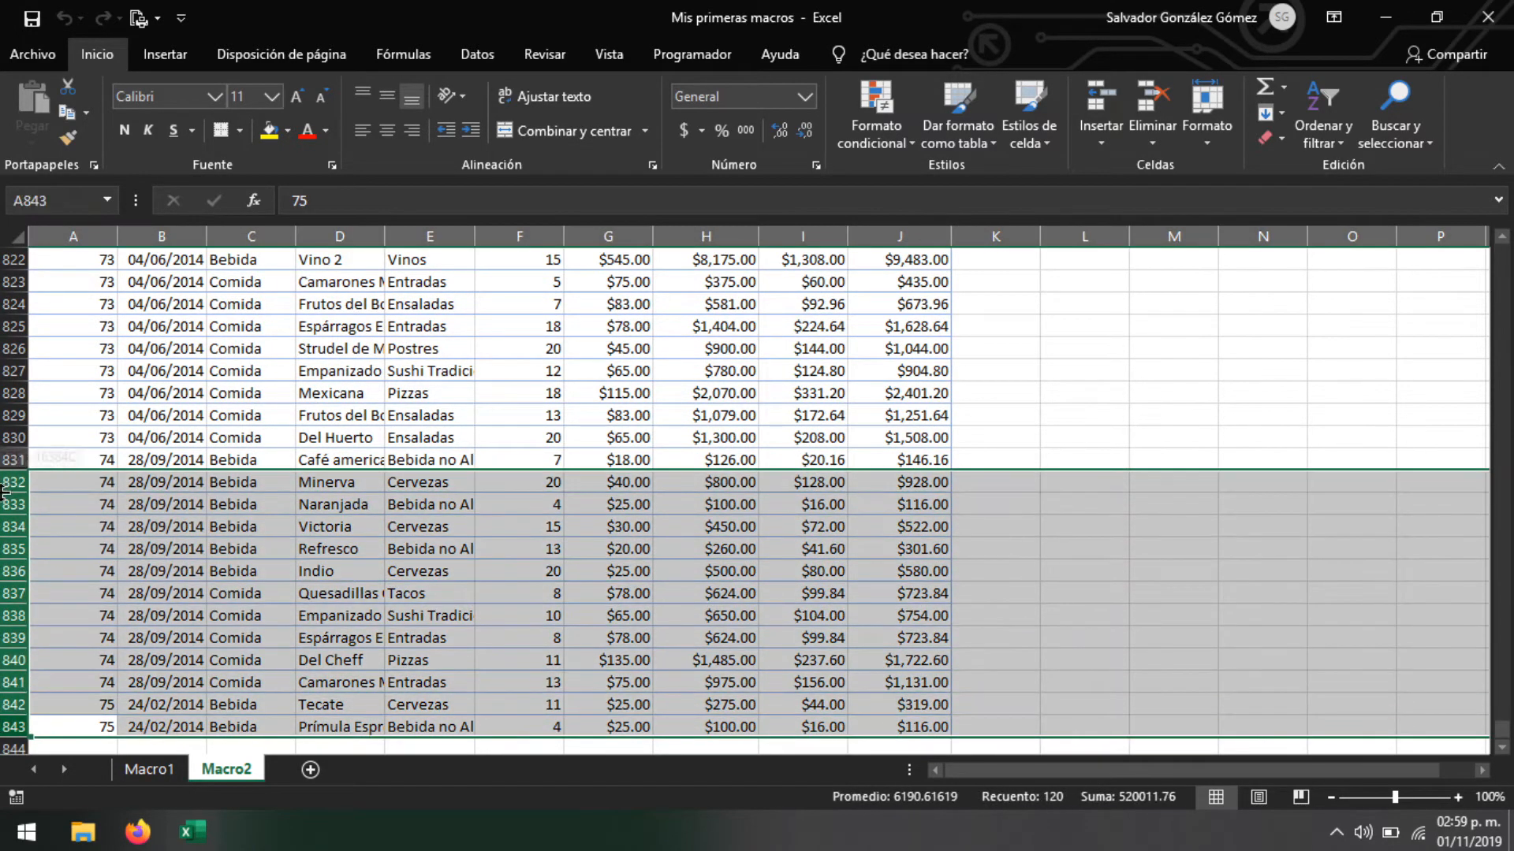
scroll(33, 670, down, 2)
drag(11, 594, 11, 804)
click(482, 589)
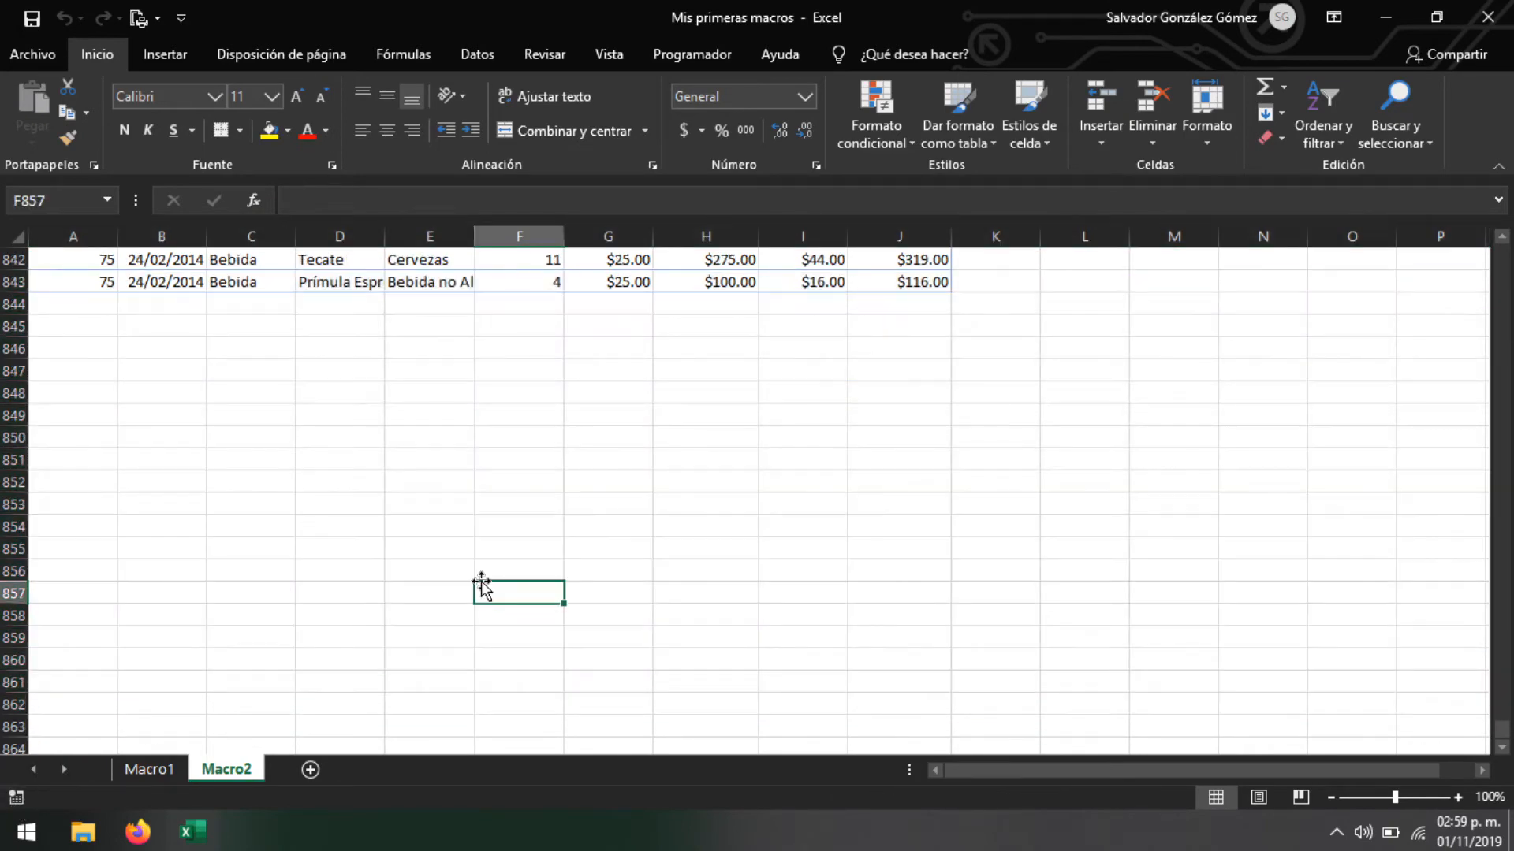
Inspect the empty area of Macro2 below the records past row 1000, and return to the header row
scroll(482, 590, up, 7)
scroll(481, 590, down, 7)
click(899, 704)
drag(898, 704, 2, 145)
scroll(1213, 544, down, 5)
scroll(439, 425, down, 19)
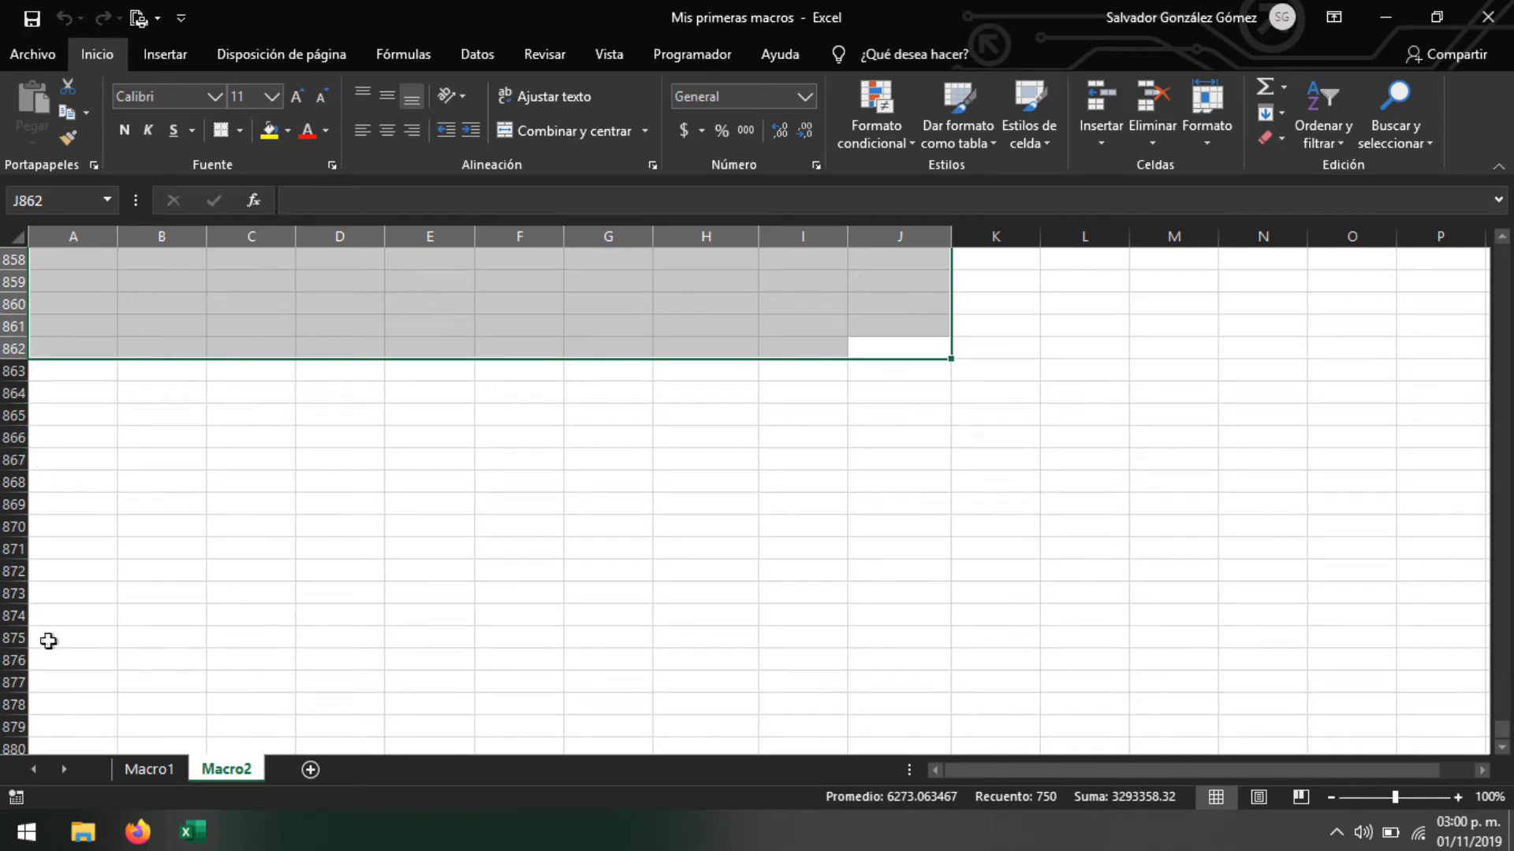
scroll(48, 641, down, 20)
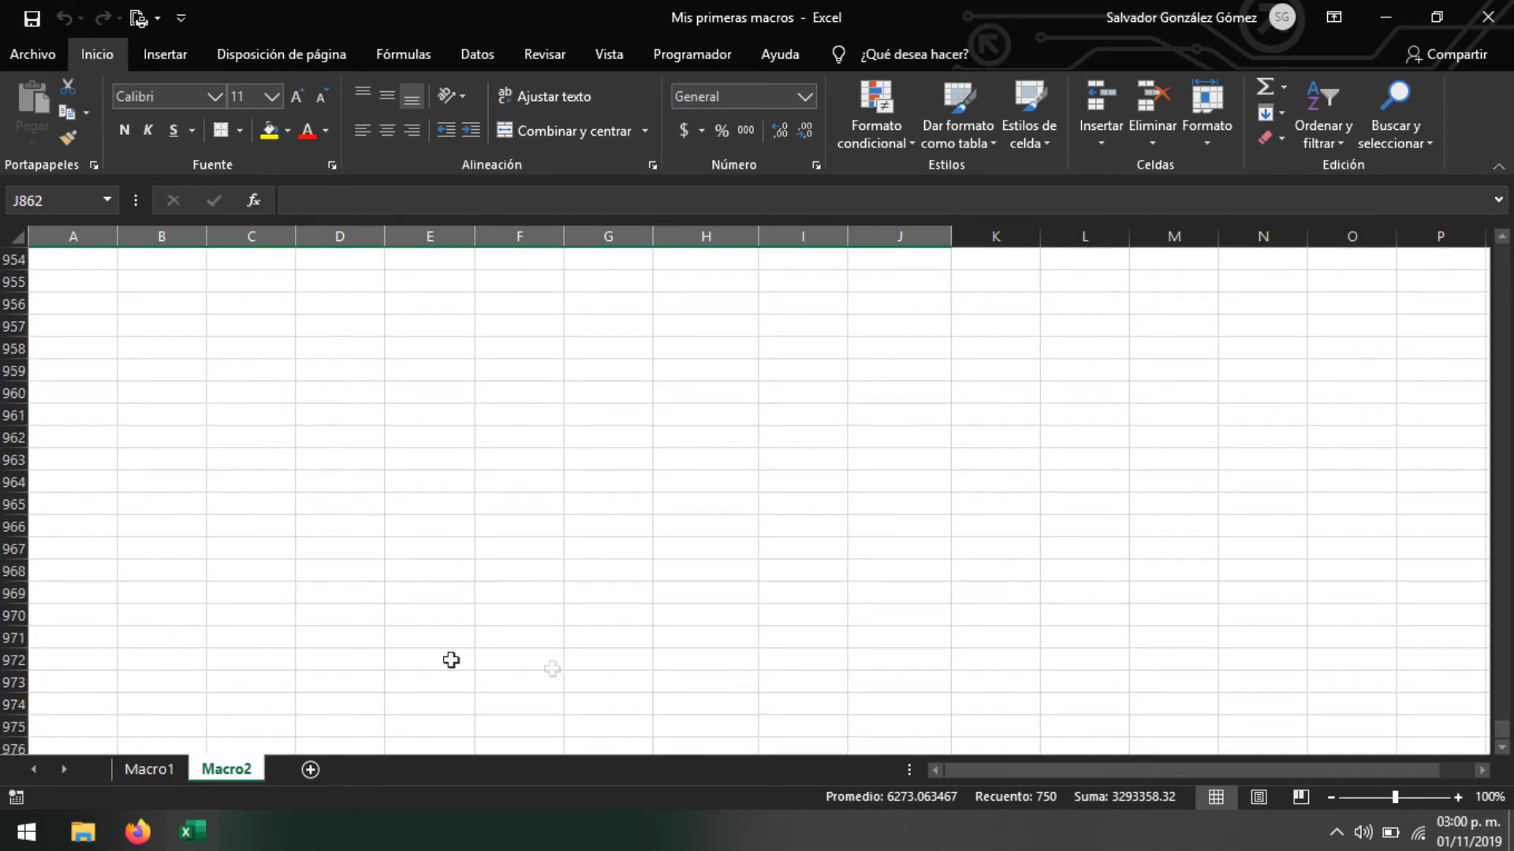
scroll(758, 719, down, 14)
click(473, 408)
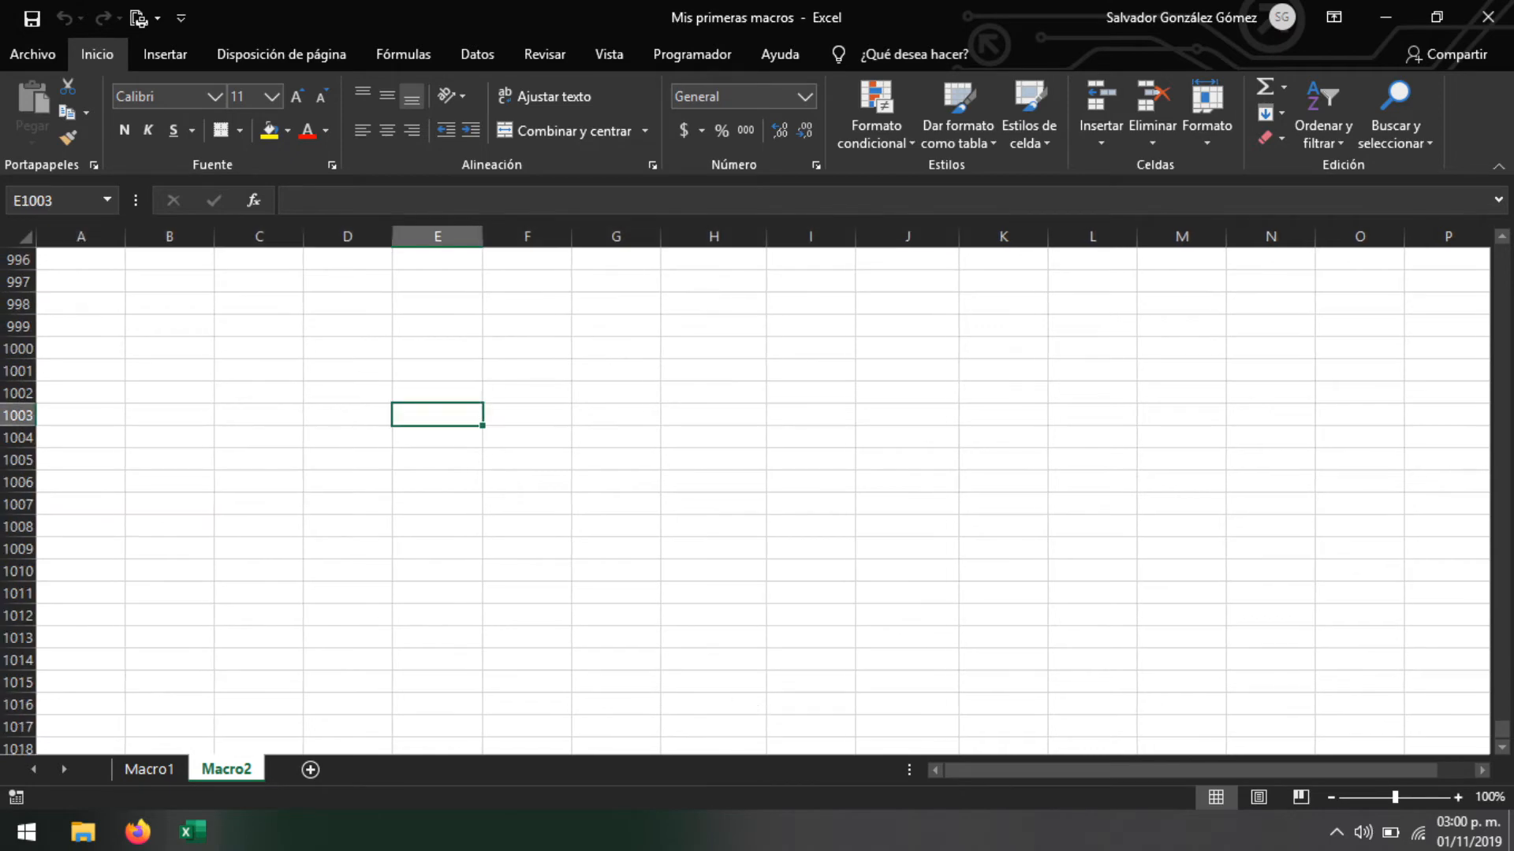
drag(1498, 732, 1443, 205)
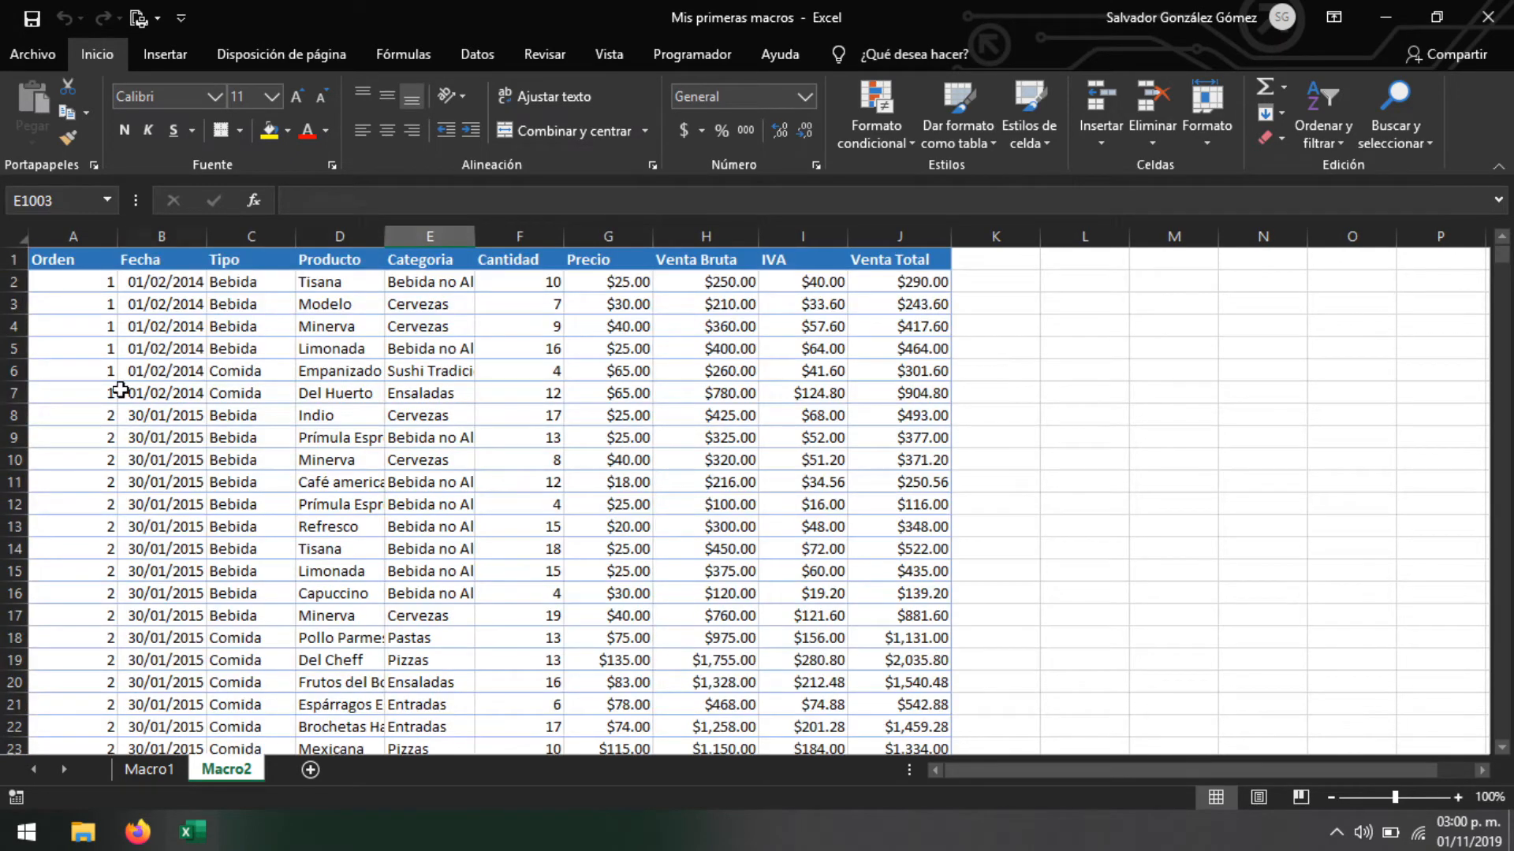
Start creating a table with headers from the Macro2 records, selecting the range $A$1:$J$843
click(122, 392)
text(t)
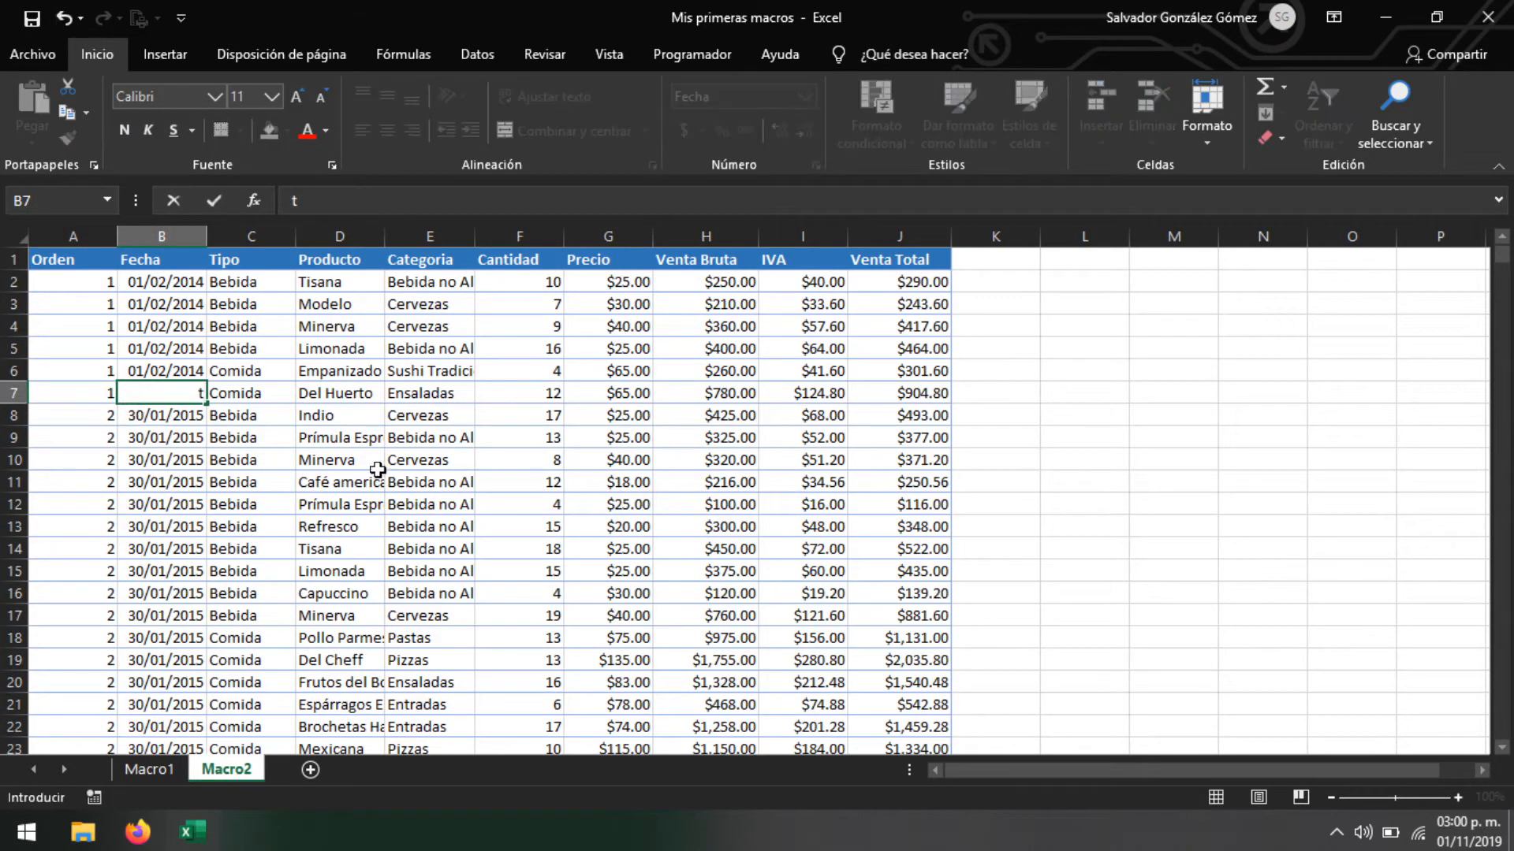
key(Escape)
key(ctrl+t)
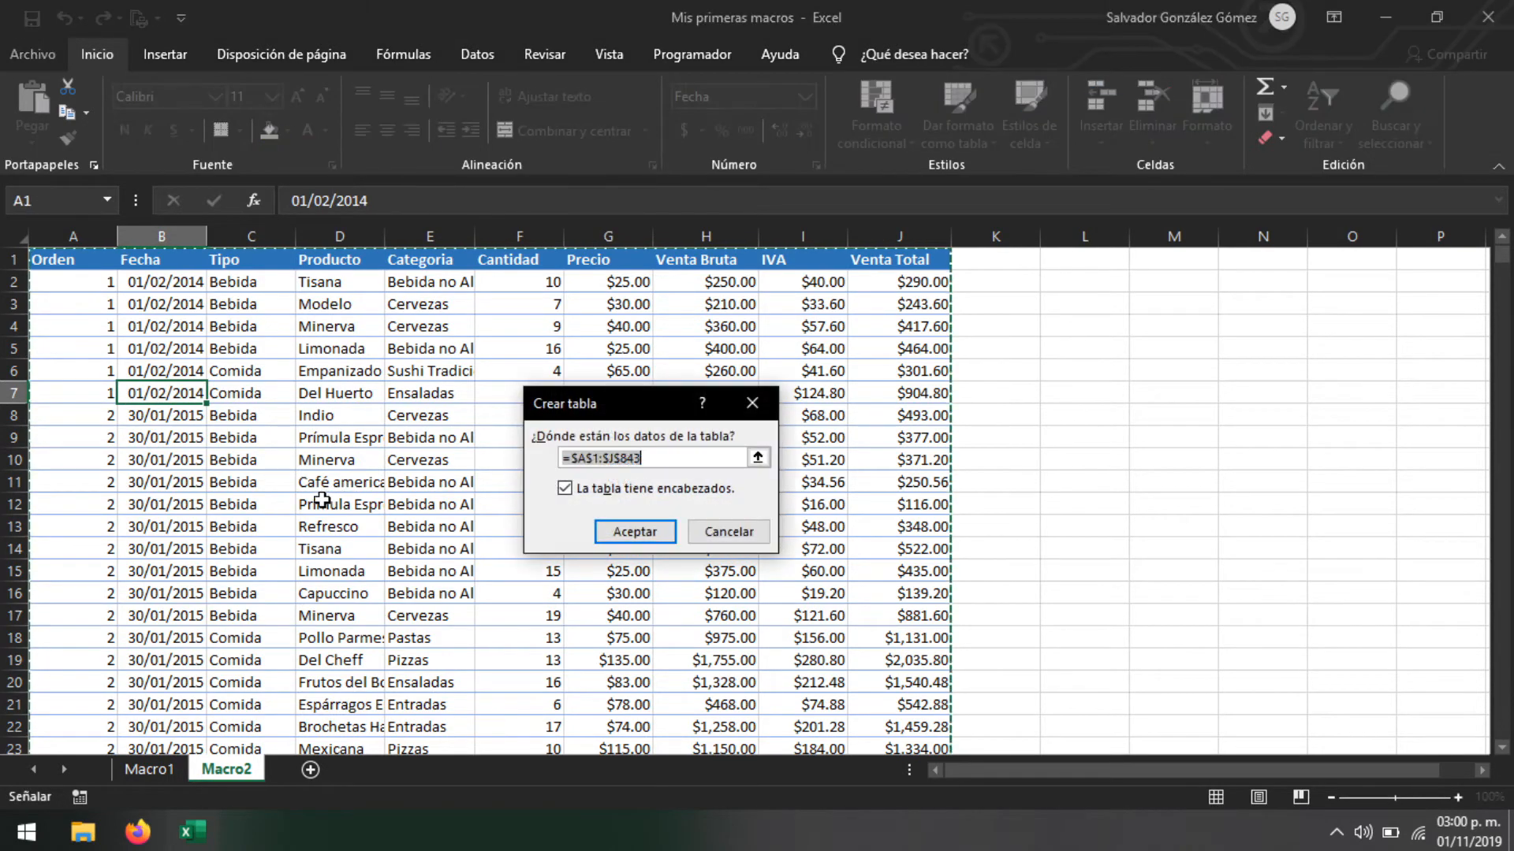
click(53, 263)
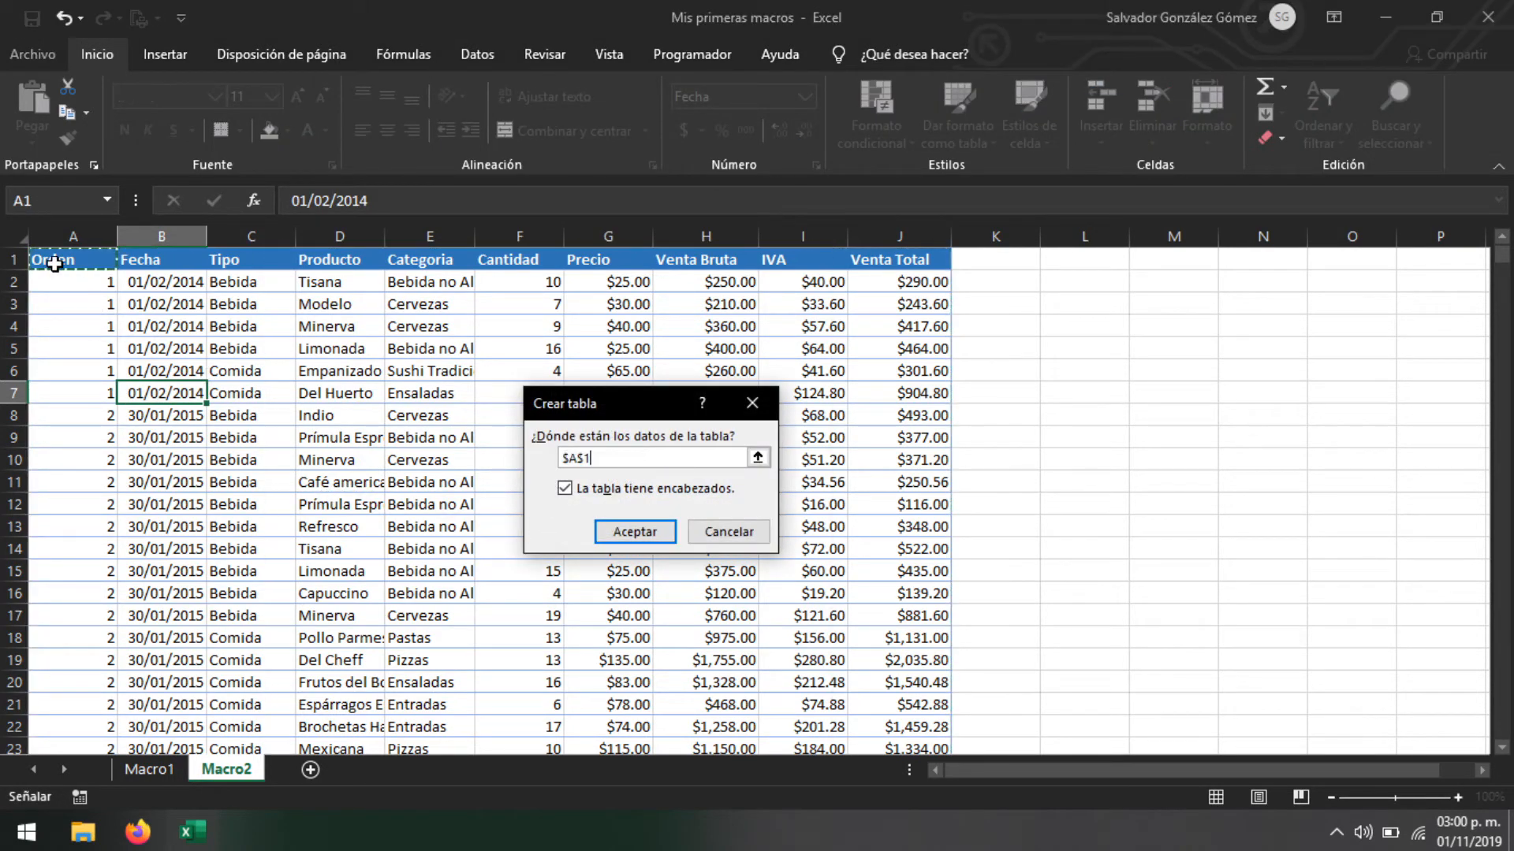
key(ctrl+shift+End)
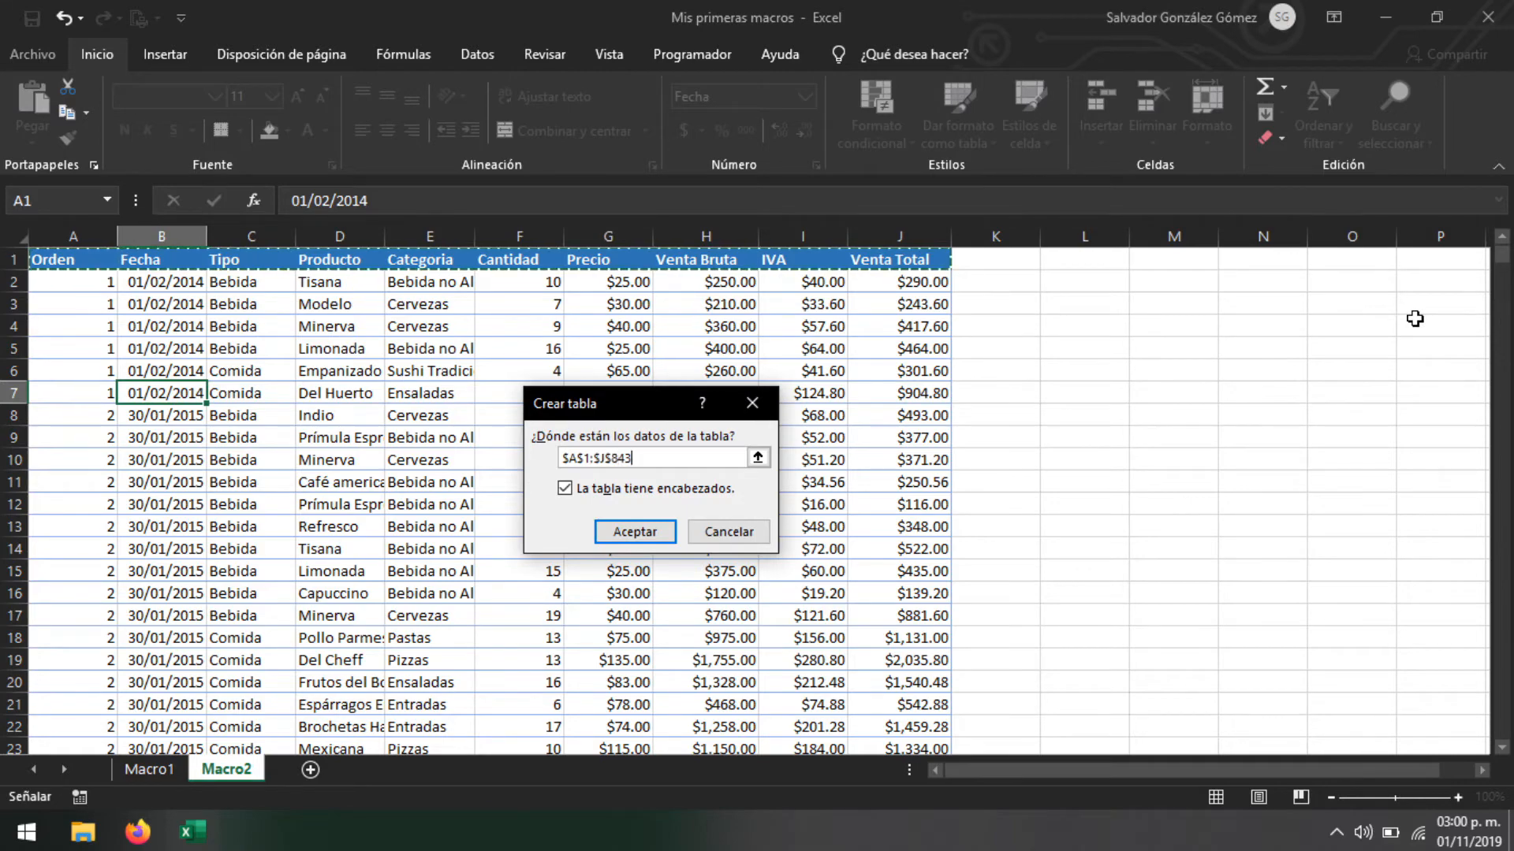
Extend the table range to $A$1:$J$1000 and create the table with headers
scroll(1160, 668, down, 10)
scroll(834, 618, down, 20)
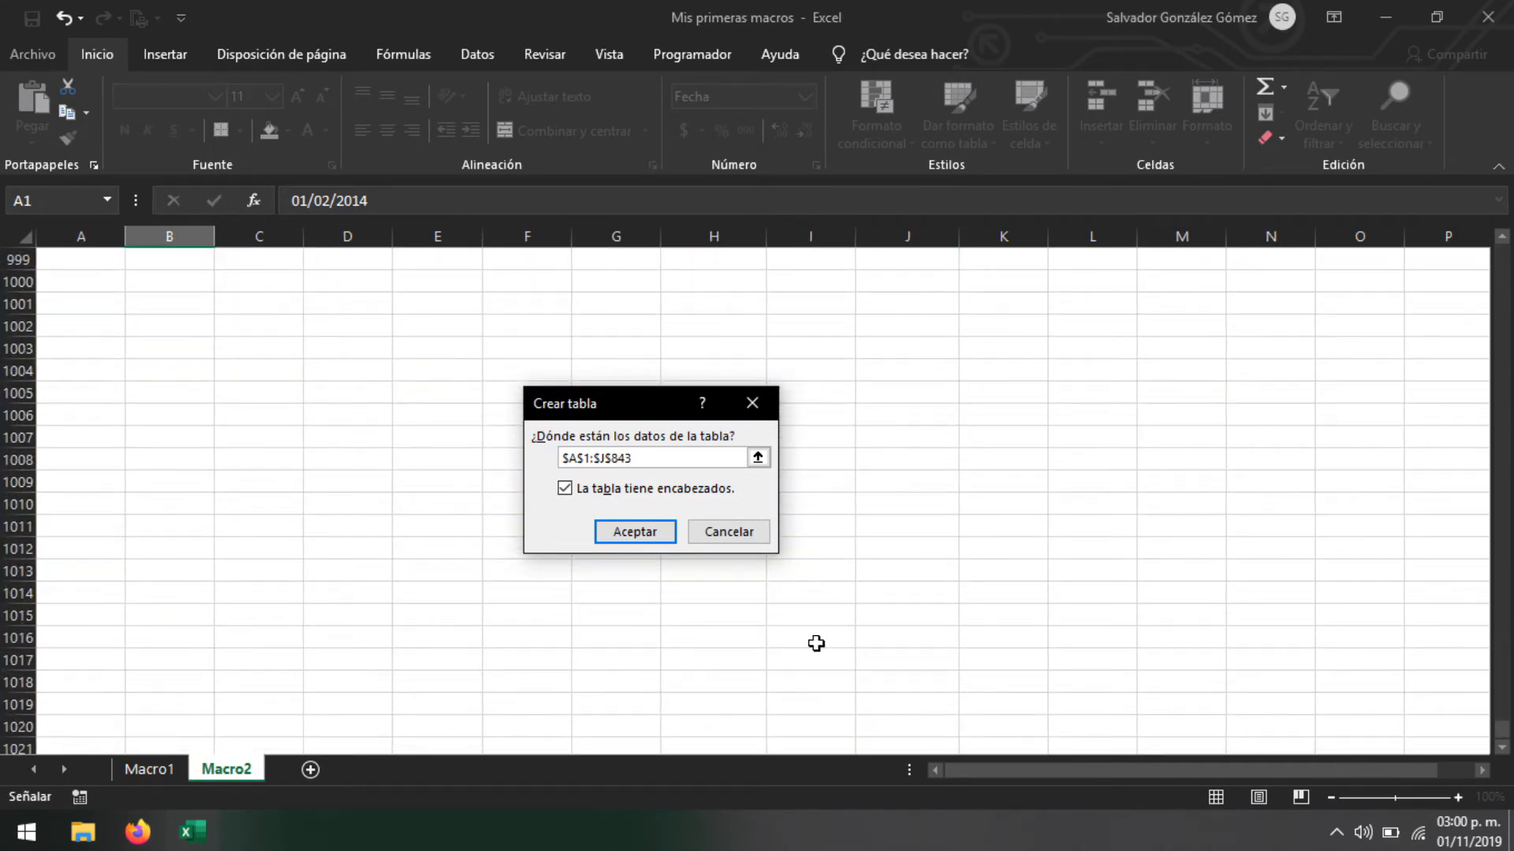
scroll(816, 644, up, 20)
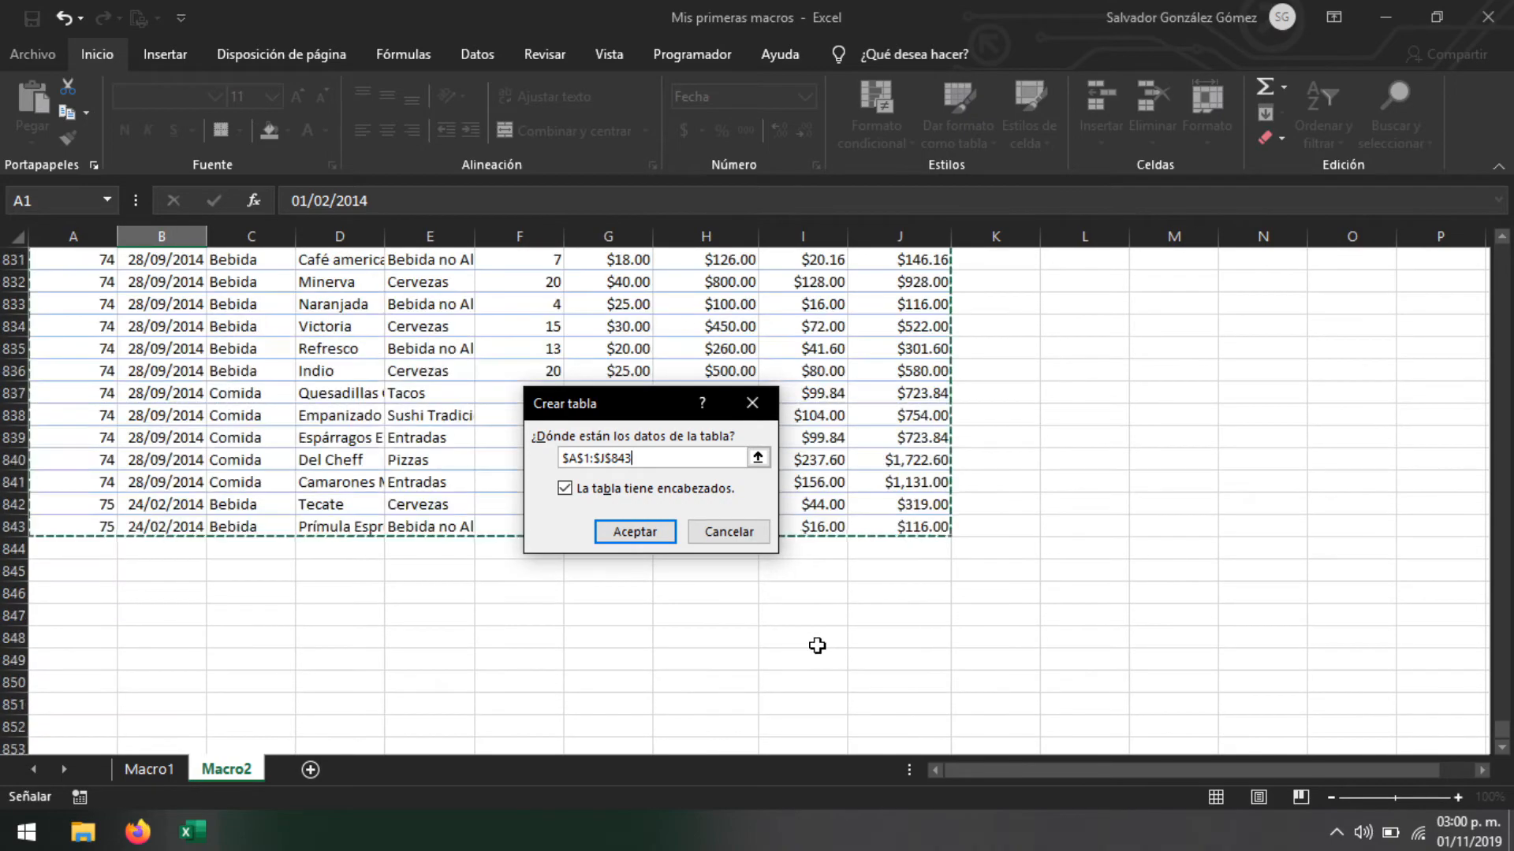
scroll(816, 646, up, 8)
scroll(820, 643, down, 20)
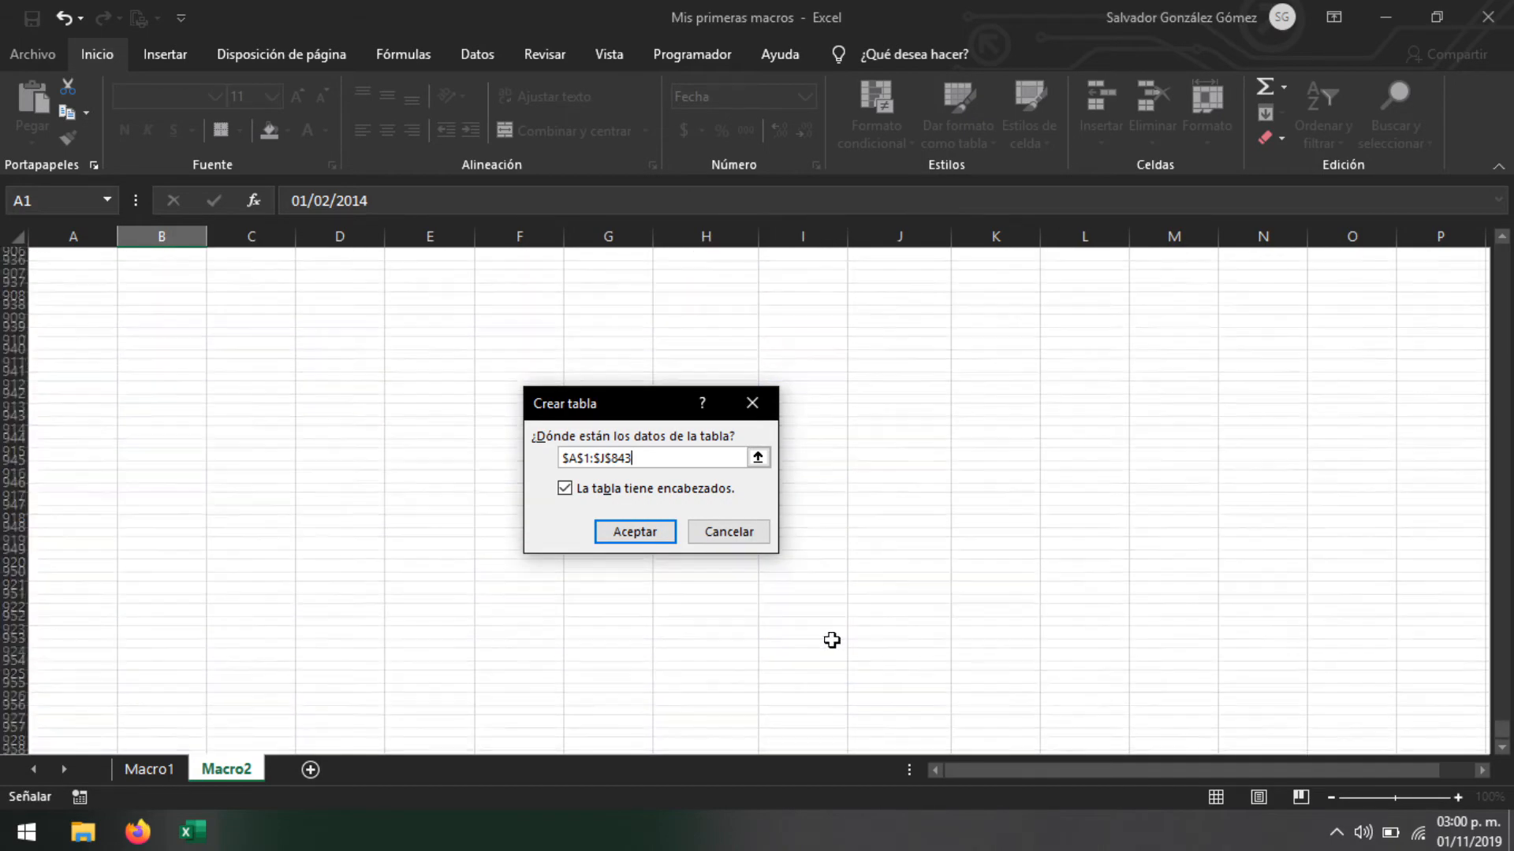
scroll(831, 640, down, 20)
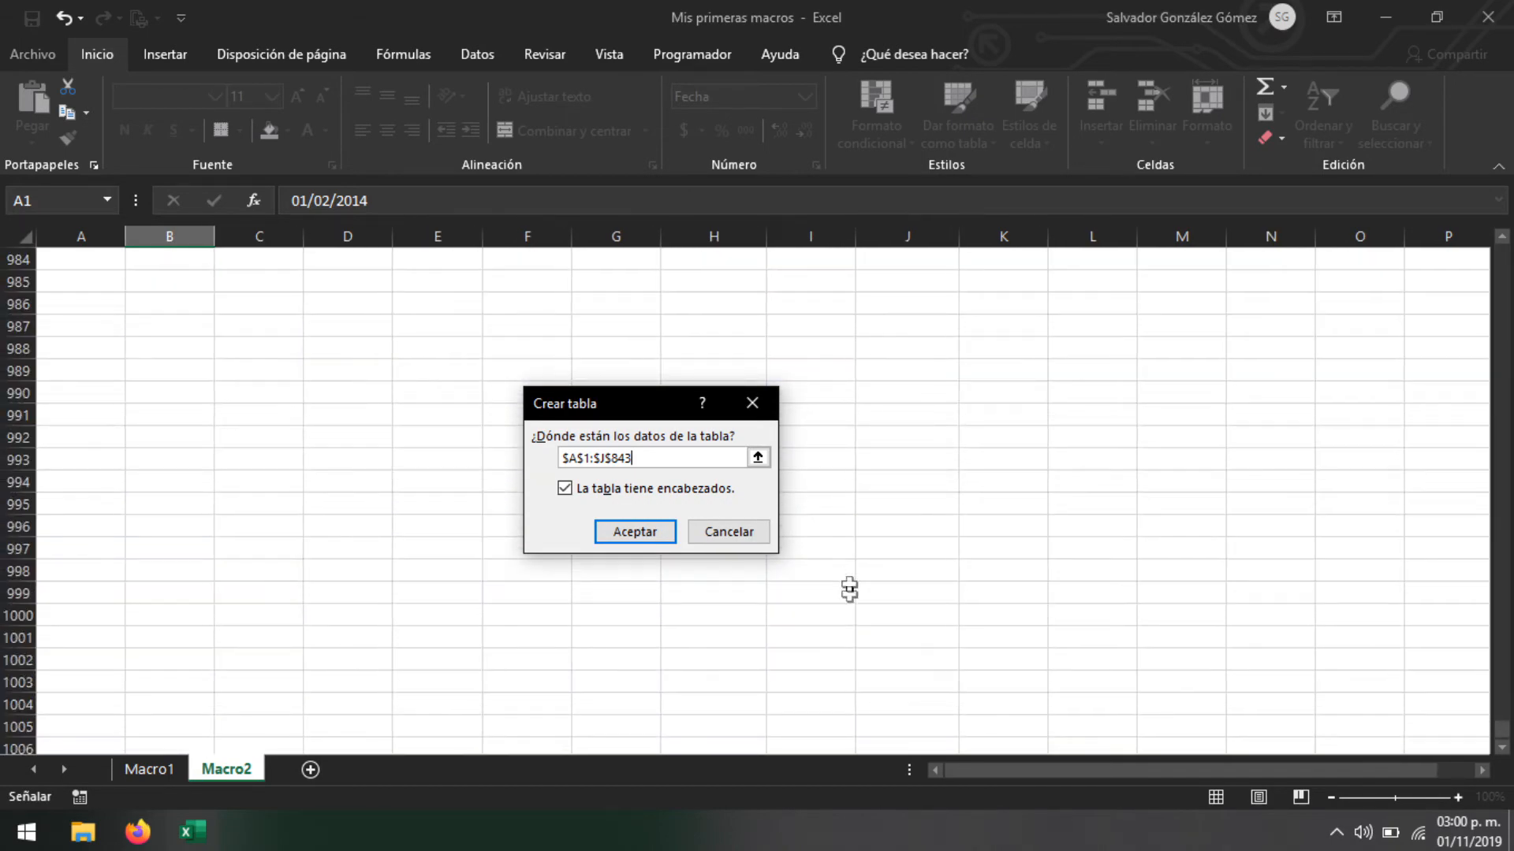
shift+click(878, 615)
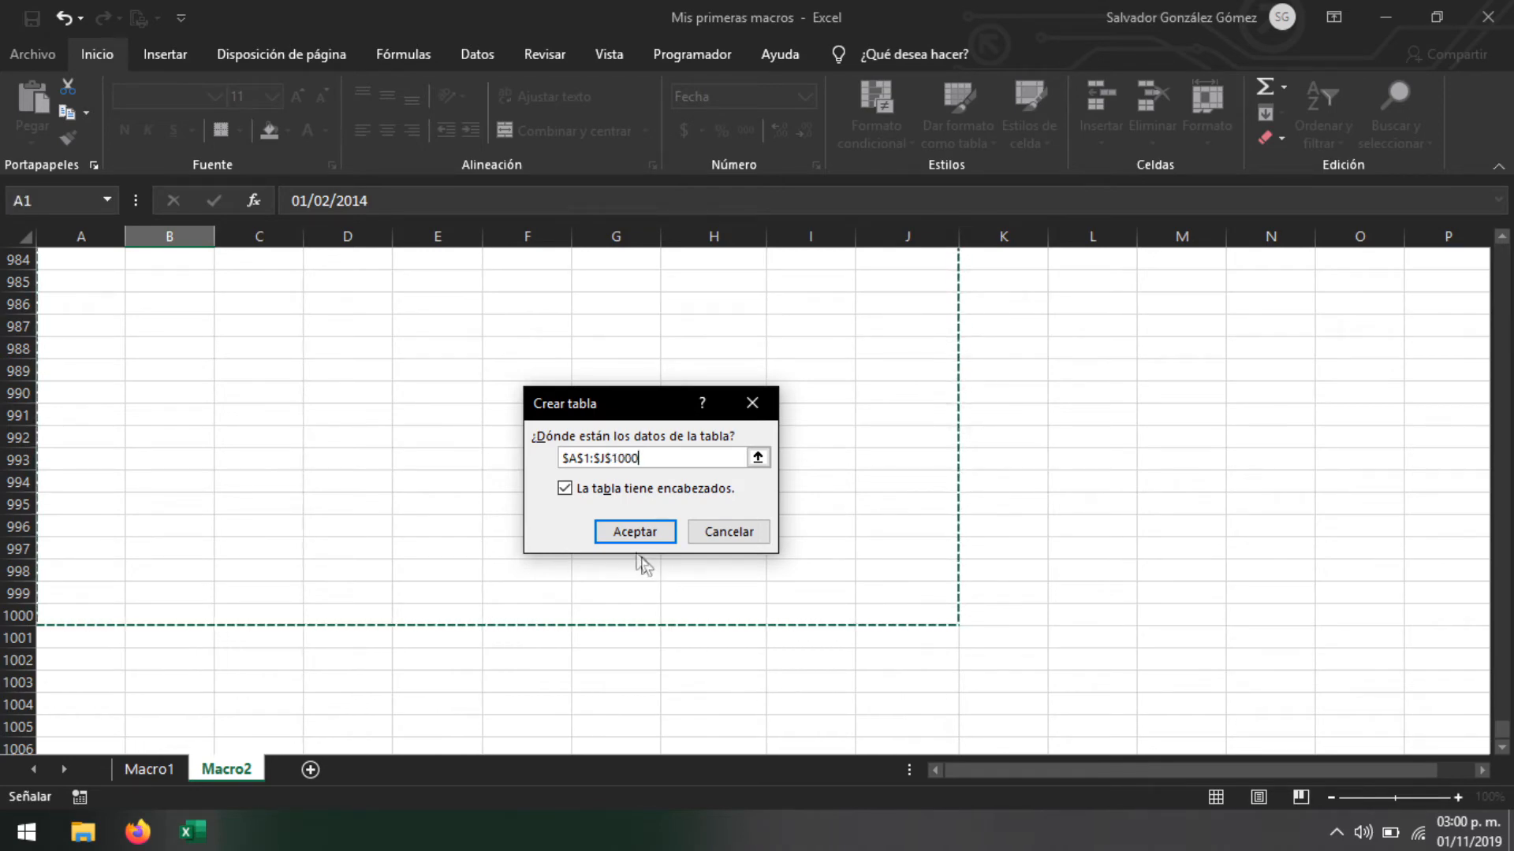
click(633, 529)
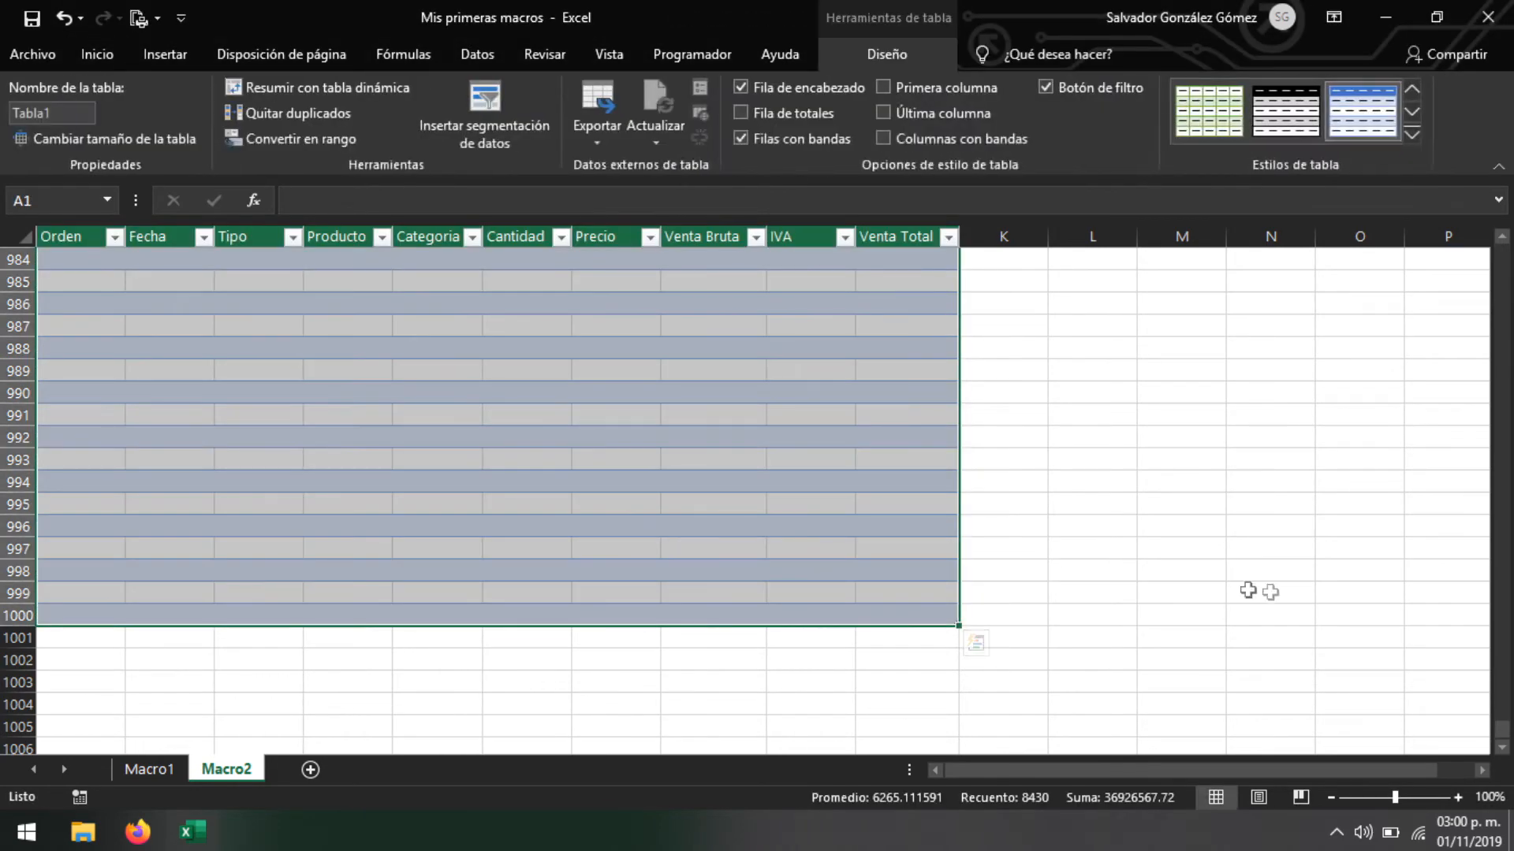
scroll(1248, 590, up, 7)
drag(1503, 725, 1502, 316)
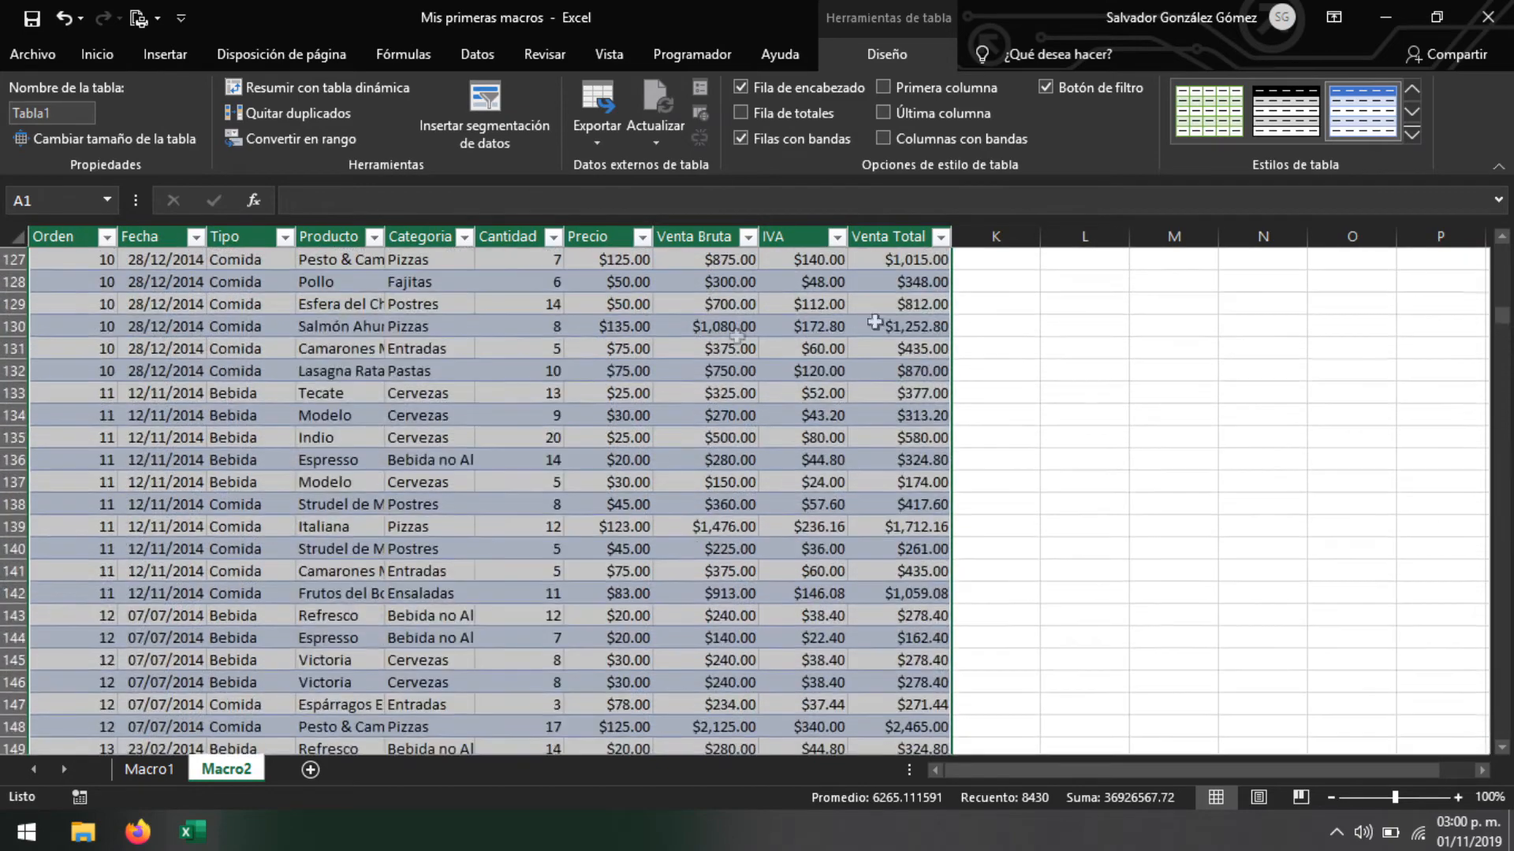
Return to the first records of the new Macro2 table and examine its design properties
drag(1509, 374, 1499, 237)
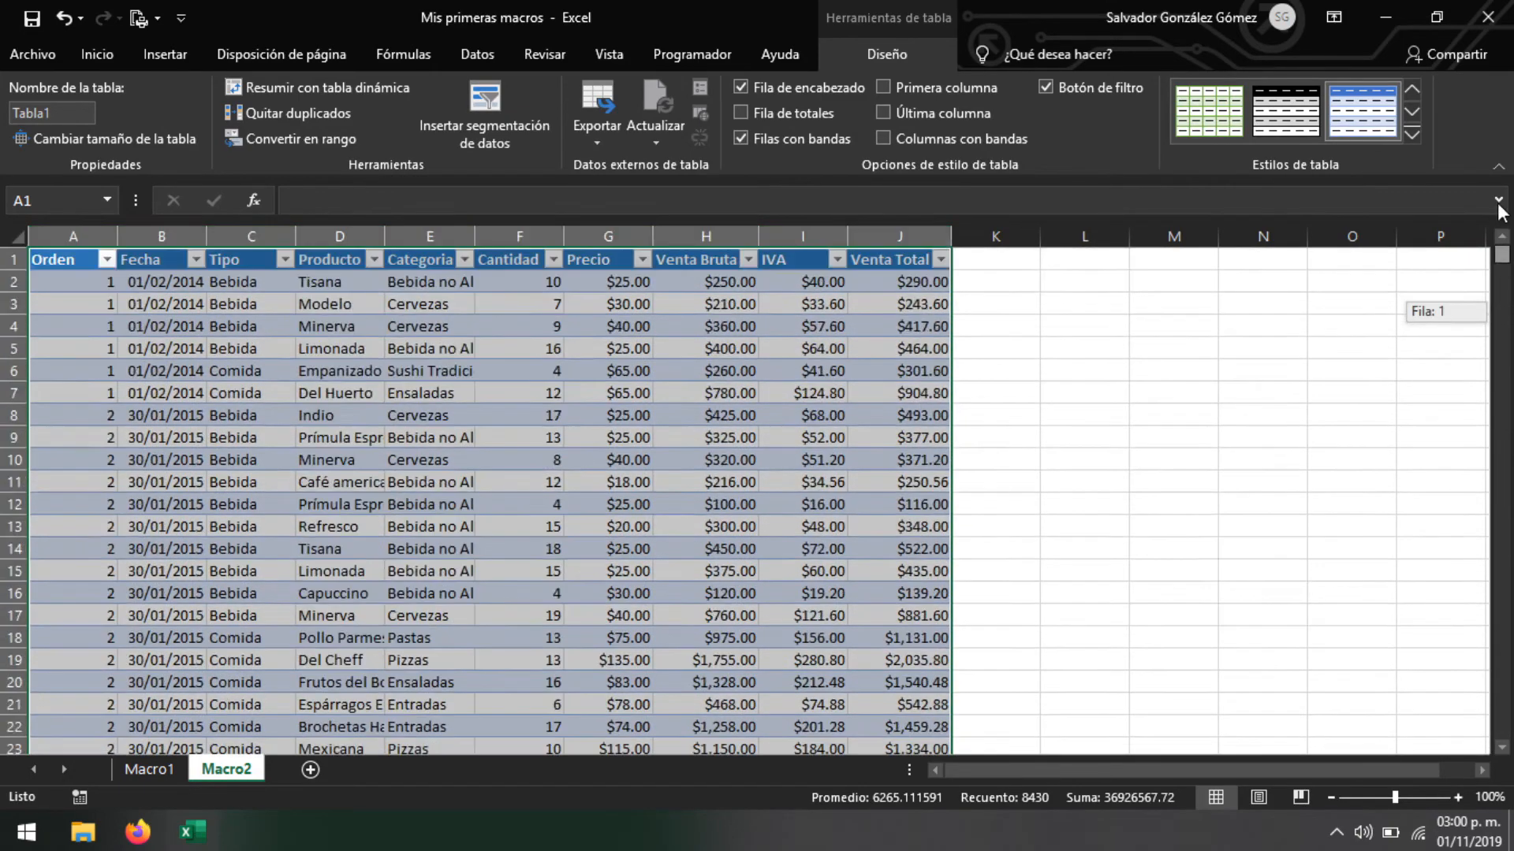
click(519, 459)
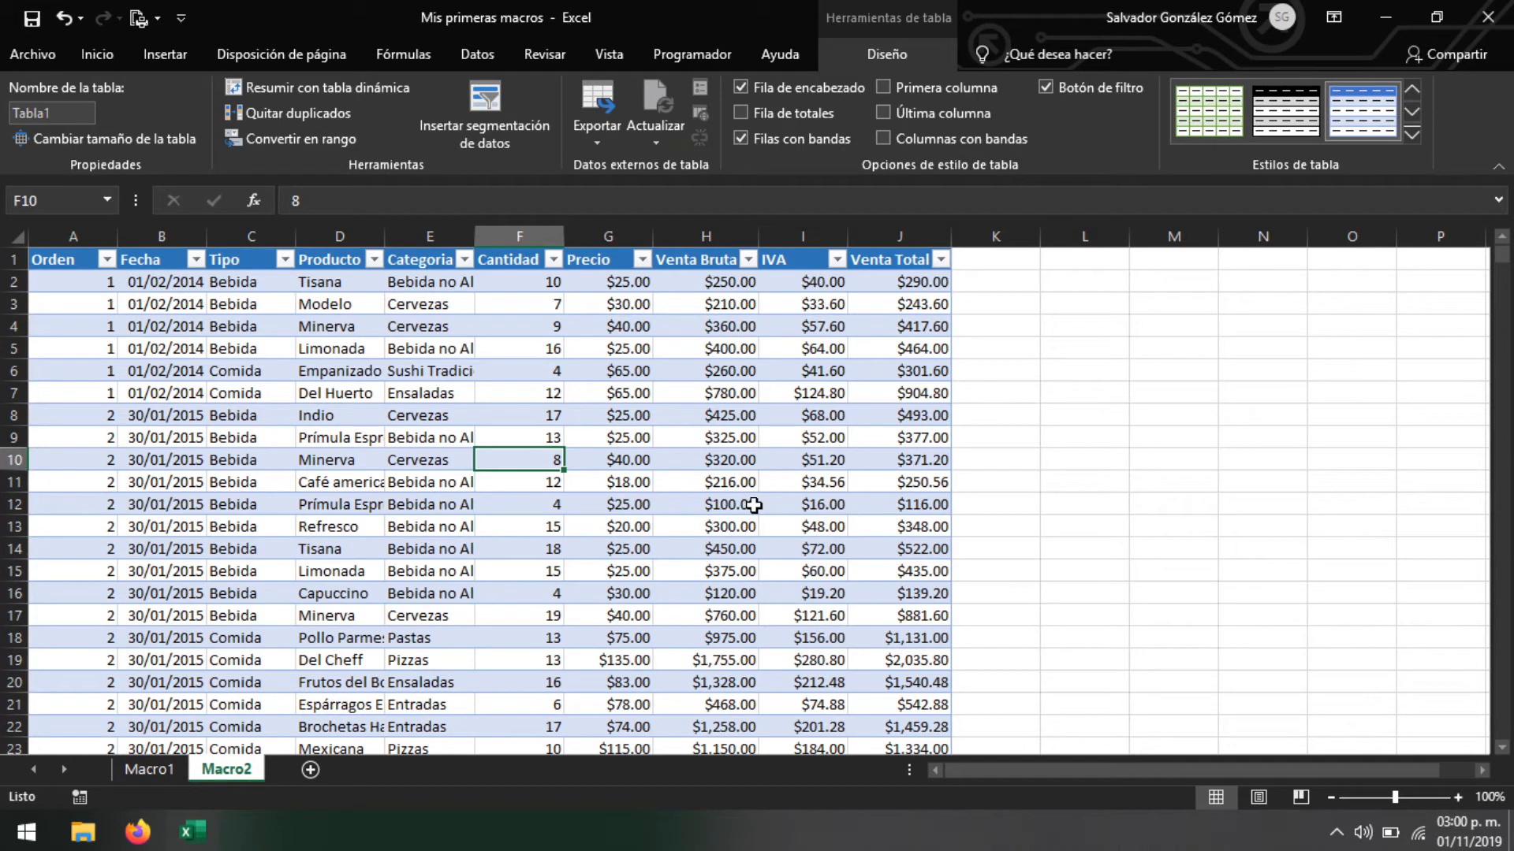
click(598, 464)
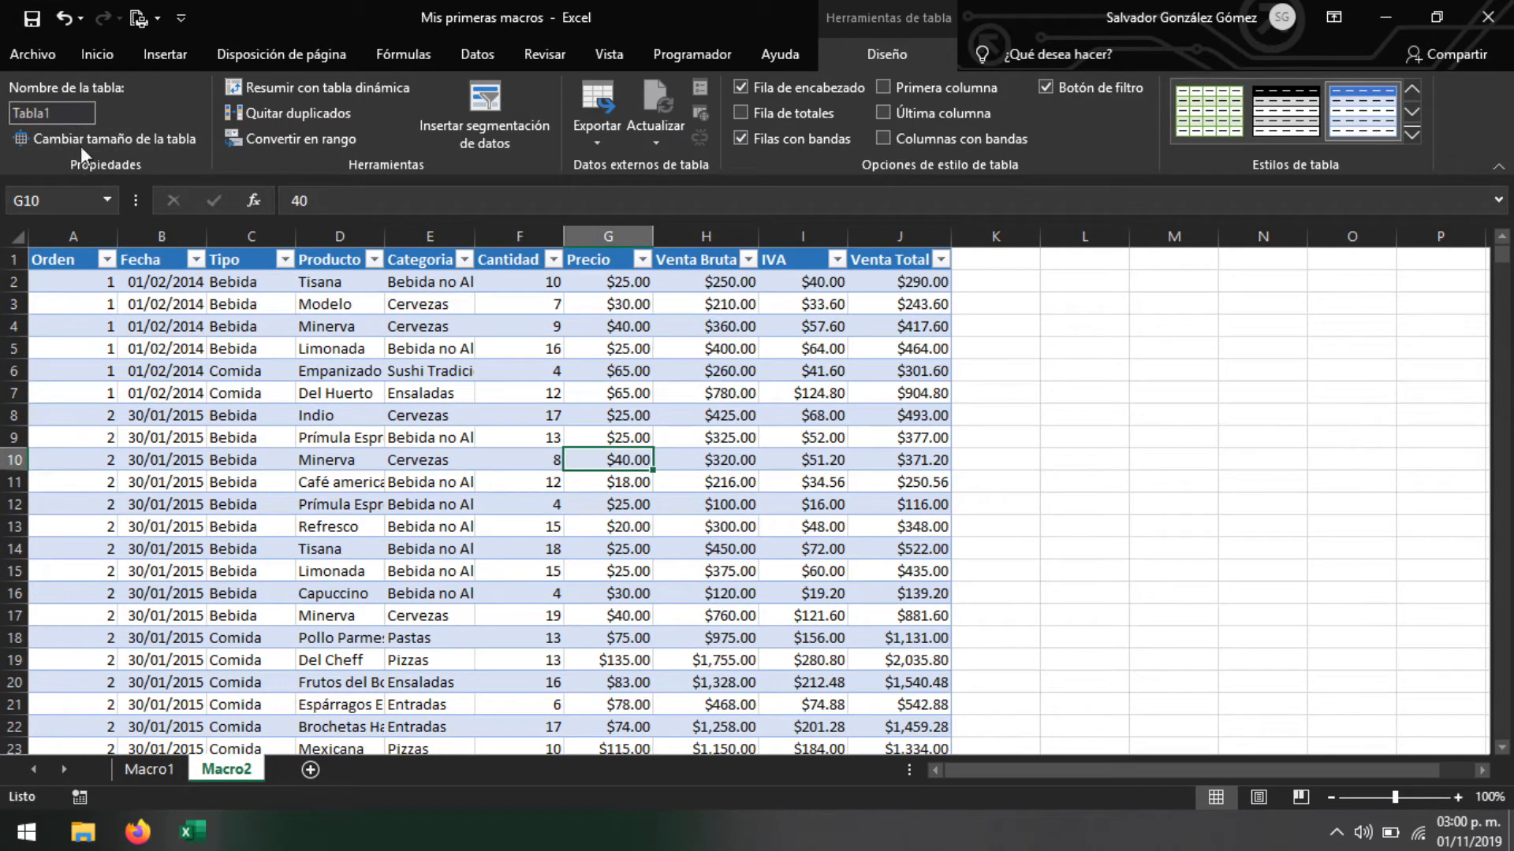
click(554, 462)
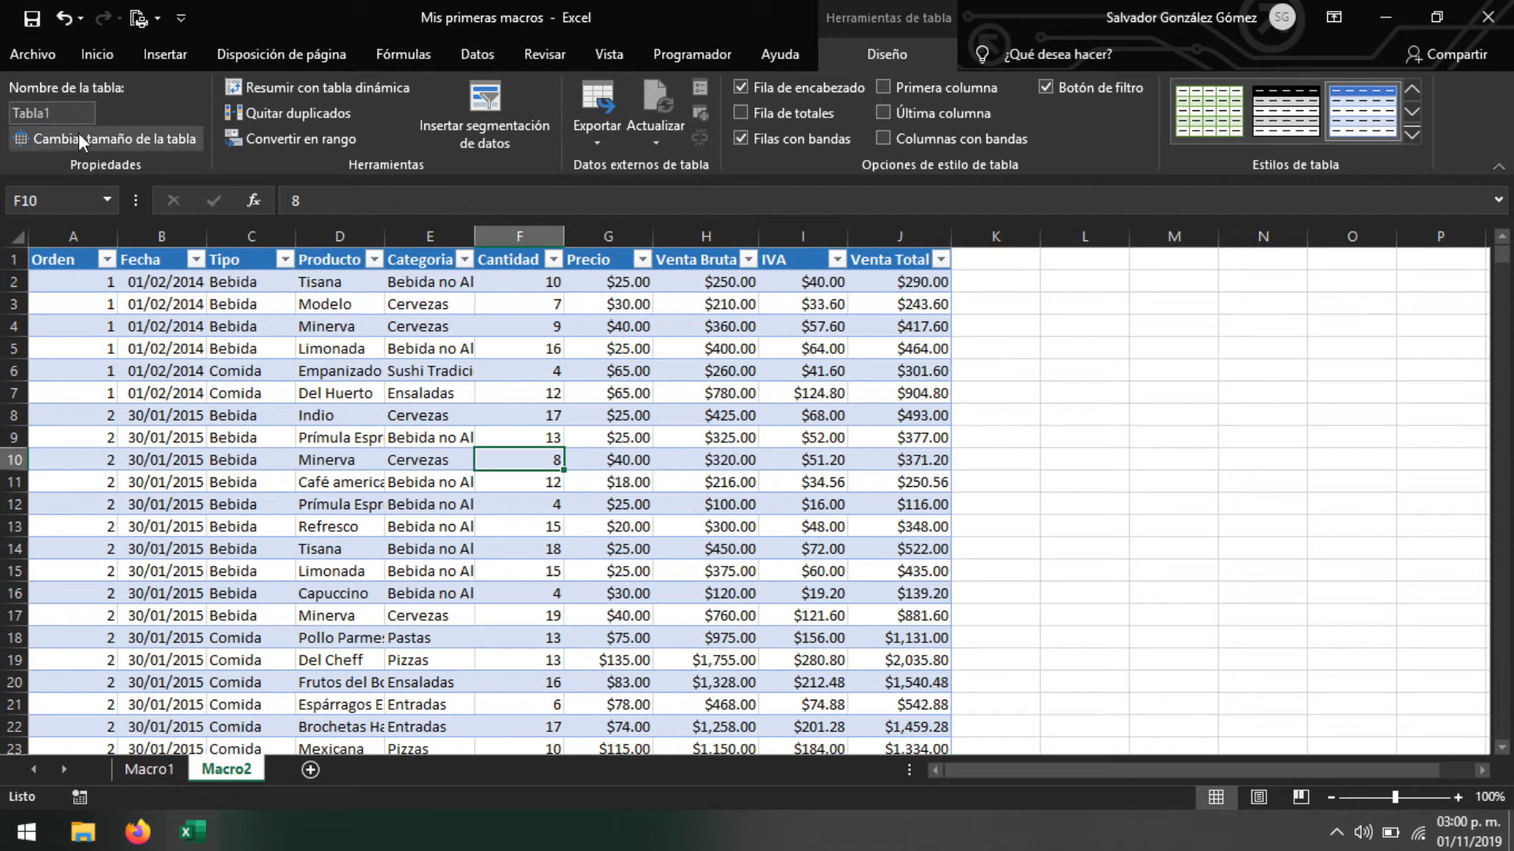
click(310, 770)
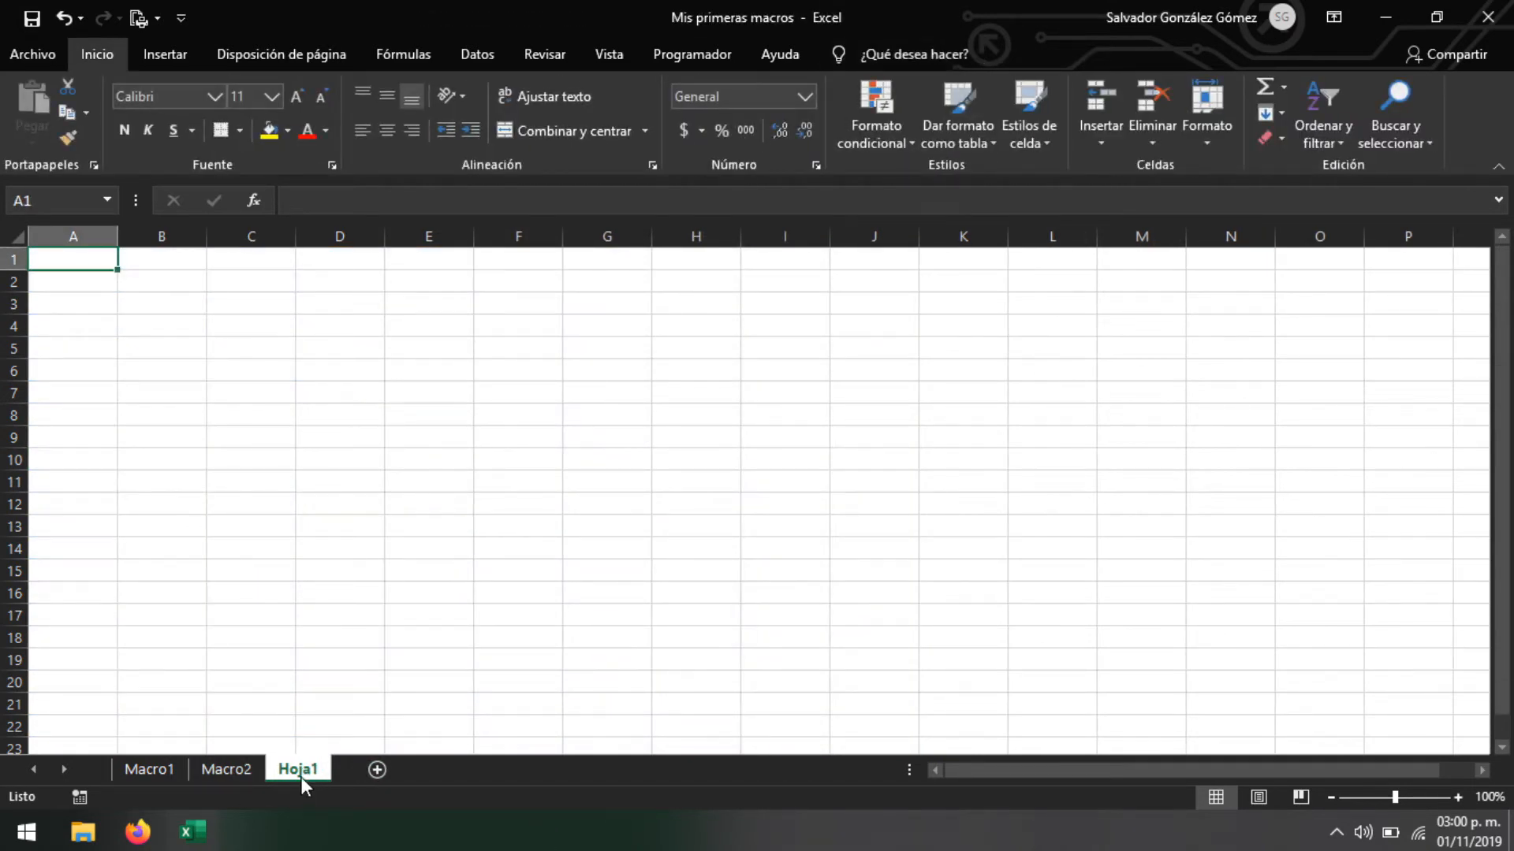
right_click(300, 777)
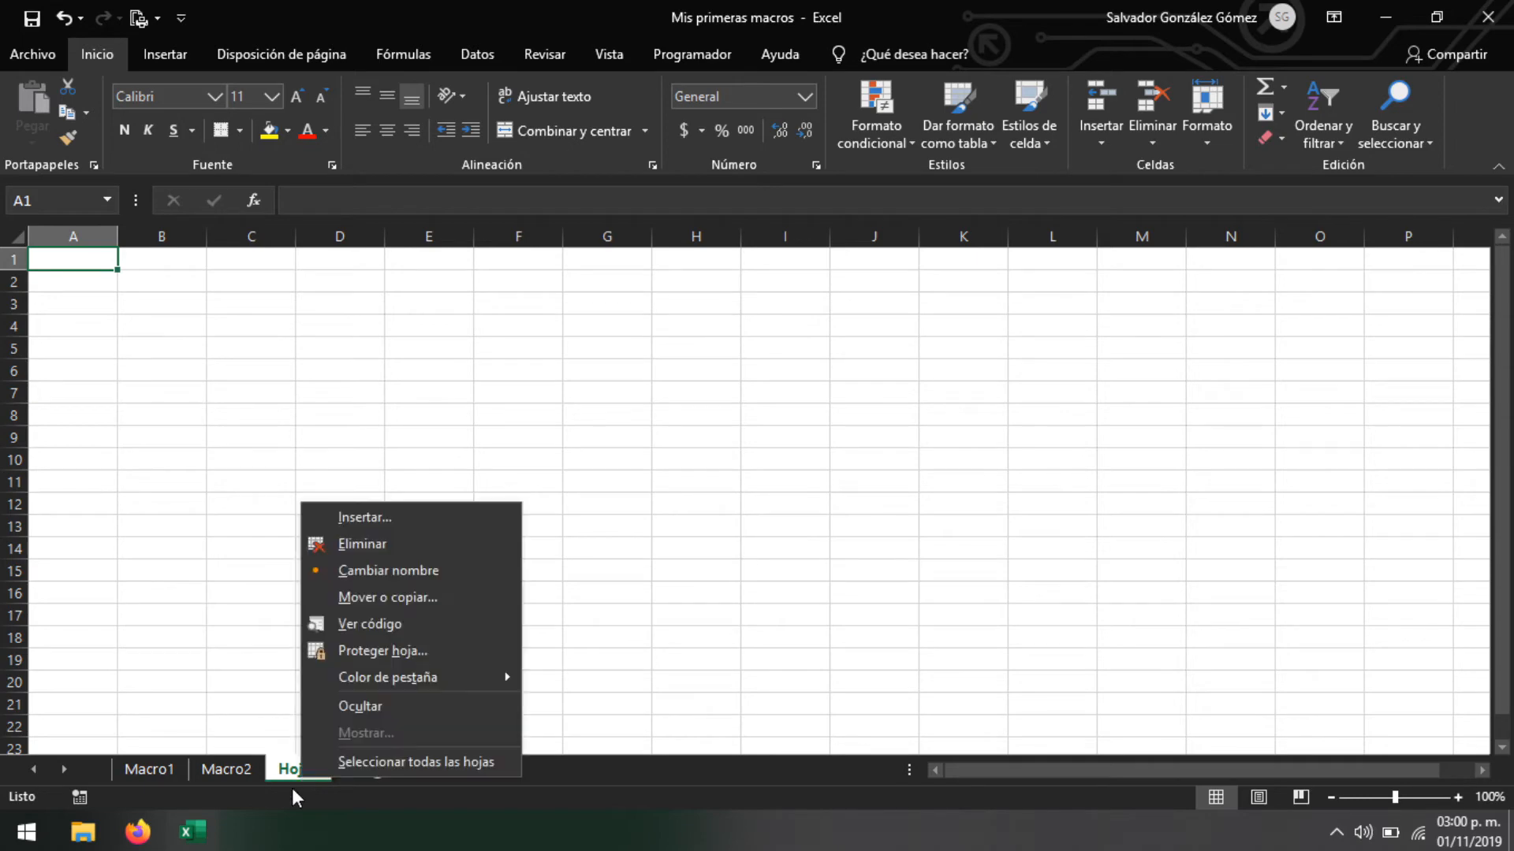
click(343, 541)
key(Return)
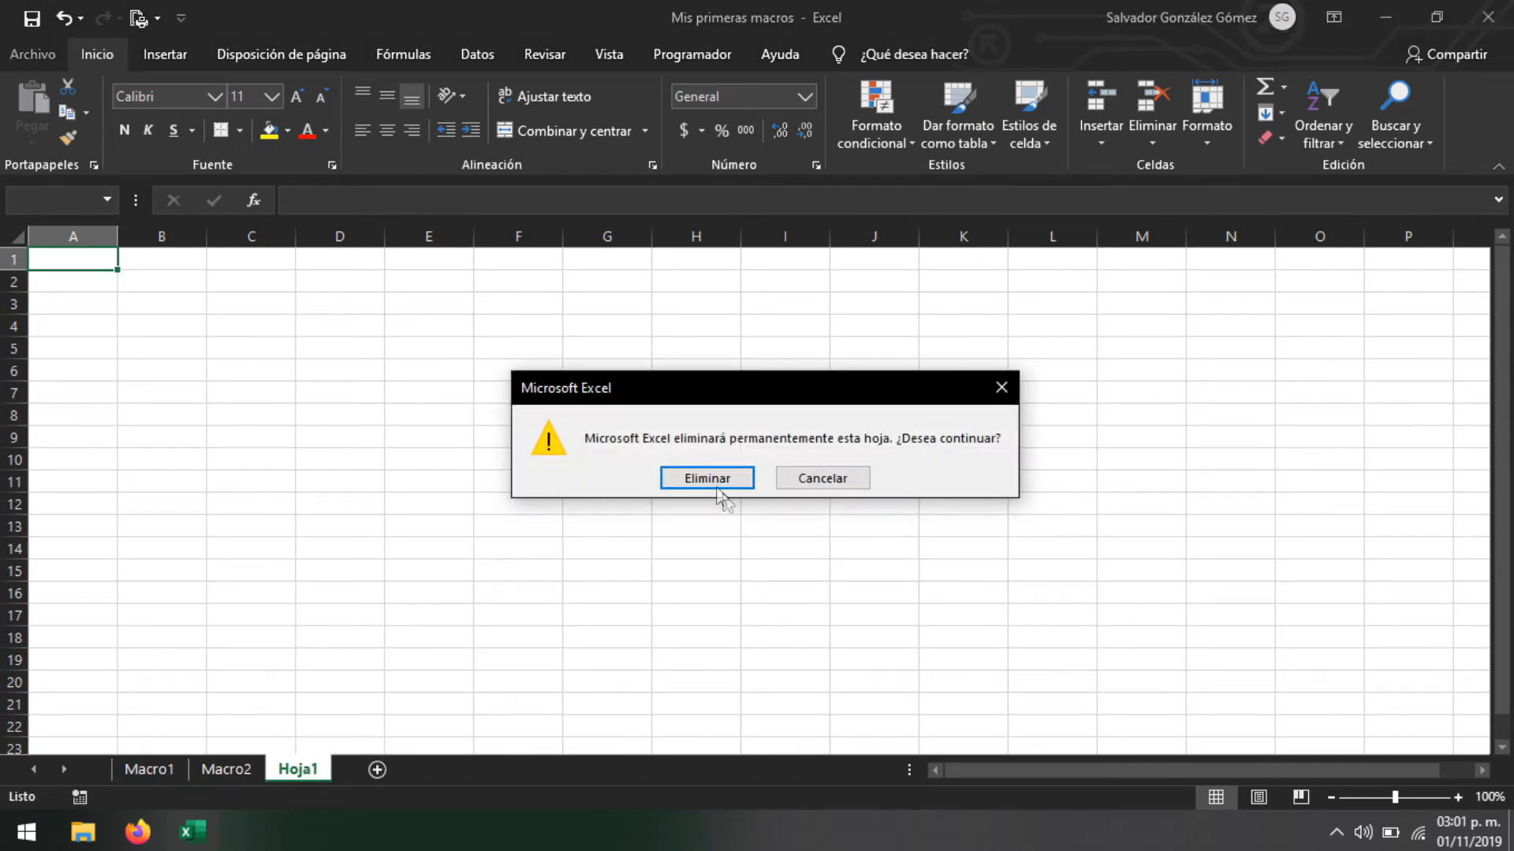
Add a blank worksheet after Macro2 and return to the table on the Macro2 sheet
click(309, 771)
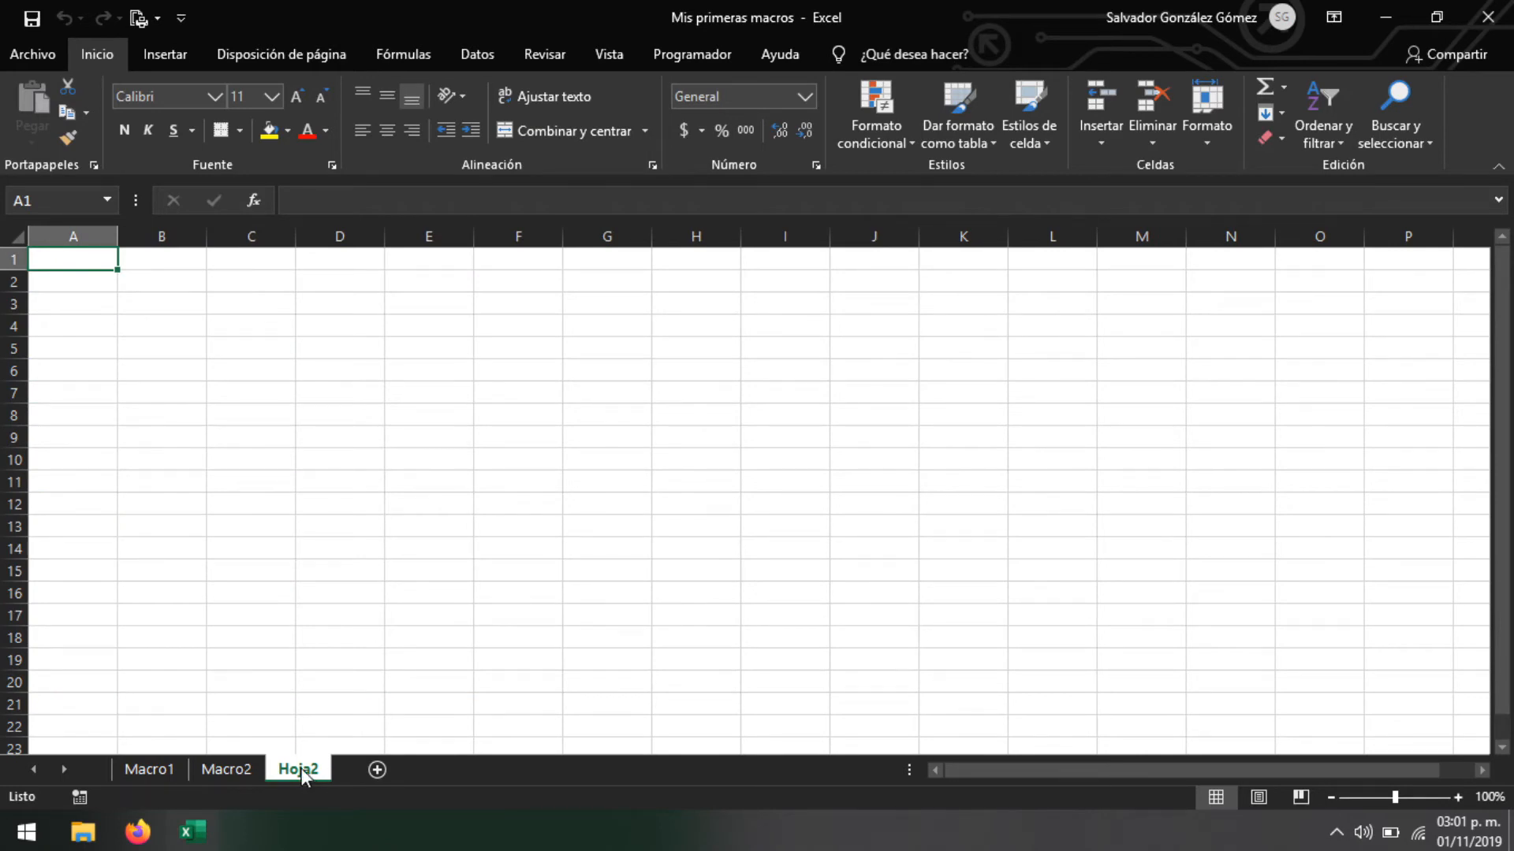
click(228, 769)
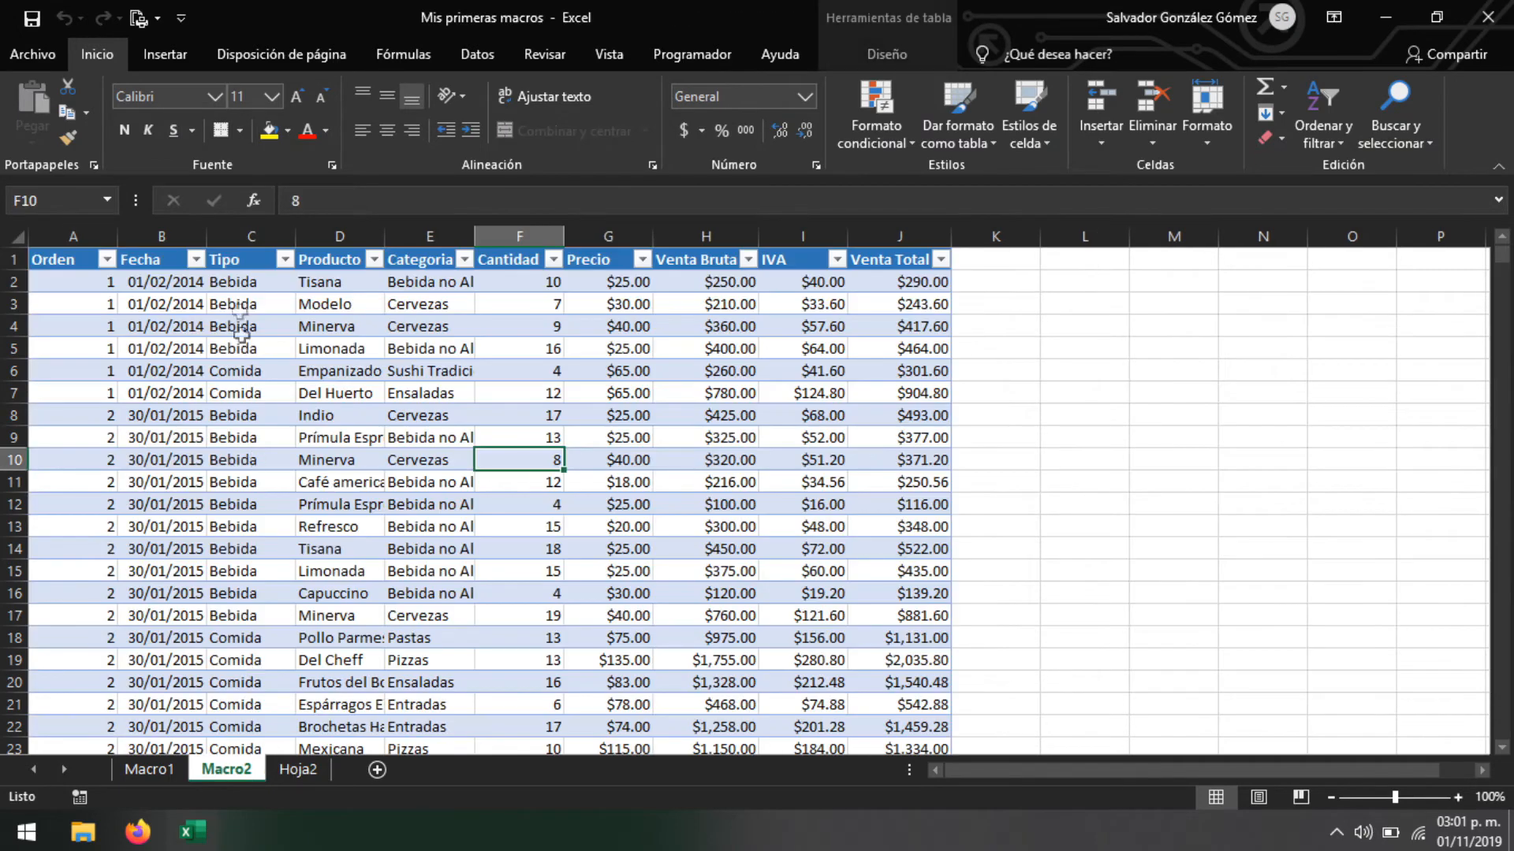
click(339, 393)
click(707, 52)
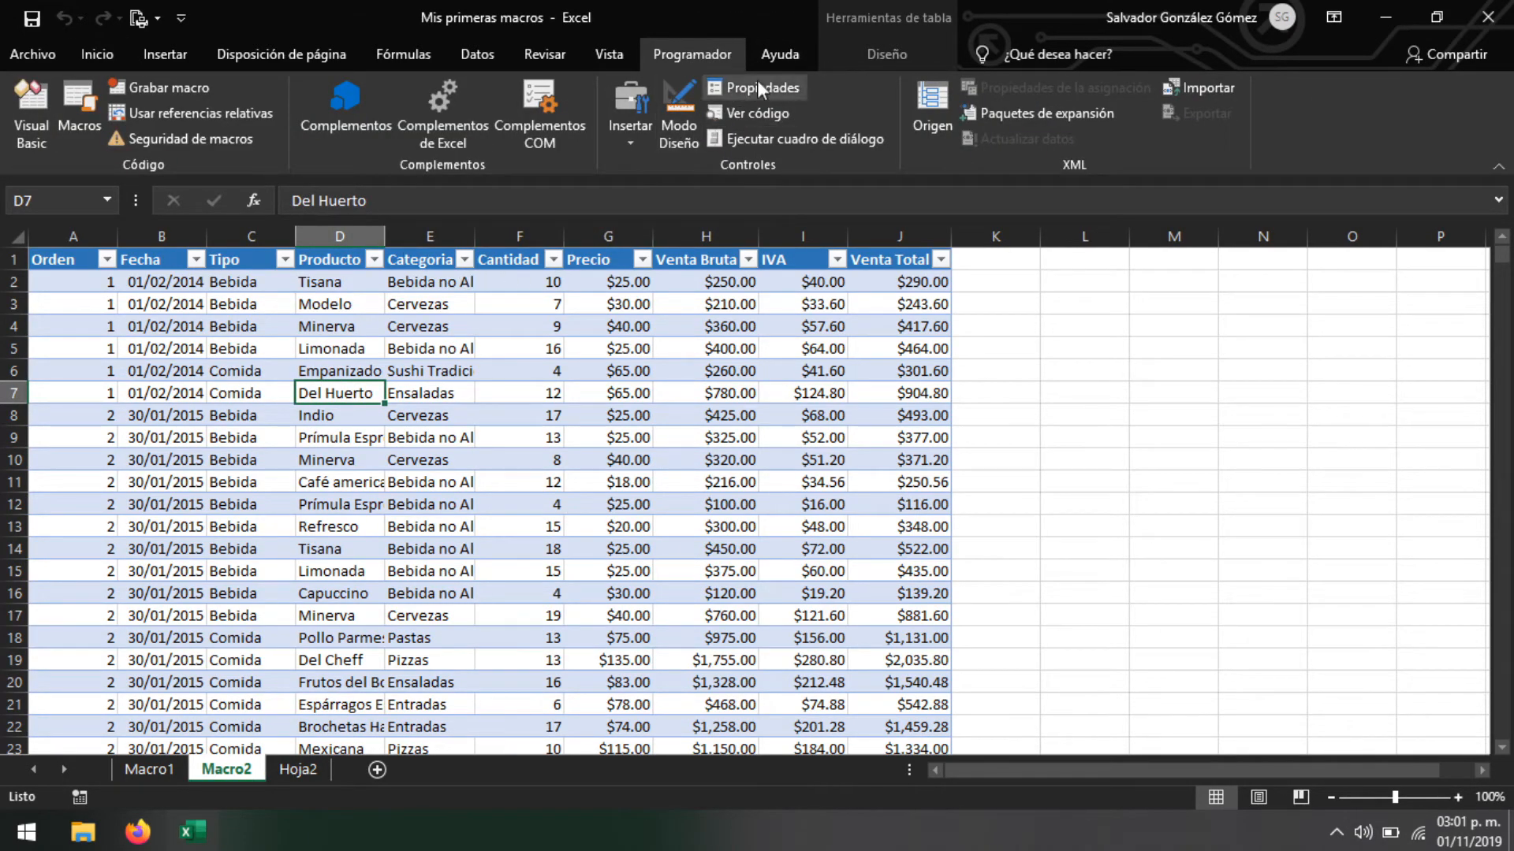
click(867, 55)
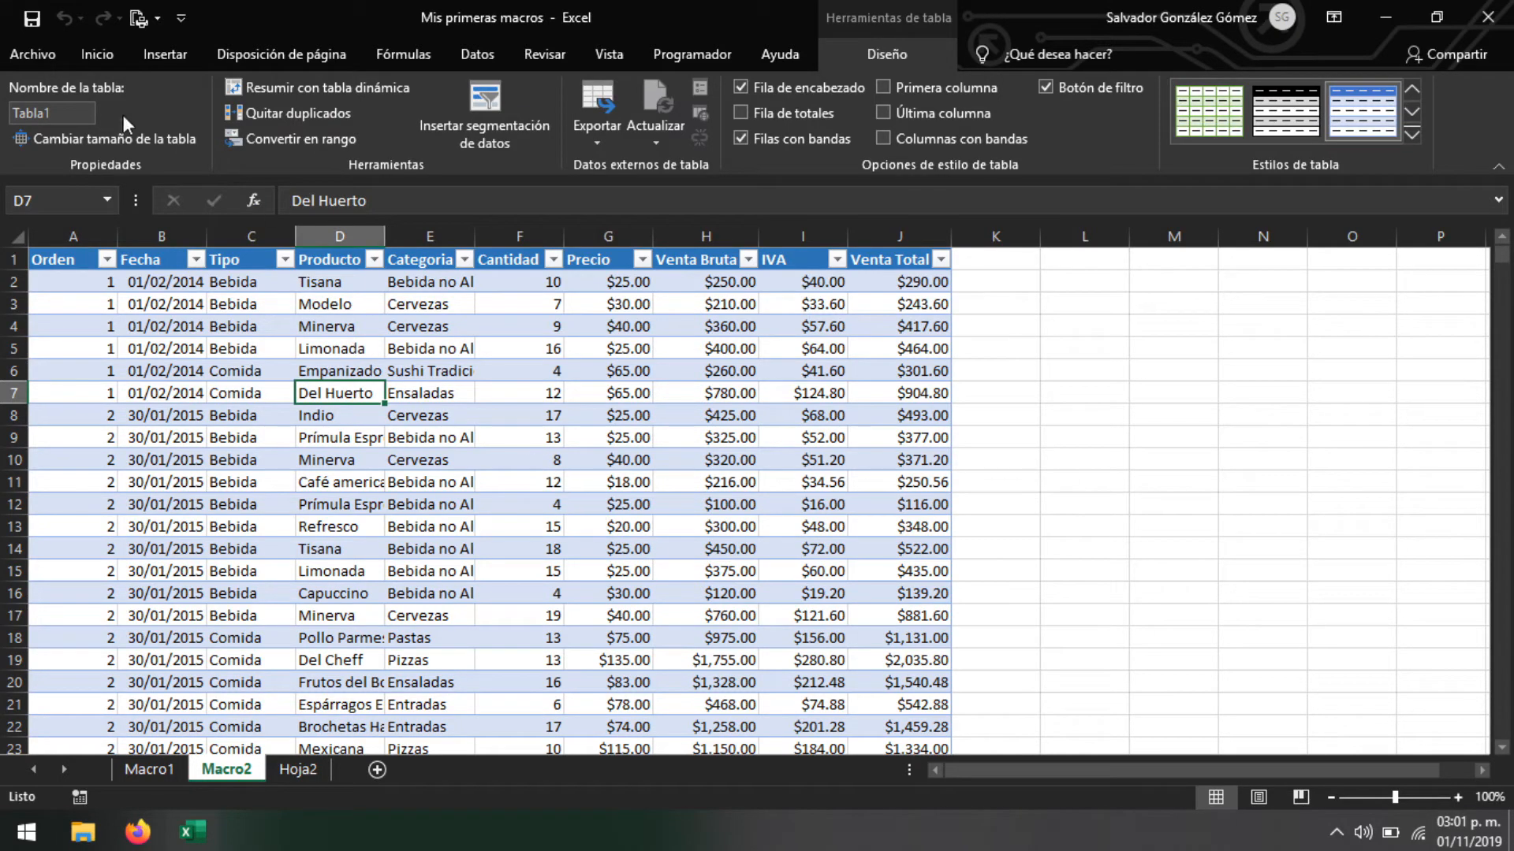
click(301, 770)
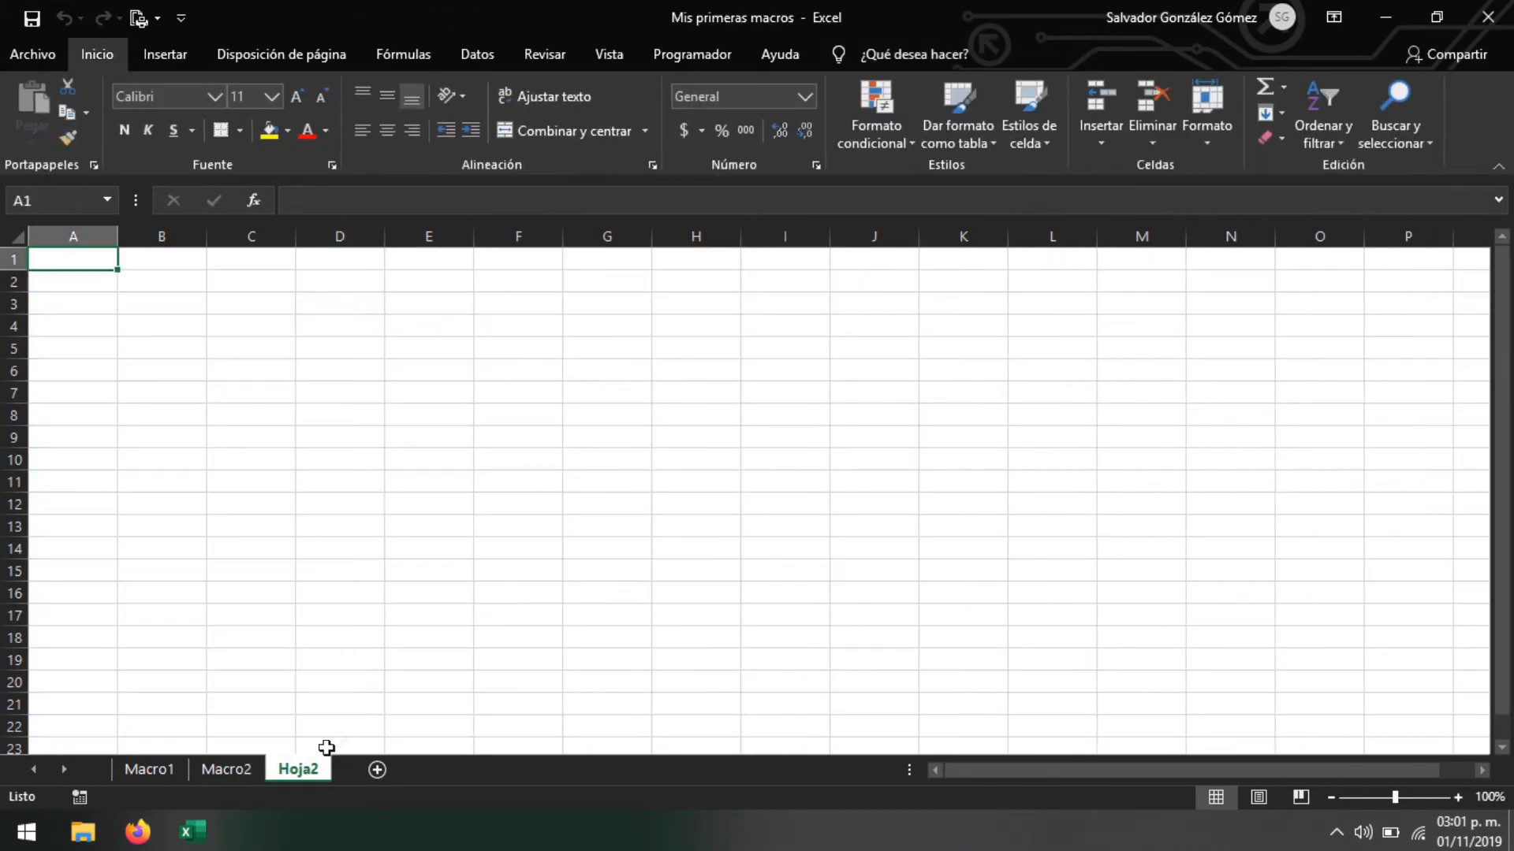
click(235, 769)
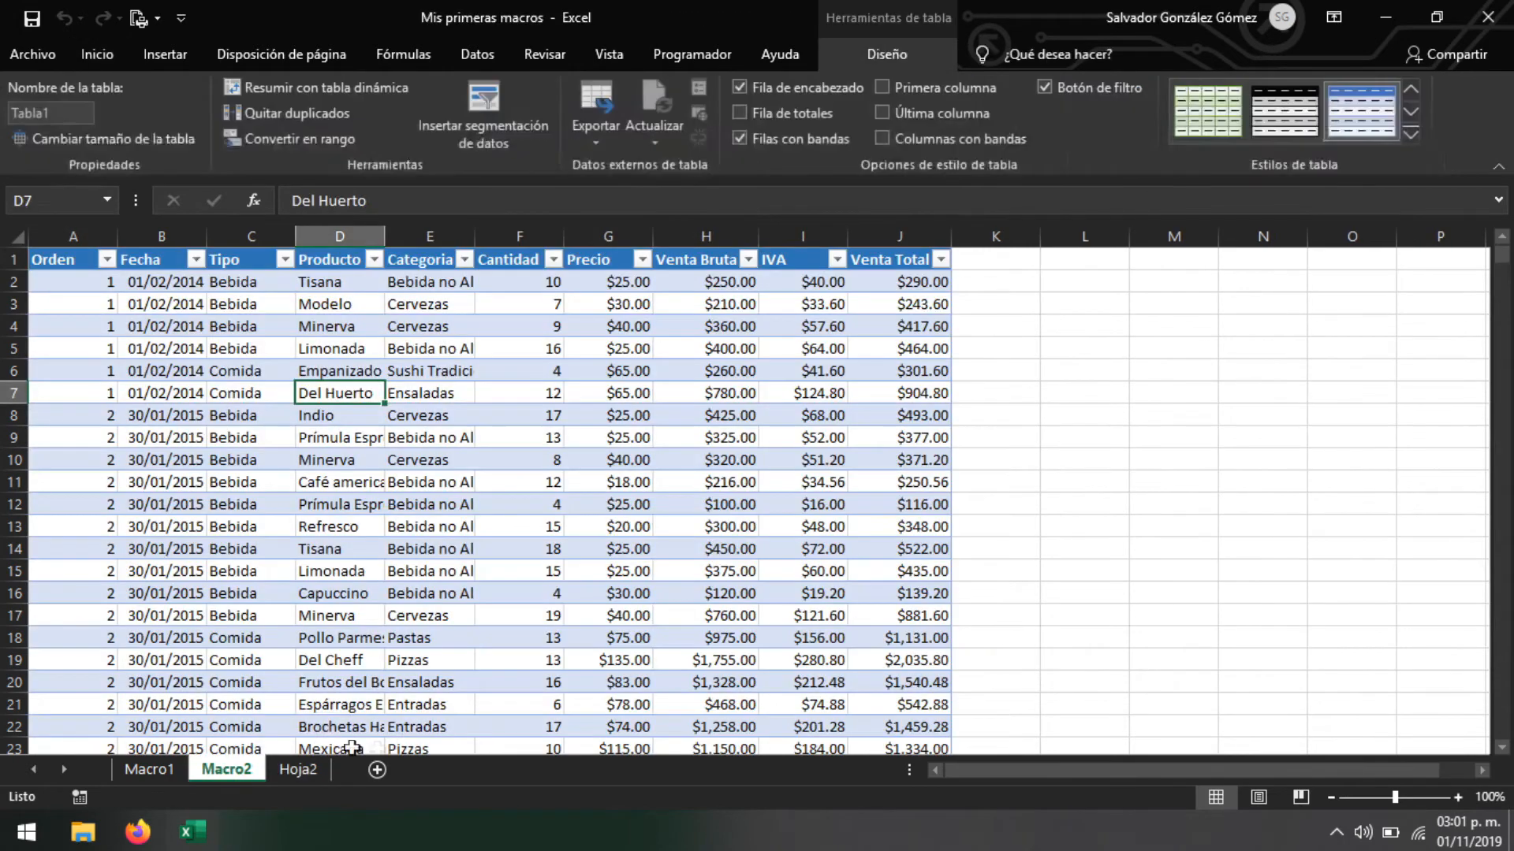
Rename the sales data table on Macro2 as DatosMacro
click(370, 440)
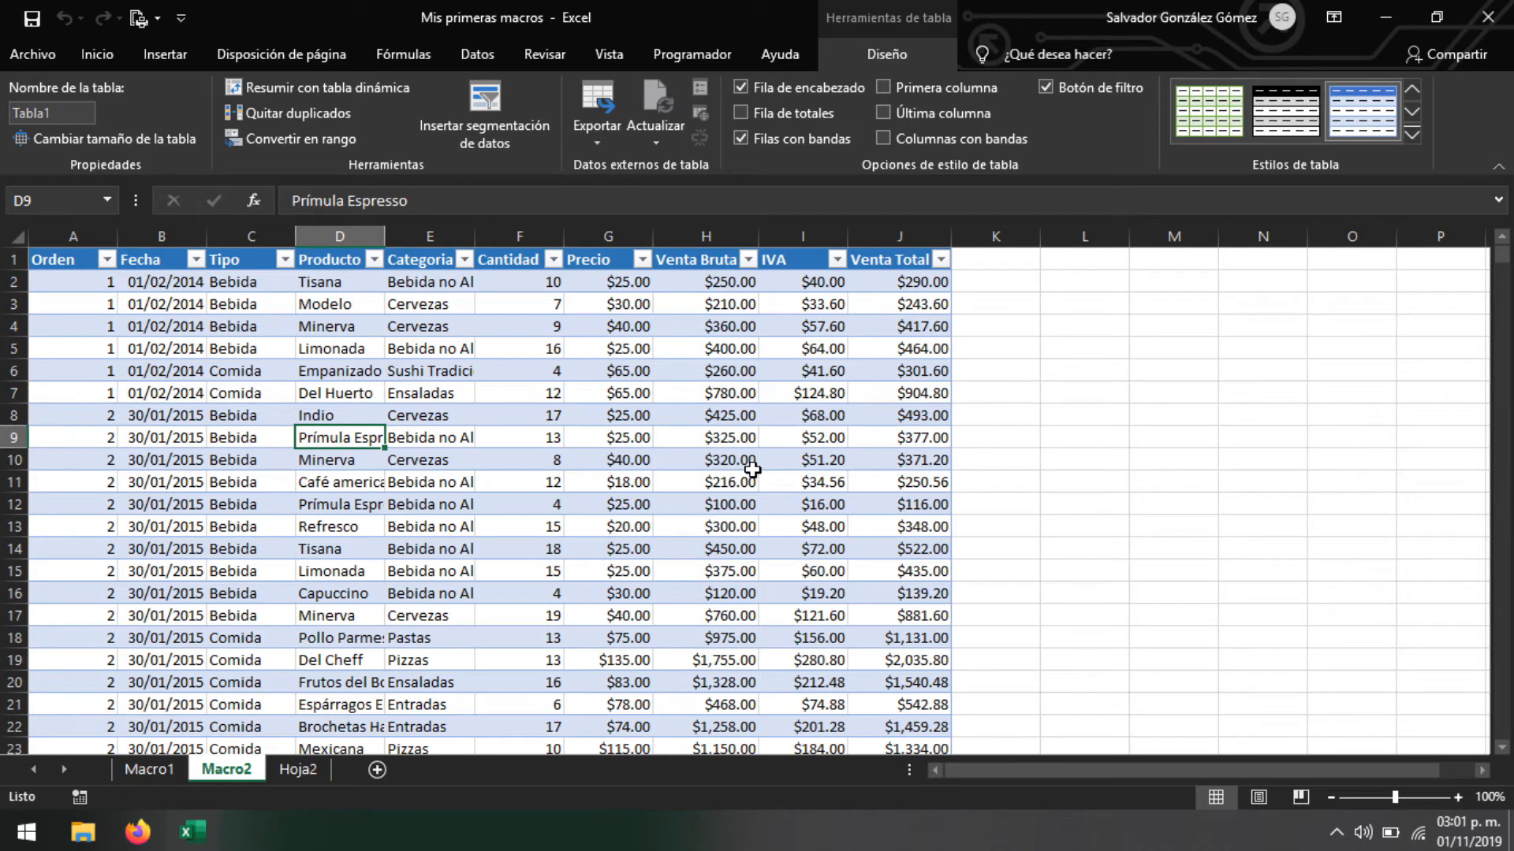
click(634, 441)
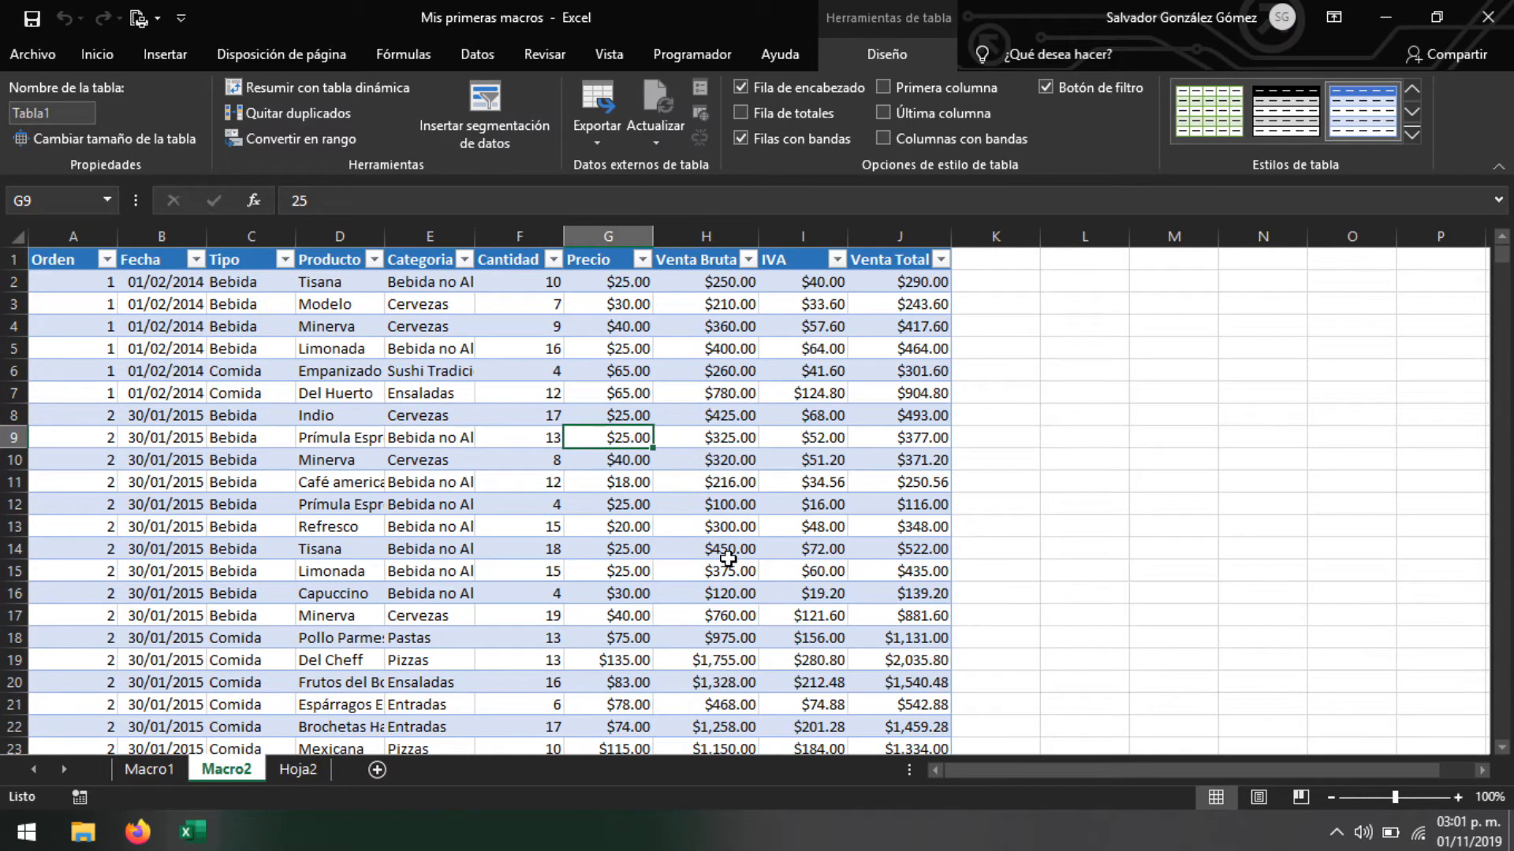
click(659, 569)
click(87, 116)
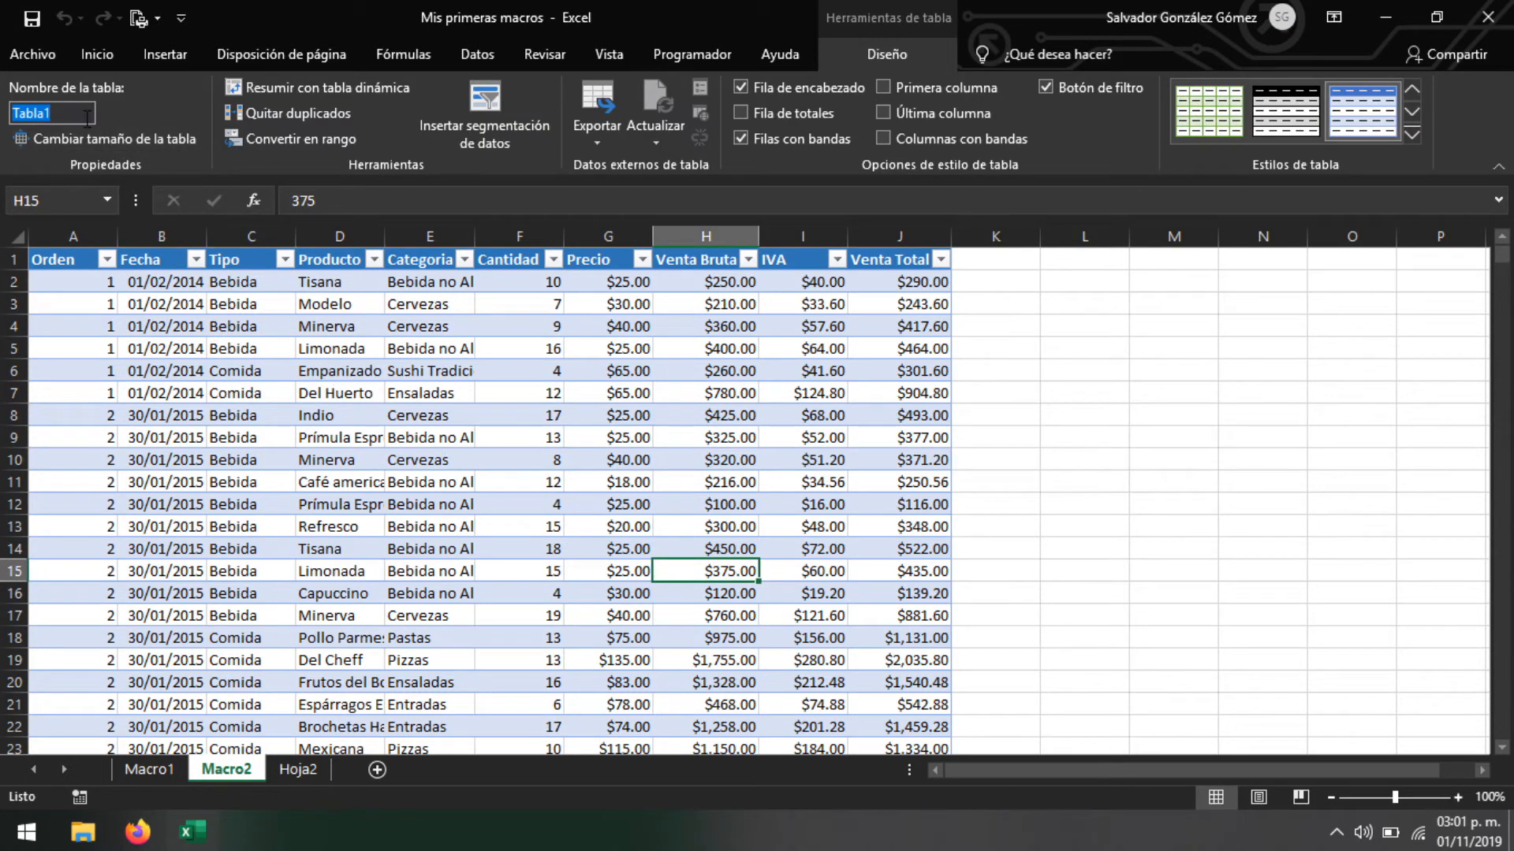
text(DatosMacro)
Rename the new blank worksheet as Reporte and go back to the Macro2 sheet
click(306, 770)
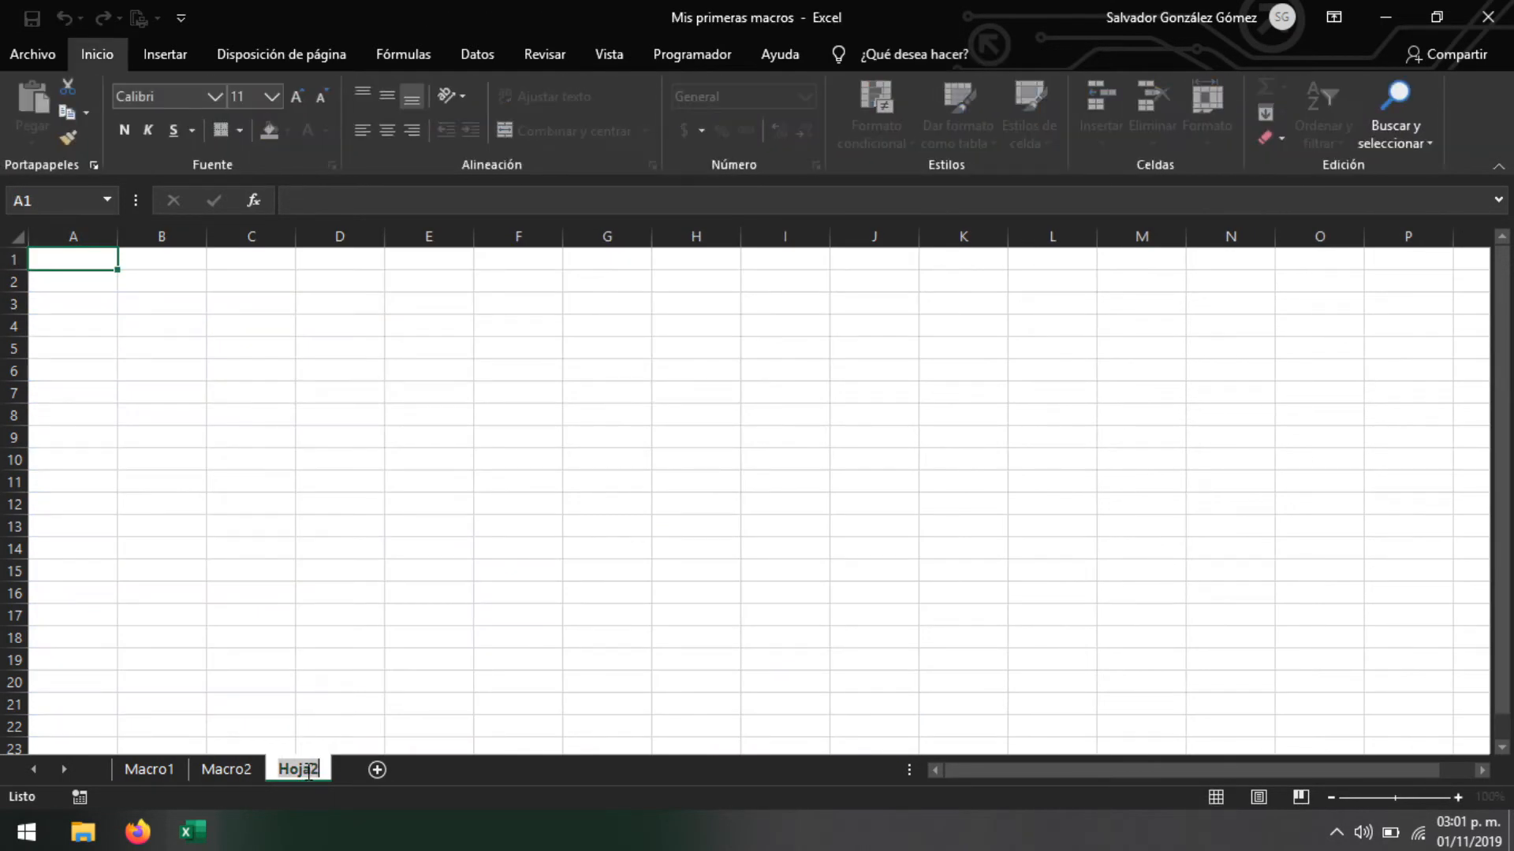
text(Reporte)
key(Return)
click(227, 769)
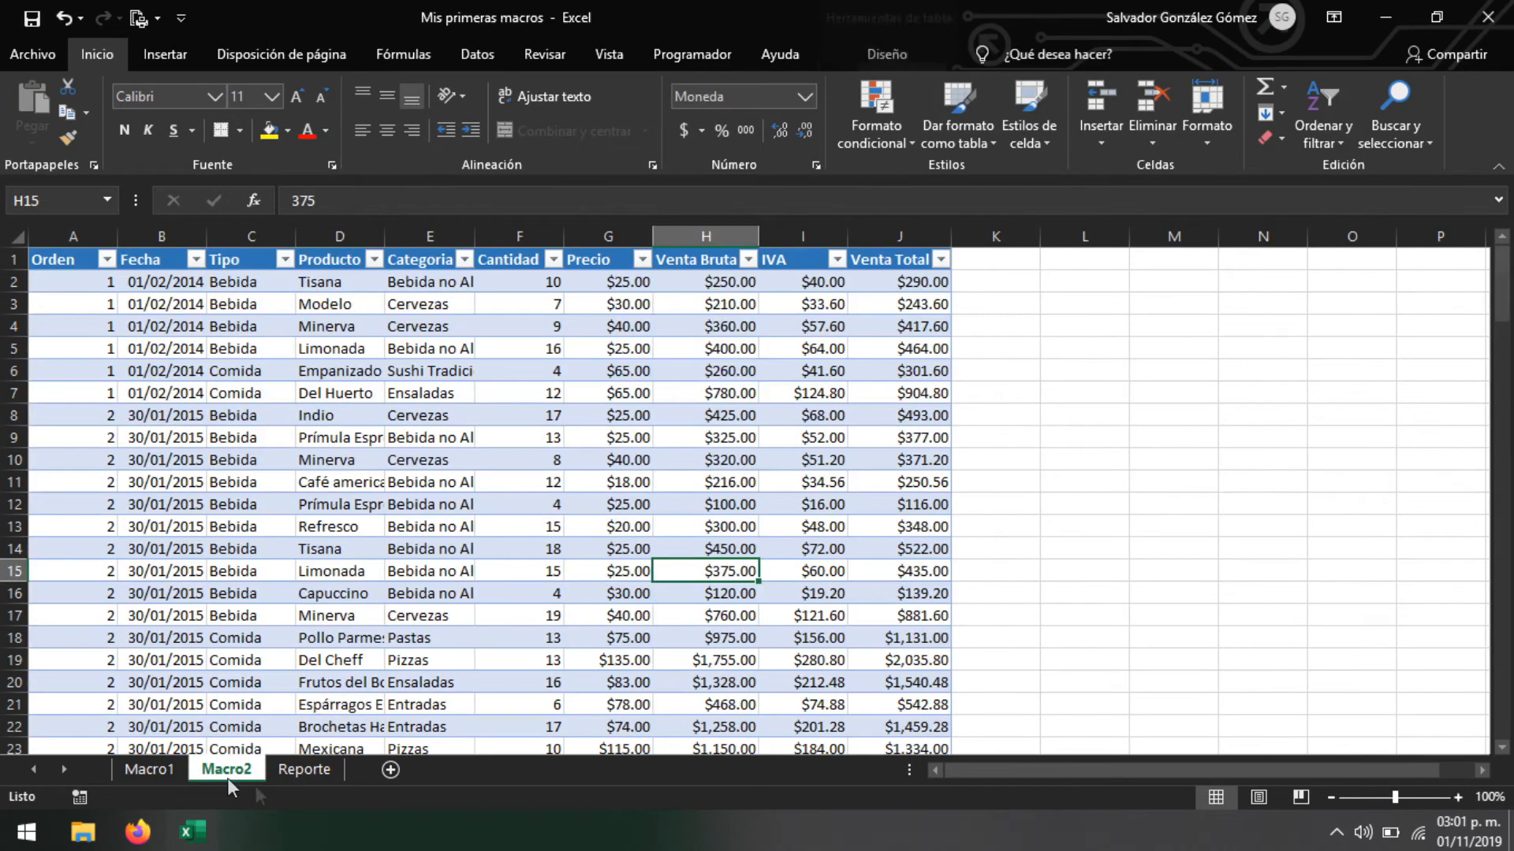
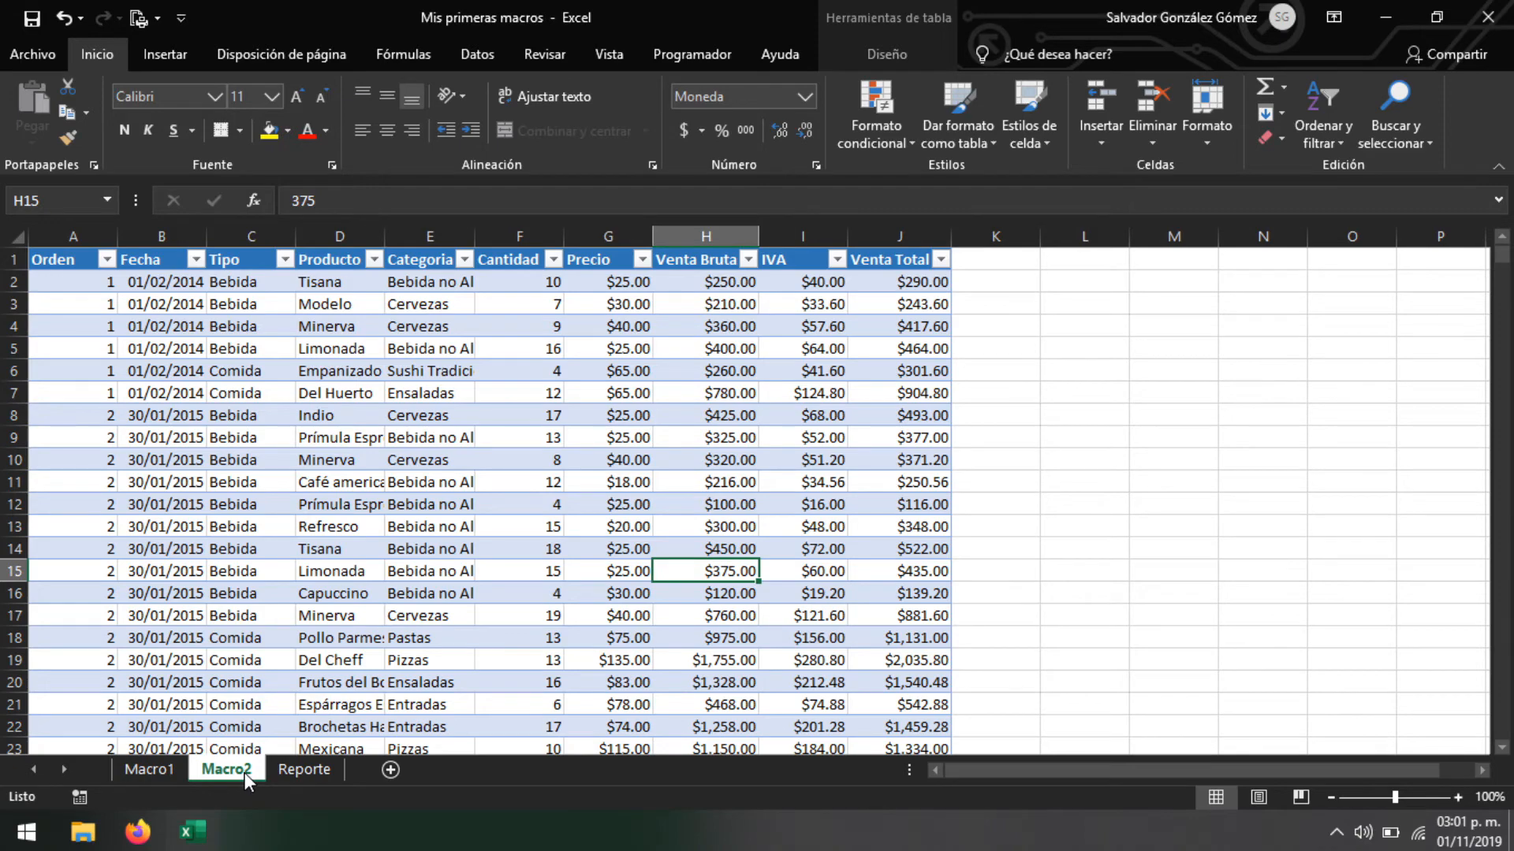
click(293, 772)
click(228, 773)
click(311, 766)
click(202, 774)
click(277, 302)
Start recording a second macro from the Reporte sheet, storing it in this workbook (Este libro)
click(304, 774)
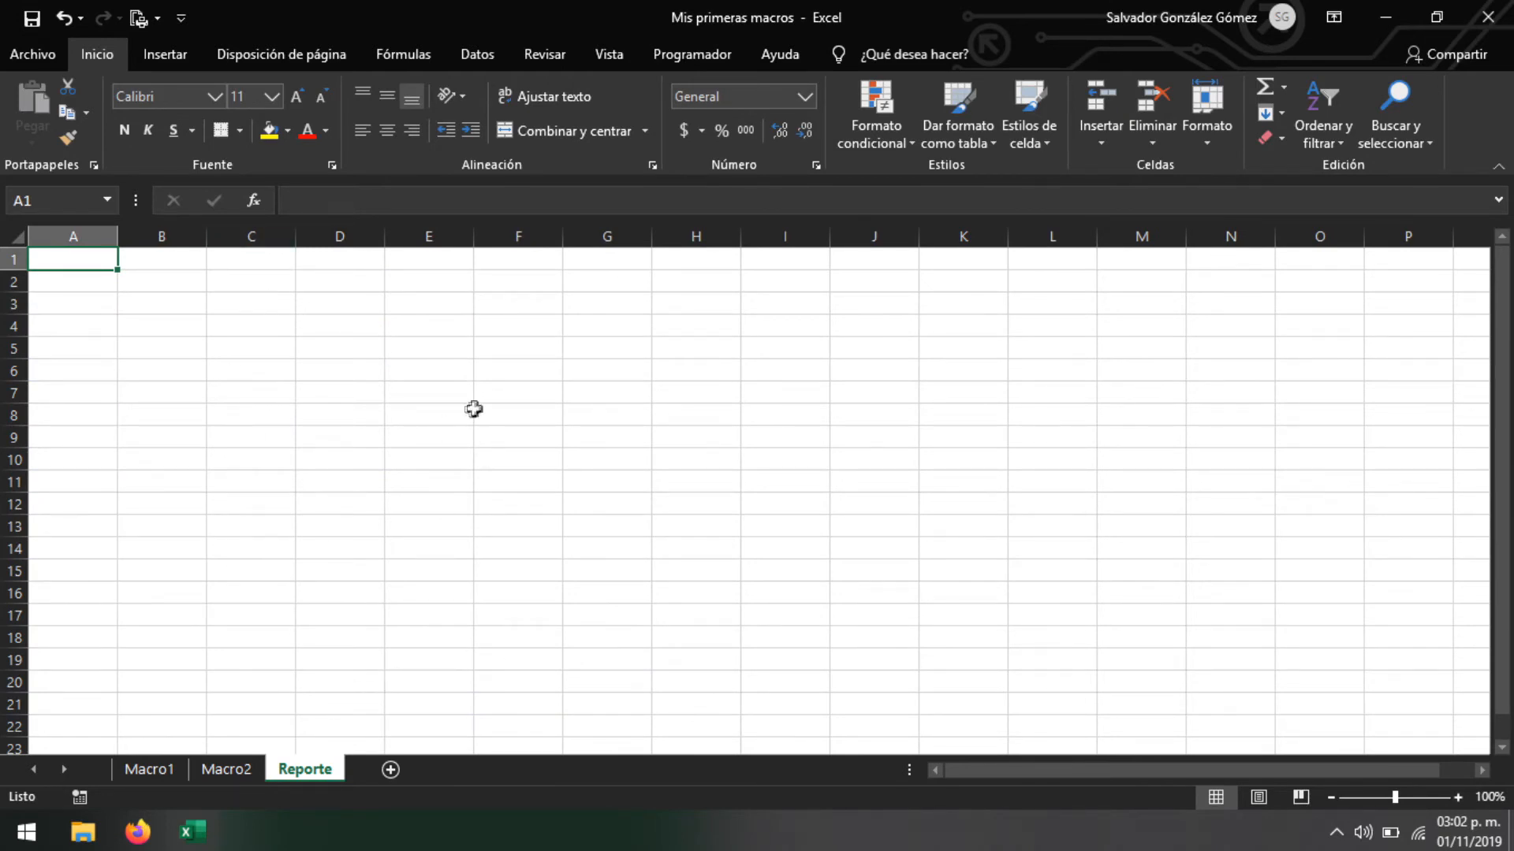
click(690, 52)
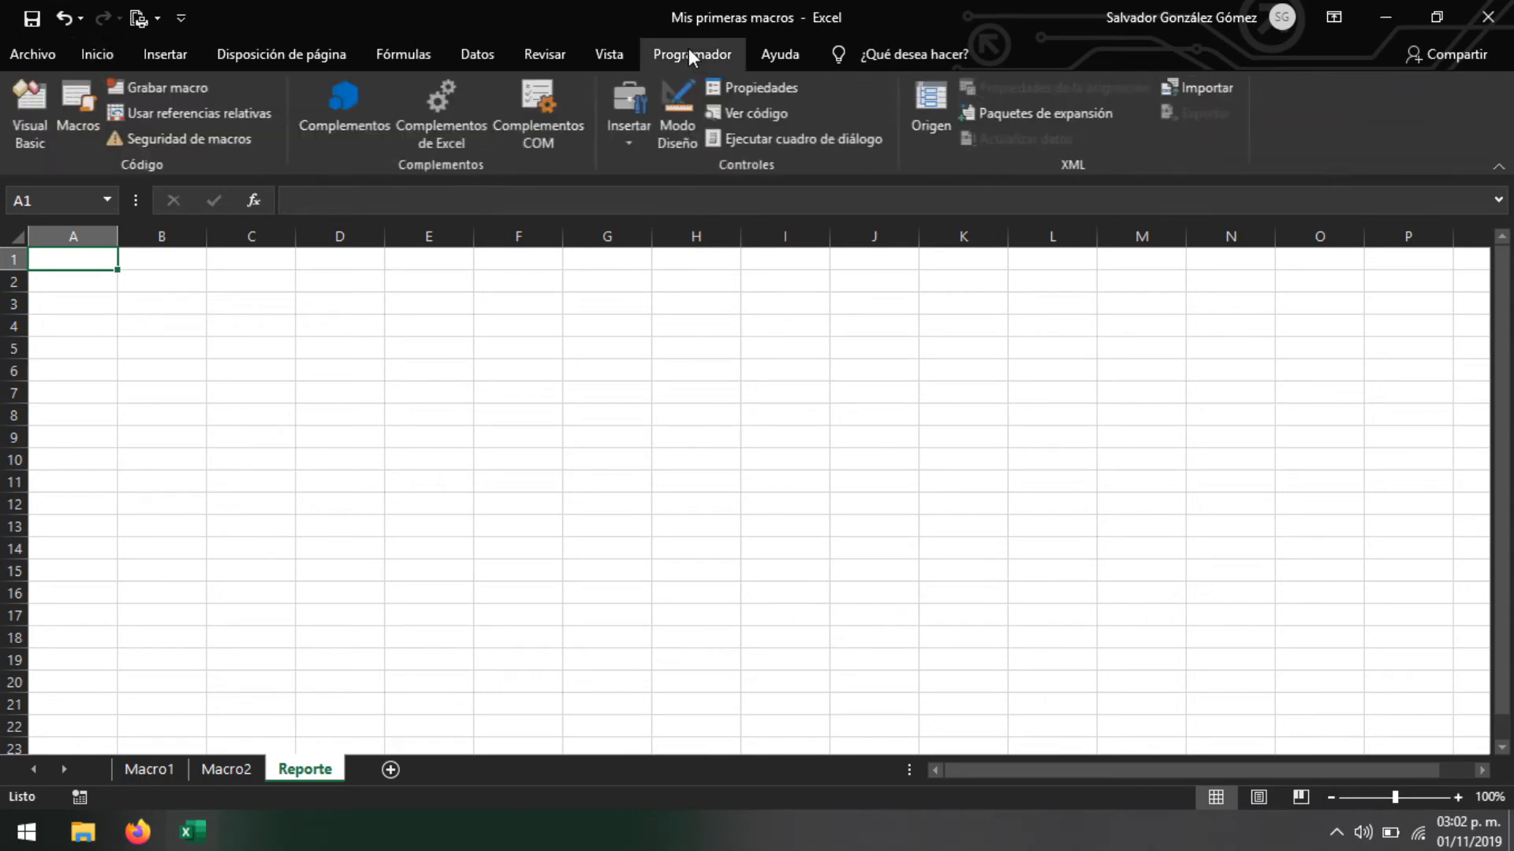
click(188, 87)
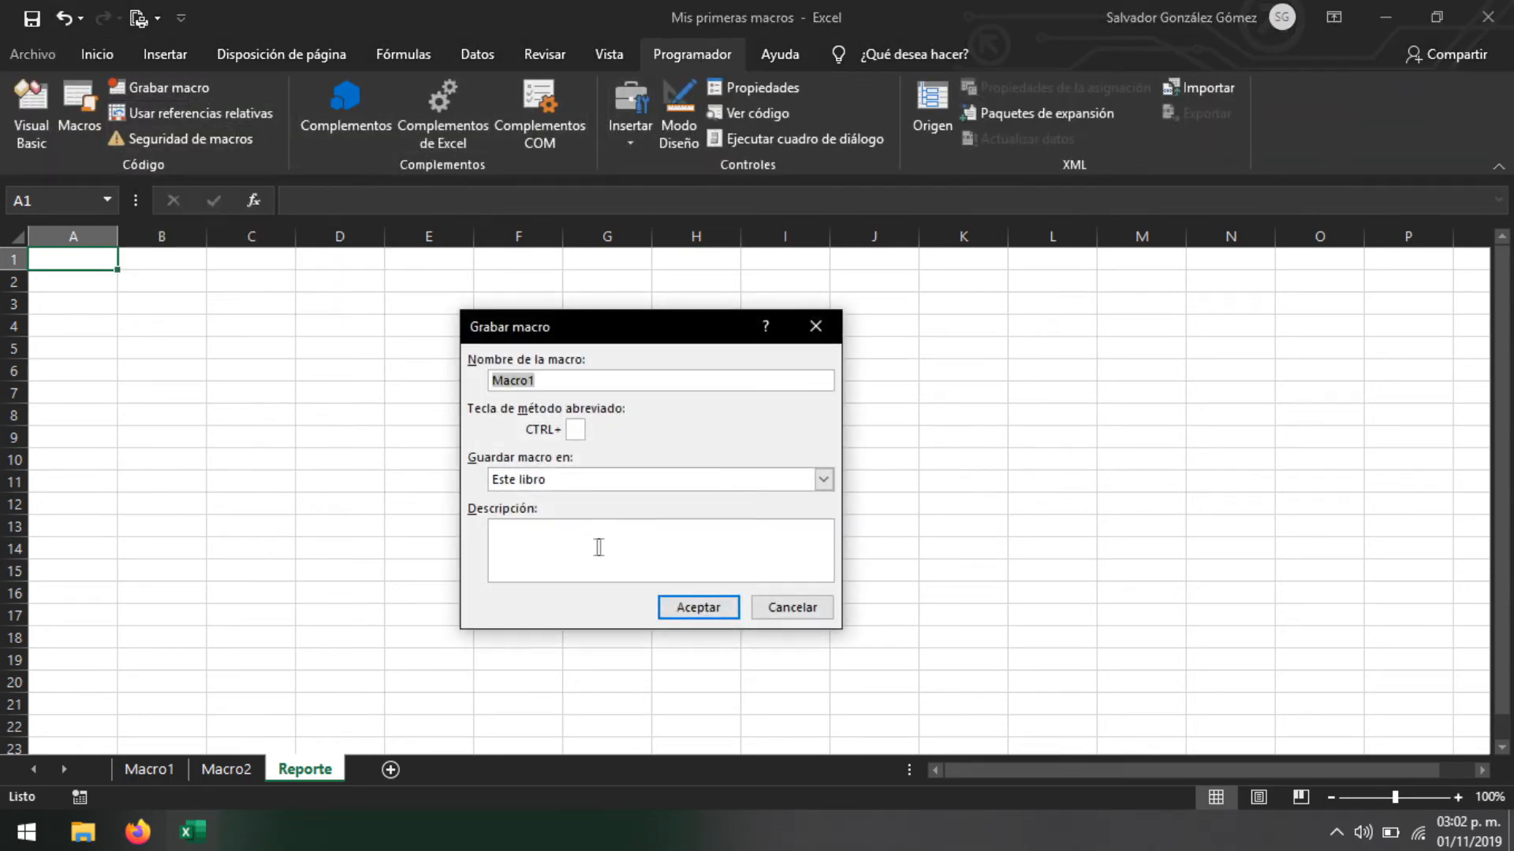
text(M)
click(697, 609)
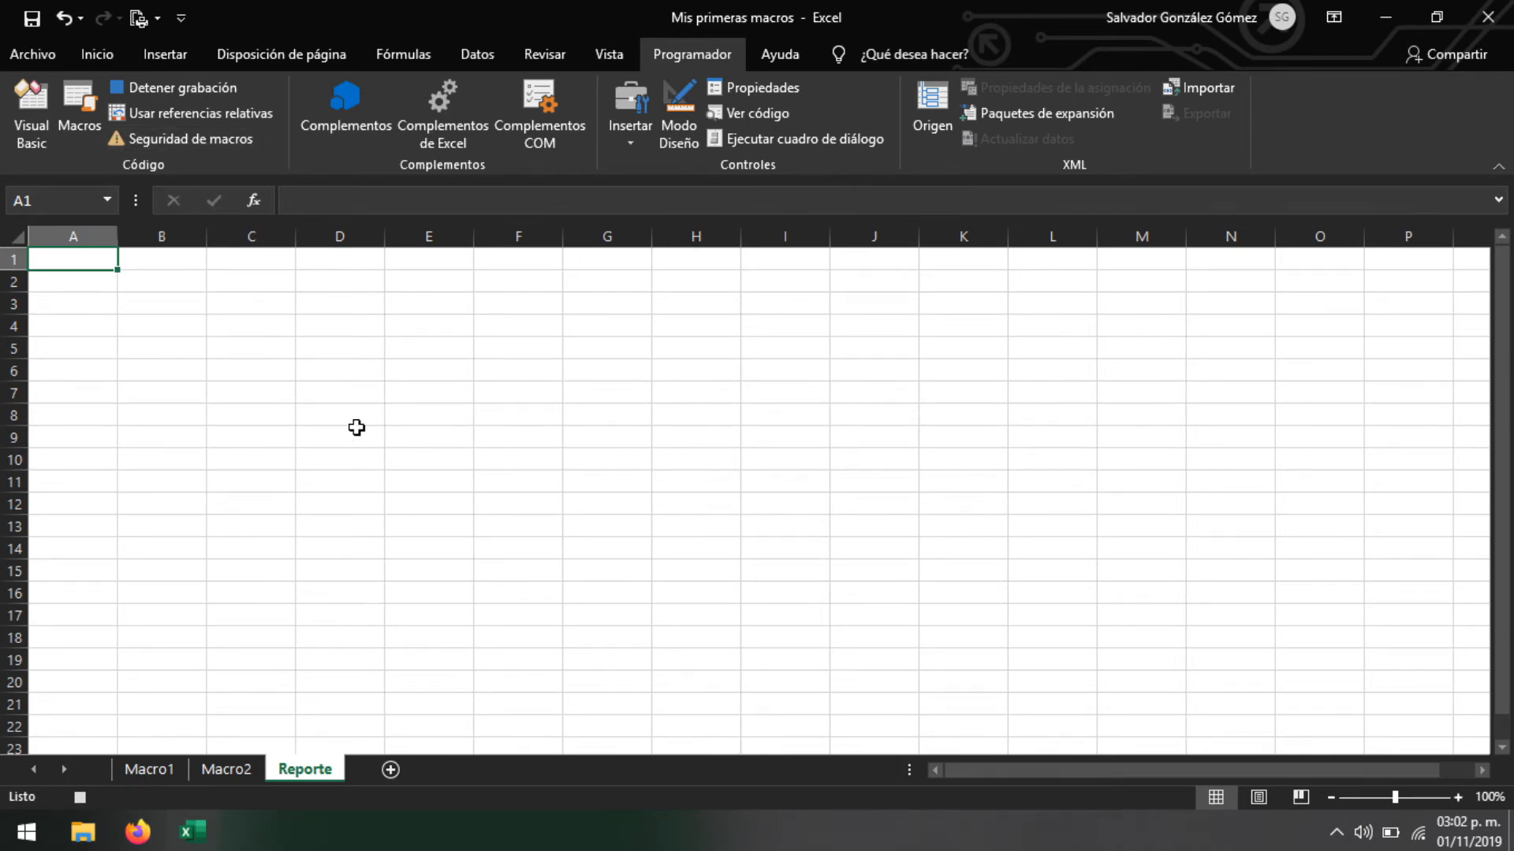
click(158, 55)
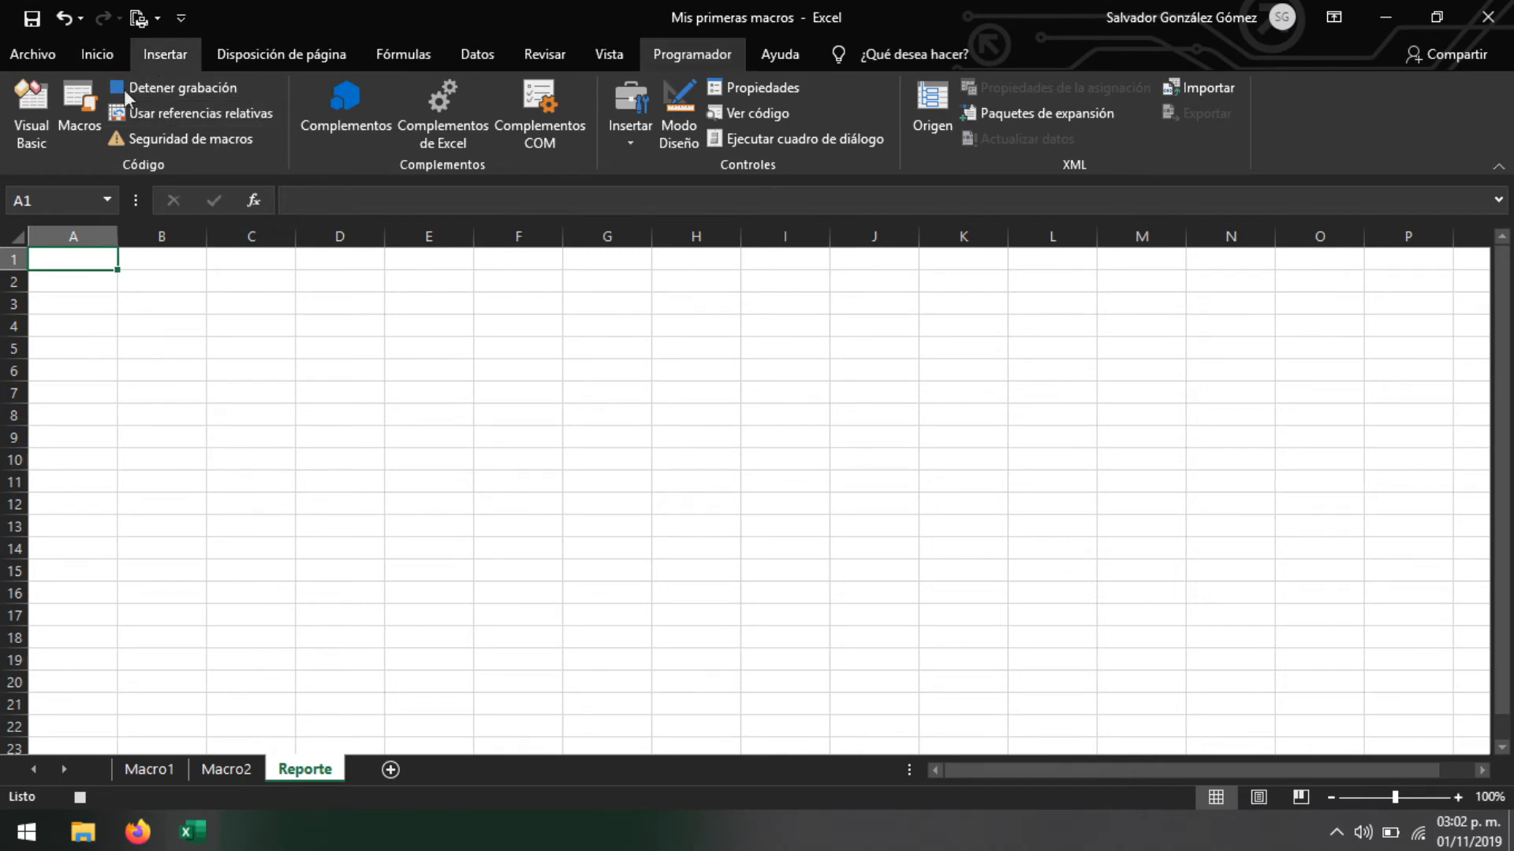
click(41, 107)
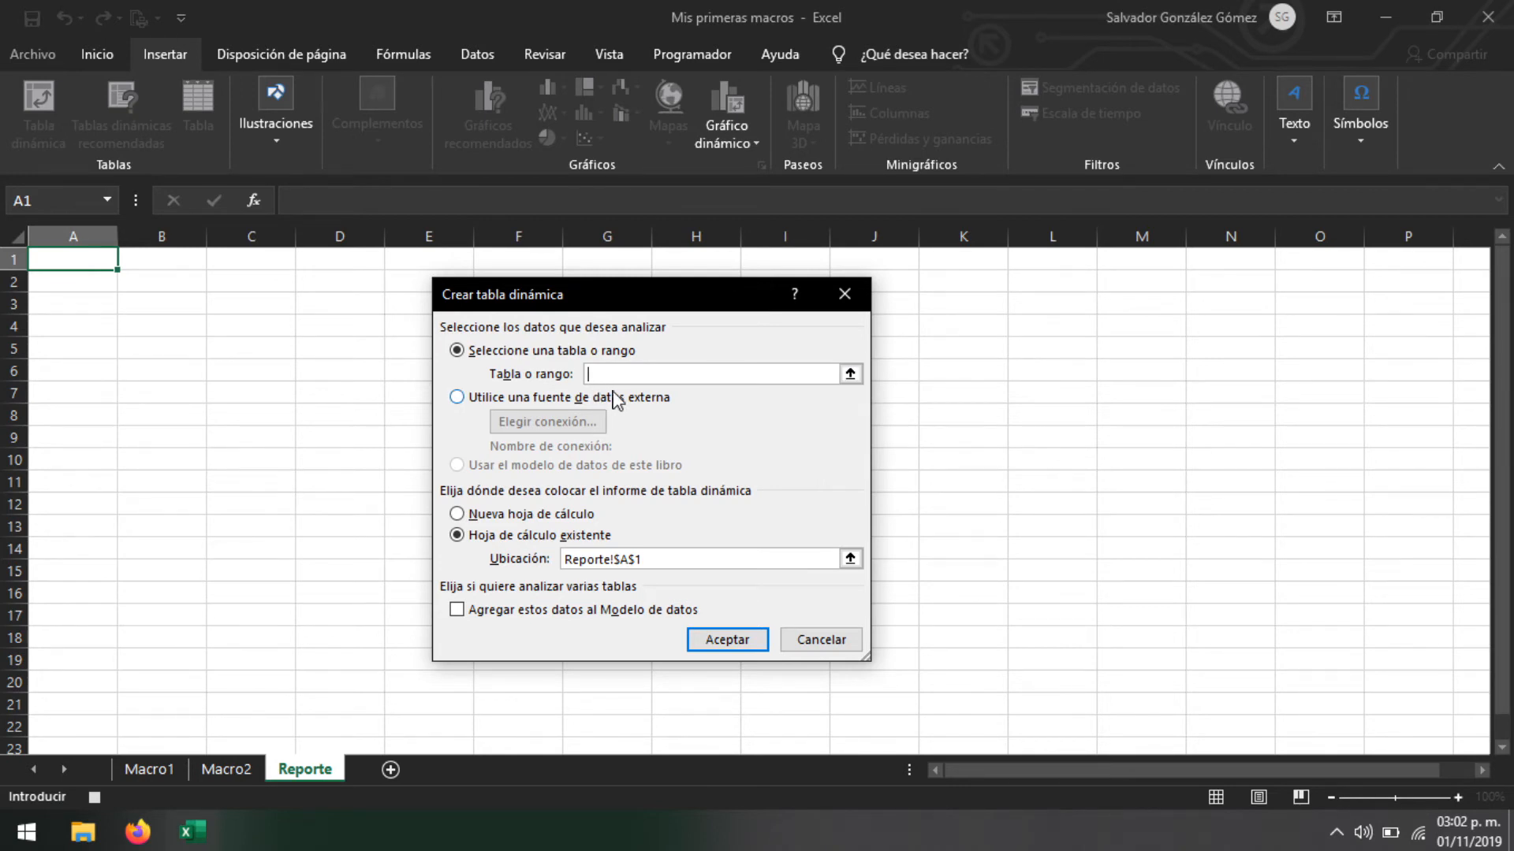
key(Escape)
Check the name of the sales data table on the Macro2 sheet
click(236, 771)
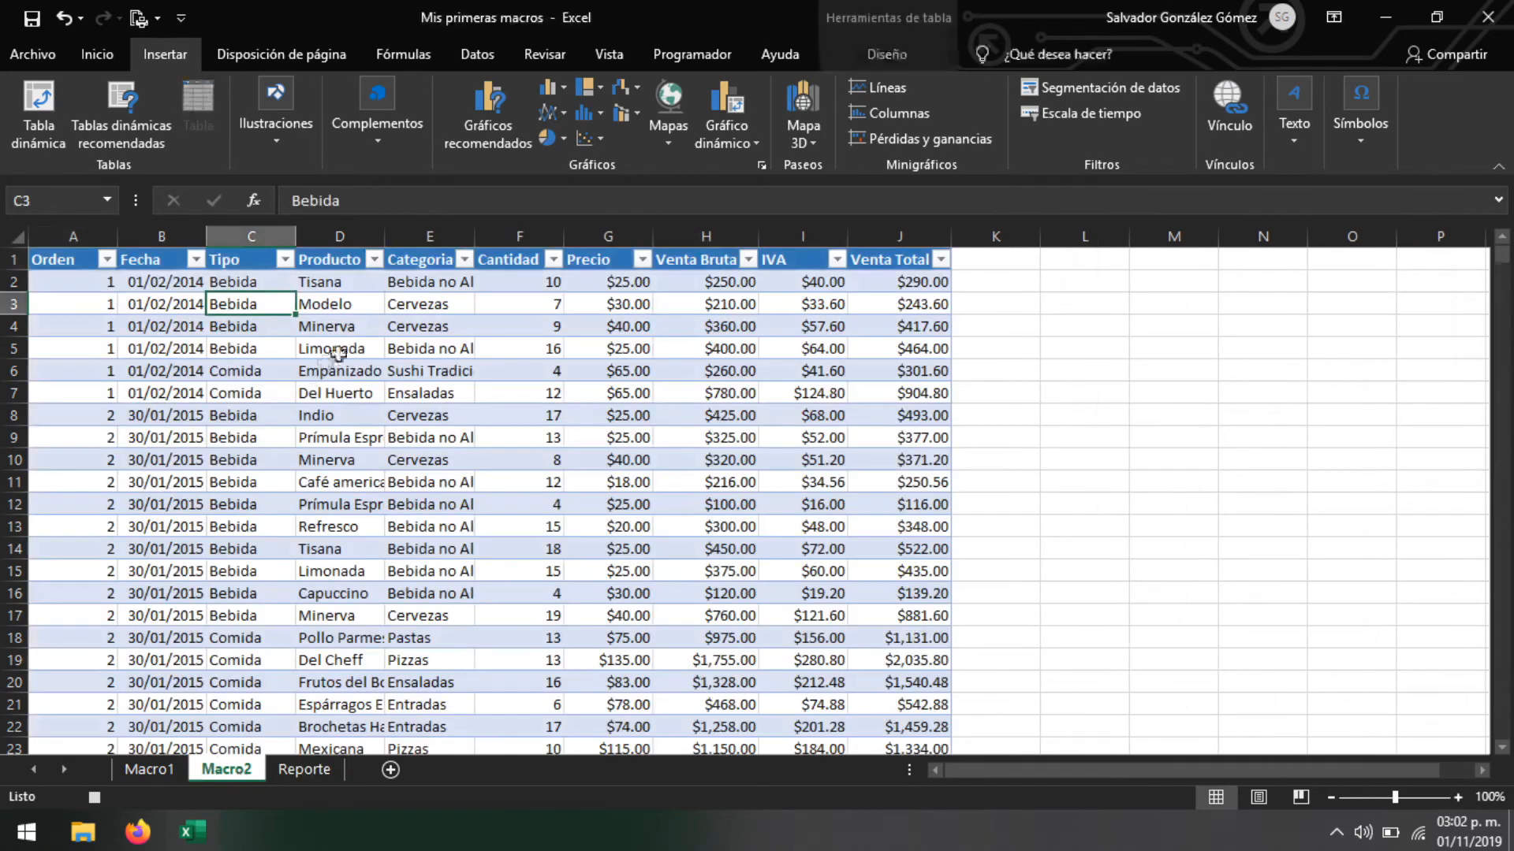
click(419, 395)
click(892, 50)
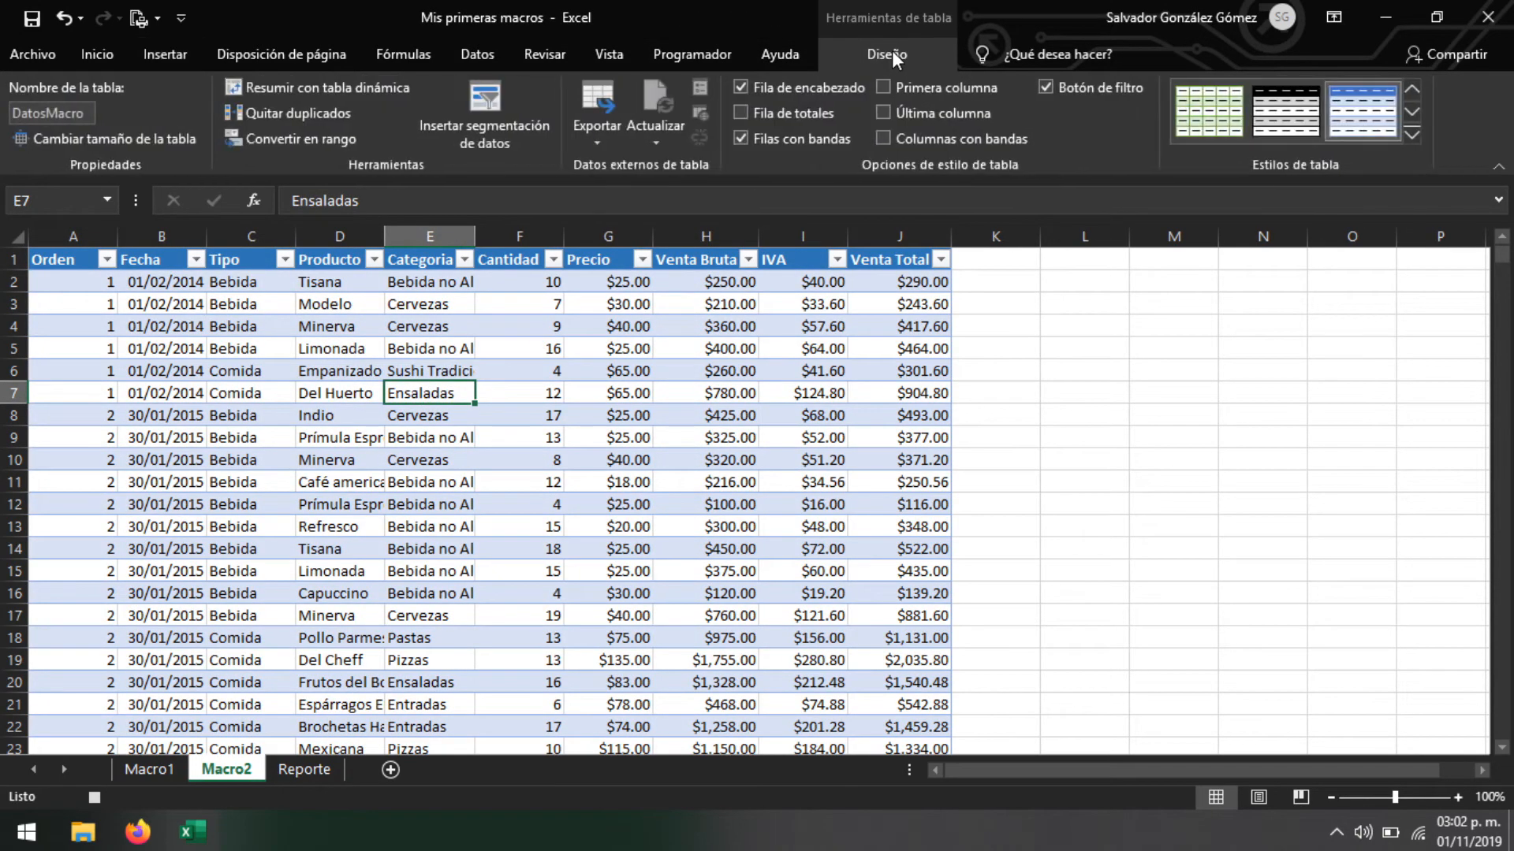
Insert a pivot table based on DatosMacro in the existing Reporte sheet at Reporte!$A$1
click(305, 769)
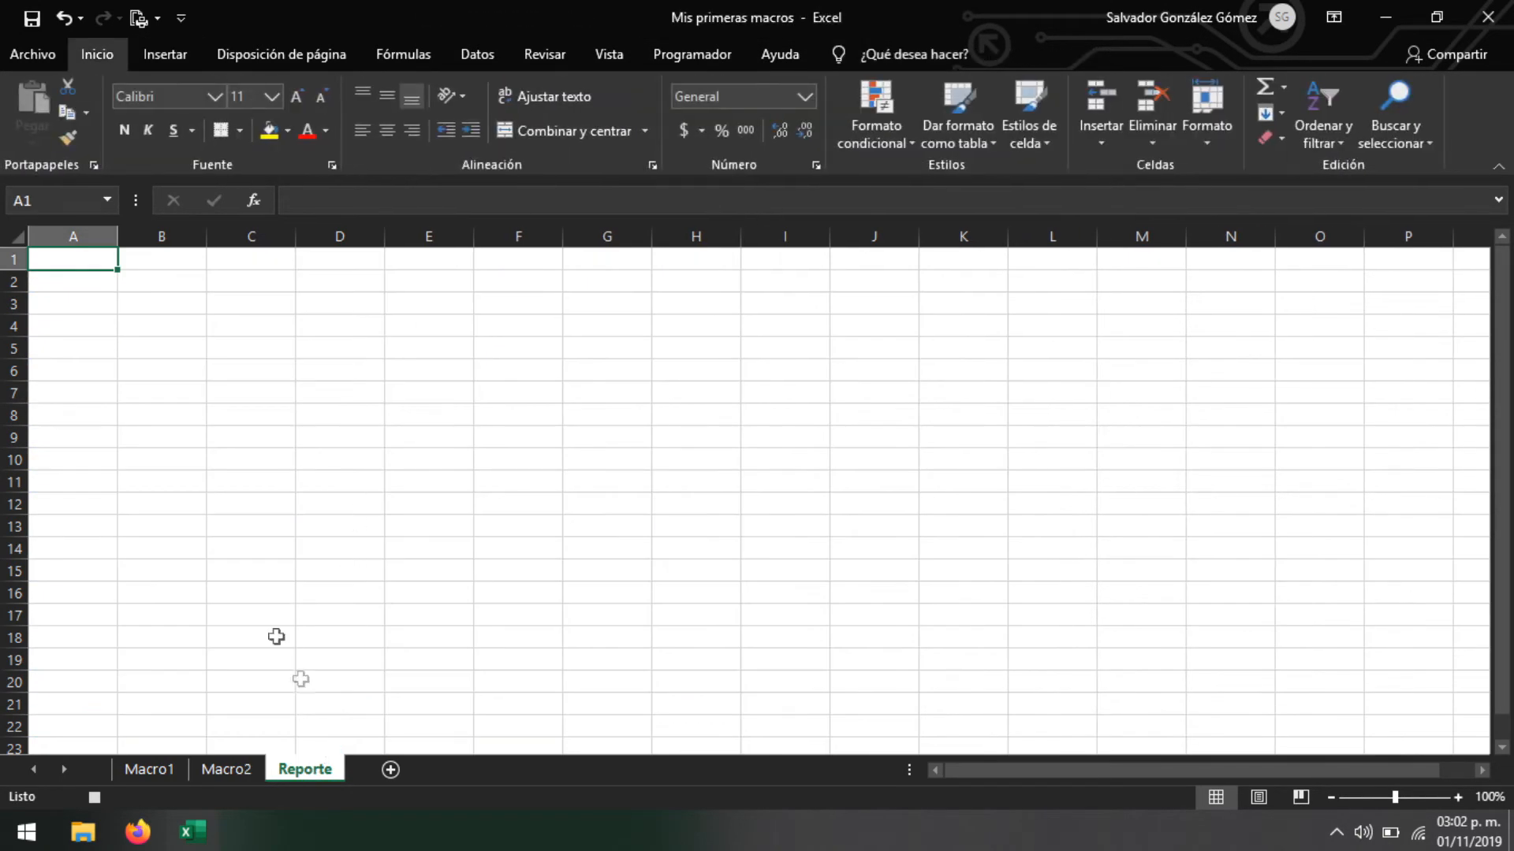
click(167, 55)
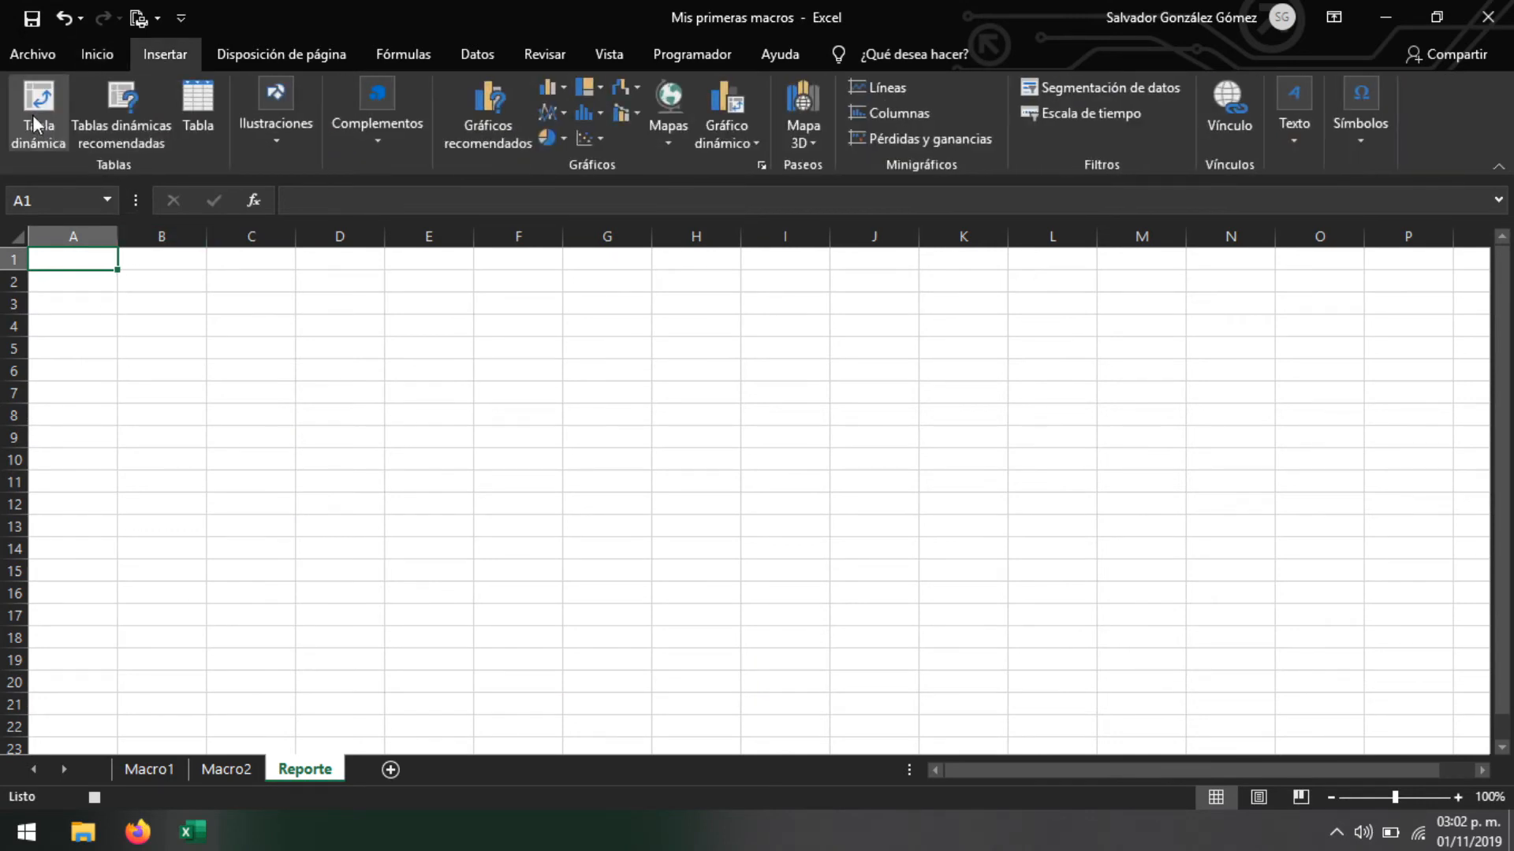
click(38, 110)
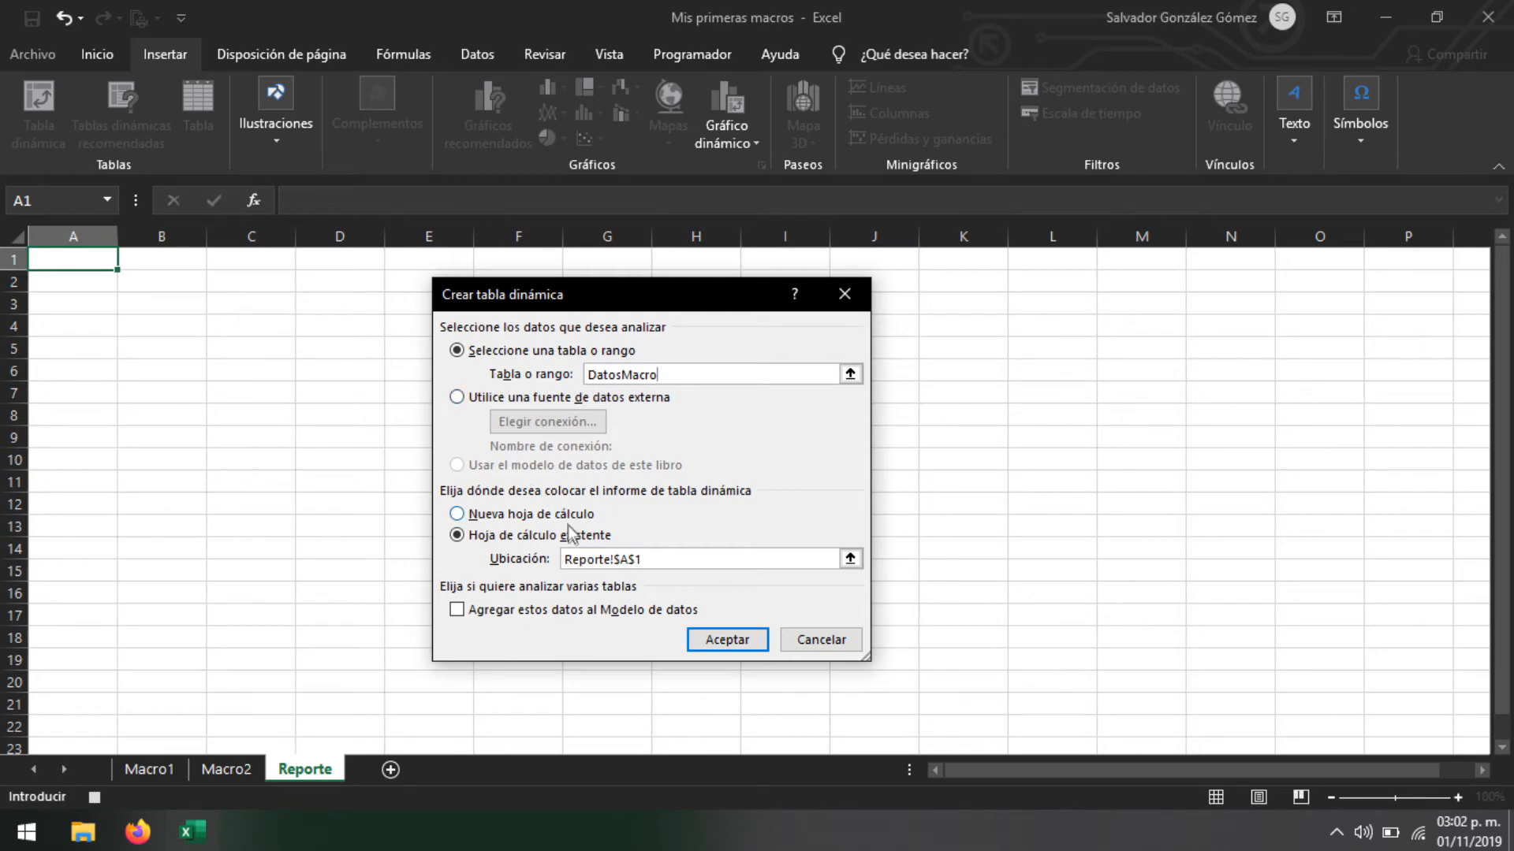
click(727, 639)
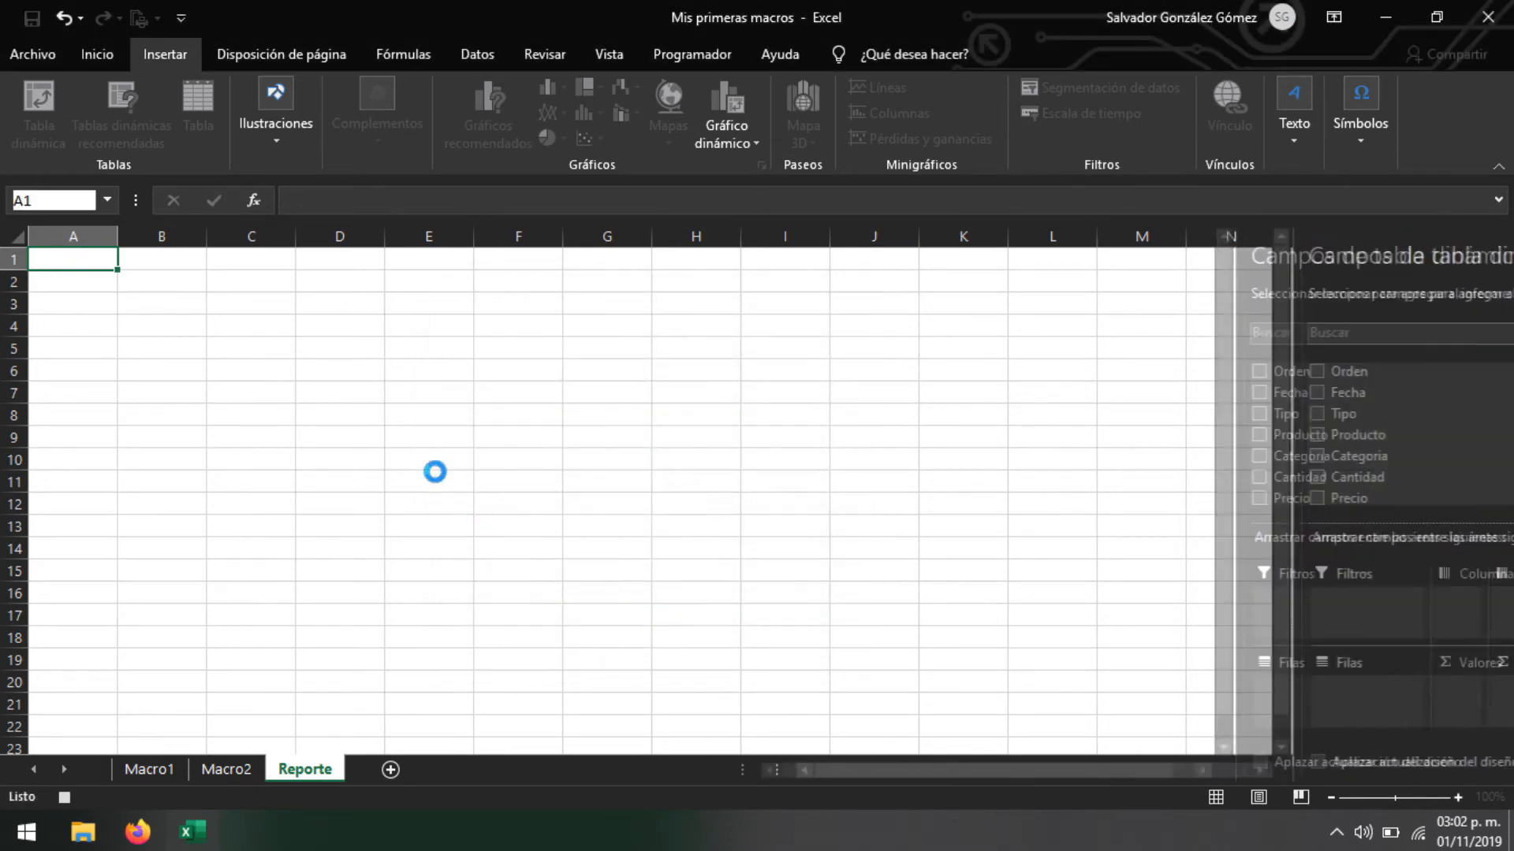
Set the pivot table to sum Venta Total as values, with Categoria as rows
scroll(1254, 461, down, 2)
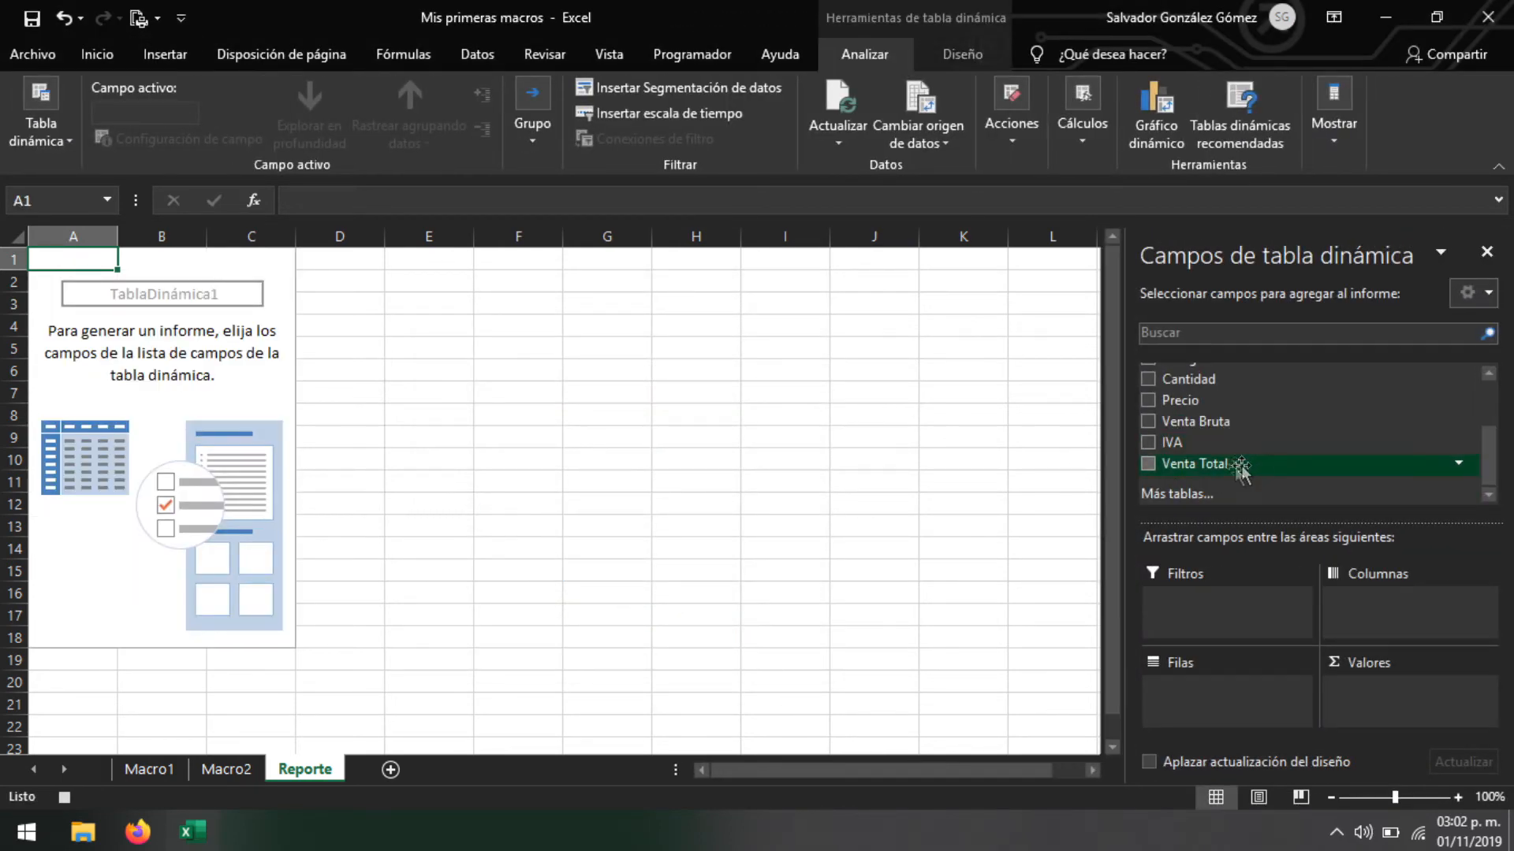
drag(1241, 467, 1391, 694)
scroll(1265, 445, up, 1)
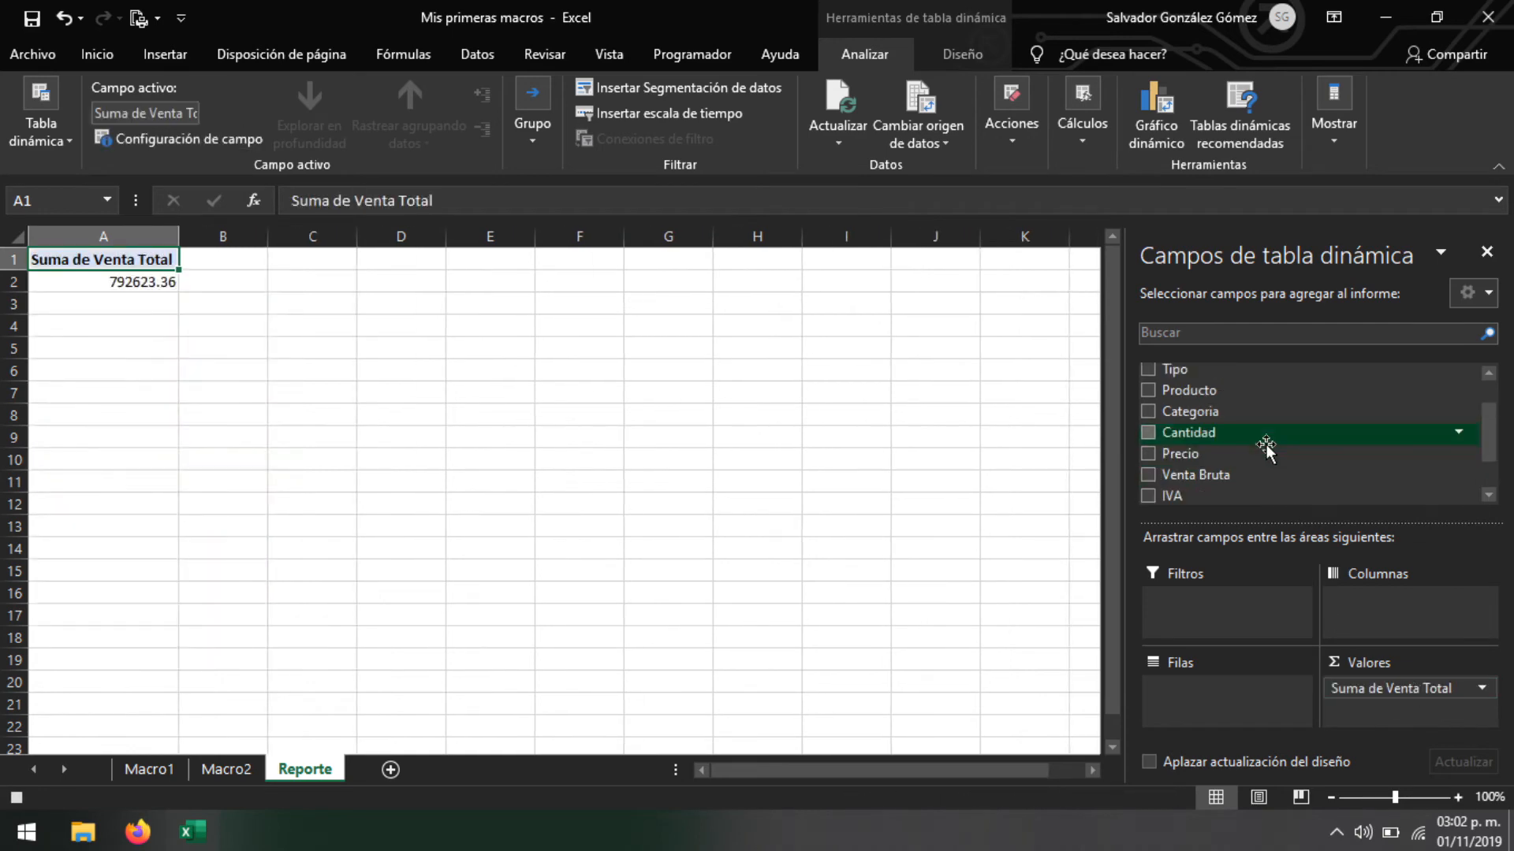
drag(1227, 413, 1222, 692)
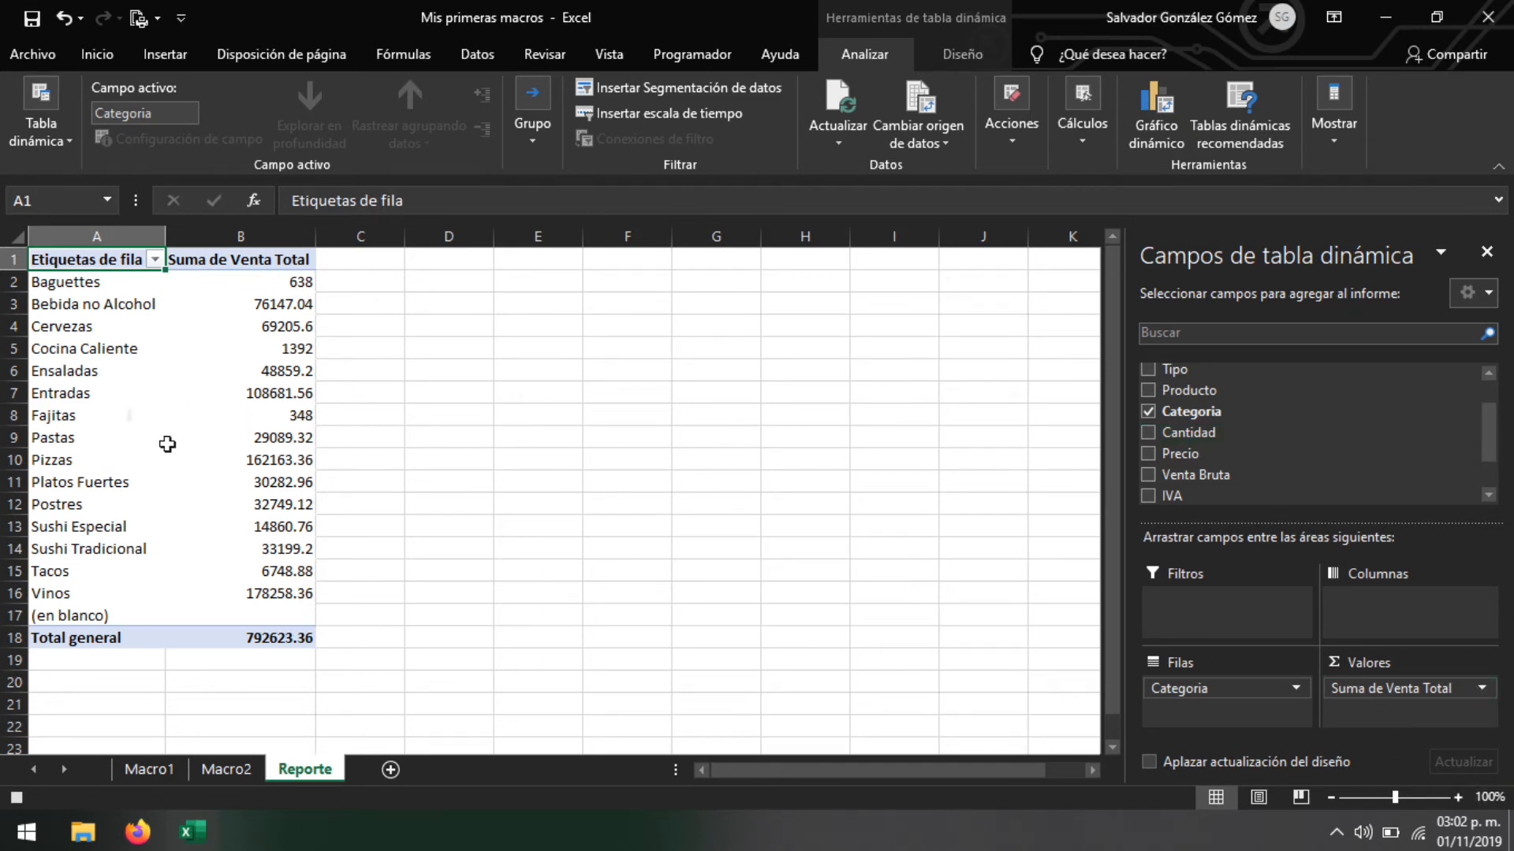
Sort the pivot table's Suma de Venta Total values from smallest to largest
right_click(95, 350)
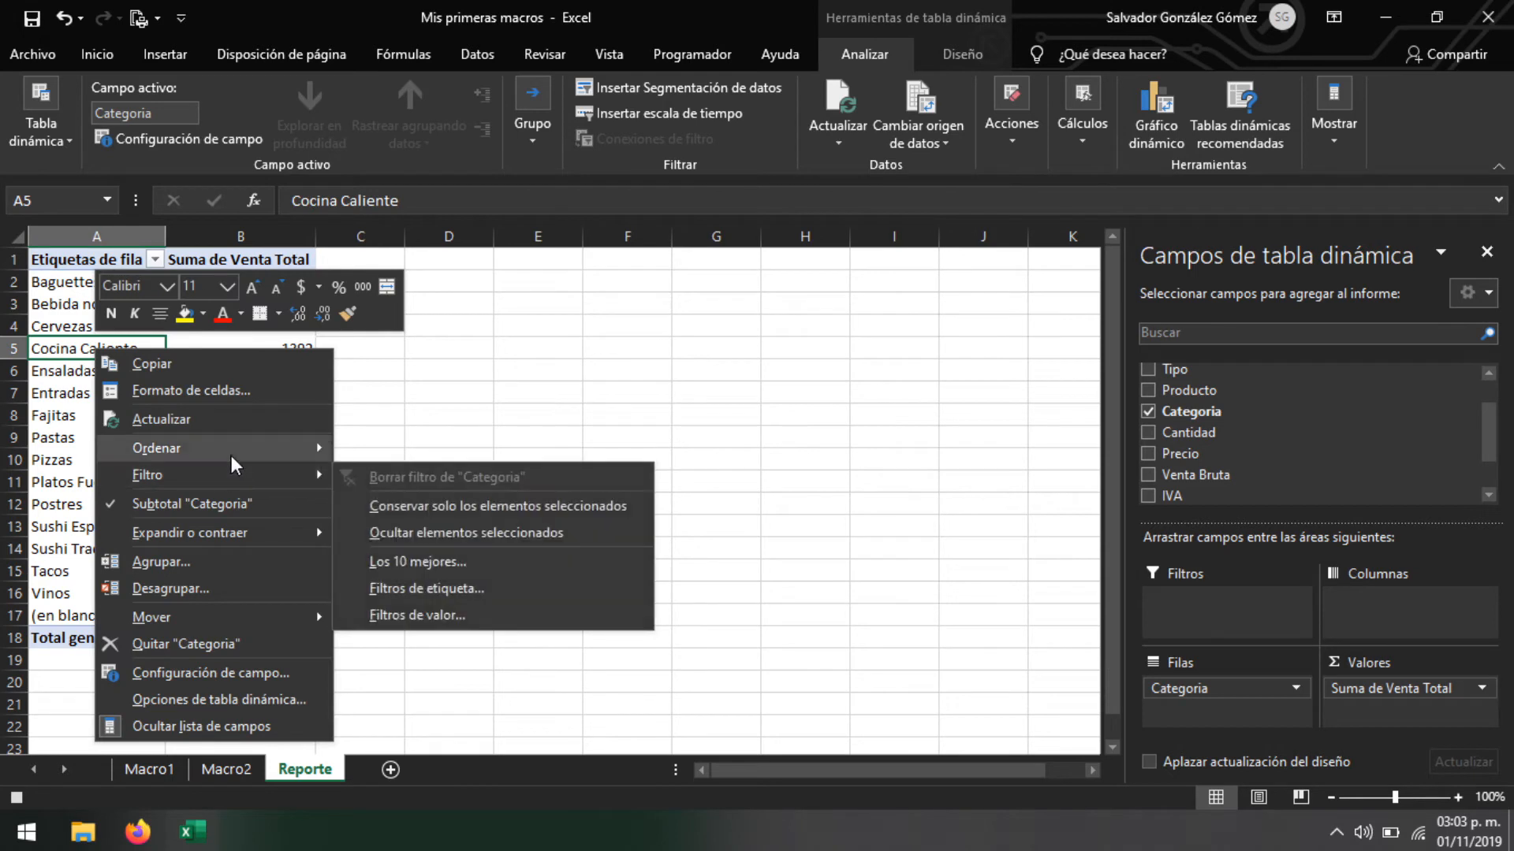
click(499, 4)
right_click(230, 295)
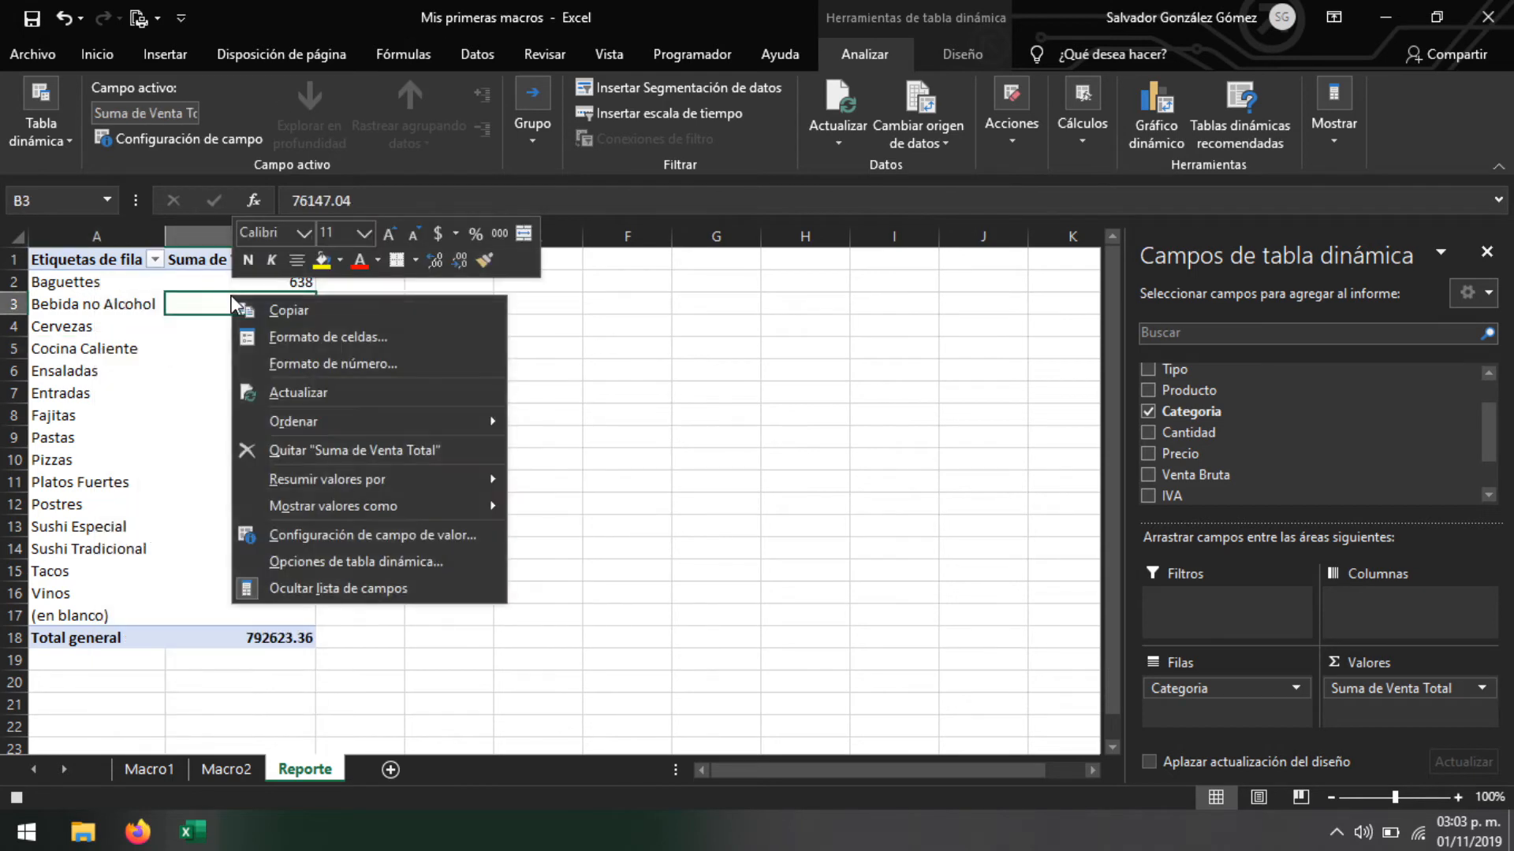
mouse_move(339, 421)
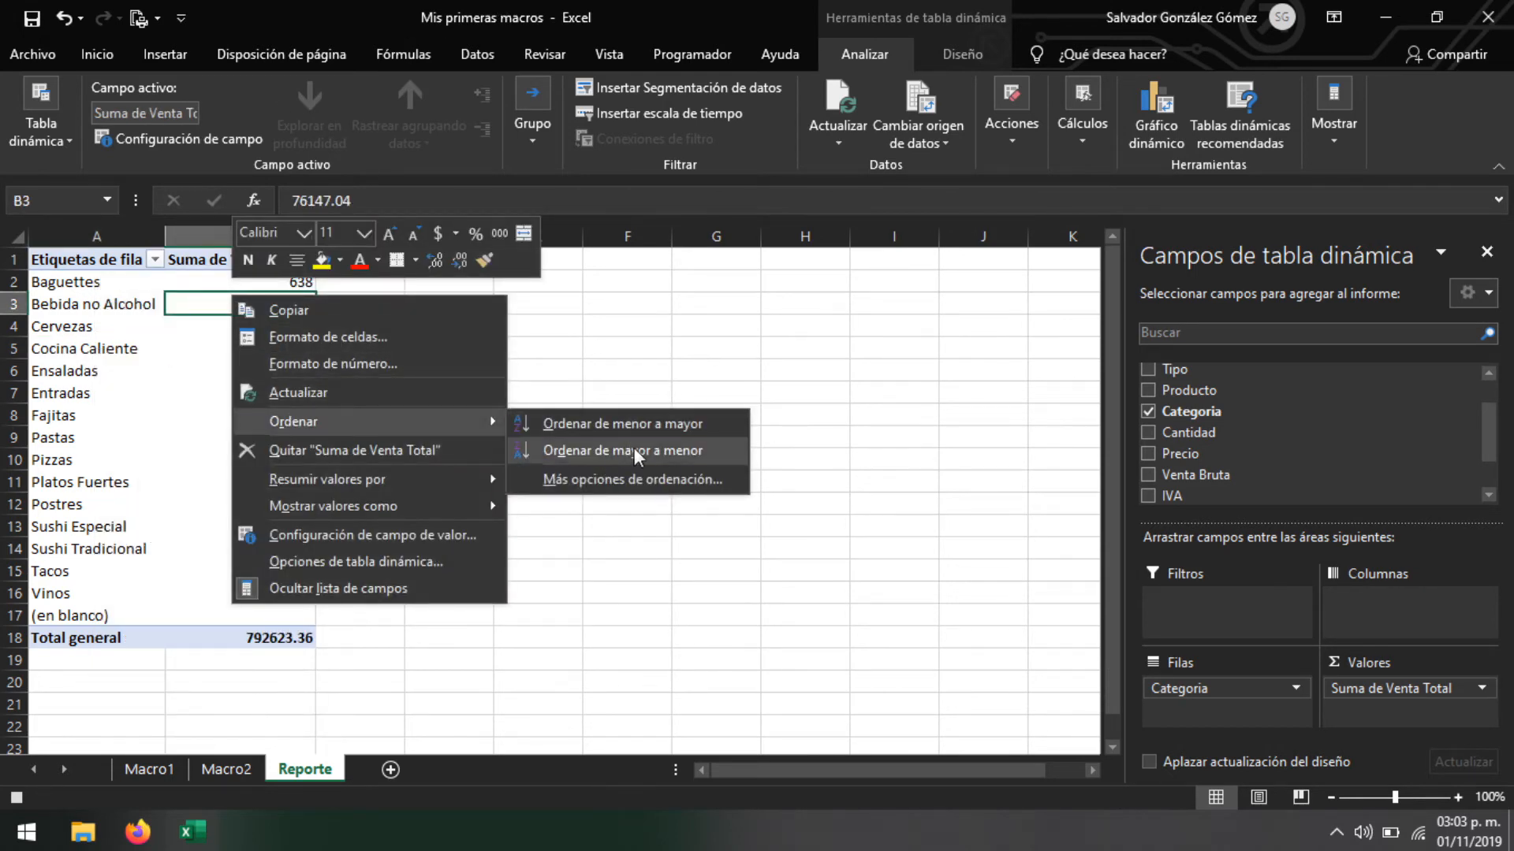
click(627, 425)
Filter the pivot table's Categoria rows to the top 5 elements by Suma de Venta Total
right_click(86, 330)
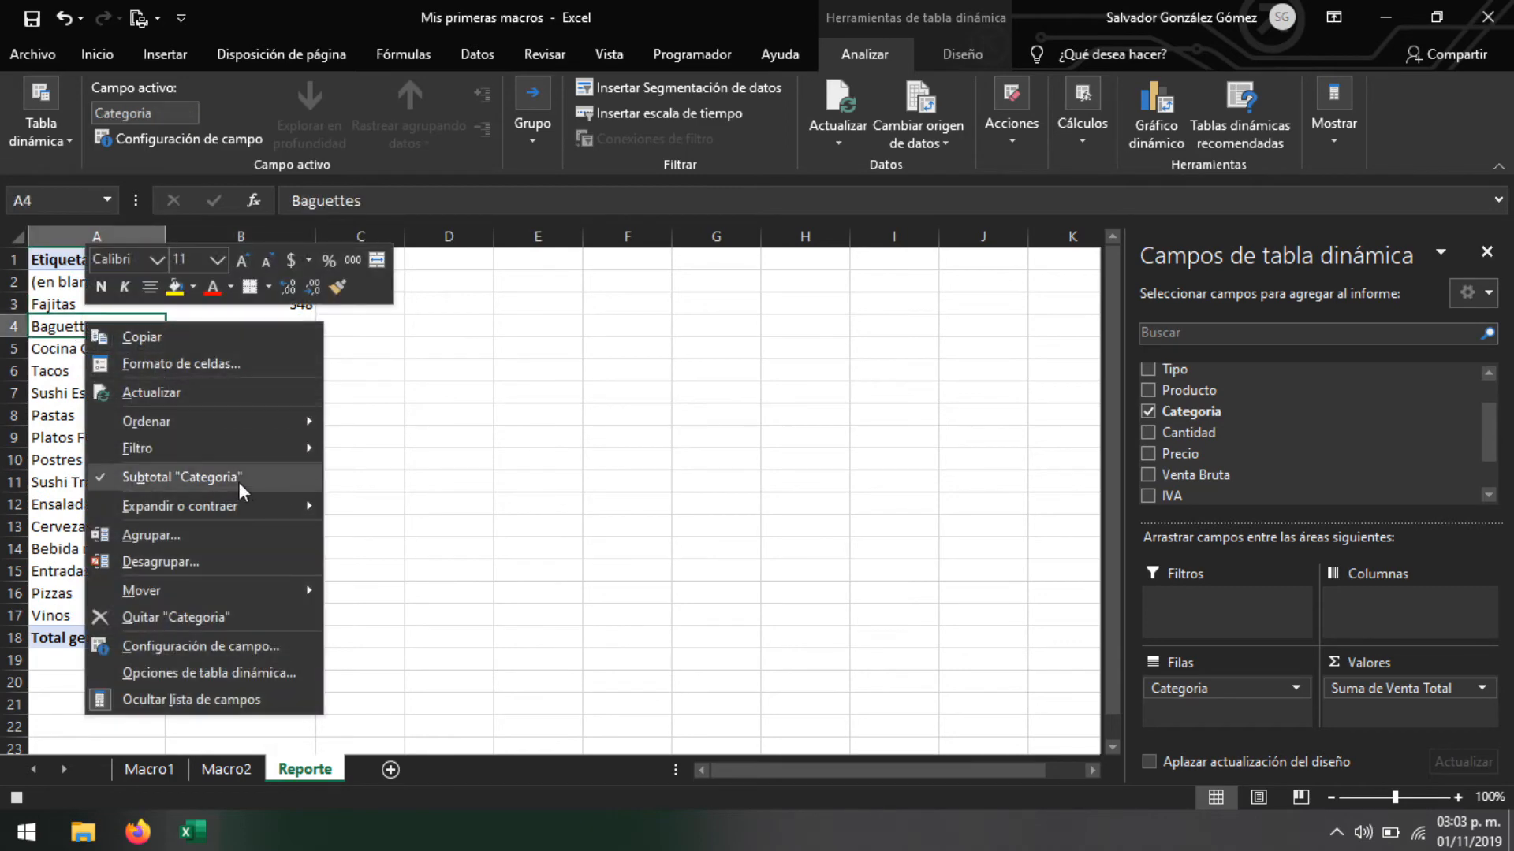
mouse_move(283, 448)
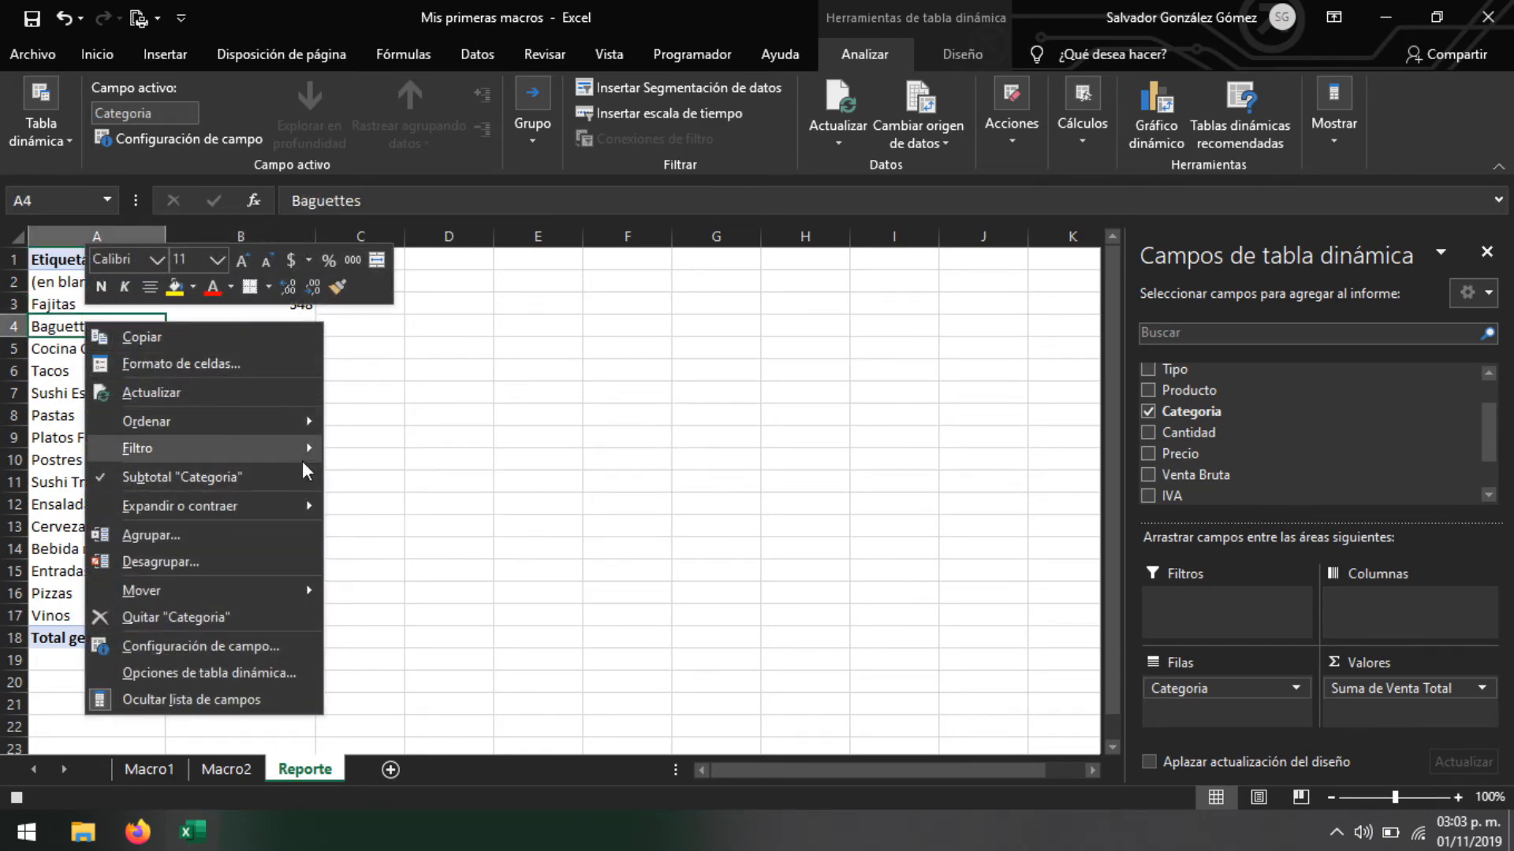
click(434, 535)
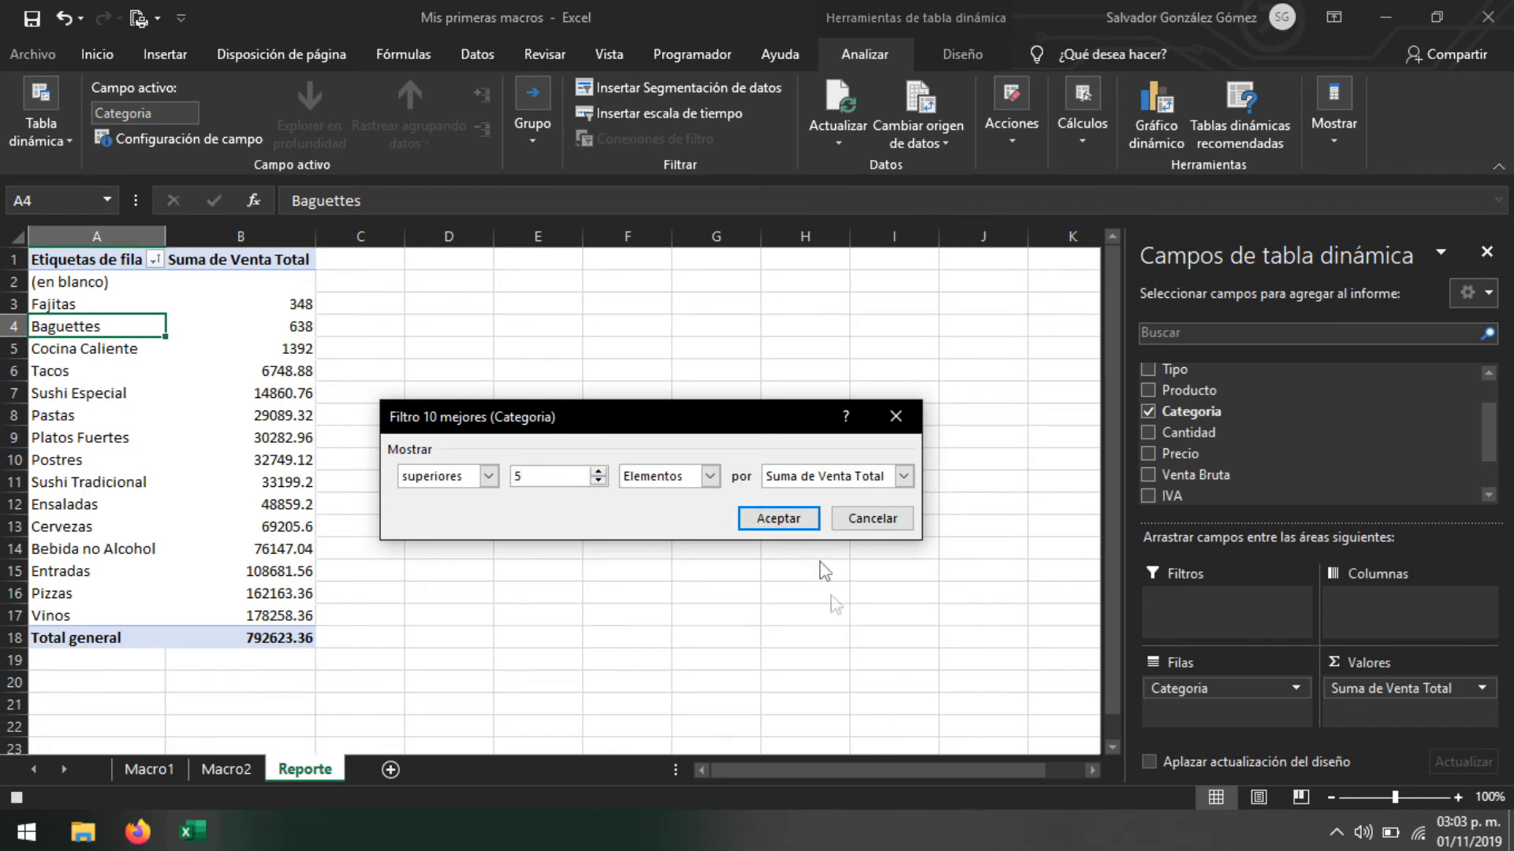
click(788, 522)
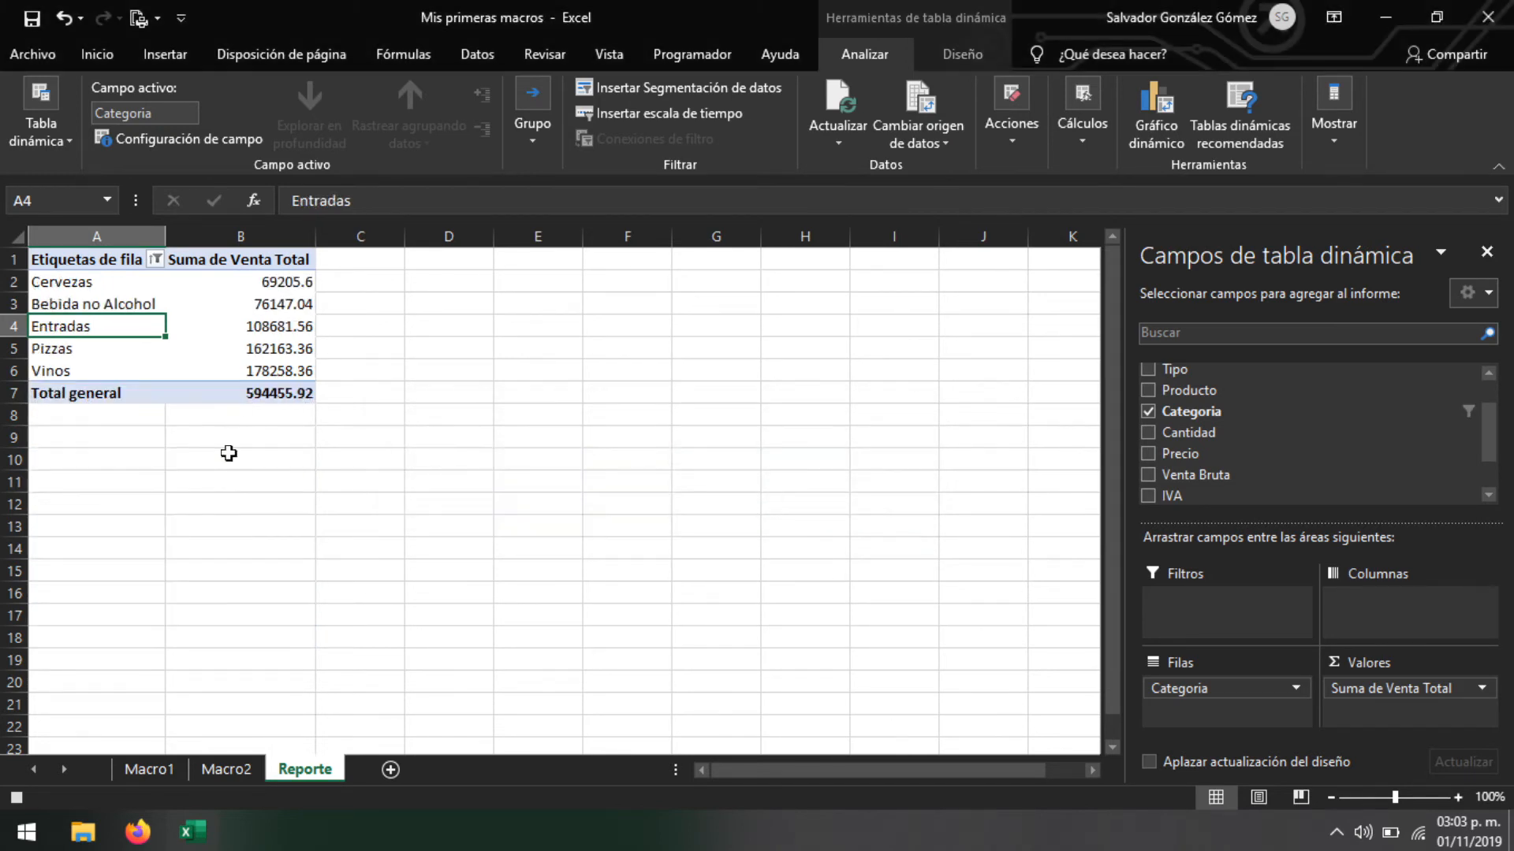
Apply the accounting number format to the sales amounts in B2:B7 and close the pivot table field list
drag(222, 278, 250, 389)
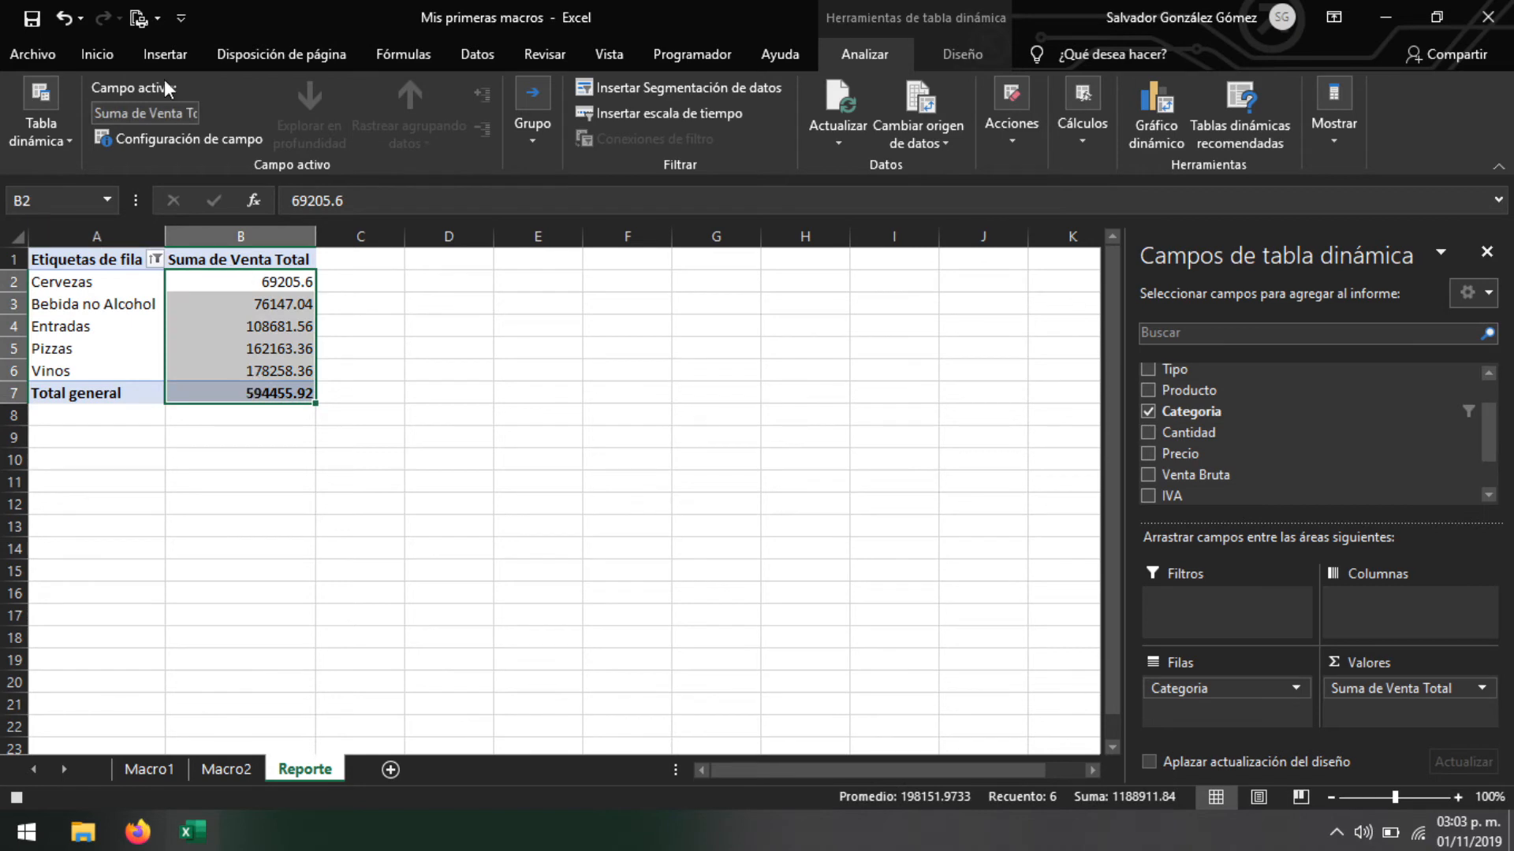
click(97, 54)
click(682, 131)
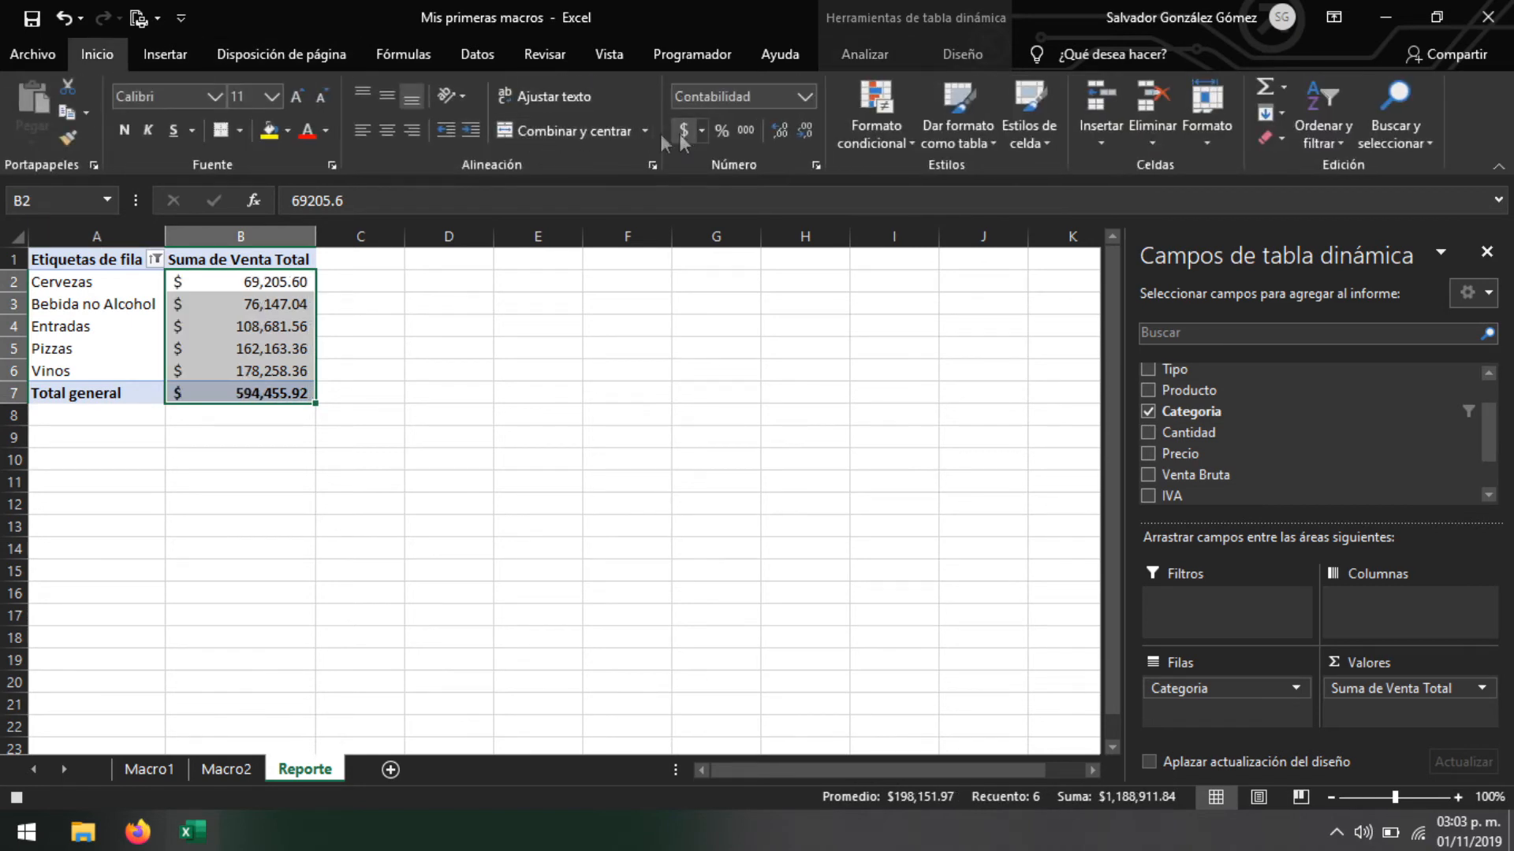
click(195, 304)
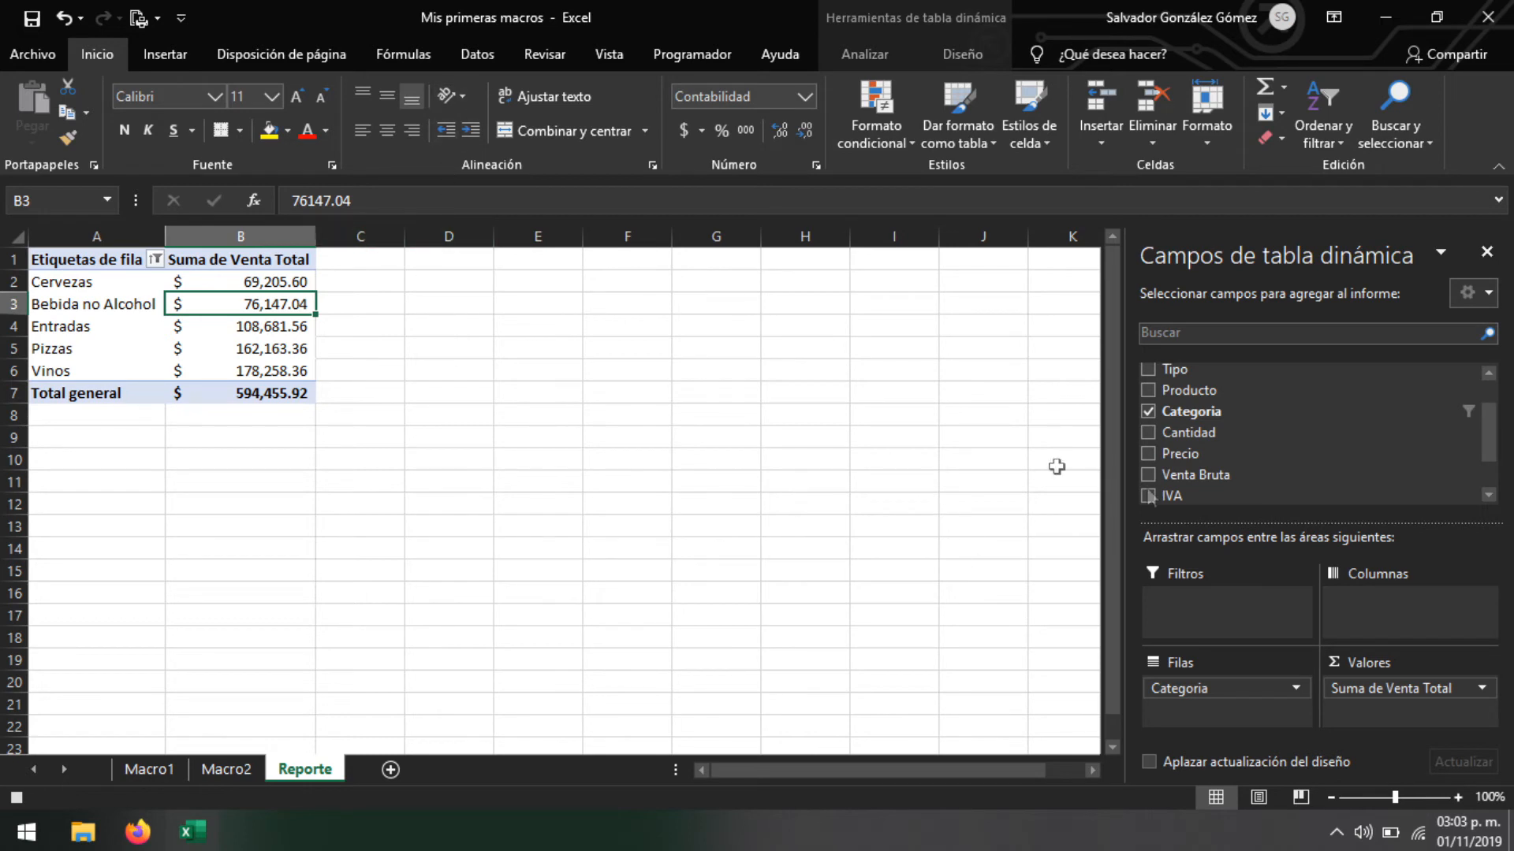
click(1487, 252)
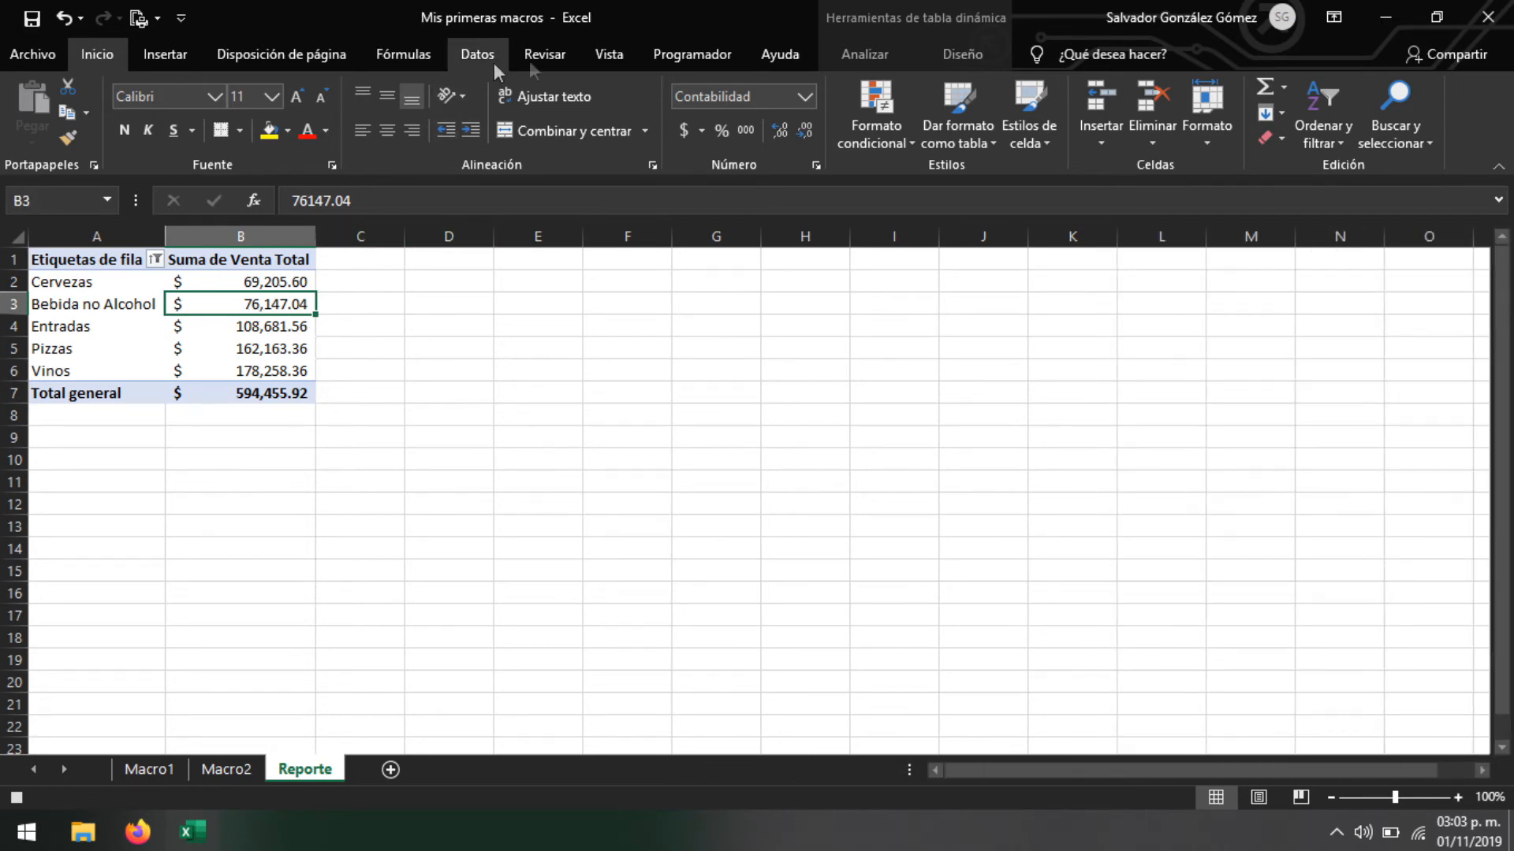
Insert a clustered column pivot chart based on the pivot table
click(165, 53)
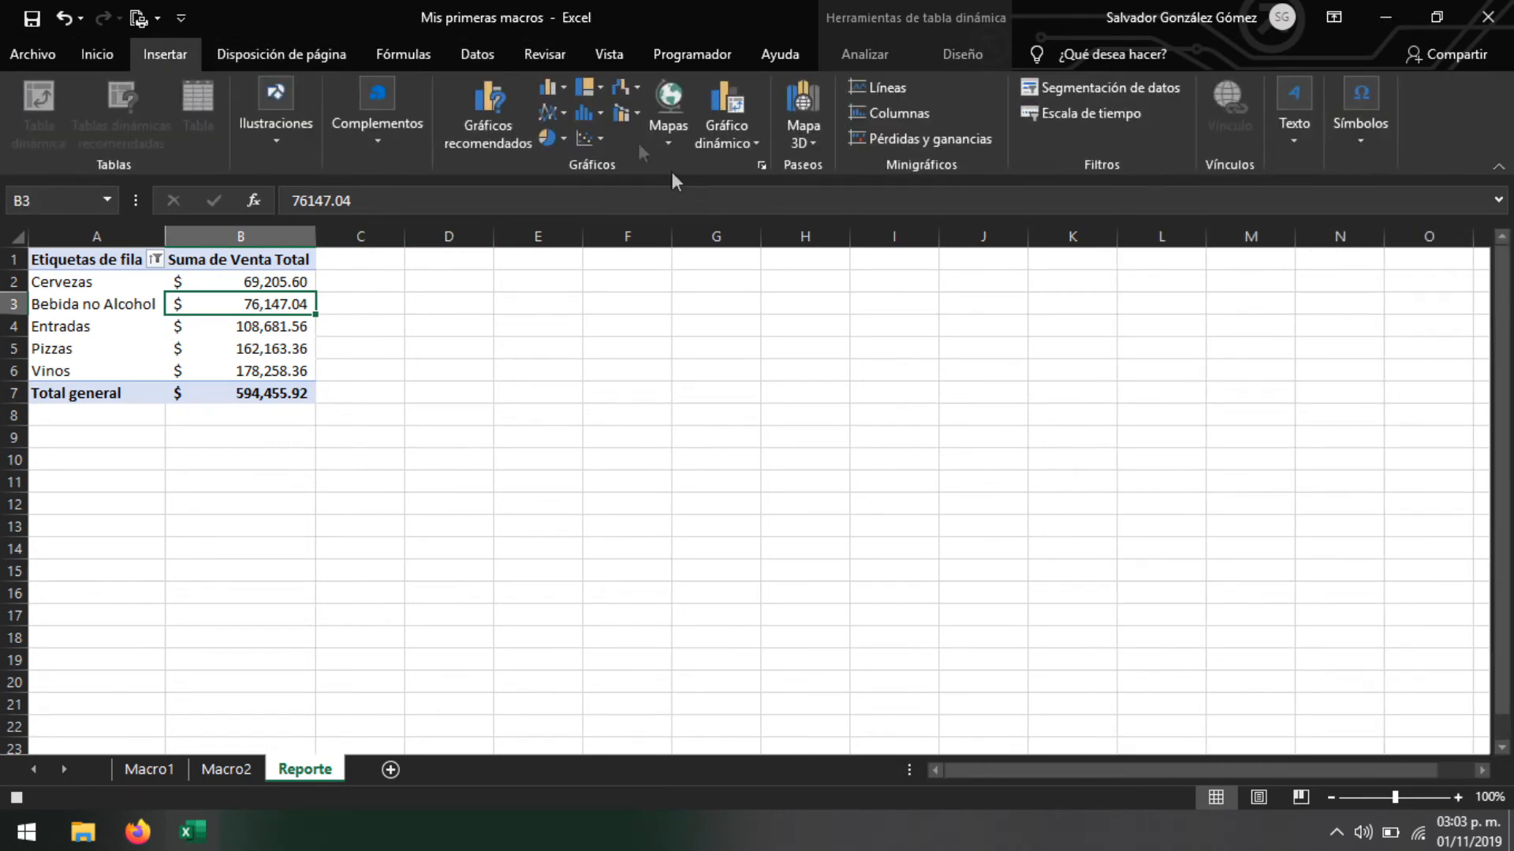
click(546, 90)
click(608, 171)
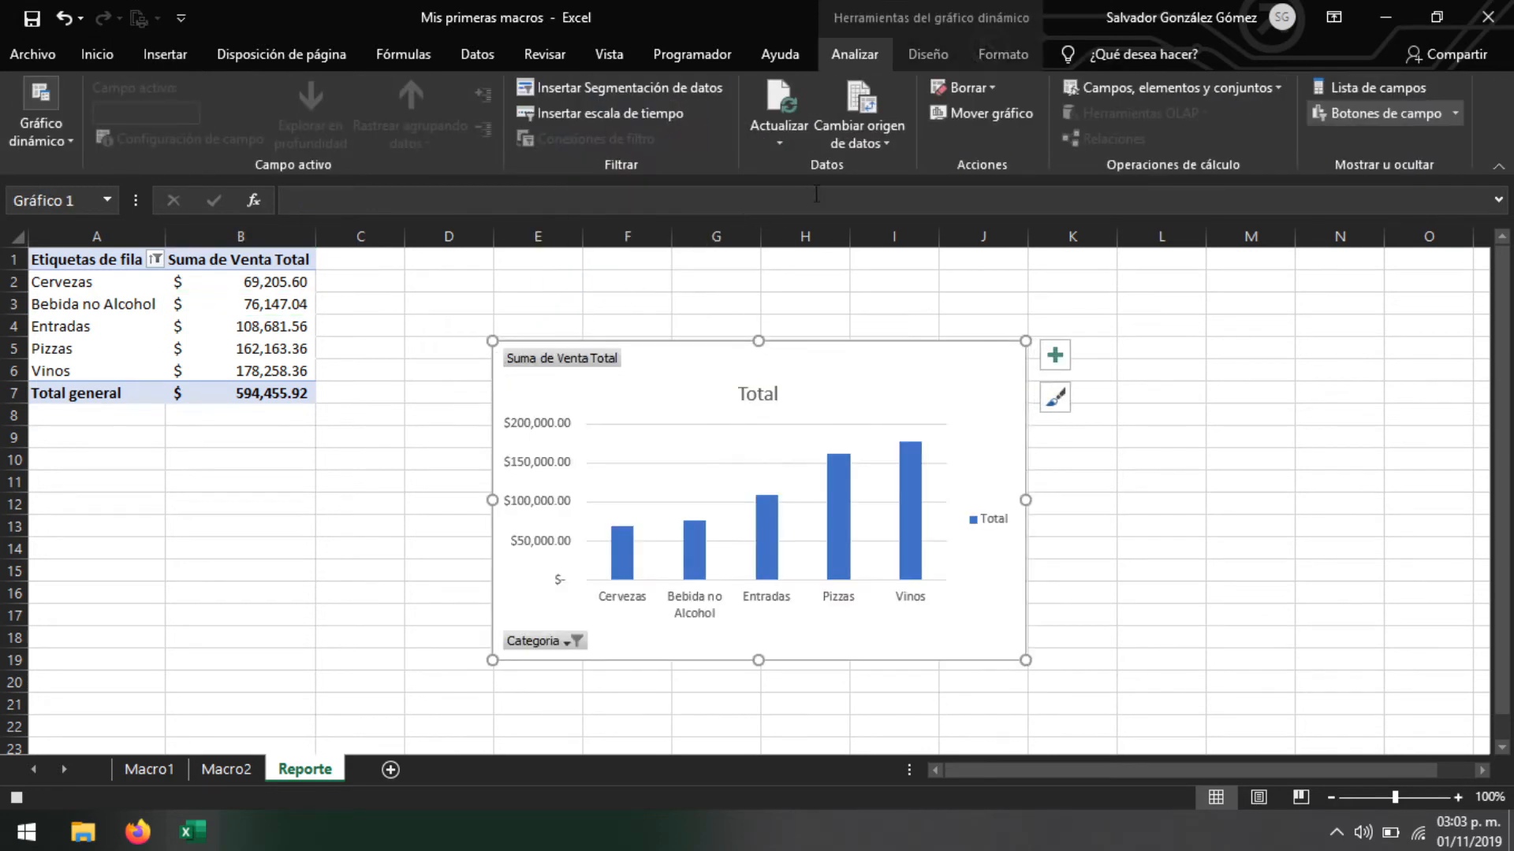
Apply the fifth chart style, with the grey gradient background, and hide all field buttons on the chart
click(907, 61)
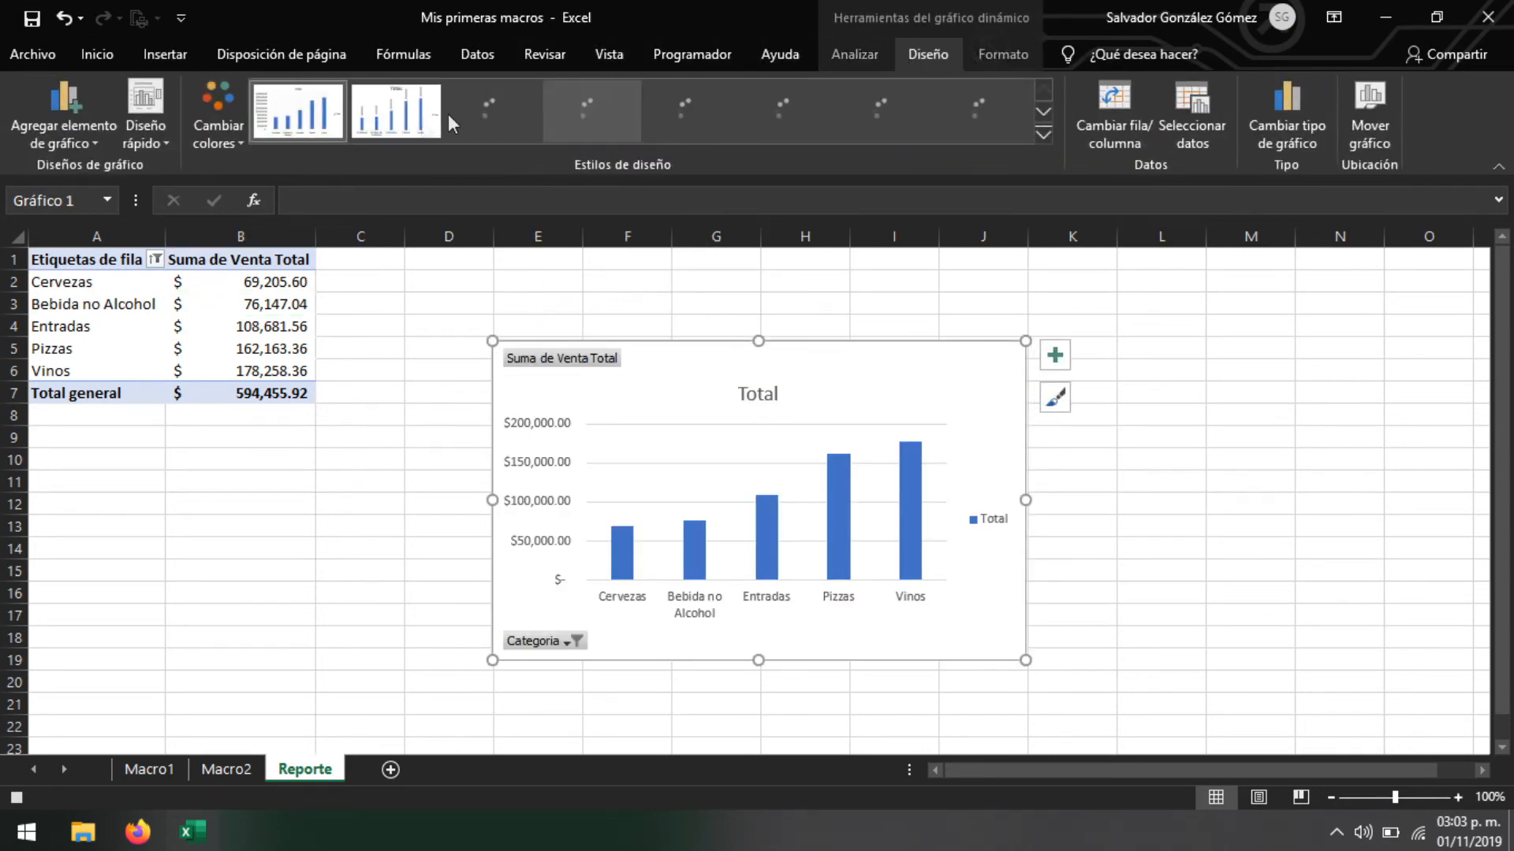
click(707, 120)
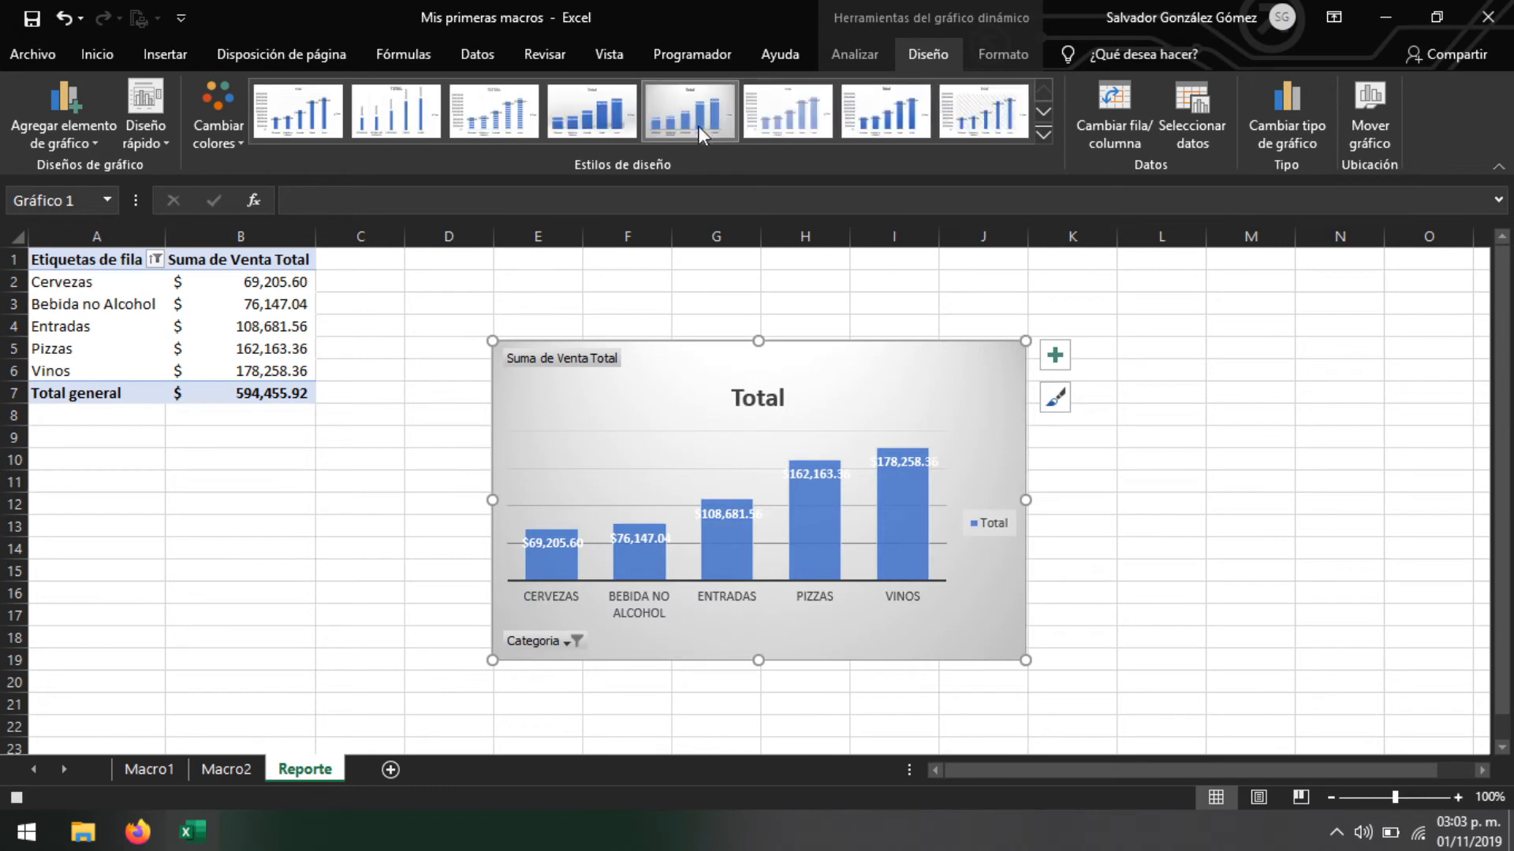
right_click(579, 357)
click(675, 602)
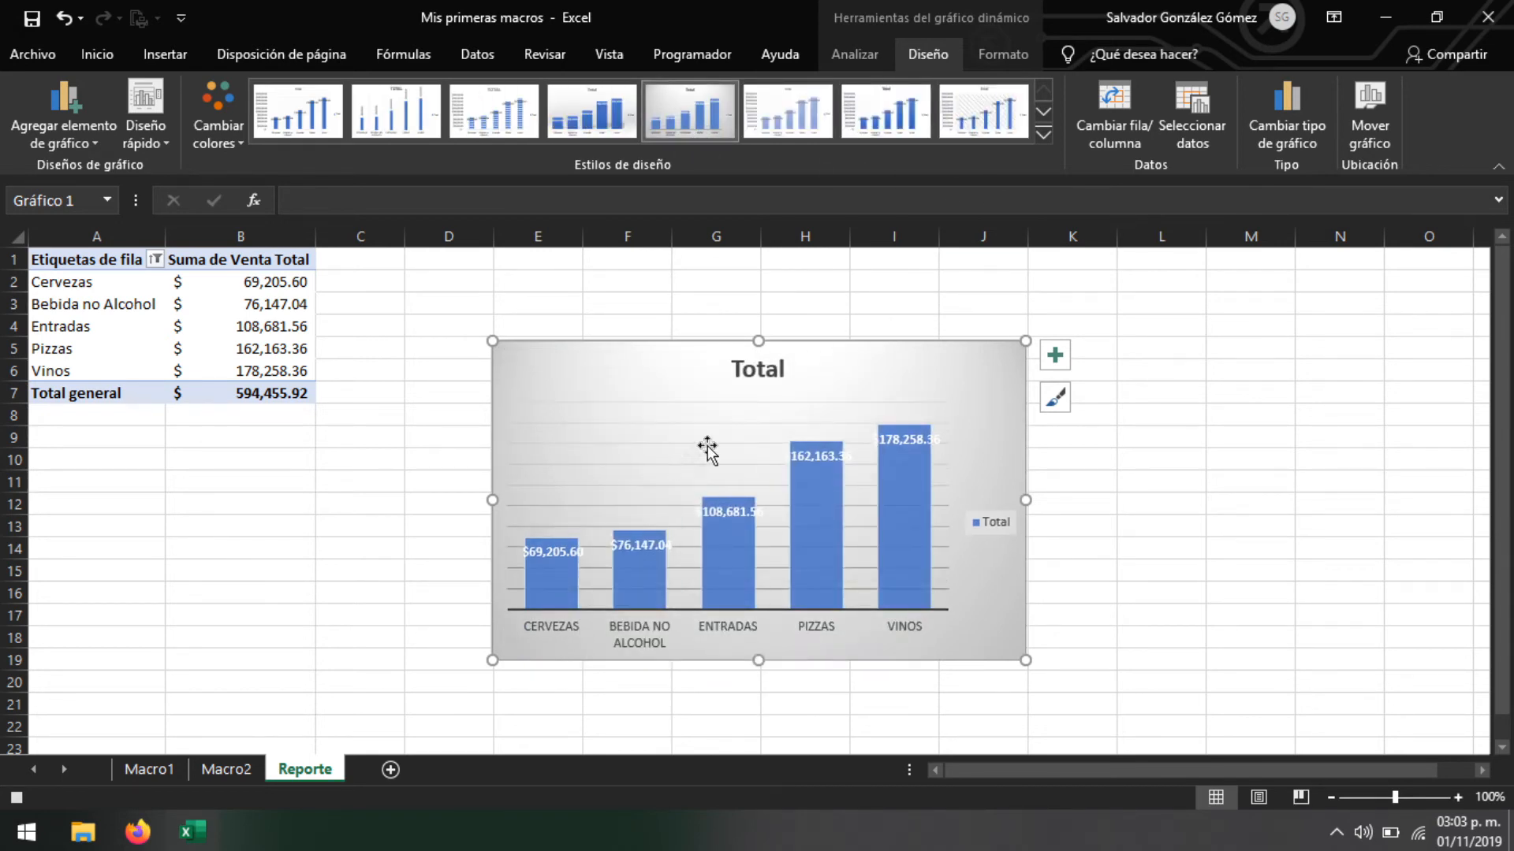
Change the chart title to TOP 5 DE VENTAS SEMANALES and close the formatting pane
click(769, 377)
double_click(770, 377)
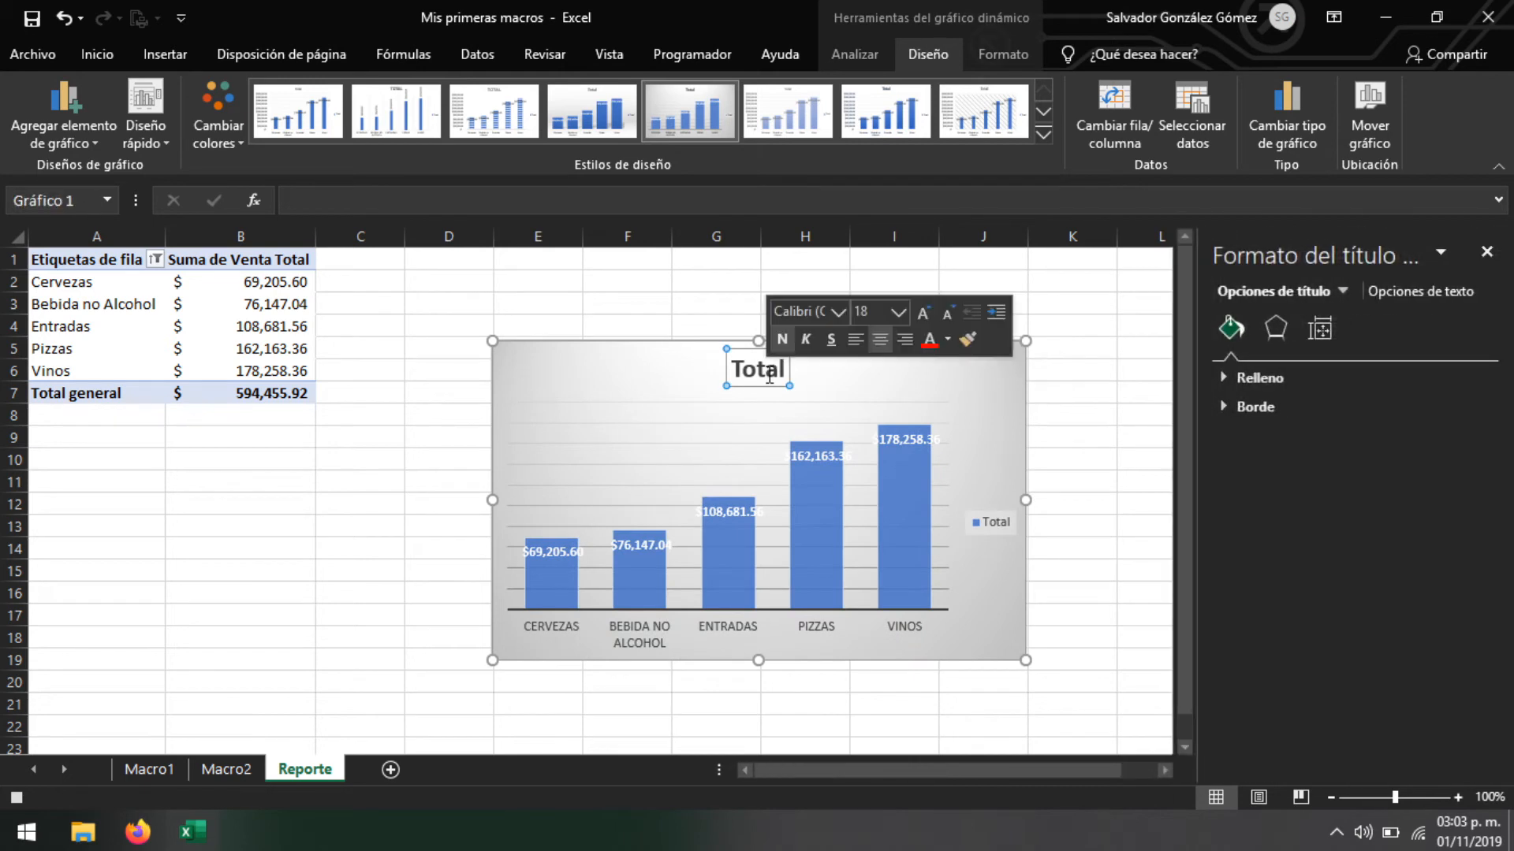
key(BackSpace)
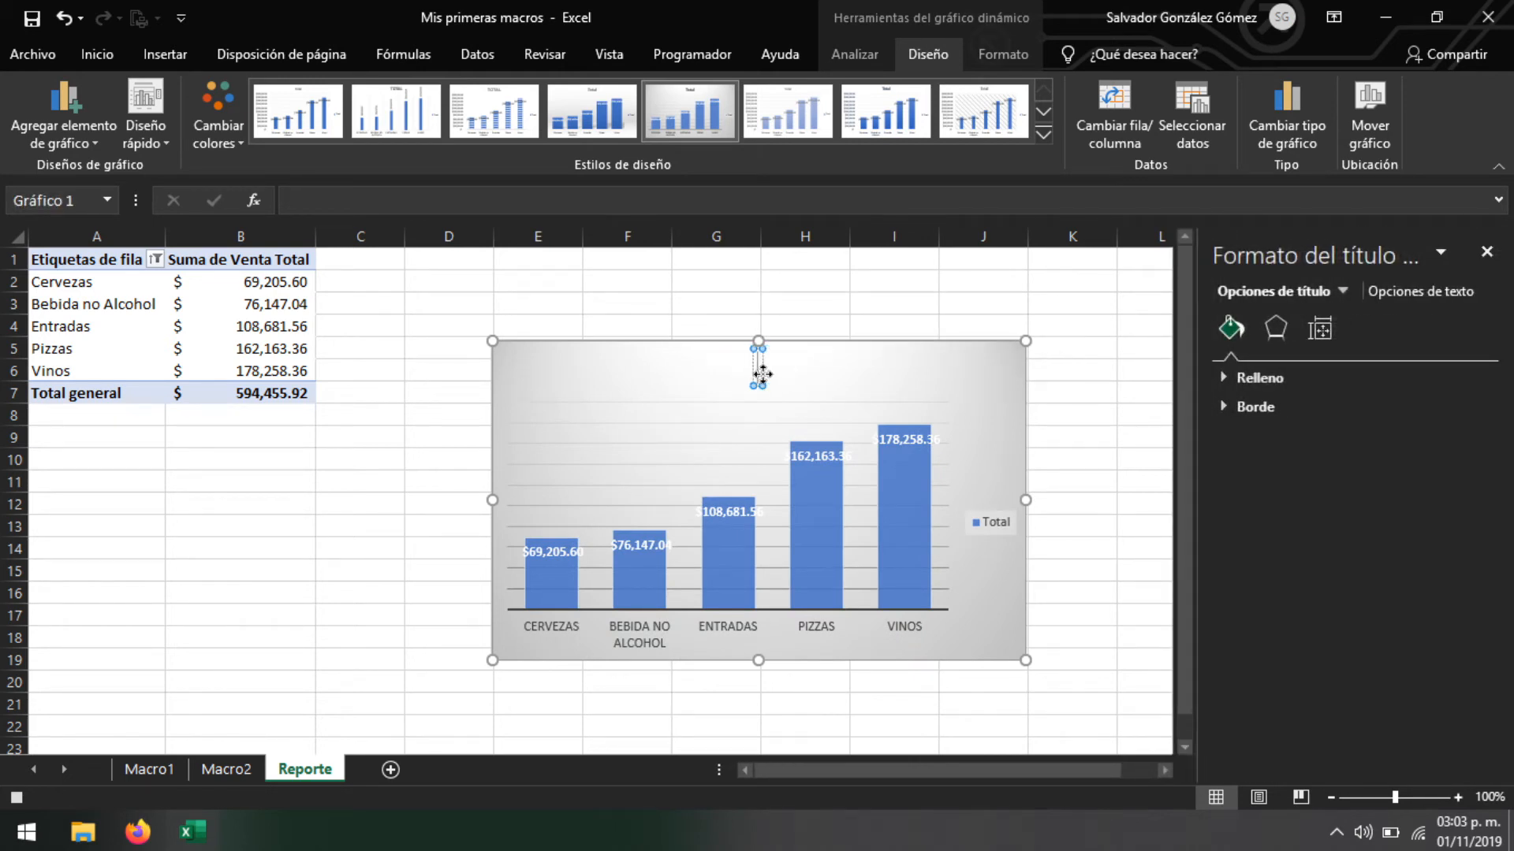
text(TOP 5 DE VENTAS E)
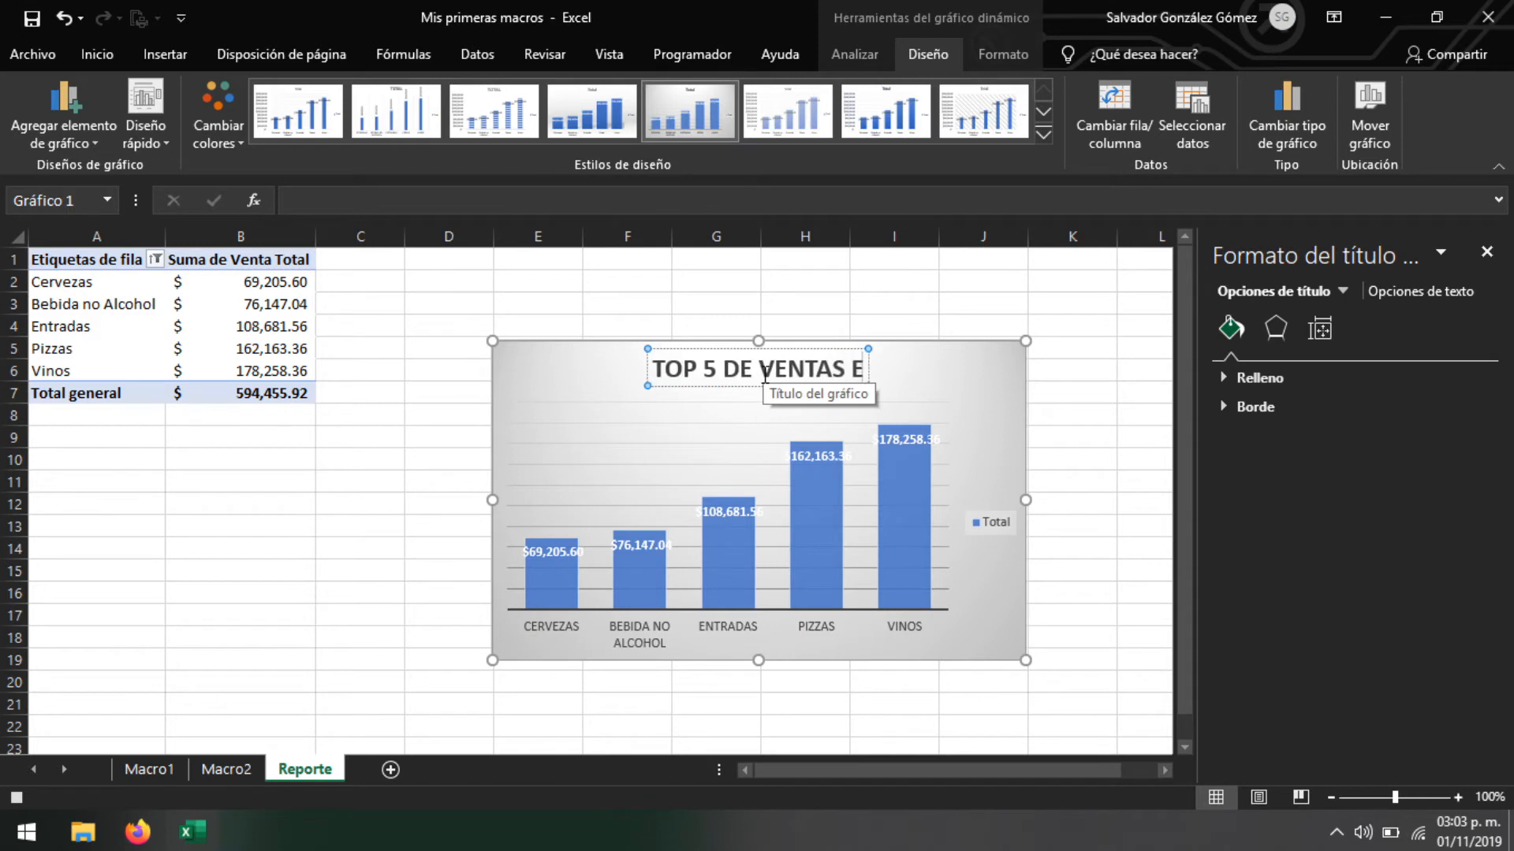
key(BackSpace)
text(SEAM)
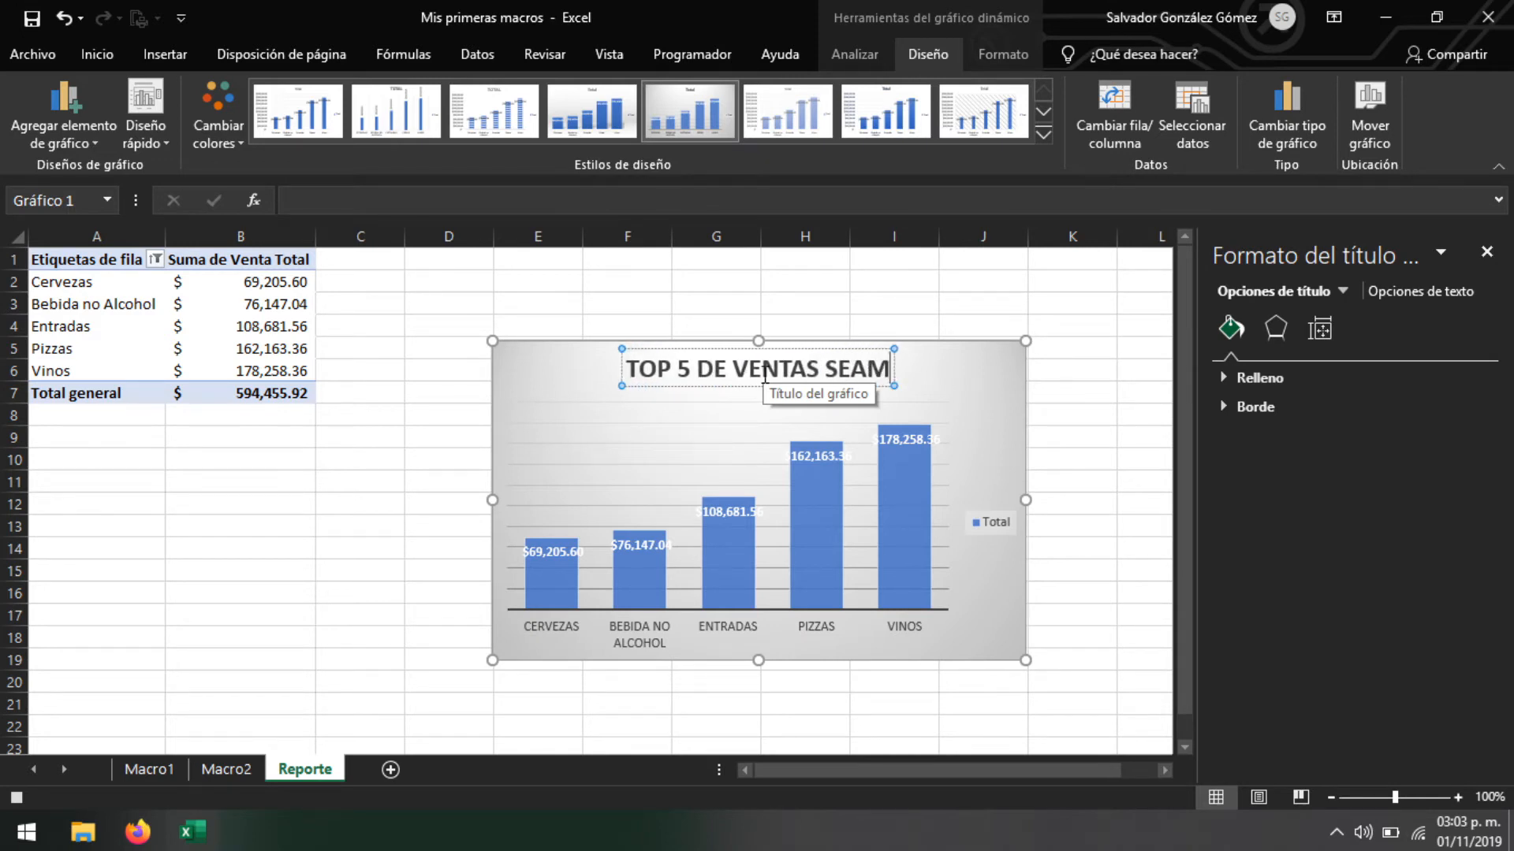
key(BackSpace)
key(BackSpace)
text(MANALES)
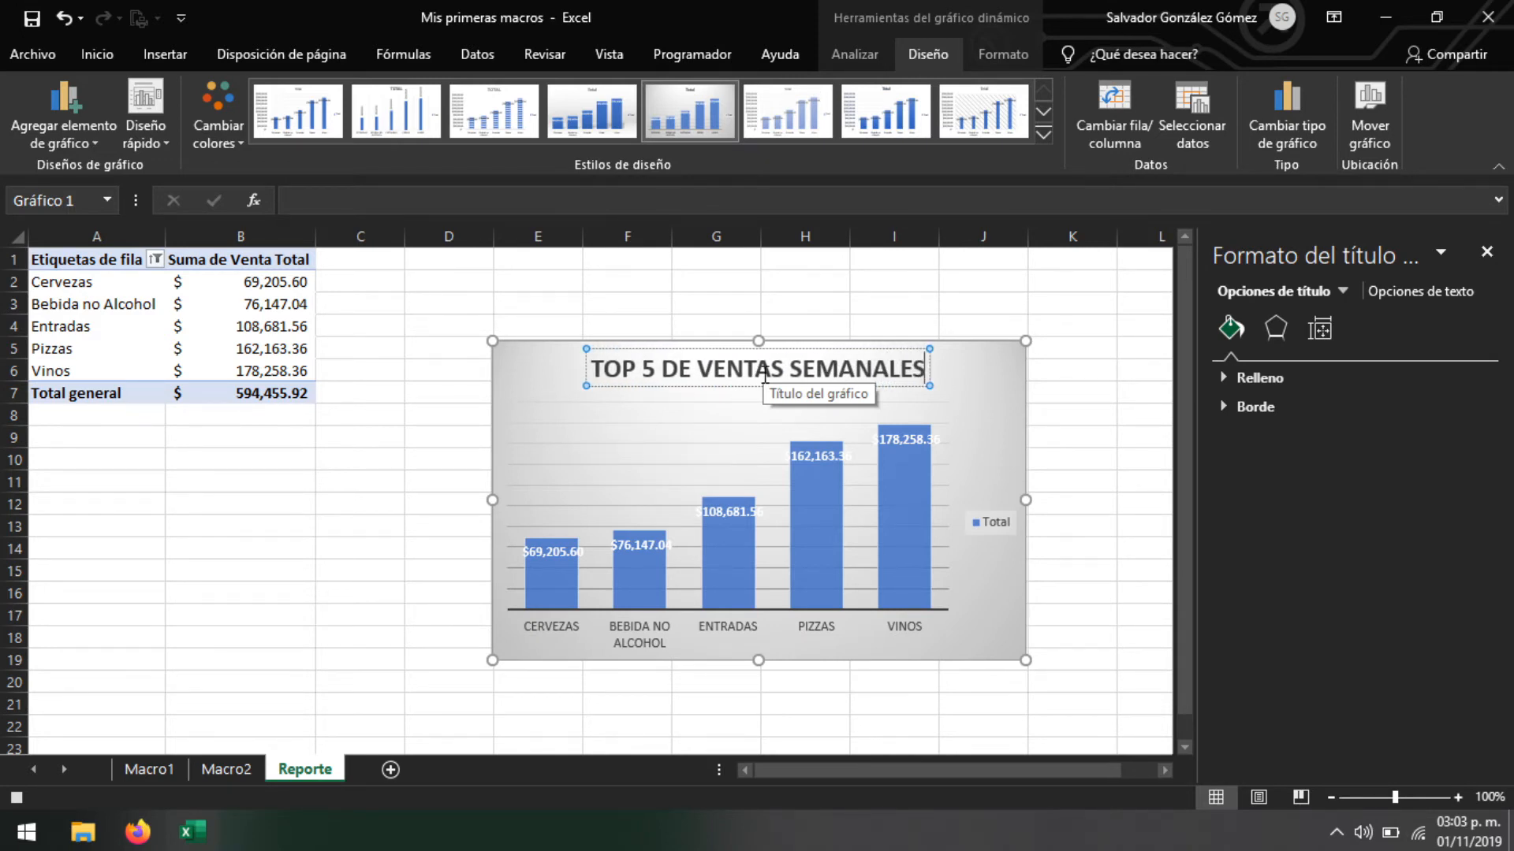
click(1098, 506)
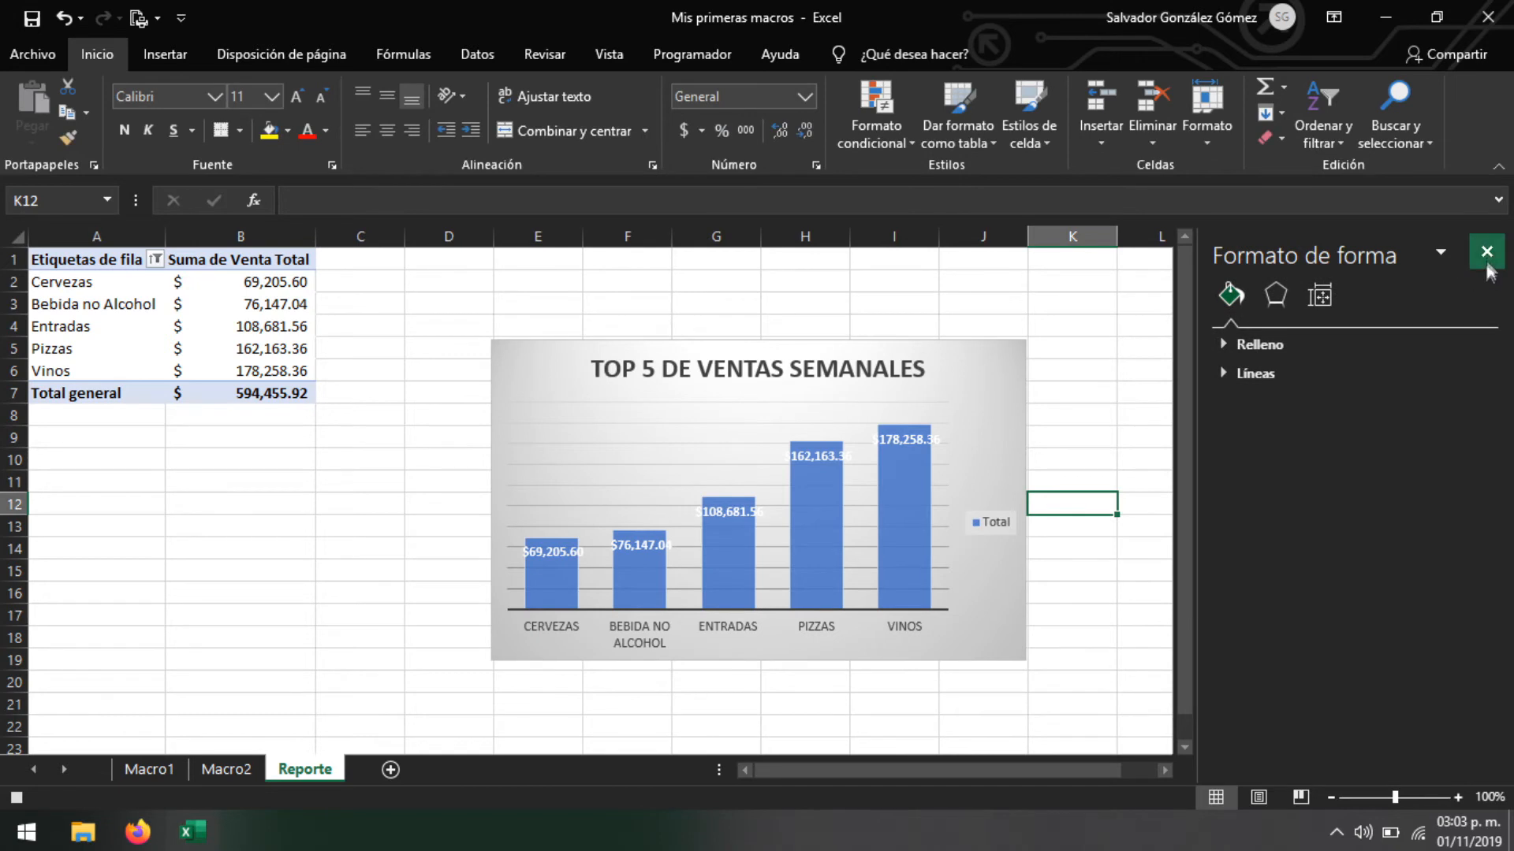
click(1487, 251)
Sort the pivot table by Suma de Venta Total from largest to smallest
right_click(264, 323)
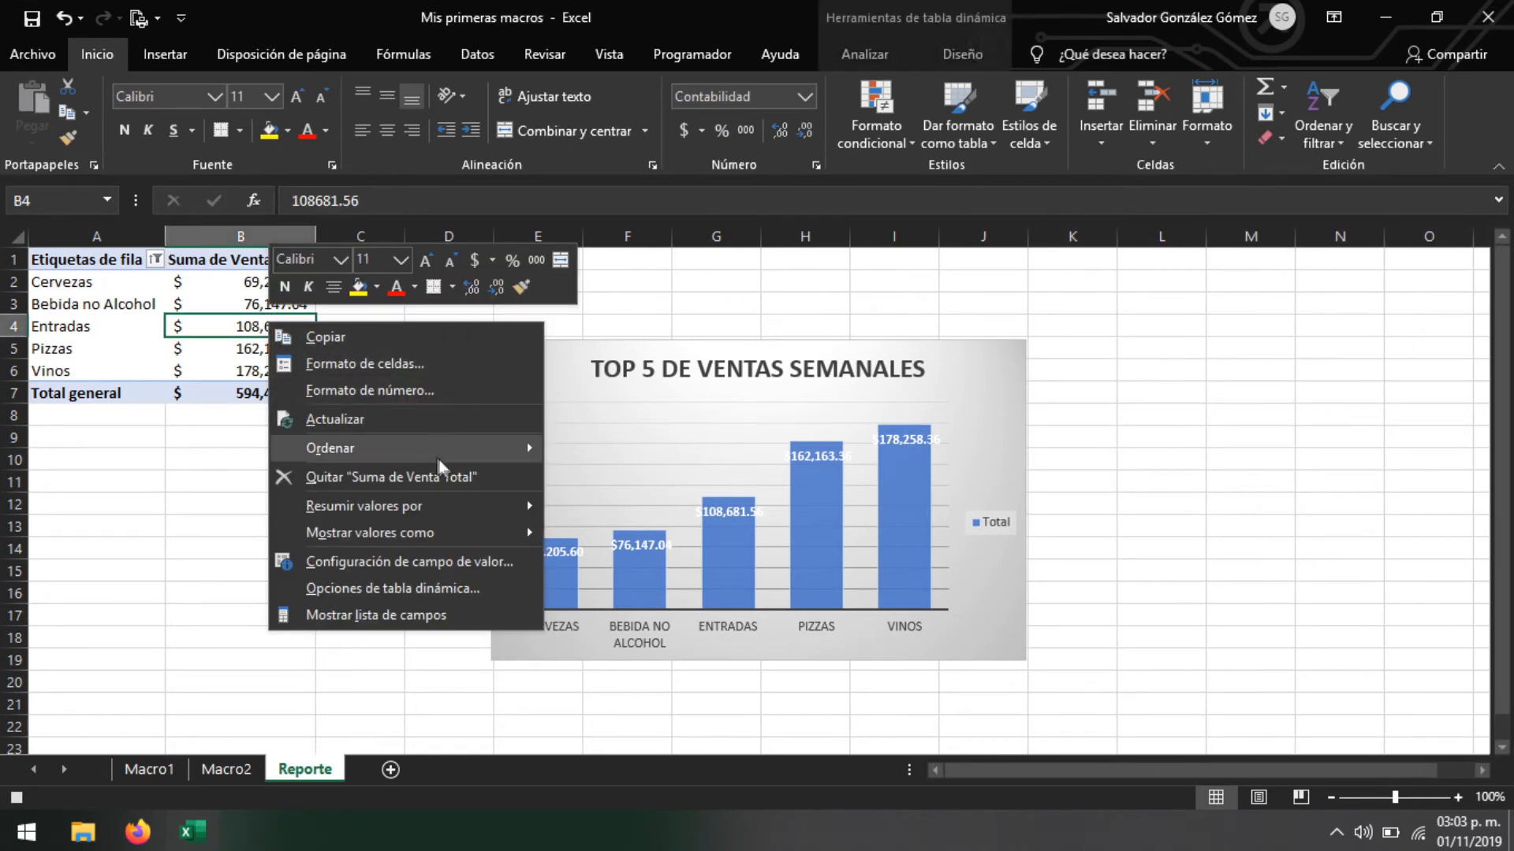
mouse_move(480, 450)
click(625, 478)
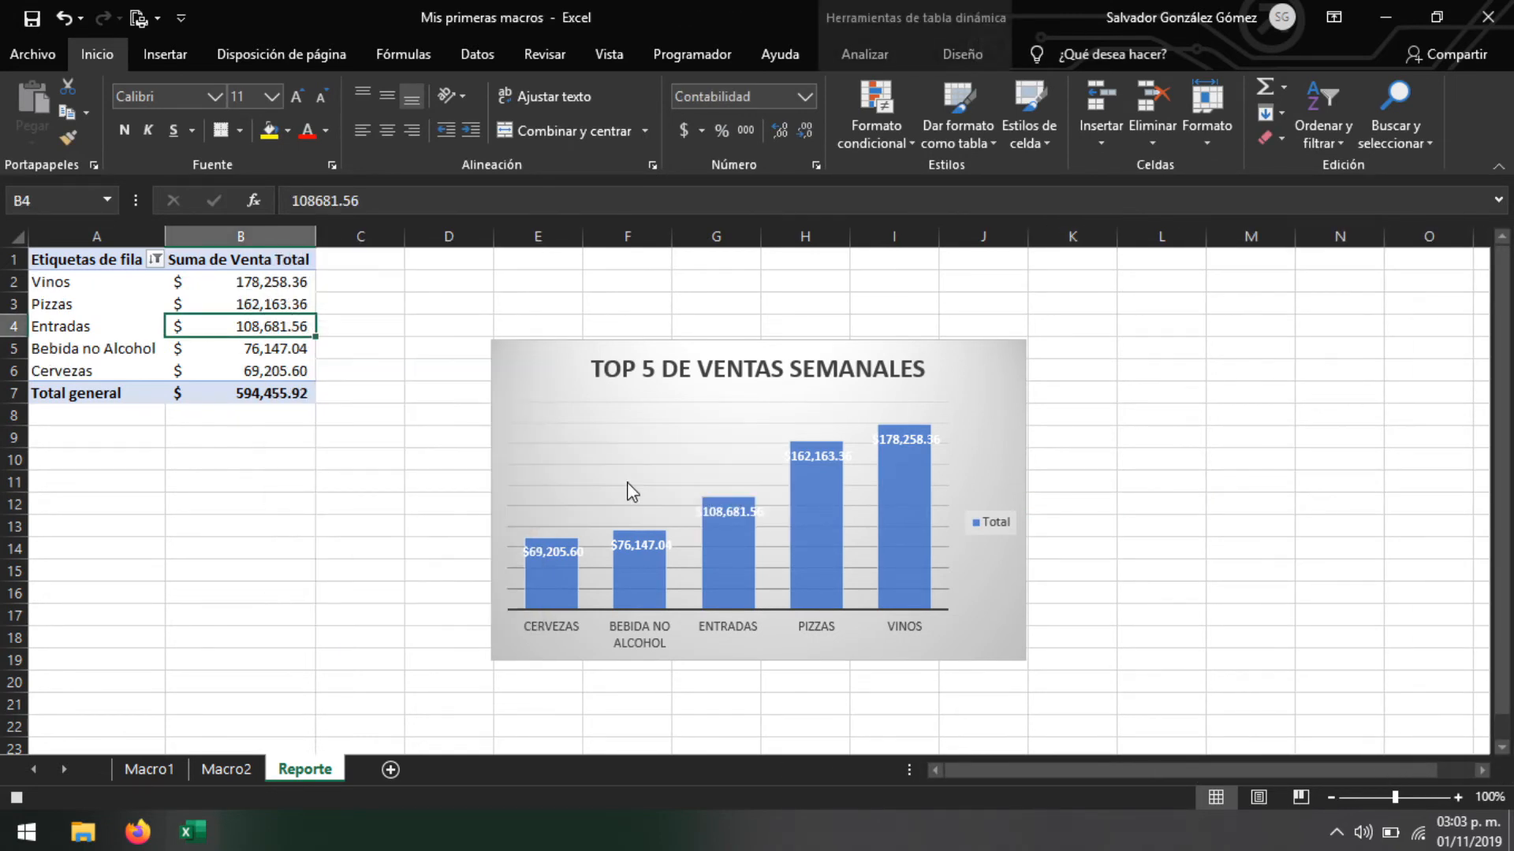
Move the chart beside the pivot table and enlarge it to span about columns C to K and rows 1 to 21
drag(530, 394, 402, 291)
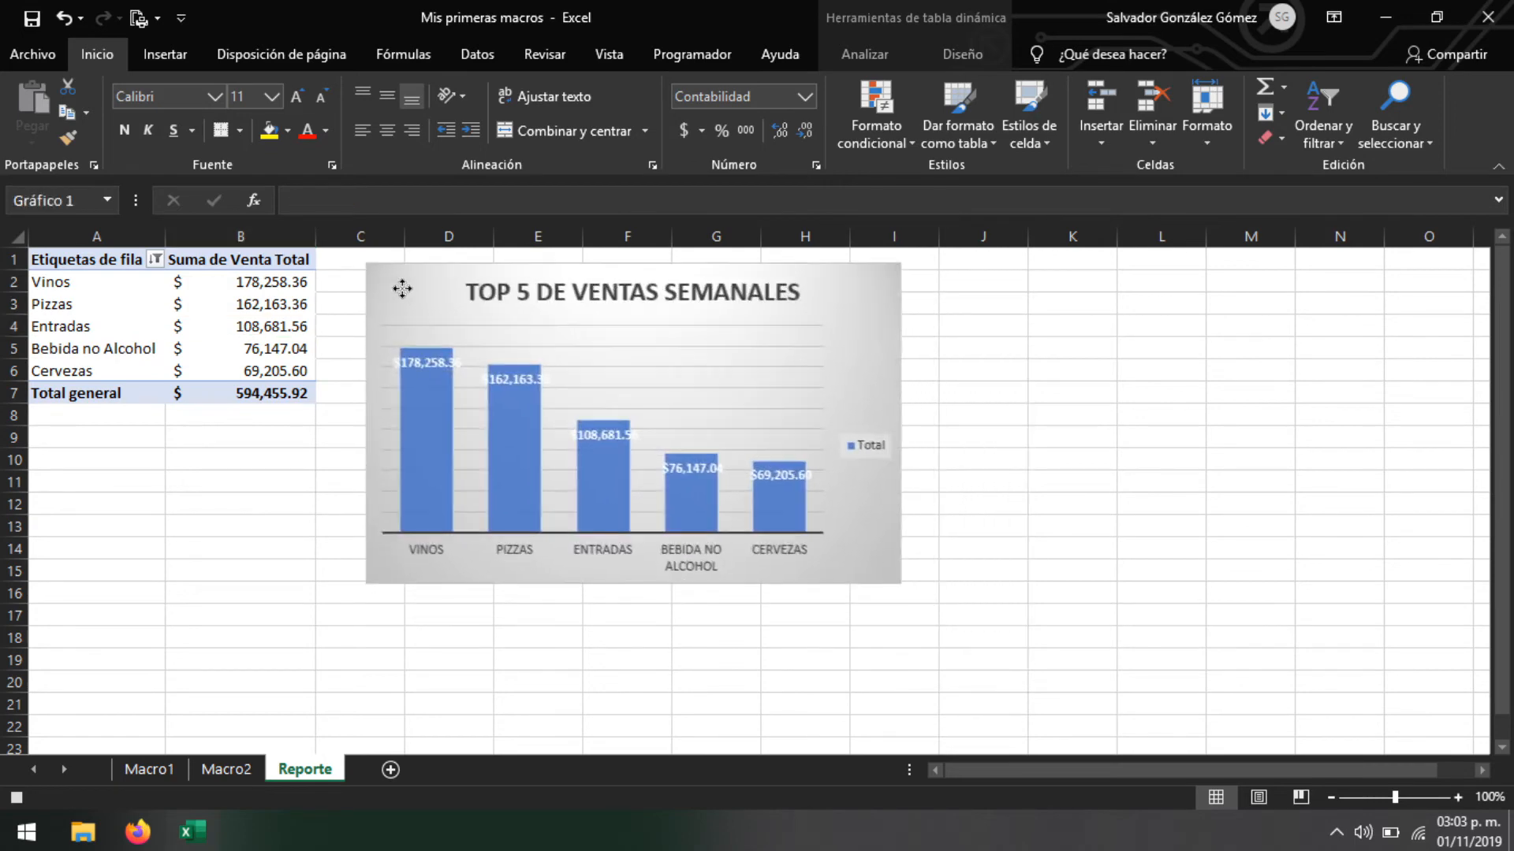
drag(894, 583, 1077, 703)
click(1150, 525)
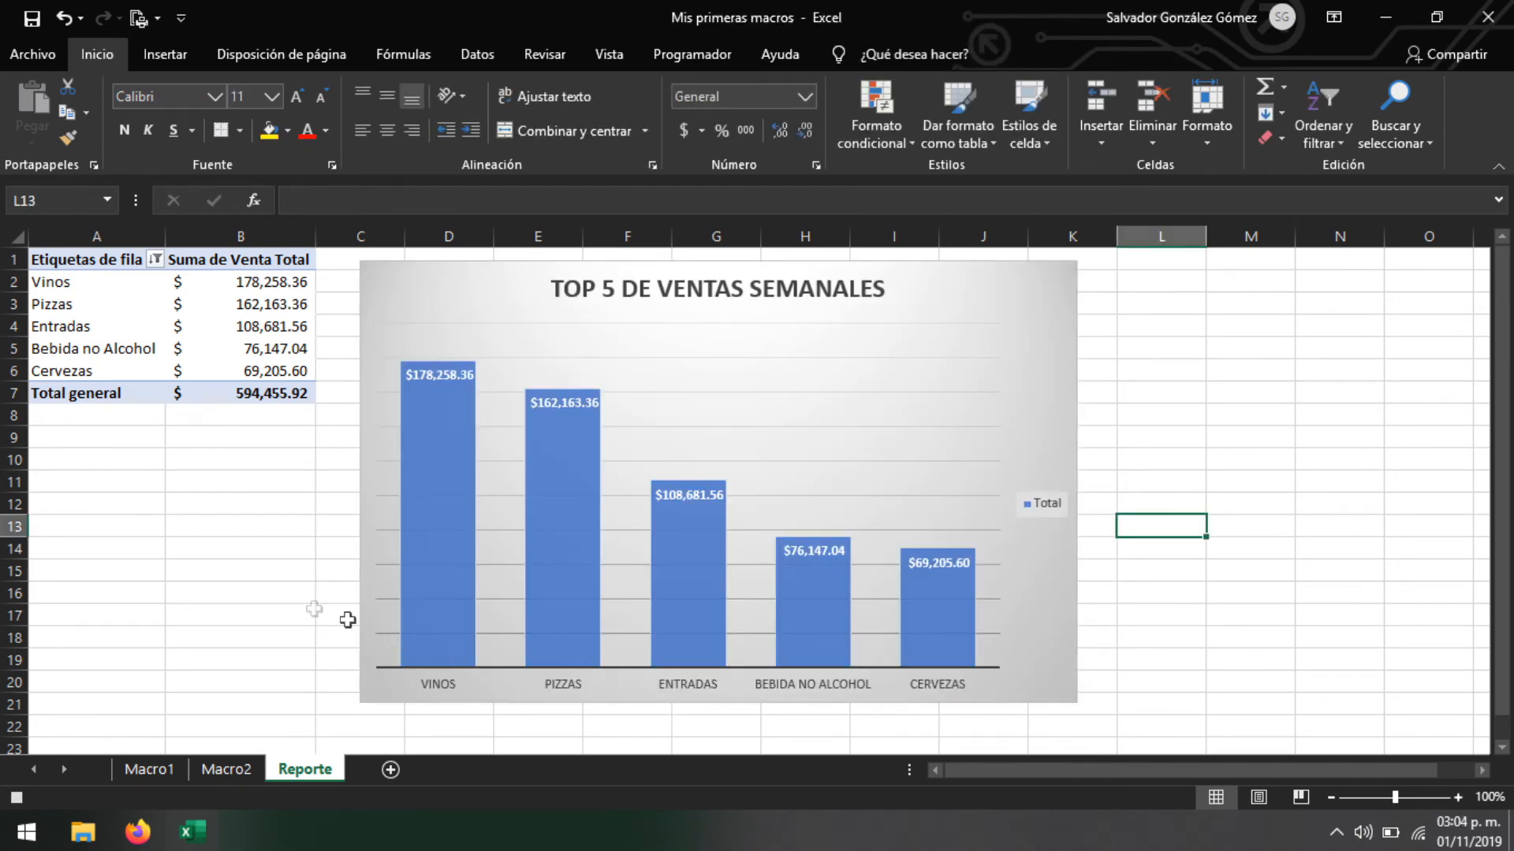
click(304, 571)
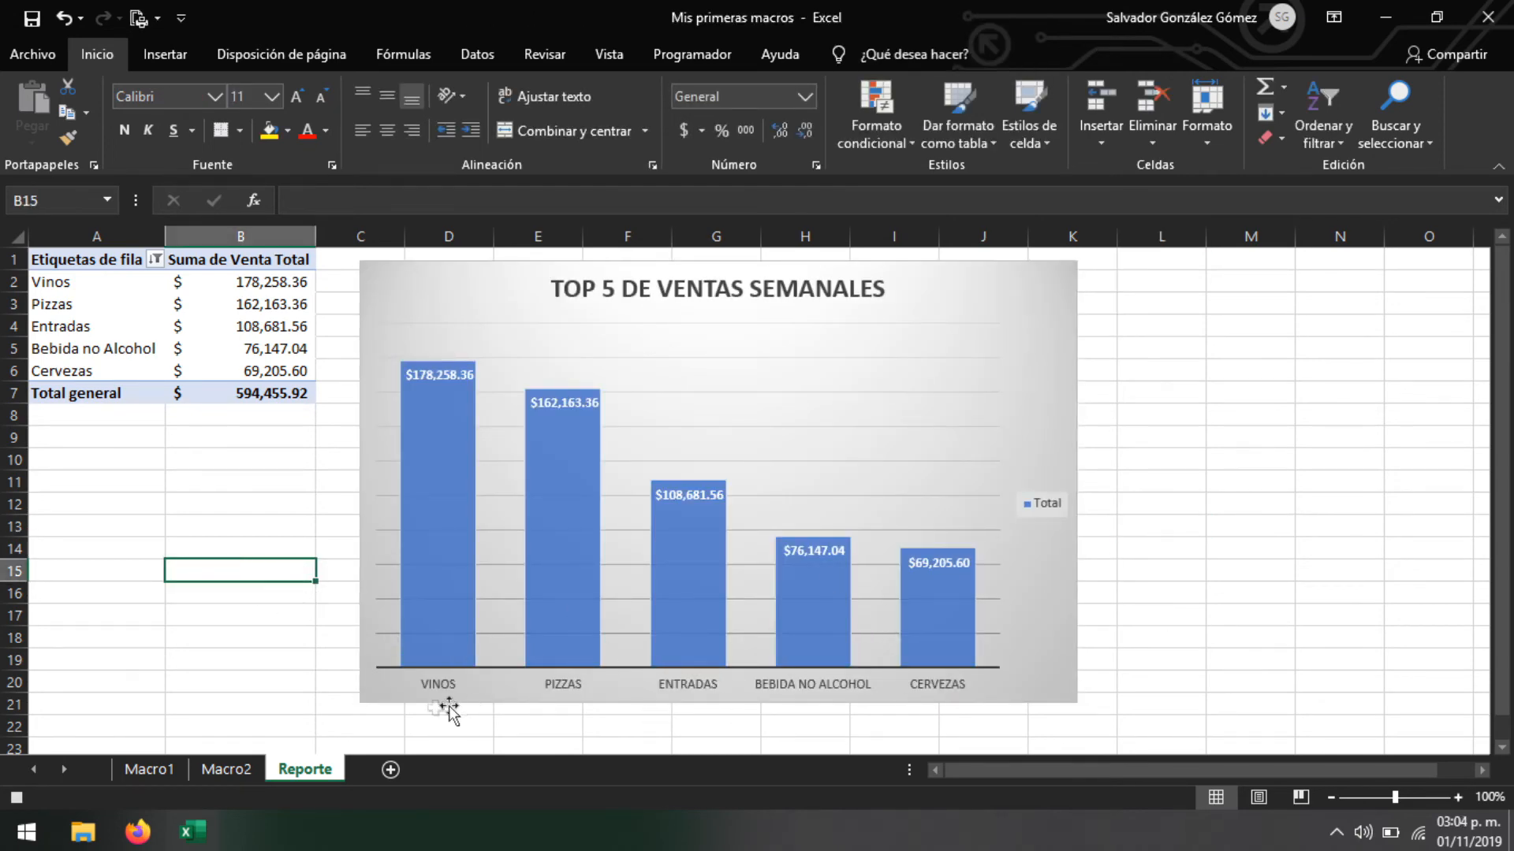
Examine the source table on the Macro2 sheet behind the report, down to the empty rows below its last record
click(227, 768)
click(304, 769)
click(226, 769)
click(293, 769)
click(243, 286)
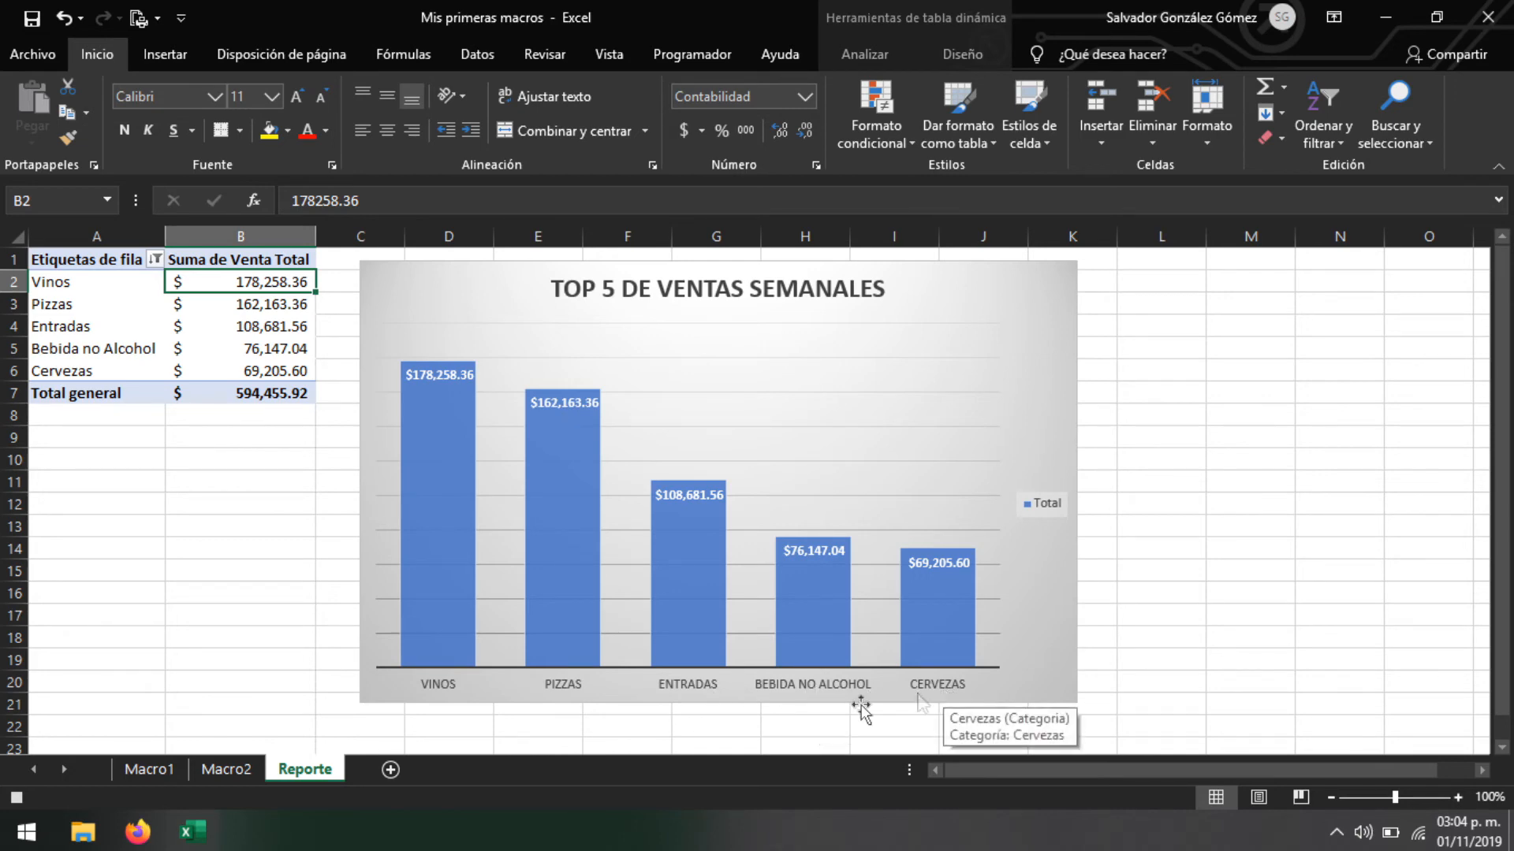
click(226, 769)
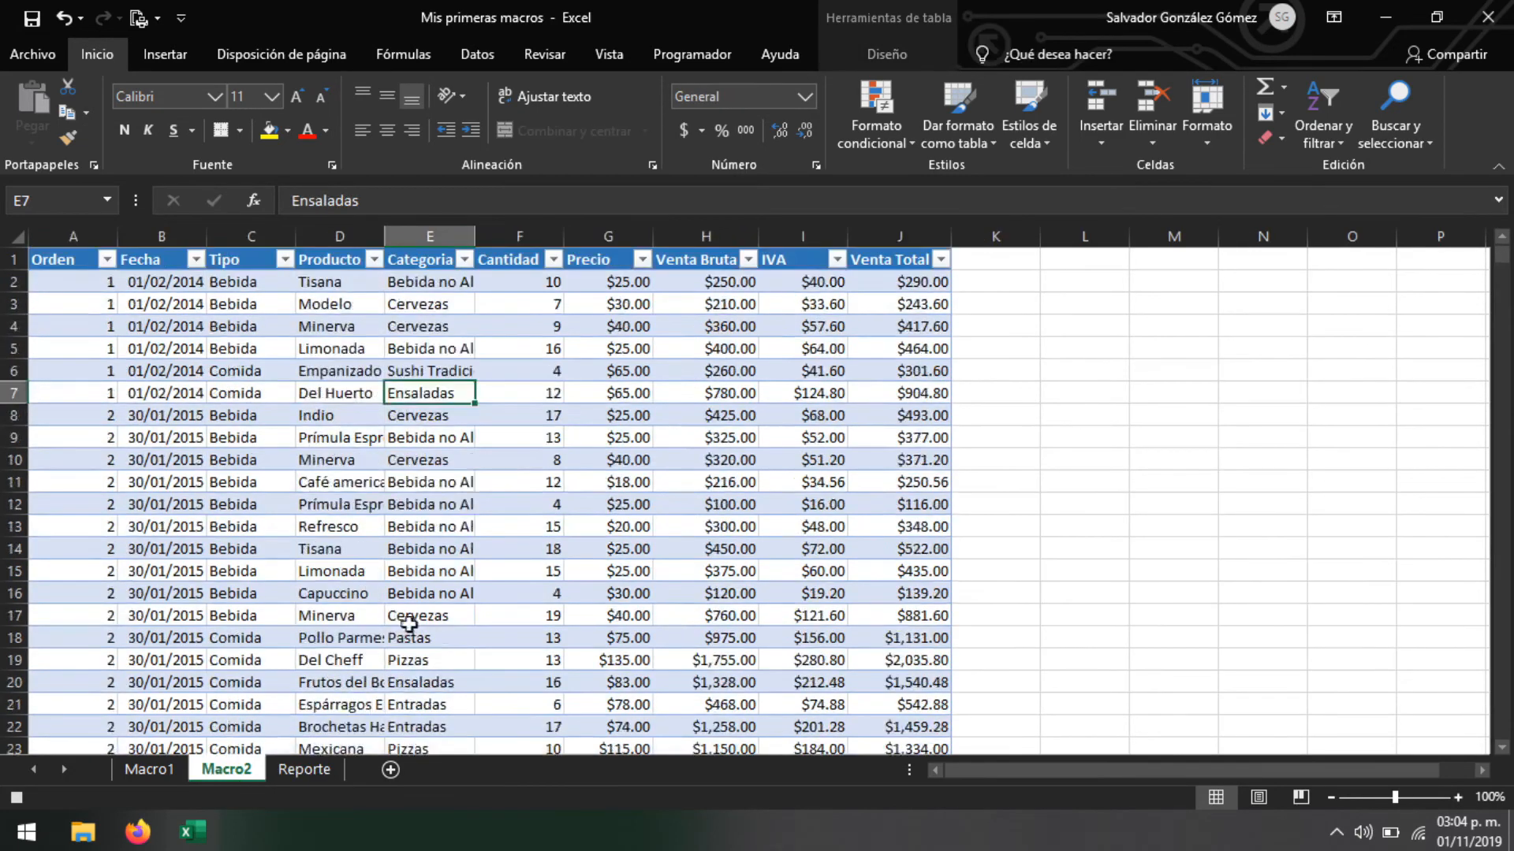
drag(1500, 266, 1502, 657)
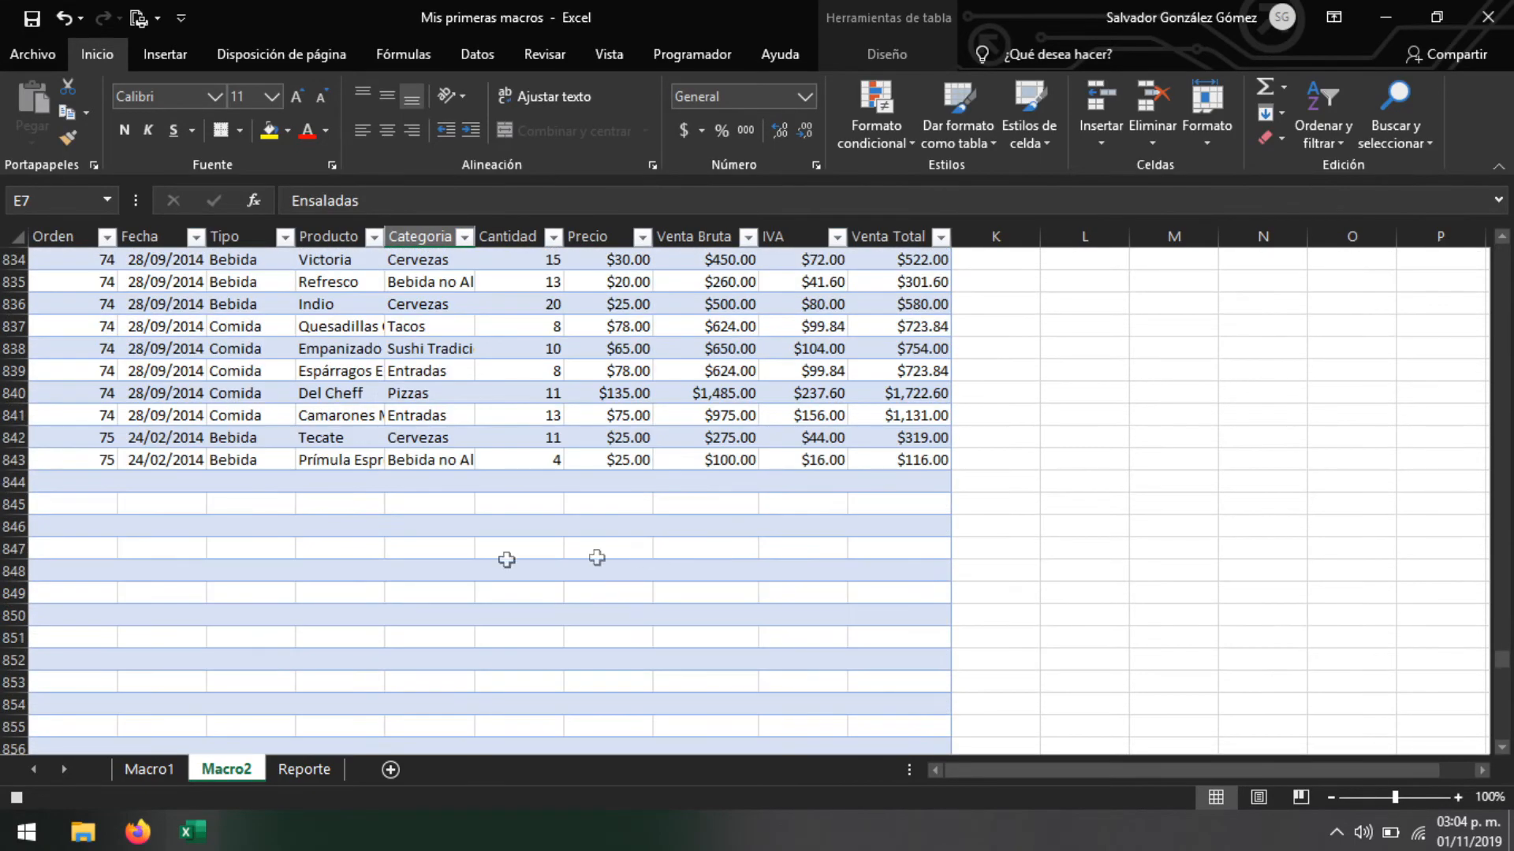
scroll(473, 550, up, 1)
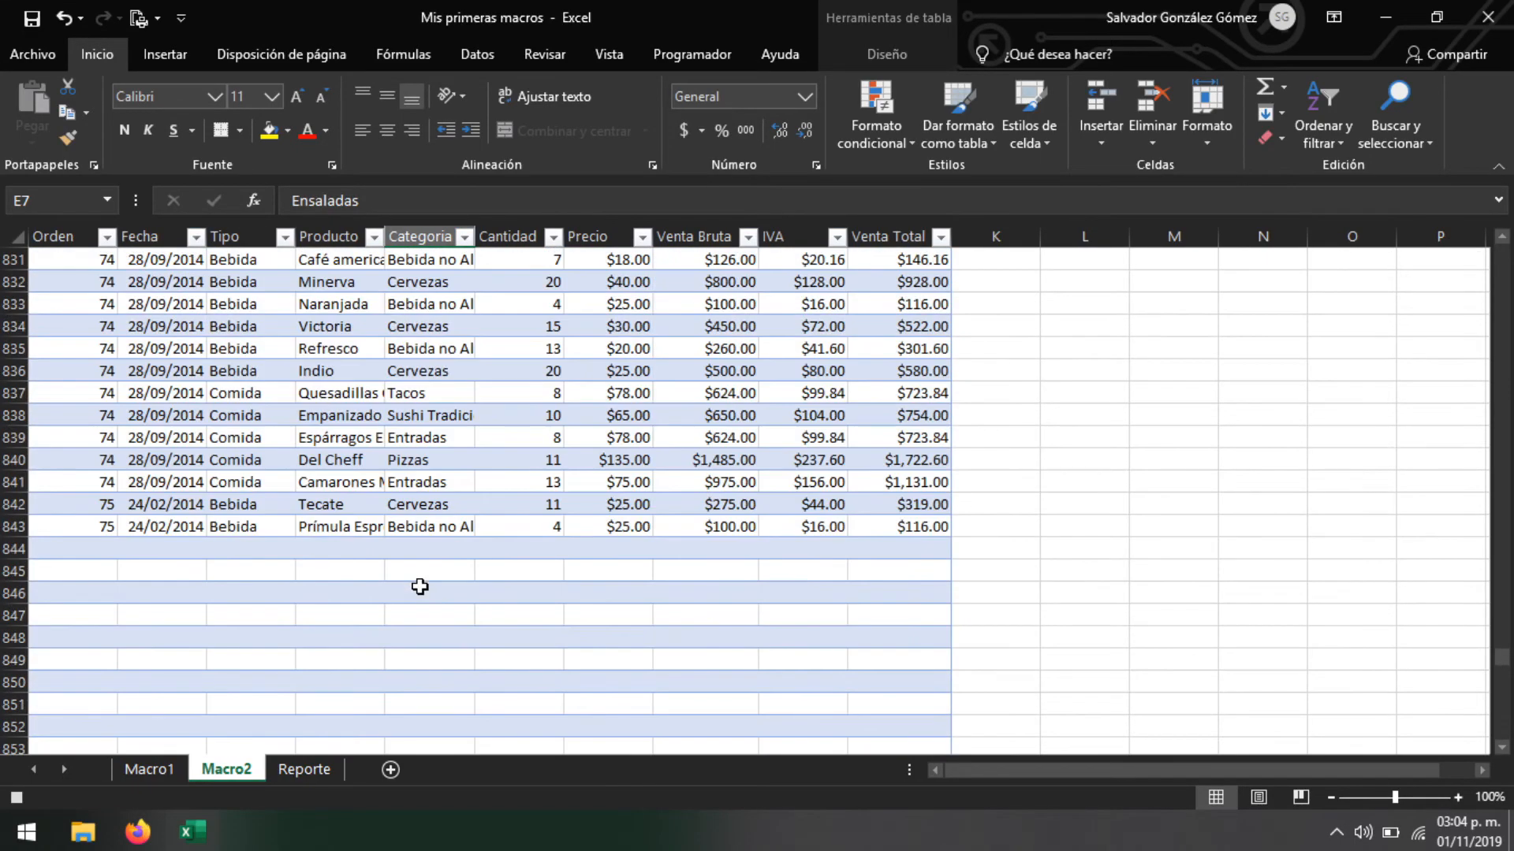
click(30, 312)
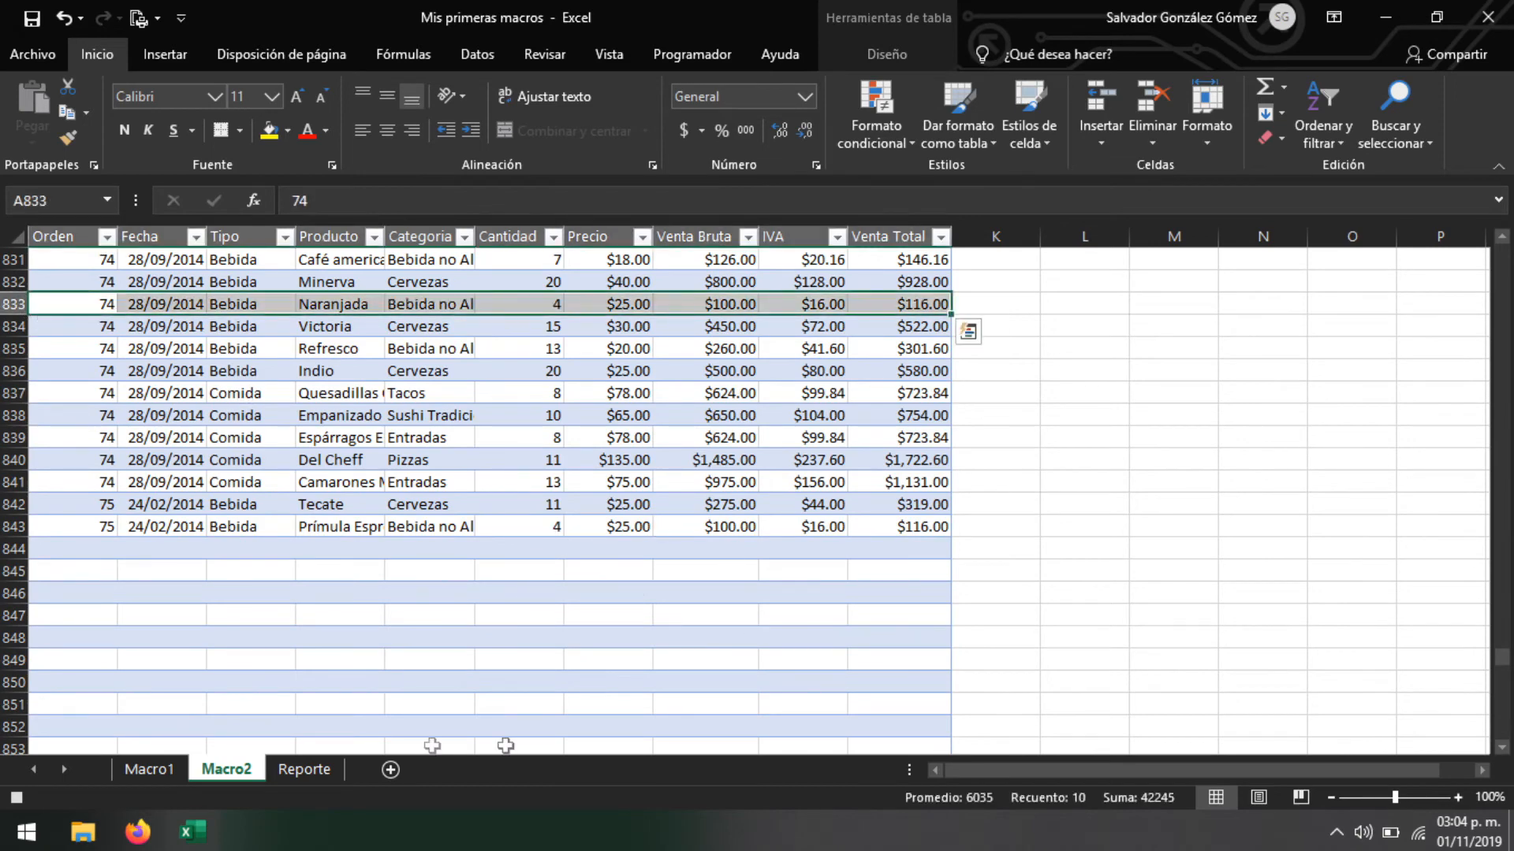
scroll(369, 654, down, 5)
scroll(638, 635, down, 16)
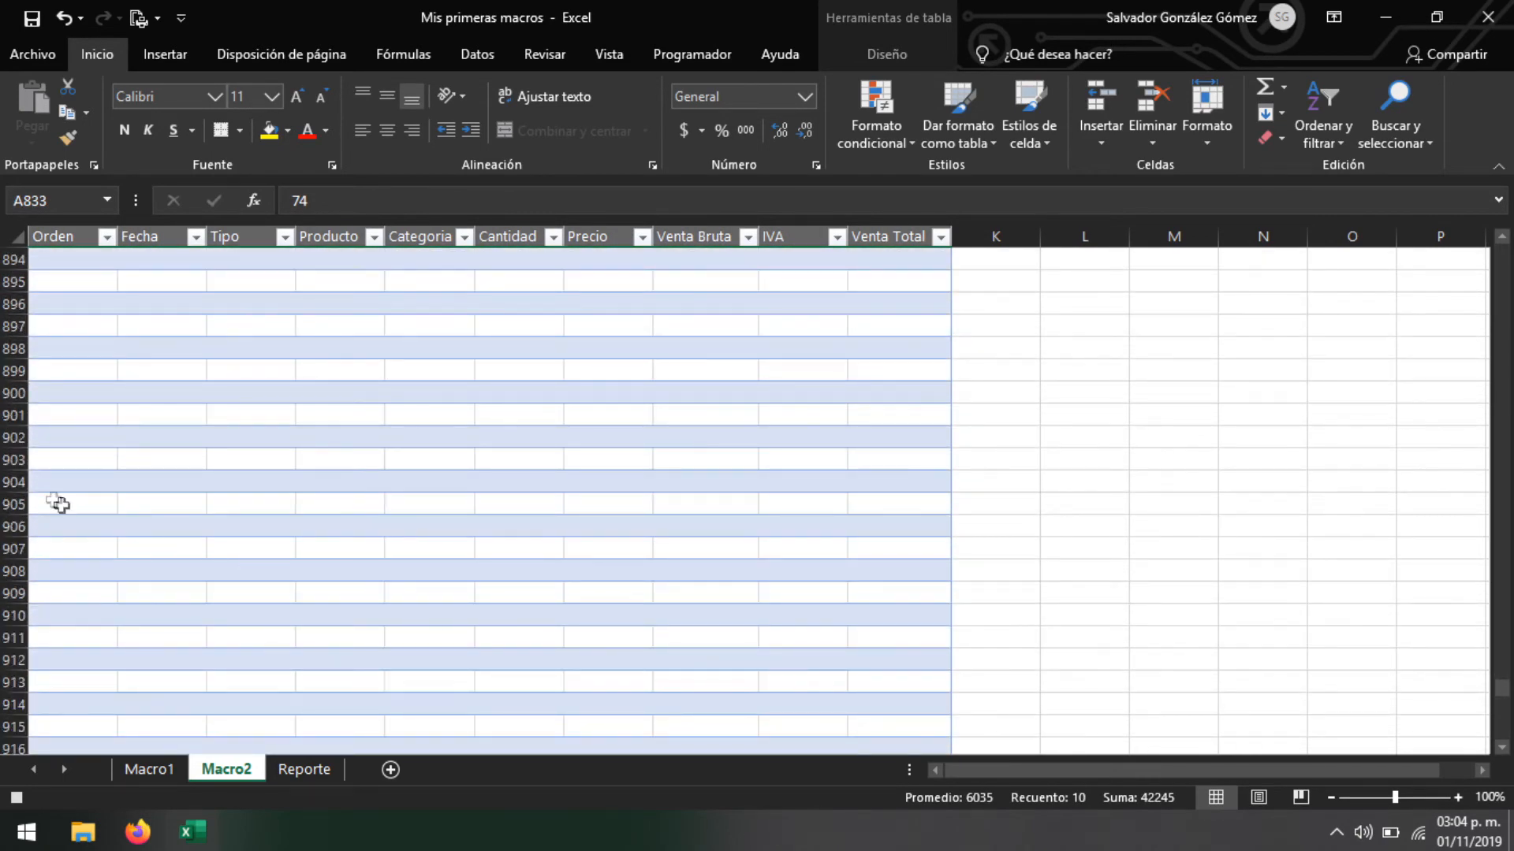
click(15, 482)
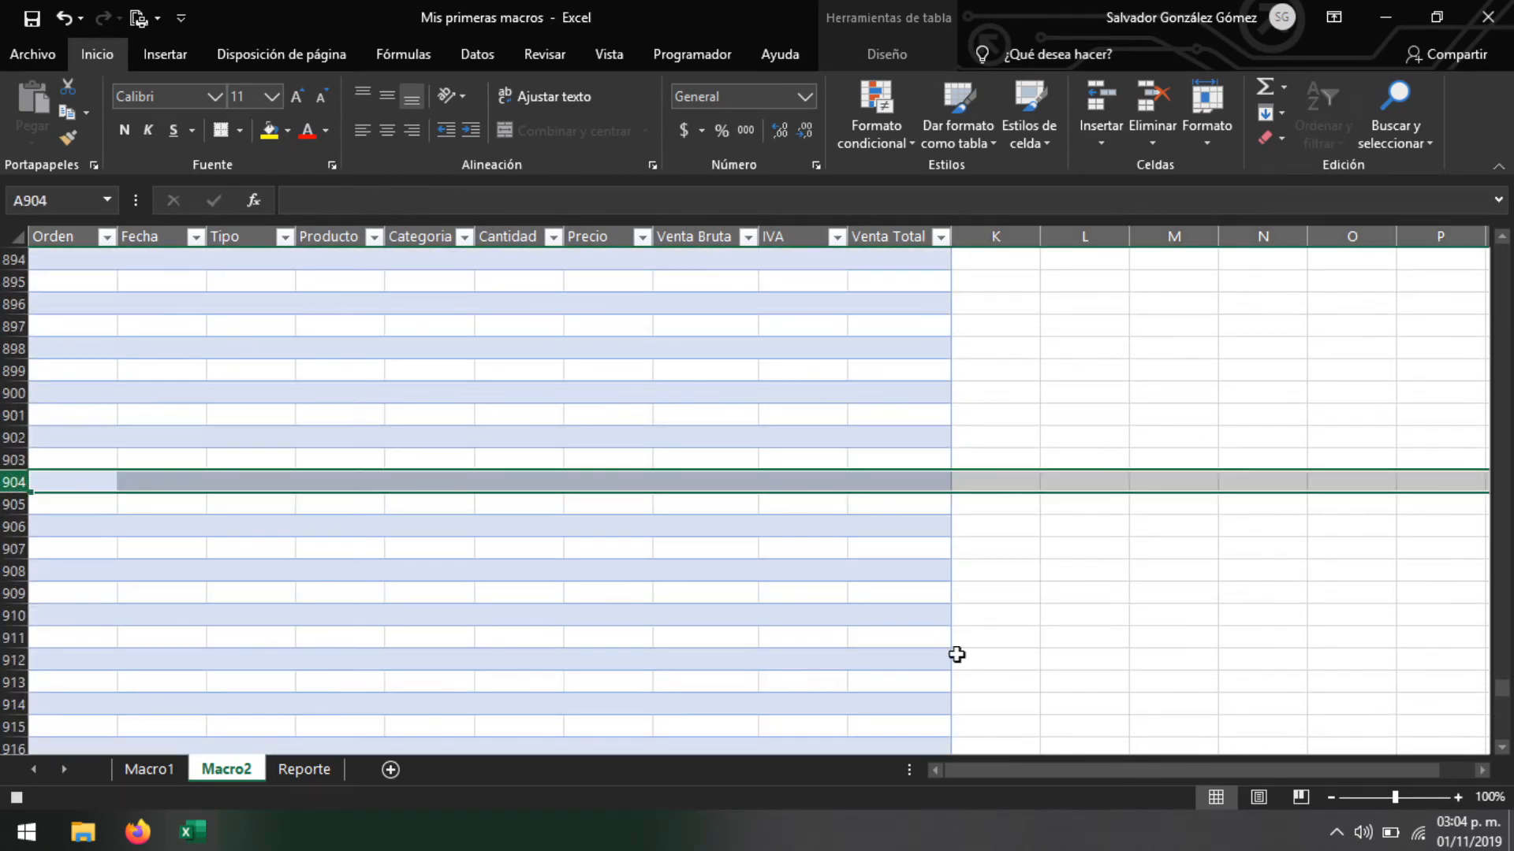
click(732, 613)
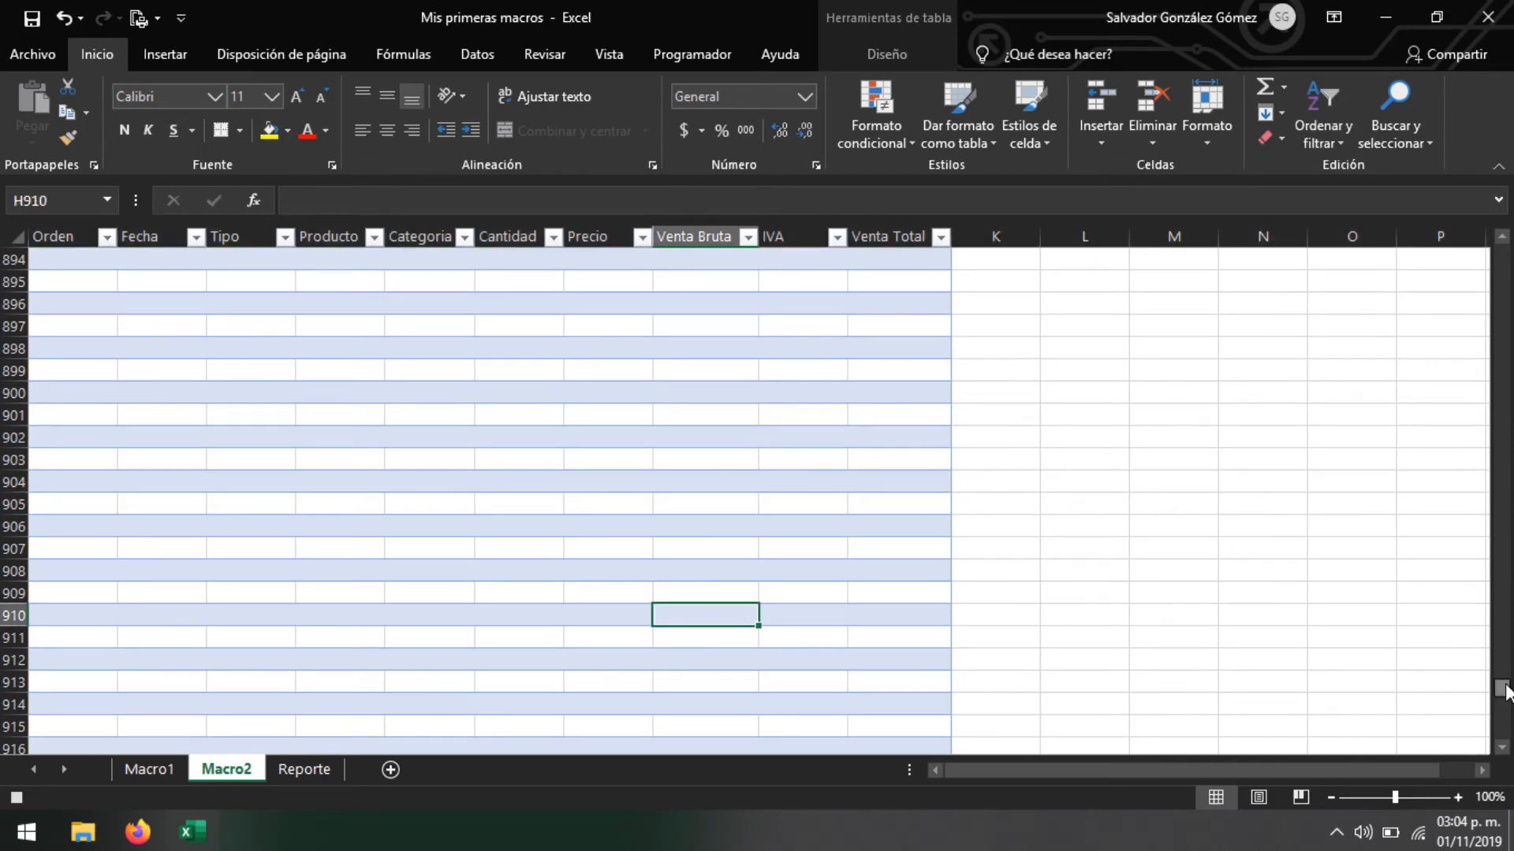
Select cell E6 in the Macro2 table, return to the Reporte sheet and stop recording the macro
drag(1505, 690, 1504, 200)
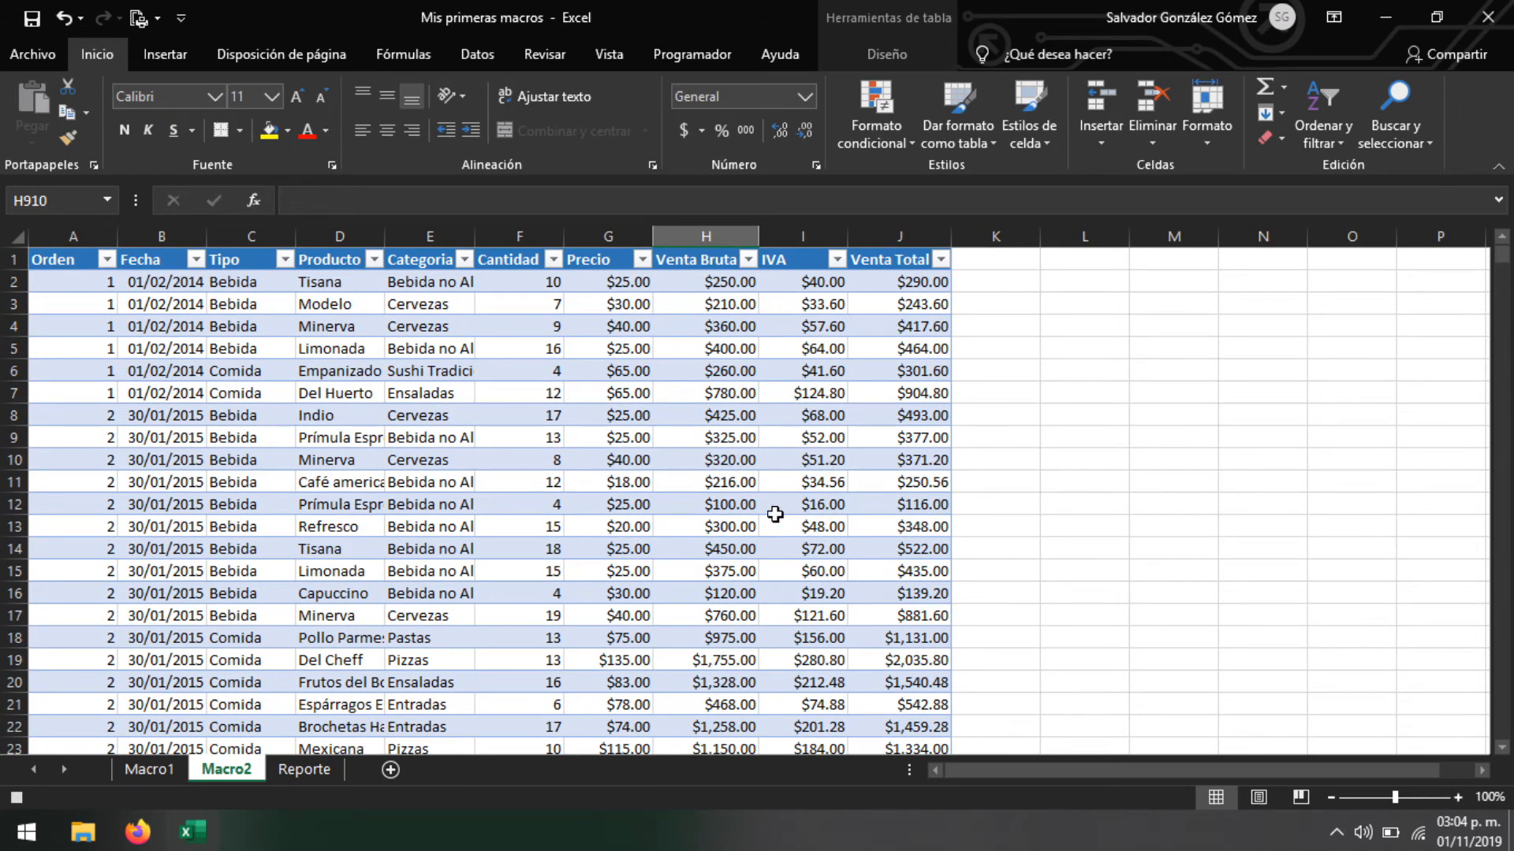
scroll(643, 520, down, 3)
scroll(637, 517, up, 3)
click(418, 372)
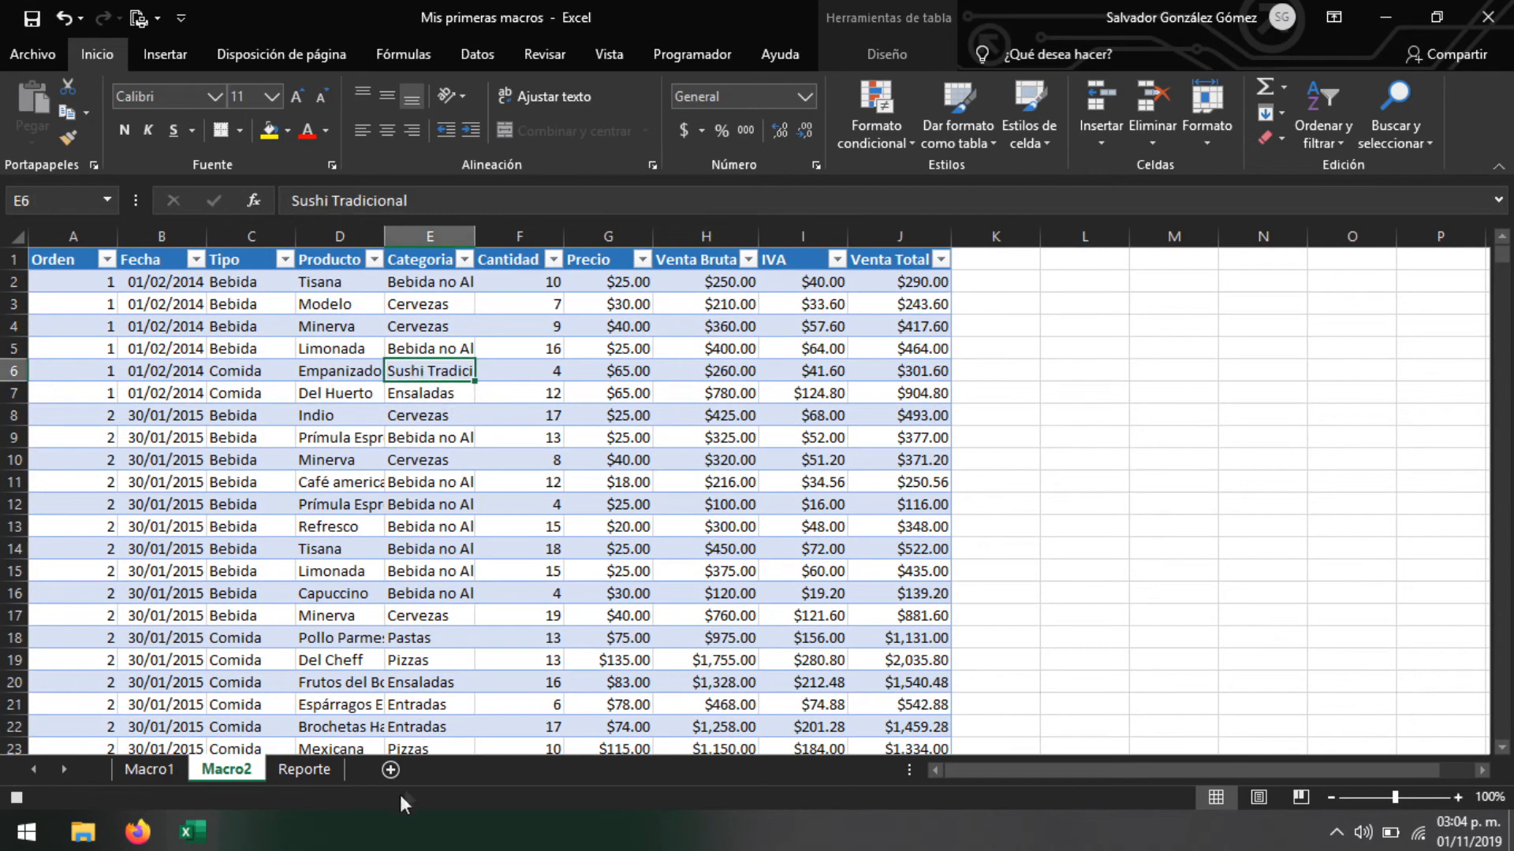
click(305, 770)
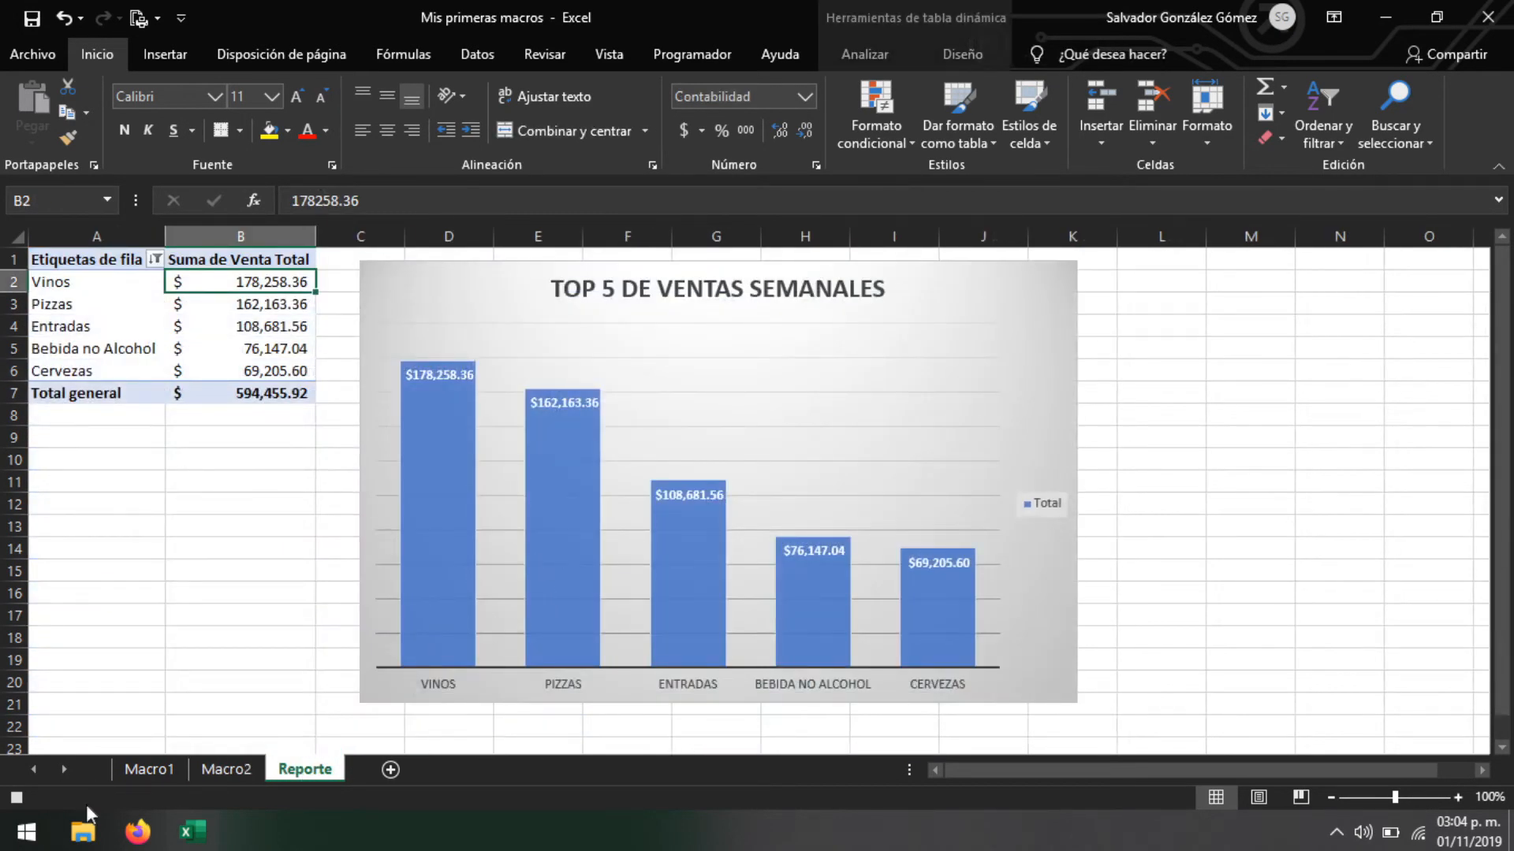
click(19, 798)
Check the list of macros recorded in the open workbooks and close it without running any
click(693, 53)
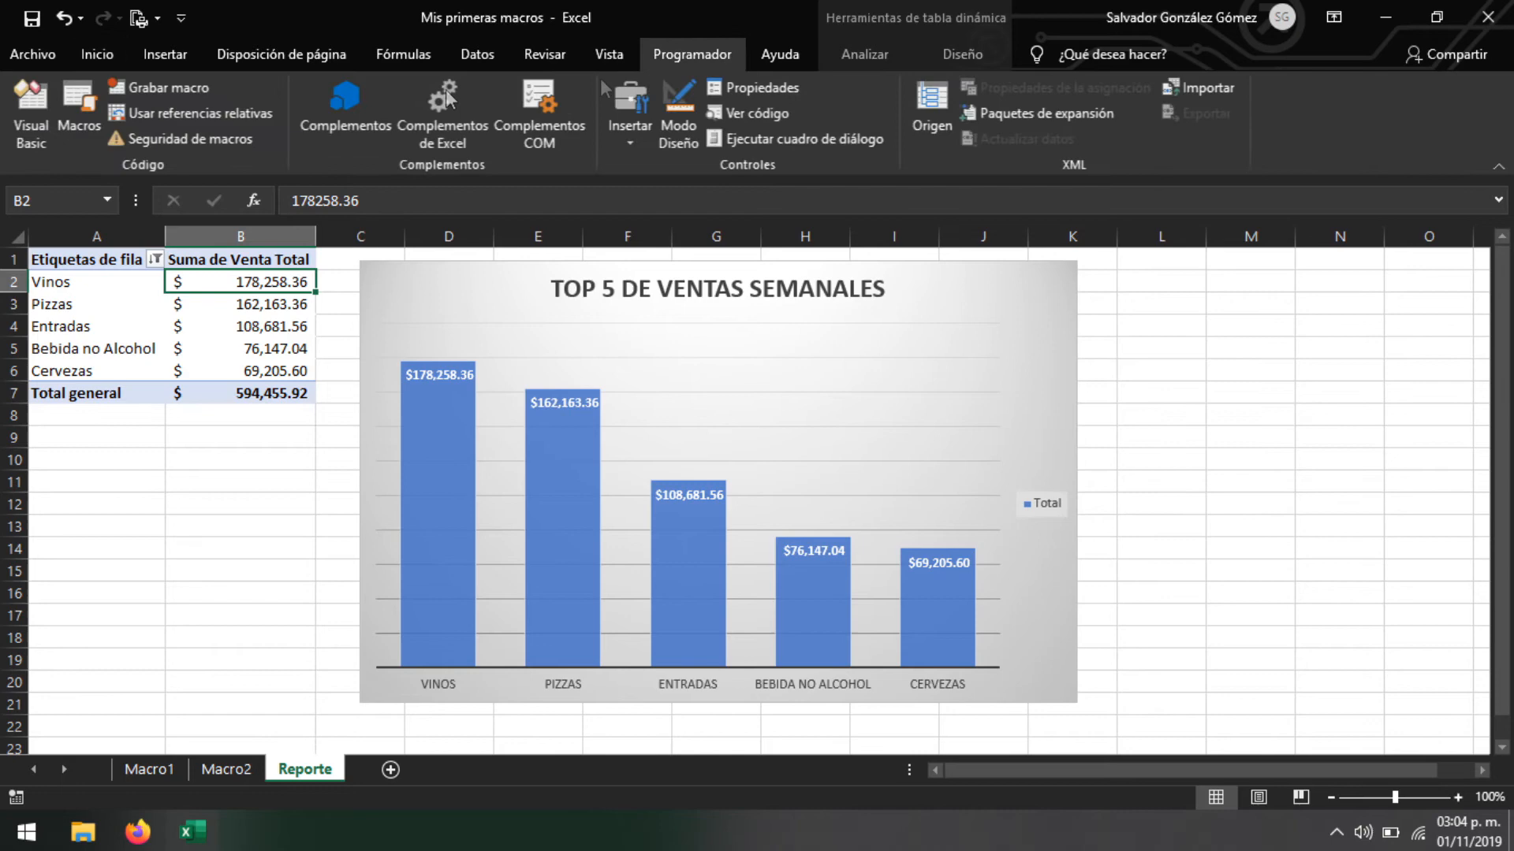
click(79, 110)
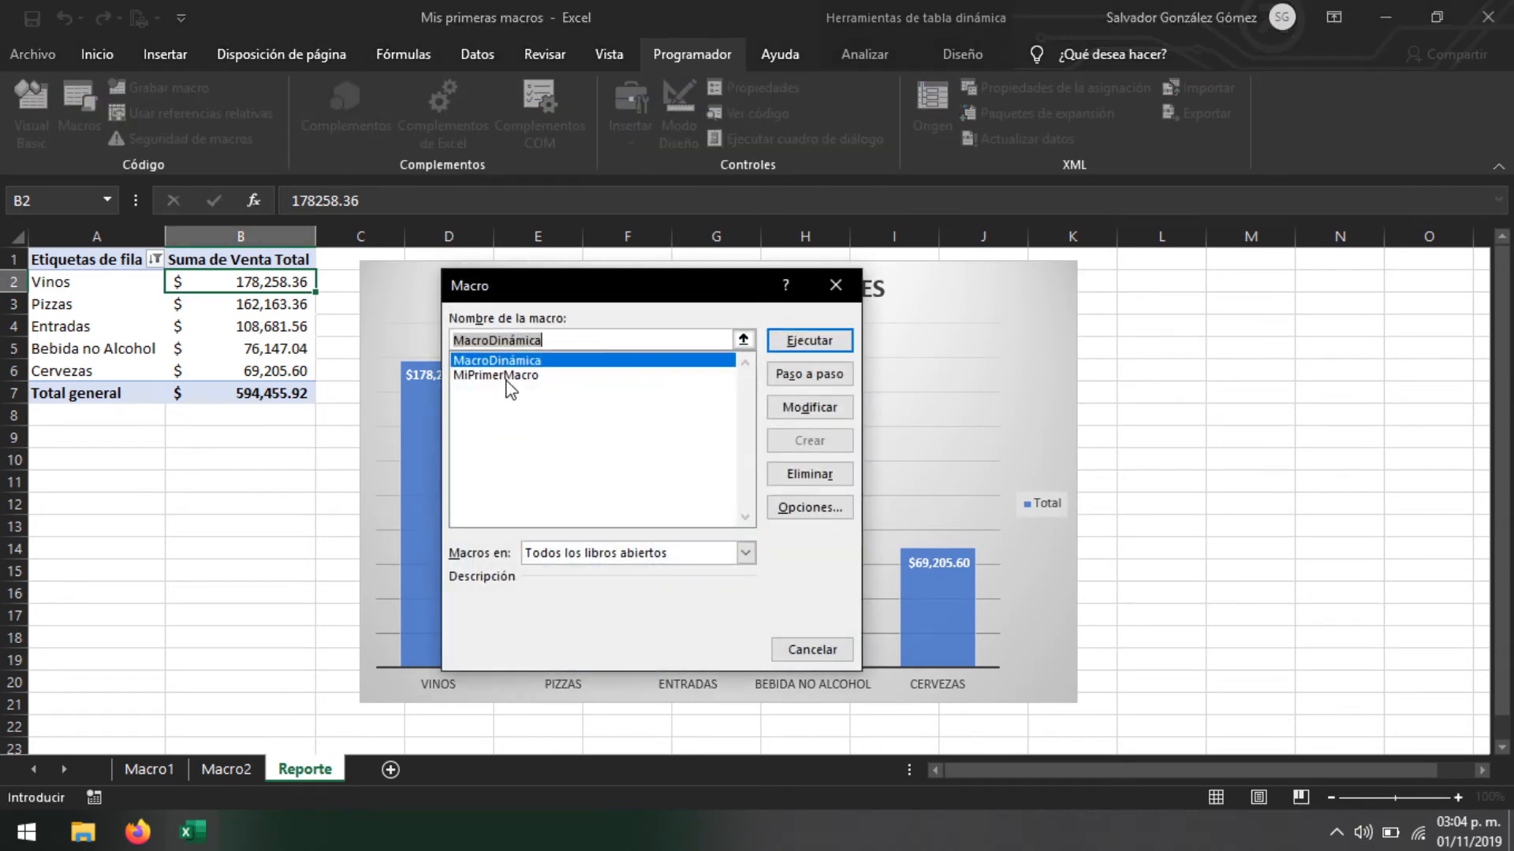
click(836, 285)
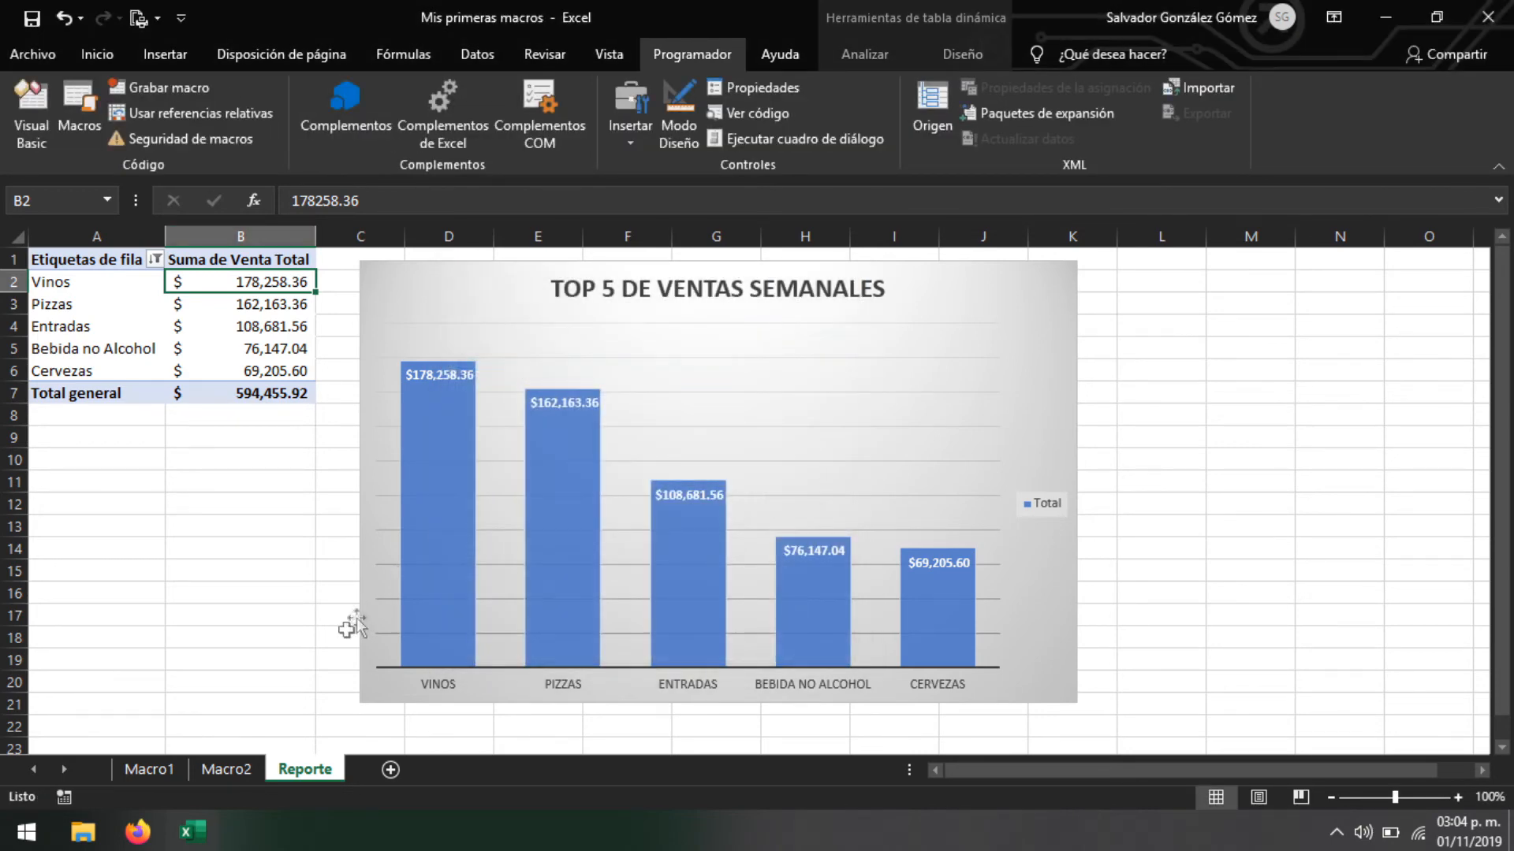
Delete the Reporte sheet with its pivot table and chart permanently
right_click(329, 766)
click(398, 531)
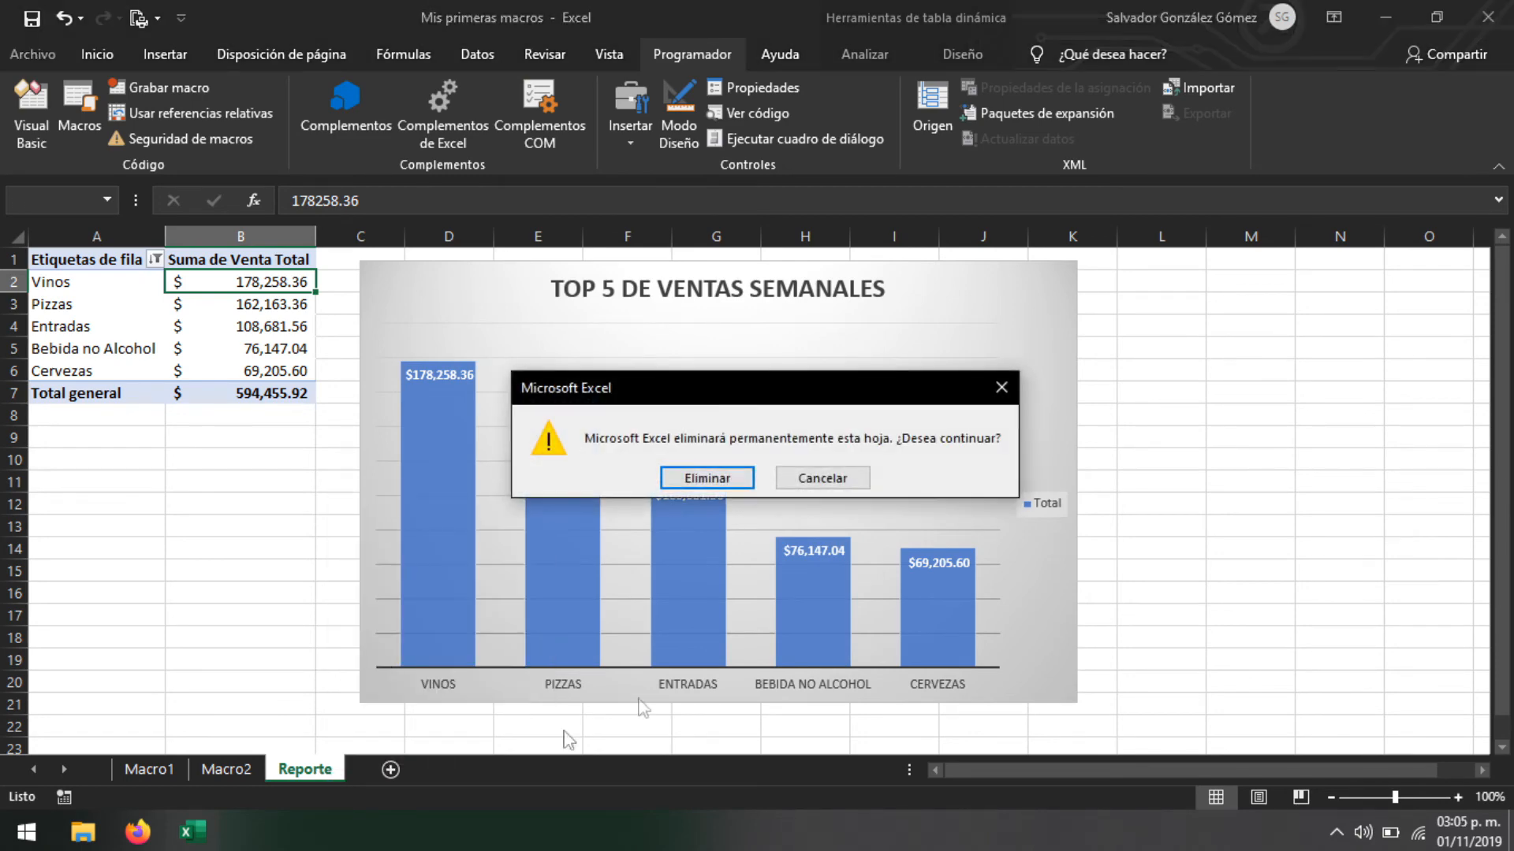
click(706, 482)
Add a new blank sheet after Macro2 and name it Reporte
click(310, 770)
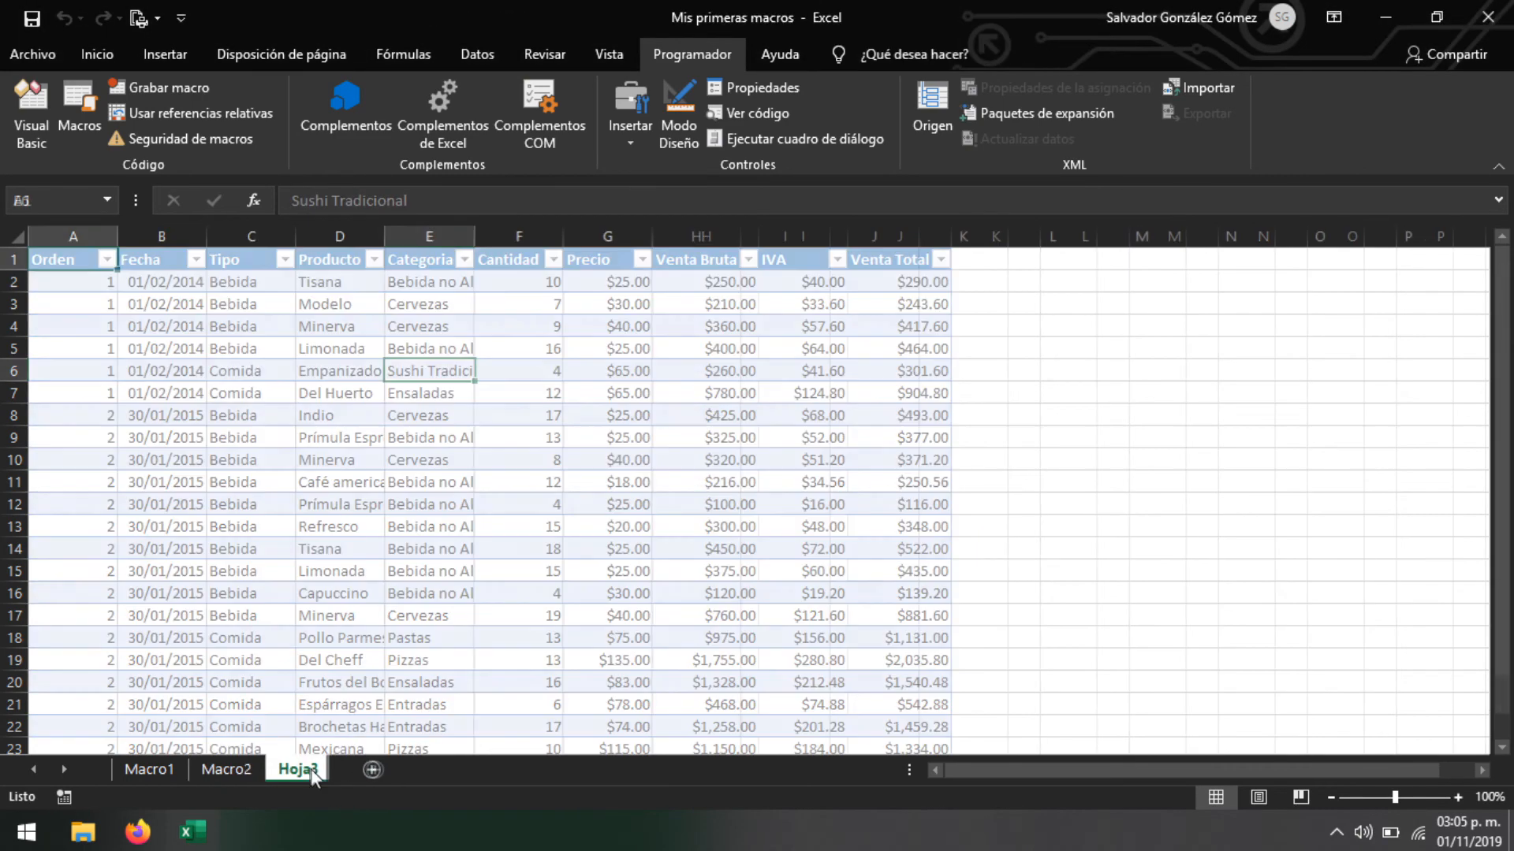
double_click(306, 770)
text(R)
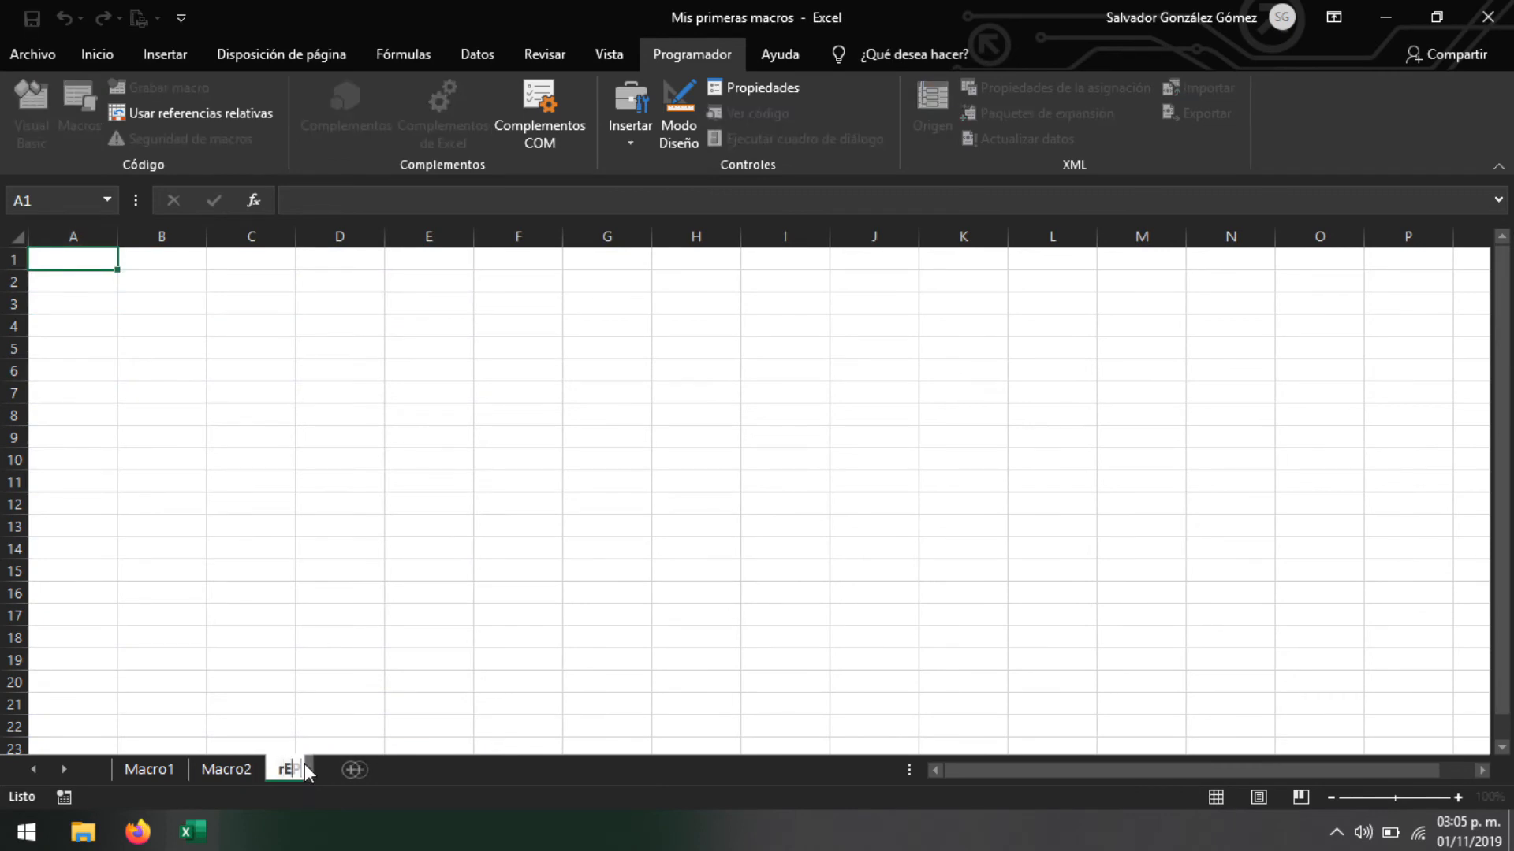
text(eporte)
key(Return)
Draw a form-control button beside the Macro2 table, spanning about columns L to O and rows 2 to 6, and assign MacroDinámica to it
click(248, 762)
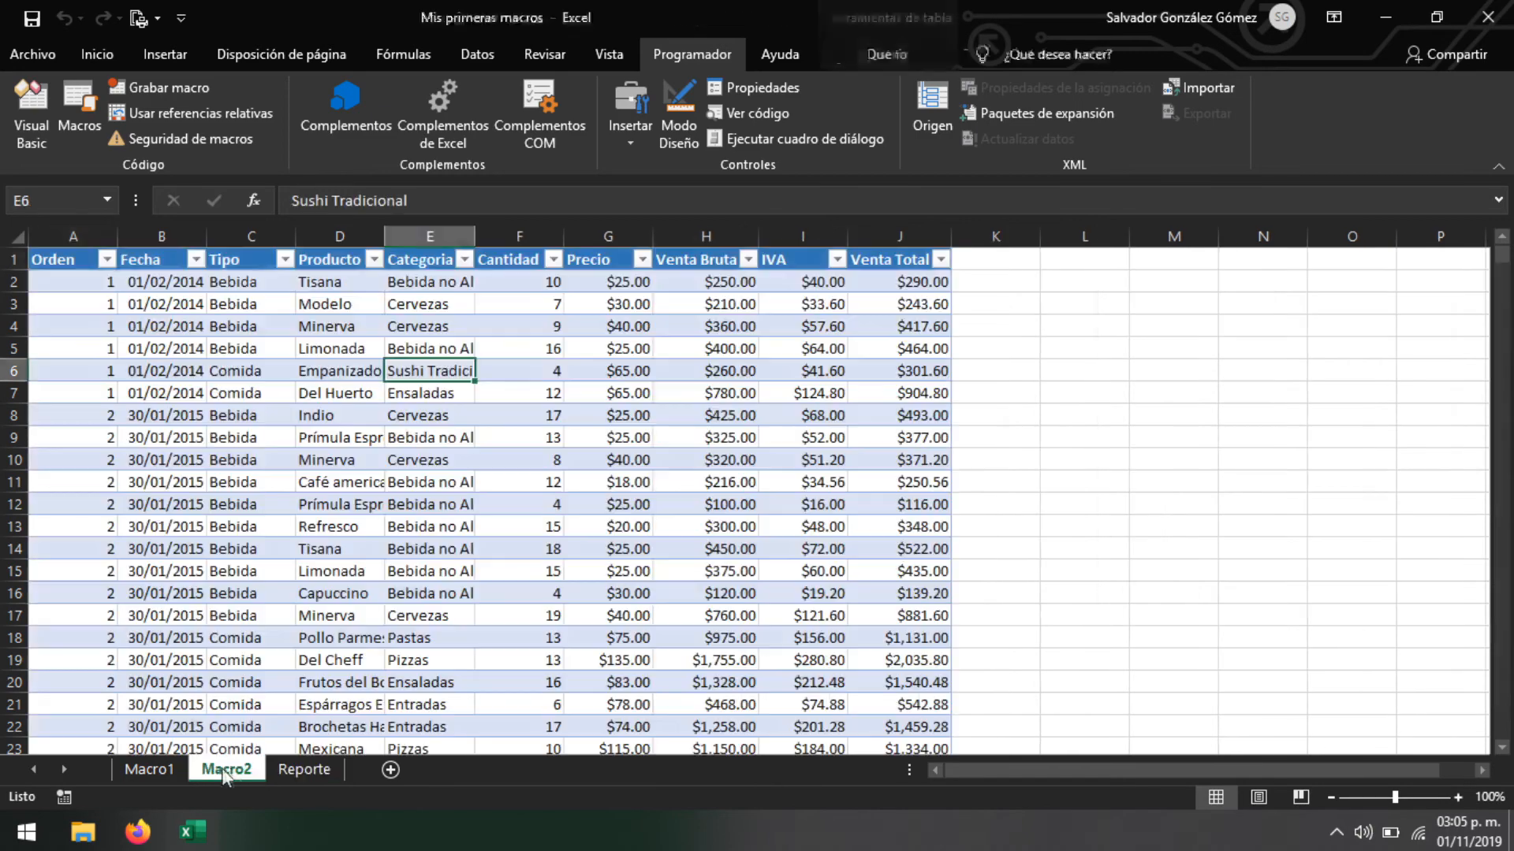
click(1100, 303)
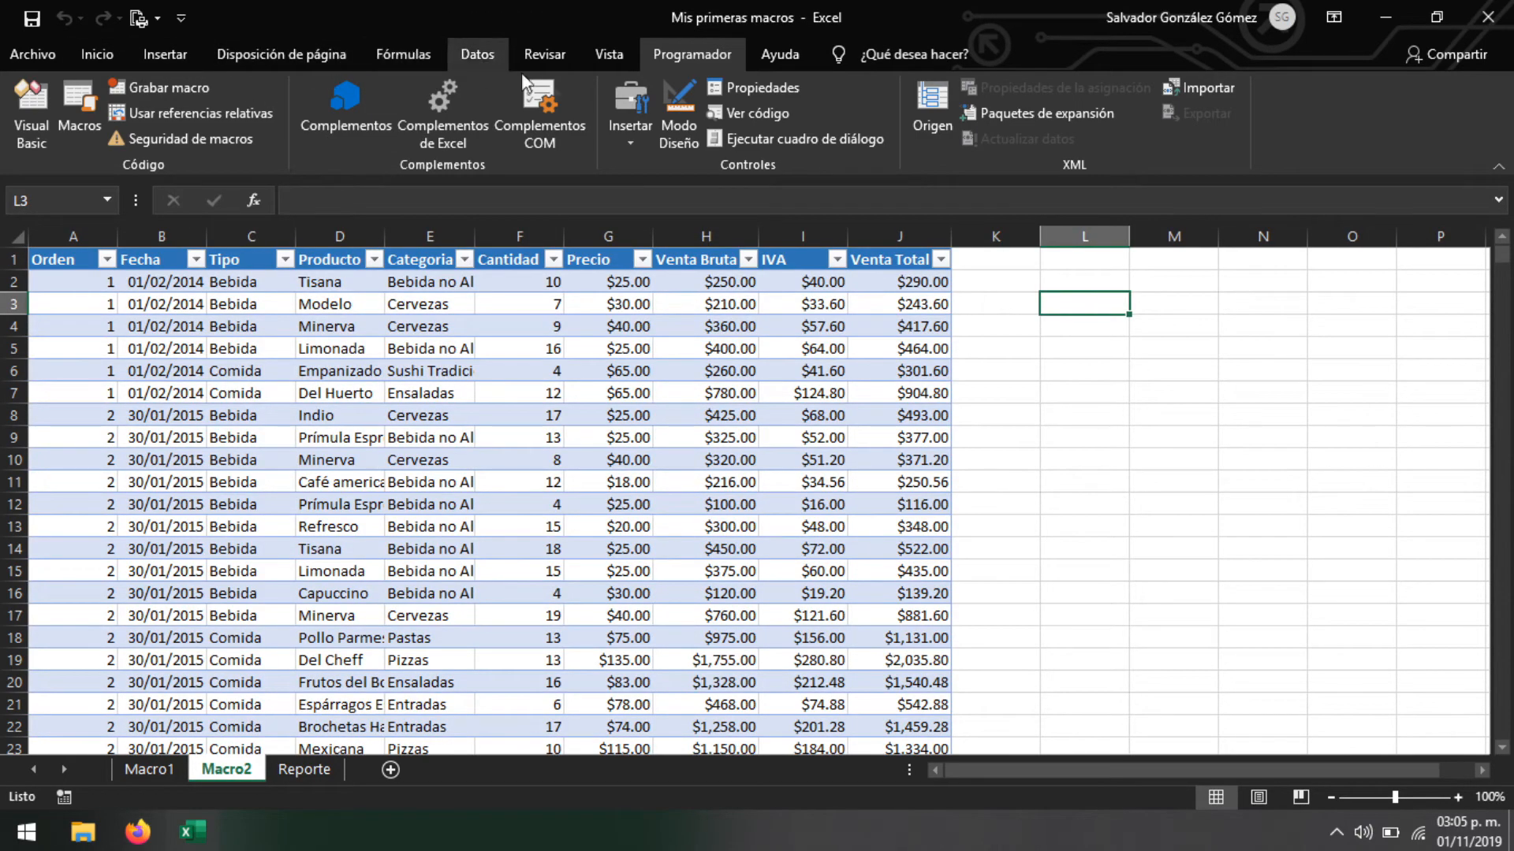
click(611, 130)
click(621, 190)
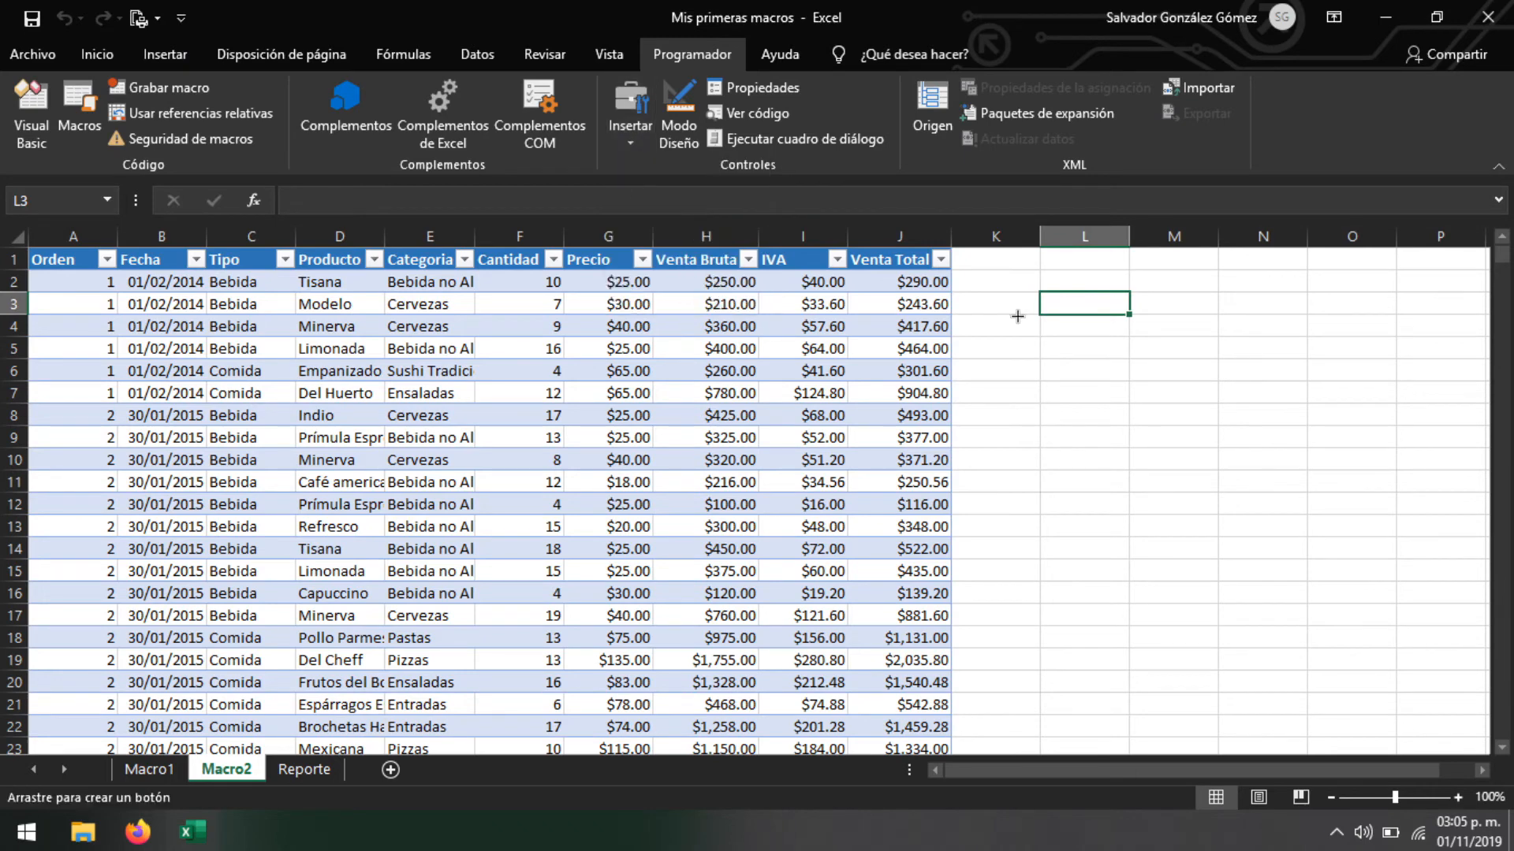
drag(1038, 279, 1349, 374)
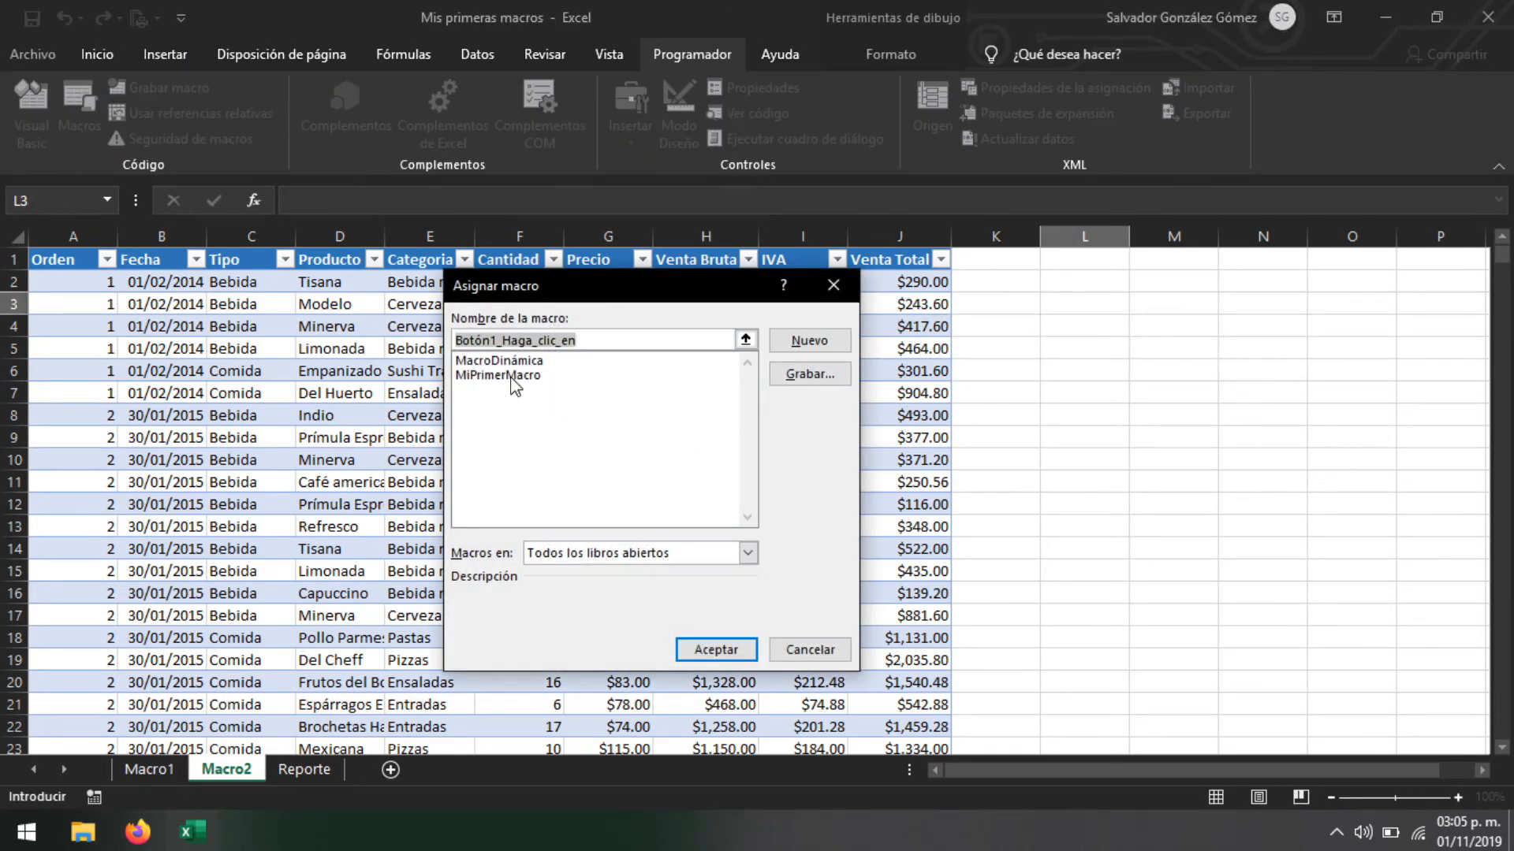
click(501, 361)
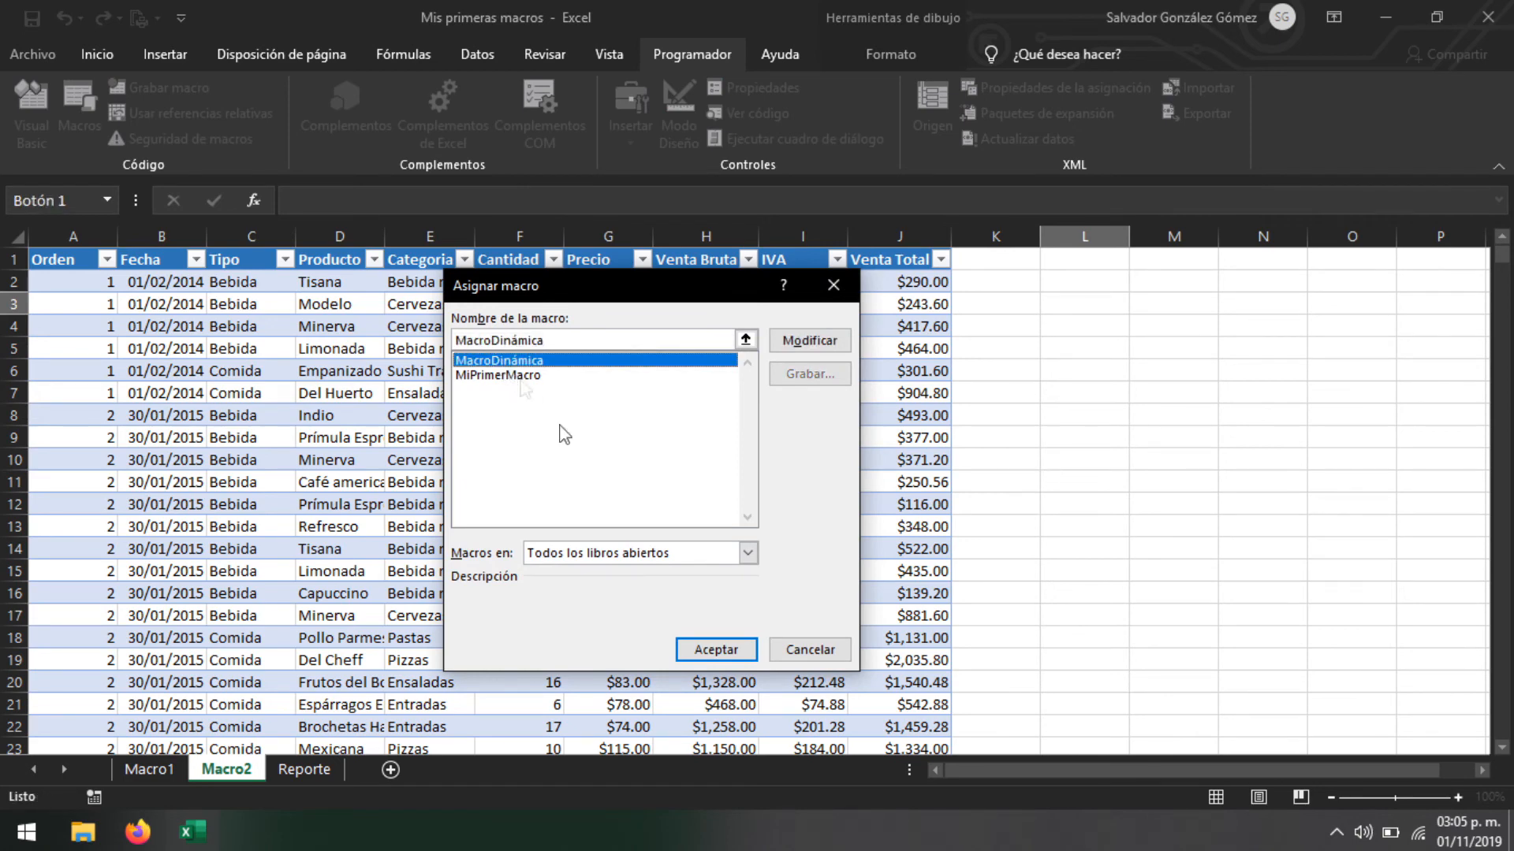
click(715, 650)
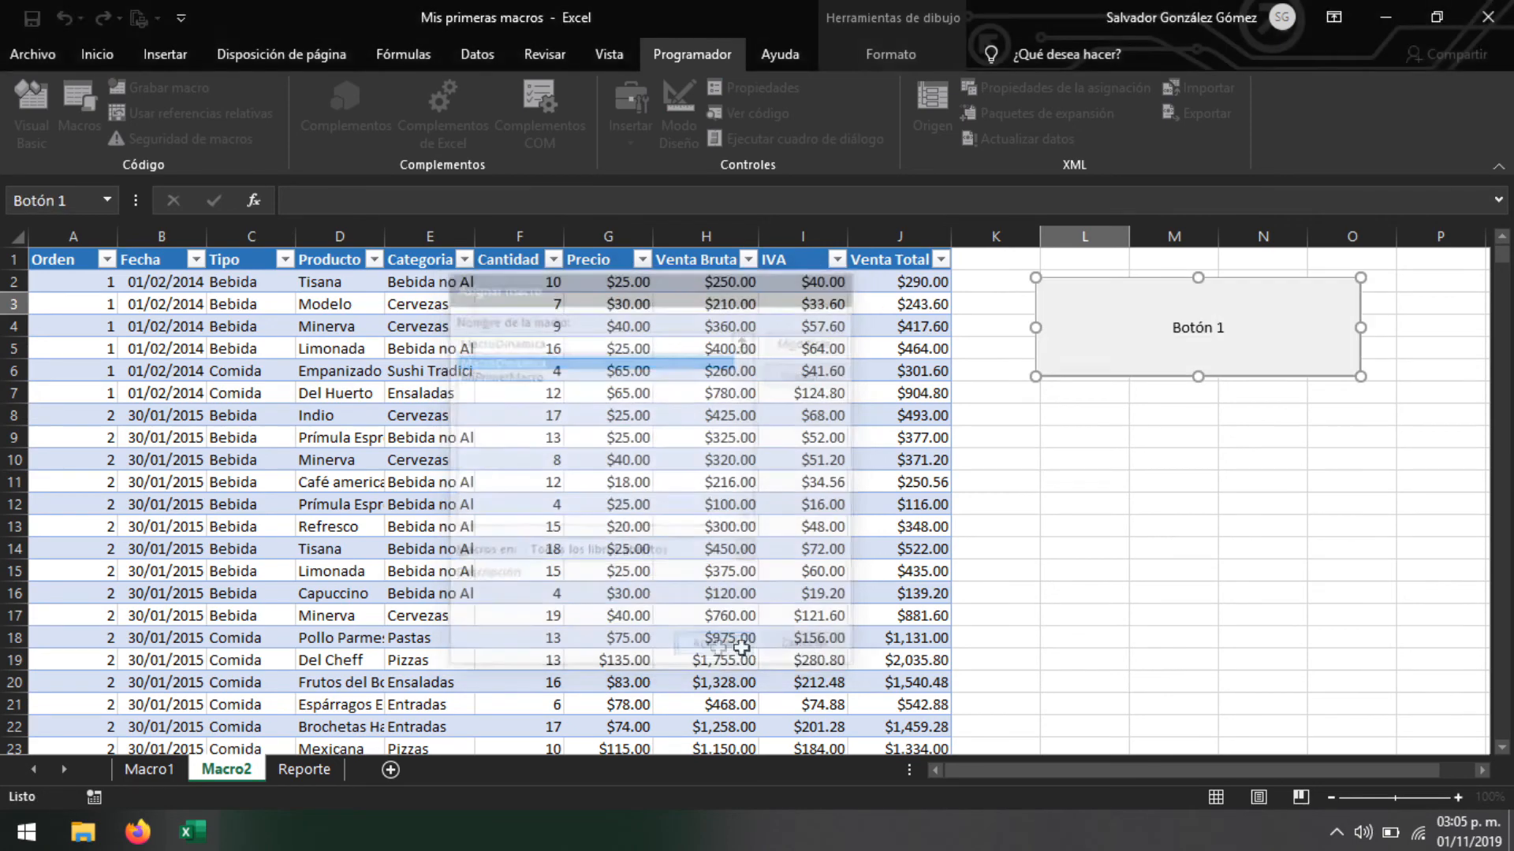
Change the new button's caption to MACRO DINAMICA
click(1224, 327)
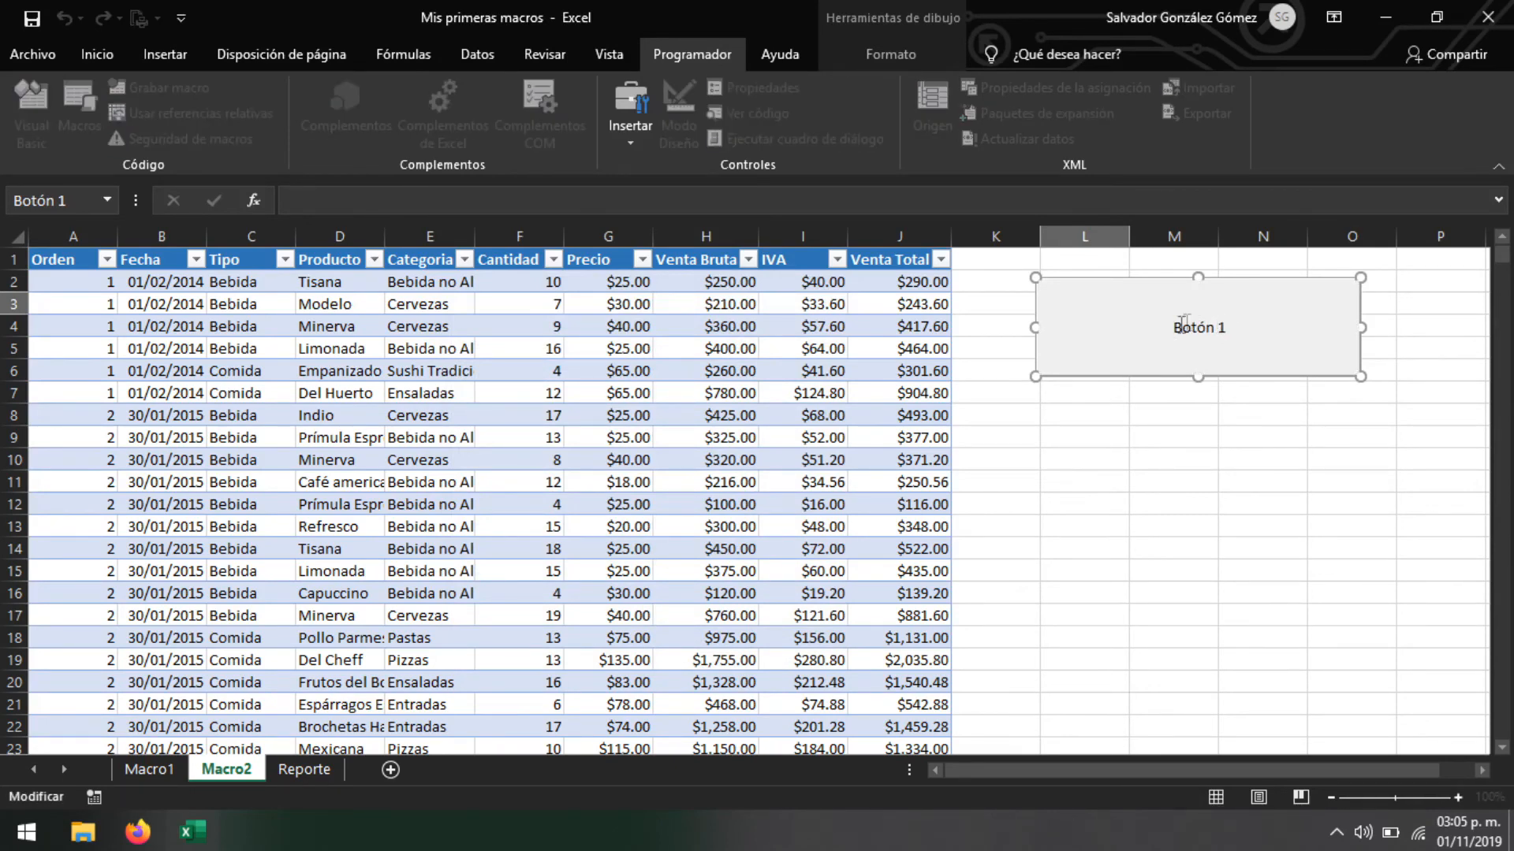
key(shift+Right)
key(shift+Right)
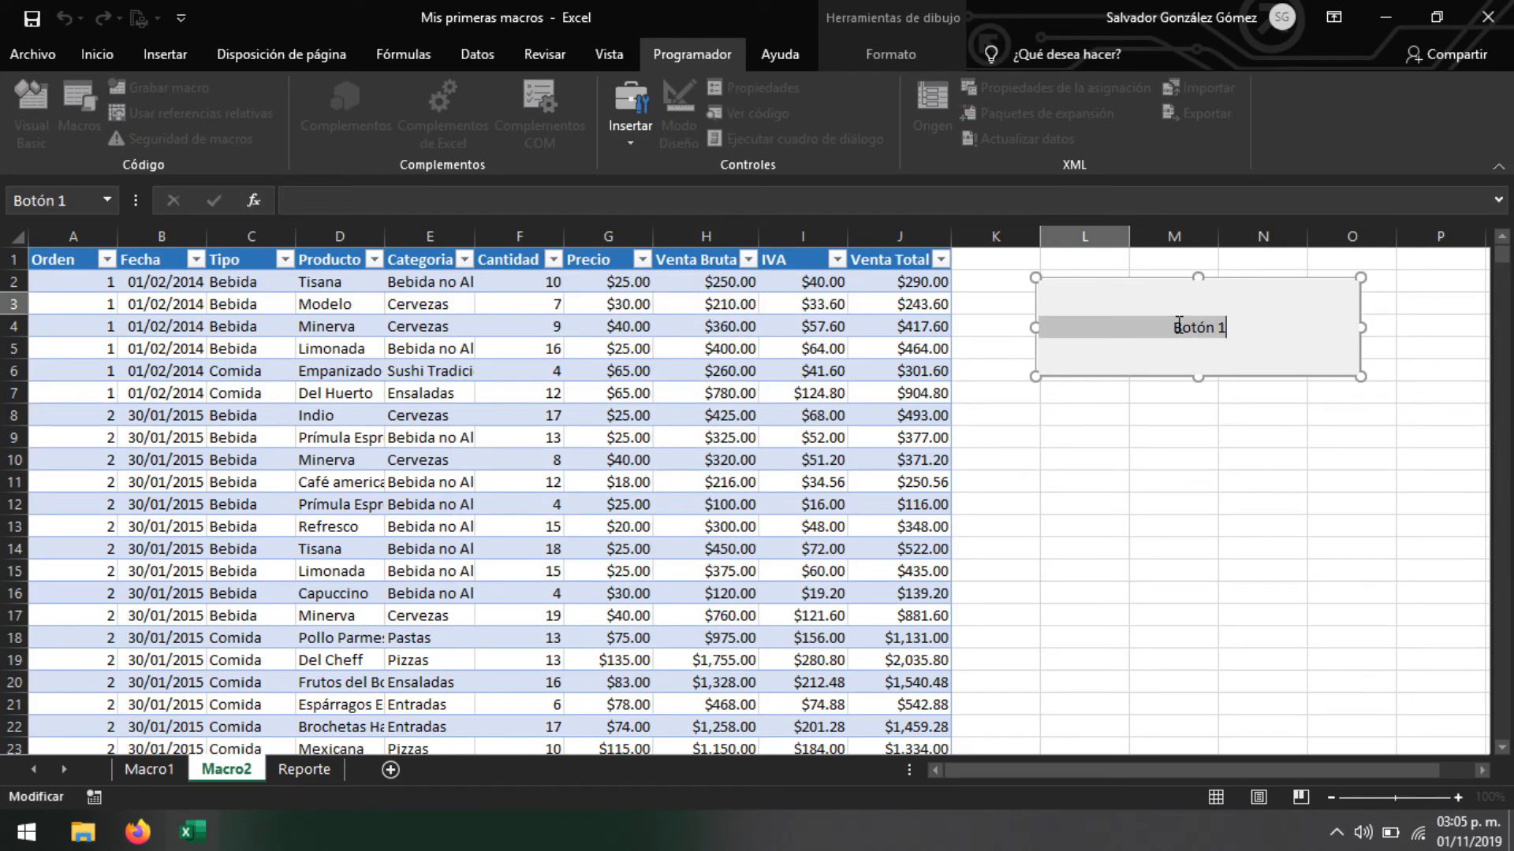
text(m)
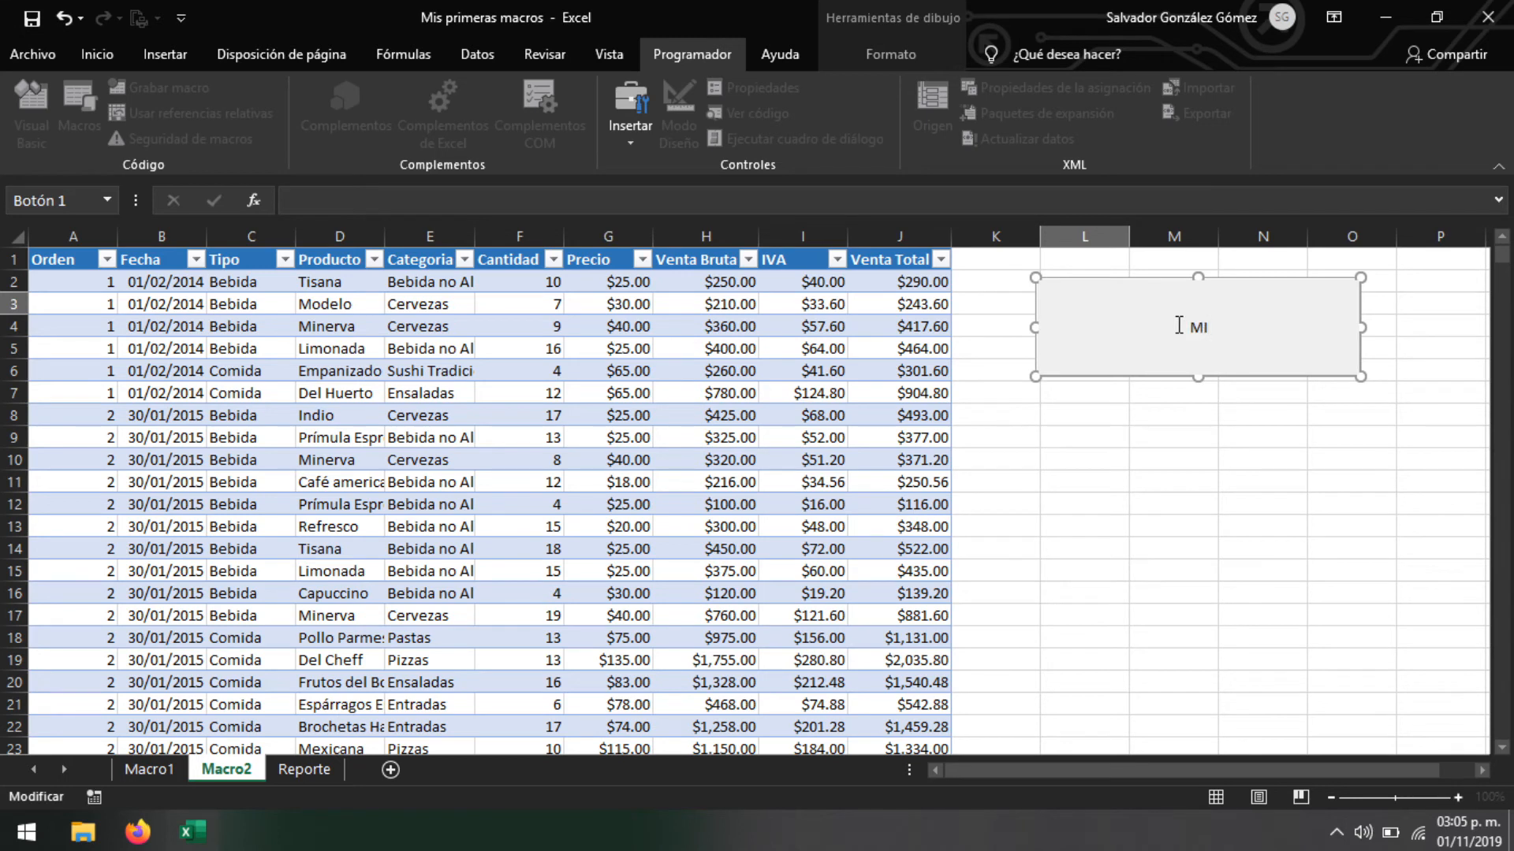
text(ACRO DINAMICA)
key(Return)
click(1206, 507)
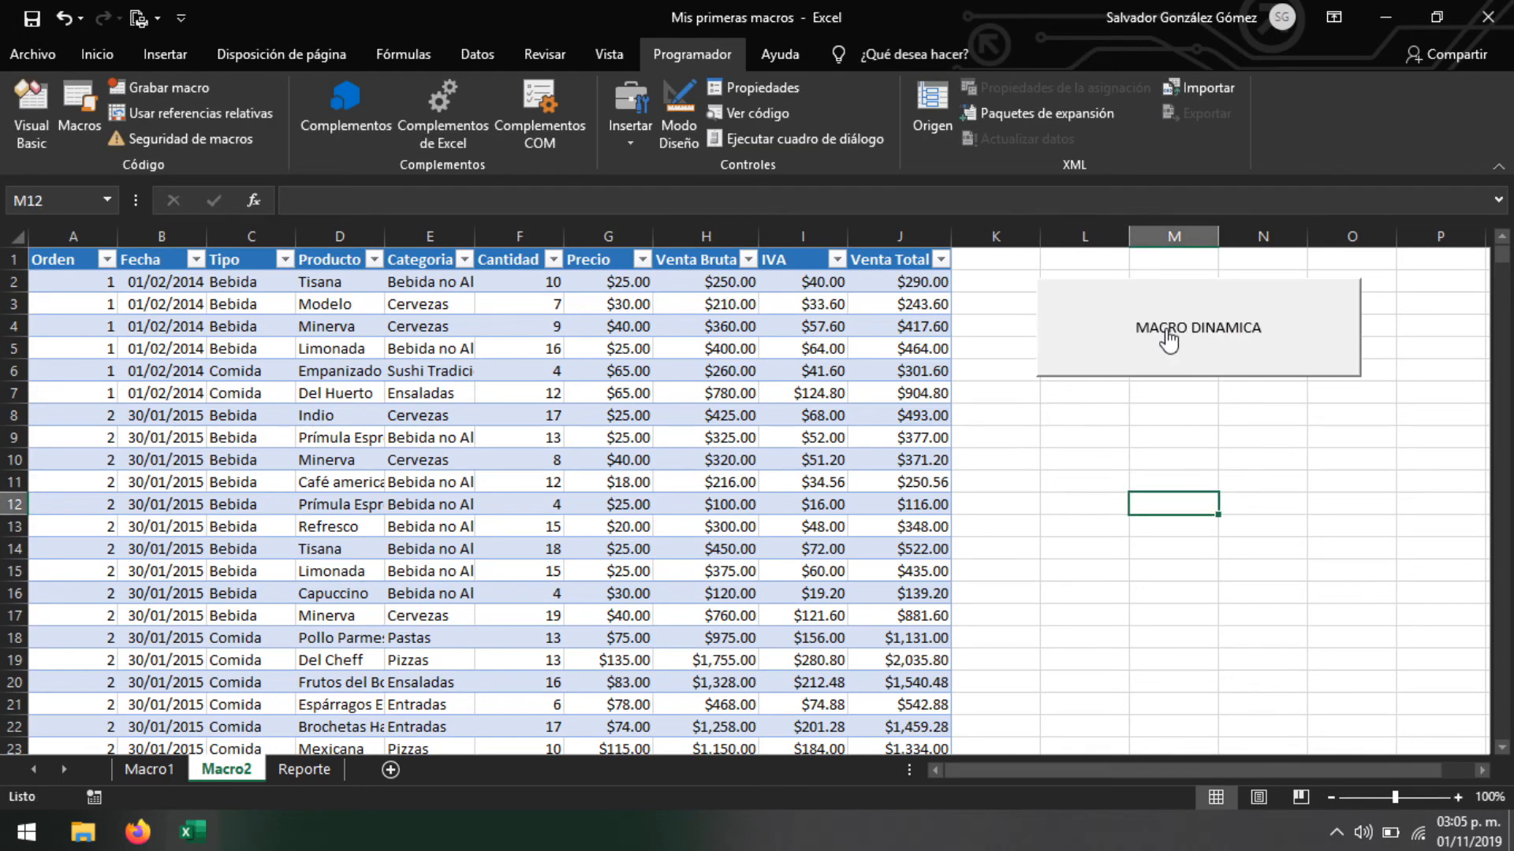
Review the macro assignment of the MACRO DINAMICA button and reconfirm MacroDinámica
right_click(1168, 327)
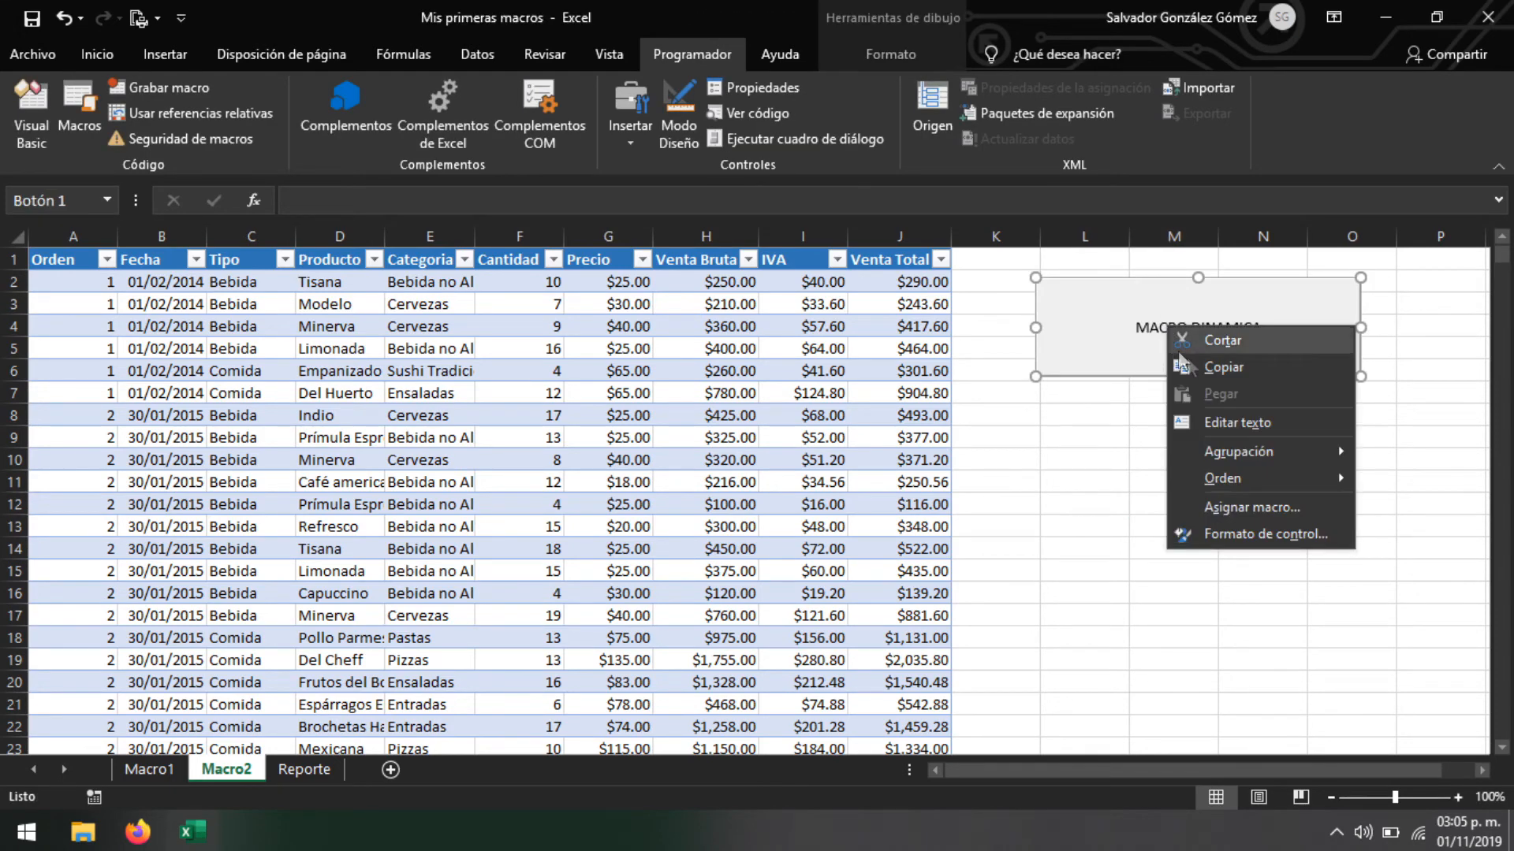
click(1256, 508)
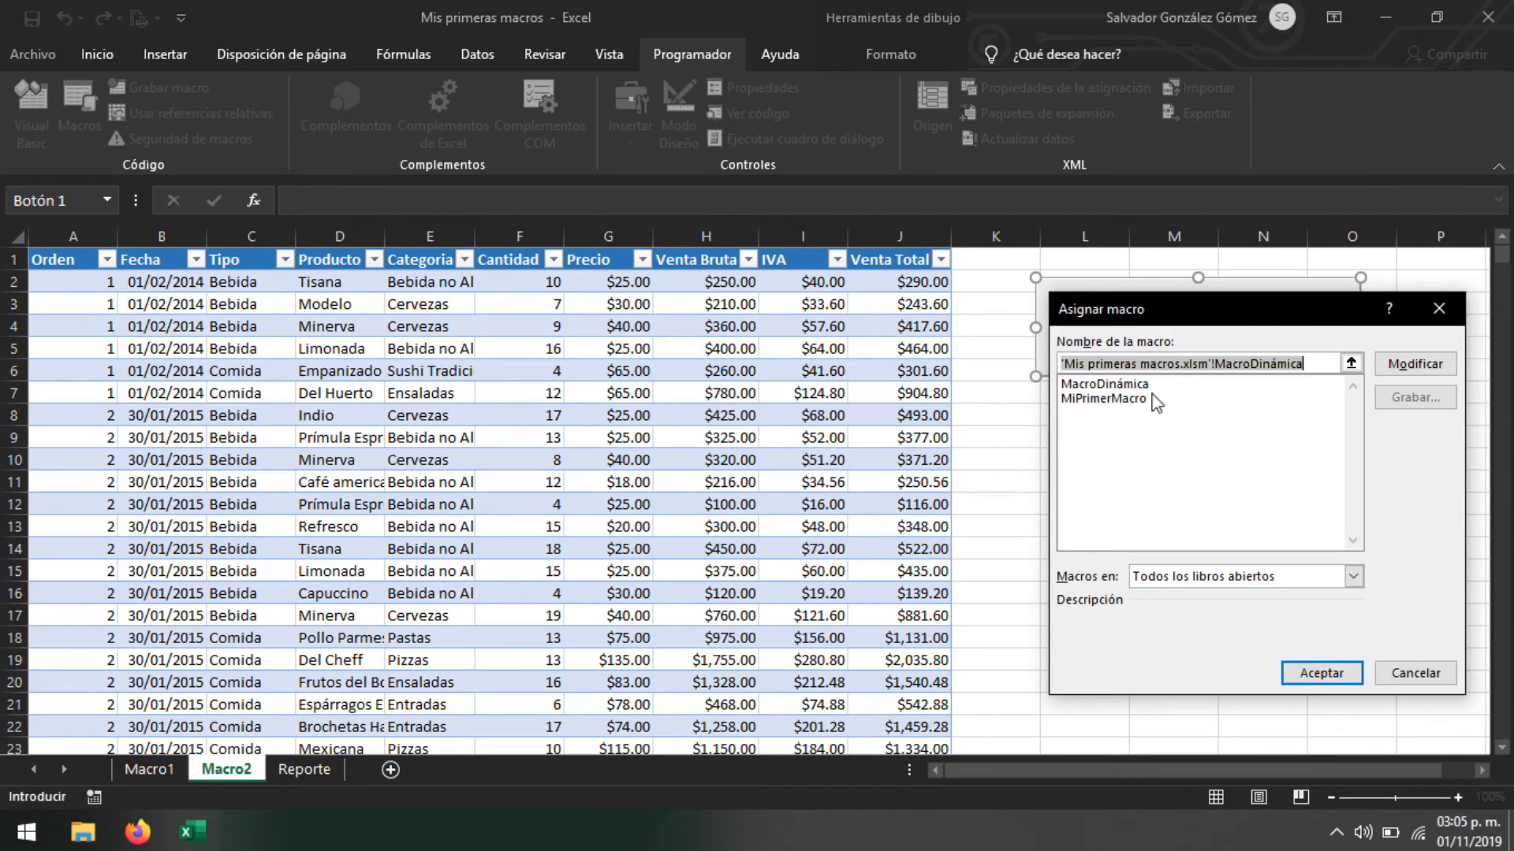
drag(1238, 297, 687, 268)
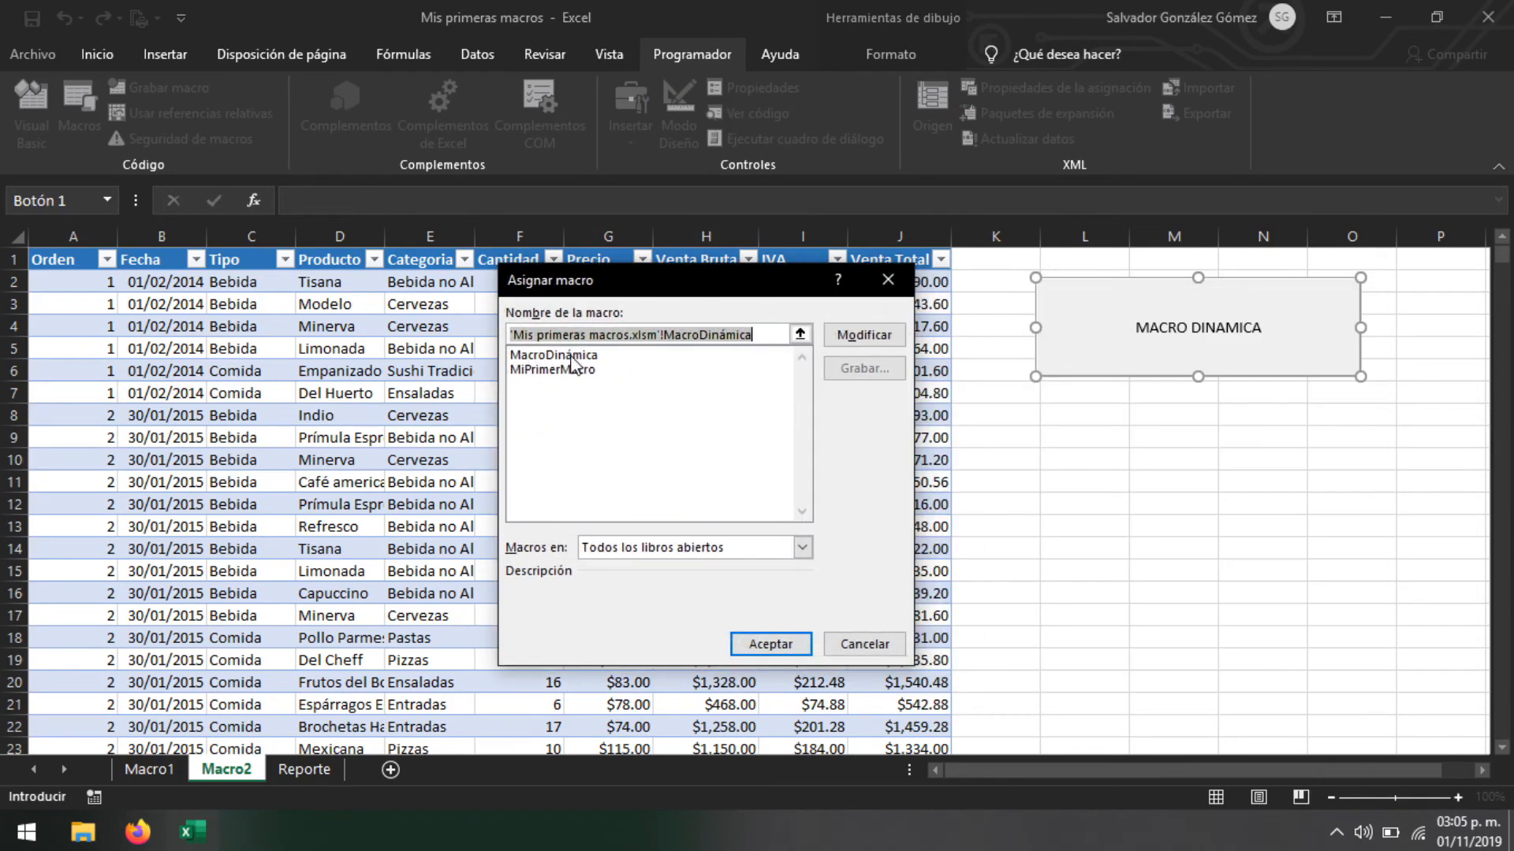
click(575, 355)
click(788, 645)
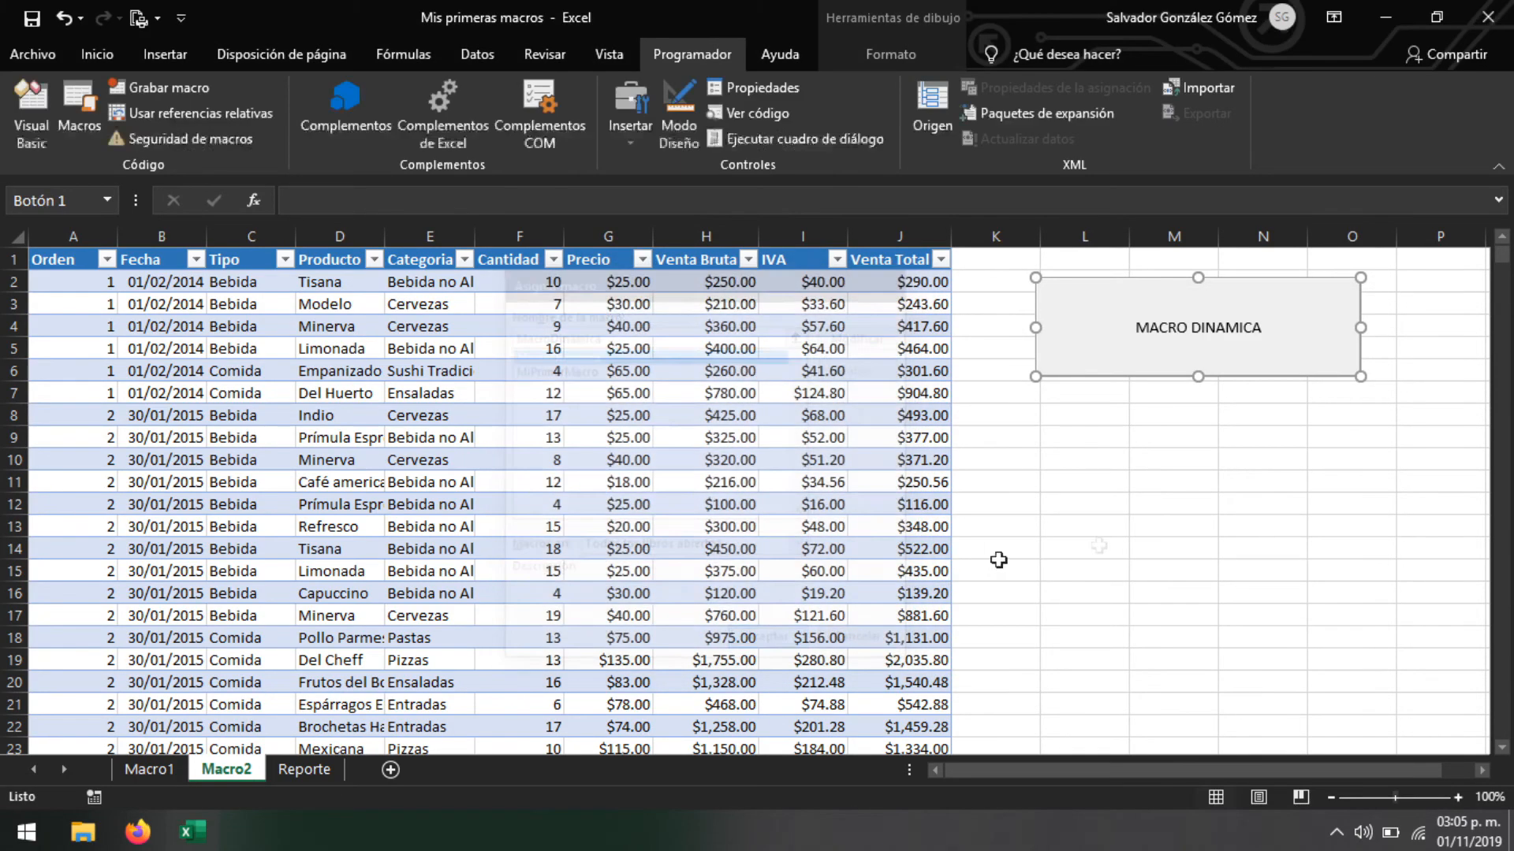
click(1156, 499)
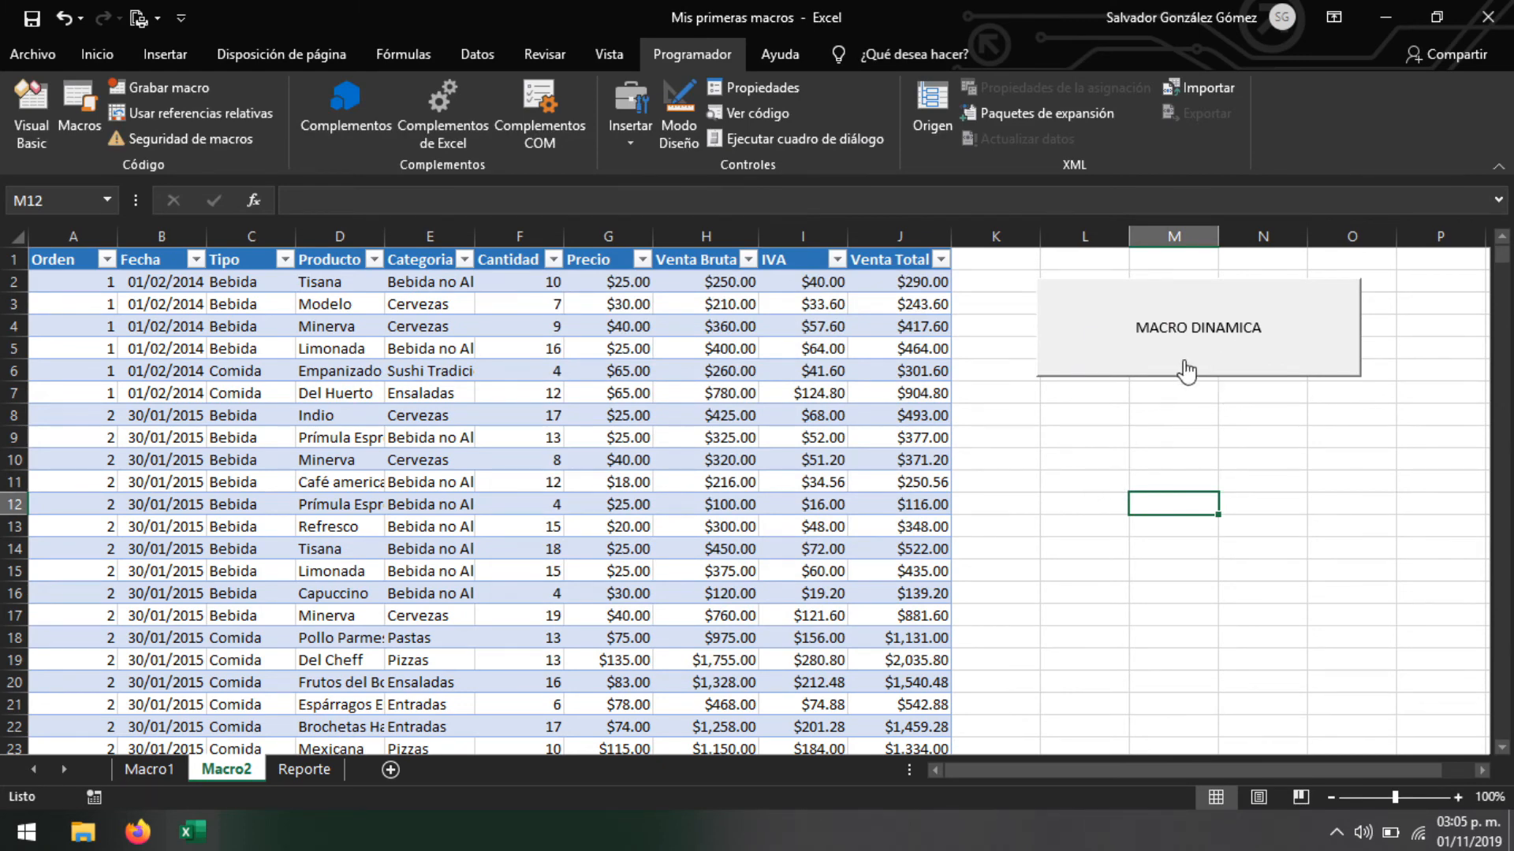
click(1145, 459)
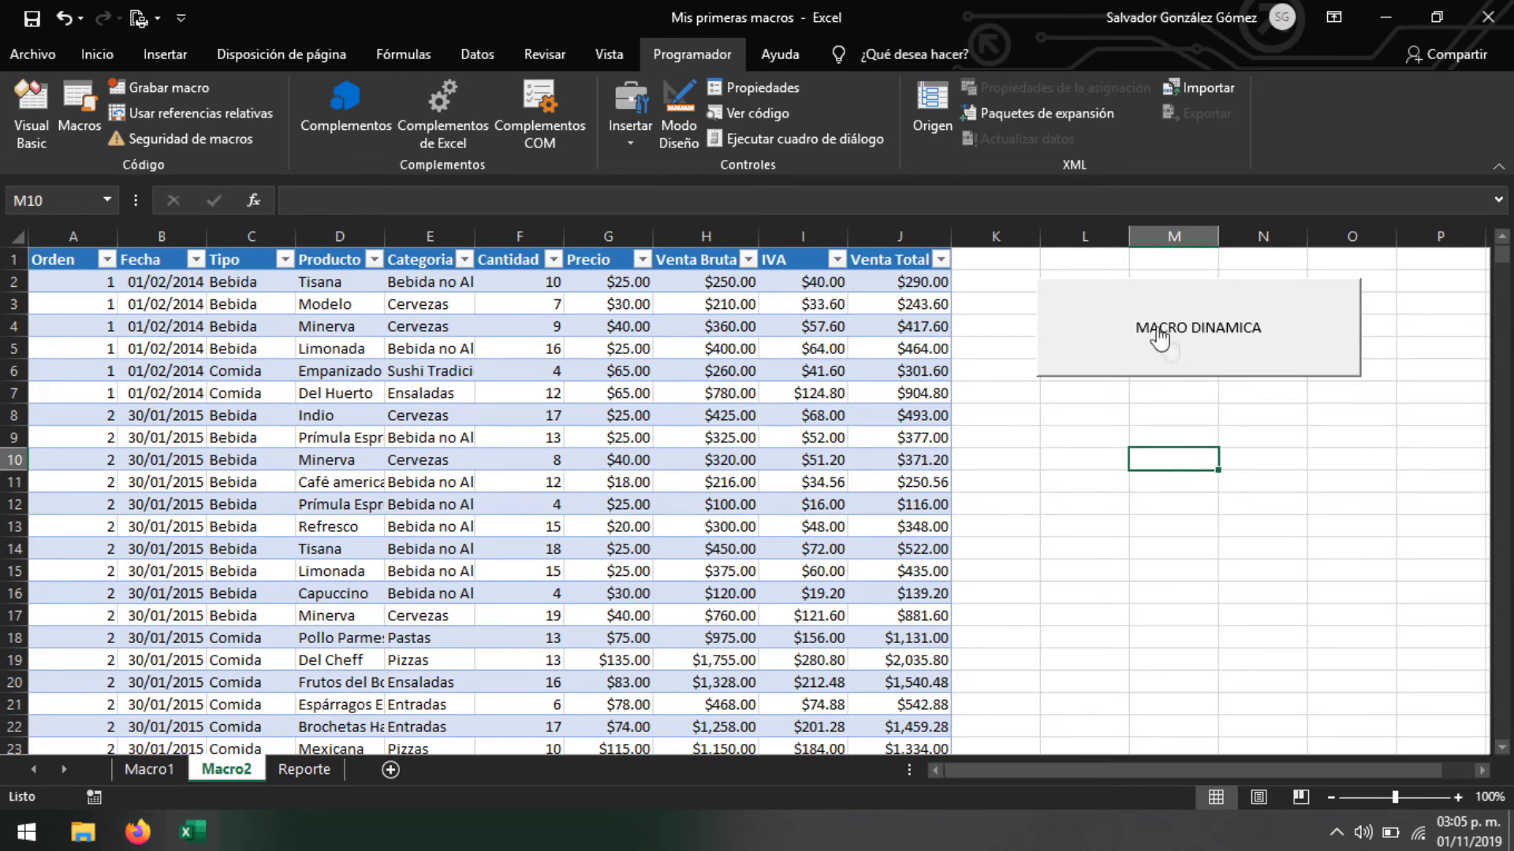
right_click(1139, 314)
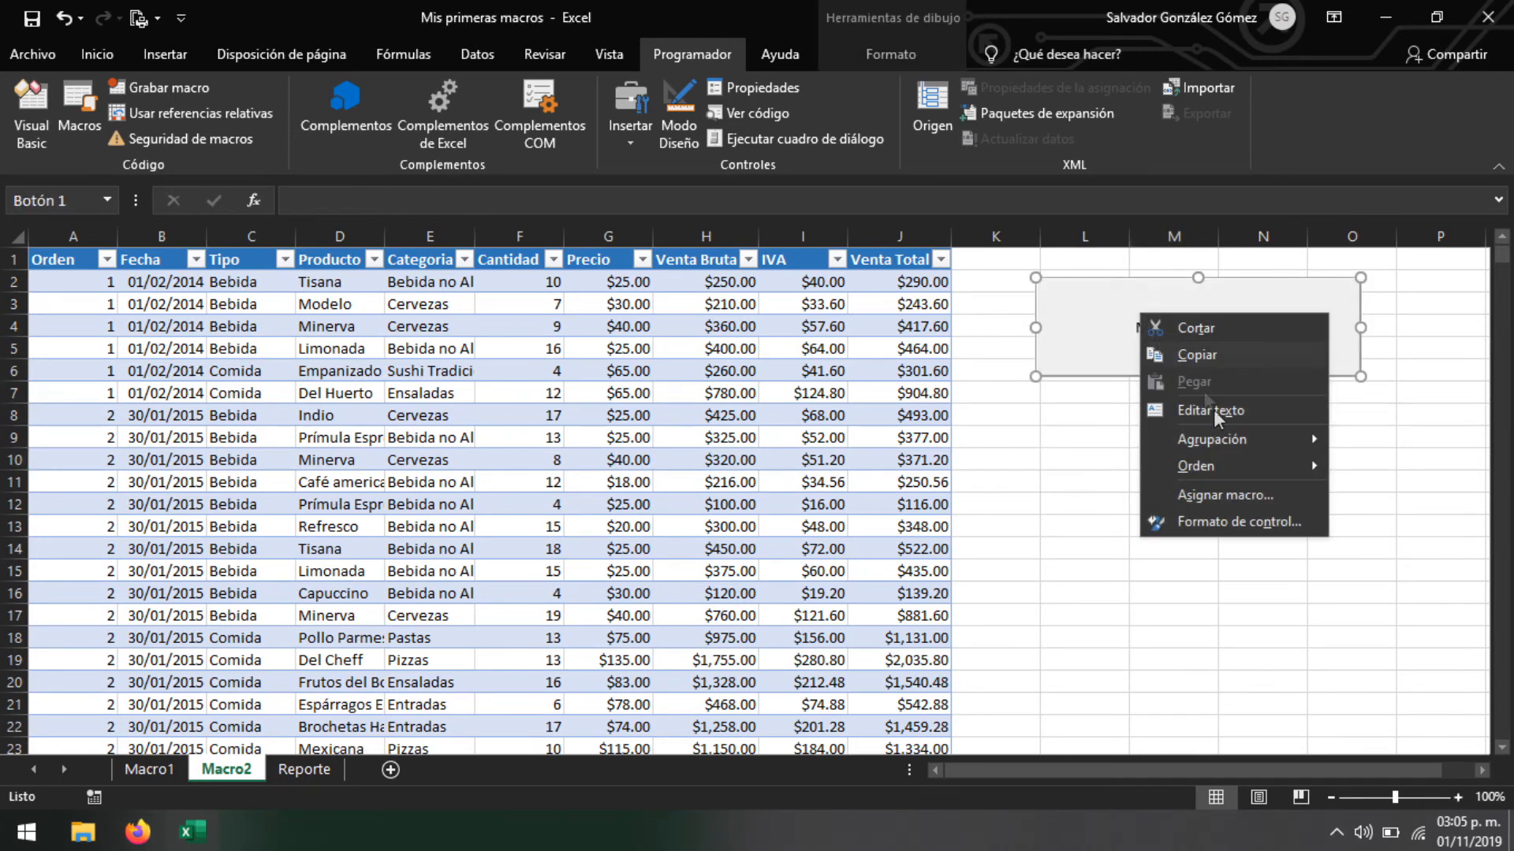
click(1256, 494)
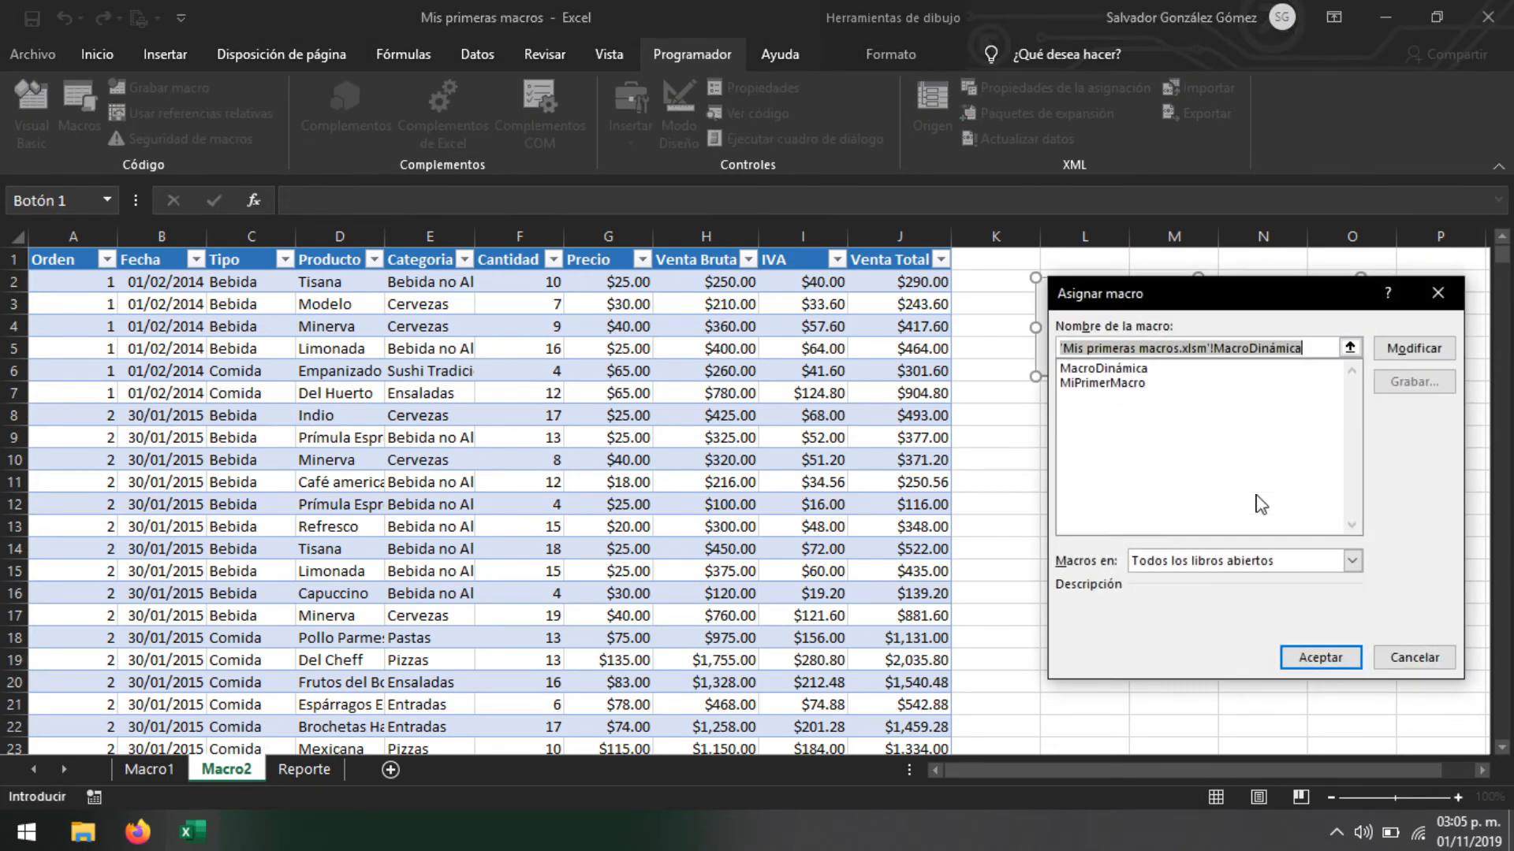
drag(1194, 299, 596, 290)
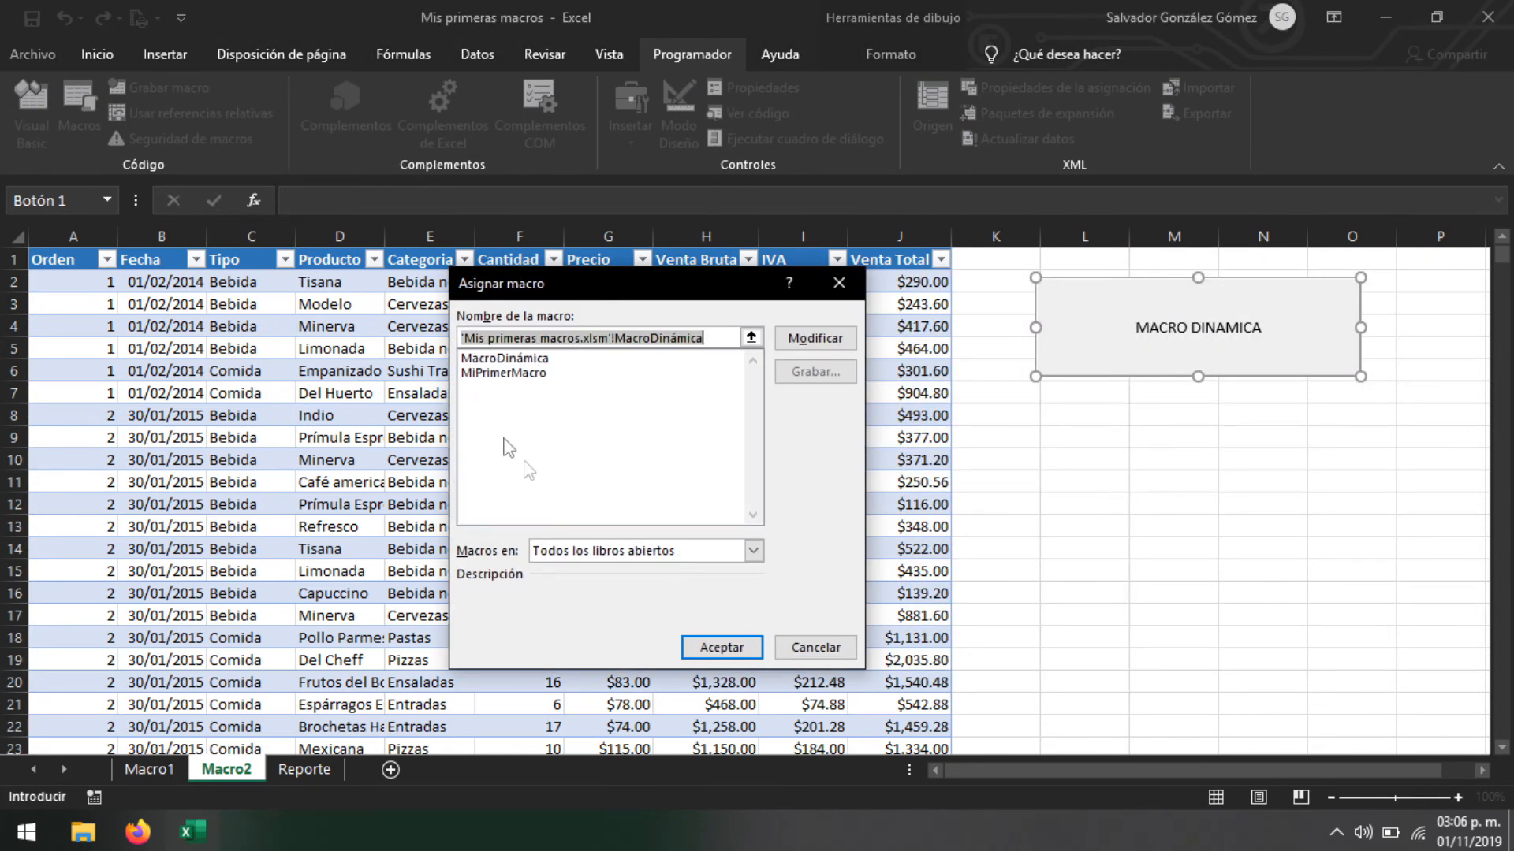
click(515, 359)
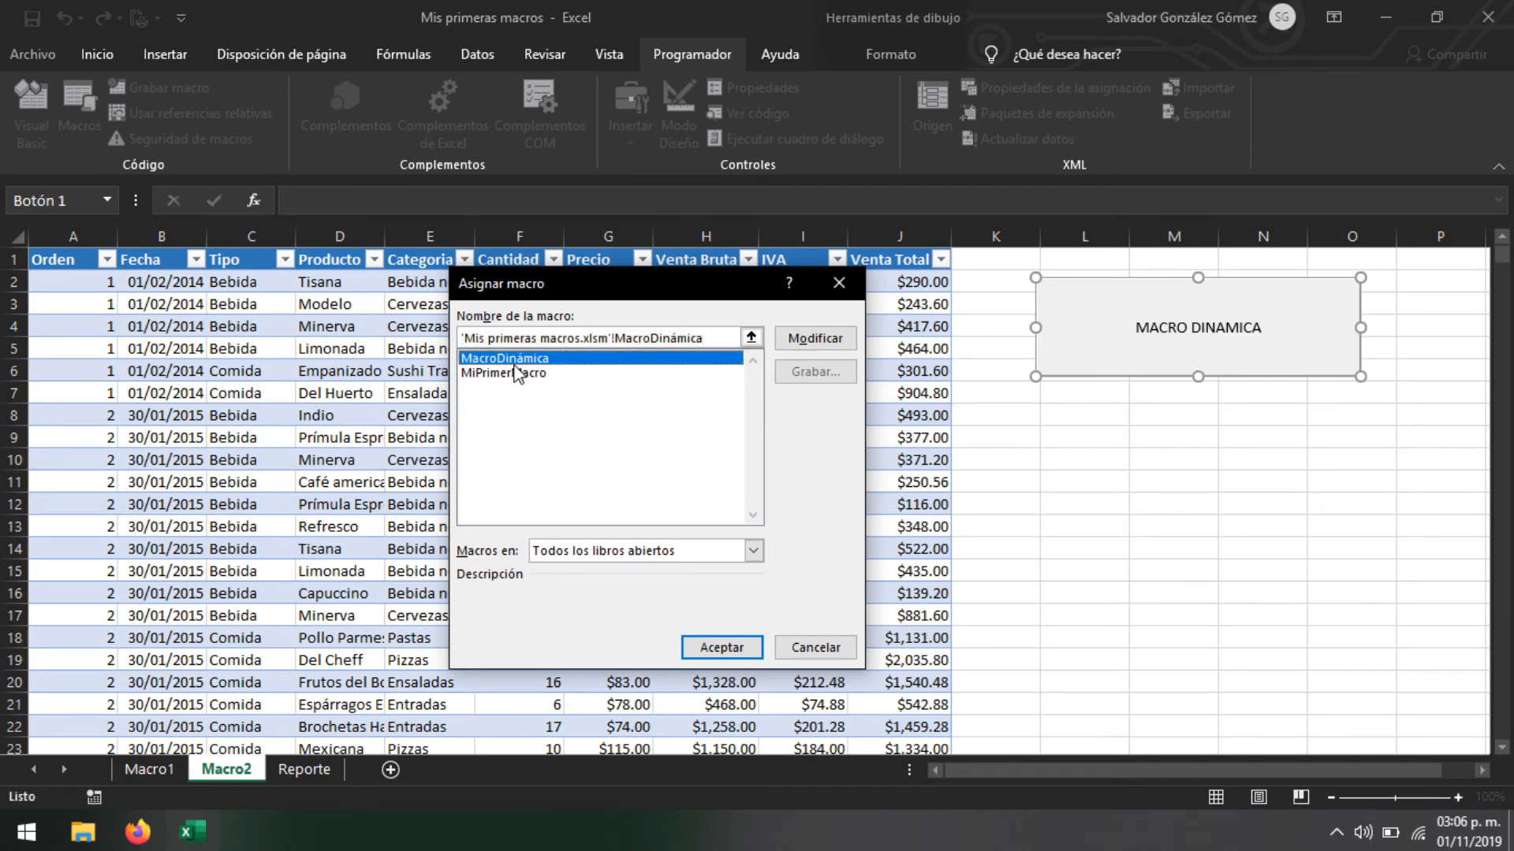
click(721, 647)
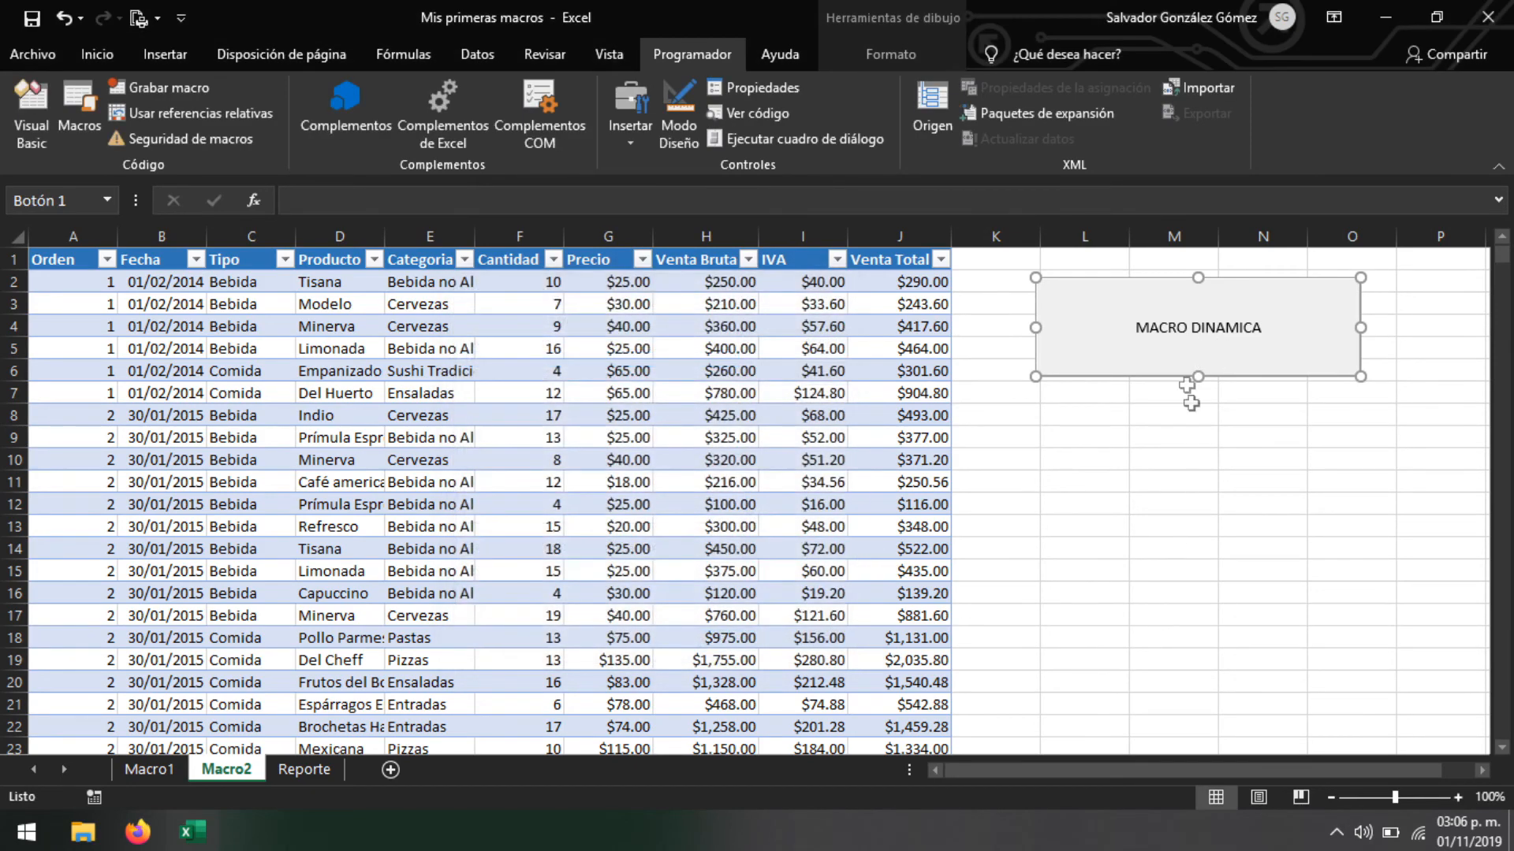
click(1133, 502)
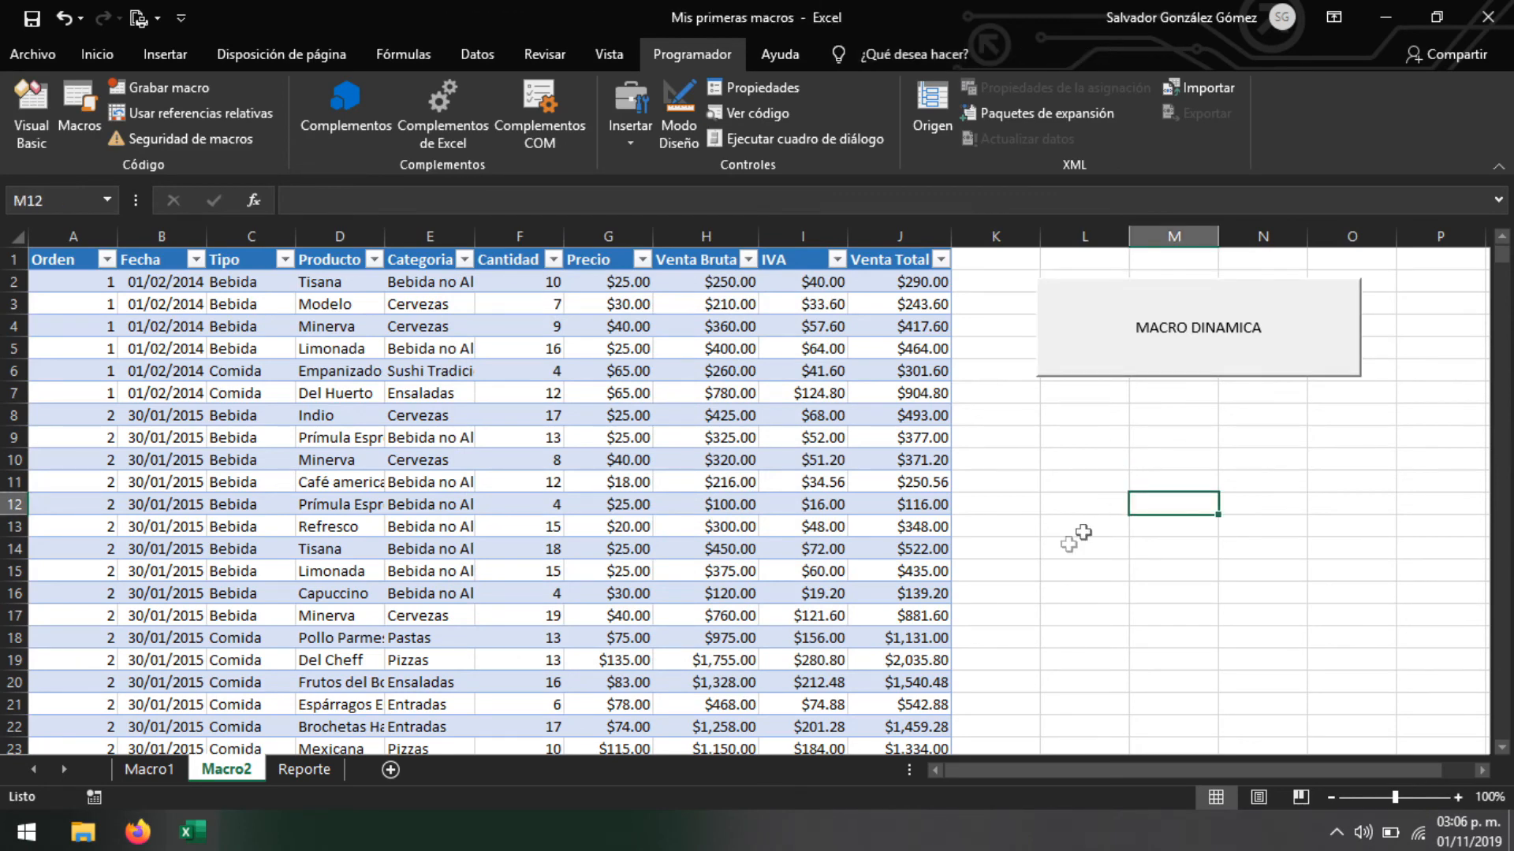
Check the blank Reporte sheet, return to Macro2 and run the macro with the MACRO DINAMICA button
click(304, 771)
click(259, 770)
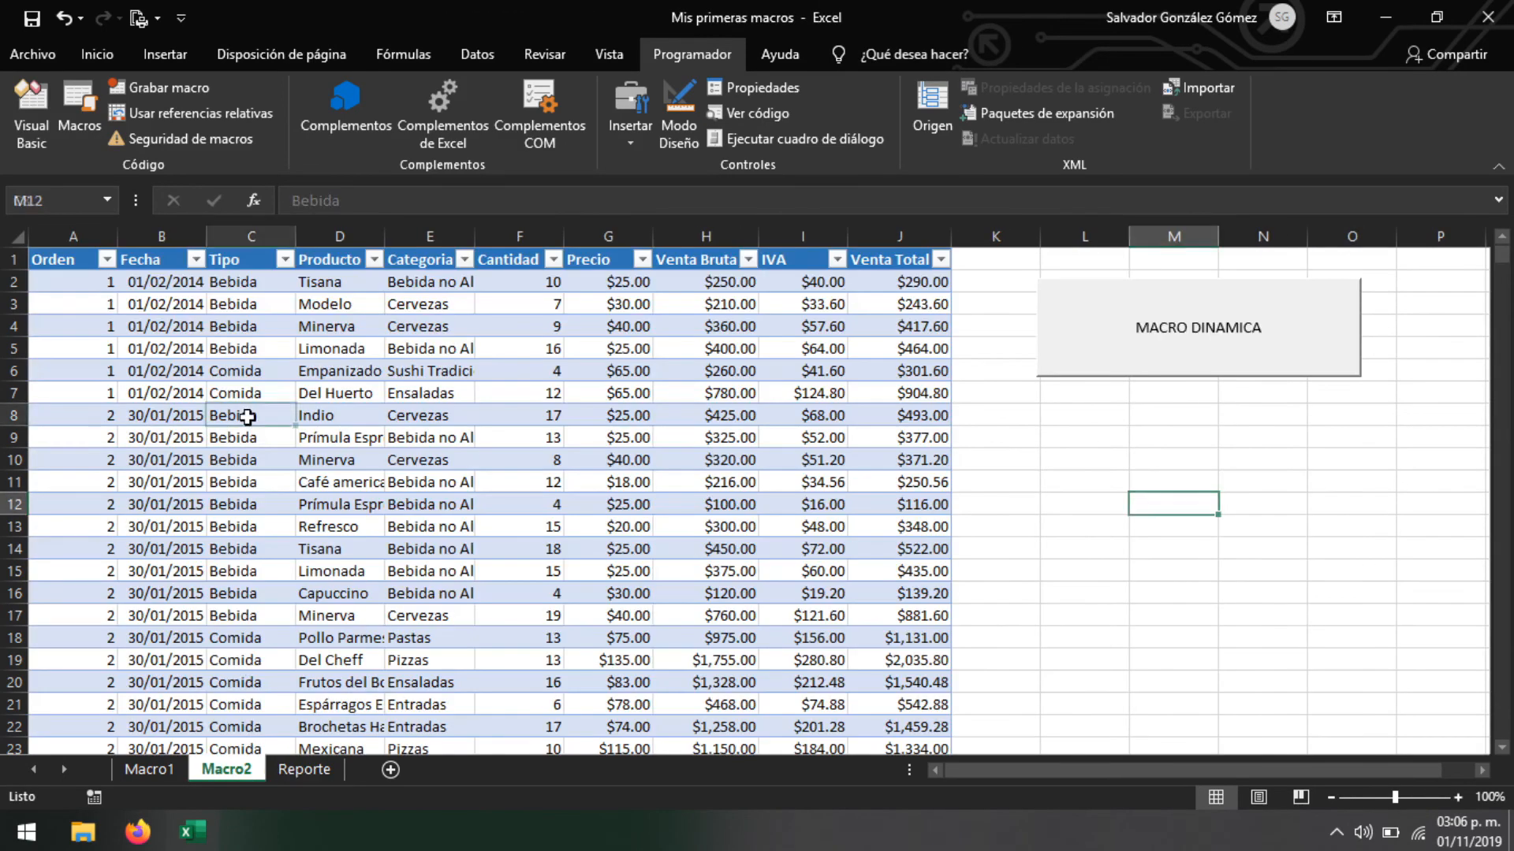
click(608, 55)
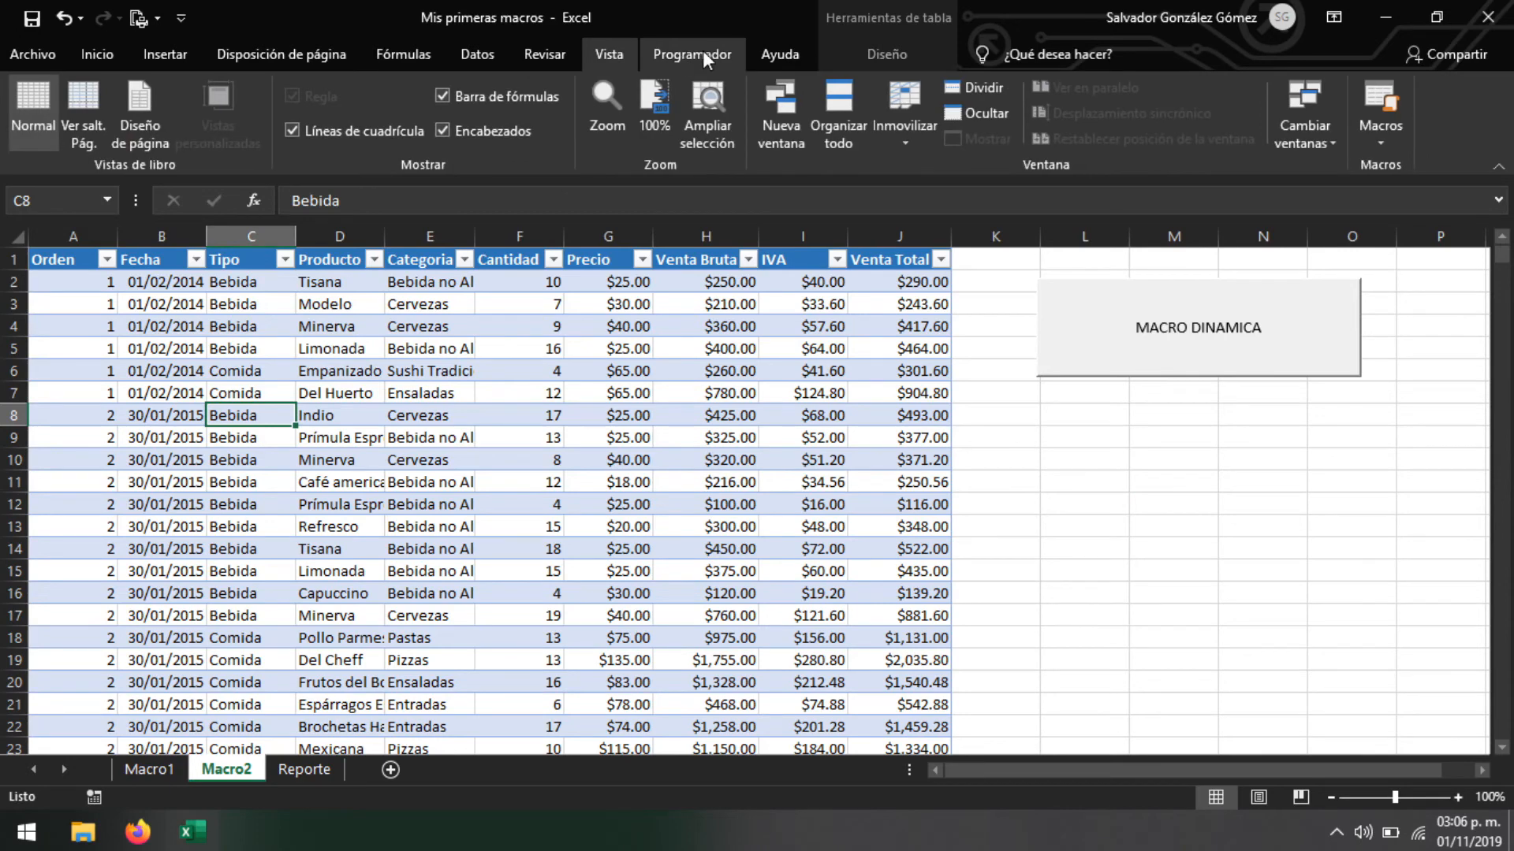
click(700, 54)
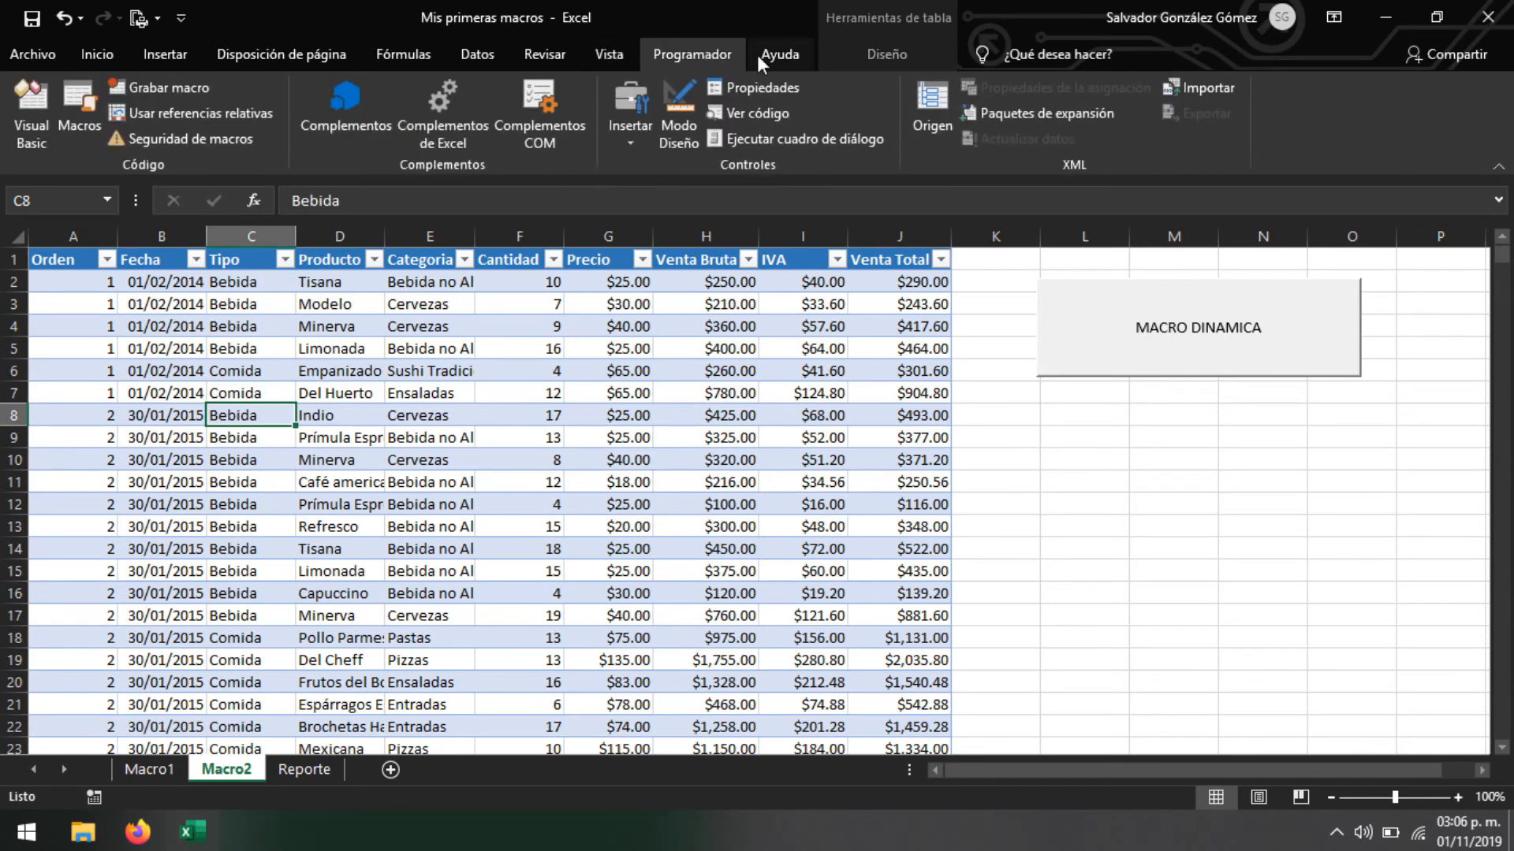
click(1168, 354)
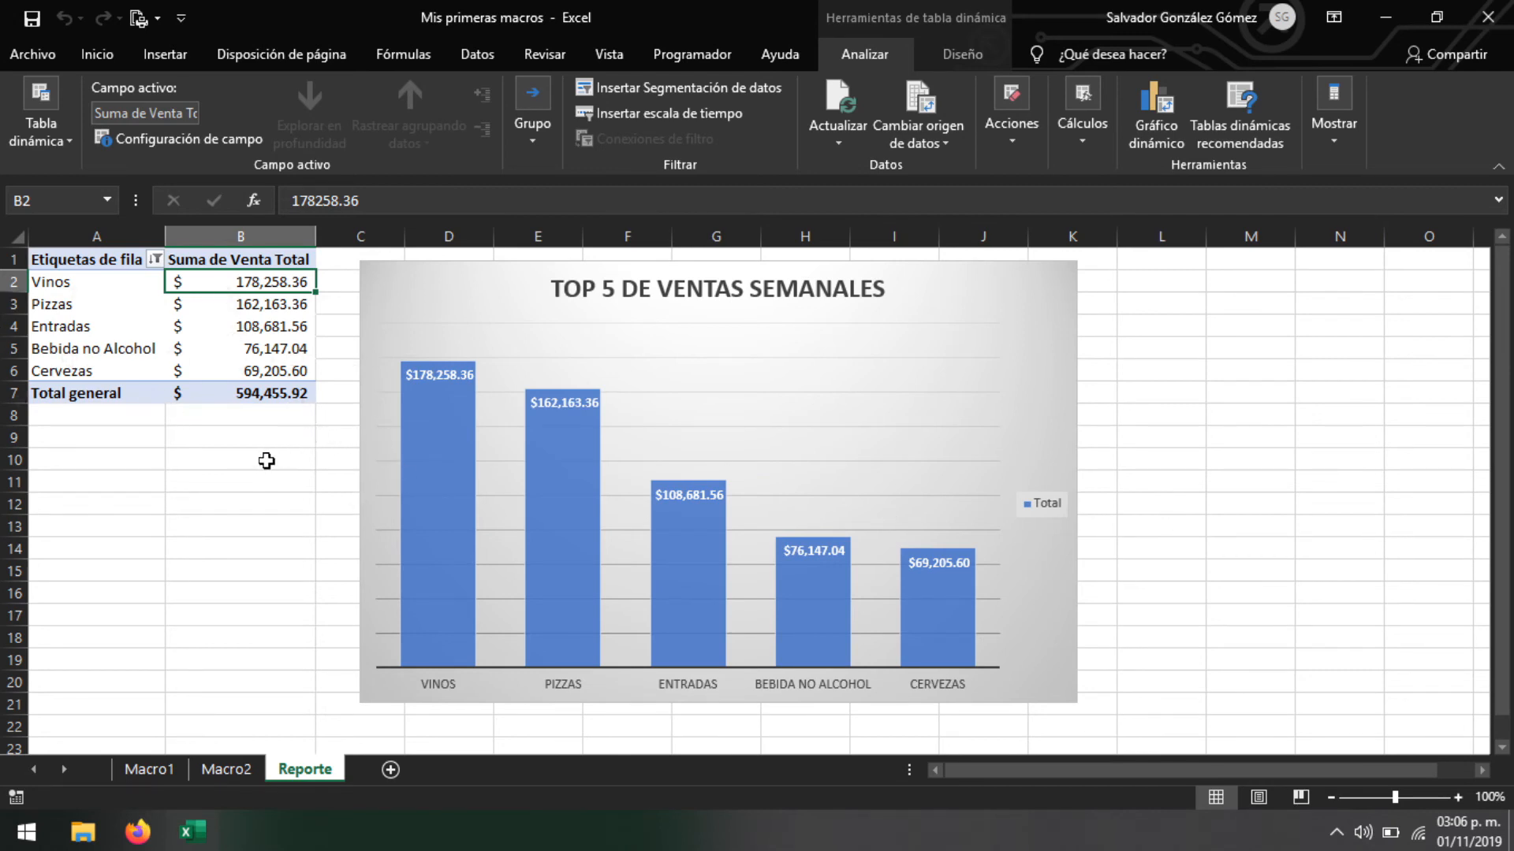
Compare the sales table on Macro2 with the top 5 pivot table and column chart on Reporte, ending on Macro2
click(227, 771)
click(300, 769)
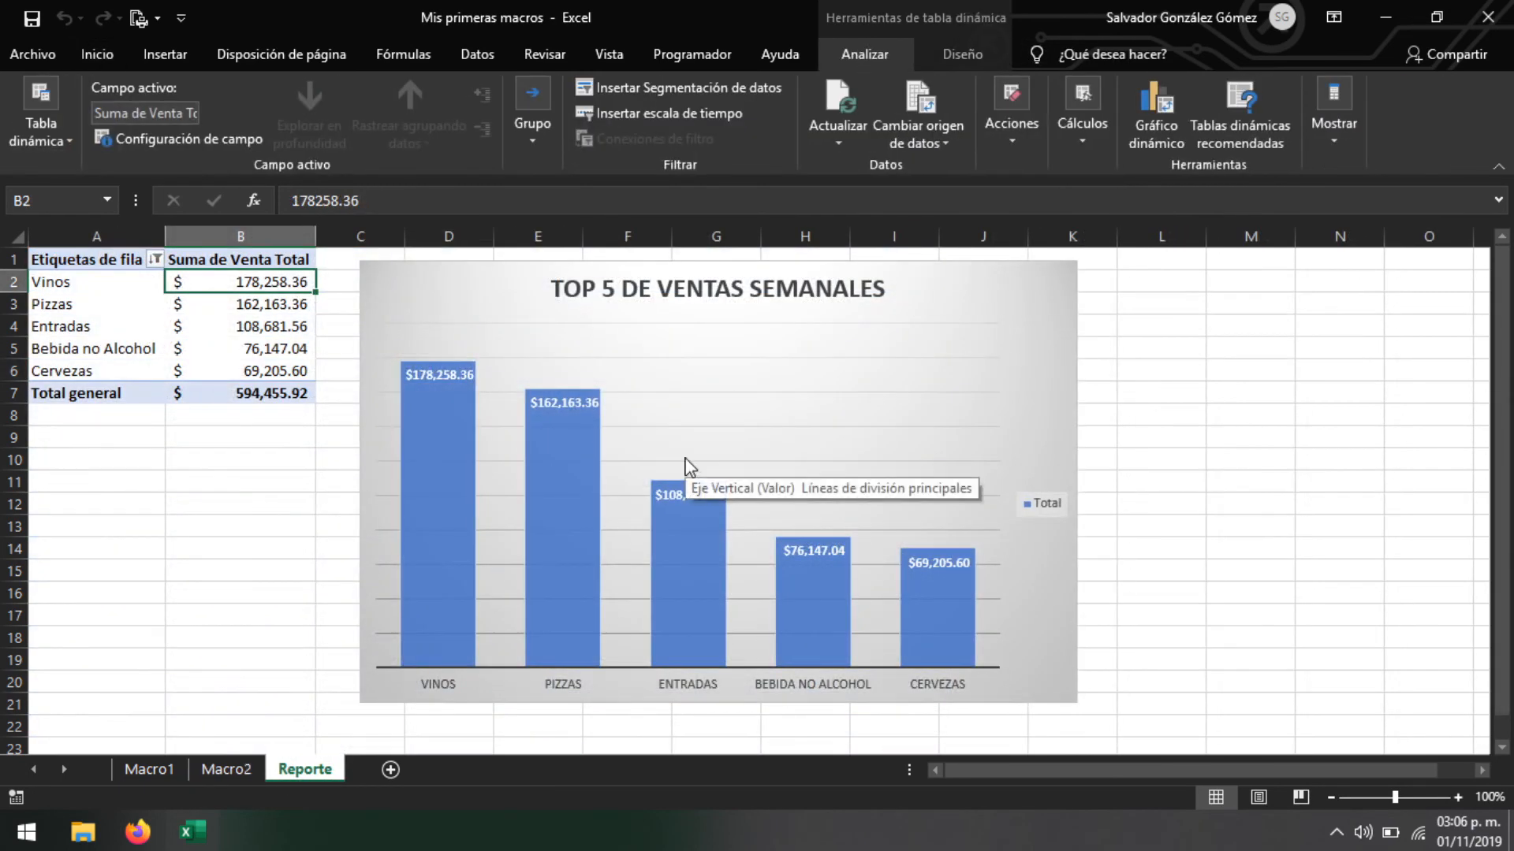
click(240, 769)
click(286, 779)
click(227, 770)
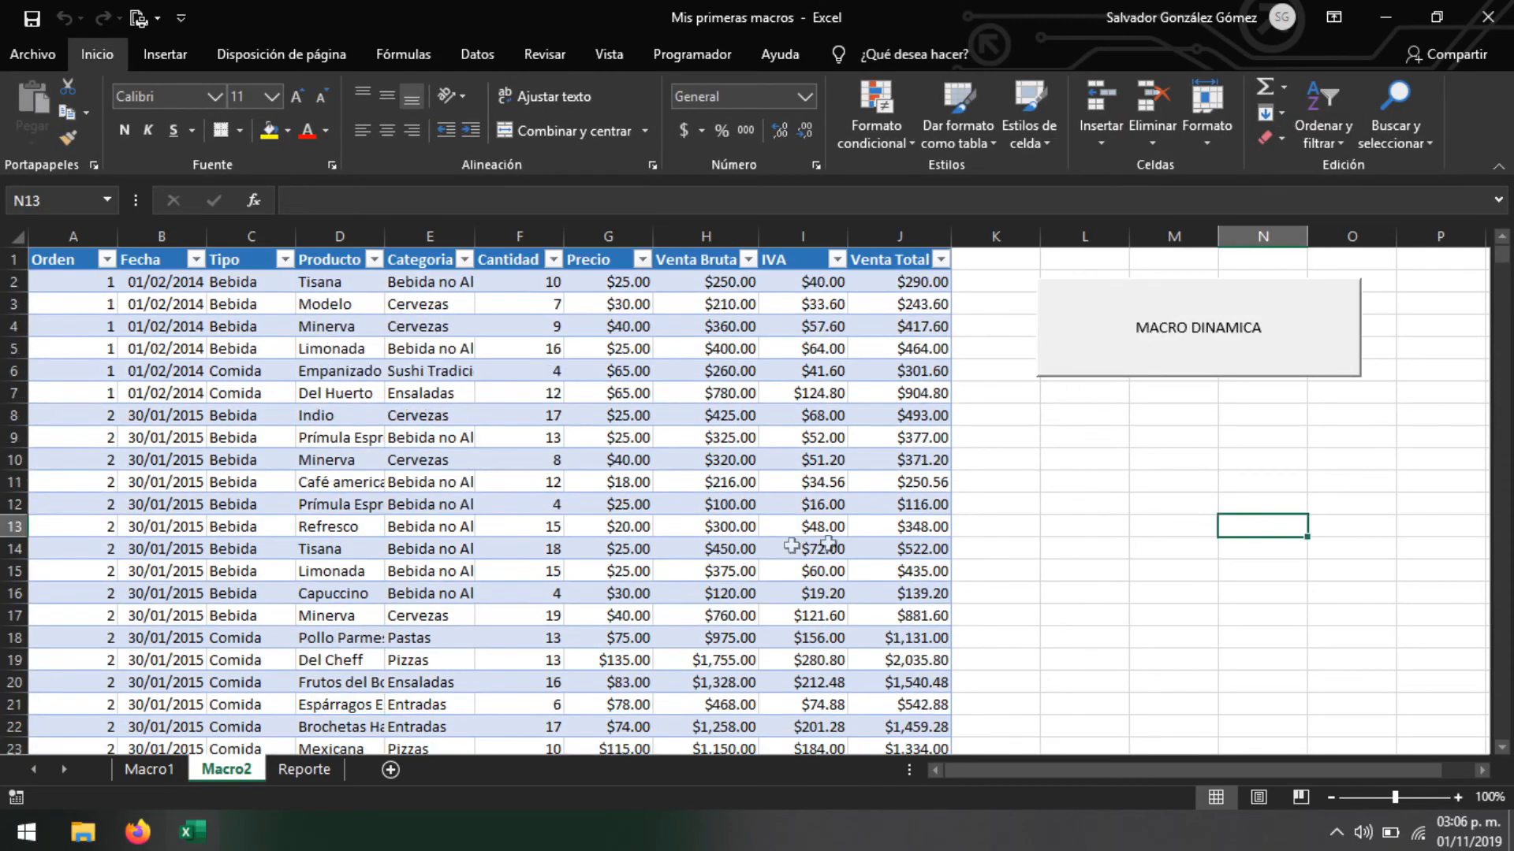
click(302, 770)
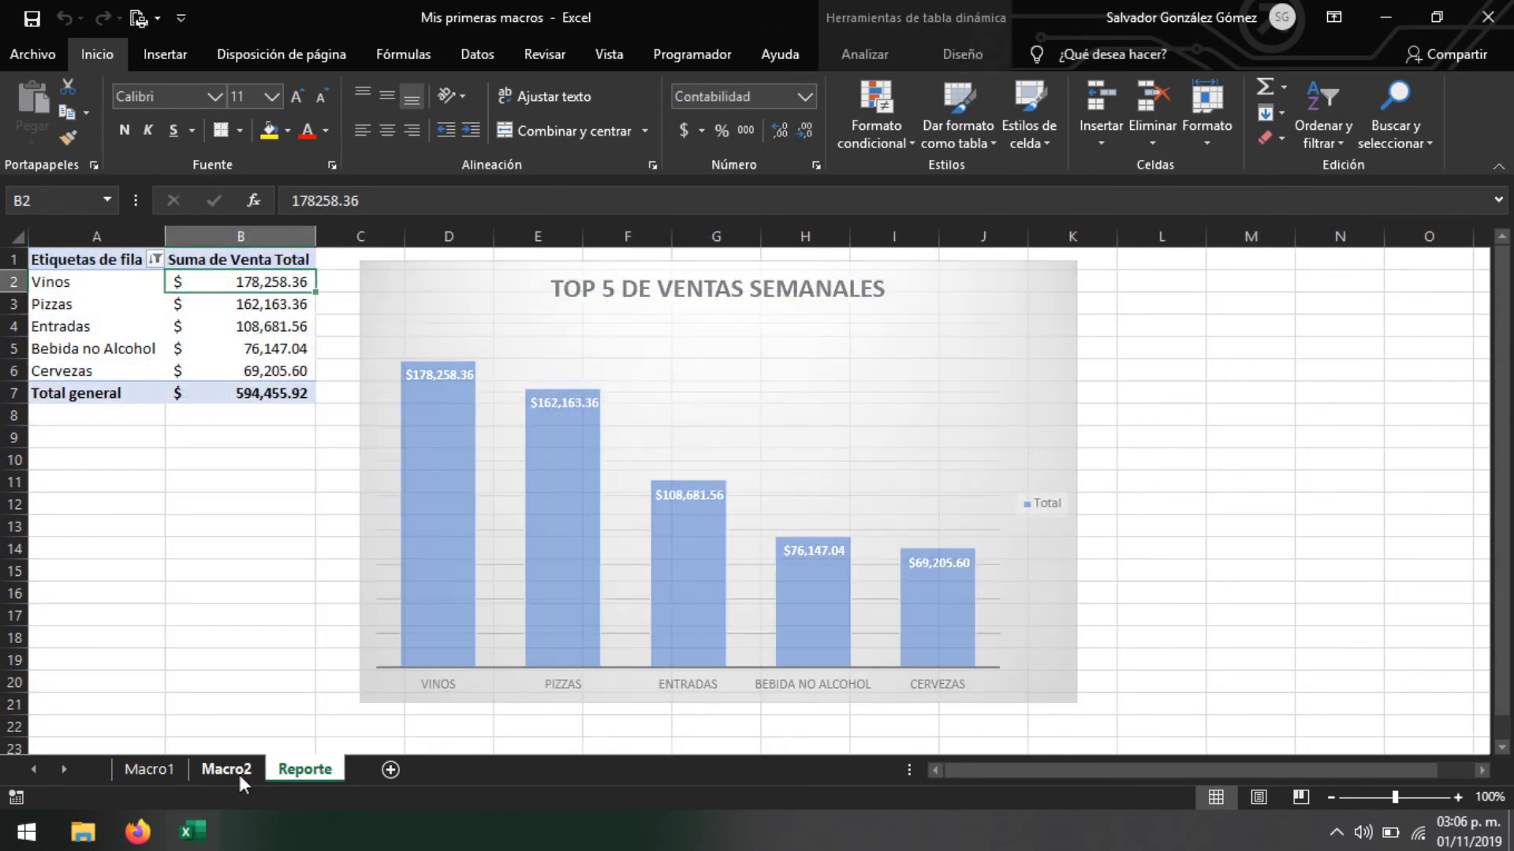
click(171, 770)
click(227, 770)
click(303, 769)
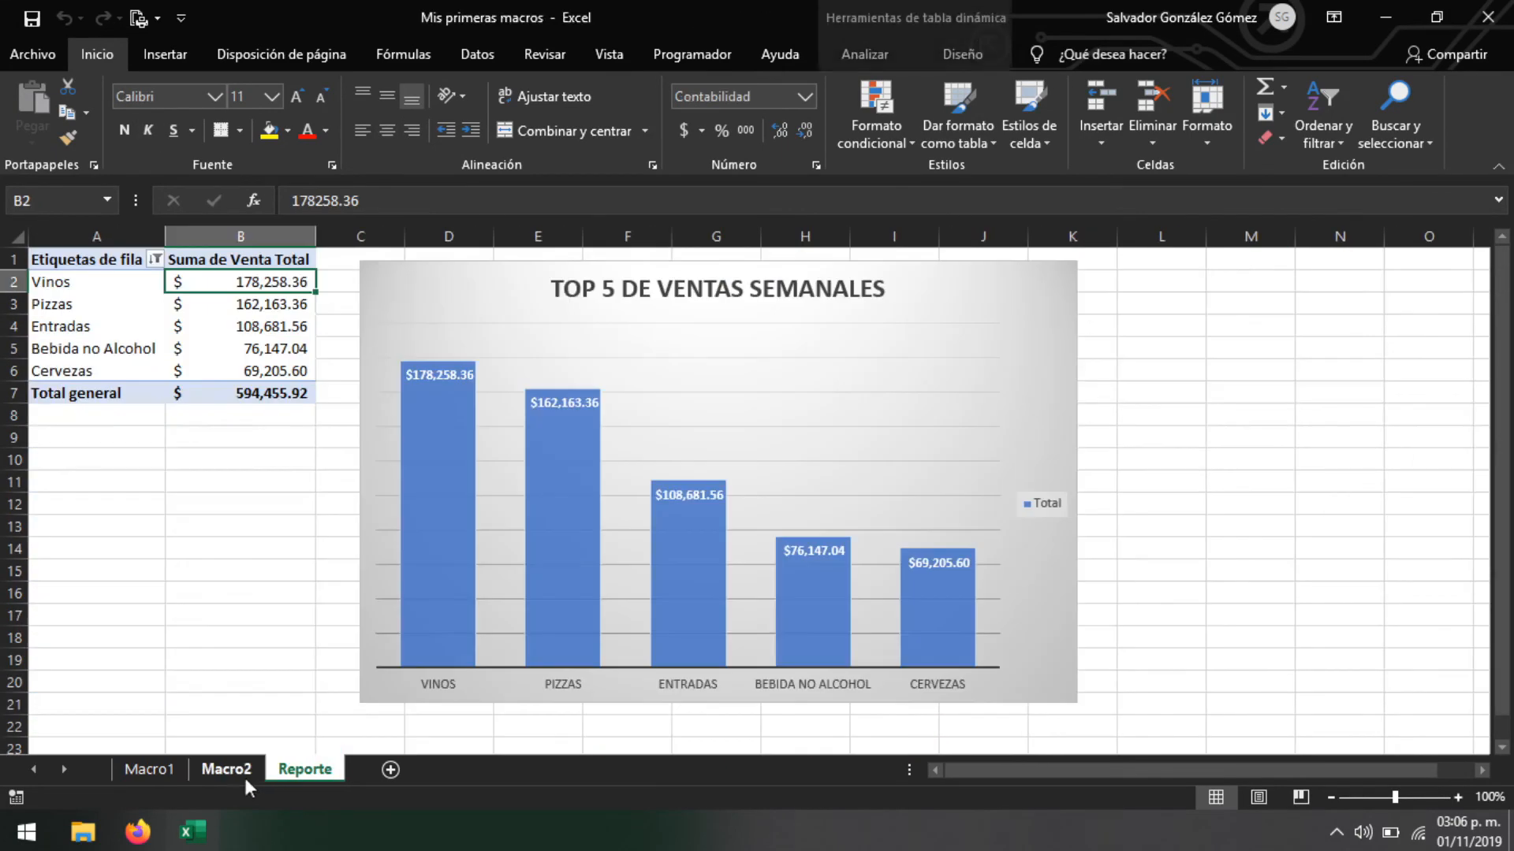
click(227, 770)
click(301, 770)
click(247, 770)
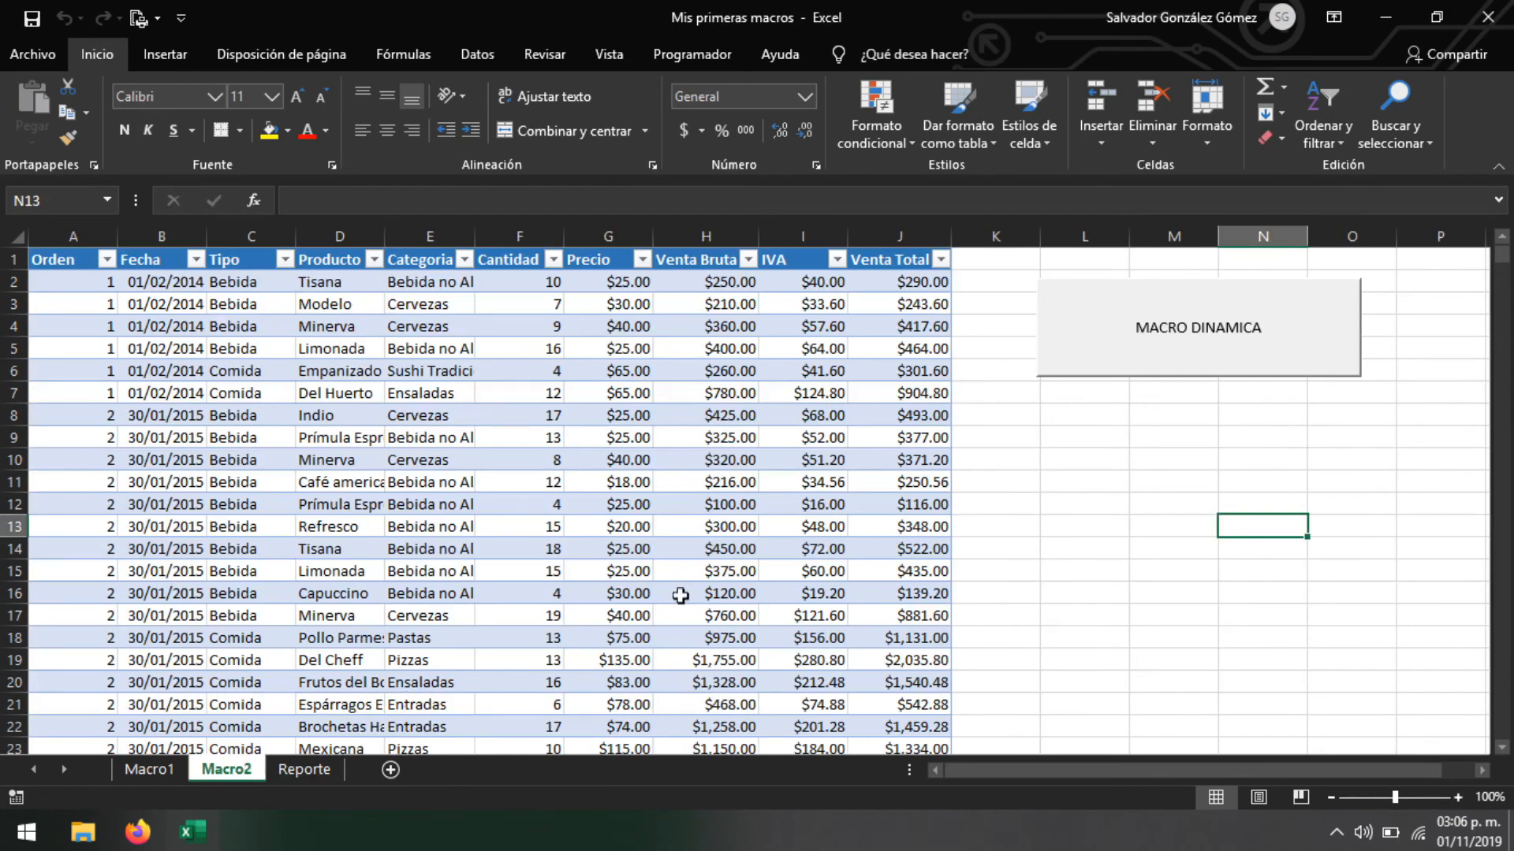
click(536, 440)
click(820, 494)
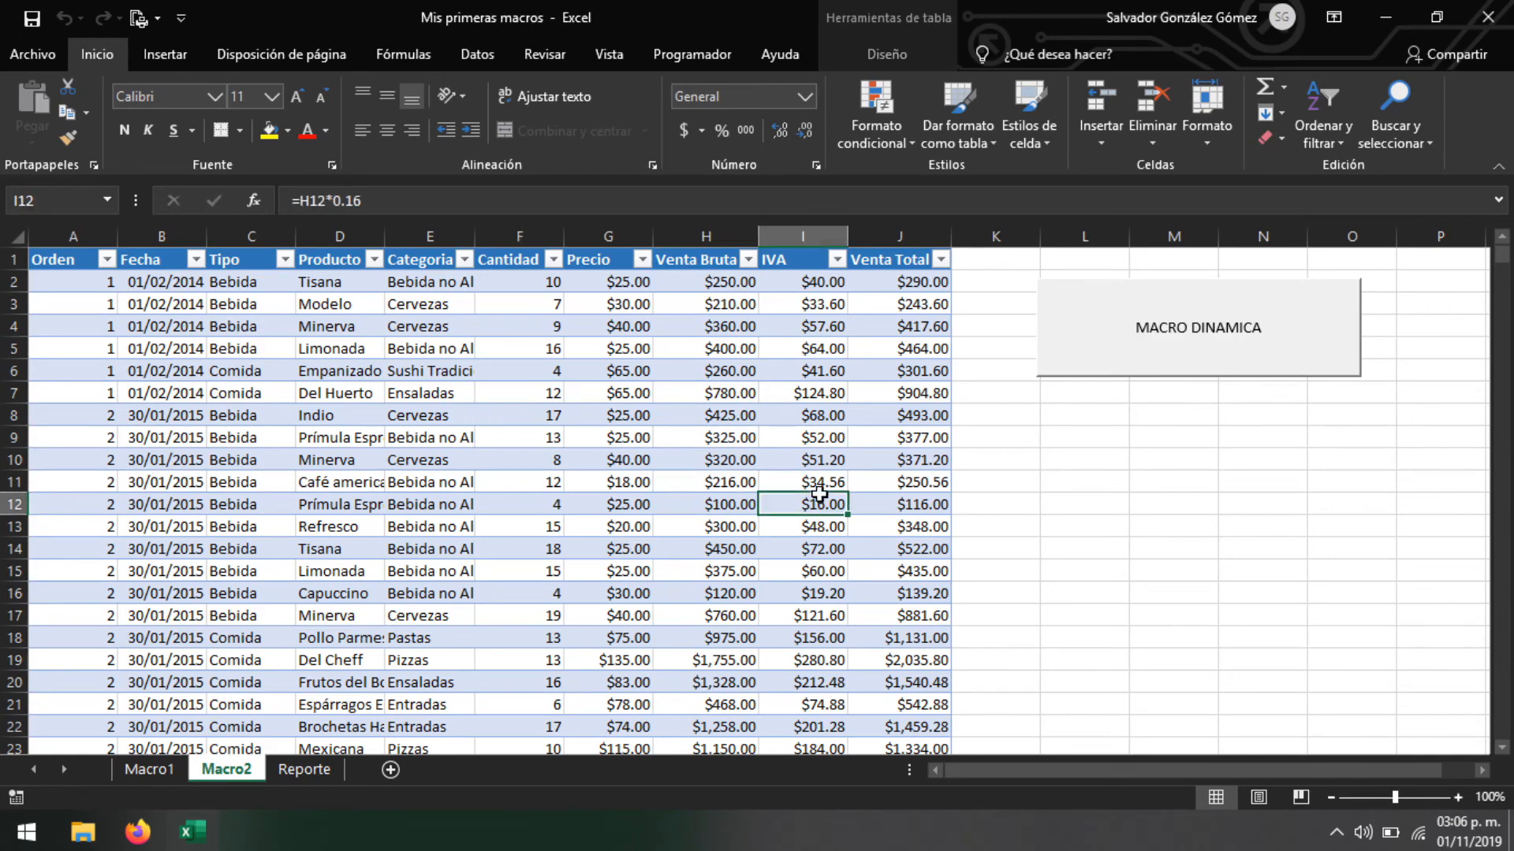
click(363, 482)
click(297, 773)
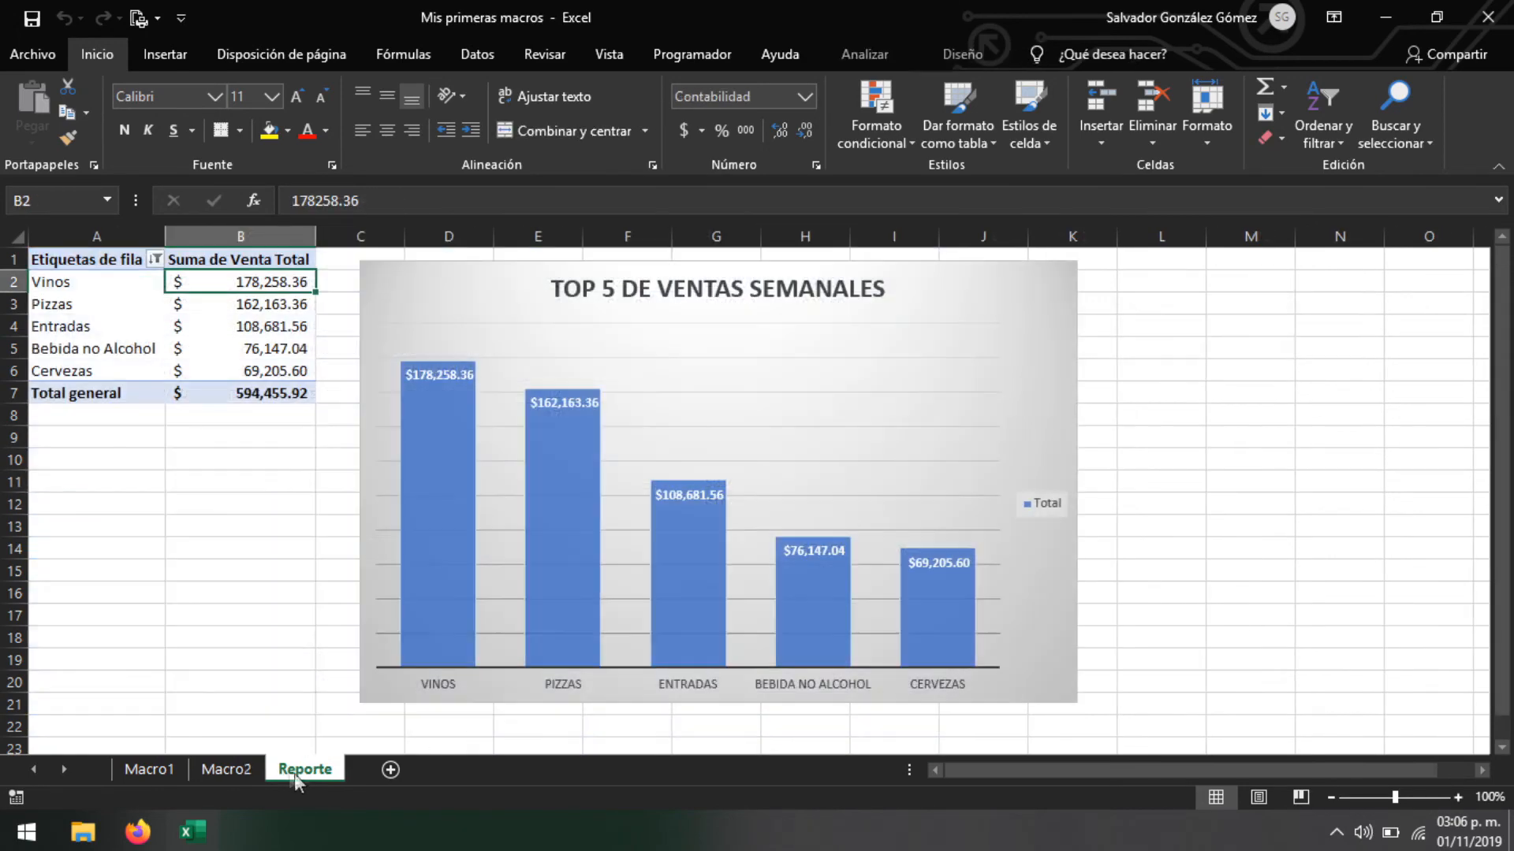
click(227, 770)
click(302, 770)
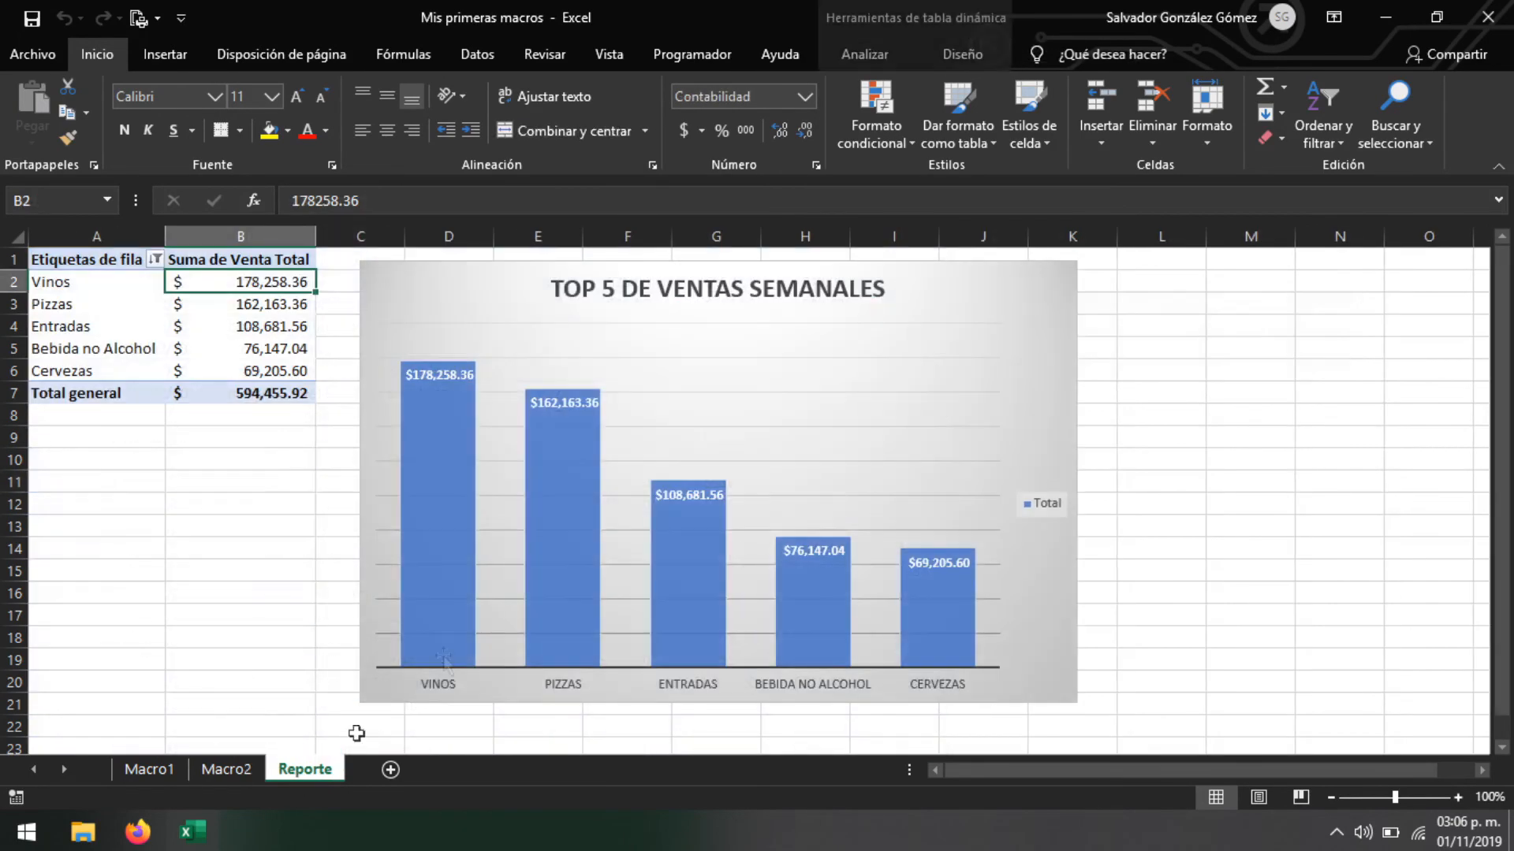
click(226, 771)
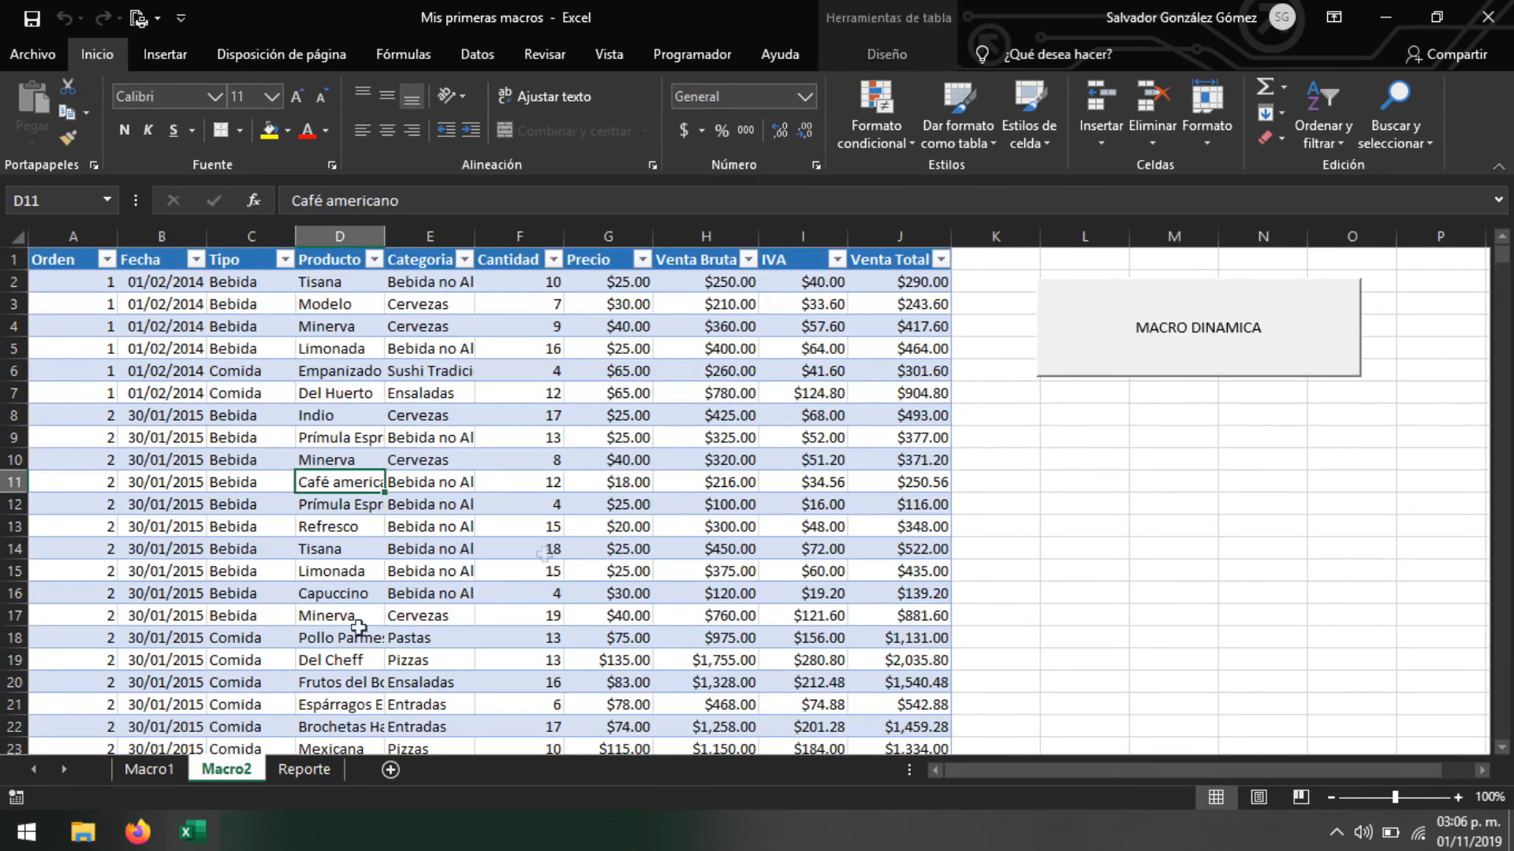
Open the Módulo1 code in the Visual Basic editor, heighten its window and examine the opening font lines of MiPrimerMacro
click(693, 57)
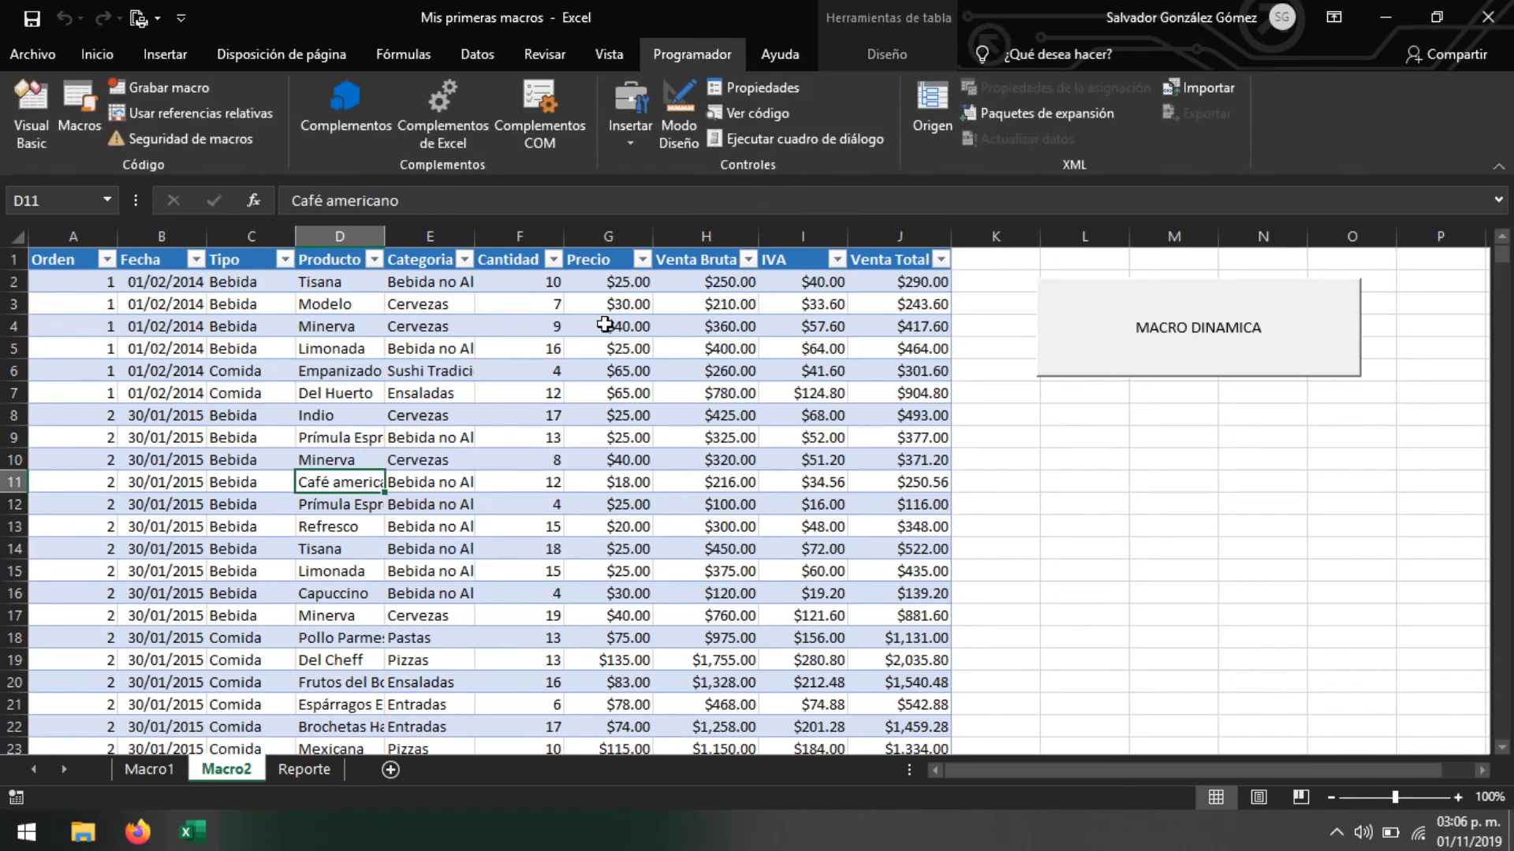
click(32, 124)
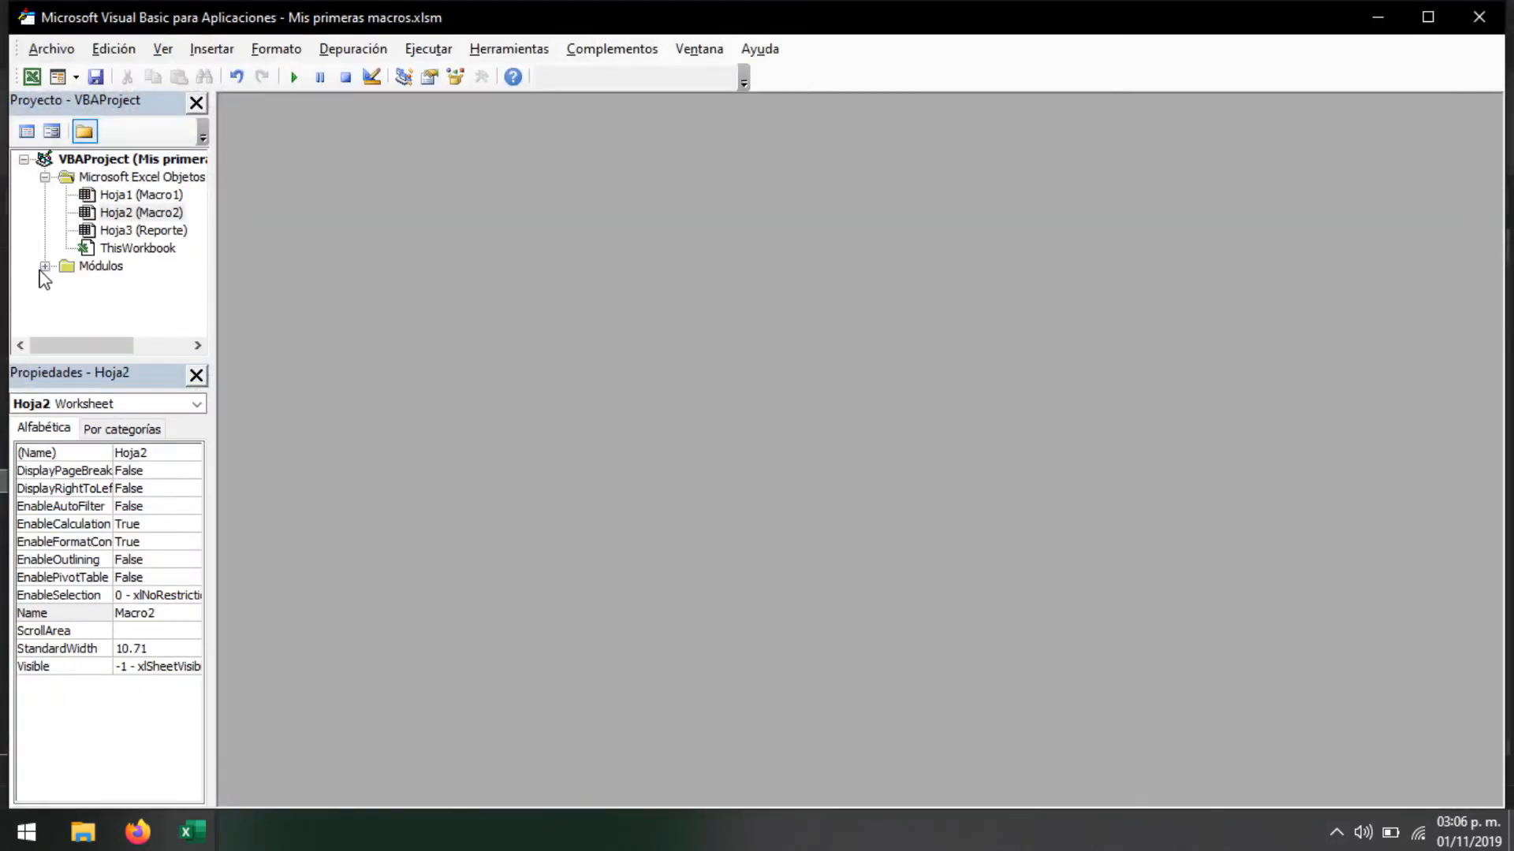
click(45, 267)
click(122, 284)
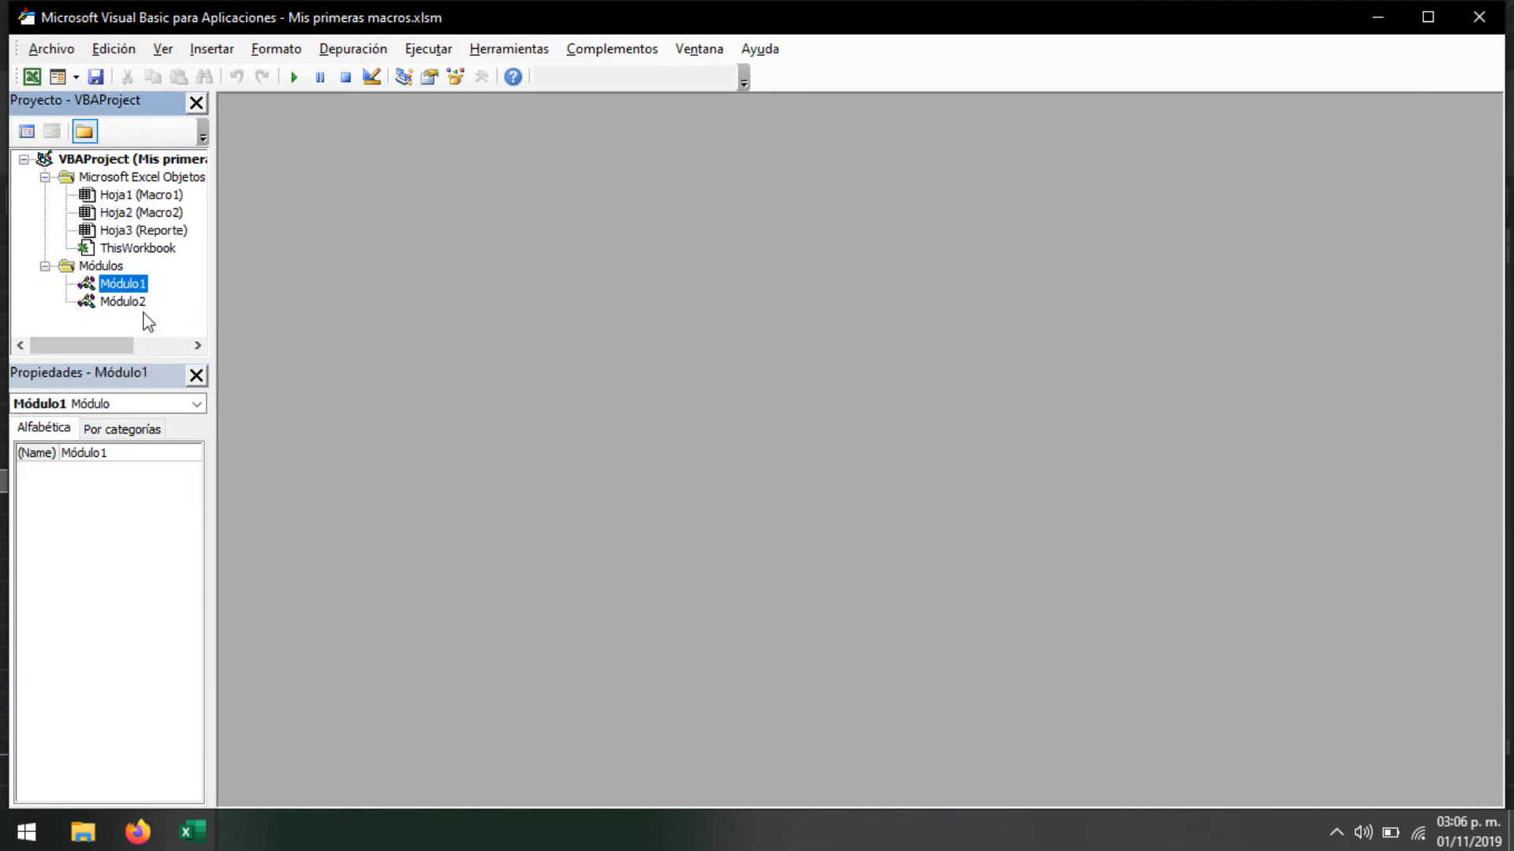
double_click(123, 287)
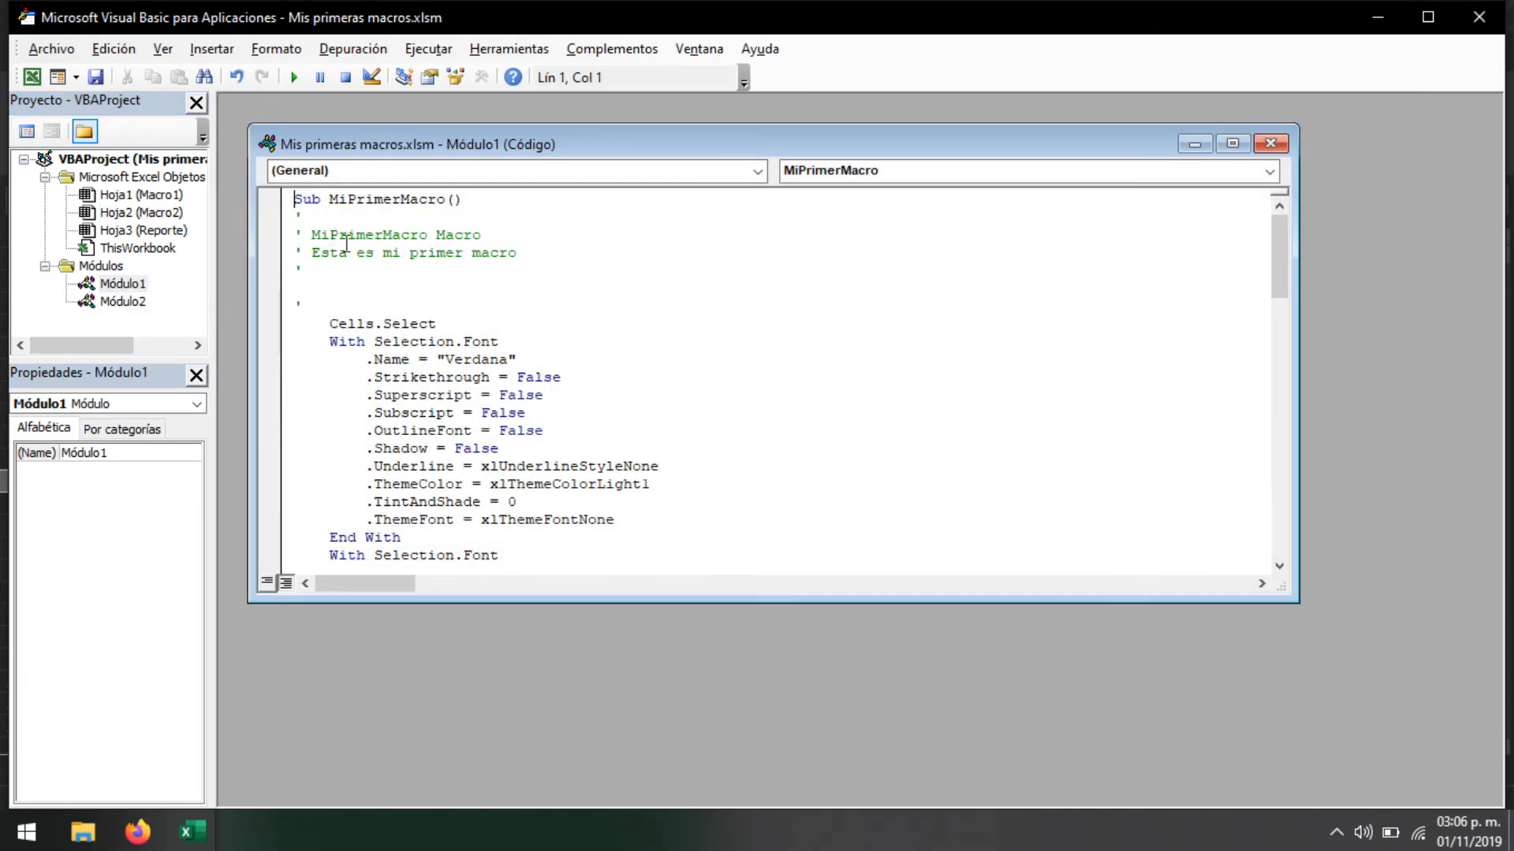
drag(629, 597, 623, 771)
drag(383, 325, 474, 433)
click(499, 484)
Read through the MiPrimerMacro code down to End Sub and close the Módulo1 code window
scroll(458, 404, down, 10)
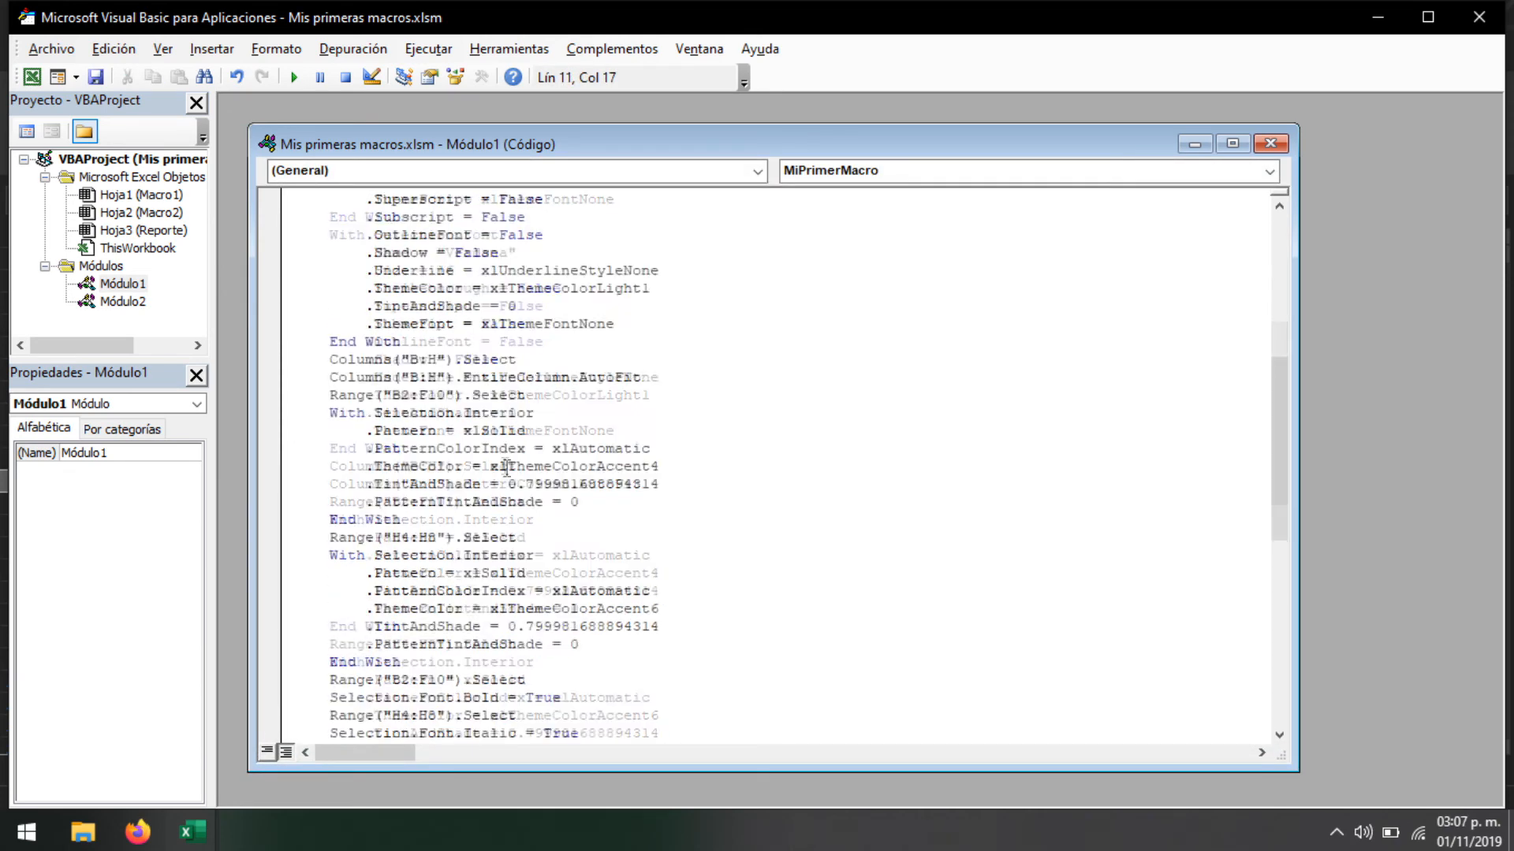
scroll(610, 569, down, 8)
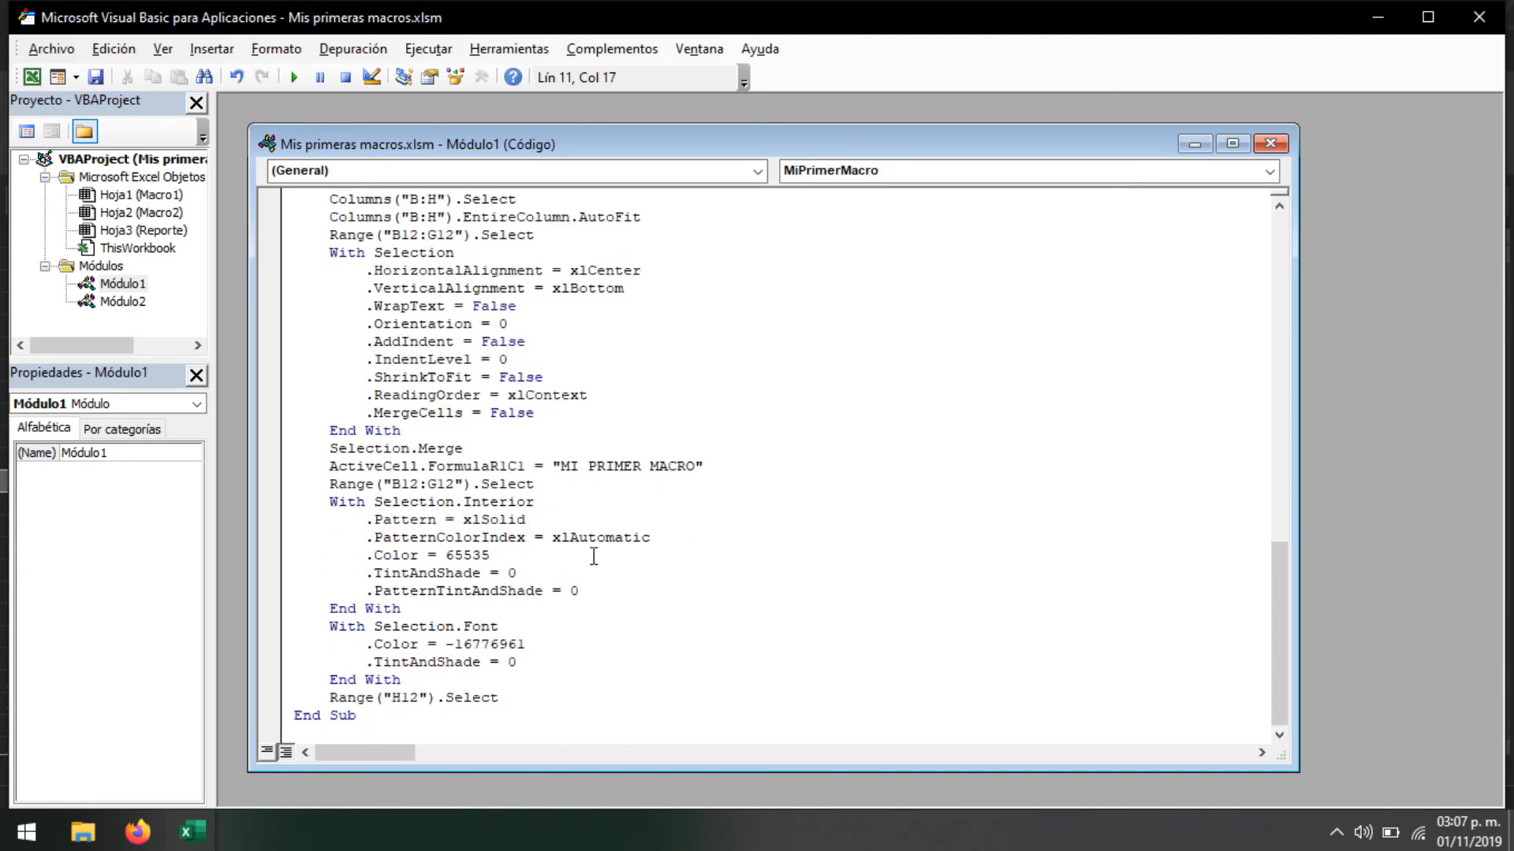
scroll(593, 557, up, 18)
scroll(570, 588, down, 10)
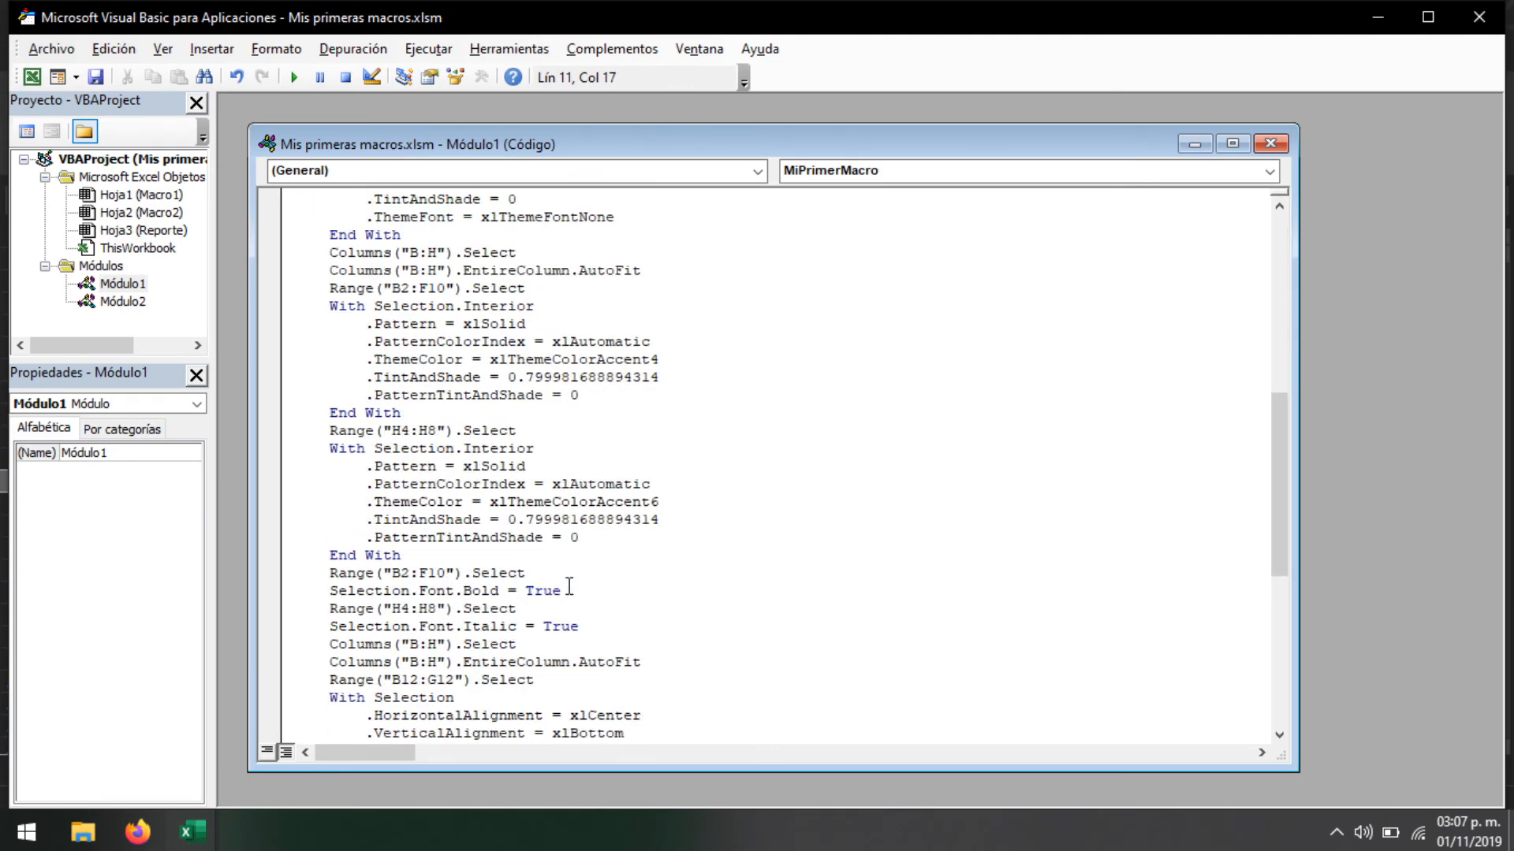
scroll(568, 580, up, 10)
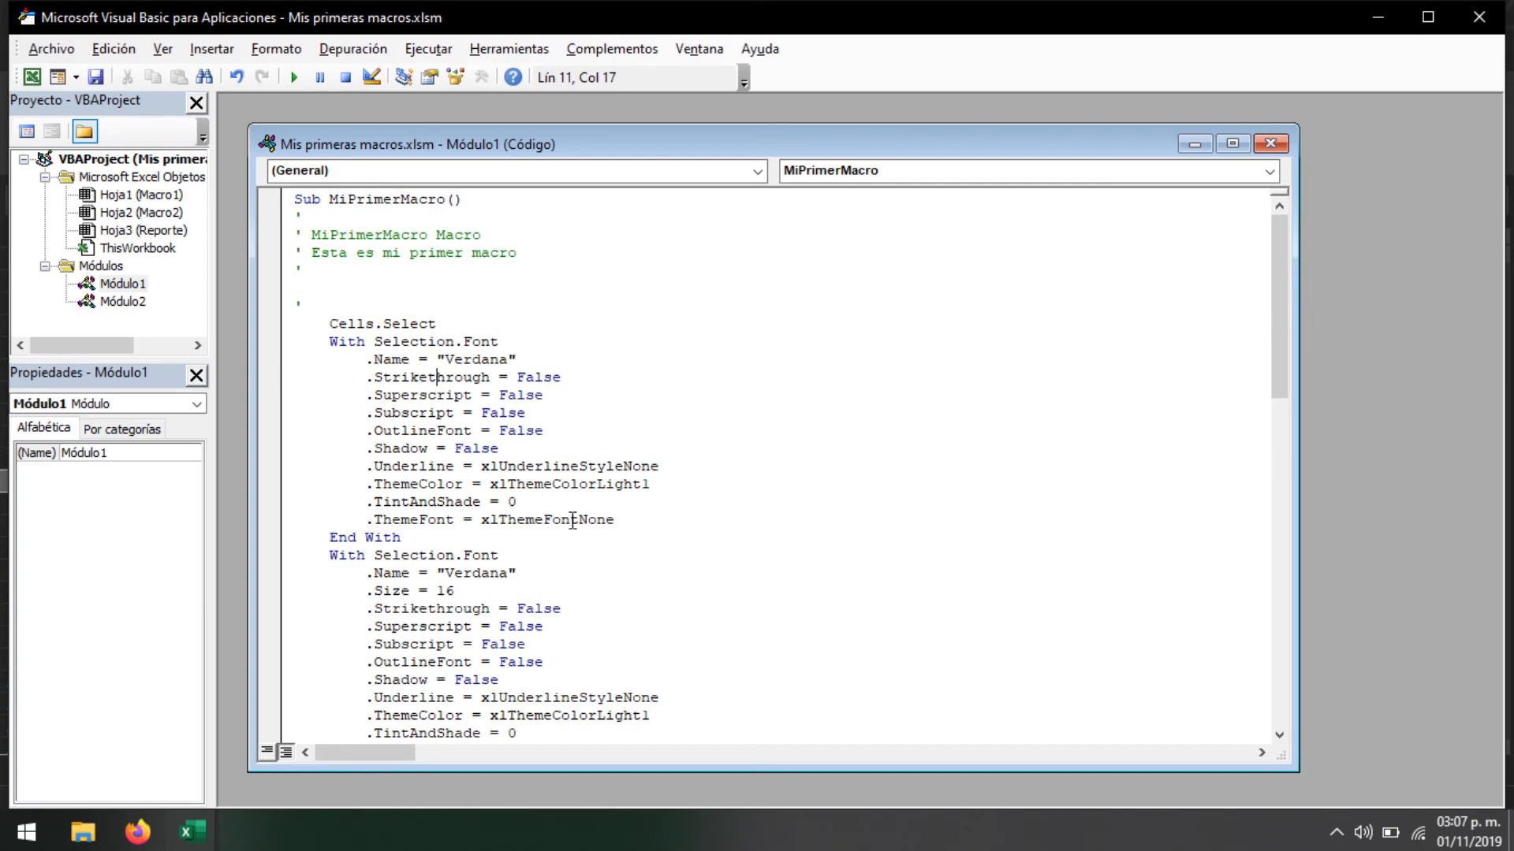
scroll(572, 520, down, 20)
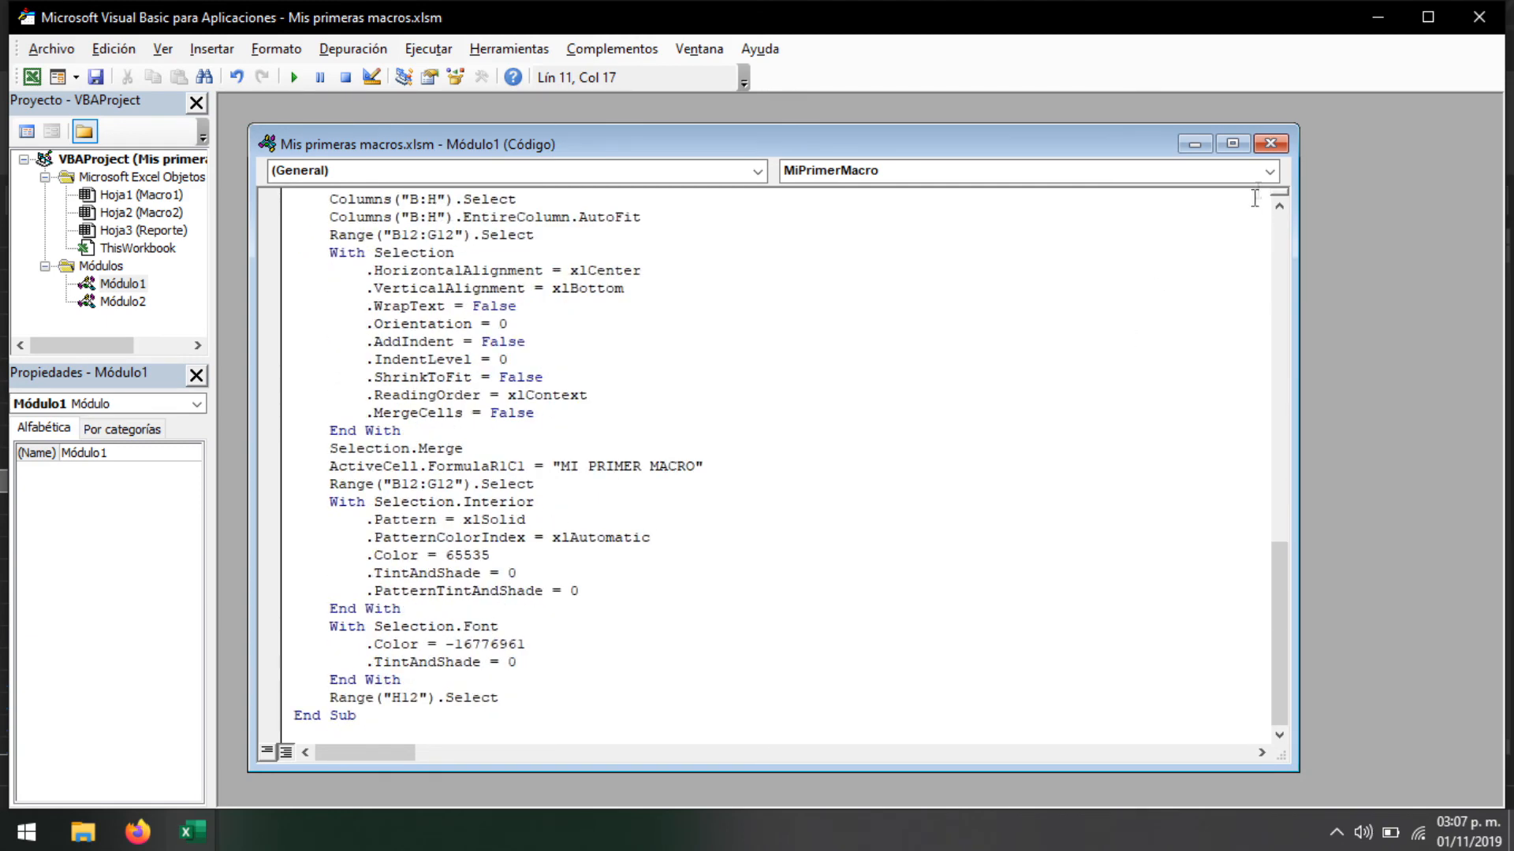
click(1270, 143)
Open the Módulo2 code with MacroDinámica, heighten its window and move it towards the upper edge of the editor area
double_click(139, 310)
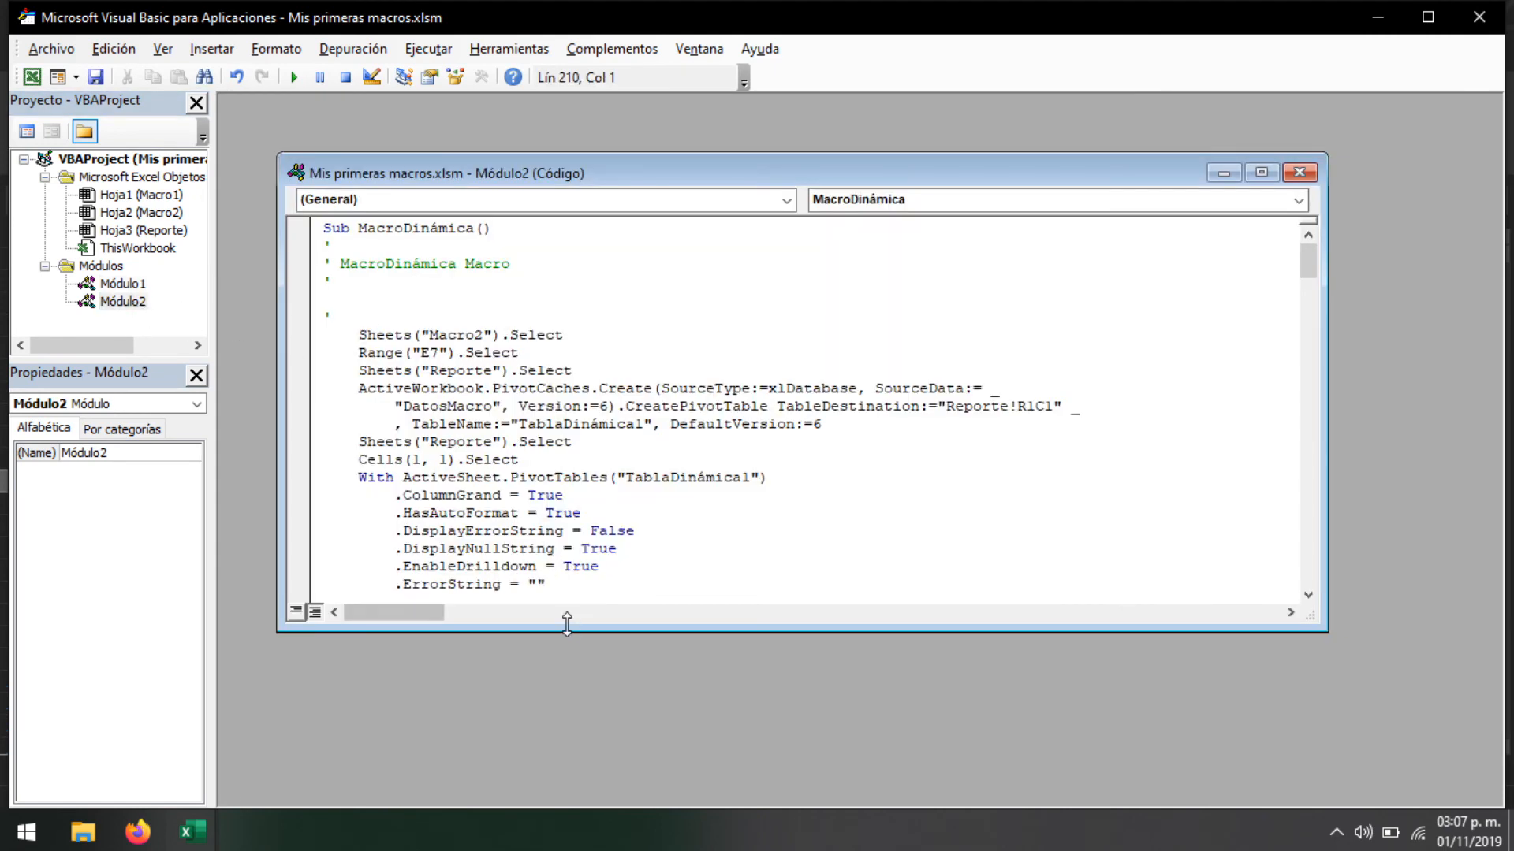
drag(567, 631, 534, 804)
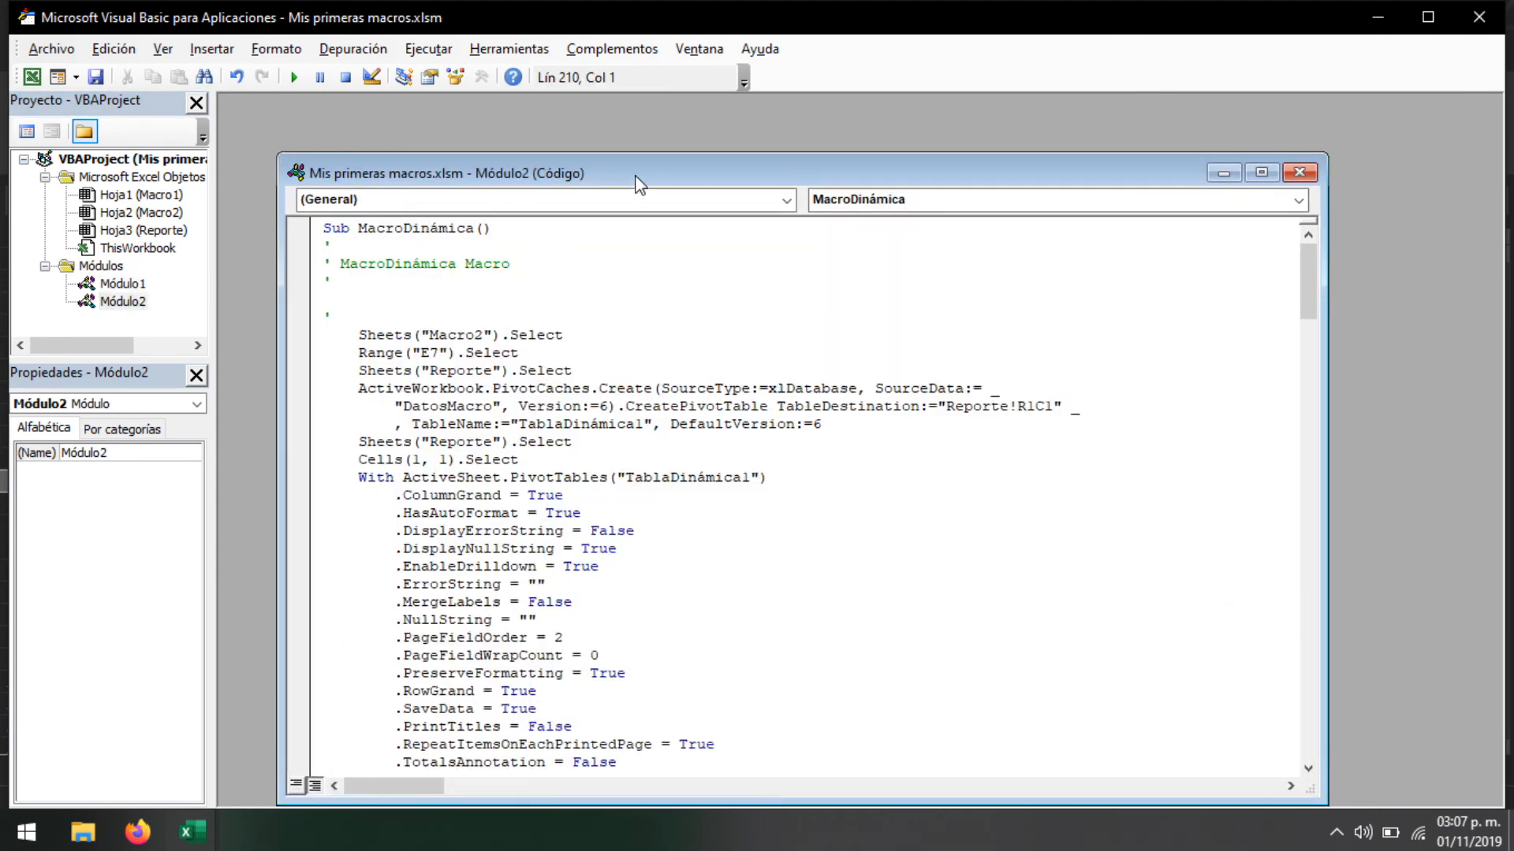
drag(637, 179, 540, 97)
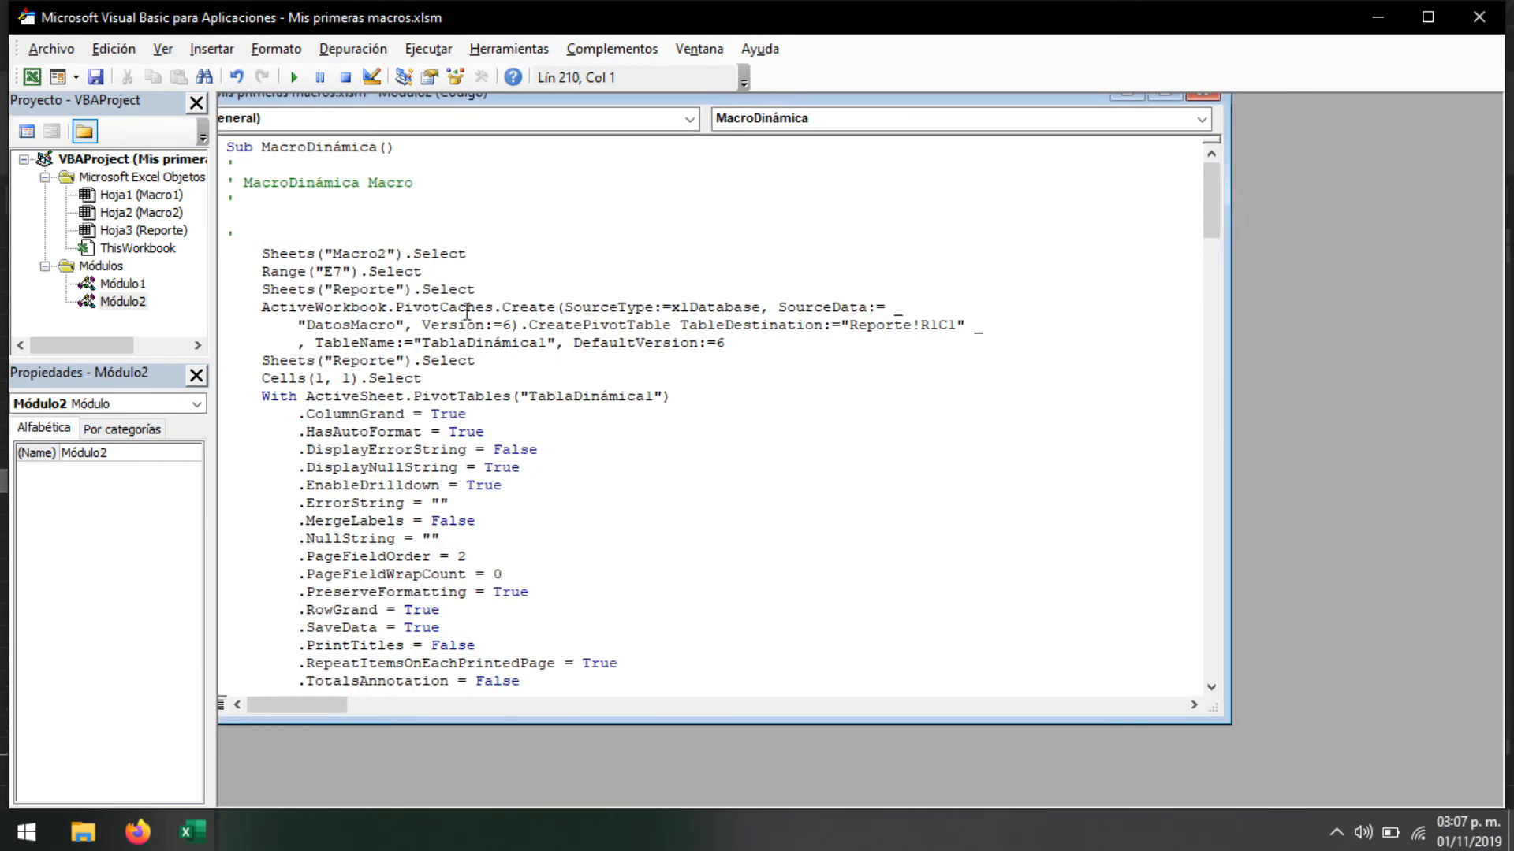
Examine the MacroDinámica code that creates the pivot table, adds its fields, and applies the sorting and top 5 filter
click(384, 412)
drag(370, 450, 412, 468)
scroll(410, 473, down, 6)
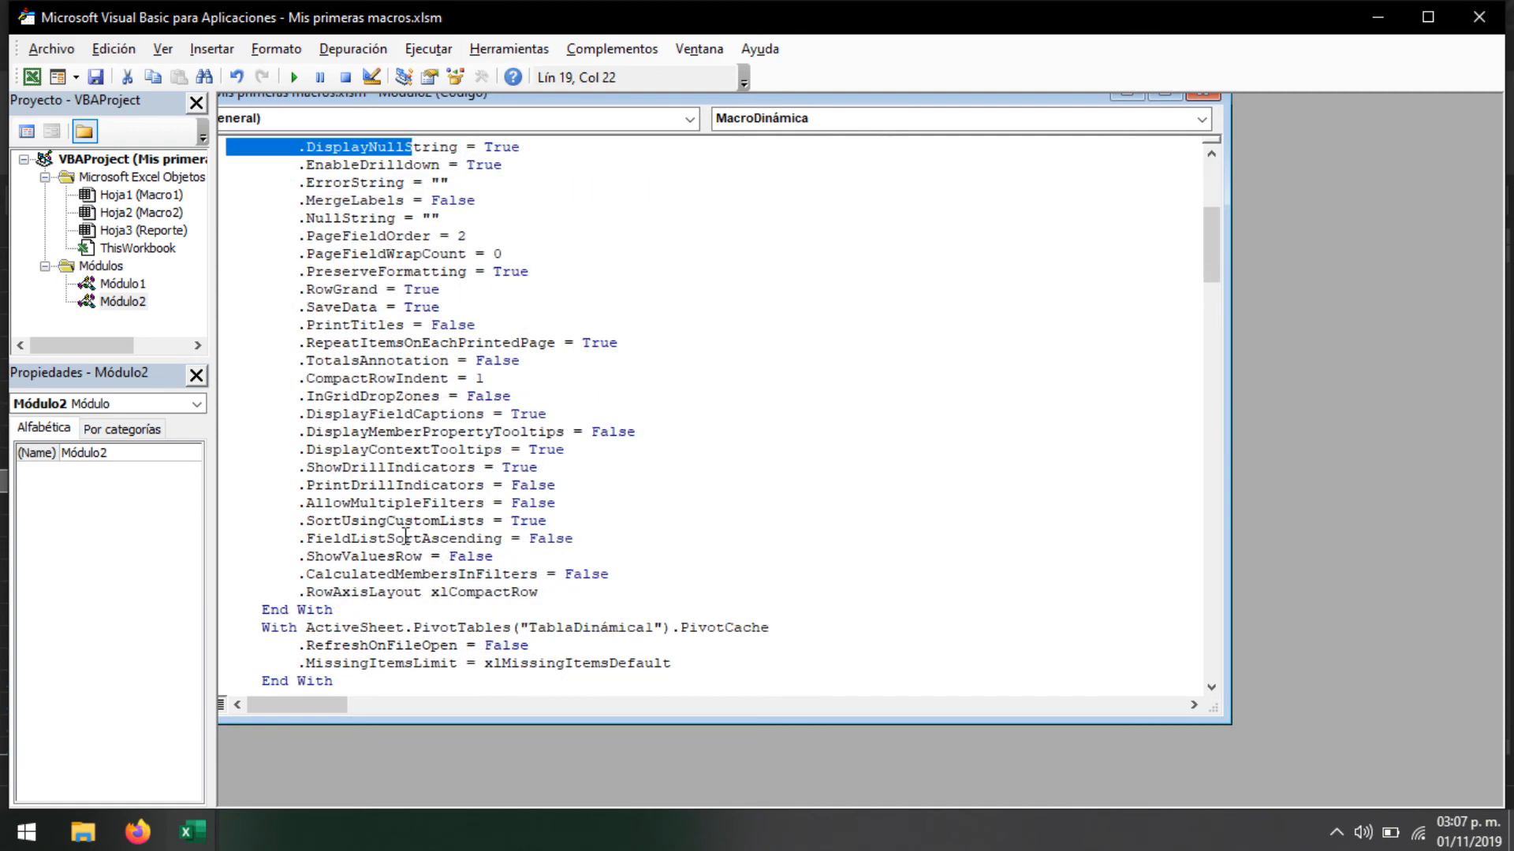
scroll(406, 537, down, 5)
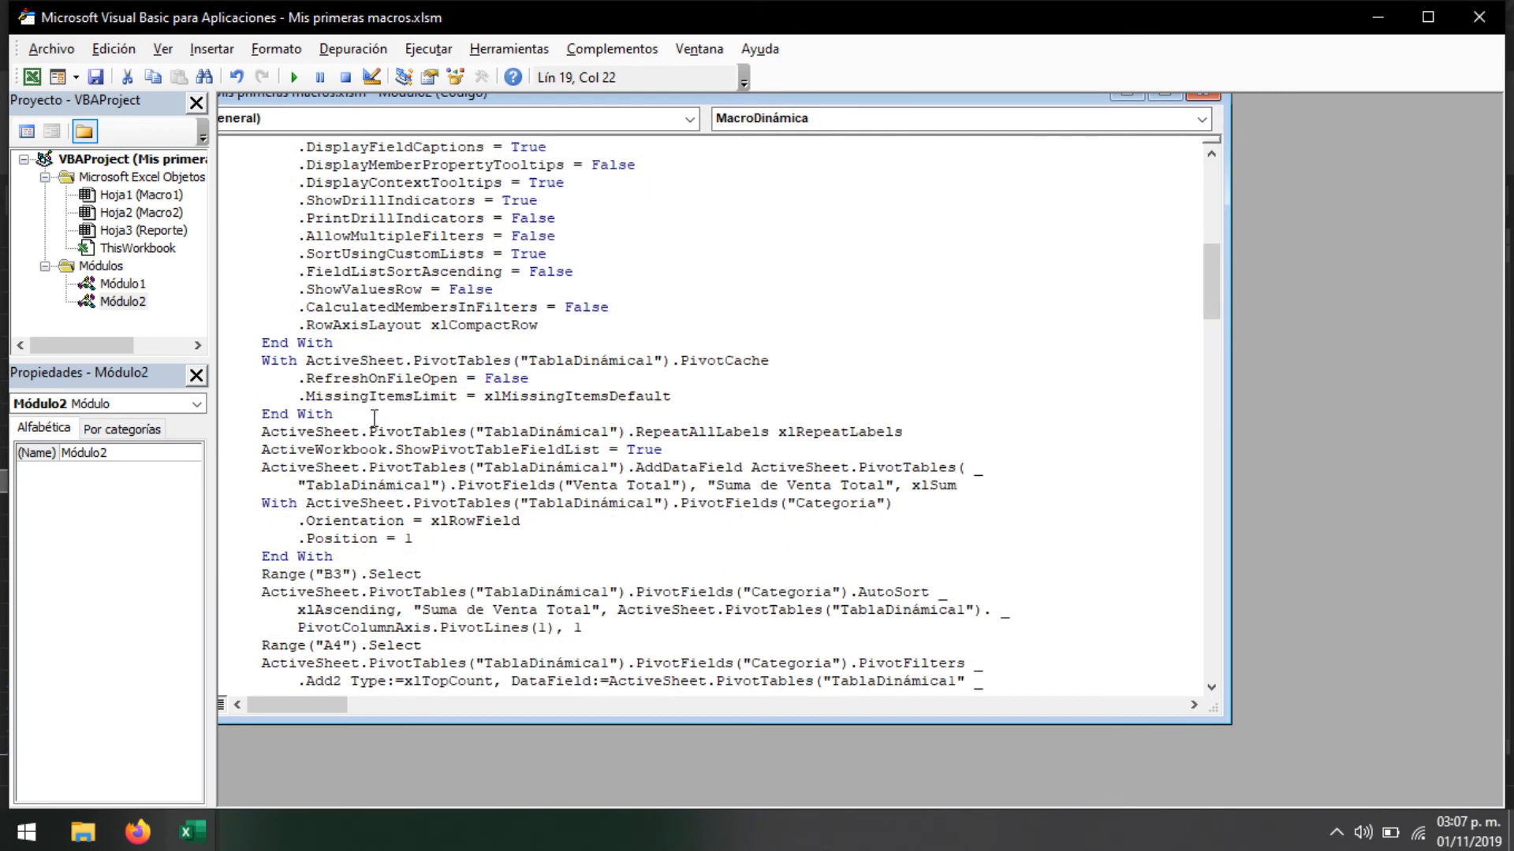
scroll(323, 514, down, 4)
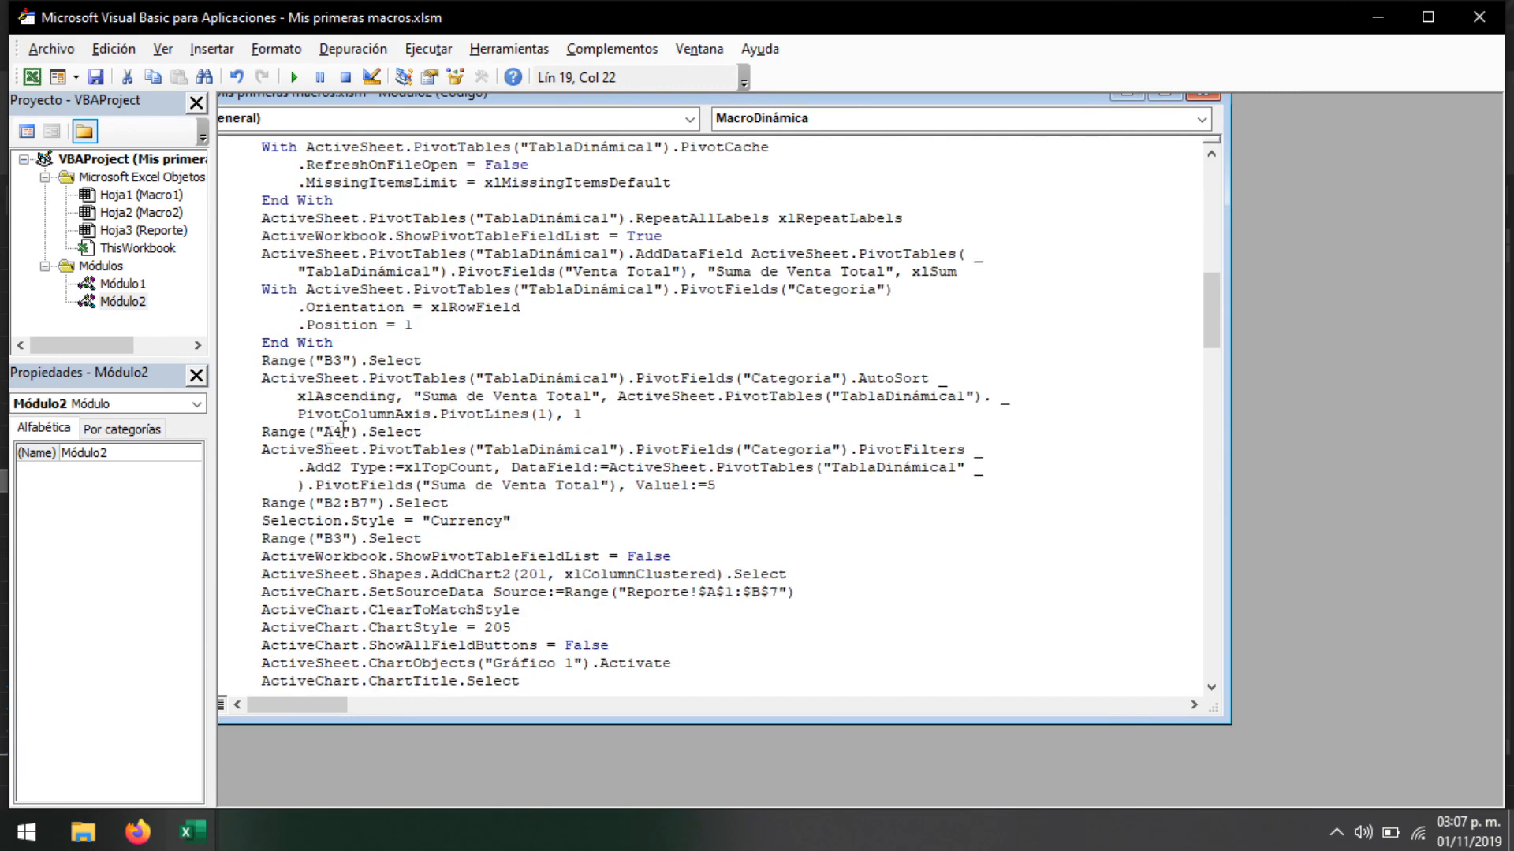
drag(362, 361, 549, 410)
click(449, 413)
click(544, 433)
scroll(344, 513, down, 7)
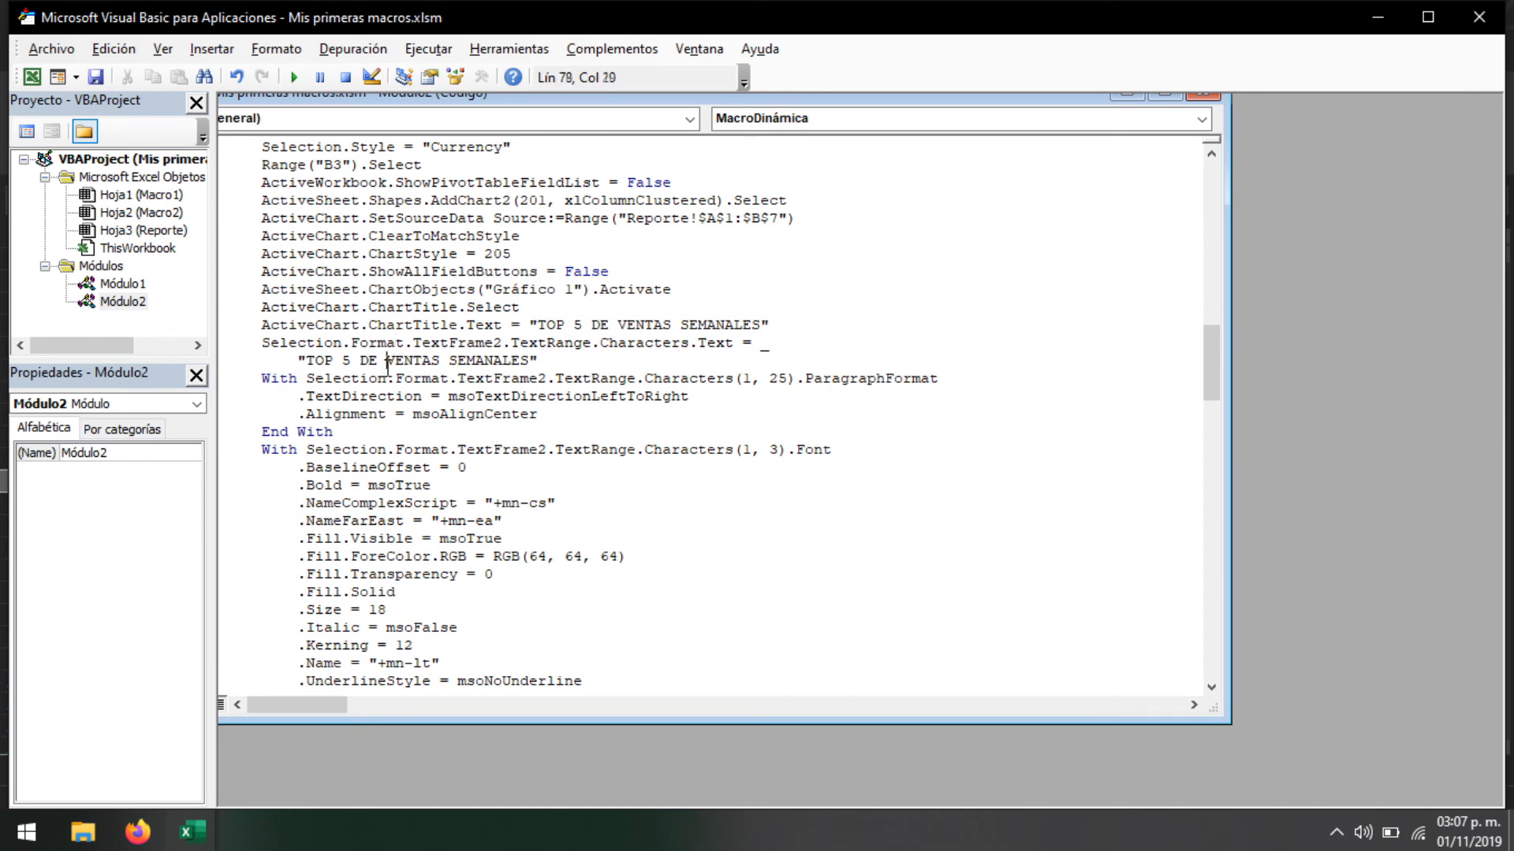
Examine the chart title, chart sizing and recorded scrolling lines of MacroDinámica, and return to the start of the code
drag(327, 362, 465, 380)
click(523, 349)
scroll(883, 541, down, 8)
scroll(516, 465, down, 12)
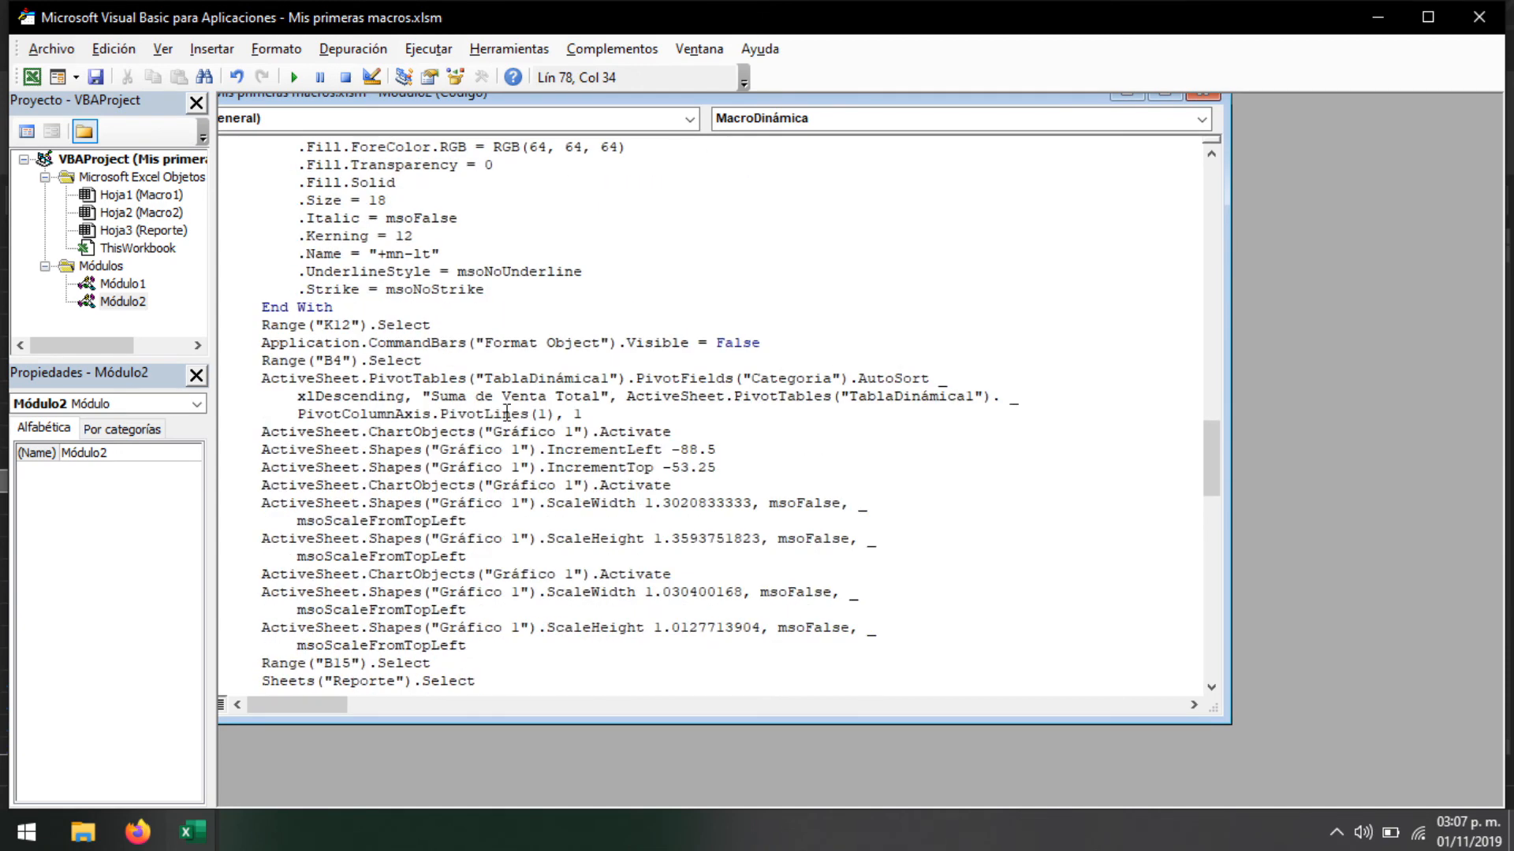
scroll(505, 413, down, 10)
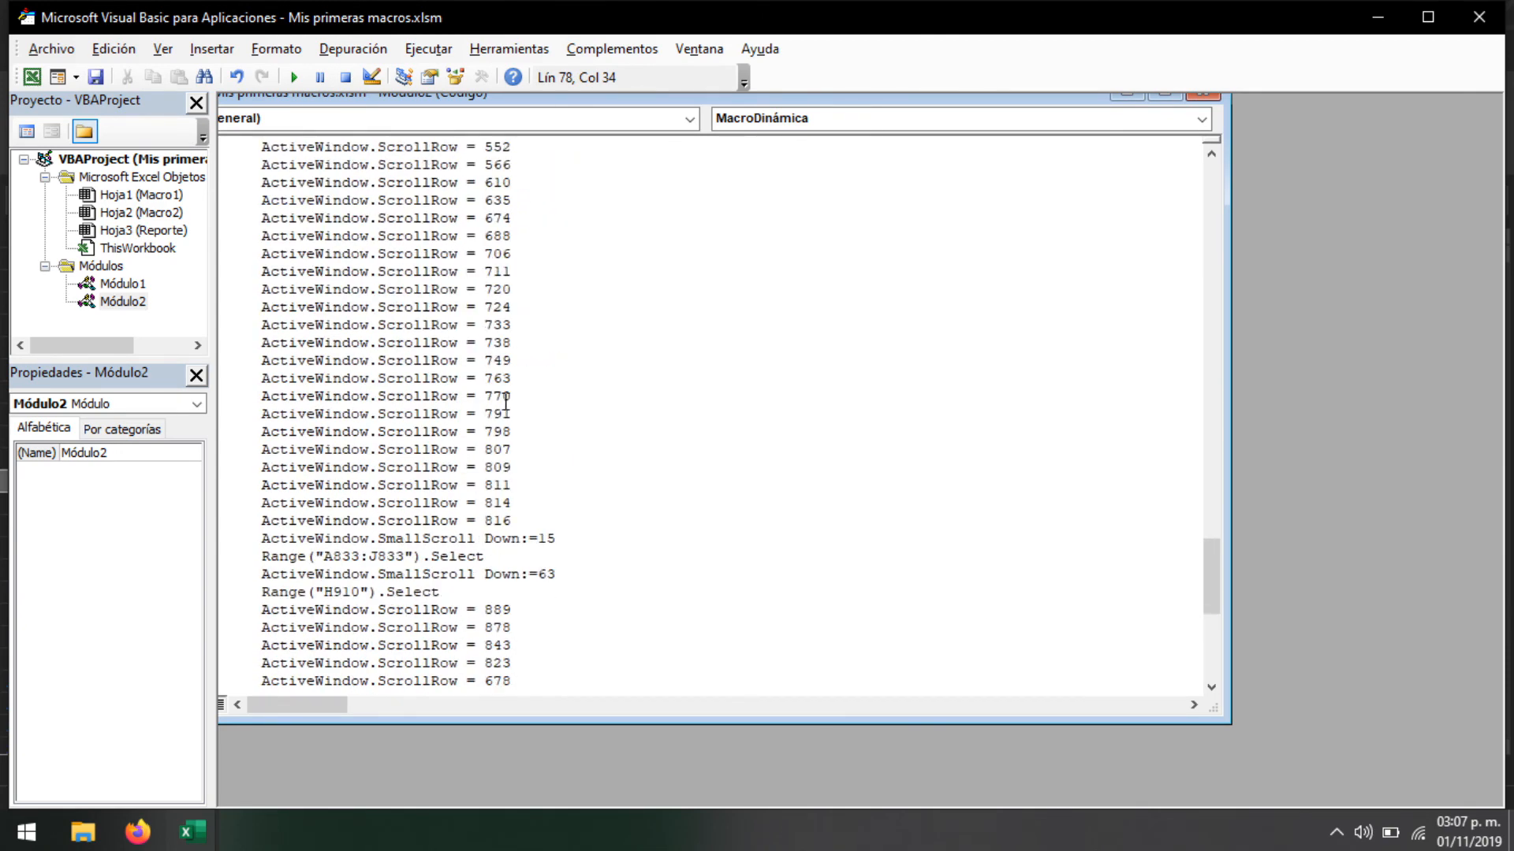
scroll(497, 405, up, 20)
scroll(479, 427, up, 6)
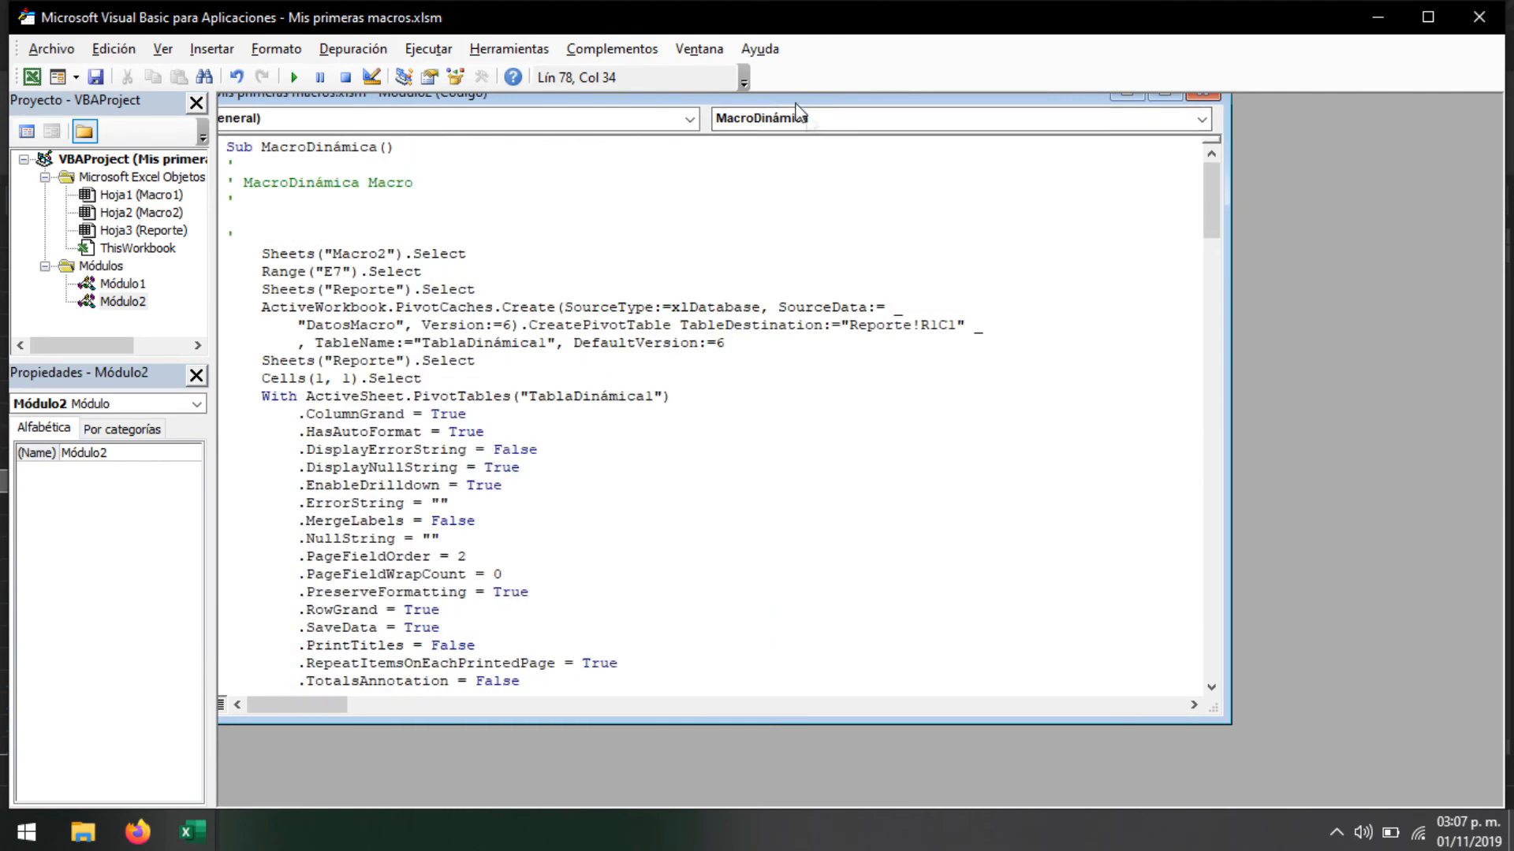
Move the Módulo2 code window fully into view and look over the first lines of MacroDinámica again
drag(793, 98, 837, 132)
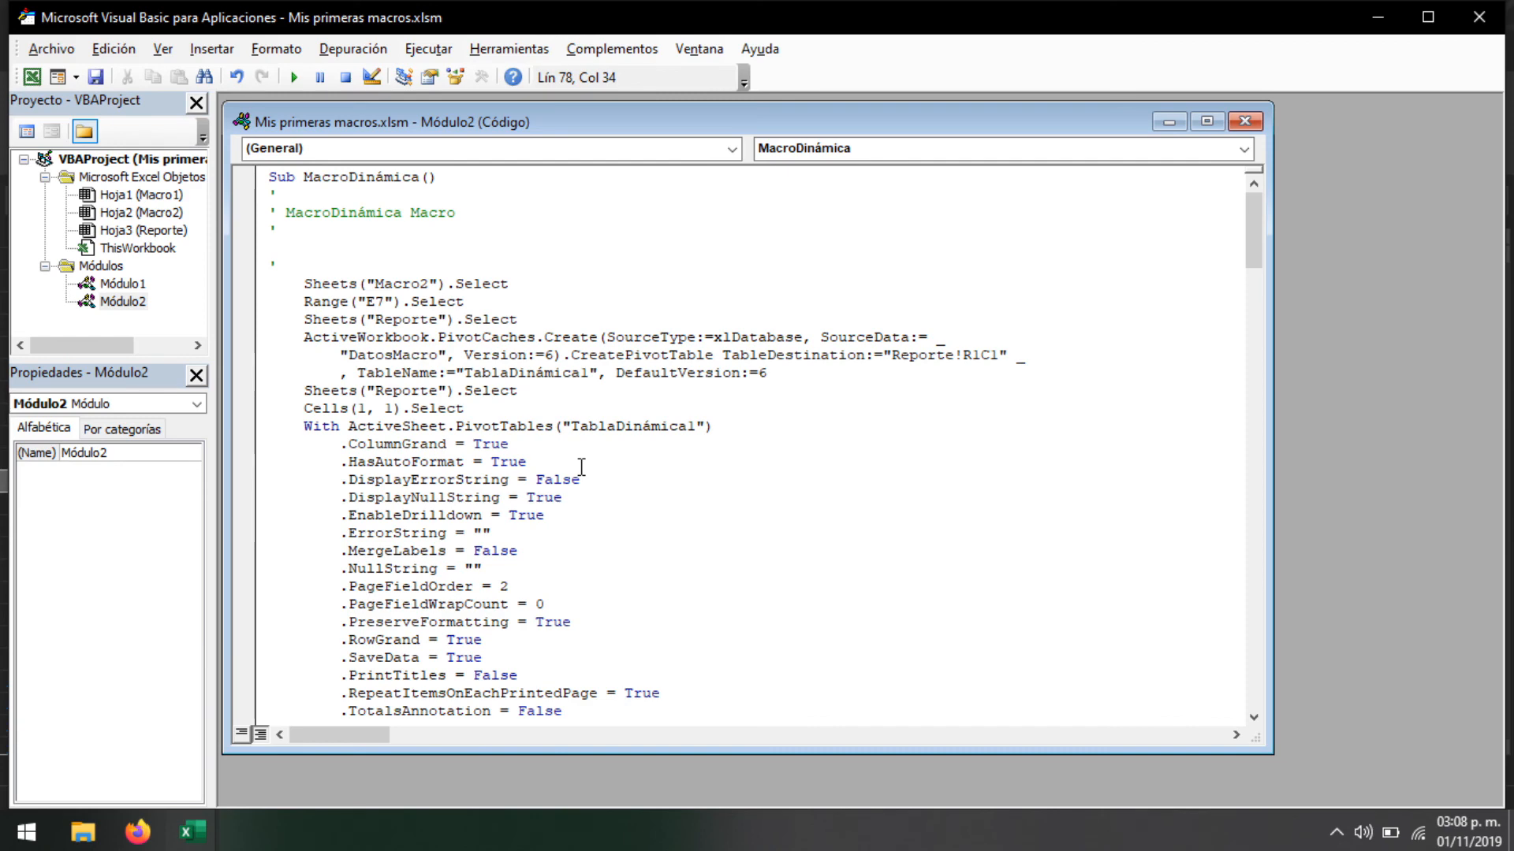
scroll(570, 474, down, 2)
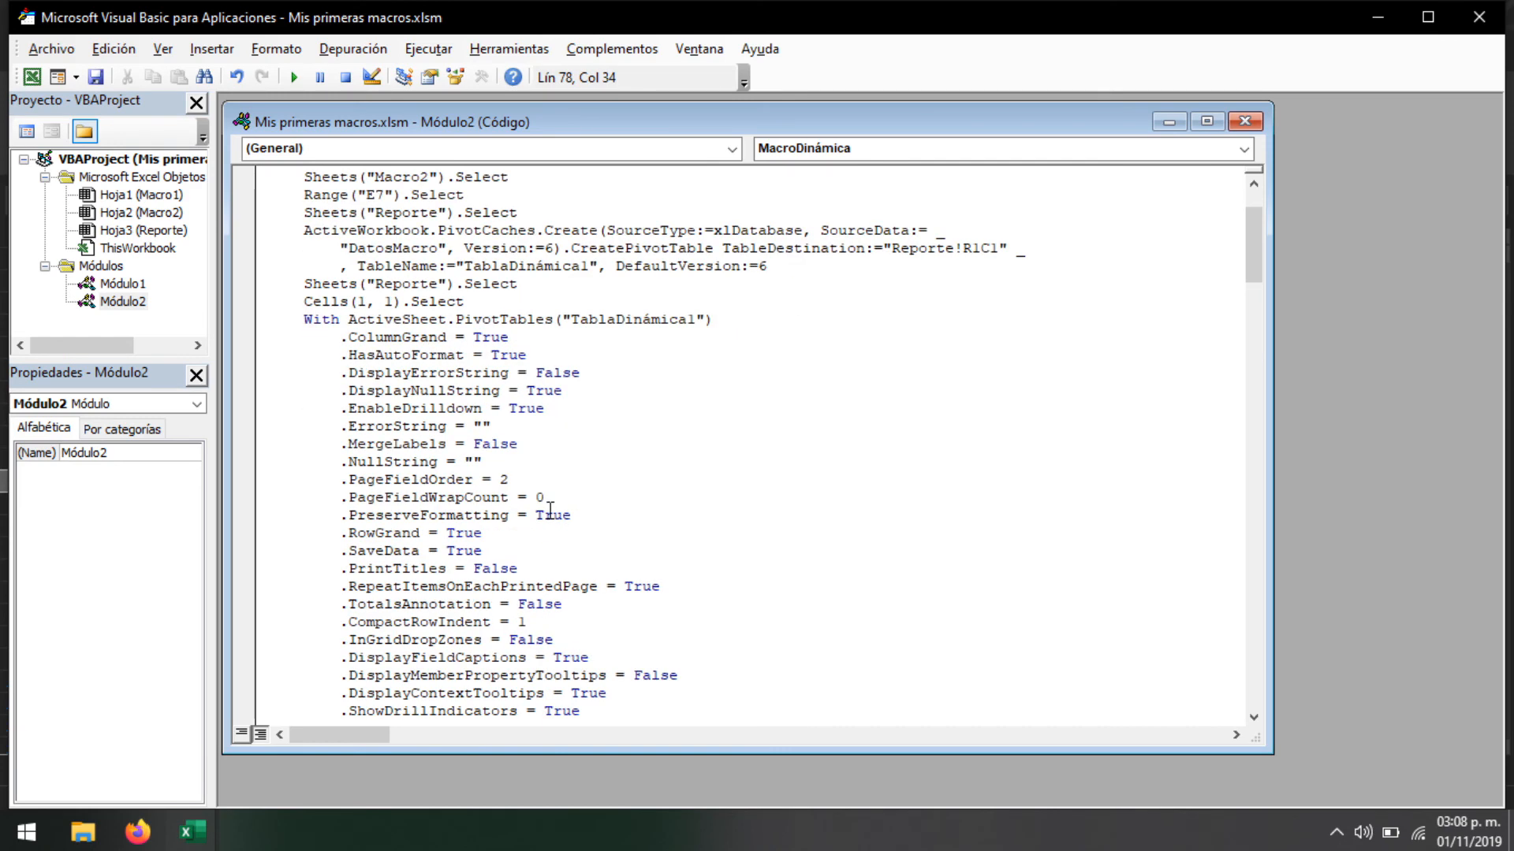
scroll(550, 509, up, 2)
scroll(521, 541, down, 2)
scroll(521, 541, up, 2)
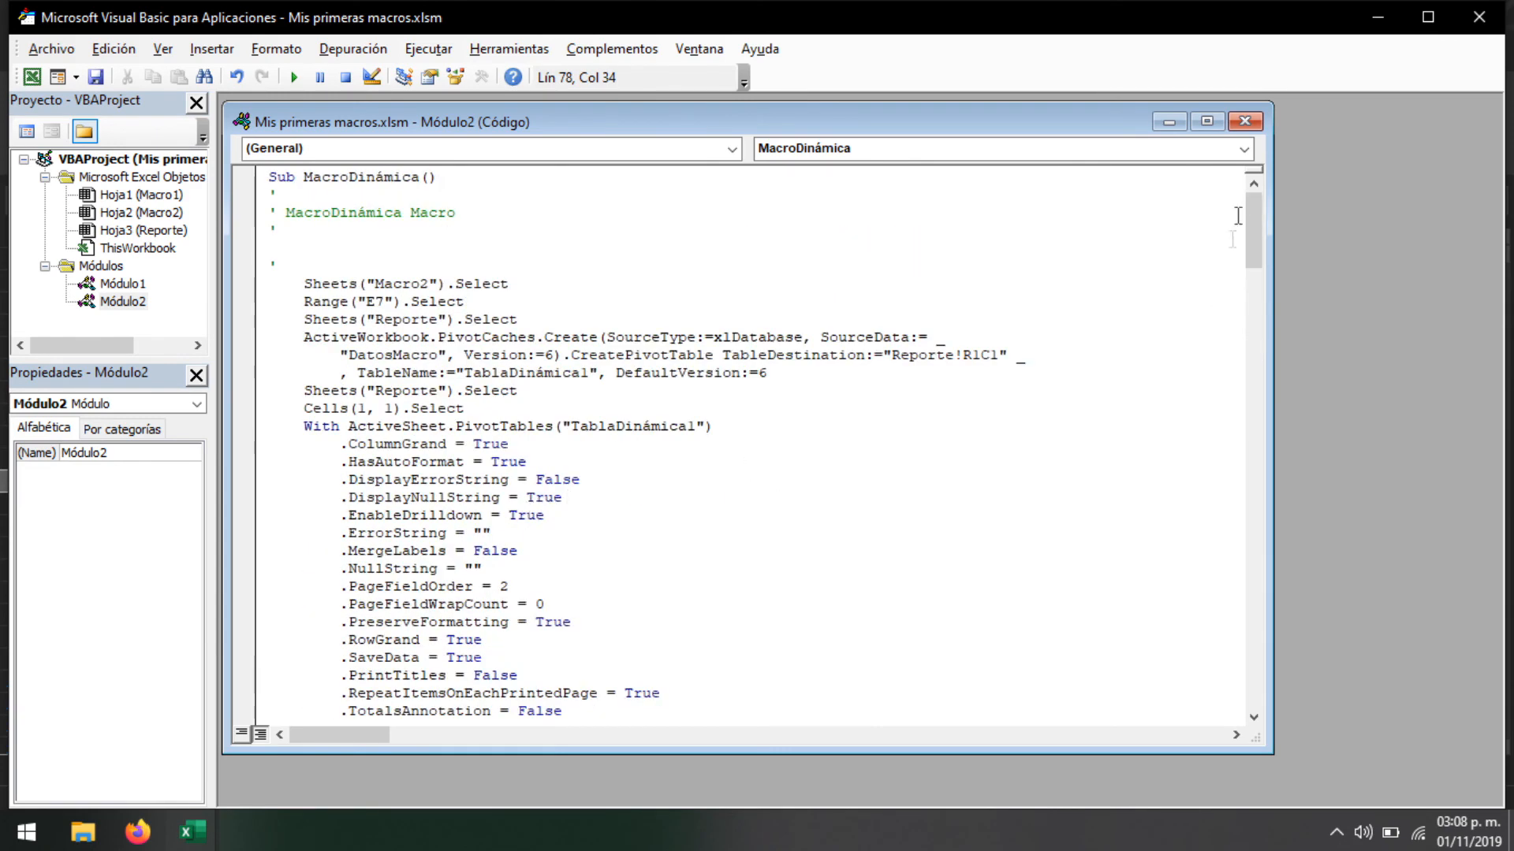
Close the Módulo2 code and the Visual Basic editor, and view the Reporte and Macro1 sheets in the workbook
click(1244, 121)
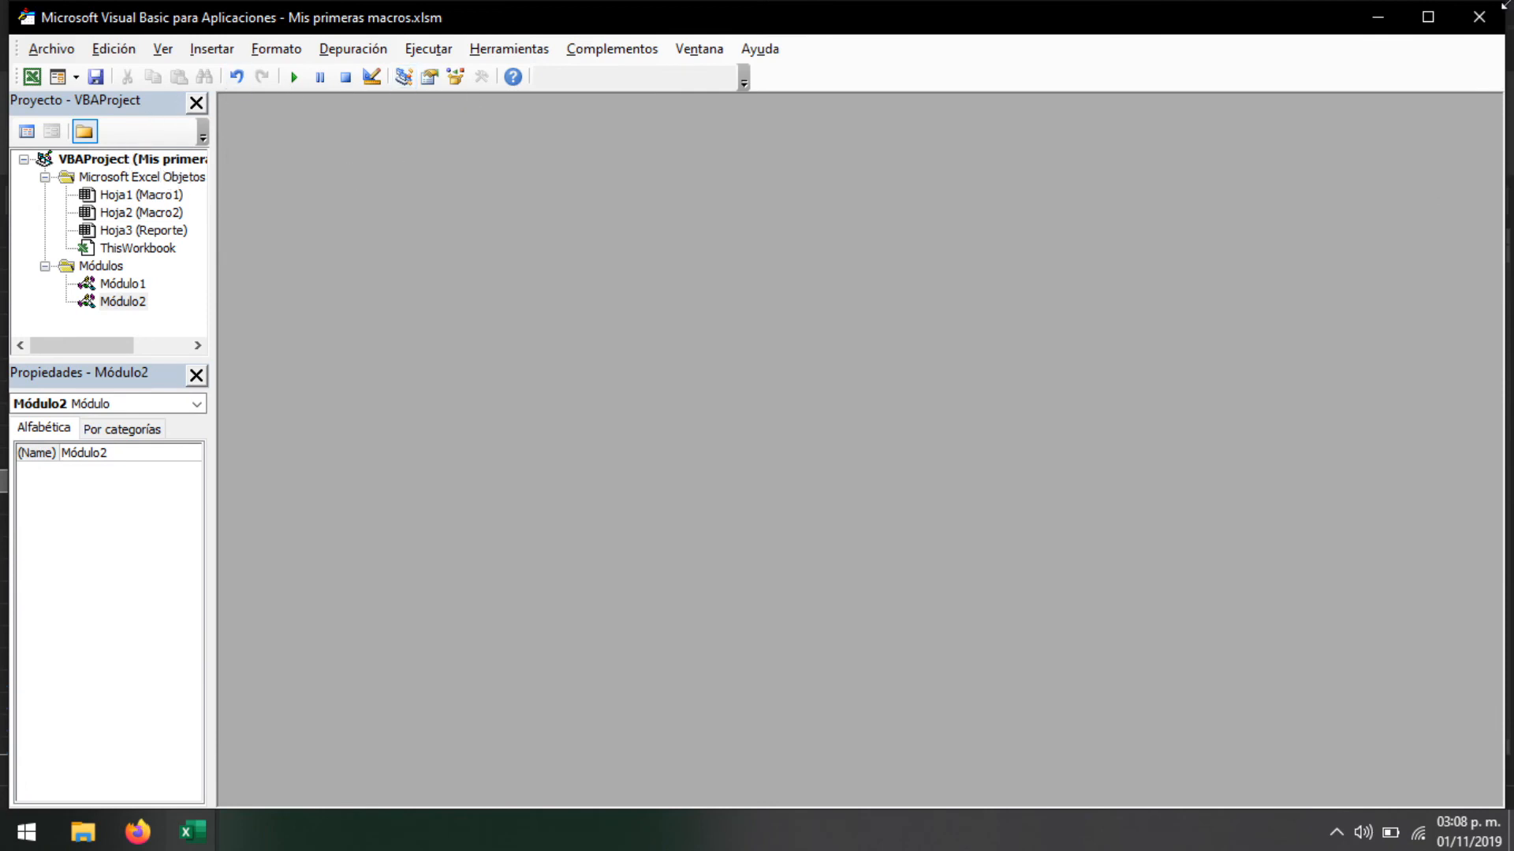
click(1479, 17)
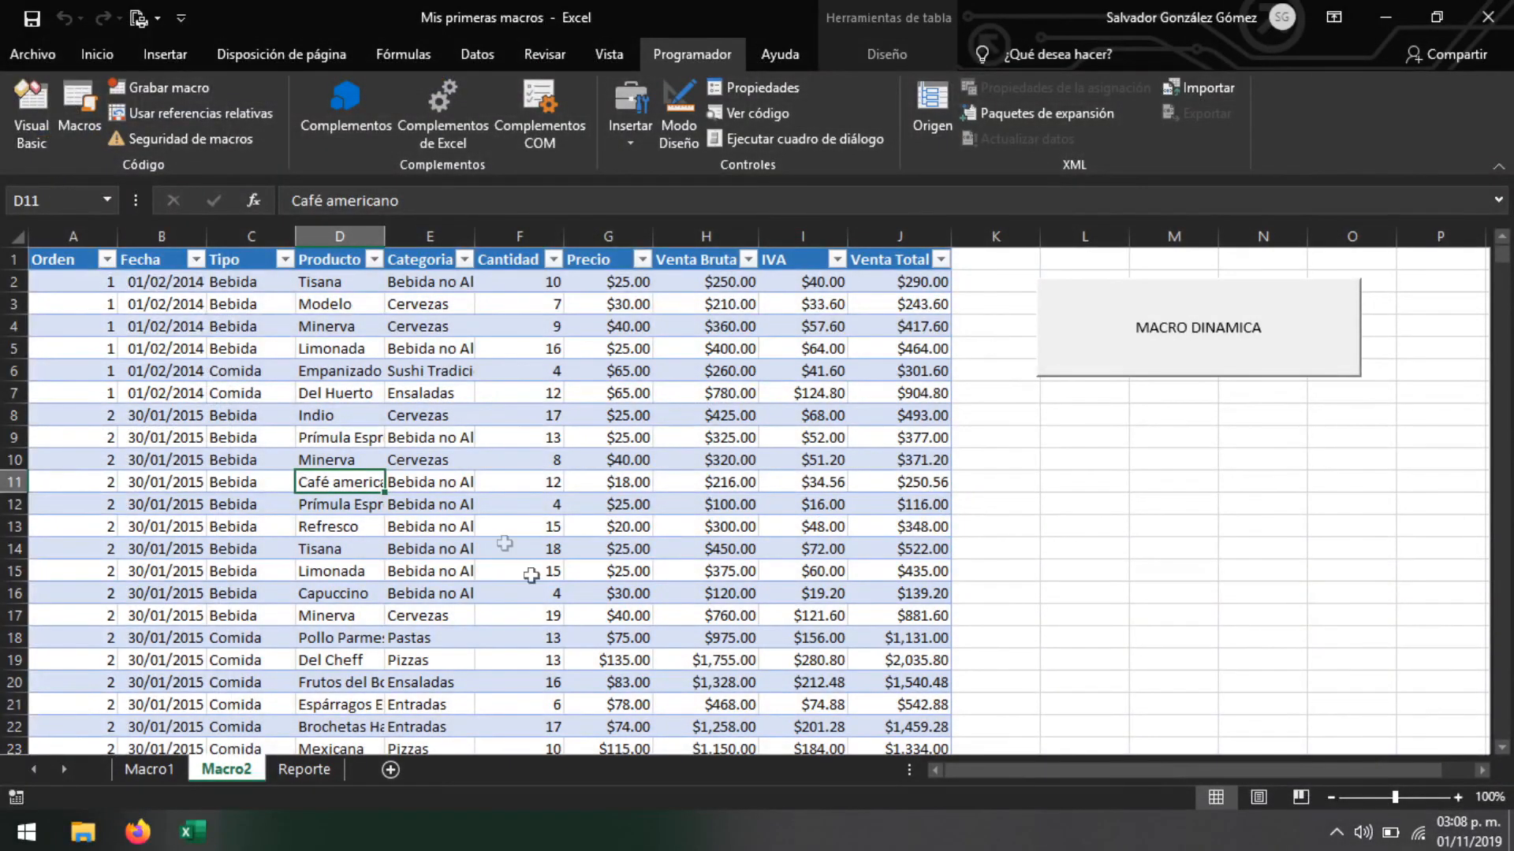
click(305, 769)
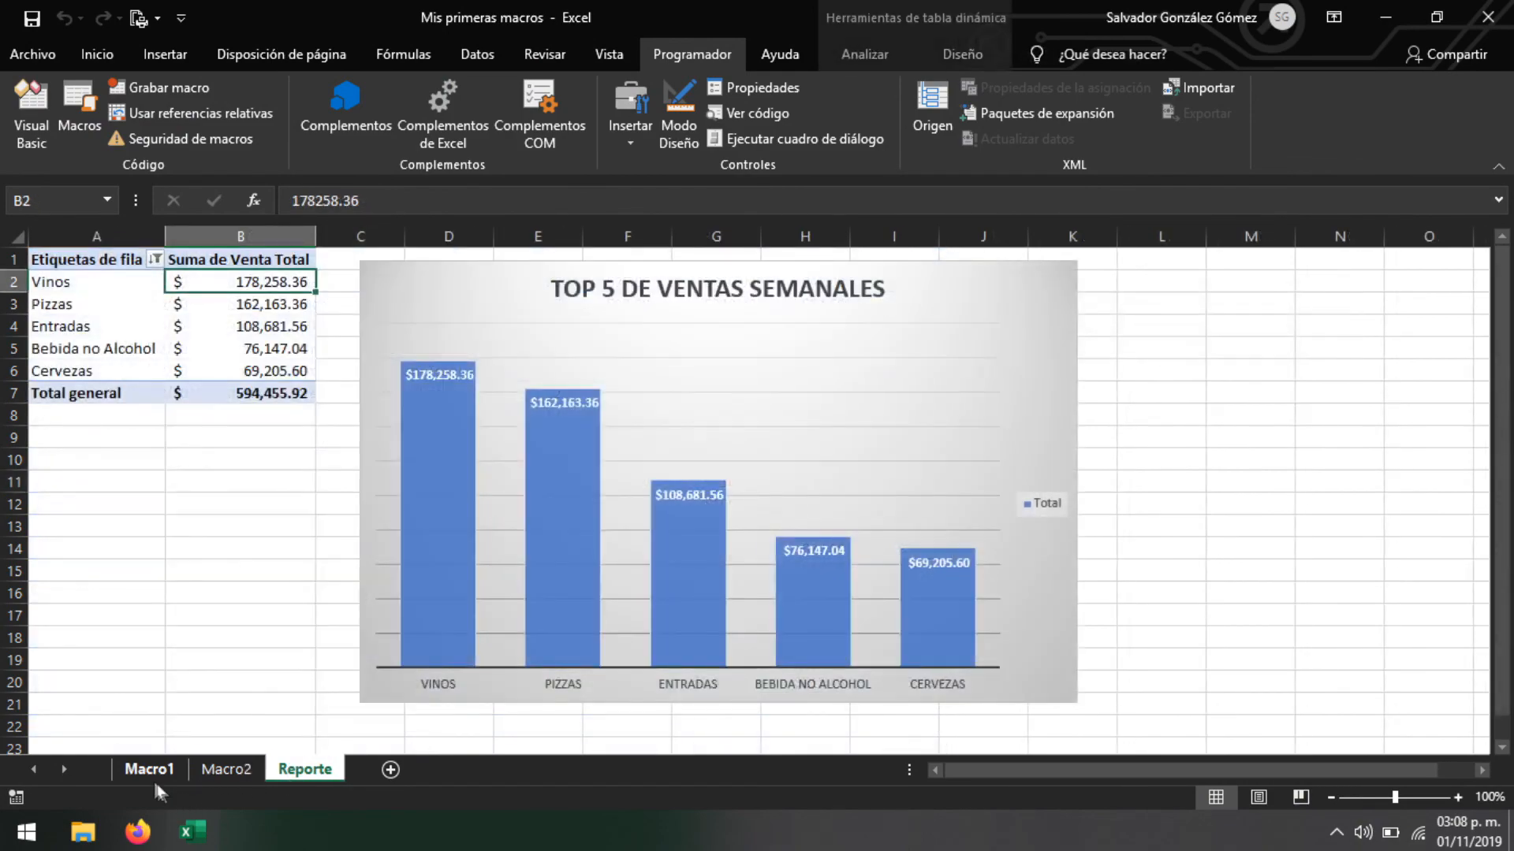
click(150, 769)
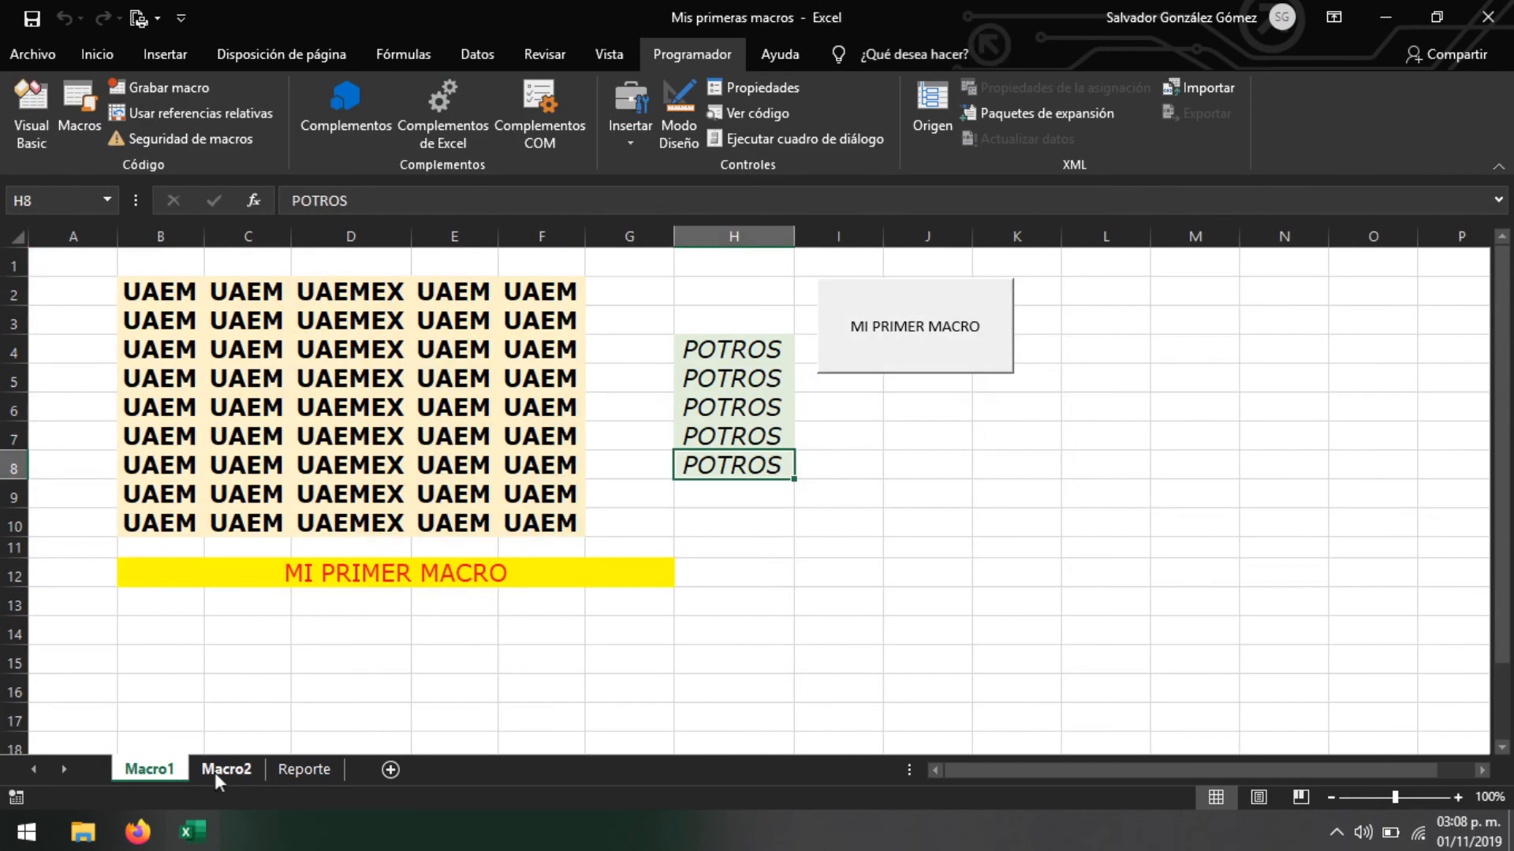
Look over the Macro1, Macro2 and Reporte sheets of the workbook, finishing on Macro2
click(226, 769)
click(304, 770)
click(232, 773)
click(153, 773)
click(243, 772)
click(300, 772)
click(222, 772)
click(158, 772)
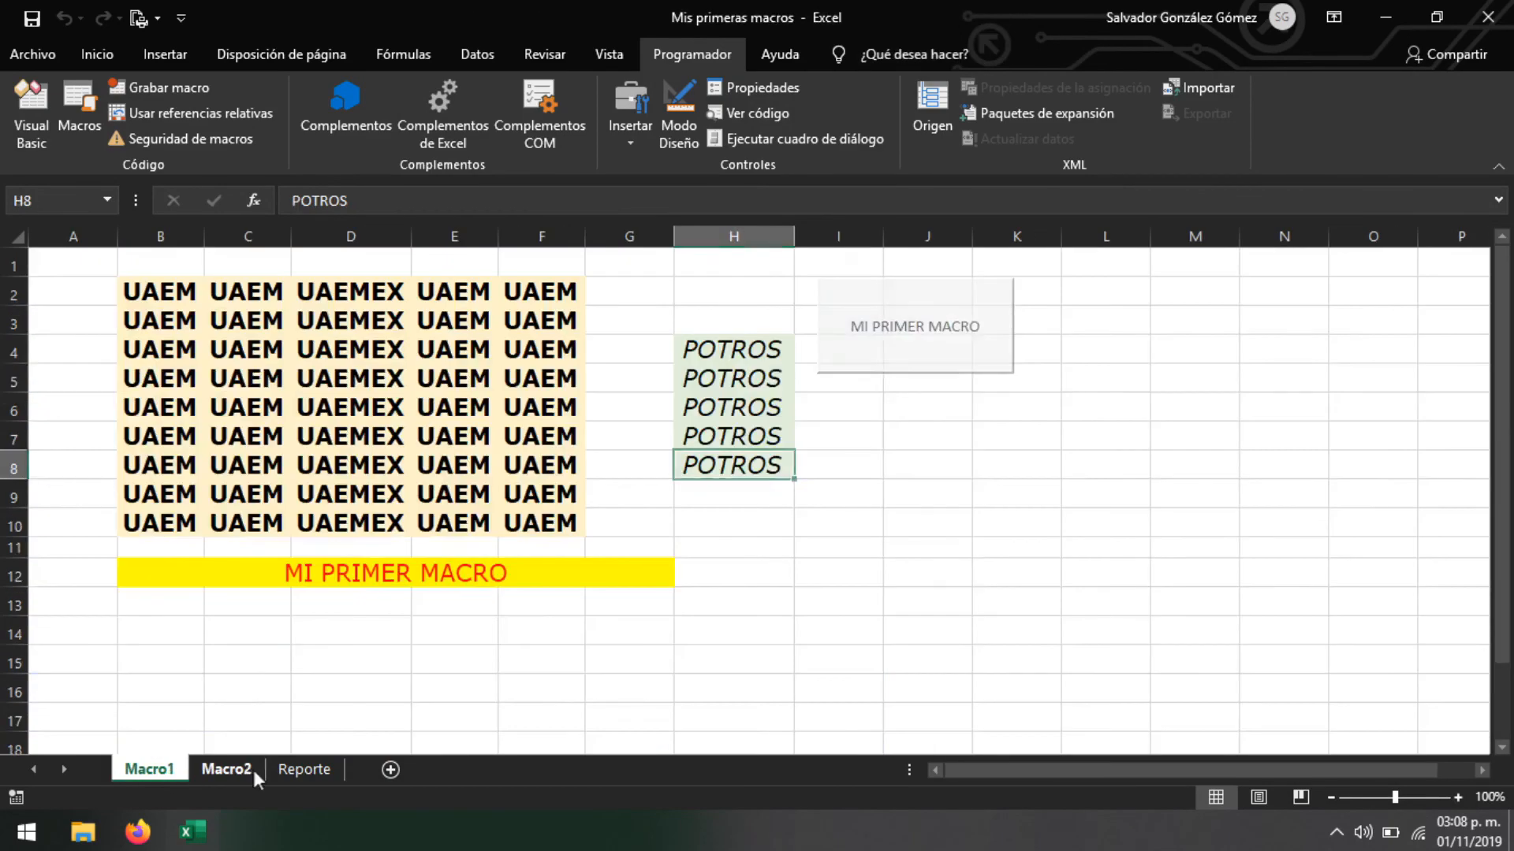
click(300, 770)
click(227, 770)
click(398, 282)
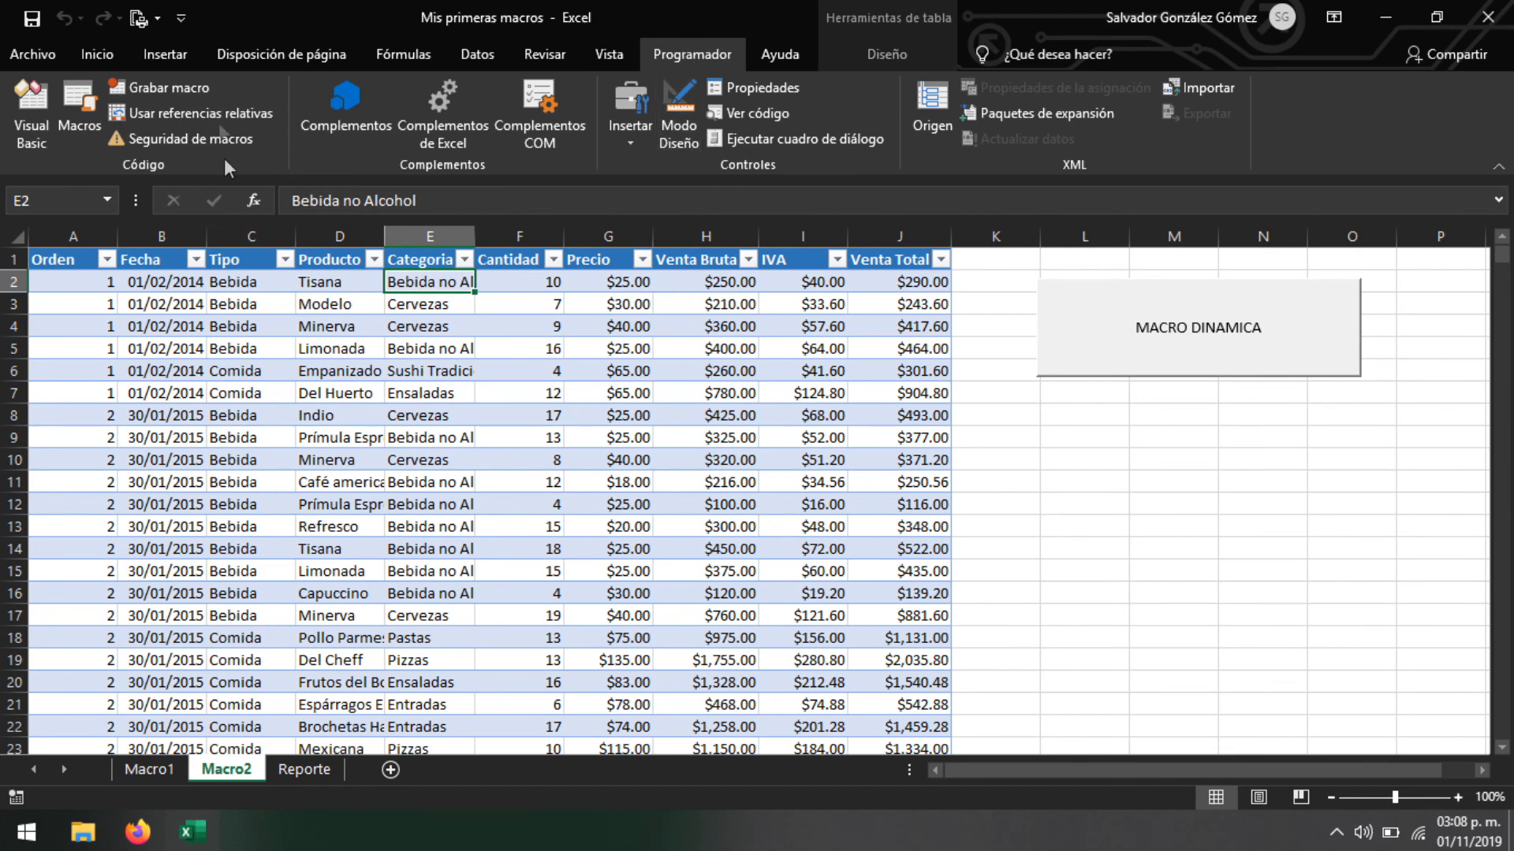
drag(993, 706, 339, 349)
click(1122, 698)
drag(995, 683, 611, 462)
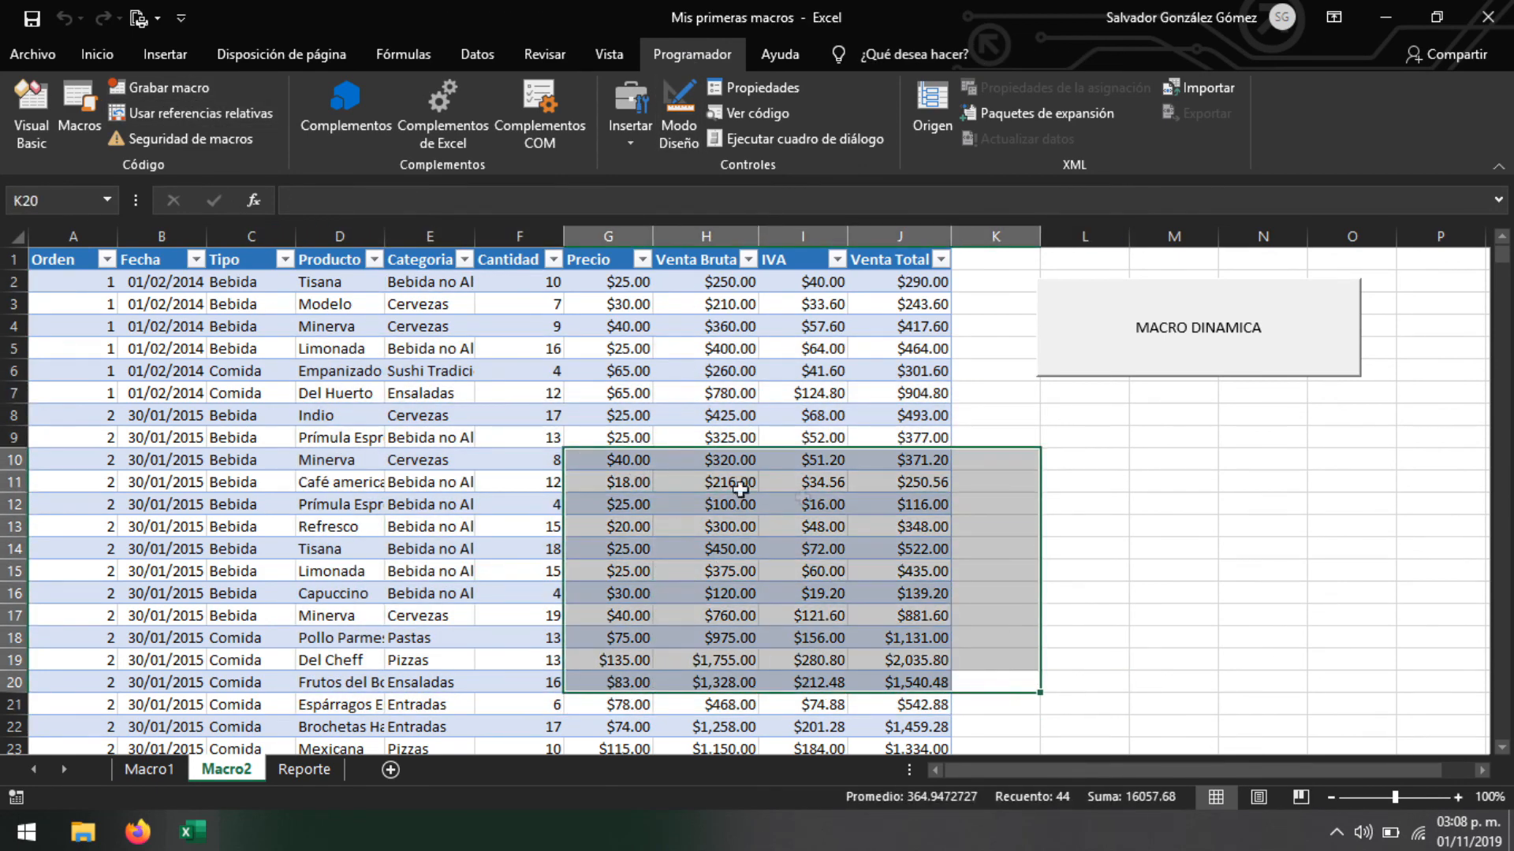
click(797, 505)
drag(1439, 704, 222, 275)
click(803, 548)
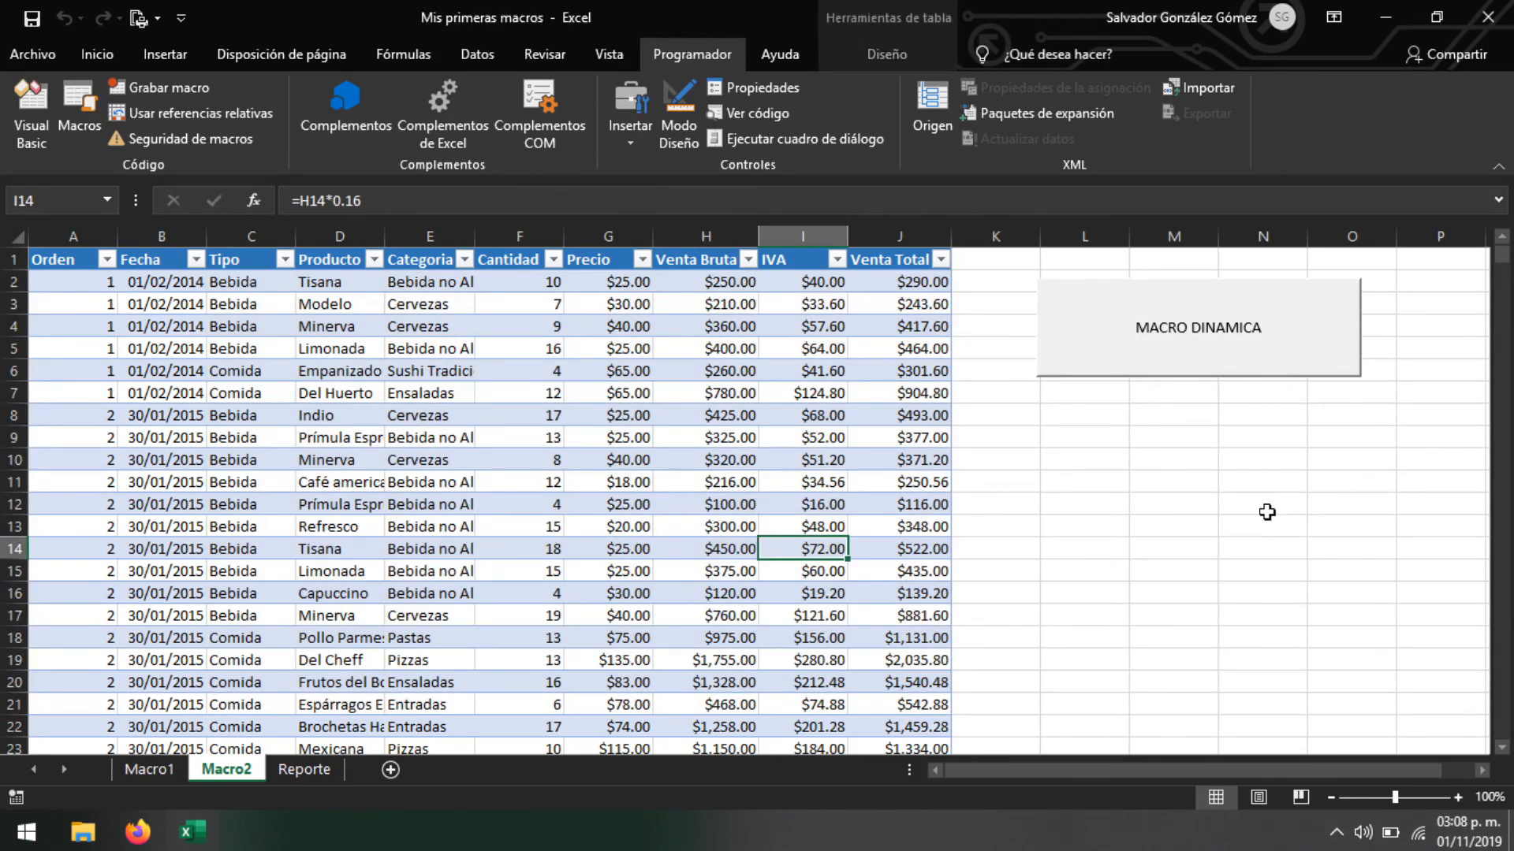
click(815, 418)
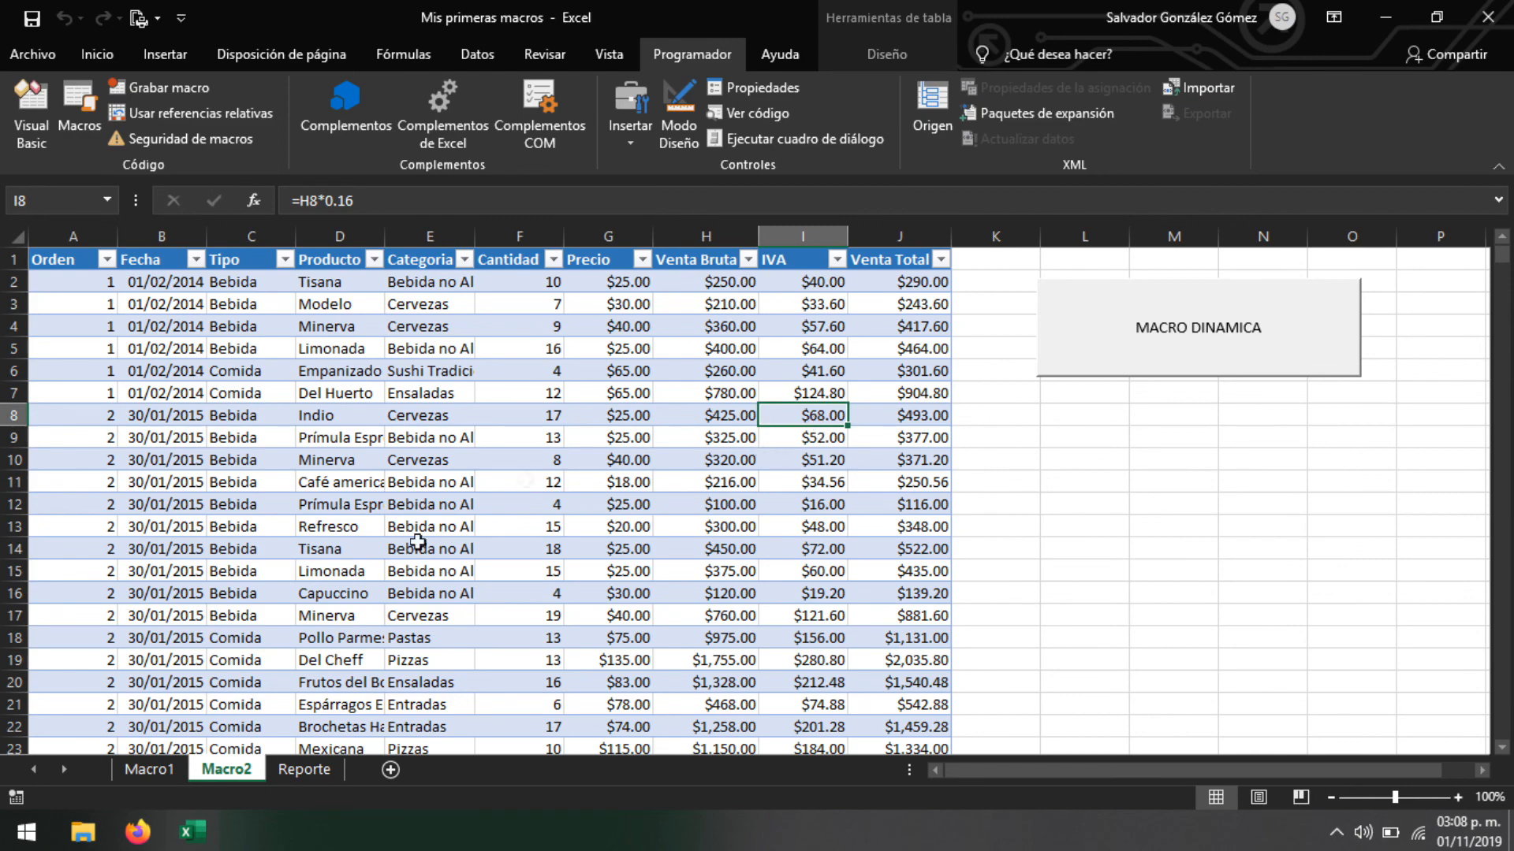
click(148, 770)
click(221, 770)
click(304, 770)
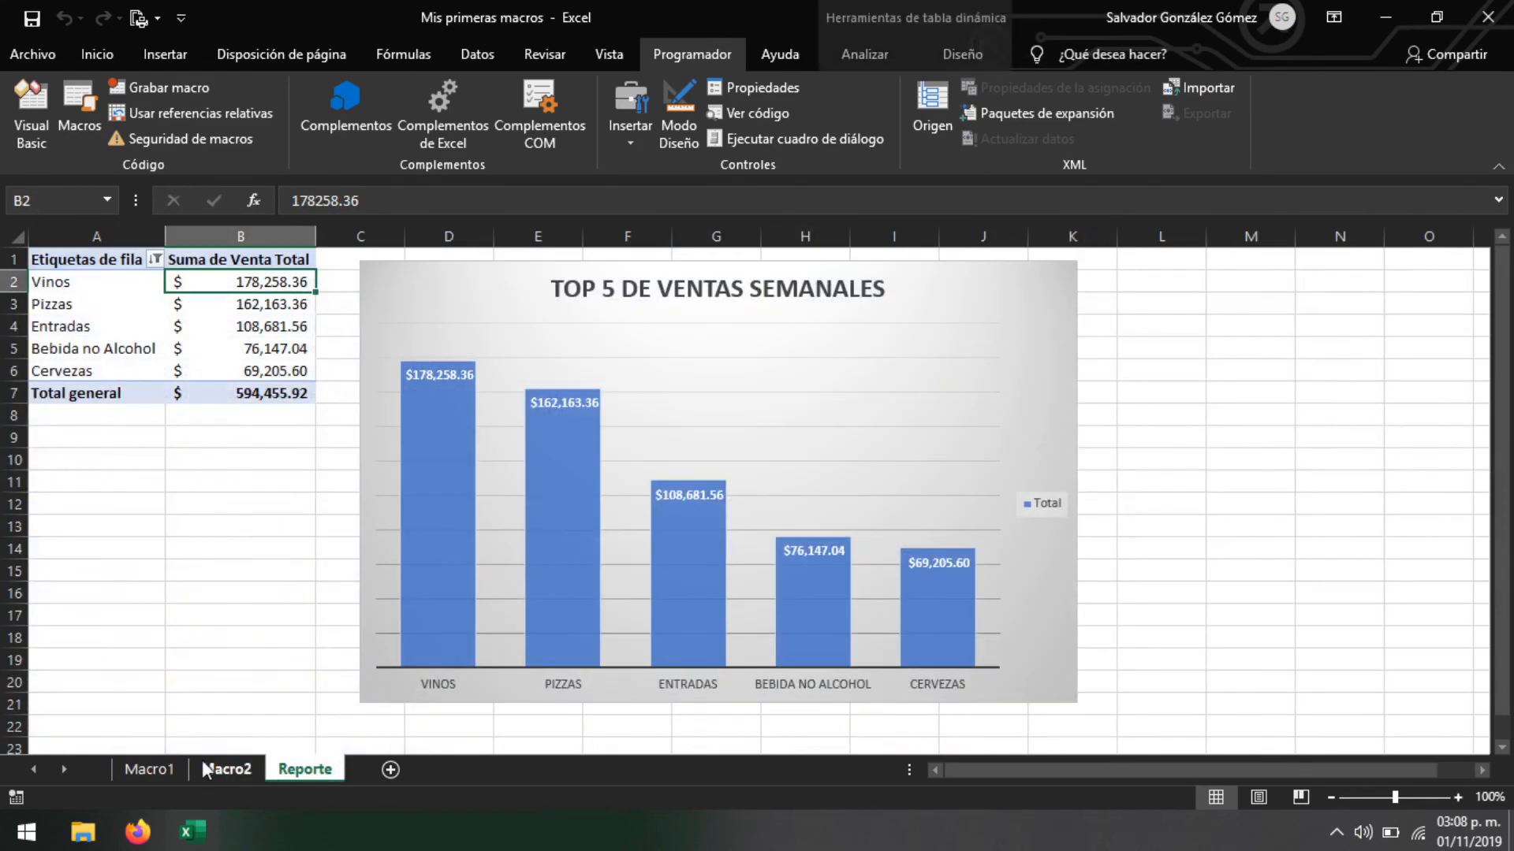
click(148, 769)
click(226, 769)
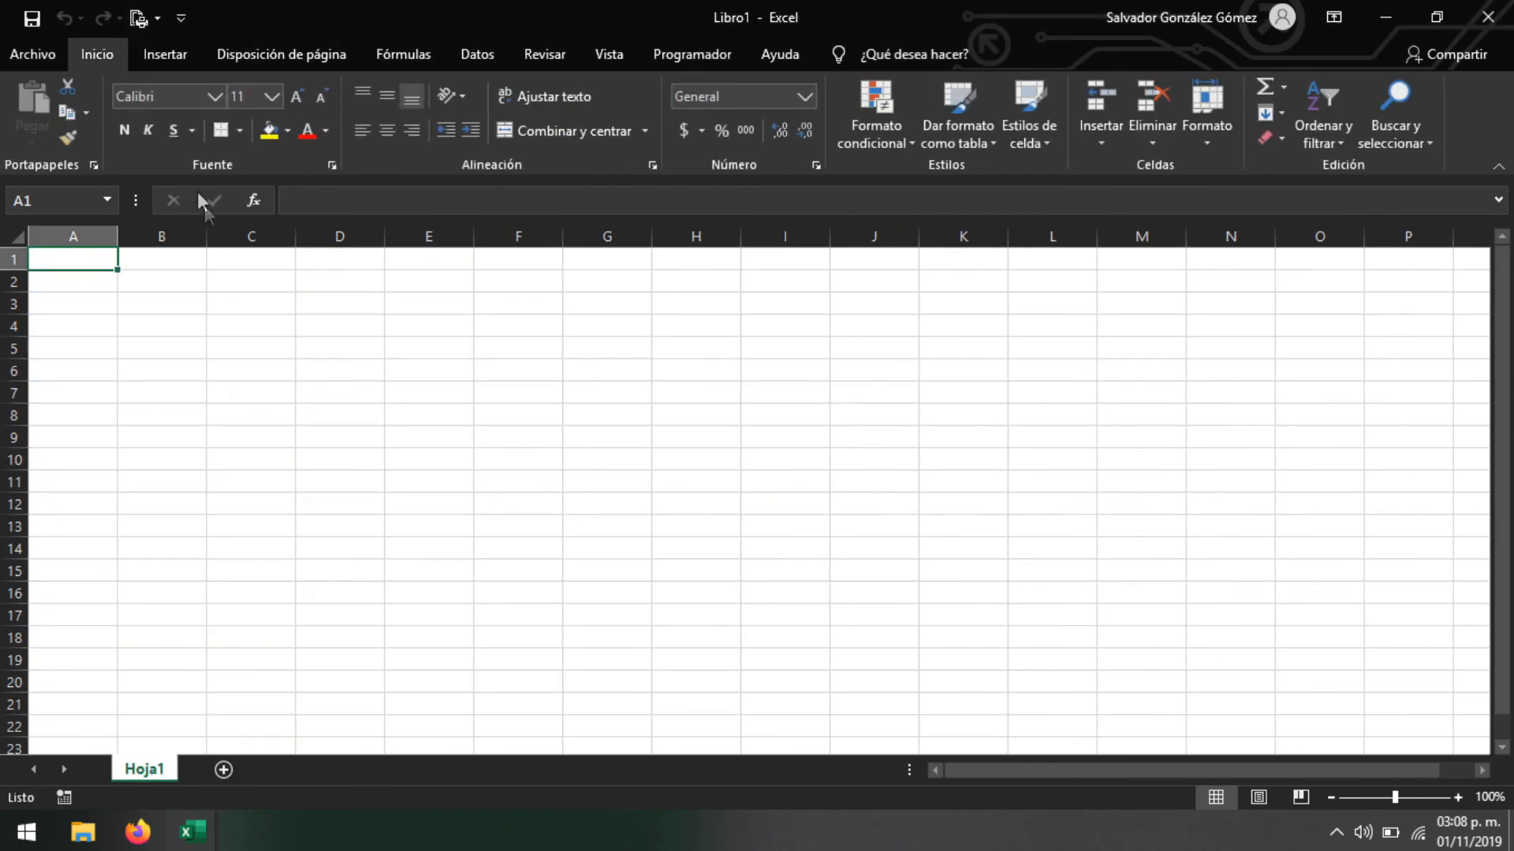
Check which macros are available from the blank workbook Libro1, close the list and return to the Mis primeras macros workbook
click(680, 54)
click(79, 110)
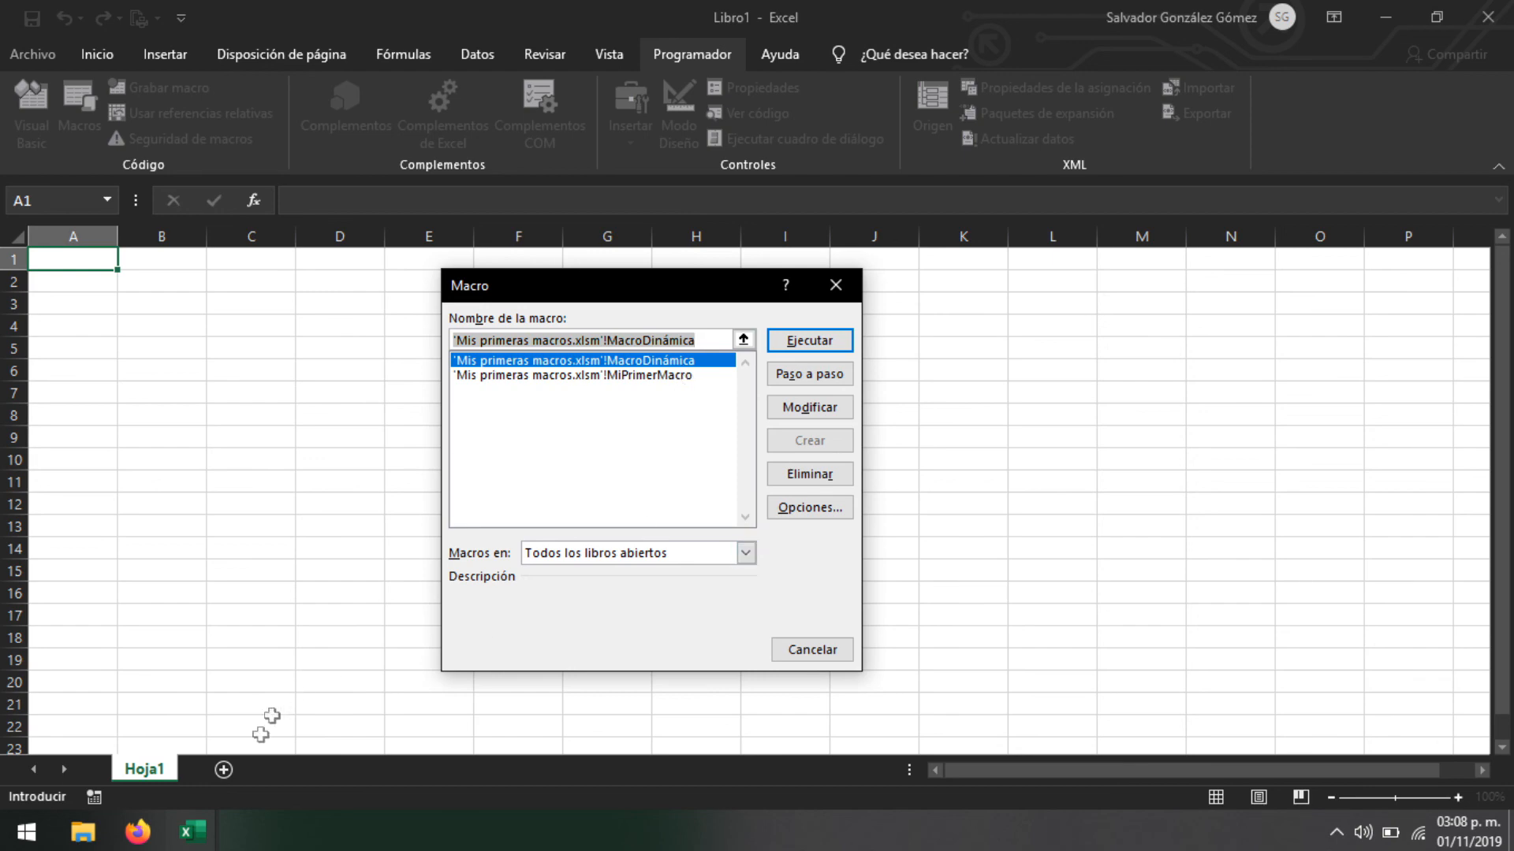
mouse_move(193, 832)
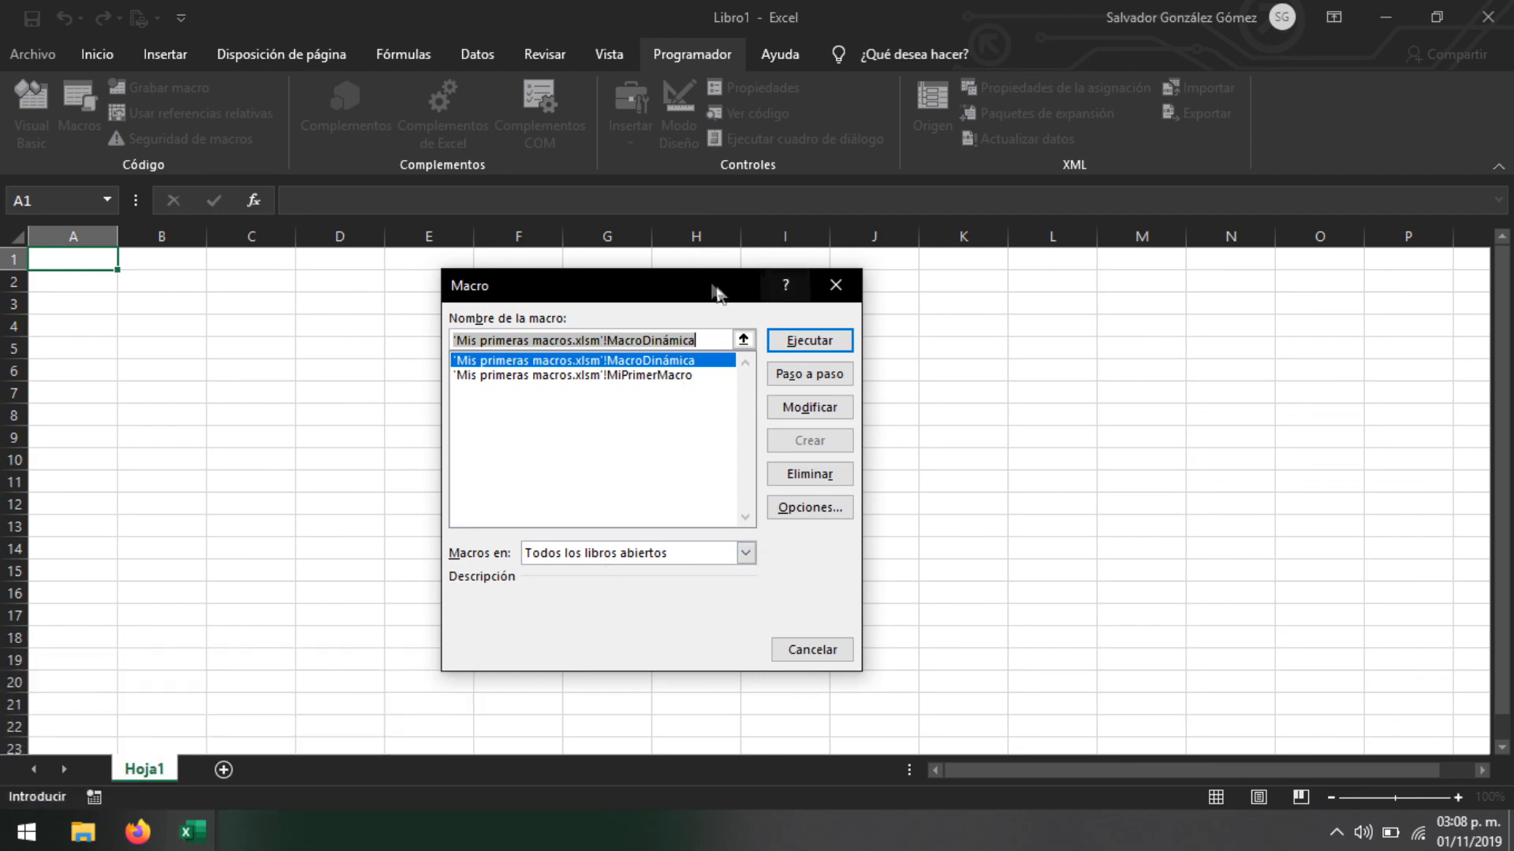
click(836, 285)
click(115, 773)
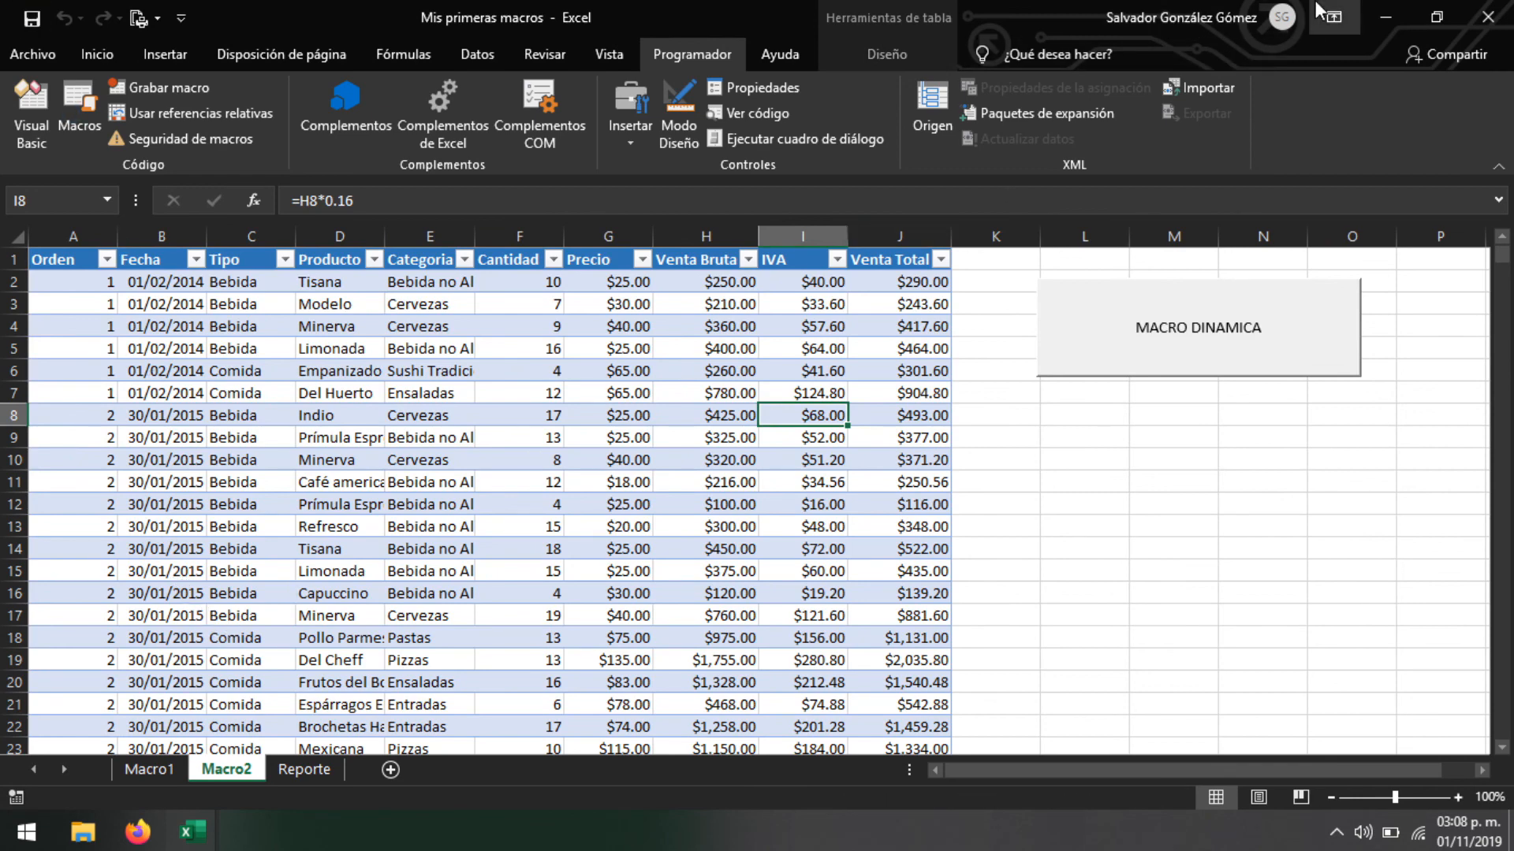
Close the Mis primeras macros workbook and check the list of available macros again from Libro1
click(1487, 17)
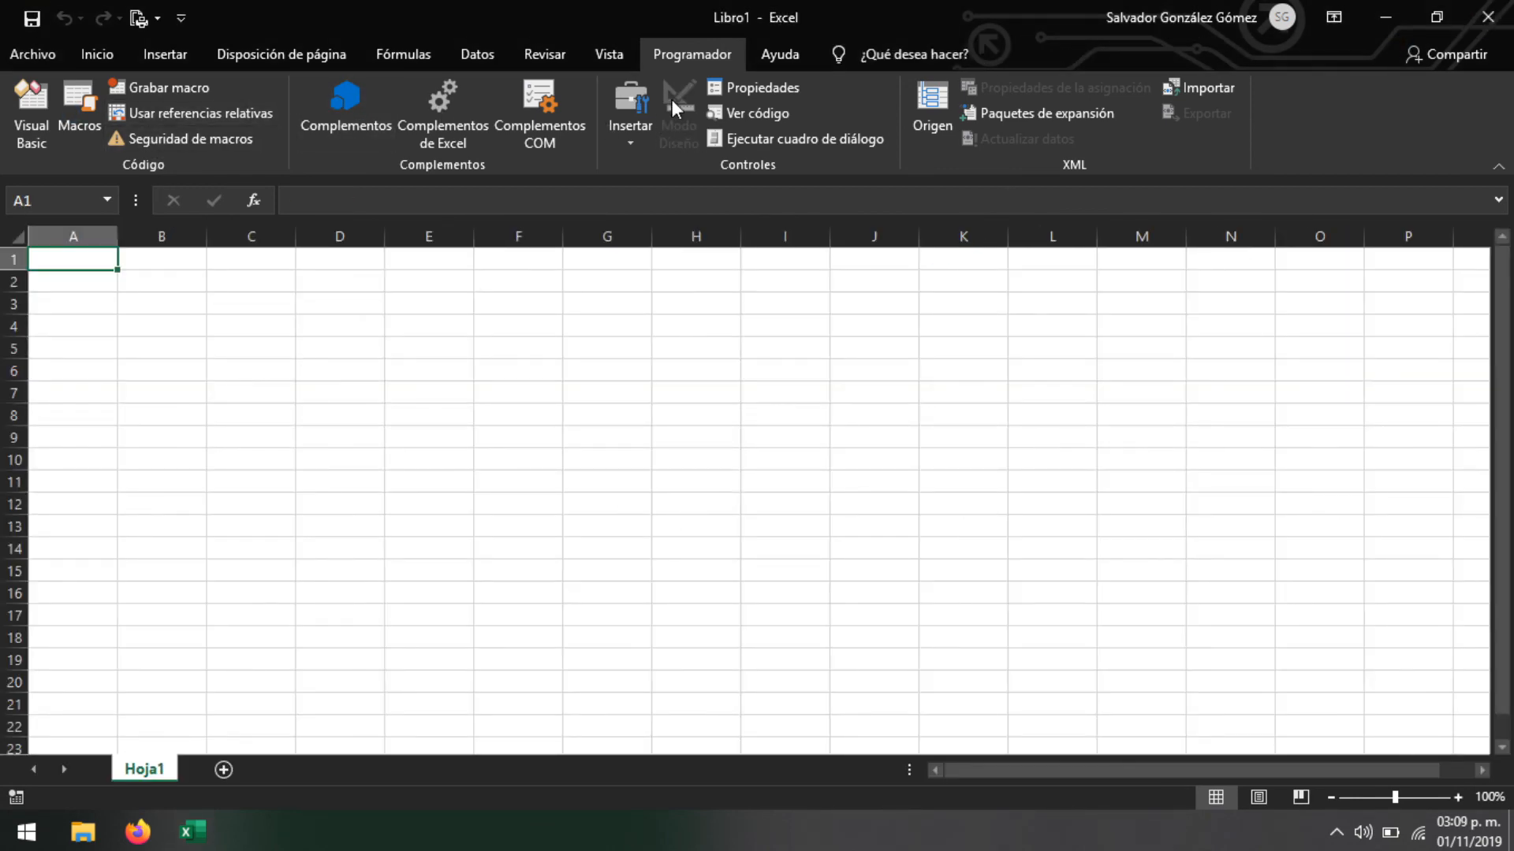
click(75, 106)
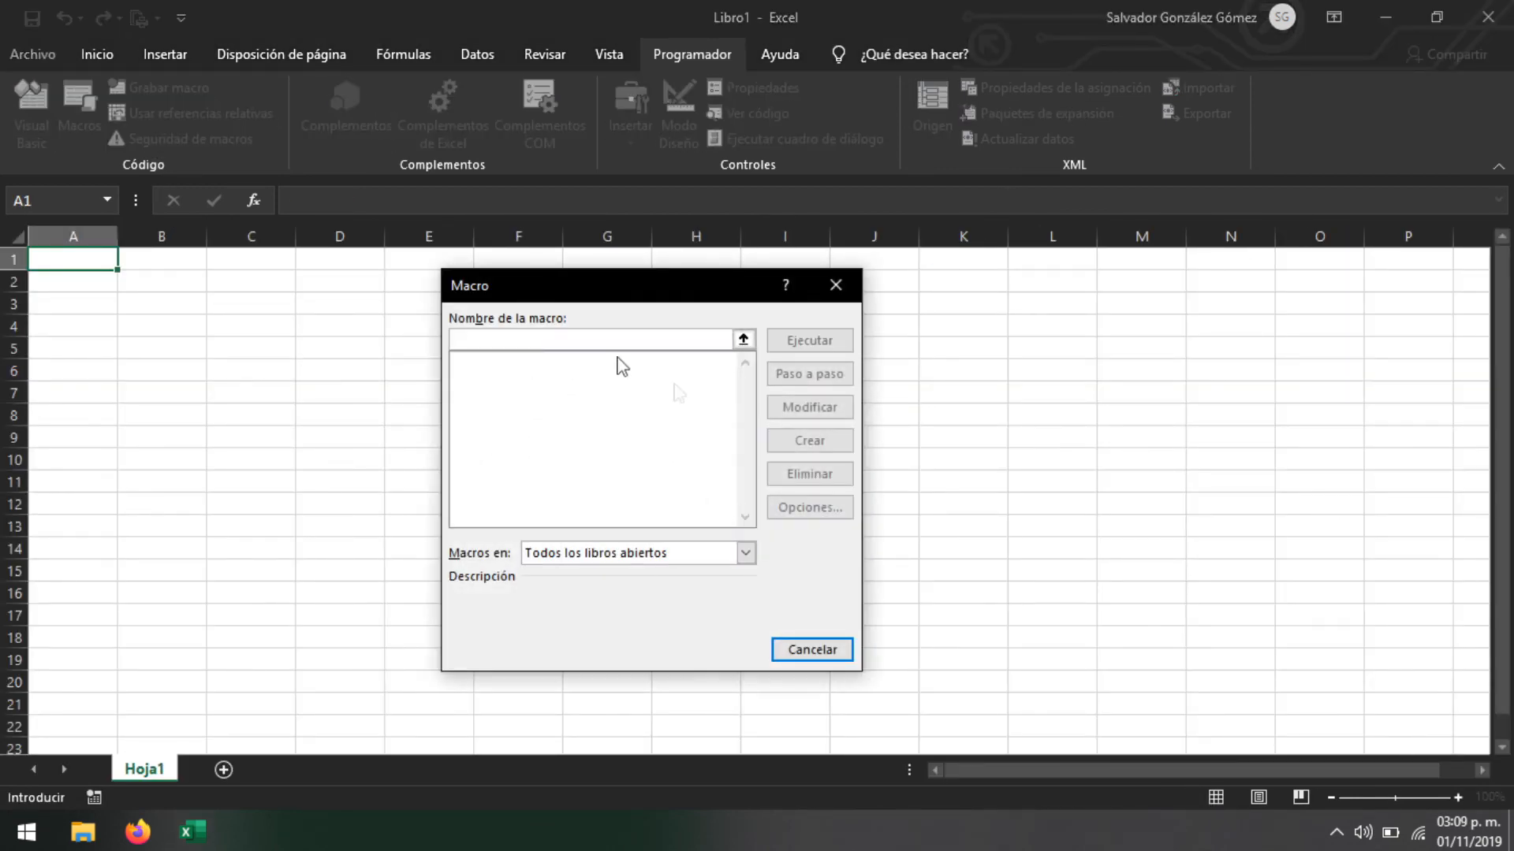
click(836, 286)
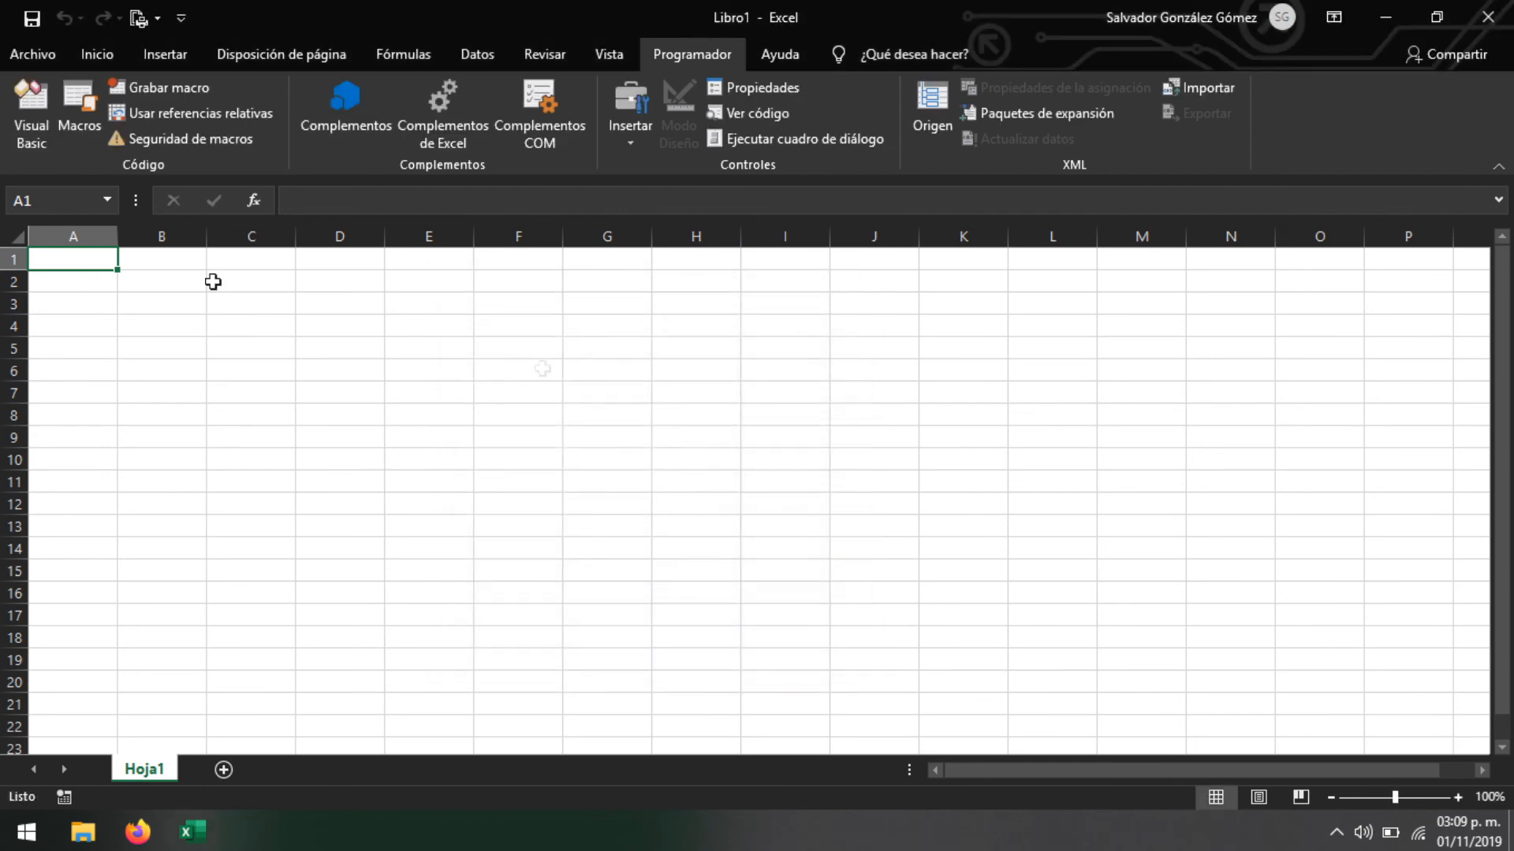
Minimize Libro1 to show the desktop and select the Mis primeras macros file there
click(198, 837)
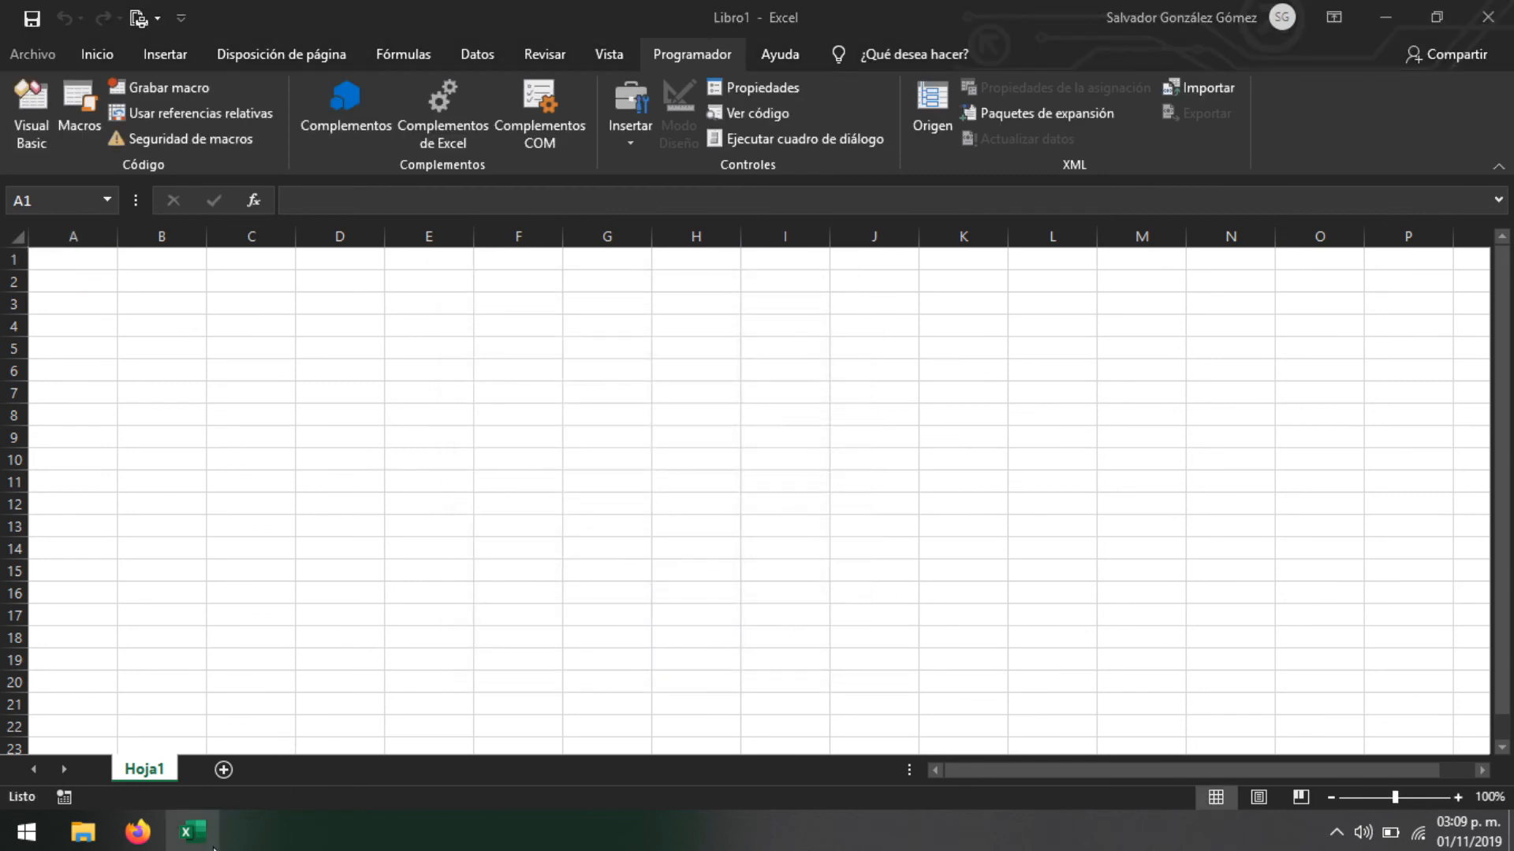
click(197, 837)
click(35, 225)
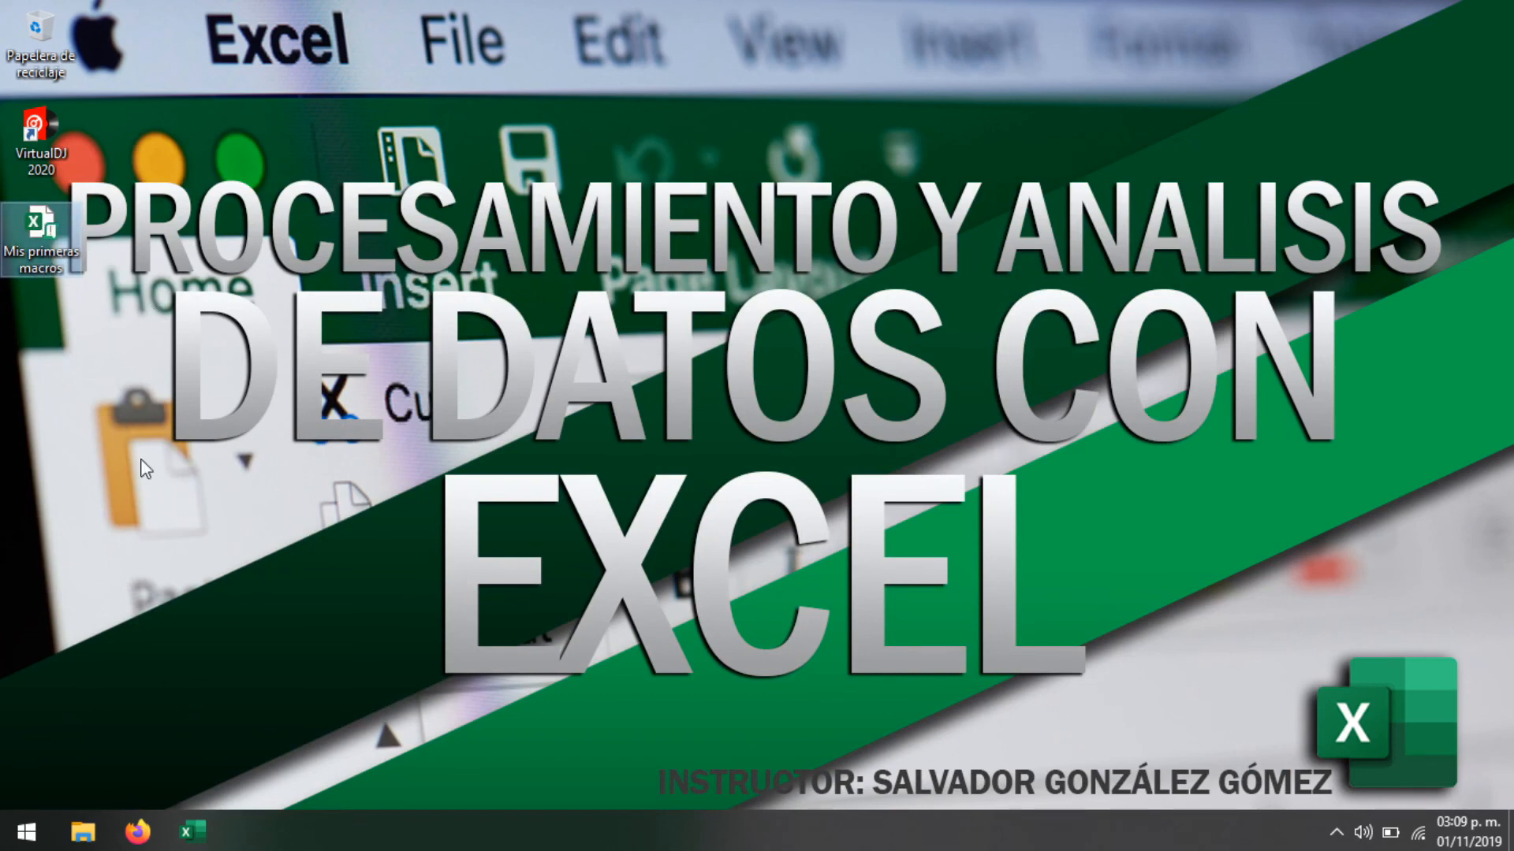
click(206, 831)
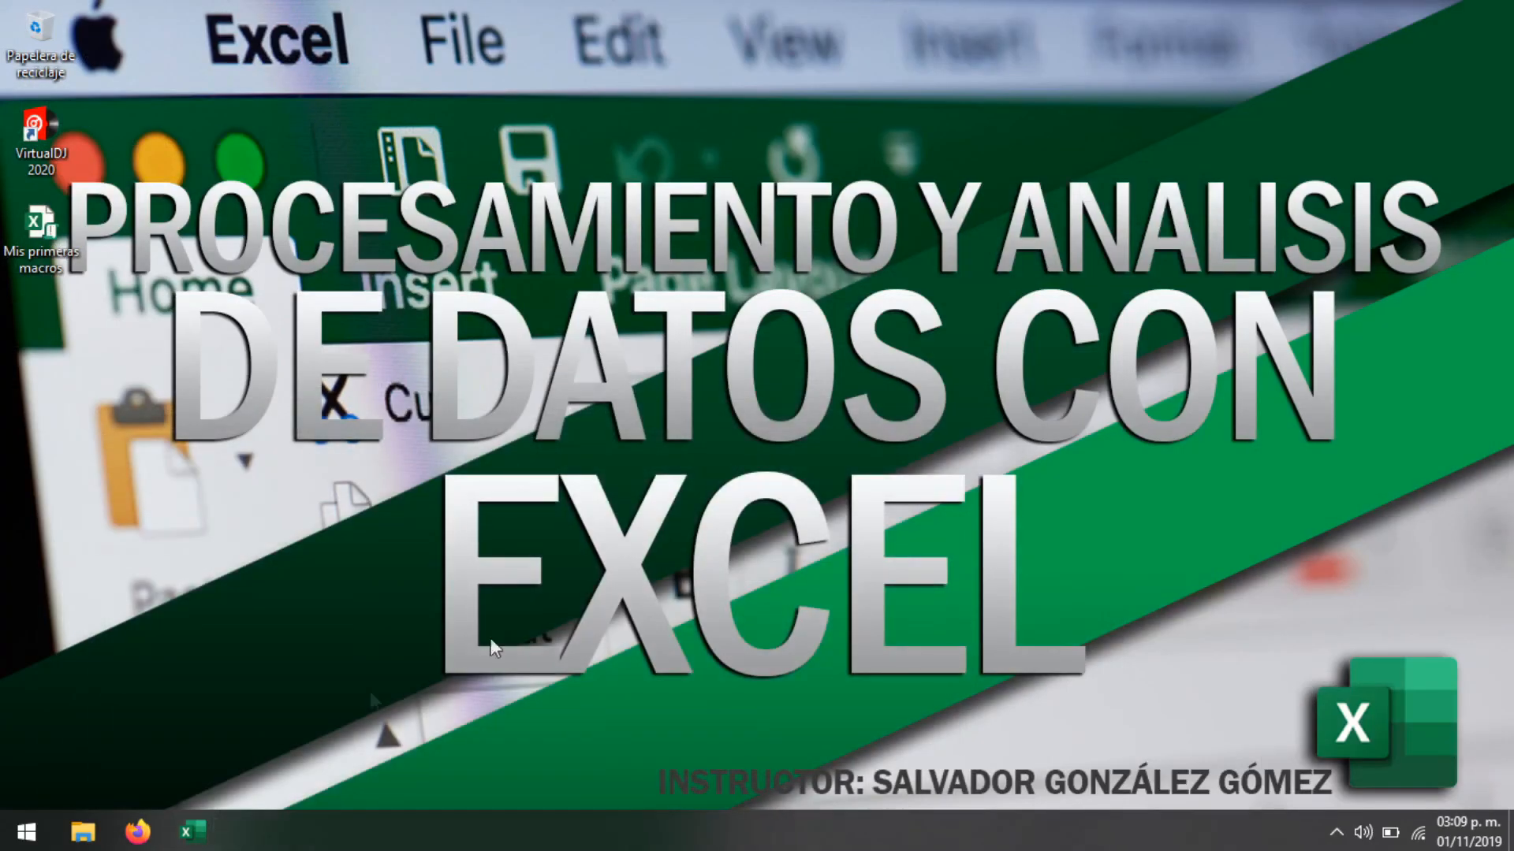